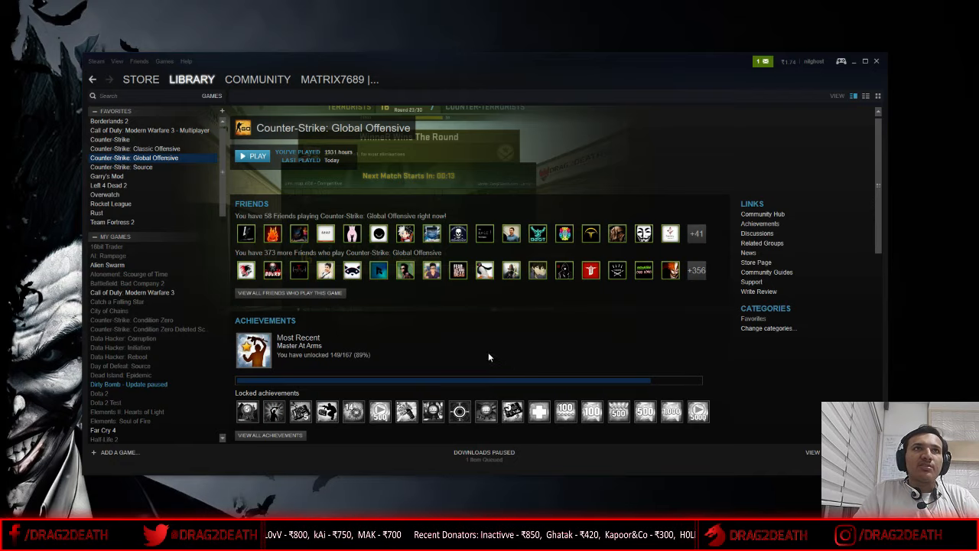
Open the aim_devbeach map page from the Counter-Strike: Global Offensive workshop items and look through its preview images
scroll(369, 220, "down", 3)
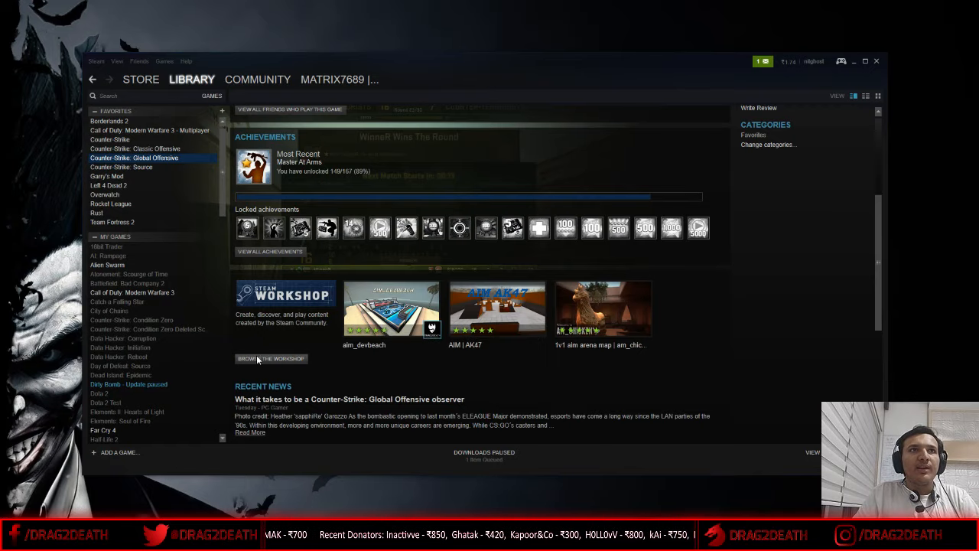
left_click(393, 329)
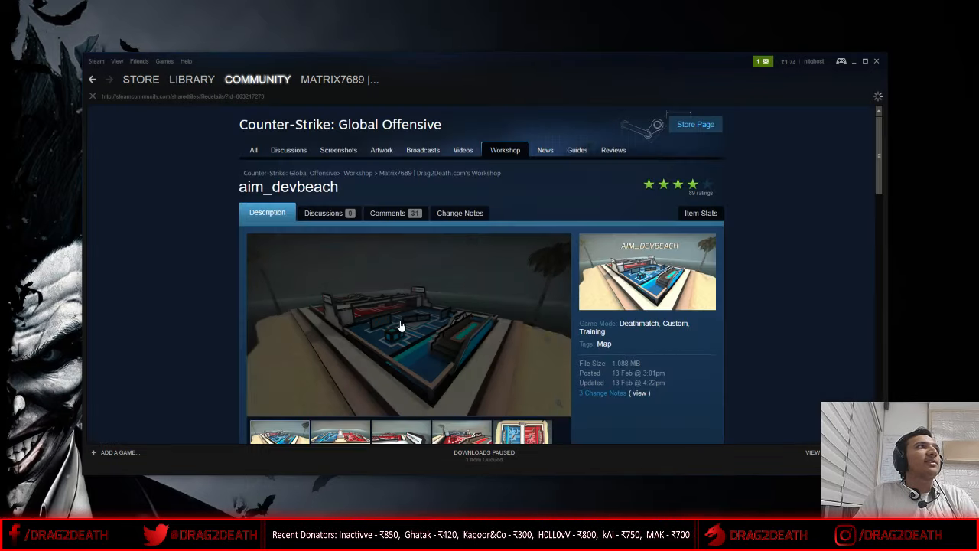
scroll(275, 181, "down", 1)
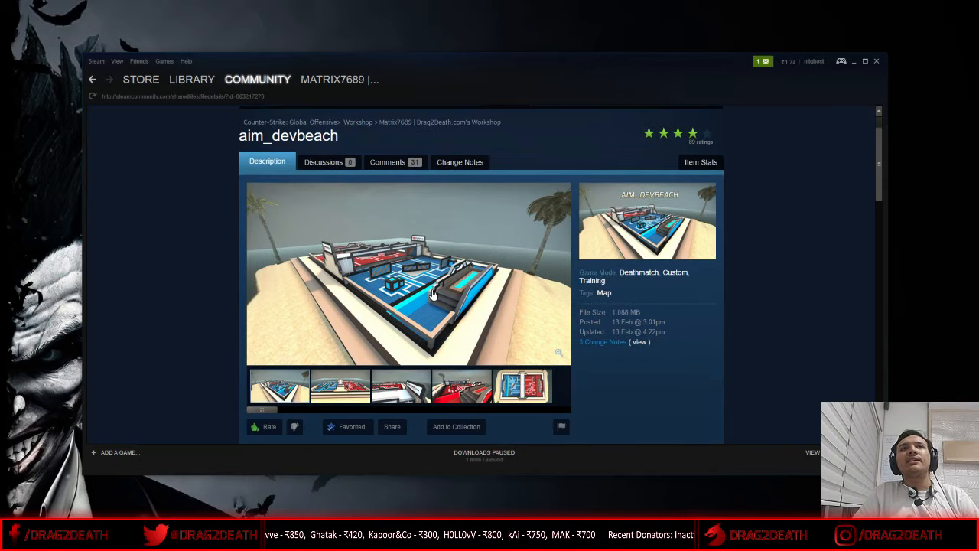
left_click(354, 394)
left_click(403, 393)
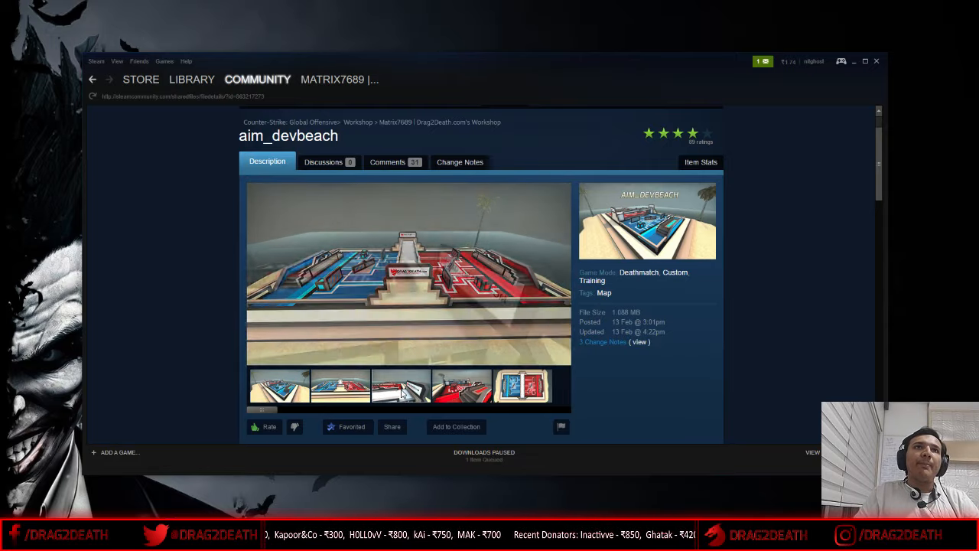
left_click(459, 393)
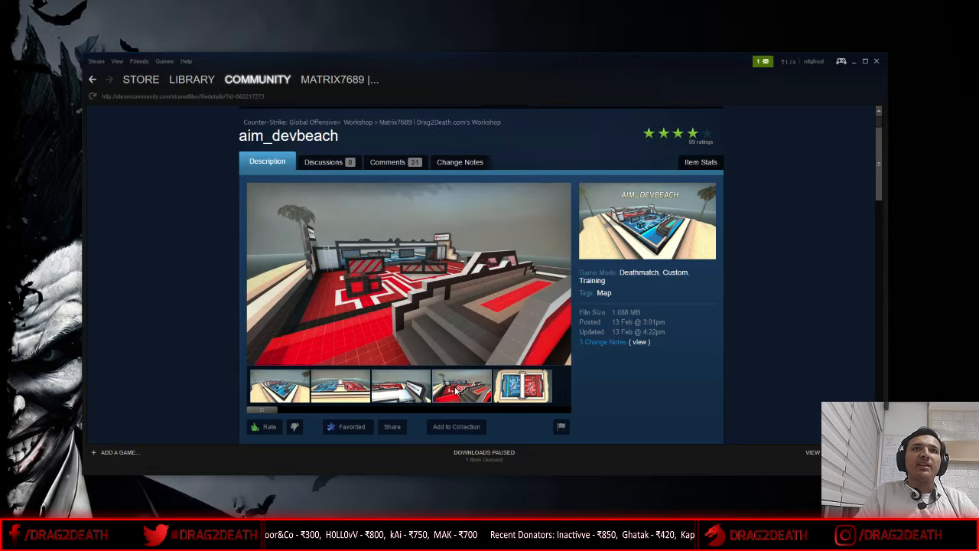
left_click(520, 392)
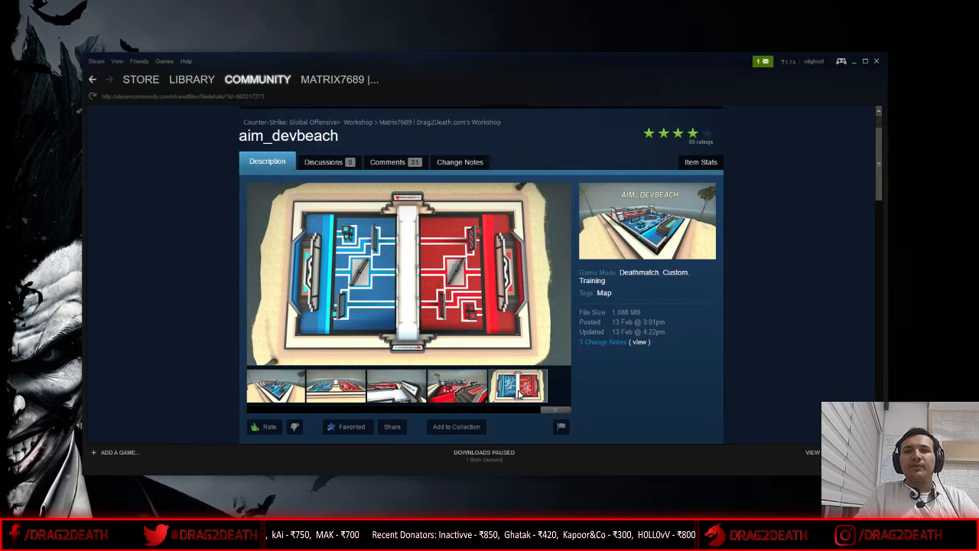
left_click(404, 397)
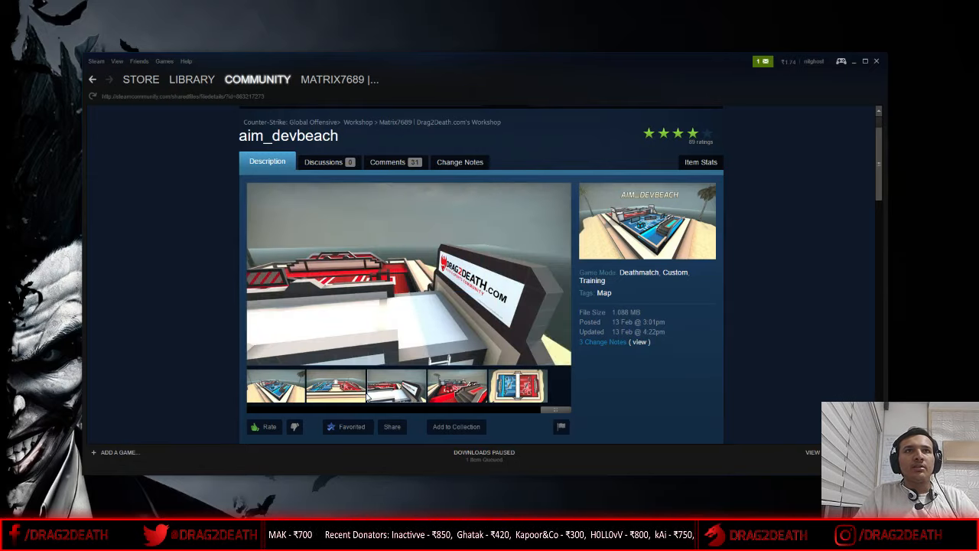
left_click(336, 390)
left_click(279, 391)
Review the aim_devbeach workshop page's description, owner controls and credits
scroll(681, 268, "down", 3)
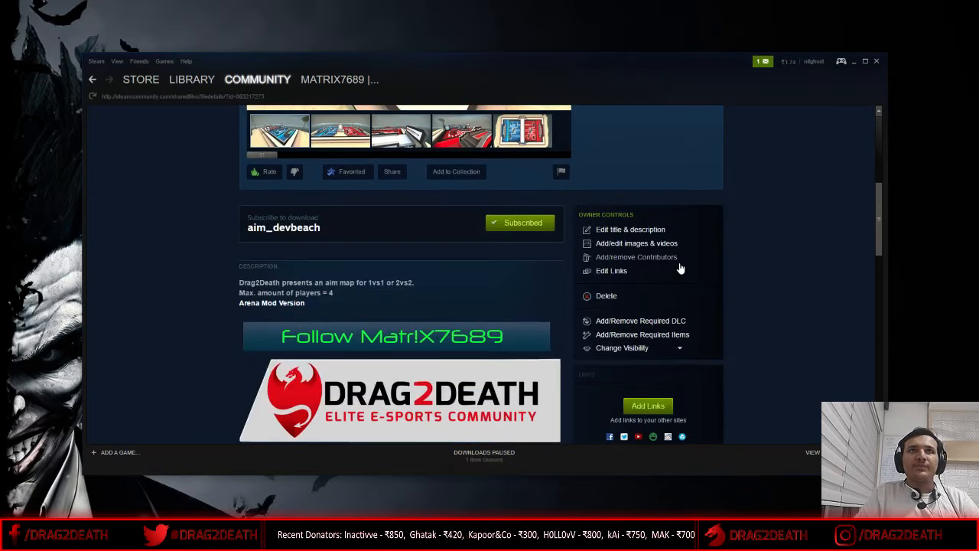
scroll(681, 269, "up", 2)
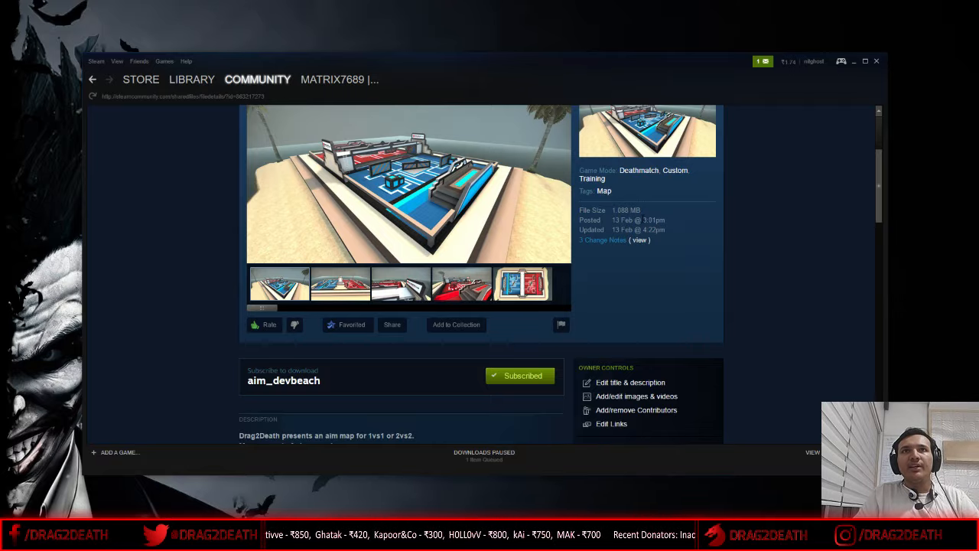
scroll(380, 279, "down", 4)
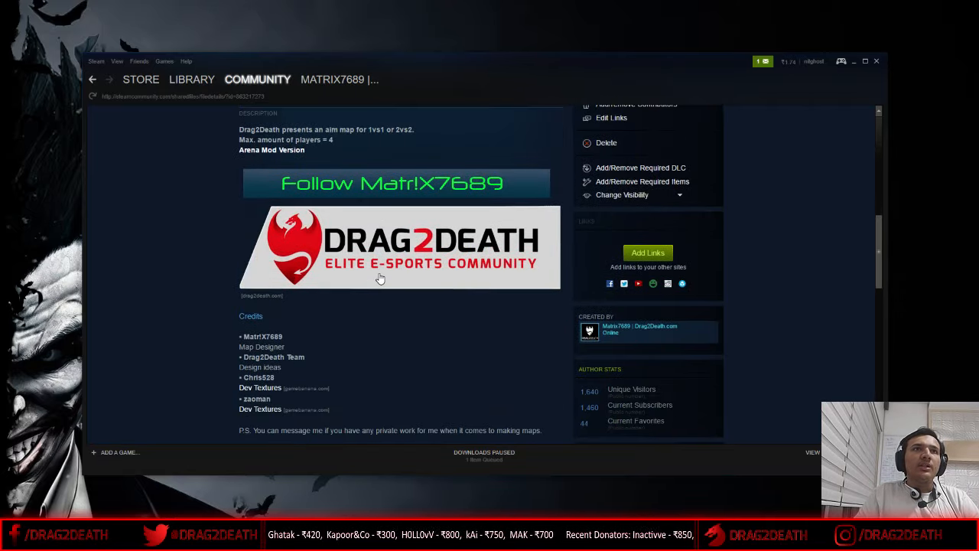
scroll(380, 280, "down", 7)
scroll(531, 289, "up", 9)
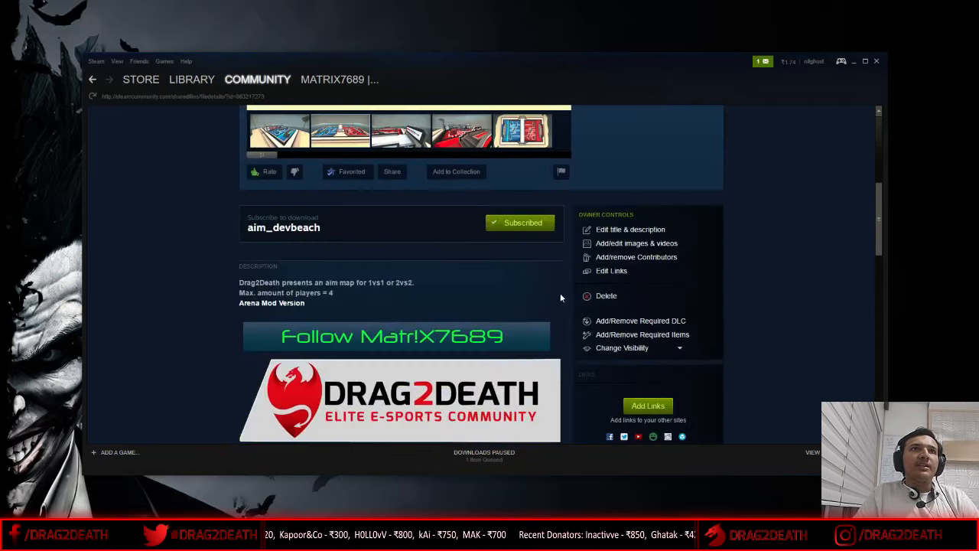
scroll(560, 298, "up", 4)
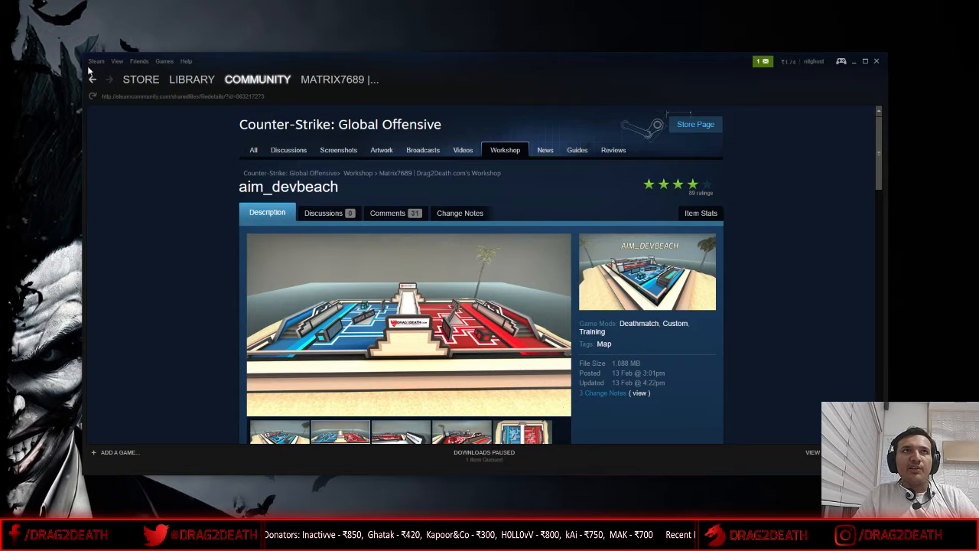
Launch the Counter-Strike: Global Offensive SDK and start the Hammer World Editor
mouse_move(195, 86)
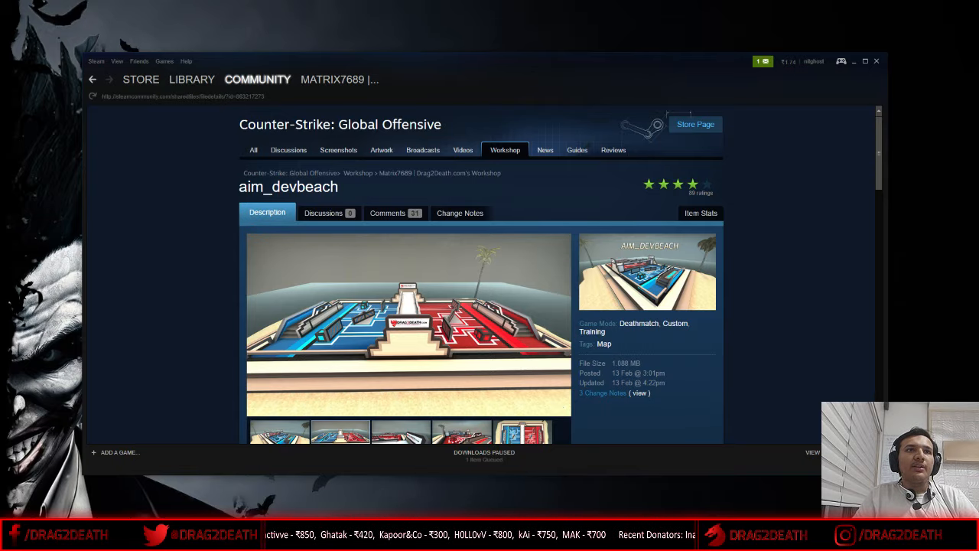
right_click(338, 539)
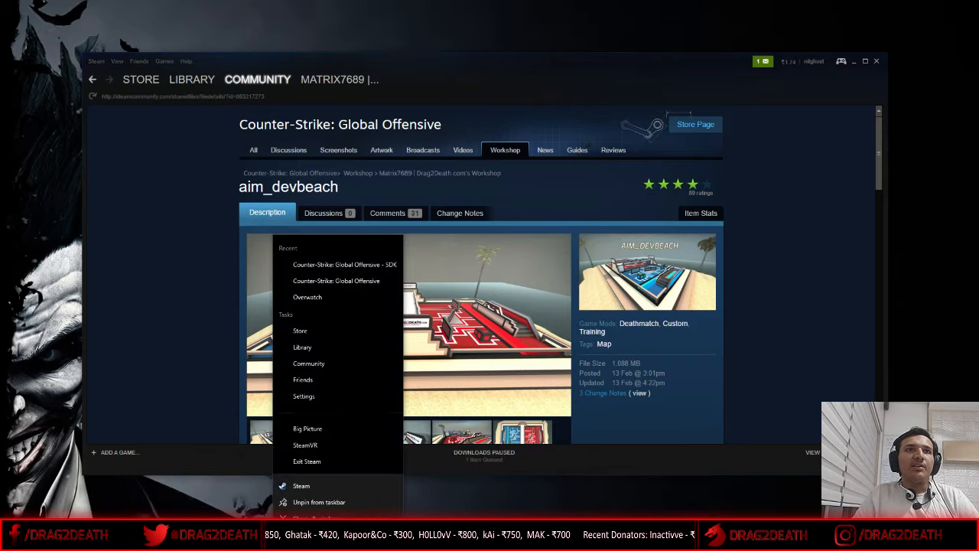
left_click(346, 267)
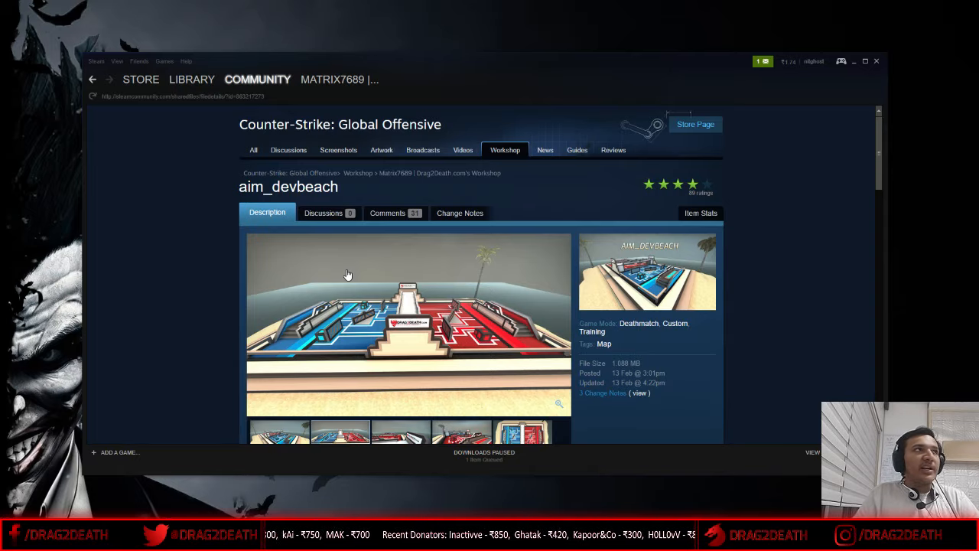
left_click(473, 208)
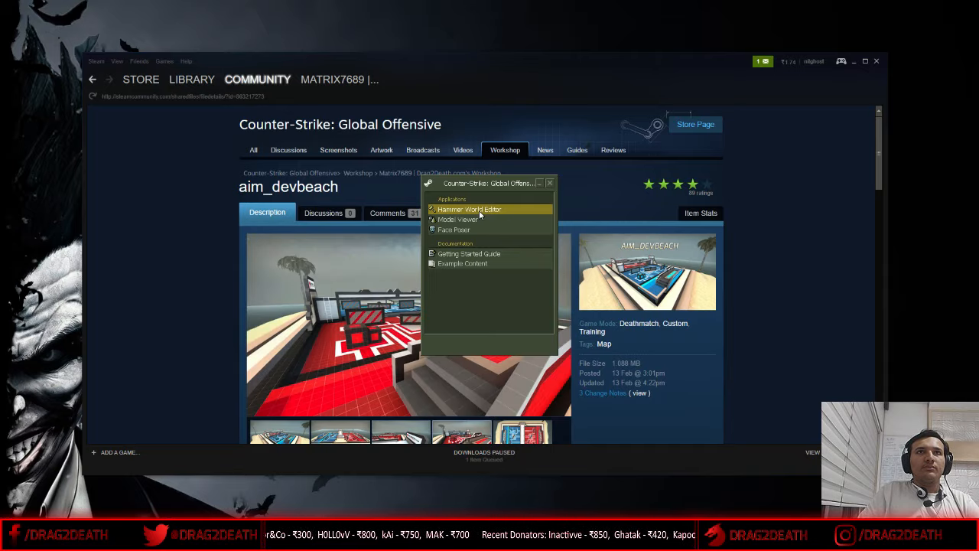
double_click(477, 210)
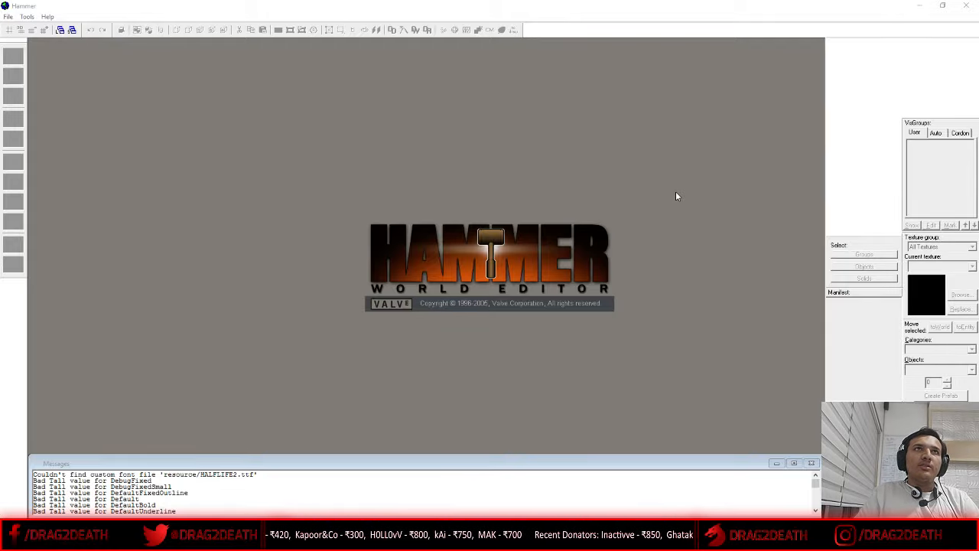
Open the existing map file tutorial1 from the SDK maps folder
left_click(9, 16)
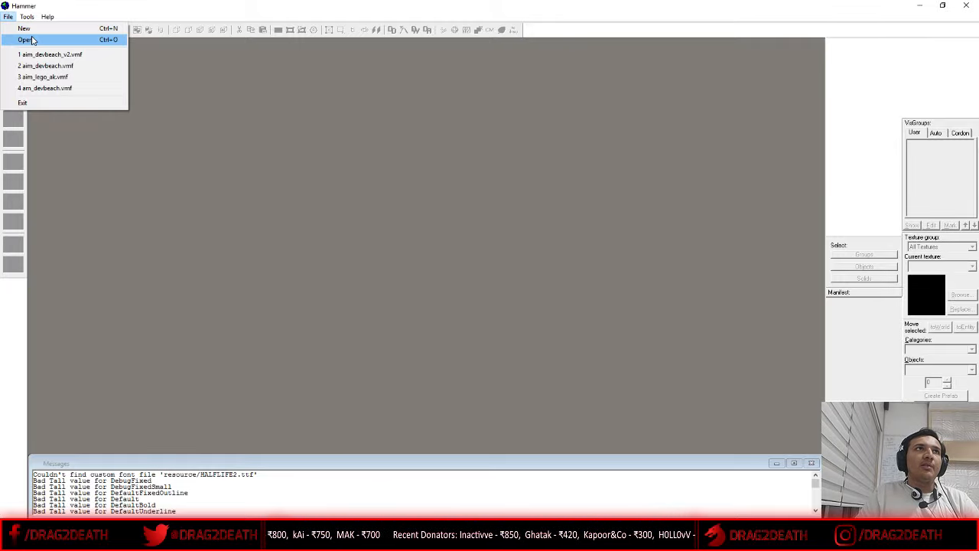
left_click(28, 40)
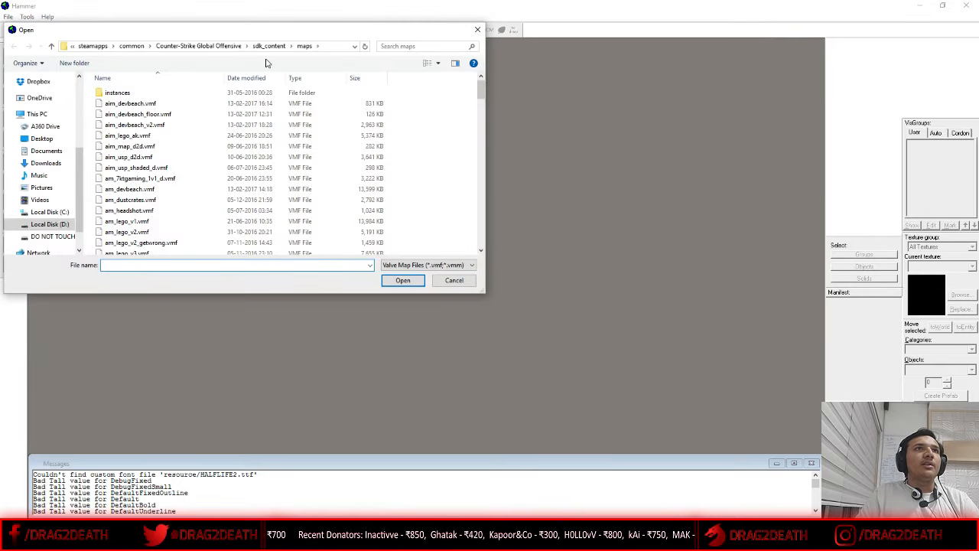
type("tuto")
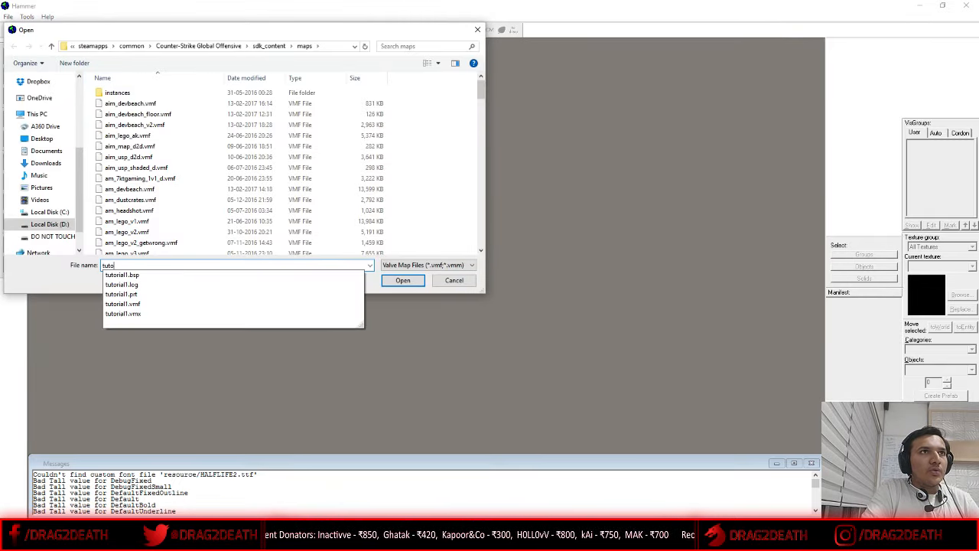
type("rial1")
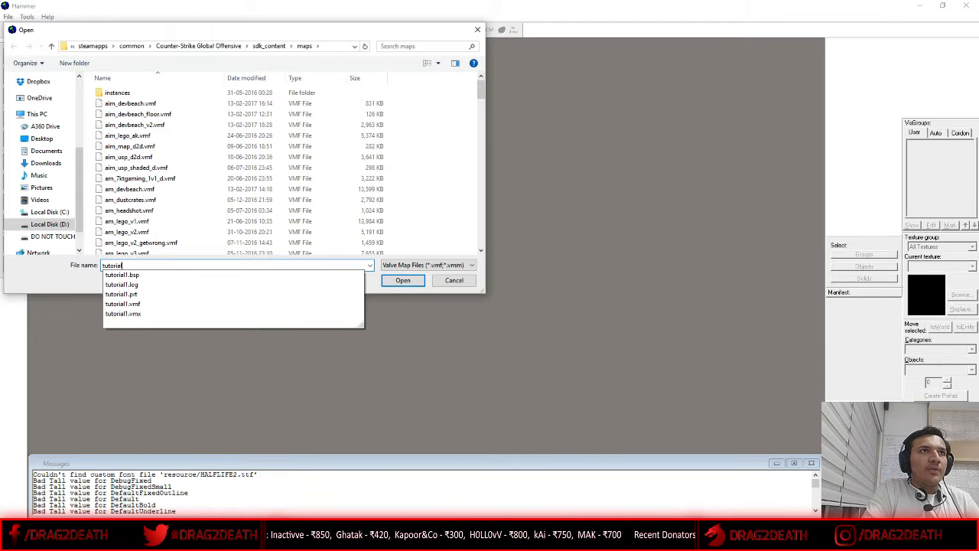
key("Return")
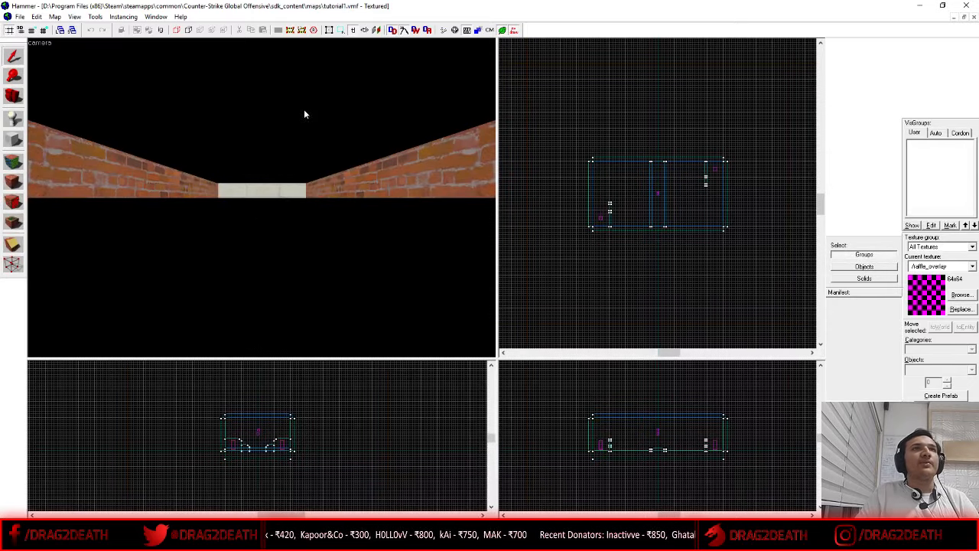
Resize the four viewports to roughly equal size, with the 3D camera showing the inside of the room
key("z")
key("s")
key("s")
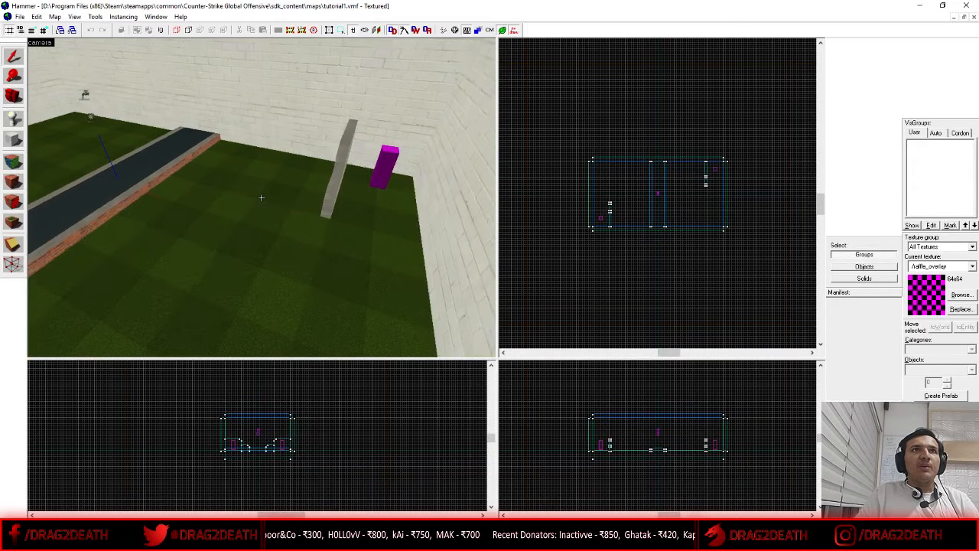
key("s")
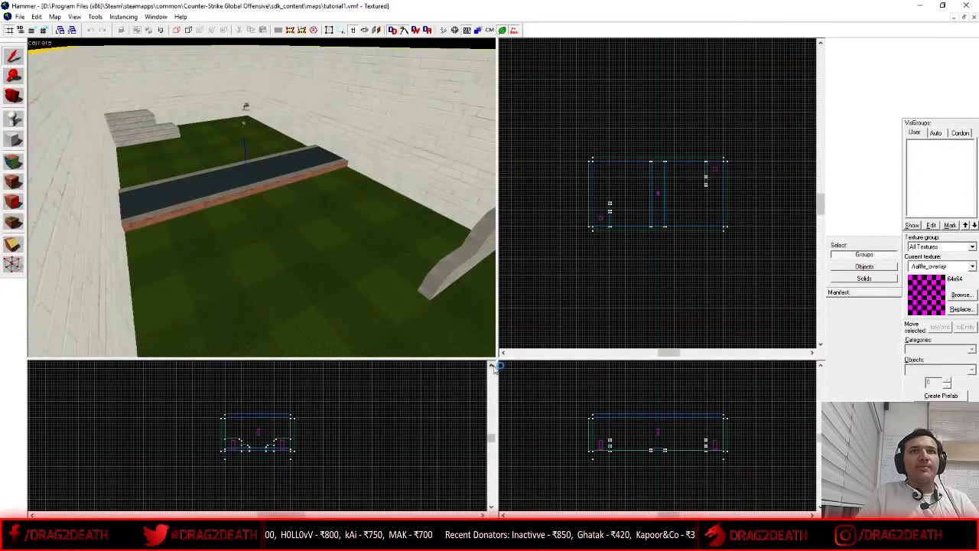
key("z")
left_click_drag(368, 261, 411, 260)
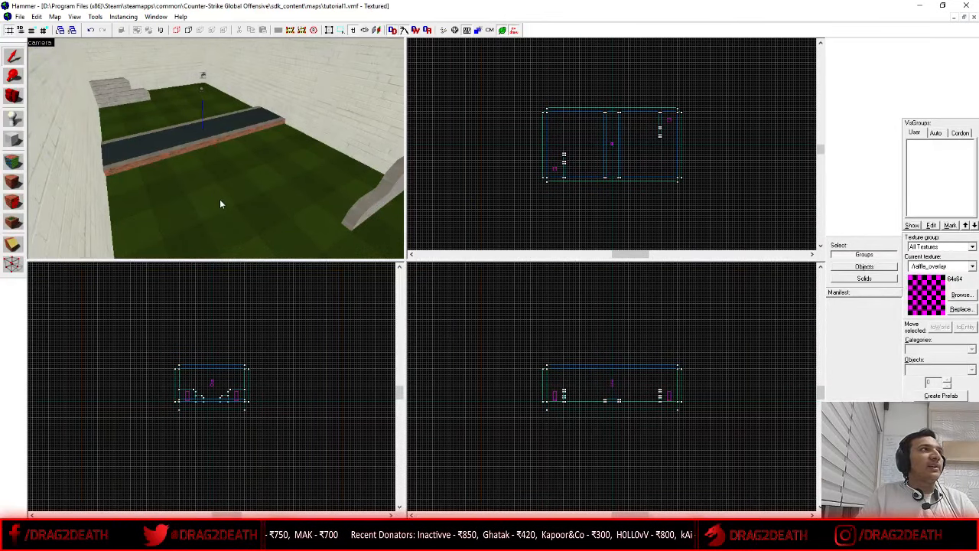
Examine the room in the 3D view, covering the central walkway, the stepped walls and the light entities
key("z")
key("w")
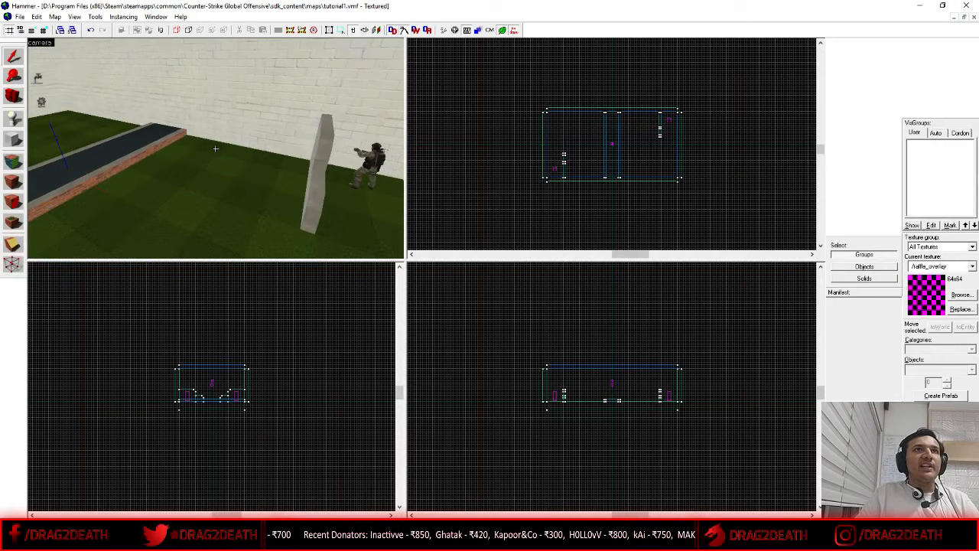
key("z")
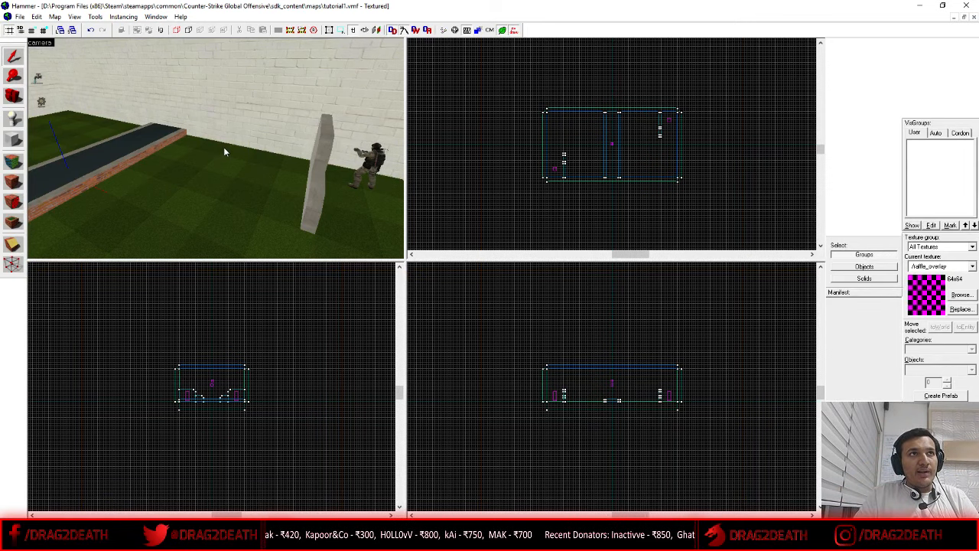
key("z")
key("z")
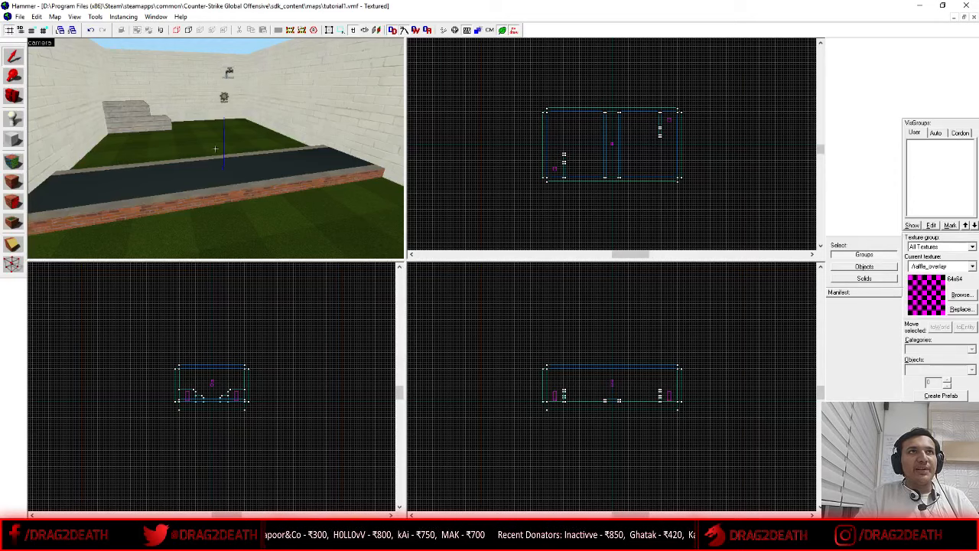
key("z")
key("w")
key("z")
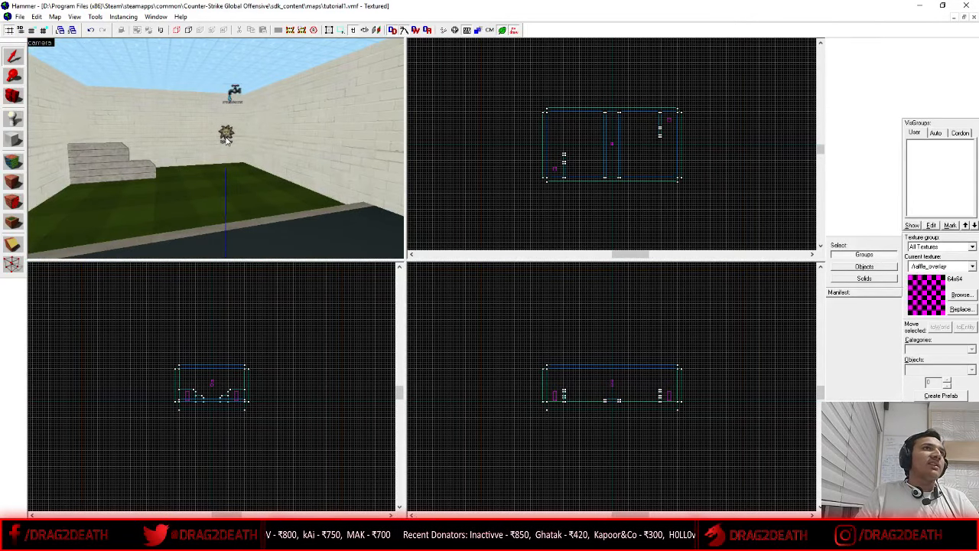
key("z")
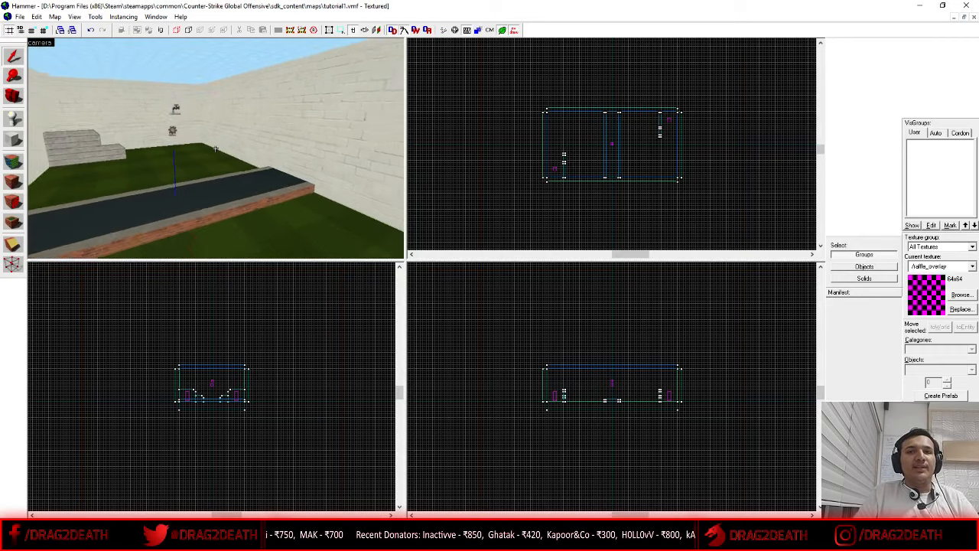
Inspect the player spawn behind the stepped wall, clear its selection, and look over the central walkway in the 3D view
key("z")
left_click(216, 152)
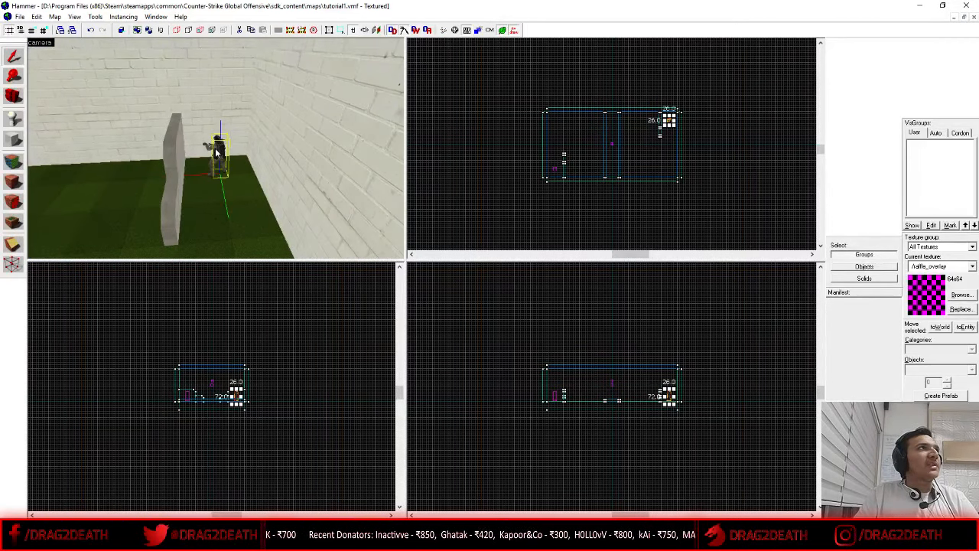
key("z")
key("z")
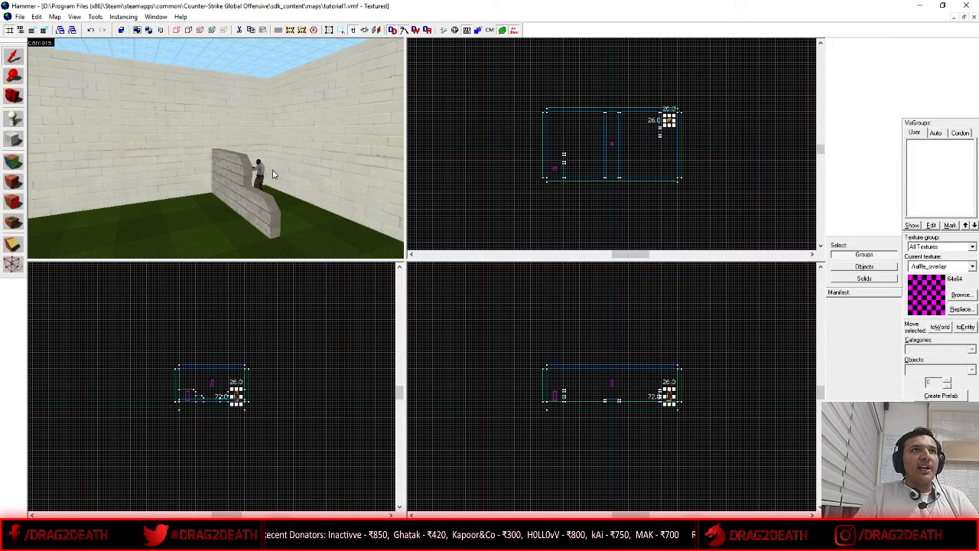
left_click(261, 170)
left_click(494, 188)
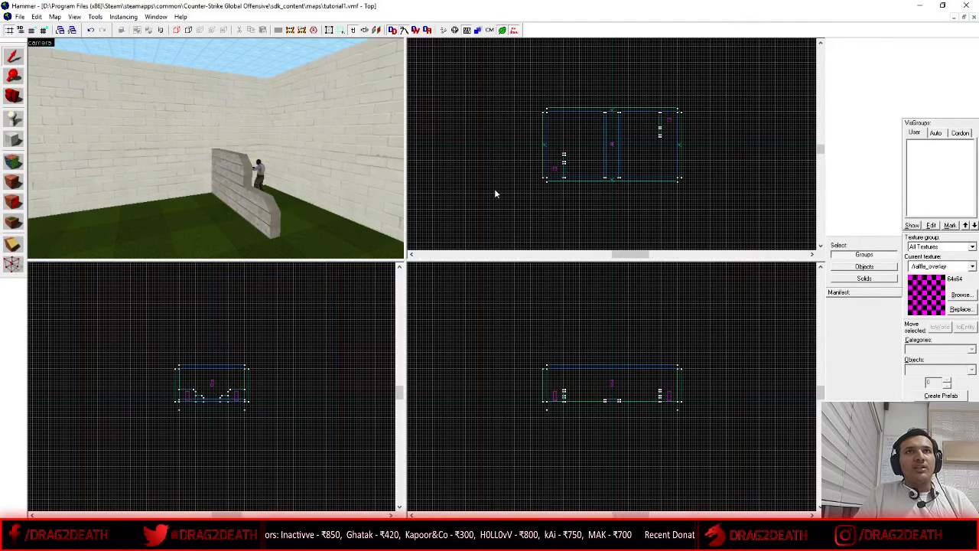
key("z")
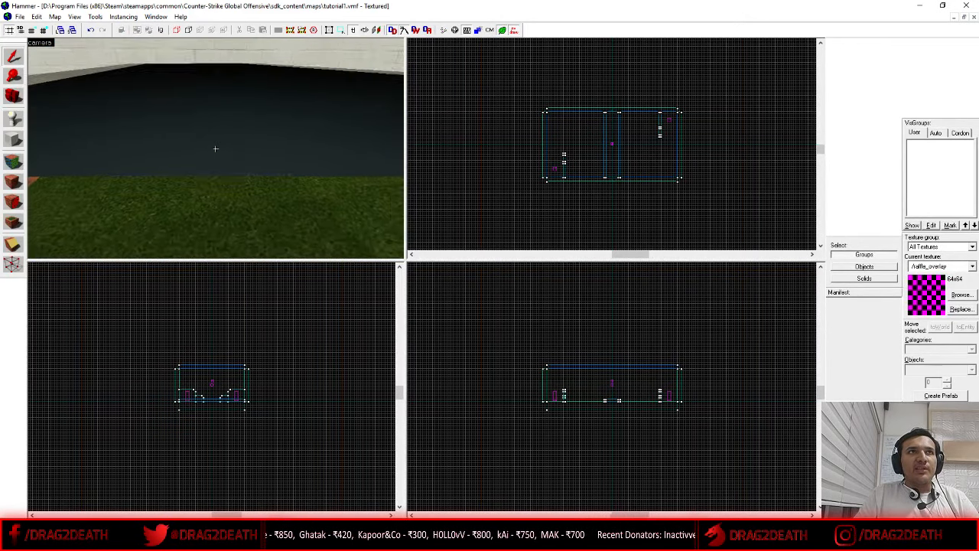
key("z")
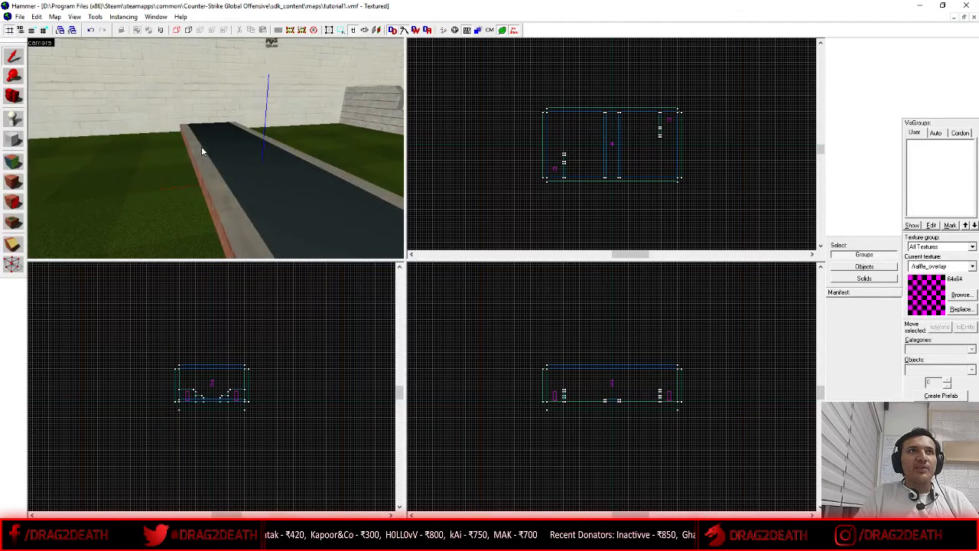
Sample the tools/toolsnodraw texture from the outside face of the room with the texture application tool, then close its face settings
key("z")
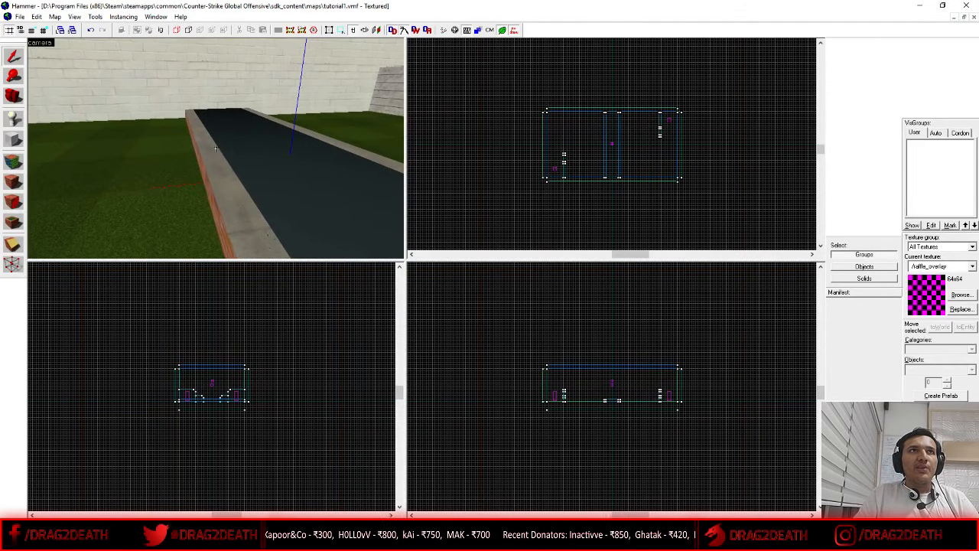
key("z")
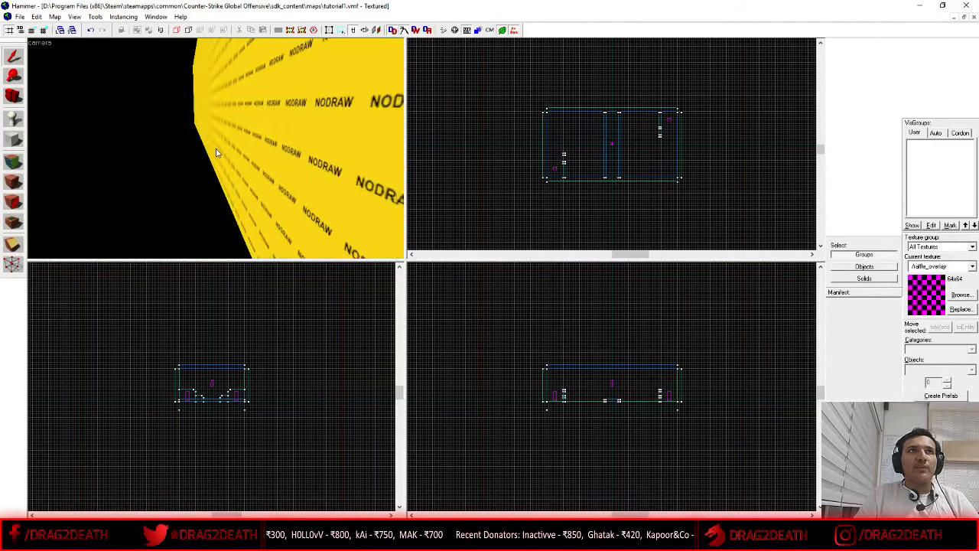
key("shift+a")
left_click(277, 120)
left_click(567, 179)
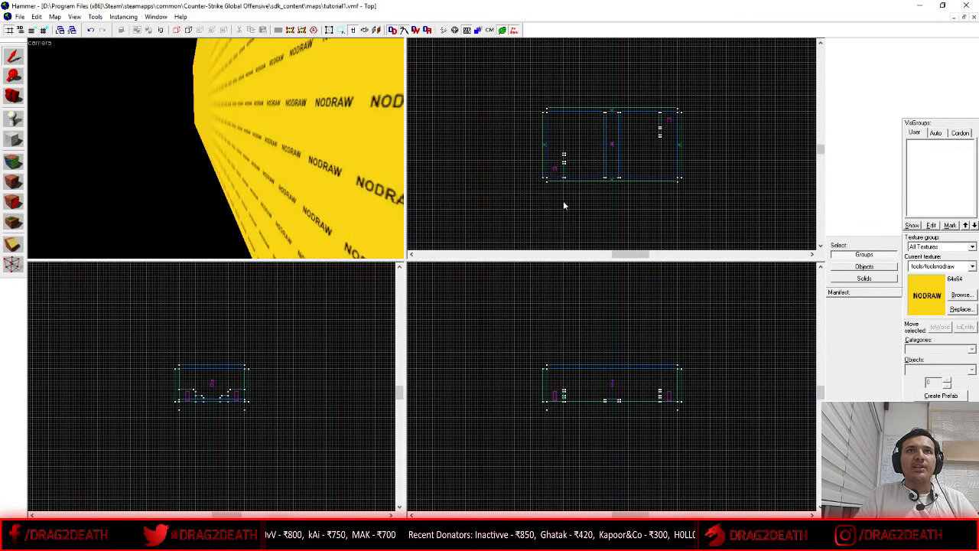
Examine the raised brick walkway and the NODRAW faces outside the room in the 3D view
key("z")
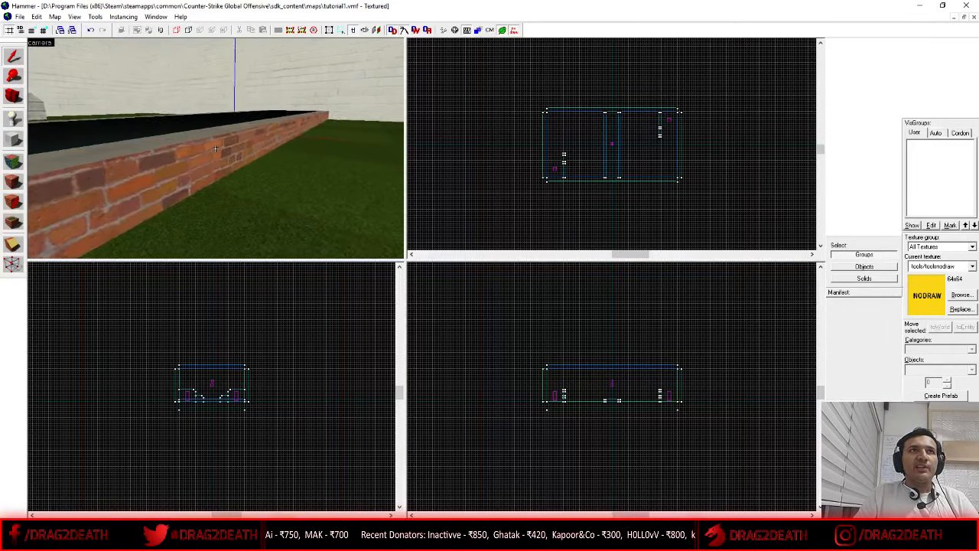
key("w")
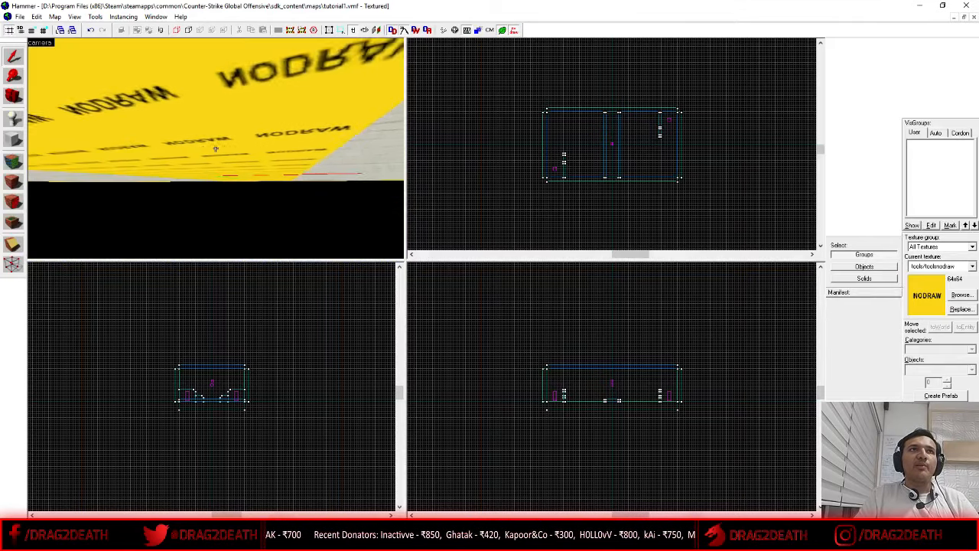
key("w")
key("w")
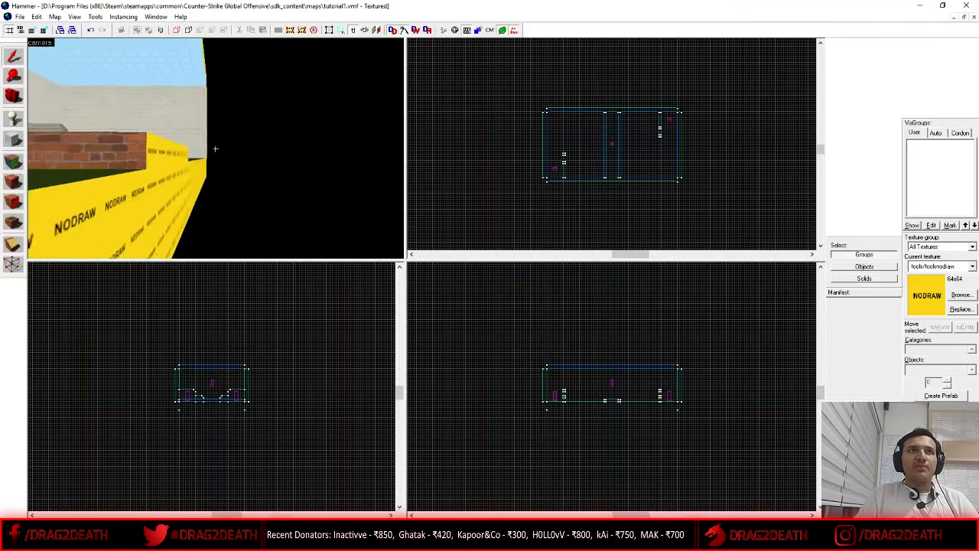
key("z")
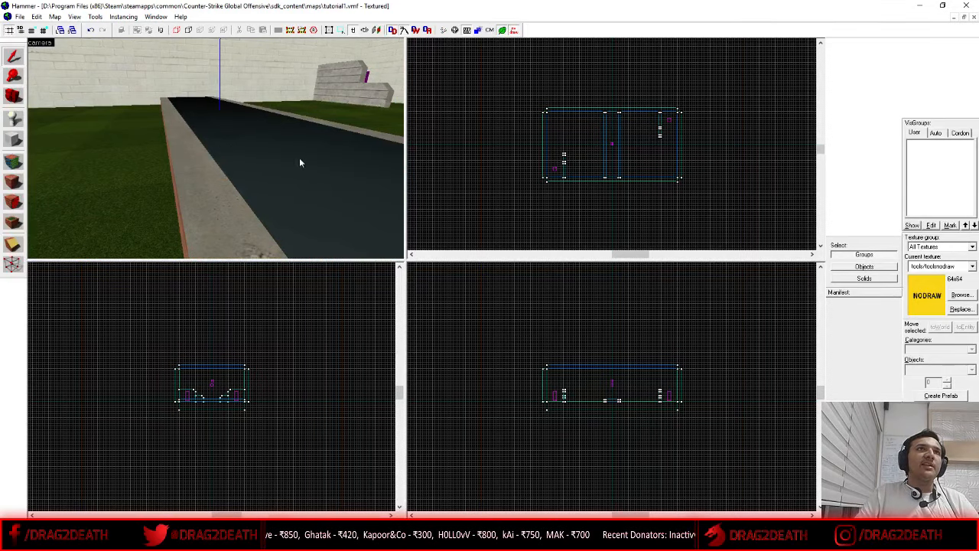
key("z")
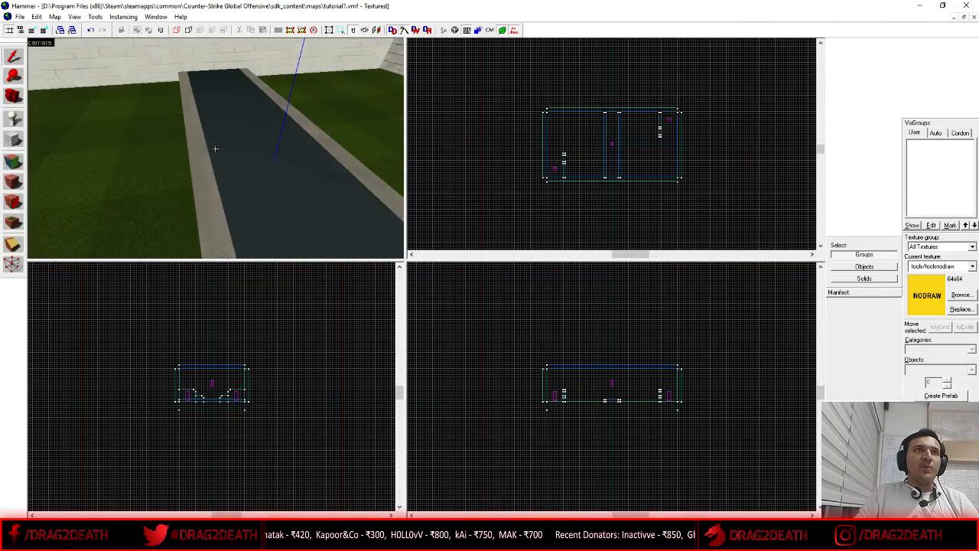
key("z")
key("z")
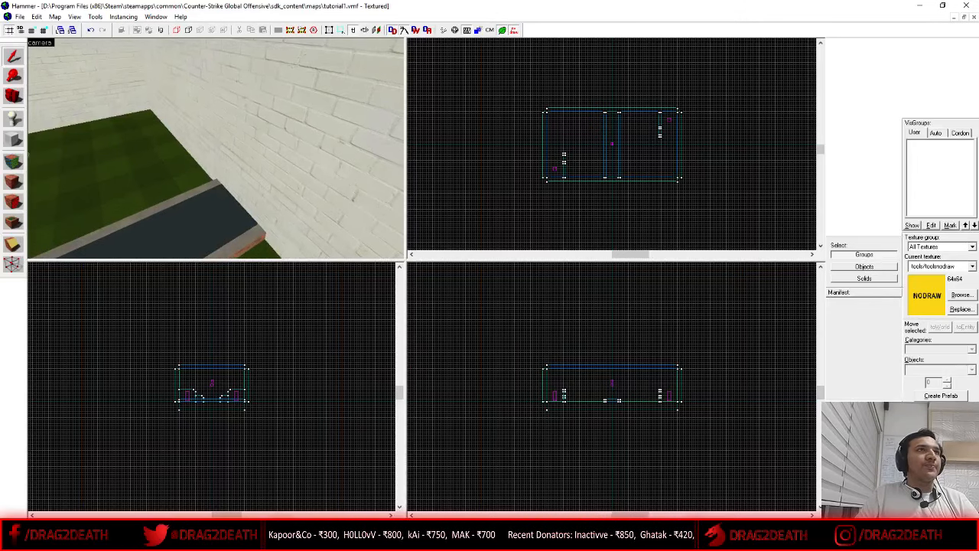
Examine the stepped concrete walls, the skybox ceiling and the light entities above the walkway in the 3D view
key("z")
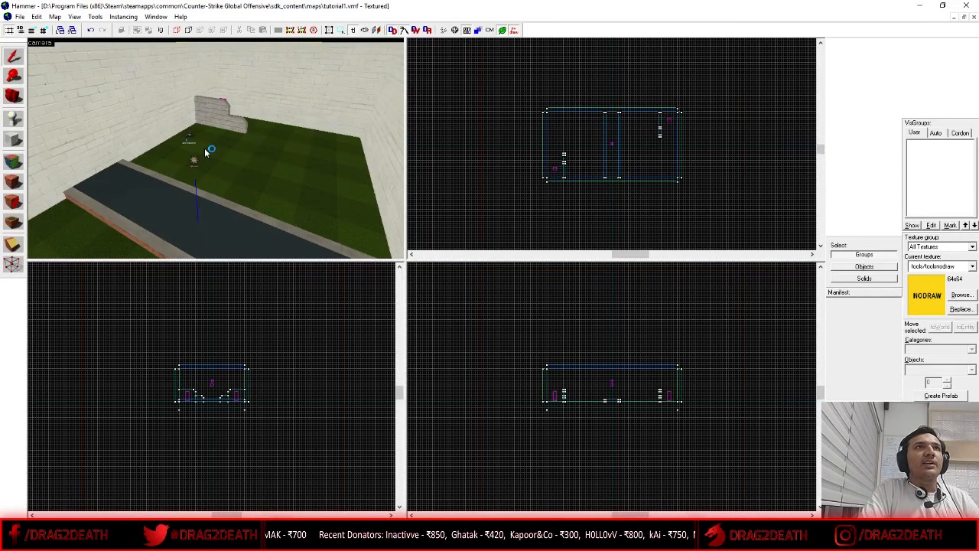
key("z")
key("w")
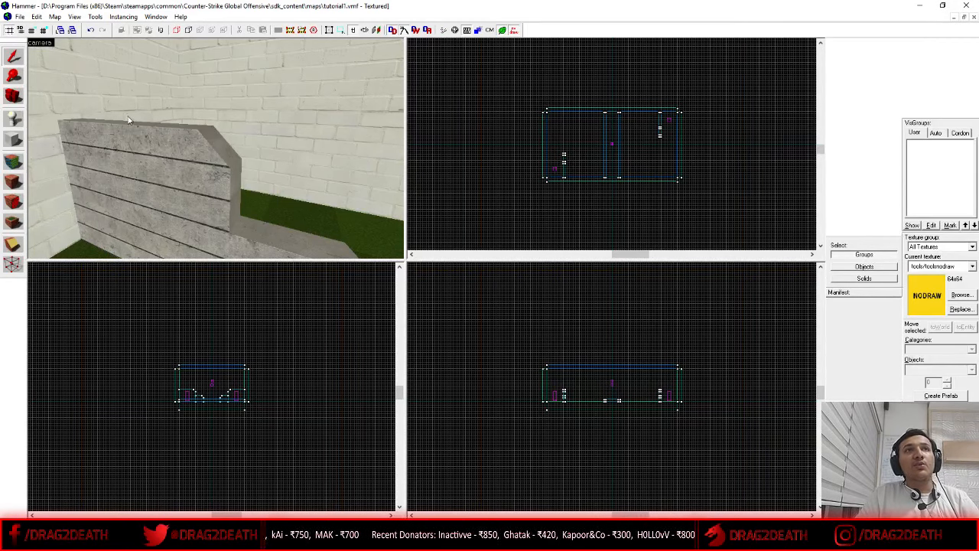
key("z")
key("z")
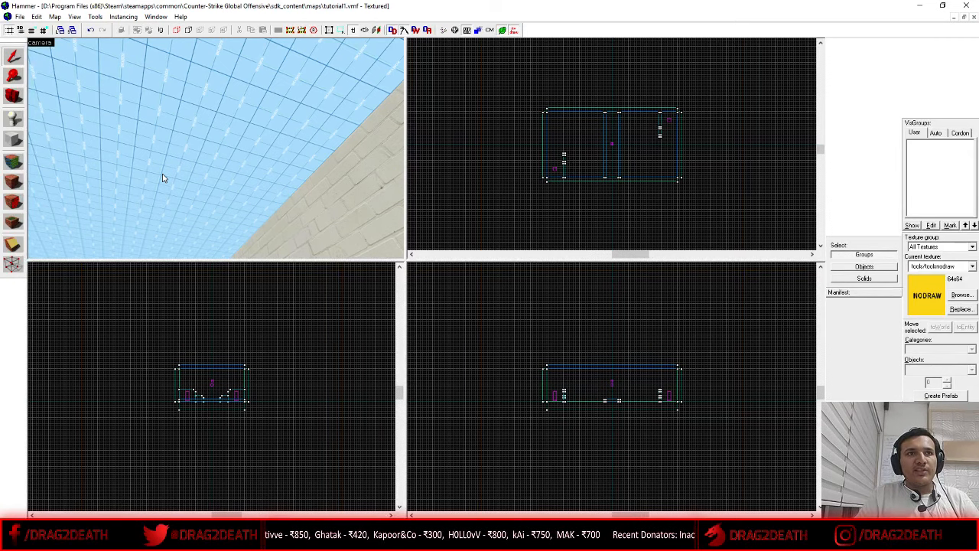
key("z")
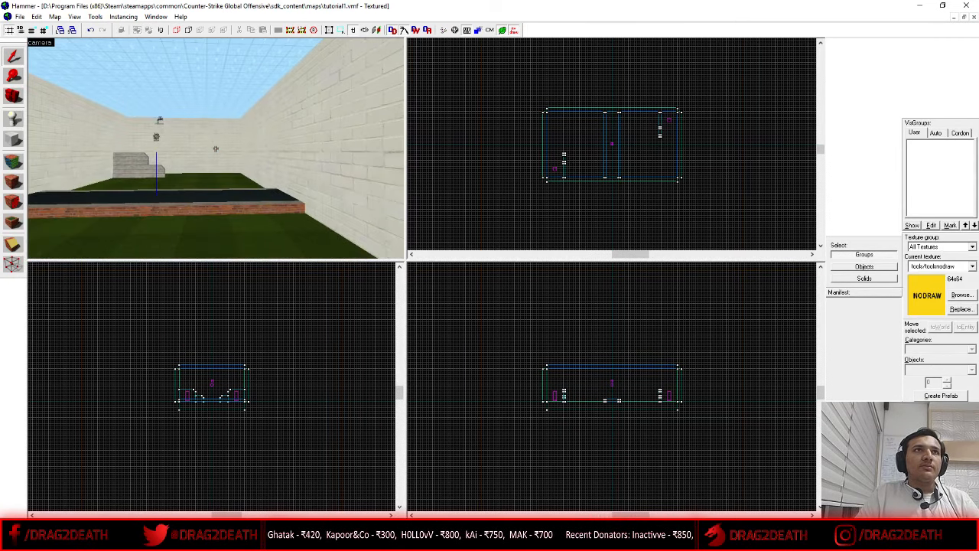
key("z")
key("w")
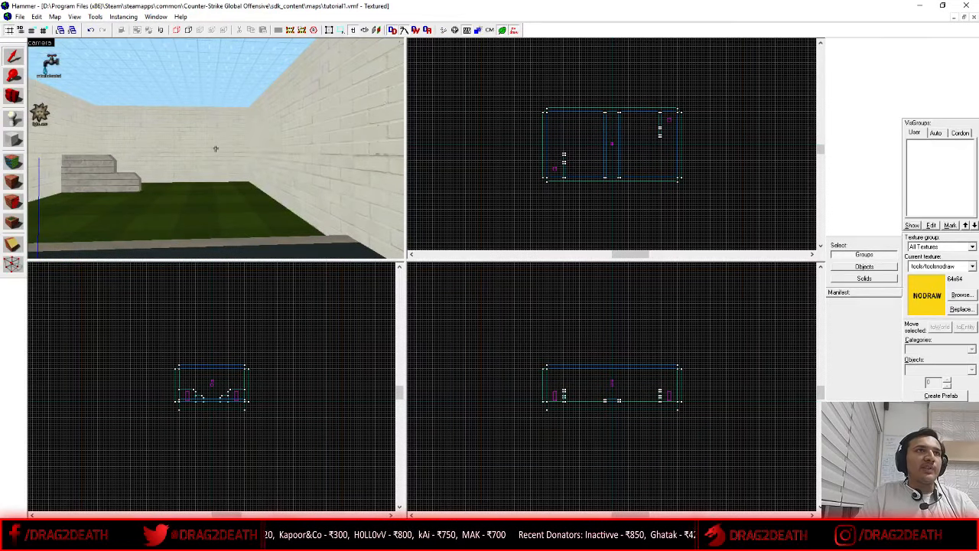
key("s")
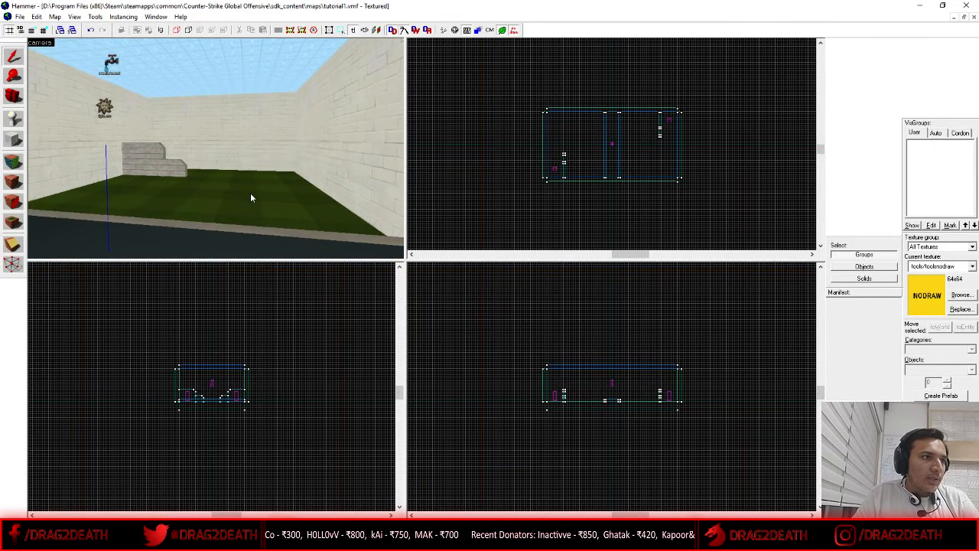
Inspect the room's outer wall and the counter-terrorist spawn behind the stepped wall in the 3D view
key("z")
key("s")
key("w")
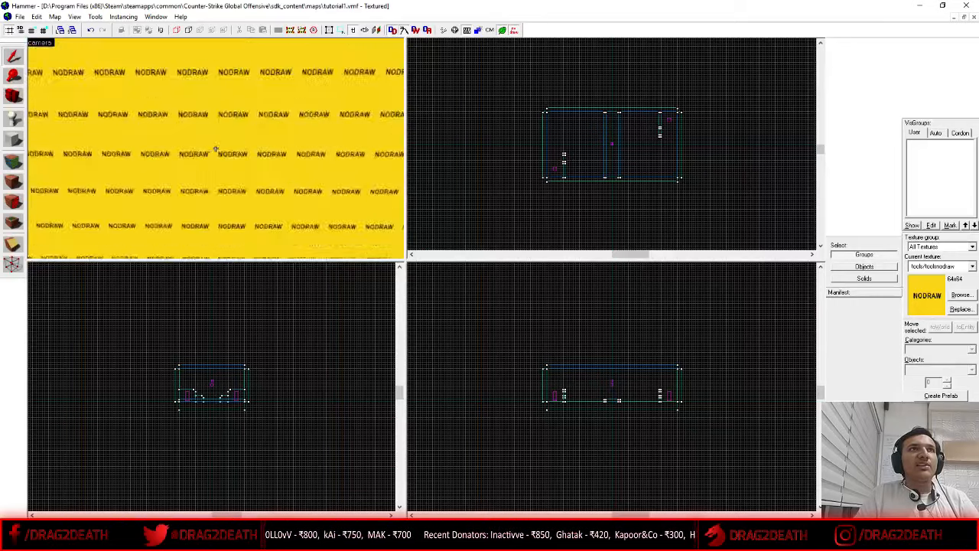
key("z")
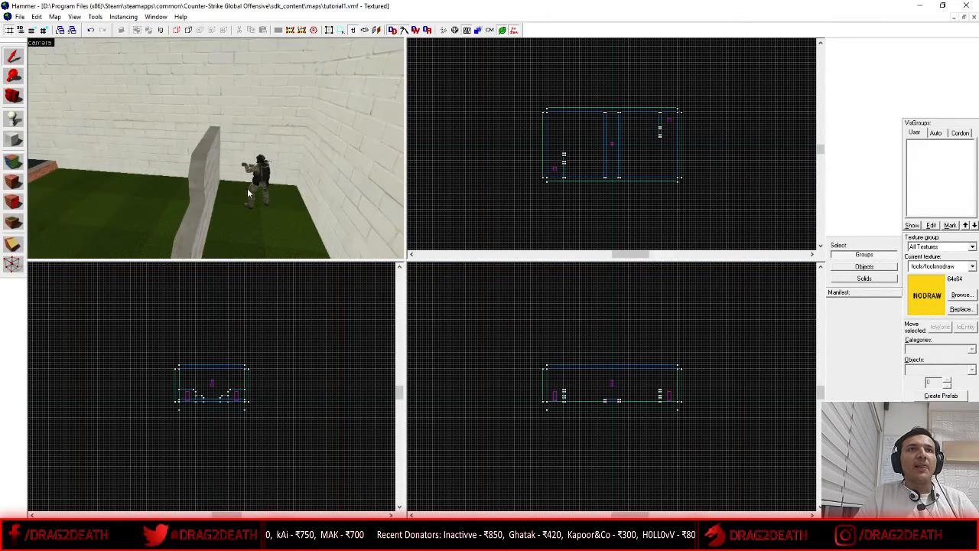
scroll(283, 147, "down", 1)
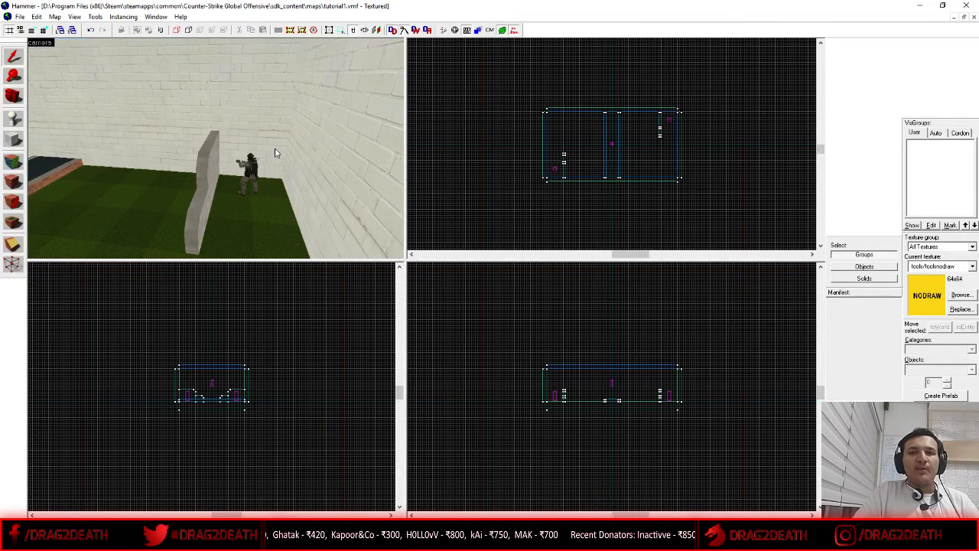
key("z")
key("d")
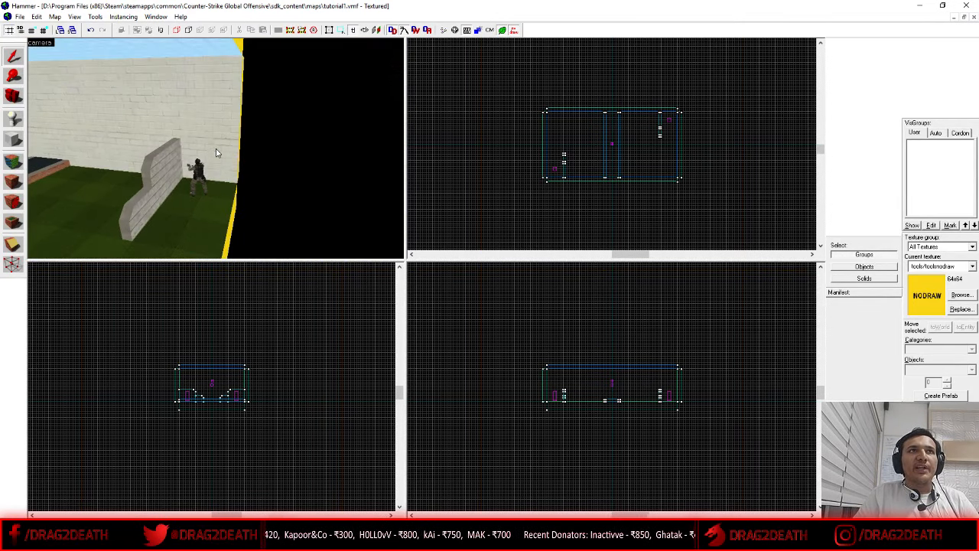
key("a")
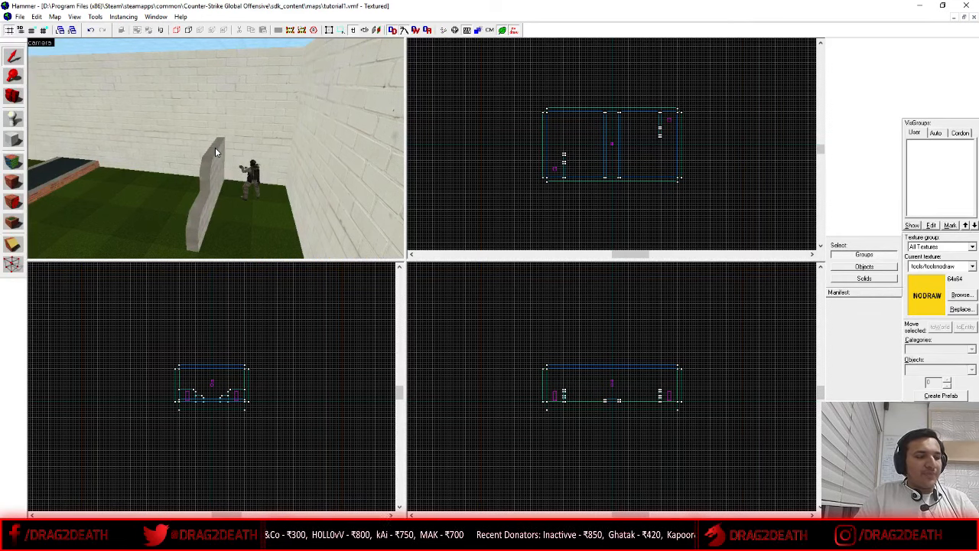
Set the current texture to tools/toolstrigger, filtering the texture browser by "trigger", and close the face settings
left_click(13, 161)
left_click(564, 178)
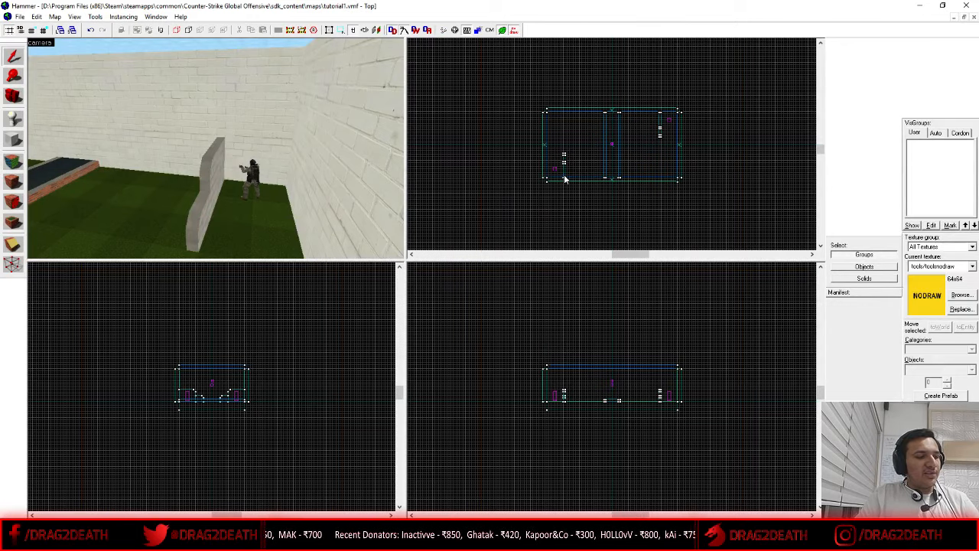
key("shift+a")
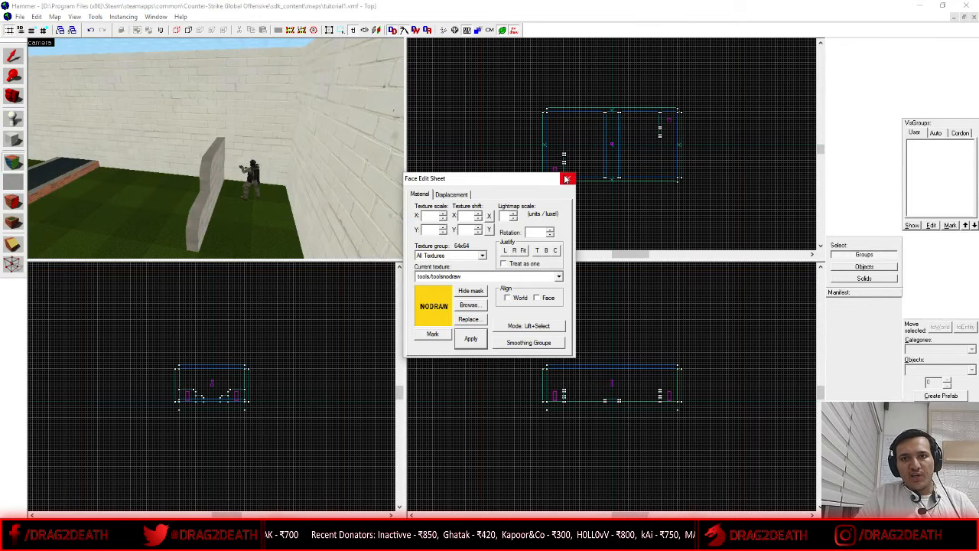
left_click(474, 305)
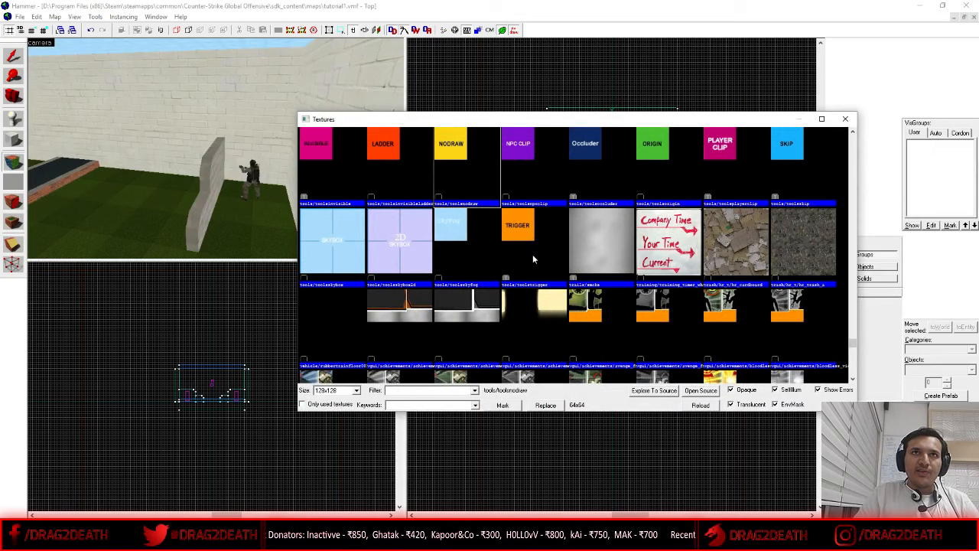
left_click(532, 254)
left_click(404, 390)
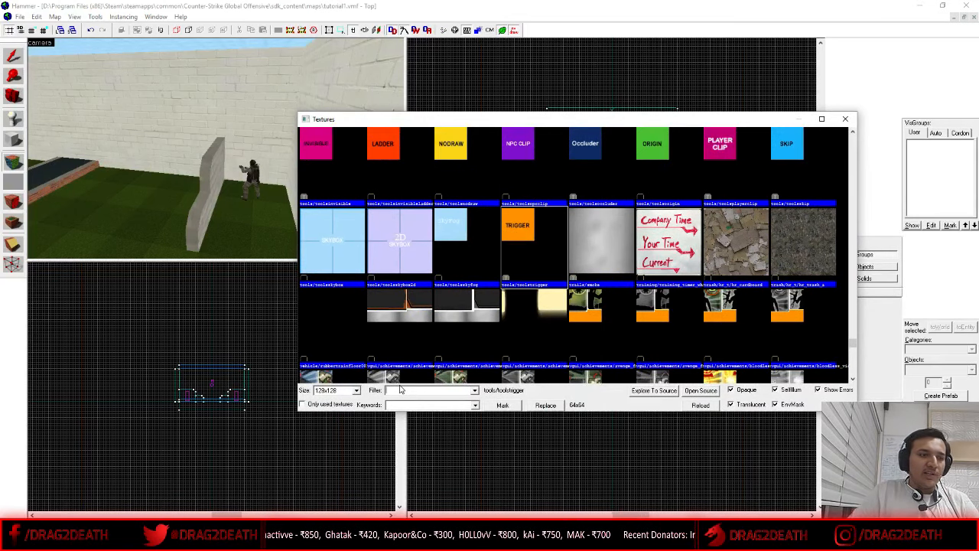
type("trigger")
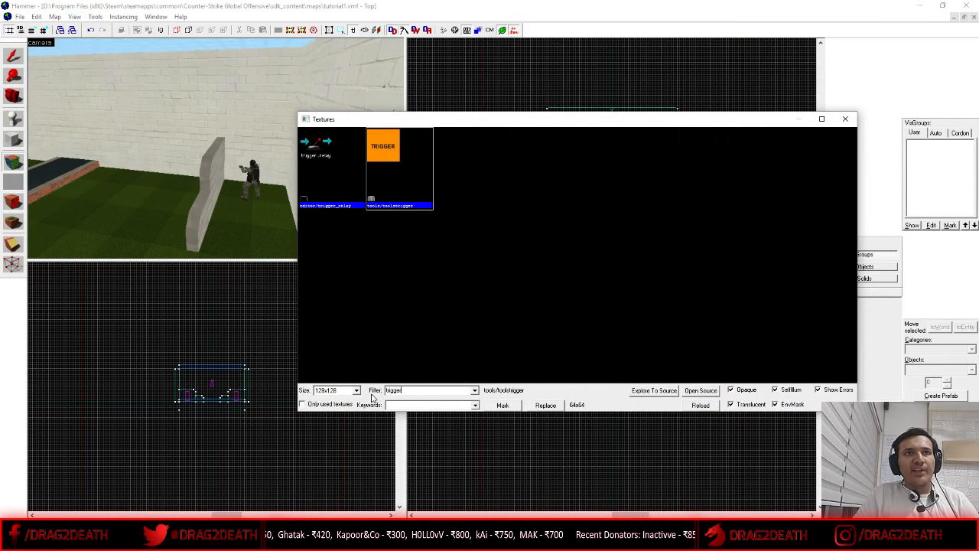
double_click(402, 182)
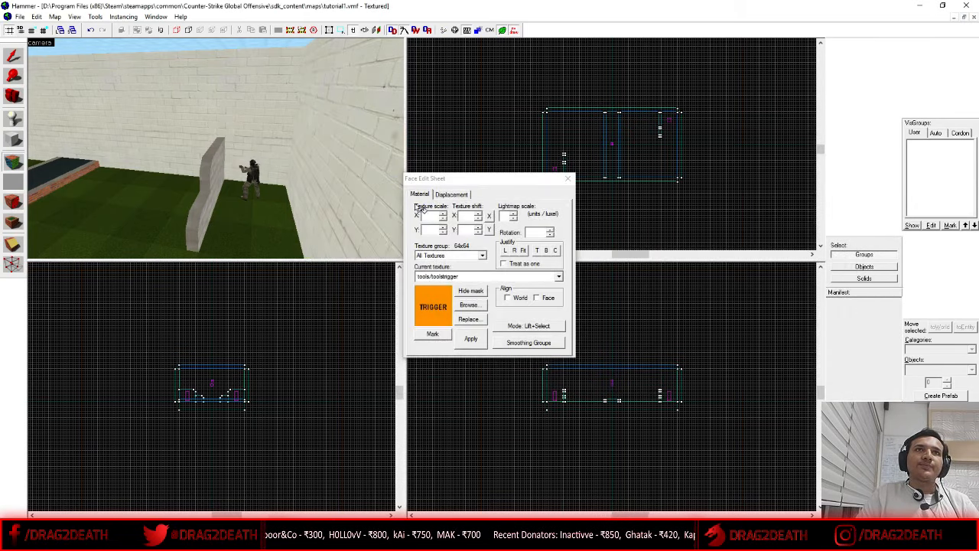
left_click(567, 179)
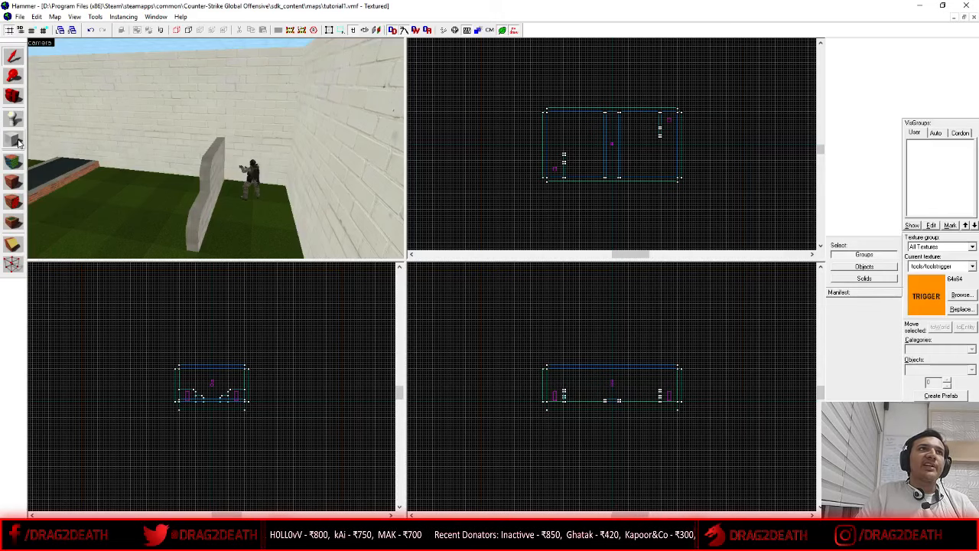
Outline a block of about 128 by 512 units around the counter-terrorist spawn, between the stepped wall and the end wall
left_click(19, 142)
scroll(689, 121, "up", 3)
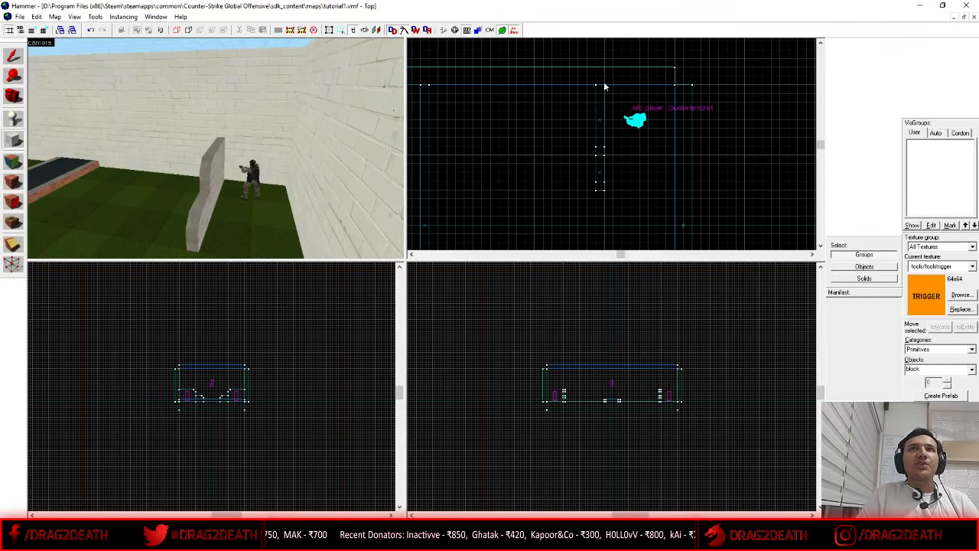
left_click_drag(604, 81, 659, 245)
Raise the block outline's underside above the floor and lower its upper edge for a height of 48 units
scroll(671, 405, "up", 1)
scroll(671, 404, "up", 11)
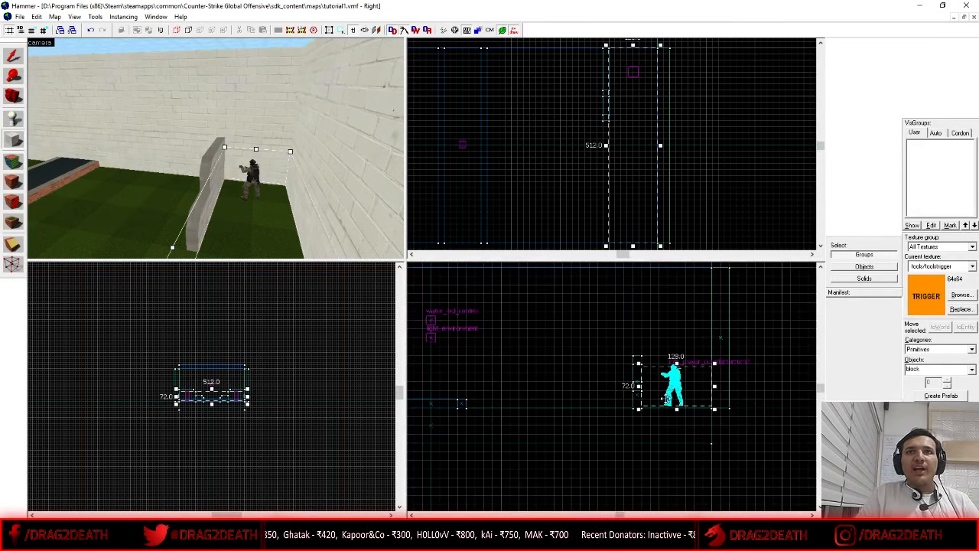
left_click_drag(679, 410, 679, 401)
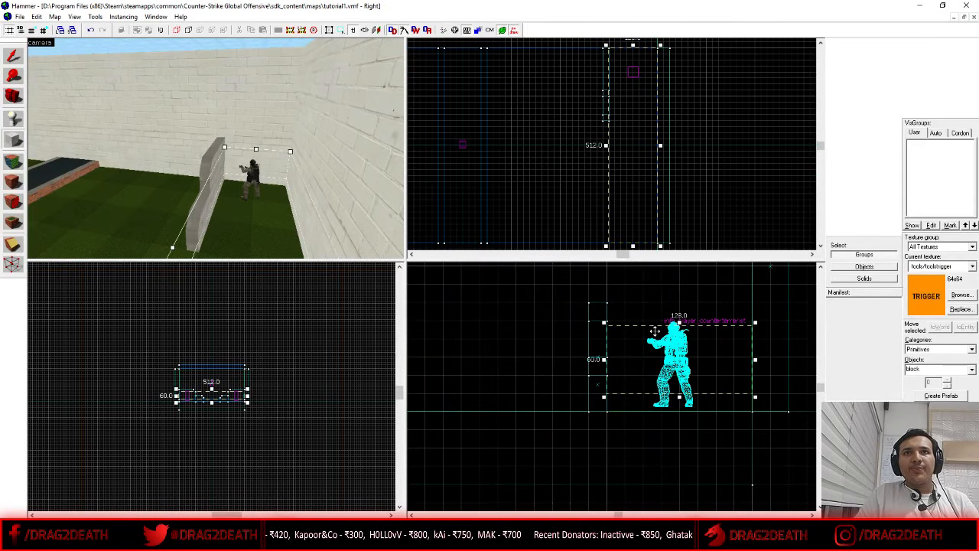
left_click_drag(676, 325, 683, 337)
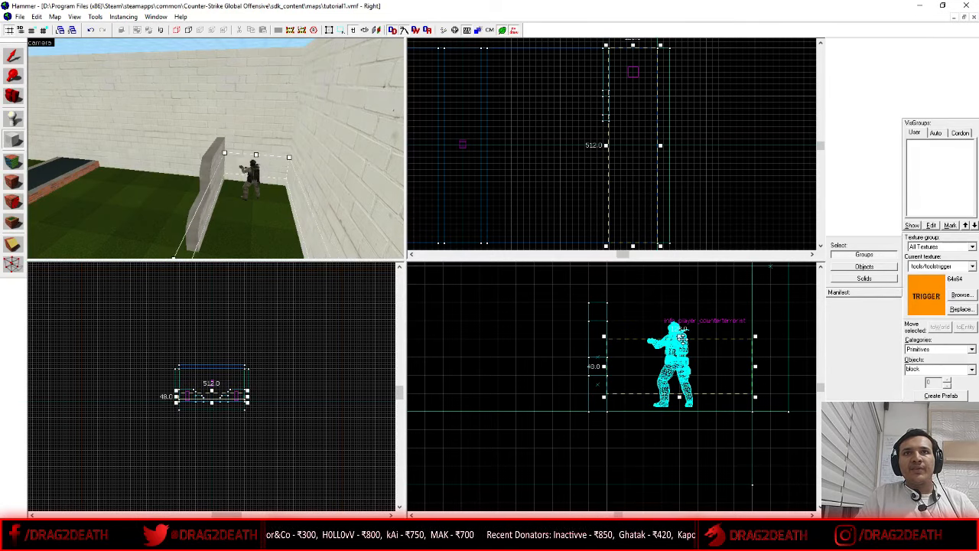
Shorten the block outline to 384 units along the end wall and create the trigger-textured brush
key("z")
key("a")
key("w")
key("z")
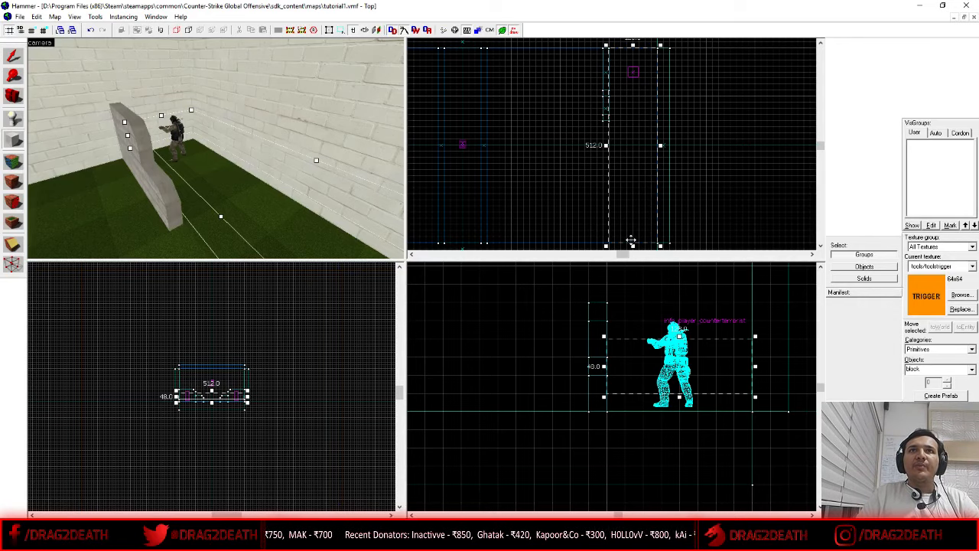
left_click_drag(632, 245, 633, 197)
key("z")
key("s")
key("z")
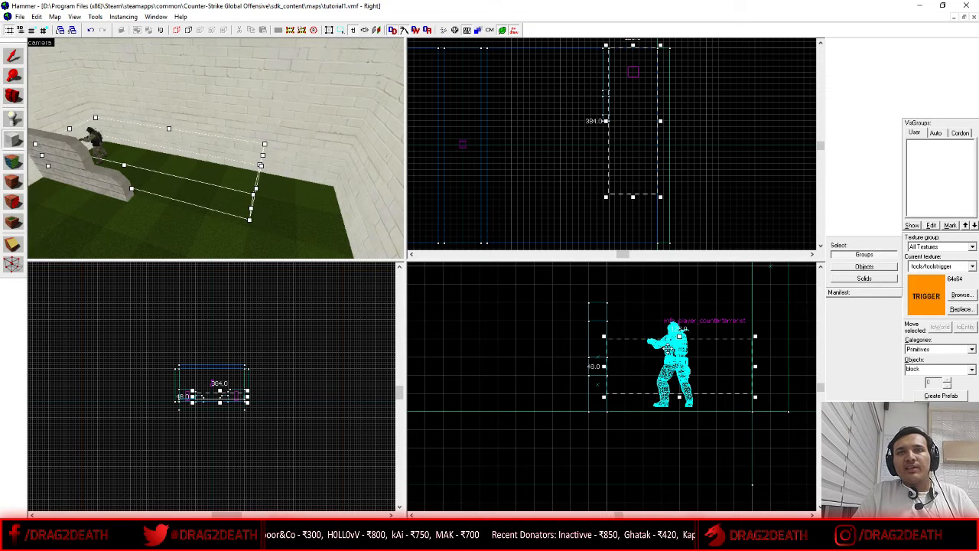
scroll(681, 348, "down", 2)
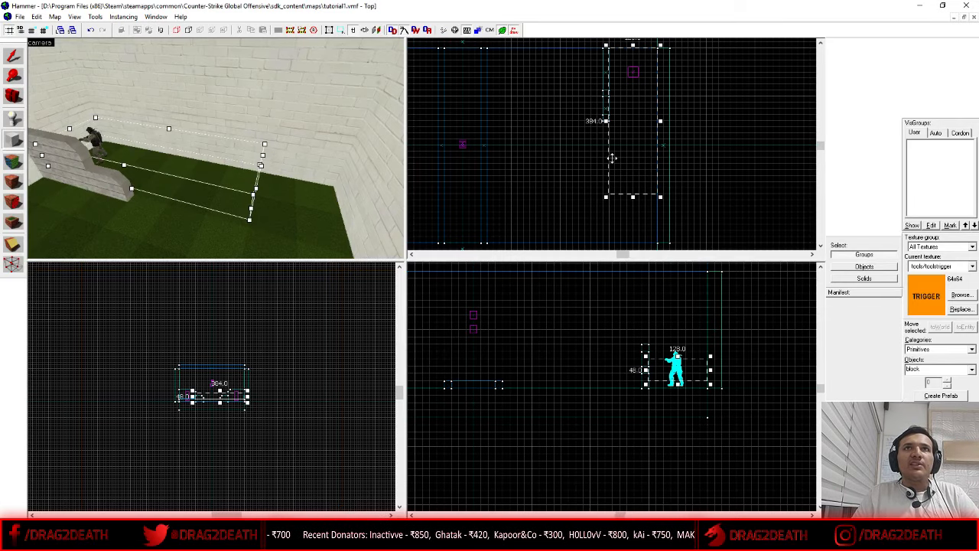
key("Return")
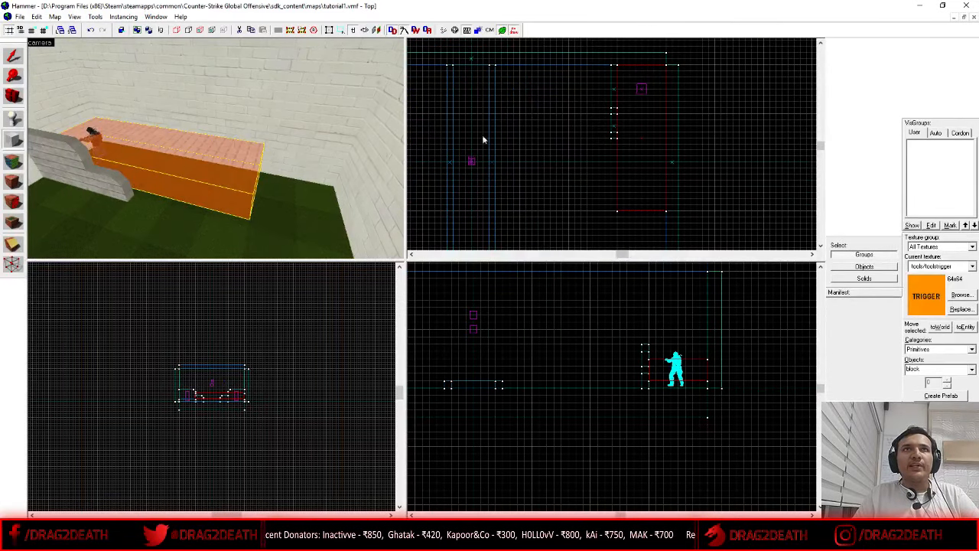
Tie the trigger brush around the counter-terrorist spawn to a func_buyzone entity and apply the class
left_click(12, 55)
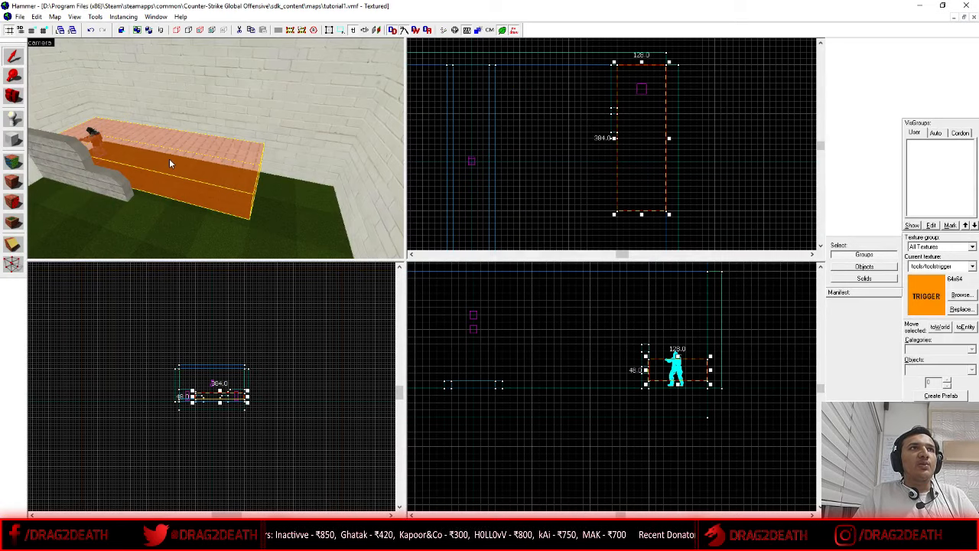
key("ctrl+t")
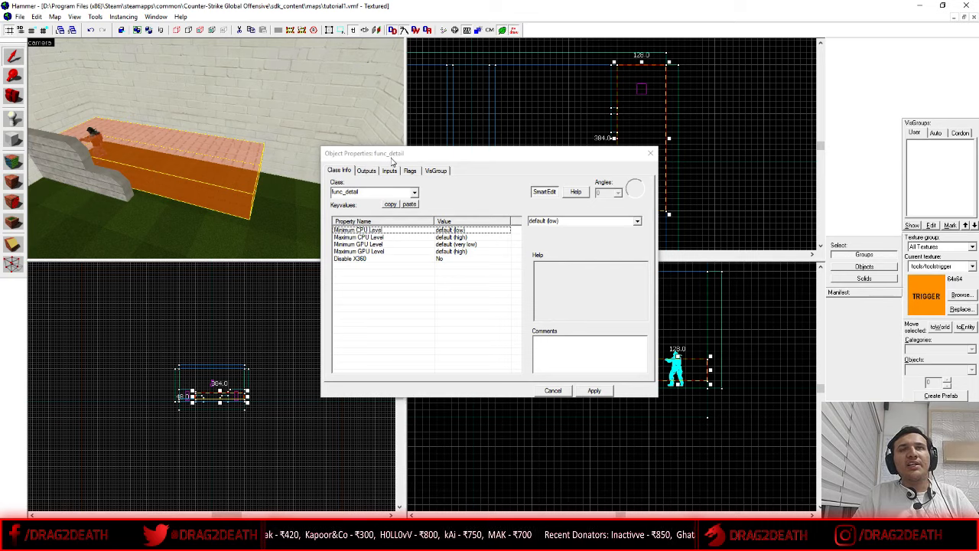
left_click(399, 191)
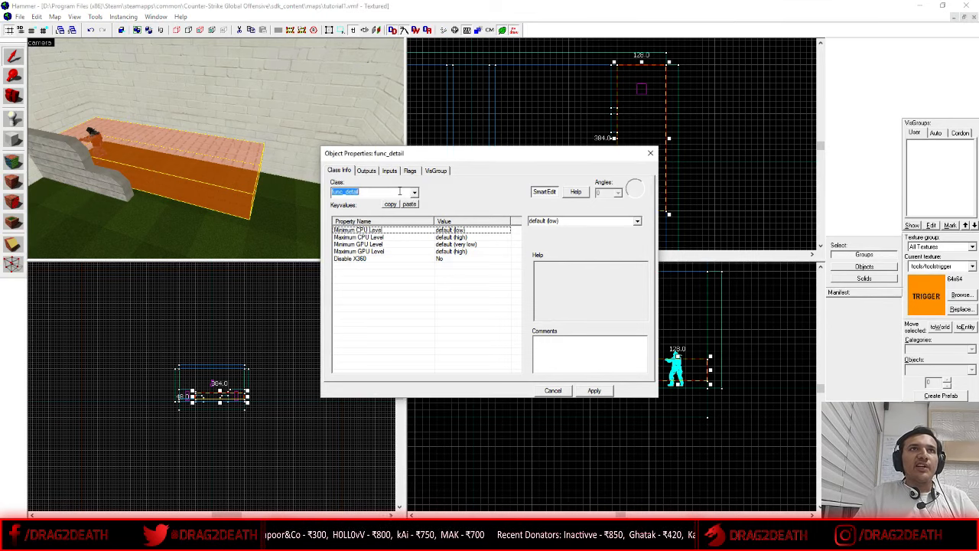
type("fun")
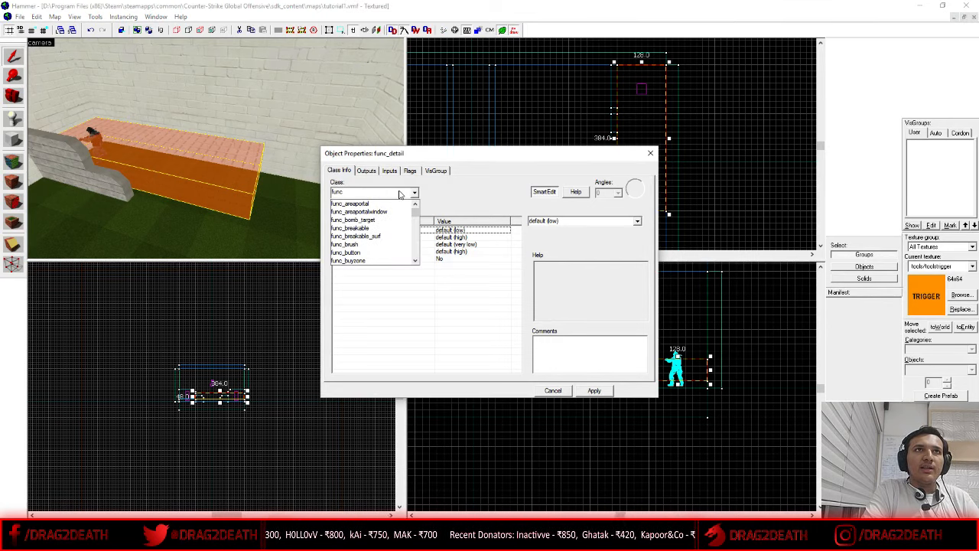
type("c_")
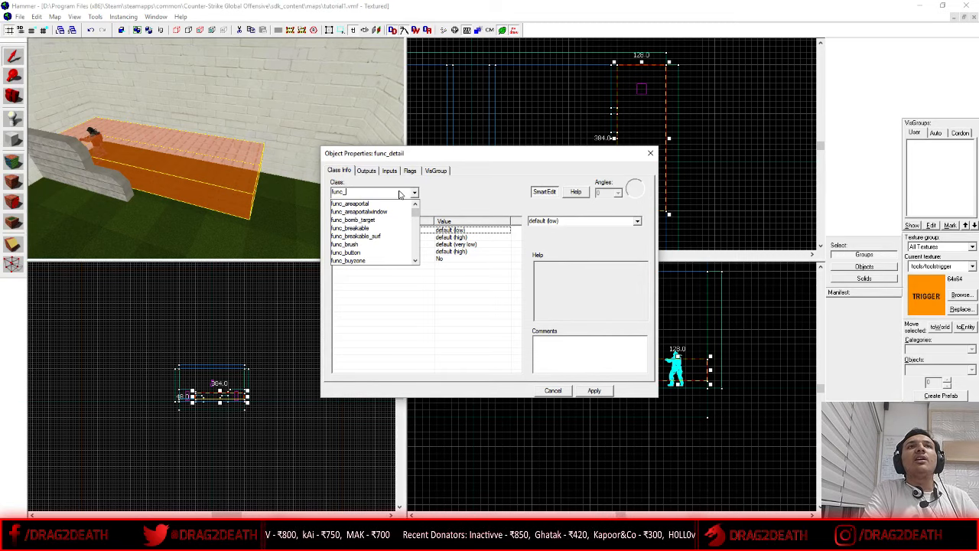
type("bu")
left_click(367, 212)
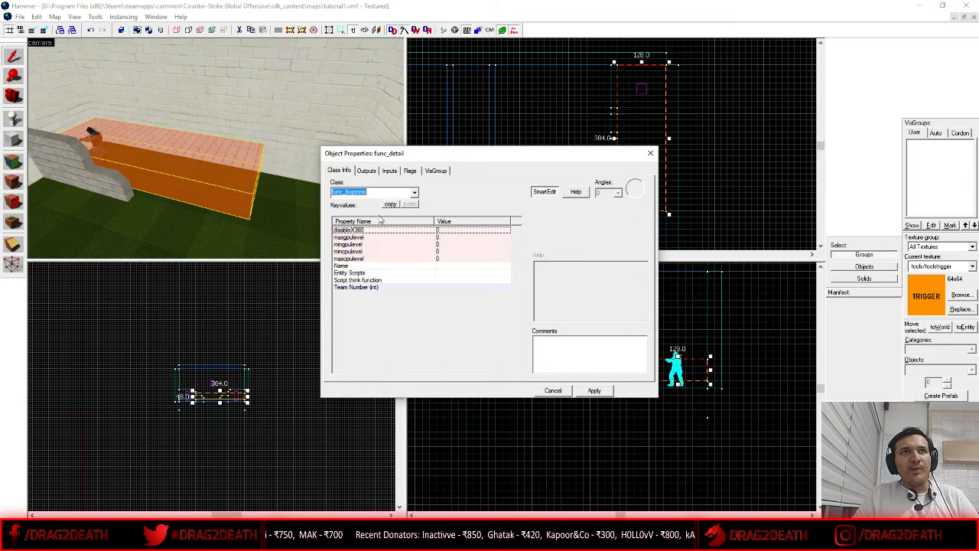
left_click(594, 390)
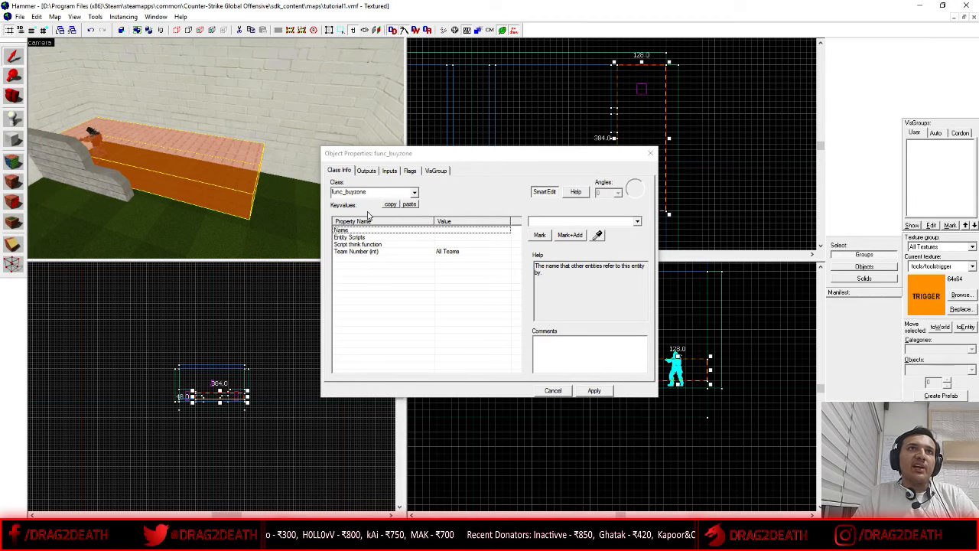
Set the buy zone's Team Number to Counter-Terrorist, apply it, check the entity's flags and close its properties
left_click(348, 252)
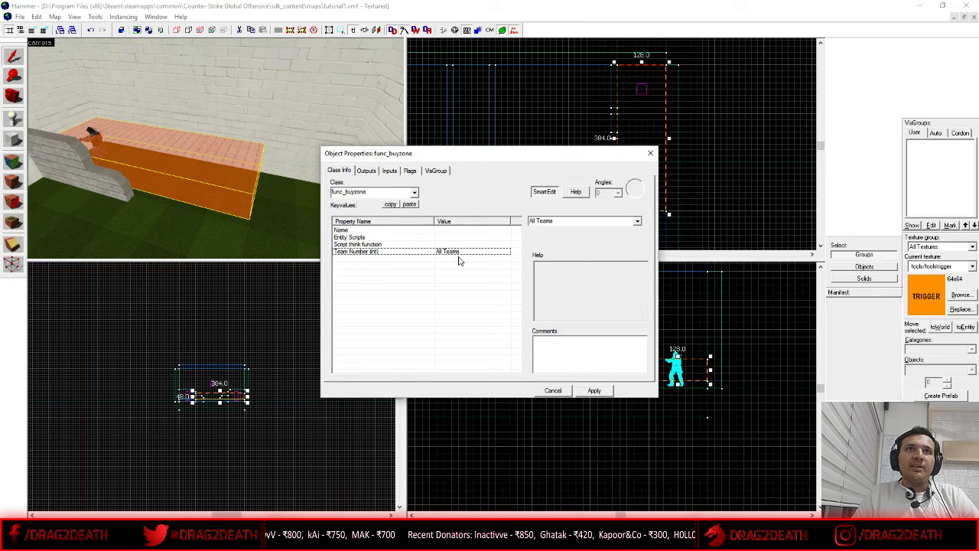
left_click(638, 222)
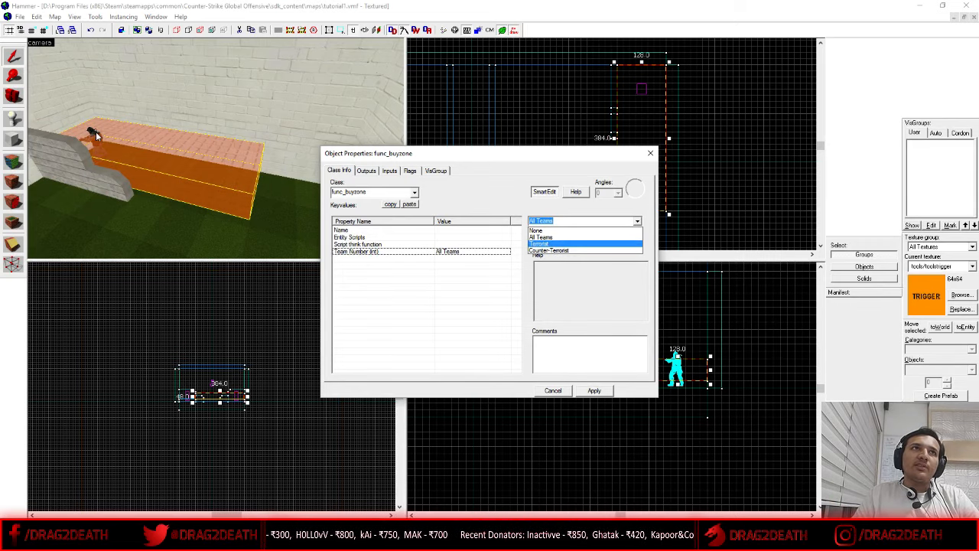
left_click(551, 251)
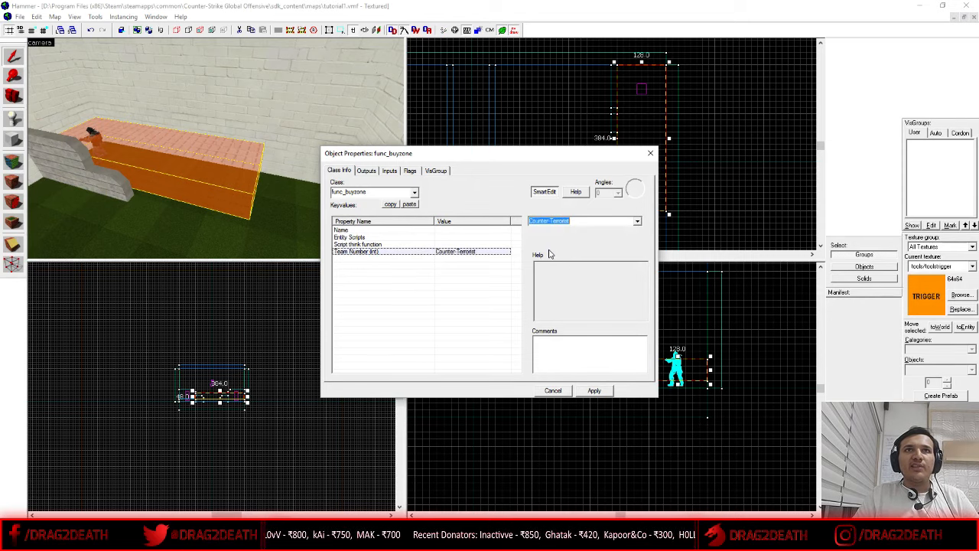
left_click(594, 390)
left_click(408, 175)
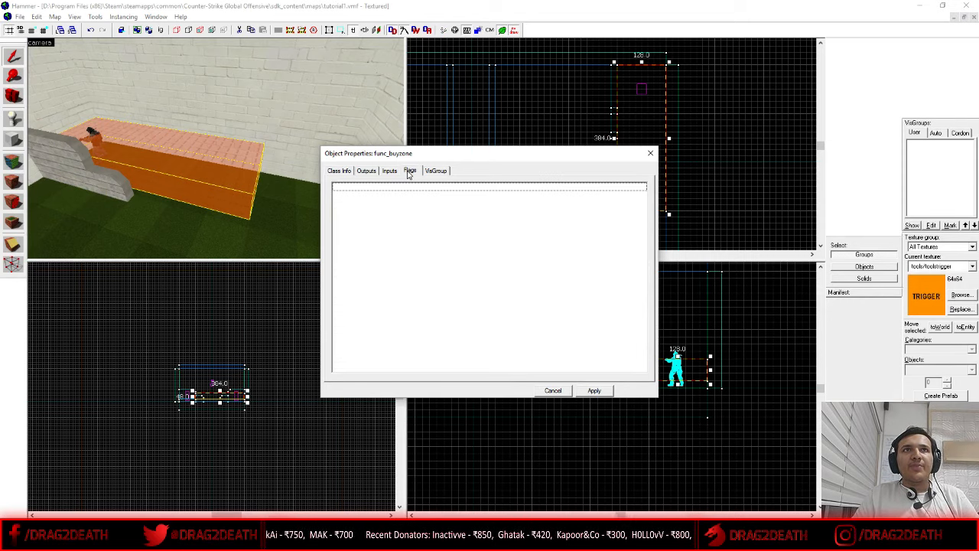
left_click(341, 175)
left_click(673, 138)
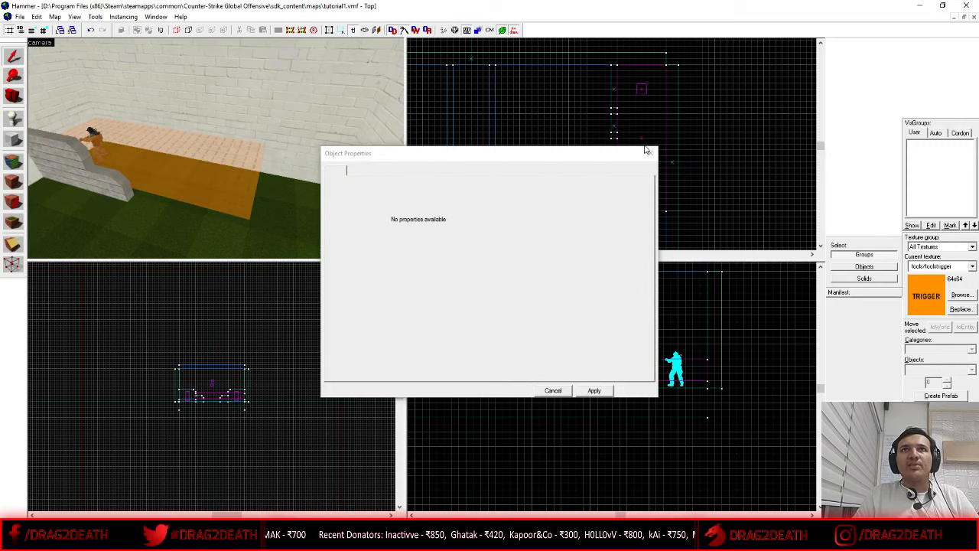
left_click(651, 153)
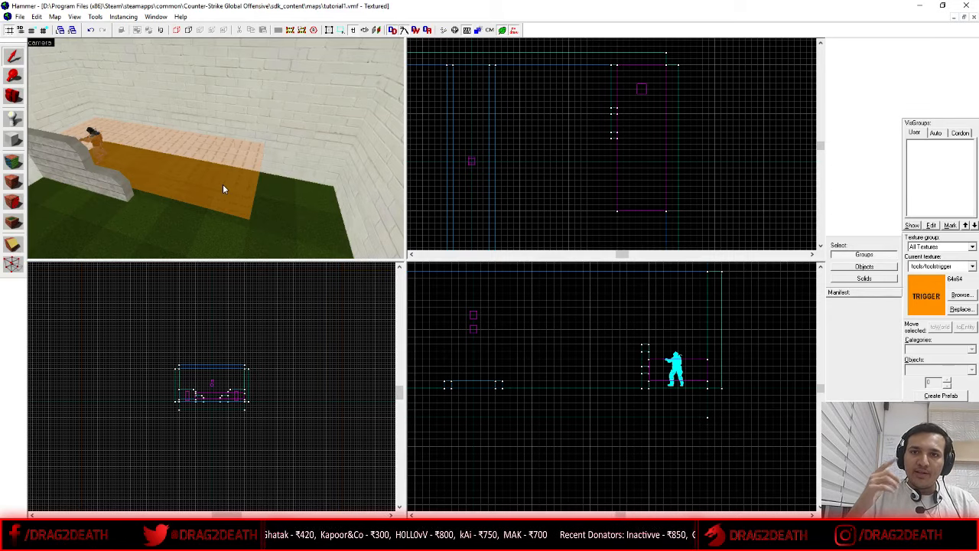
Examine the buy zone around the counter-terrorist spawn and the water_lod_control and light_environment entities in the middle of the room
key("z")
key("w")
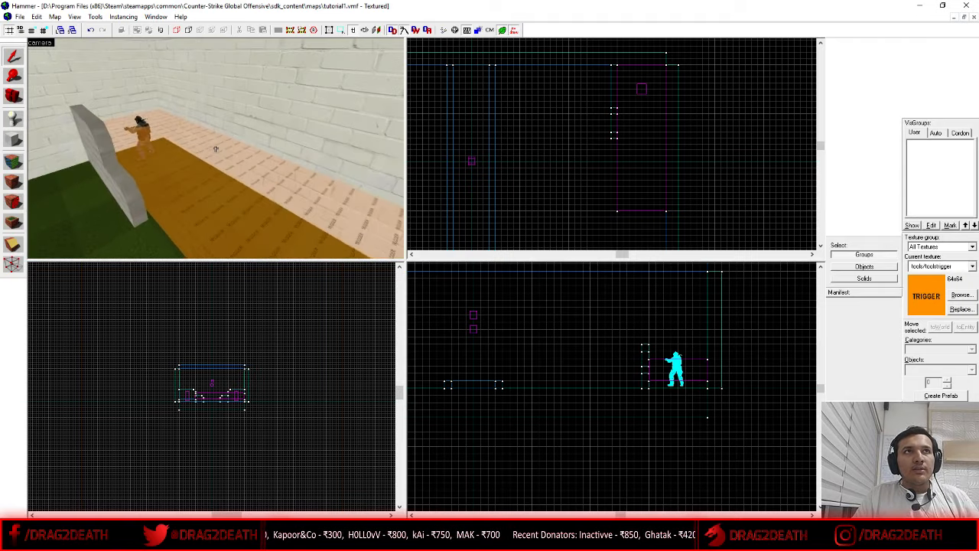
key("z")
scroll(263, 337, "up", 3)
scroll(172, 371, "up", 4)
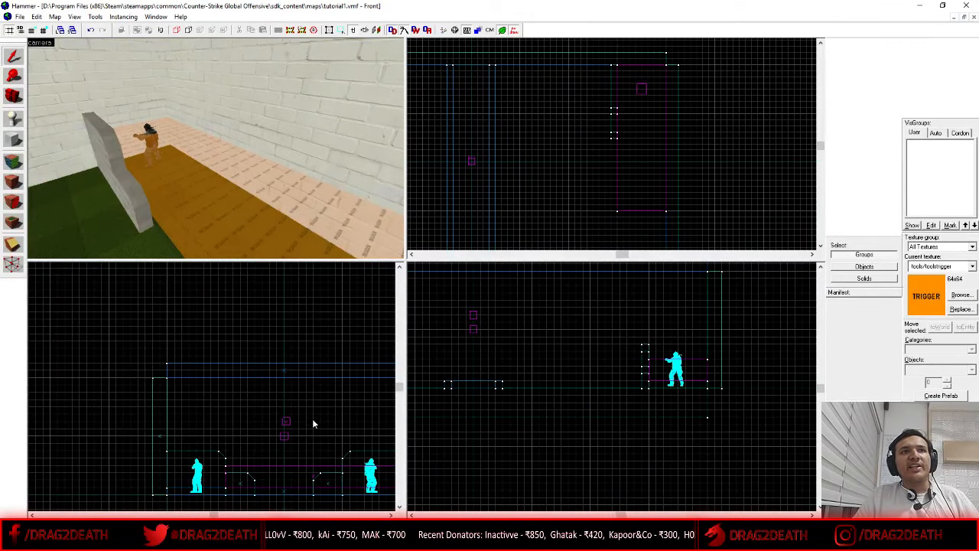
key("z")
key("z")
left_click(229, 150)
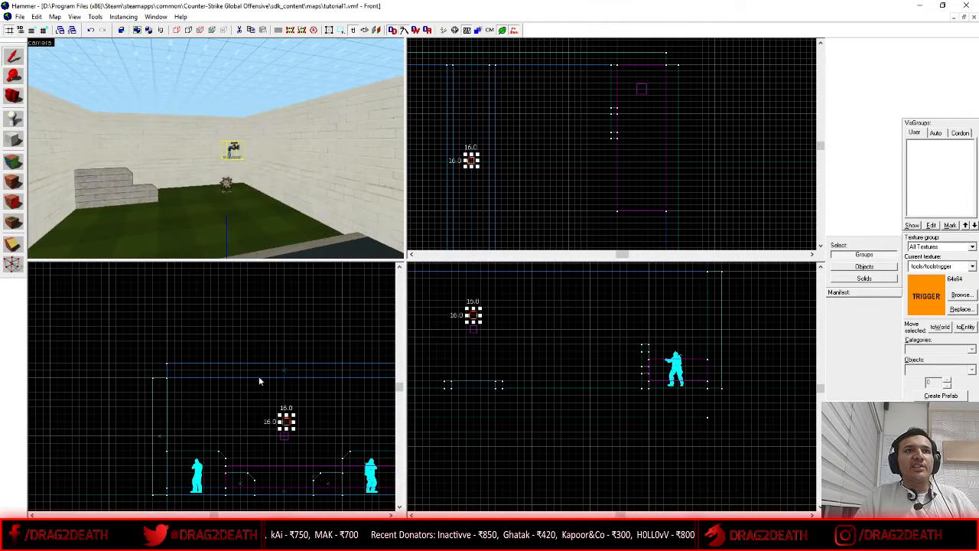
scroll(310, 386, "up", 4)
key("Escape")
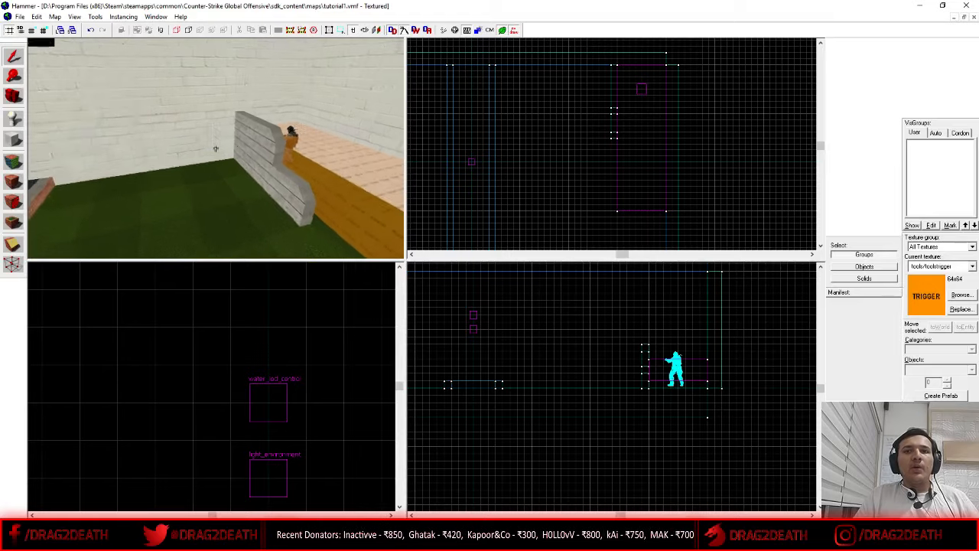
Copy the counter-terrorist buy zone to the opposite end of the room, around the terrorist spawn behind the stepped wall
key("d")
key("z")
left_click(221, 168)
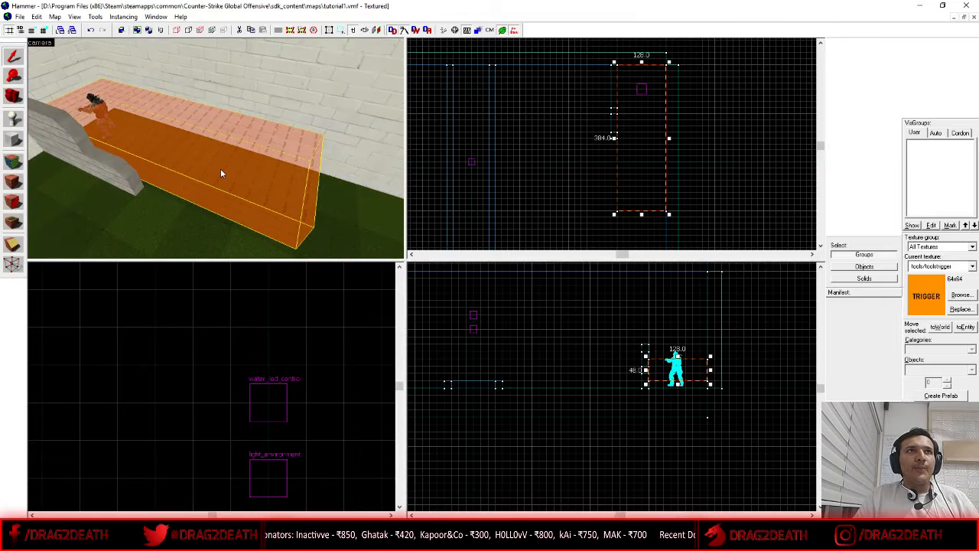
key("z")
key("z")
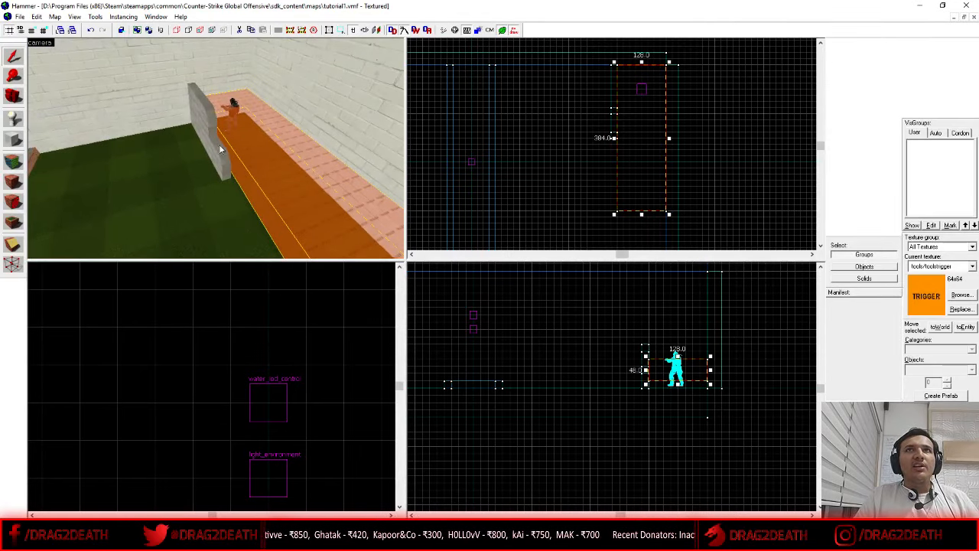
scroll(716, 89, "down", 4)
scroll(717, 89, "down", 1)
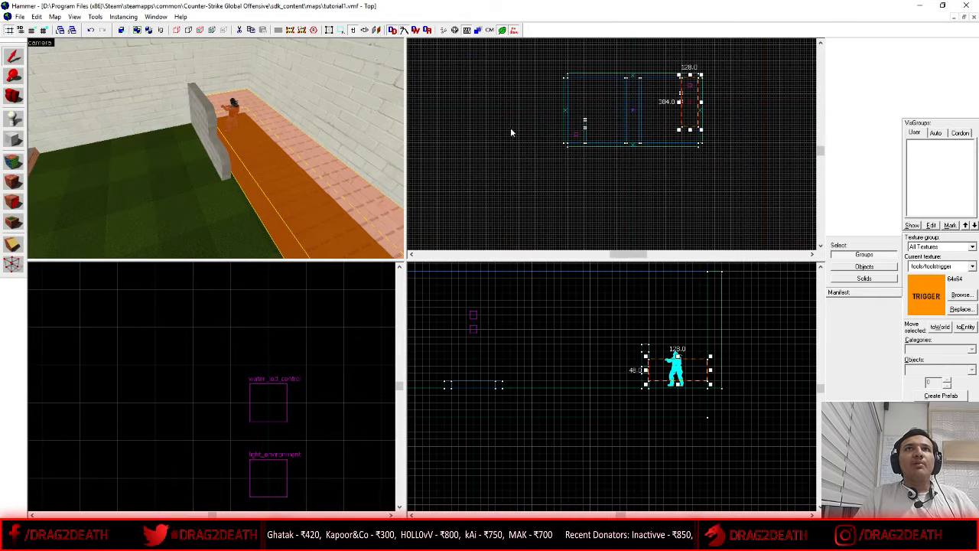
key("z")
key("z")
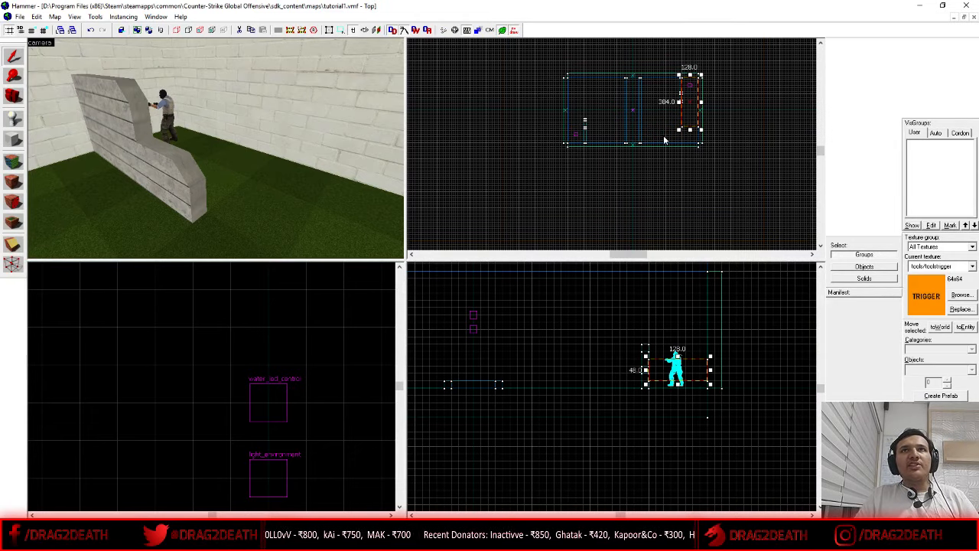
scroll(704, 113, "up", 1)
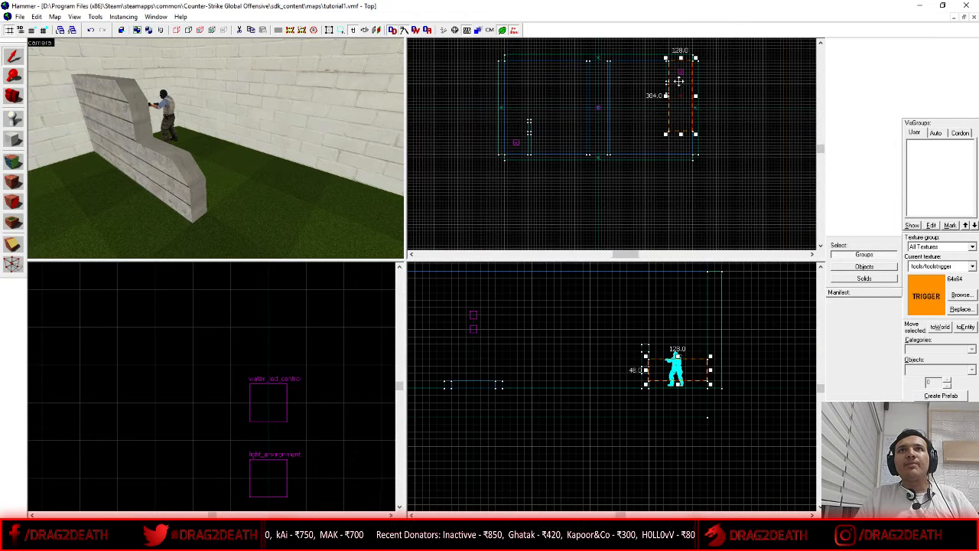
scroll(685, 100, "down", 3)
scroll(687, 101, "up", 3)
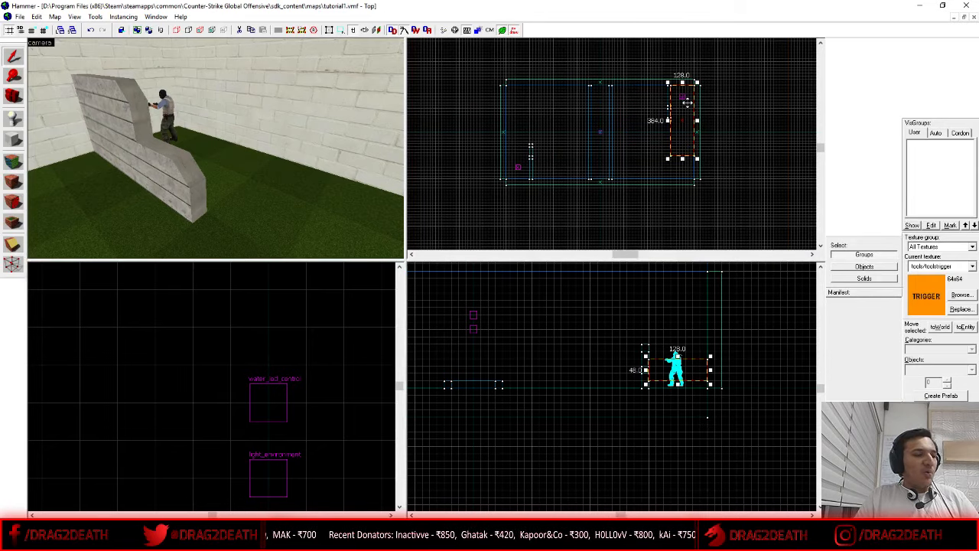
left_click_drag(686, 107, 519, 127)
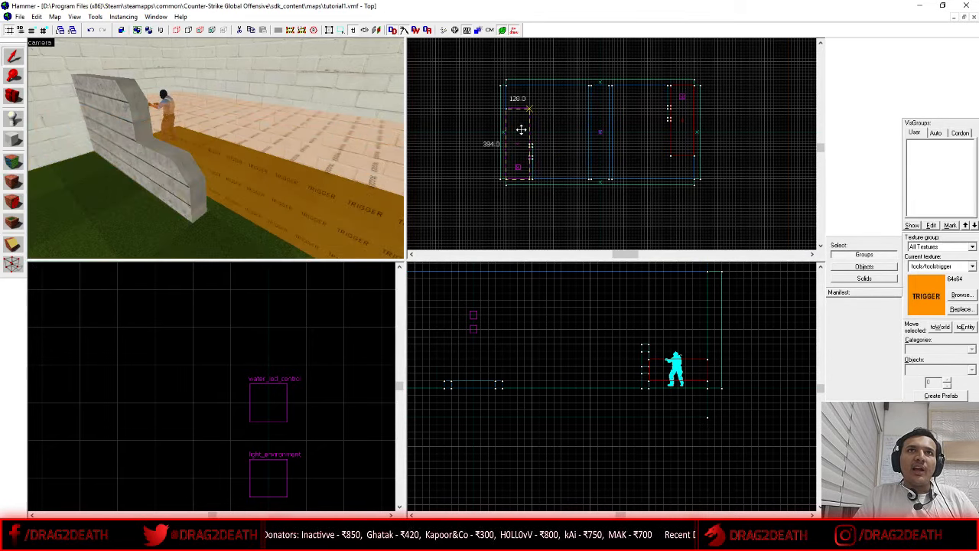
Set the copied buy zone's Team Number to Terrorist, apply it, recheck the value and close the properties
key("z")
key("d")
key("z")
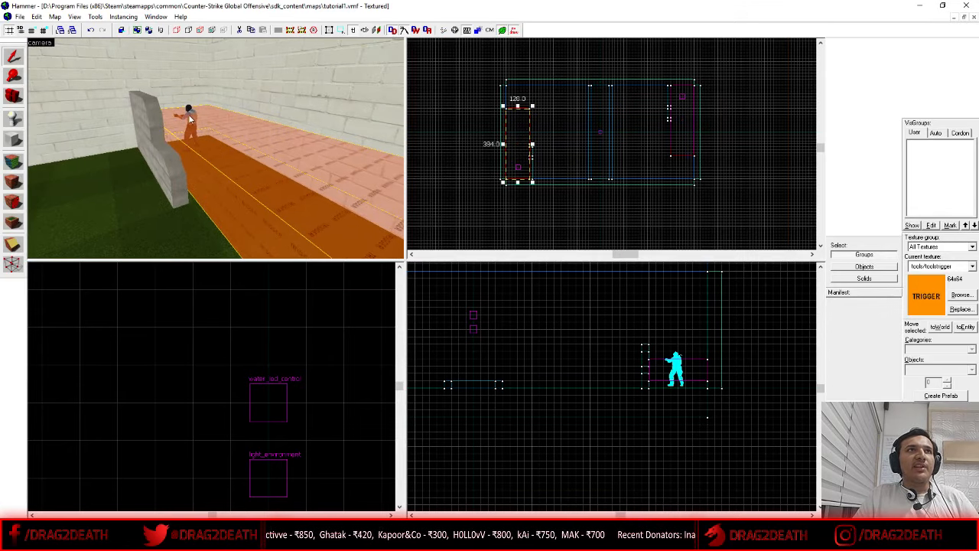
key("alt+Return")
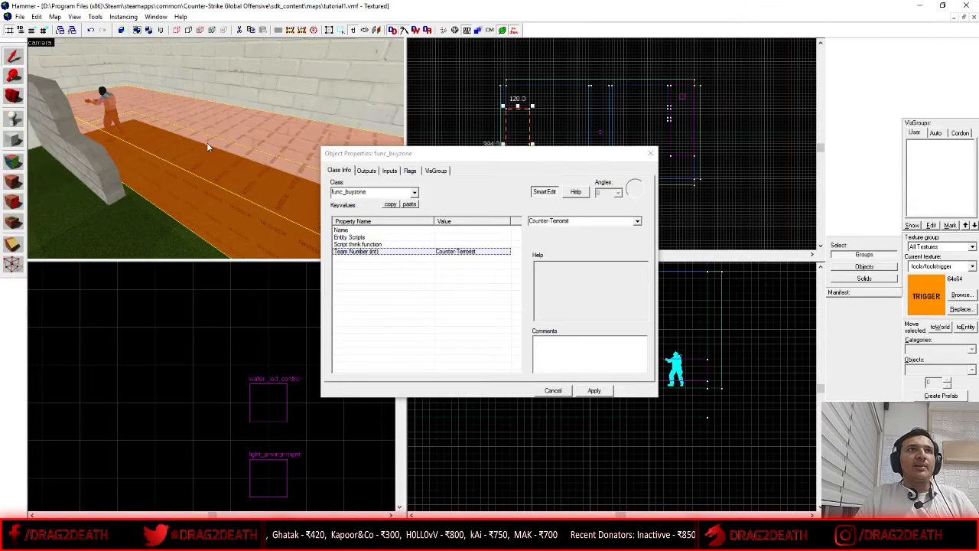
left_click(622, 220)
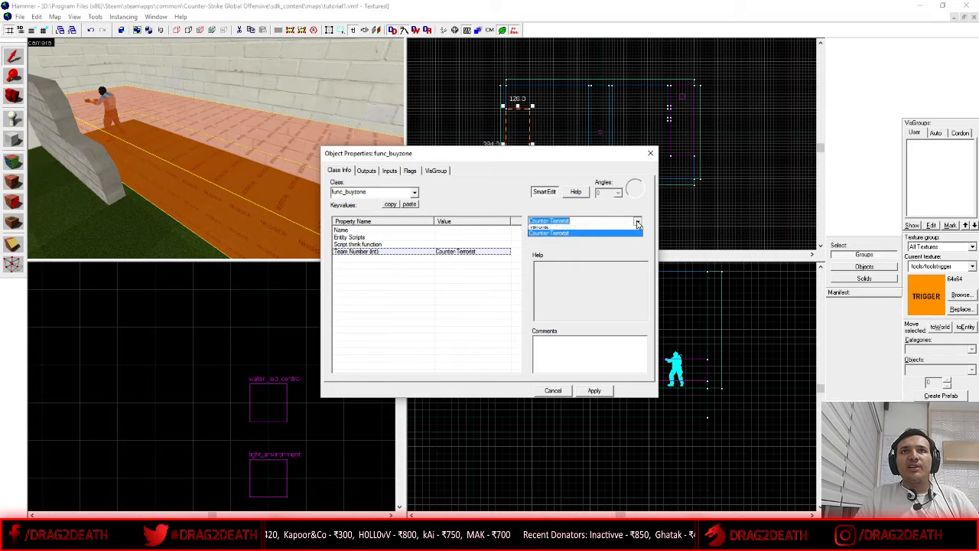
left_click(564, 242)
left_click(595, 391)
left_click(586, 406)
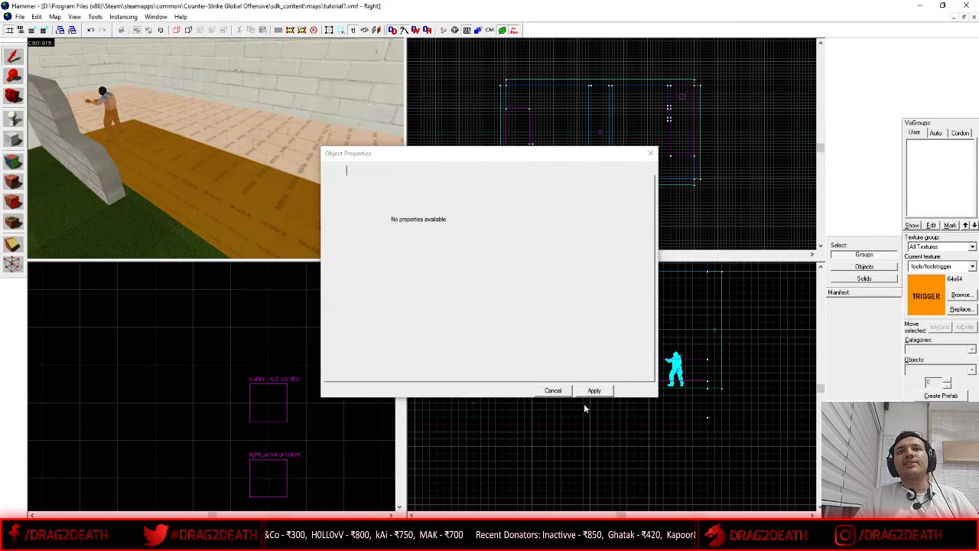
left_click(651, 153)
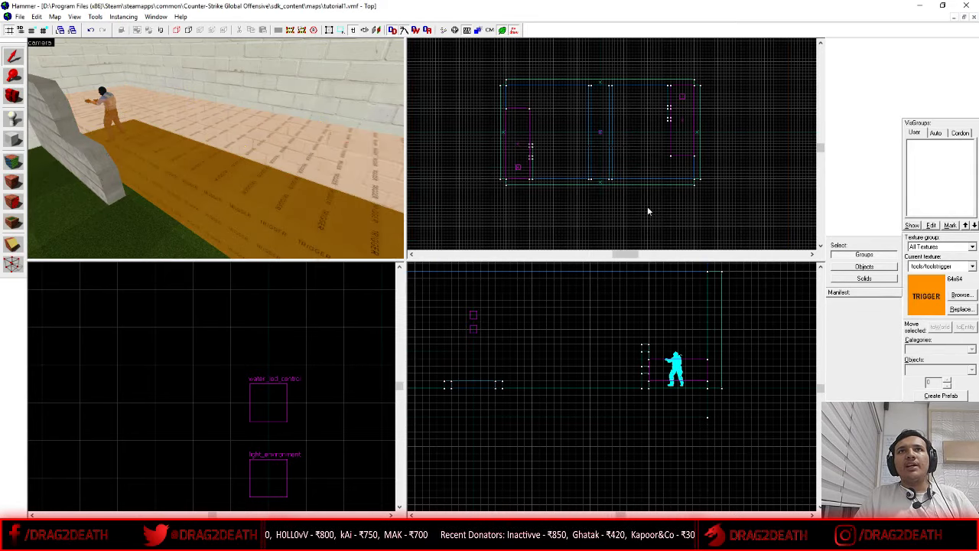
double_click(272, 184)
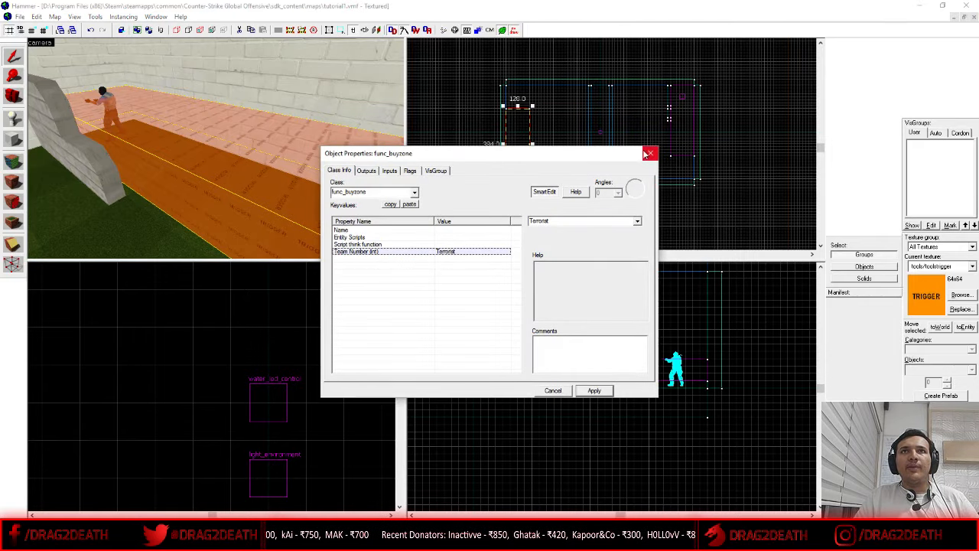
left_click(647, 153)
left_click(564, 146)
Examine the room in the 3D view, including the buy zone behind the stepped wall and the central water channel
key("z")
key("s")
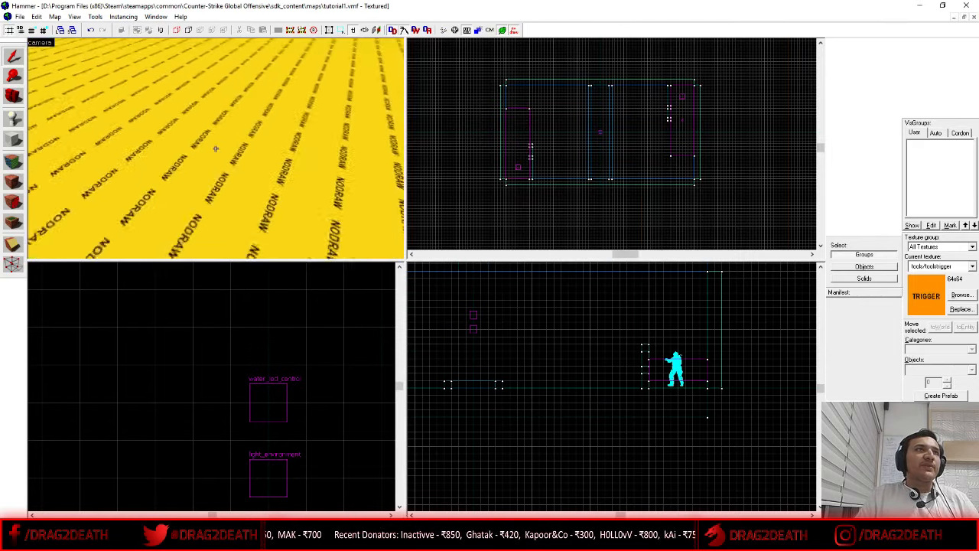
key("s")
key("a")
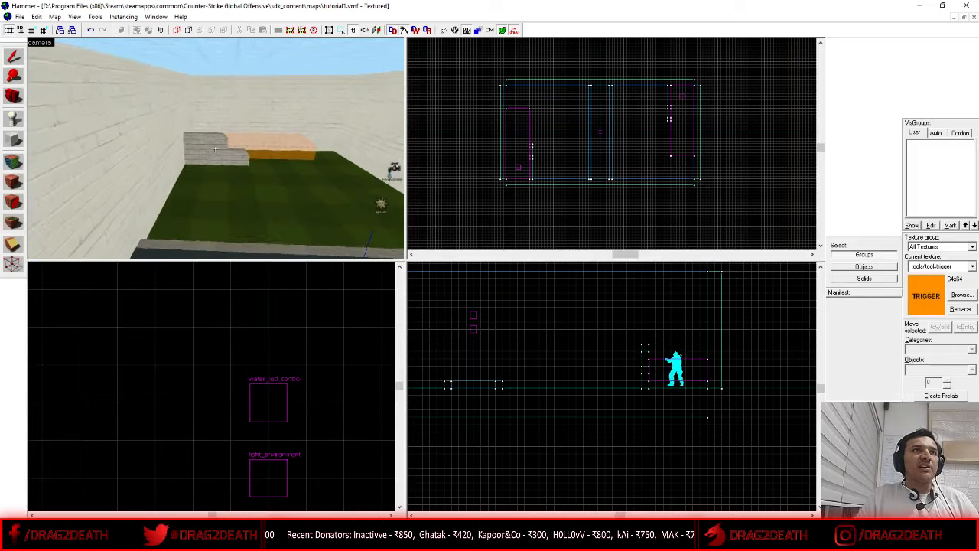
key("w")
key("z")
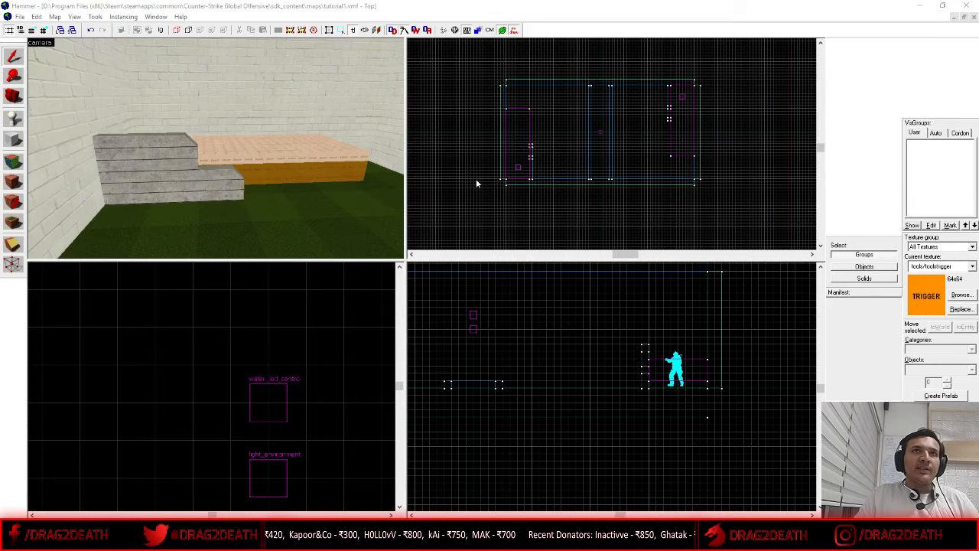
key("z")
key("a")
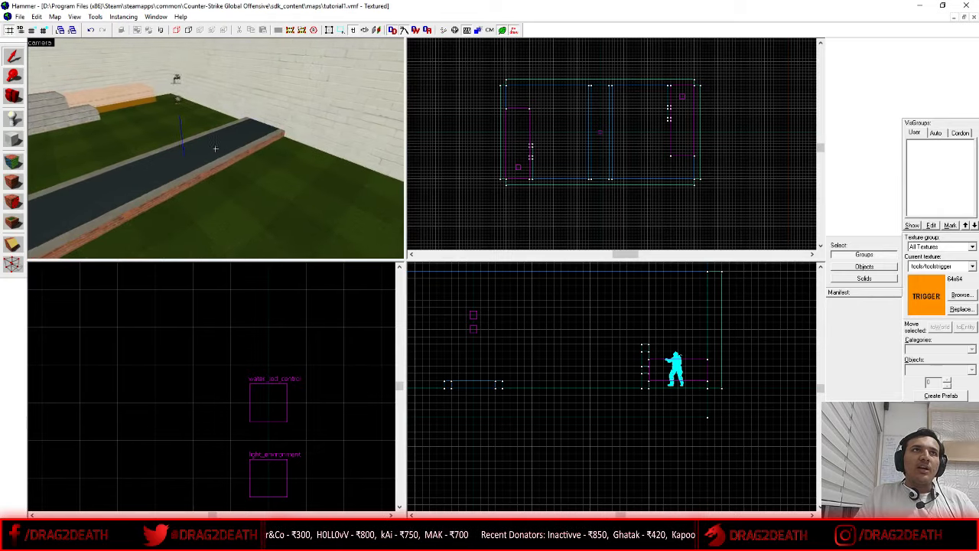
key("w")
key("s")
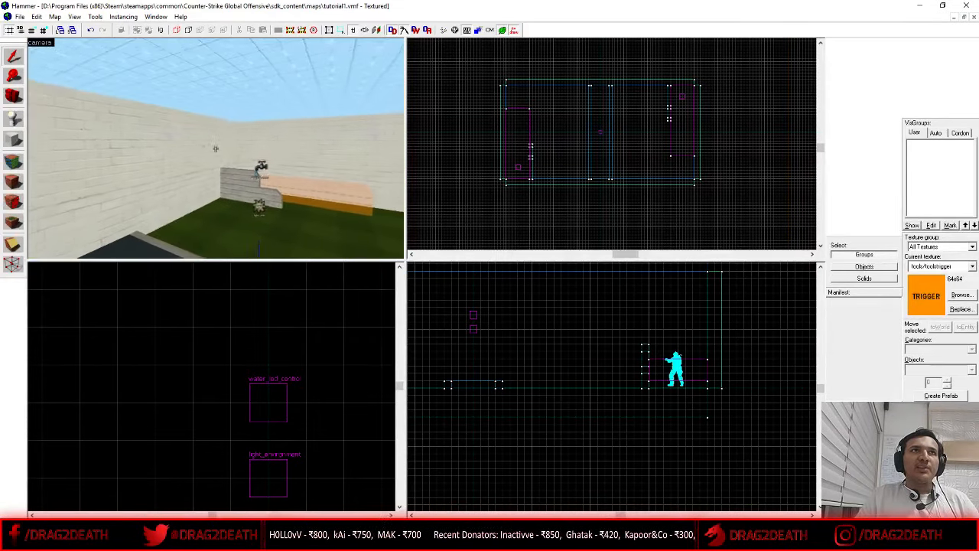
Examine the stepped wall, the spawn behind it and the surrounding buy zone in the 3D view
key("a")
key("w")
key("z")
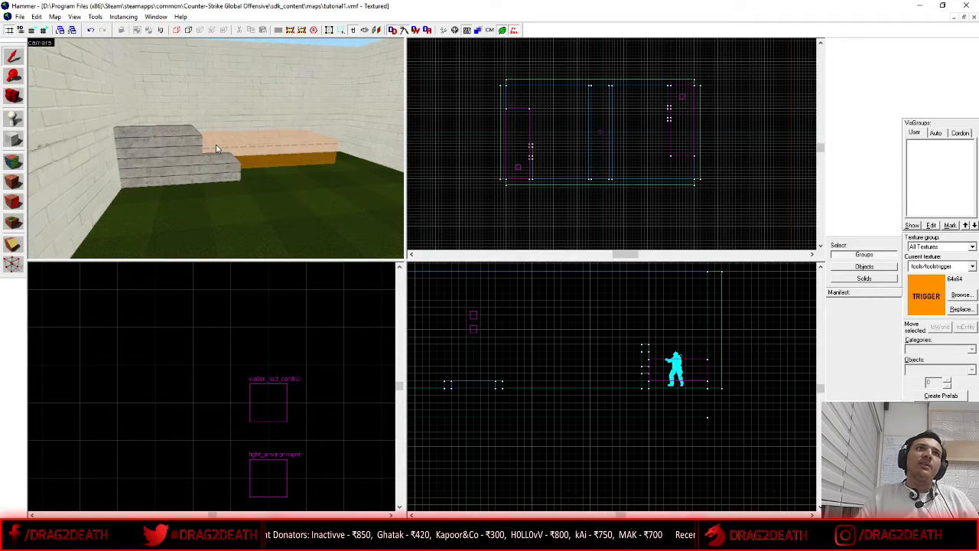
key("z")
key("z")
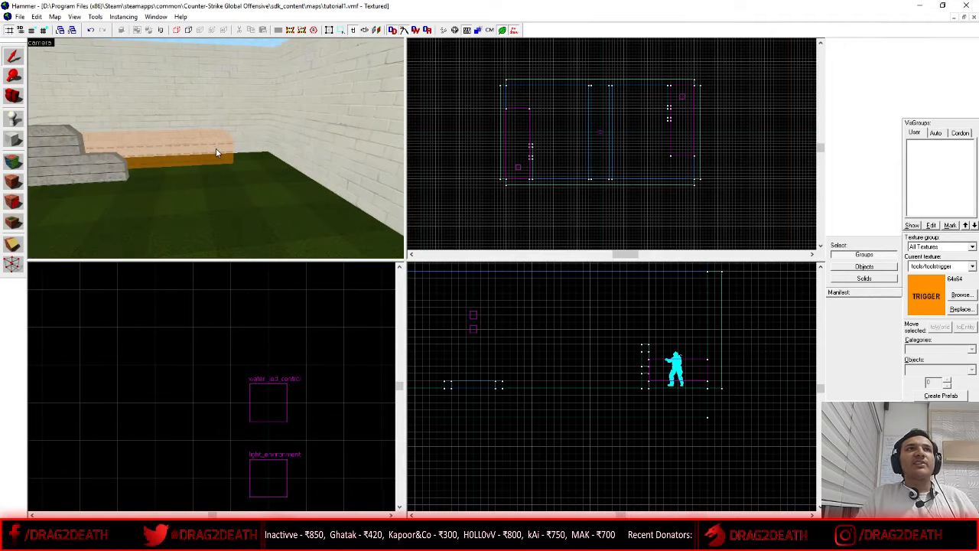
key("d")
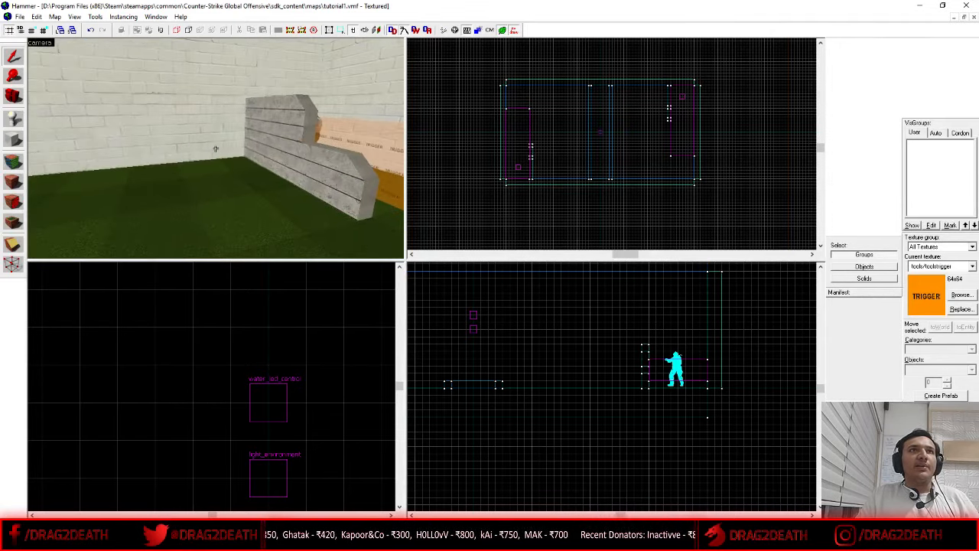
key("w")
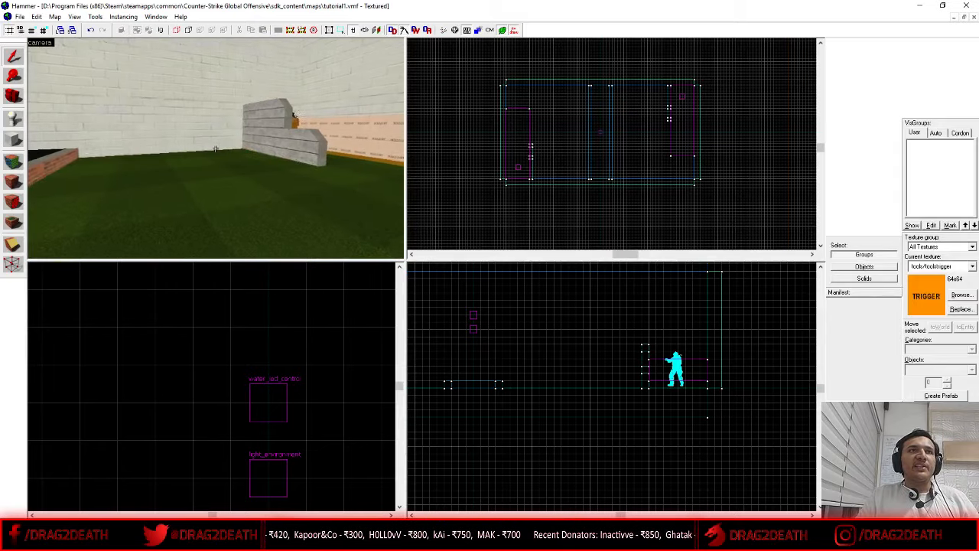
key("a")
key("z")
key("z")
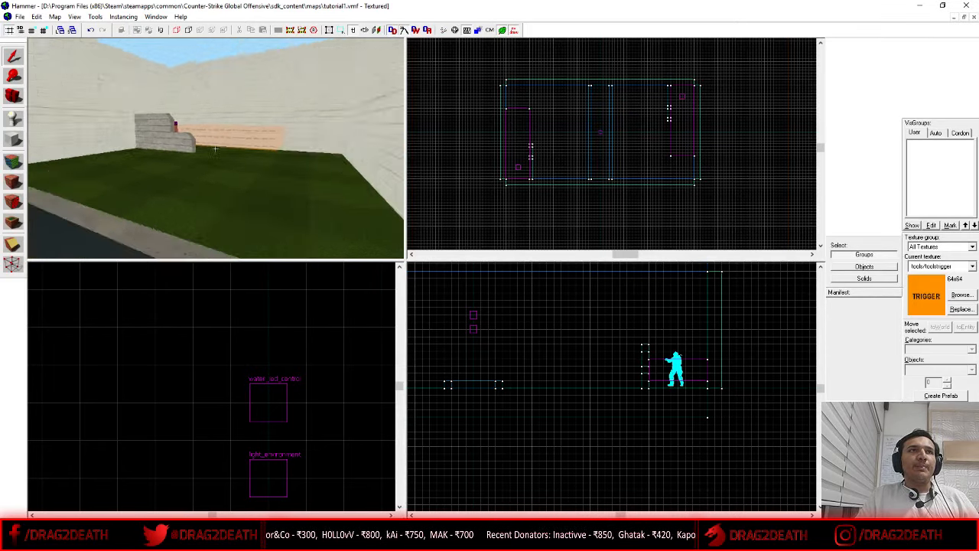
key("w")
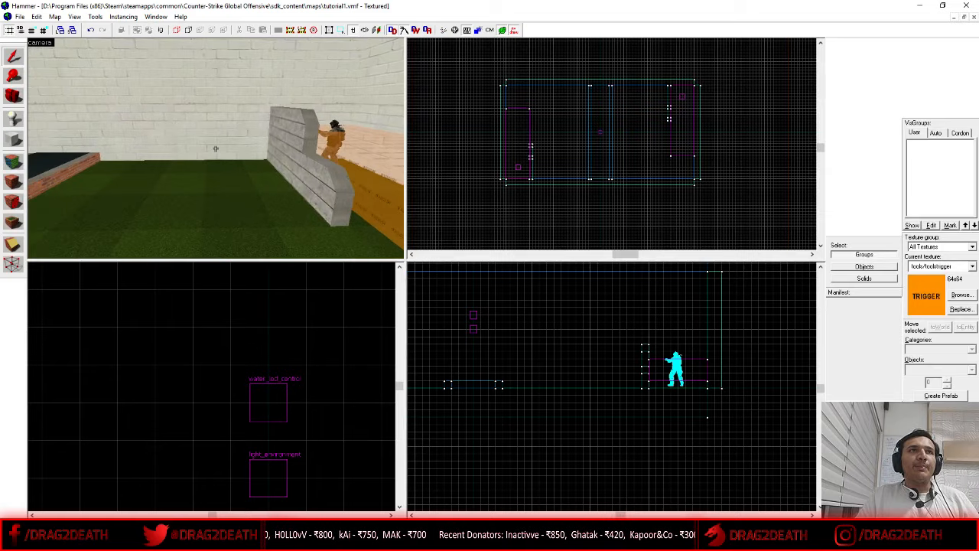
key("z")
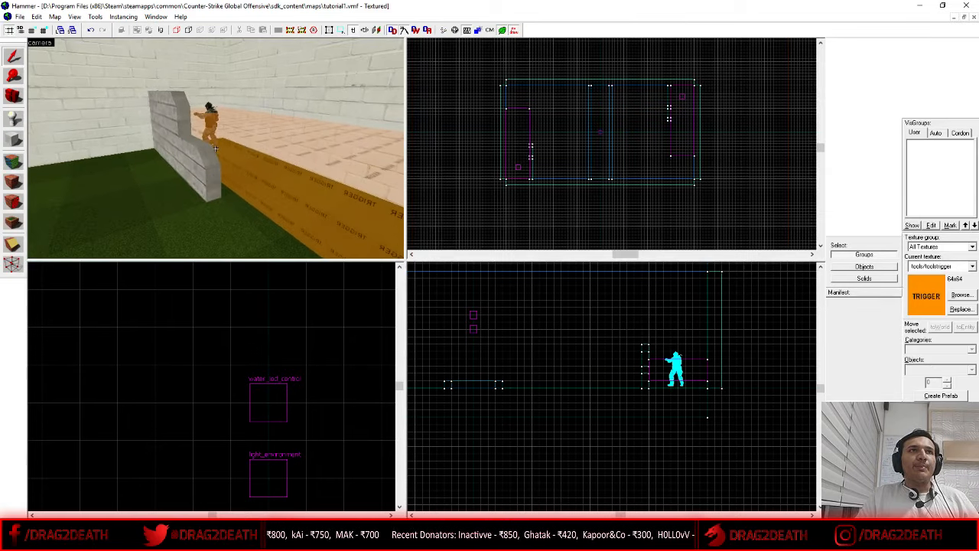
key("z")
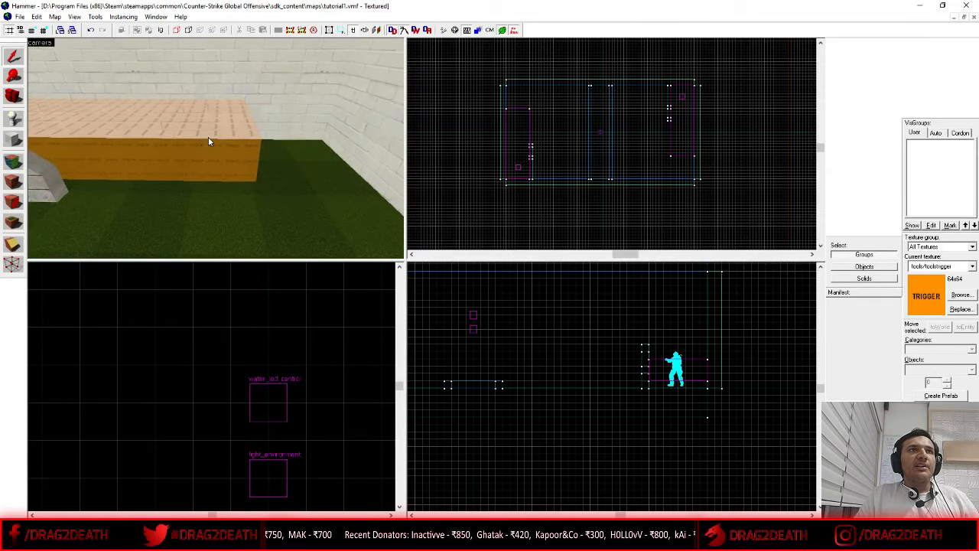
Filter the texture library by "tools" and look at the tools/toolsinvisibleladder texture without adopting it
key("shift+a")
left_click(464, 311)
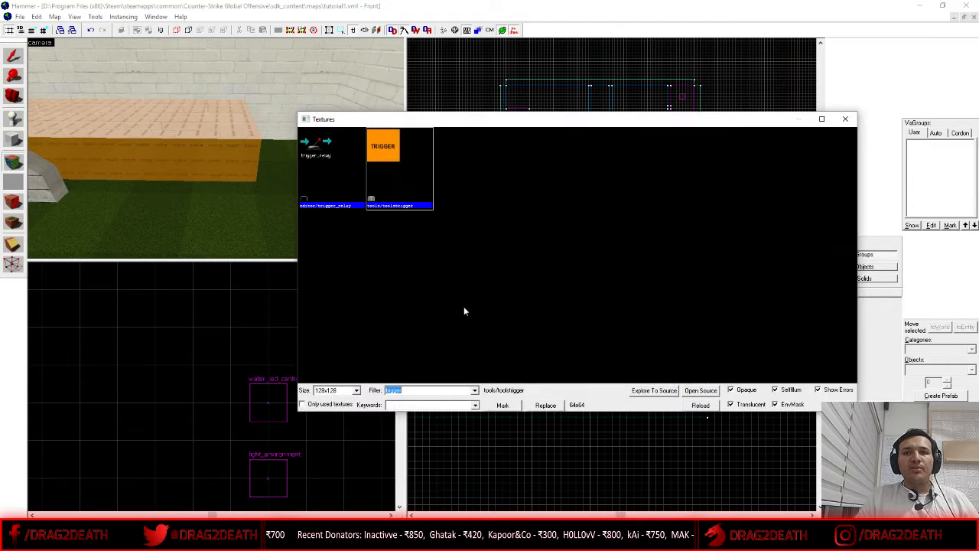
type("tools")
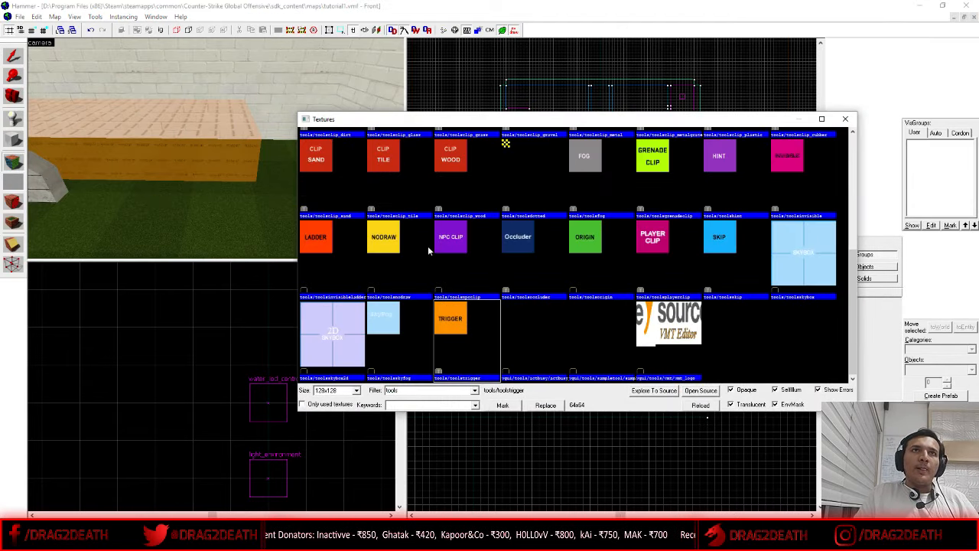
left_click(344, 252)
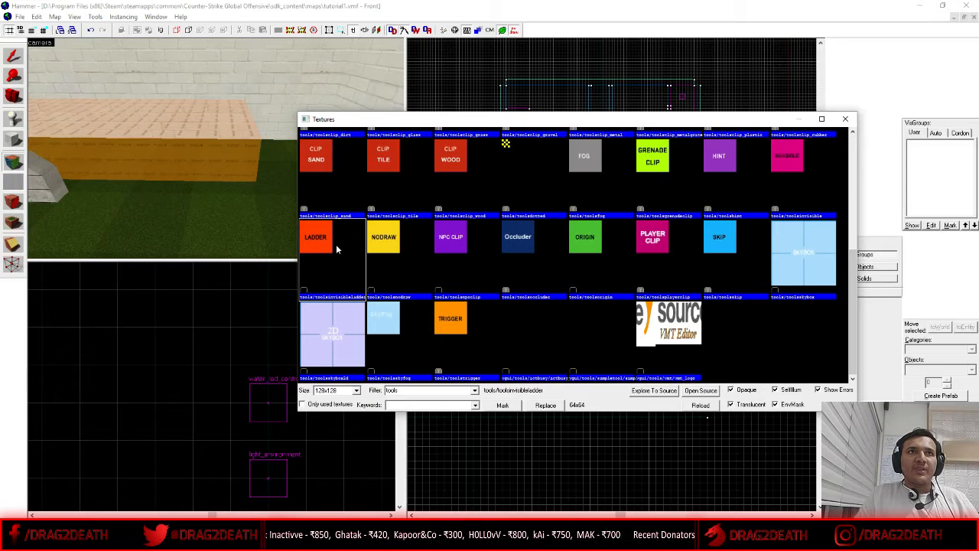
left_click(845, 119)
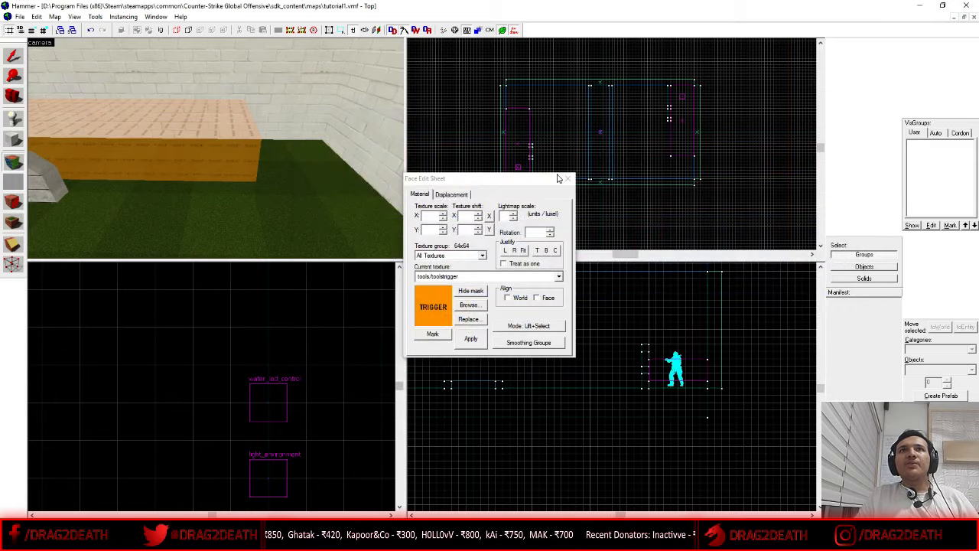
left_click(568, 178)
Make tools/toolsnodraw the current texture and close the Face Edit Sheet
key("z")
key("s")
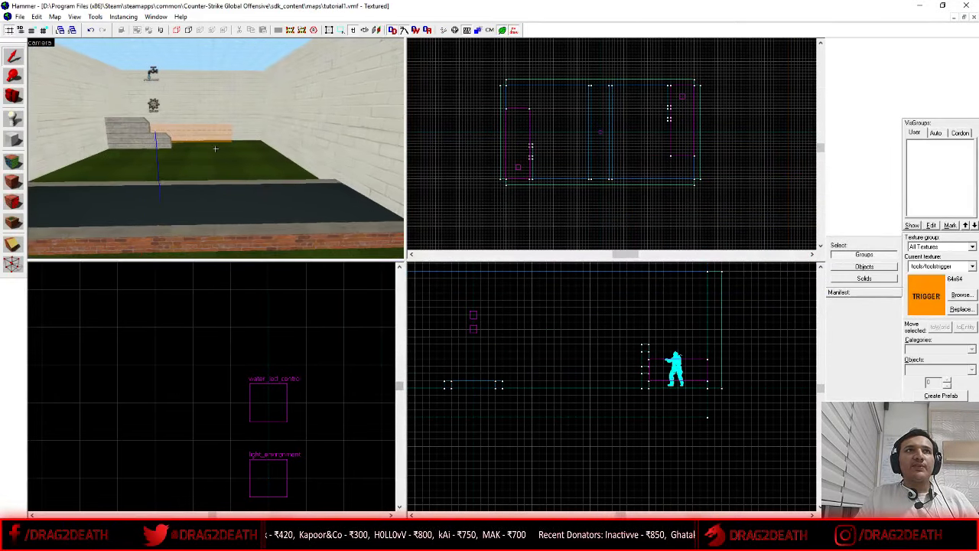
key("s")
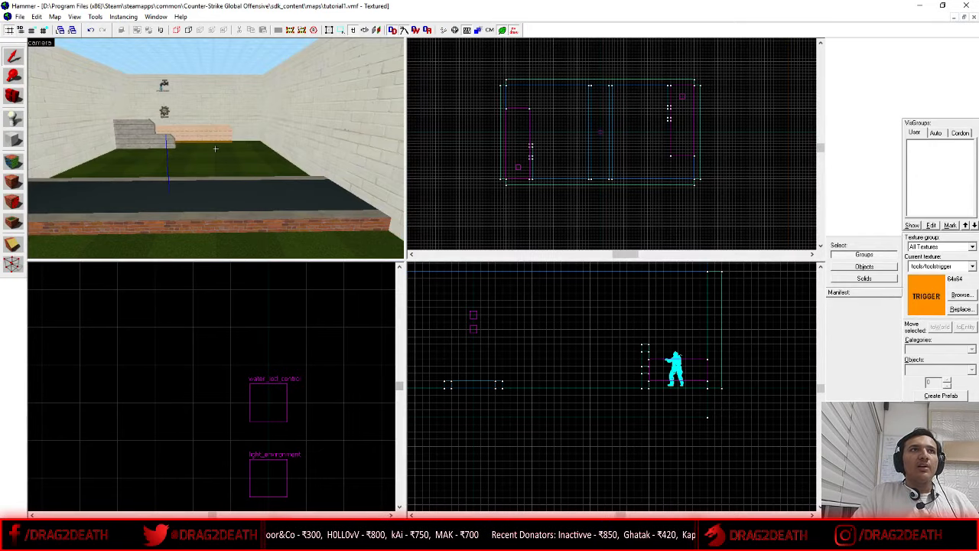
key("d")
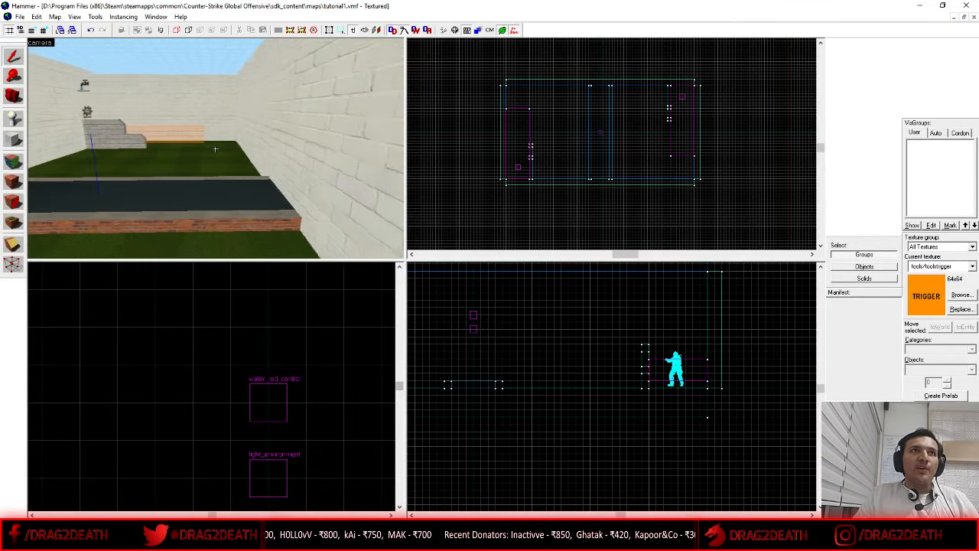
key("z")
key("shift+a")
key("d")
left_click(199, 165)
left_click(567, 179)
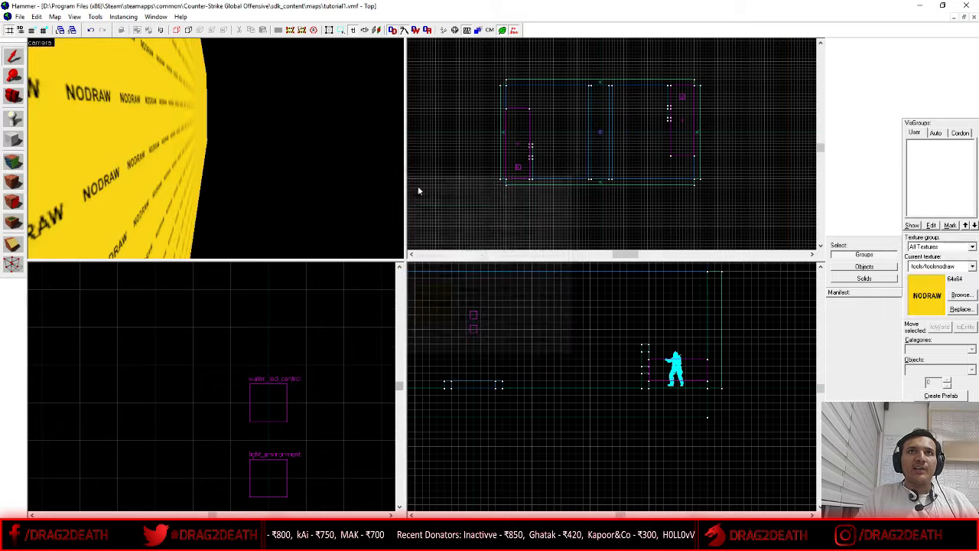
Examine the grass area on the near side of the water channel and the walls around it
key("z")
key("s")
key("s")
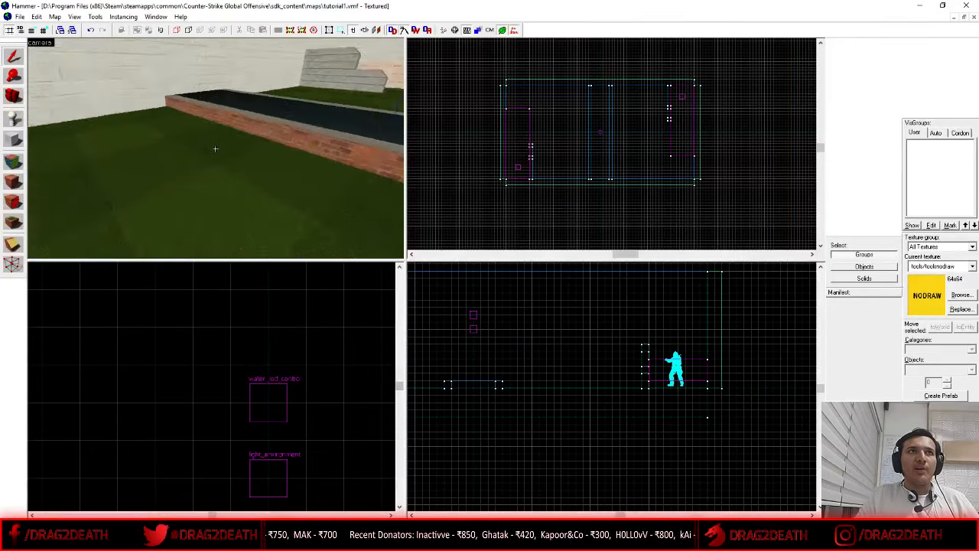
key("z")
scroll(268, 127, "down", 5)
key("z")
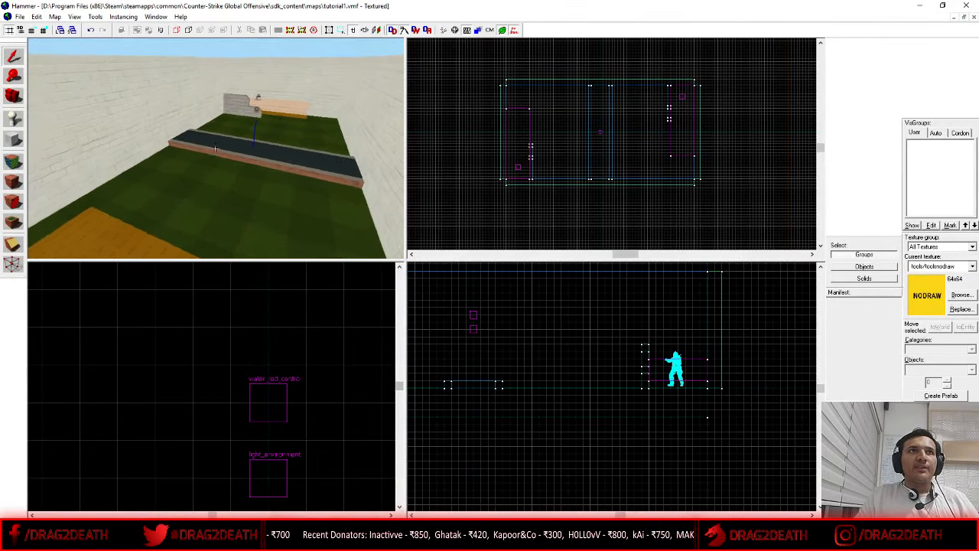
key("w")
key("z")
key("z")
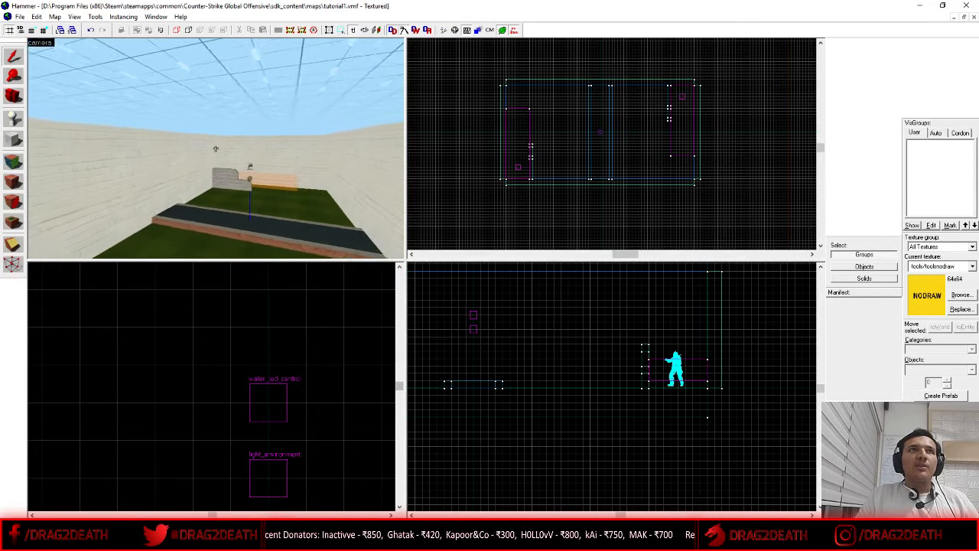
key("a")
key("z")
scroll(620, 121, "down", 6)
key("z")
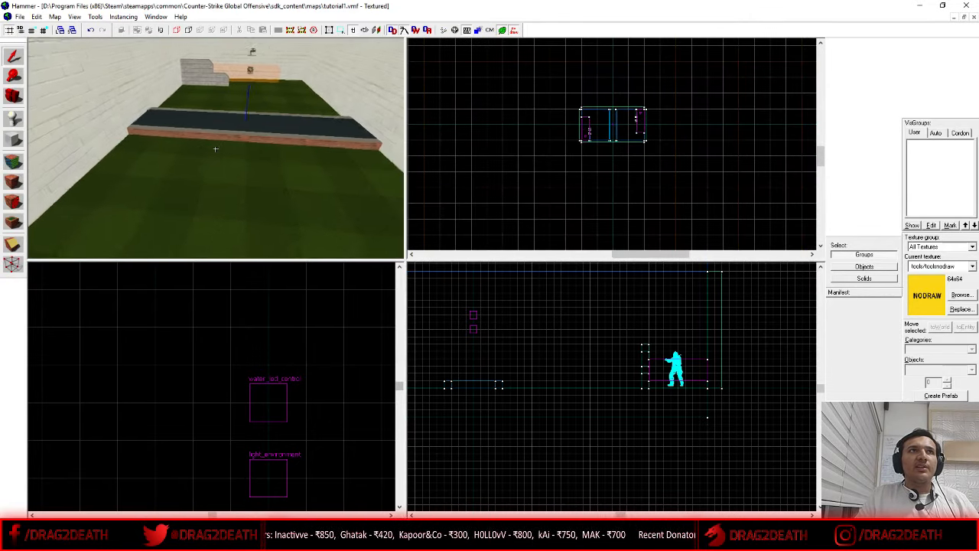
key("z")
Outline a 128 × 128 block against the side wall between the water channel and counter-terrorist spawn, and raise its height to 160
left_click(14, 139)
scroll(597, 94, "down", 2)
scroll(599, 95, "up", 5)
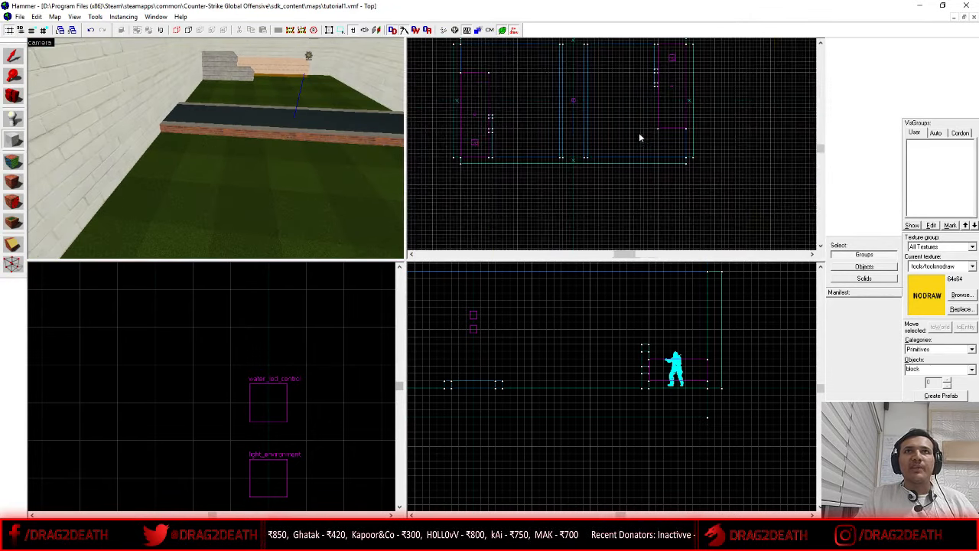
left_click_drag(588, 117, 648, 172)
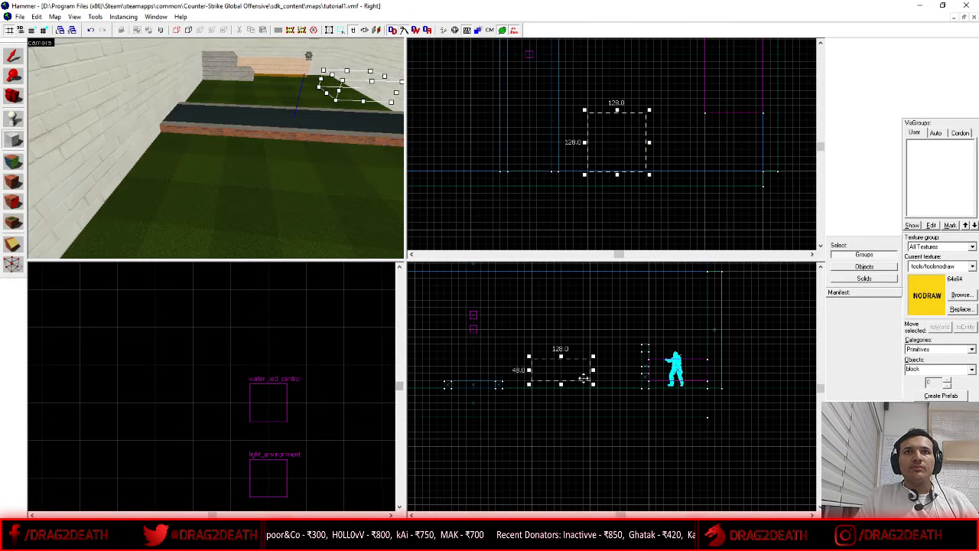
scroll(581, 383, "up", 3)
left_click_drag(551, 380, 541, 325)
scroll(538, 419, "down", 4)
scroll(543, 380, "up", 3)
key("z")
key("w")
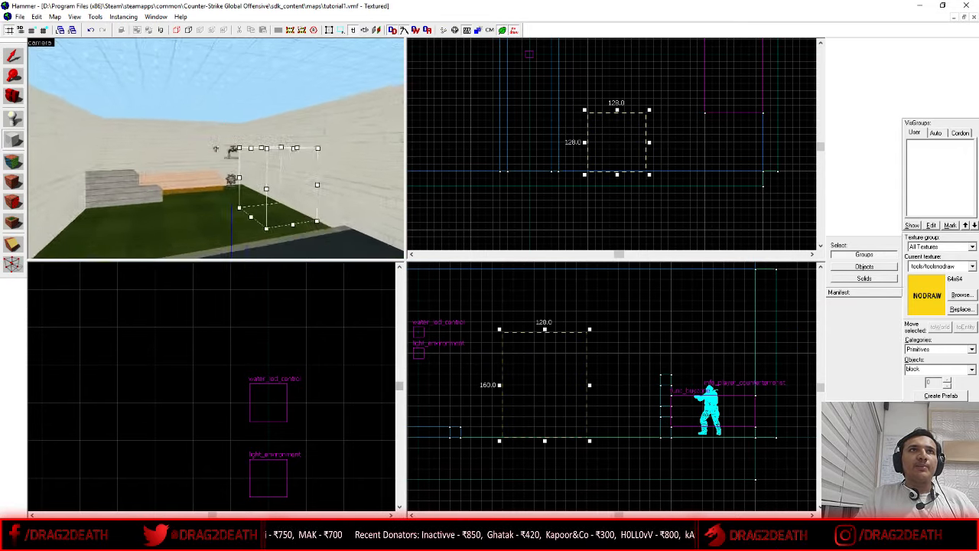
Reduce the block outline's footprint to 96 × 96, create the nodraw block and select it
key("z")
scroll(635, 113, "up", 3)
left_click_drag(658, 114, 630, 142)
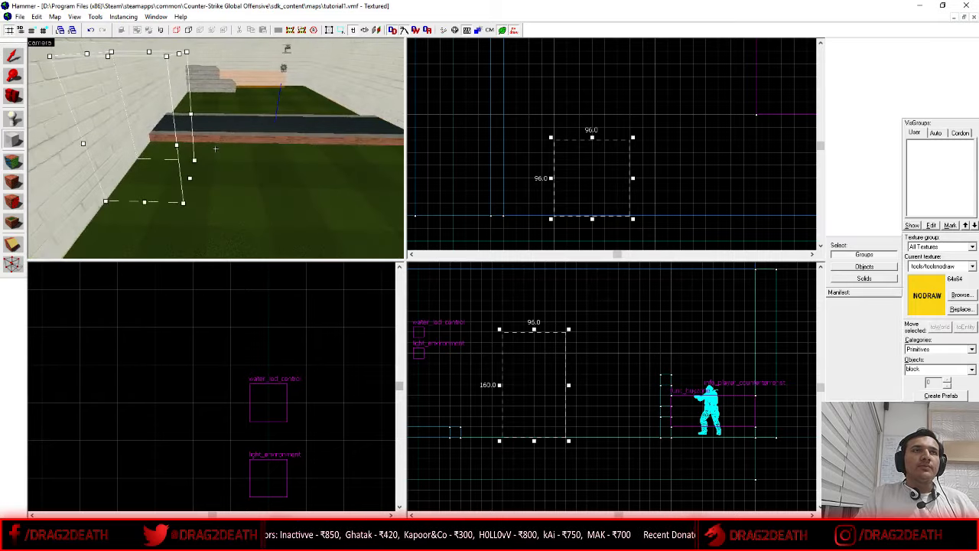
key("Return")
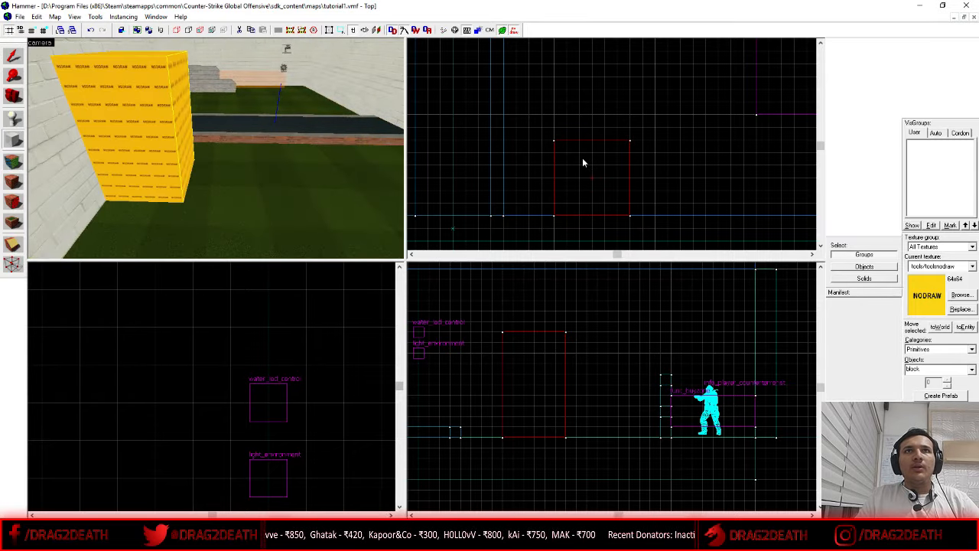
left_click(13, 56)
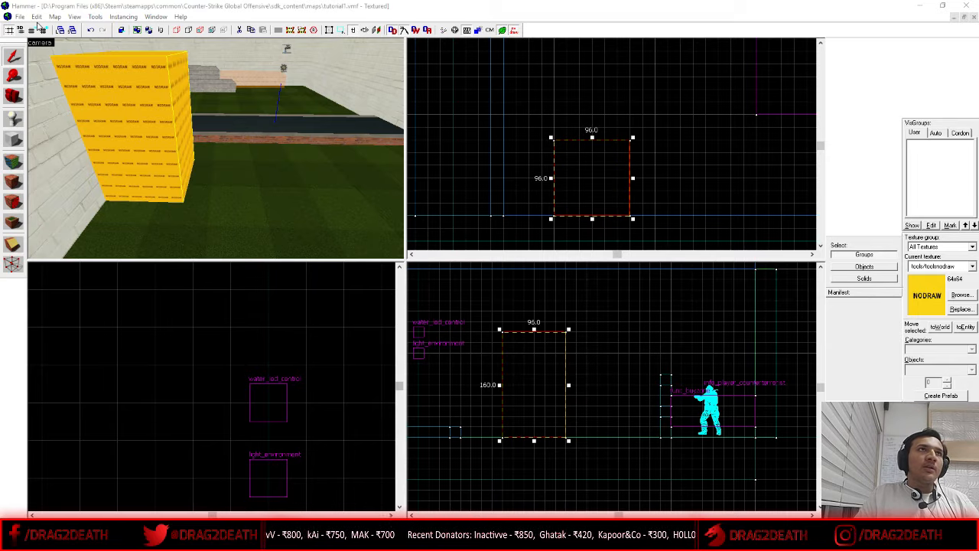
Filter the textures by "wall" and make concrete/concretewall011c the current texture
key("shift+a")
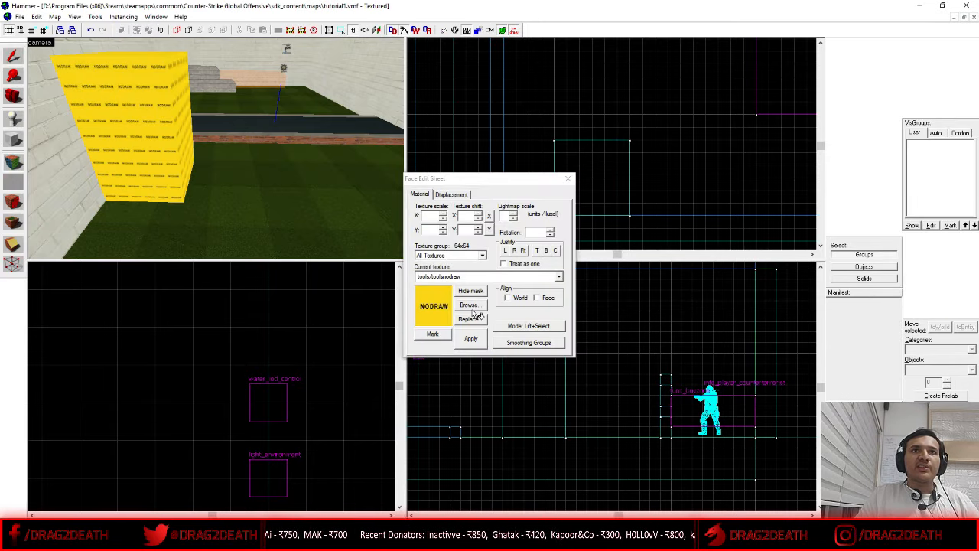
left_click(469, 305)
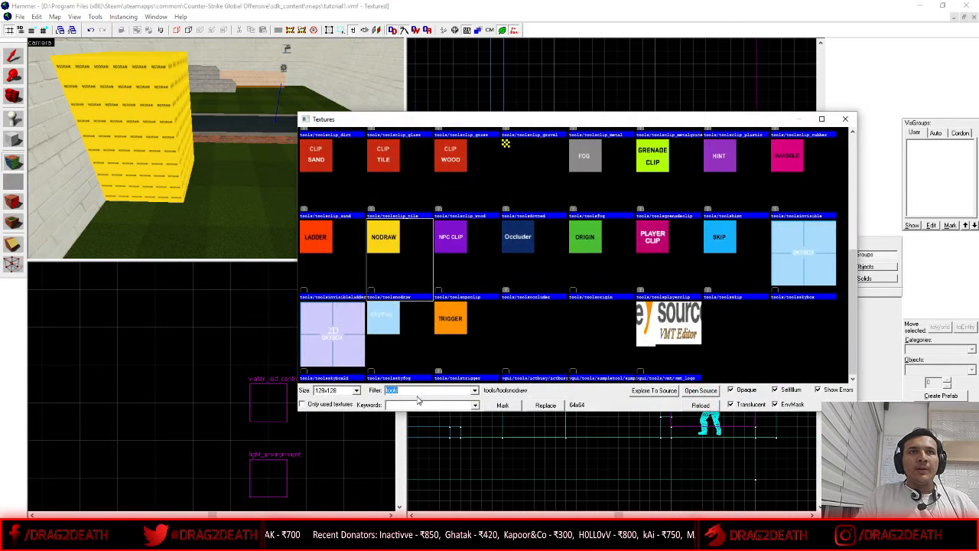
type("wall")
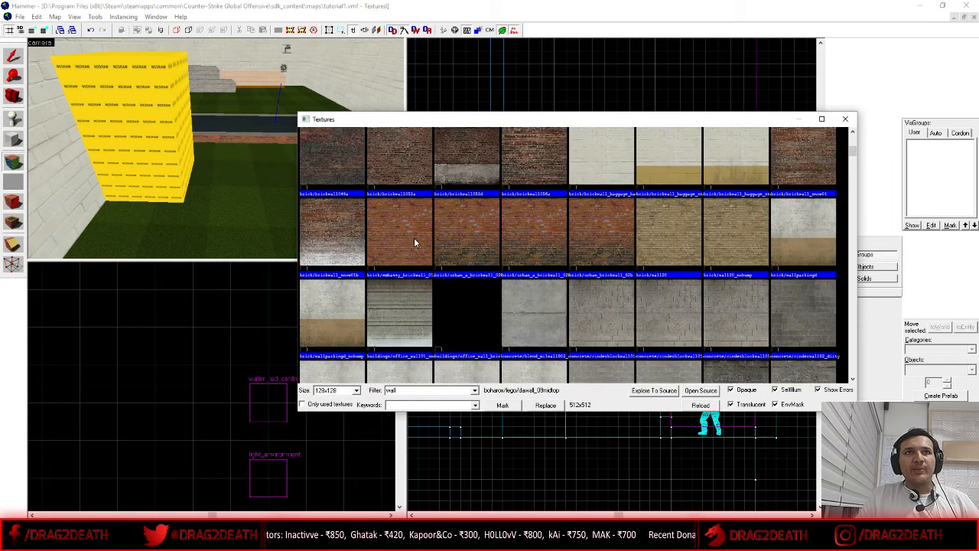
scroll(613, 249, "down", 3)
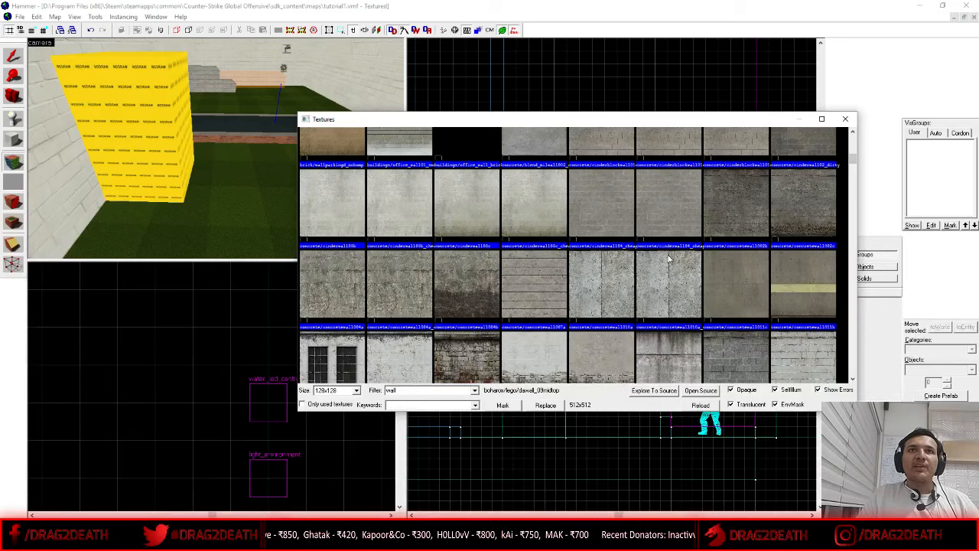
double_click(735, 284)
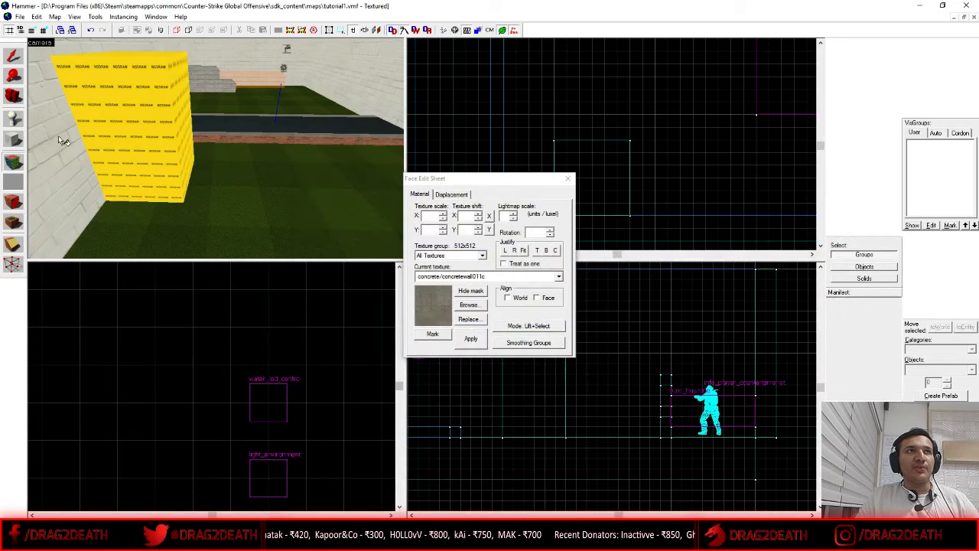
Apply the concretewall011c texture to the vertical sides of the nodraw block
right_click(65, 142)
right_click(179, 138)
key("z")
key("w")
key("z")
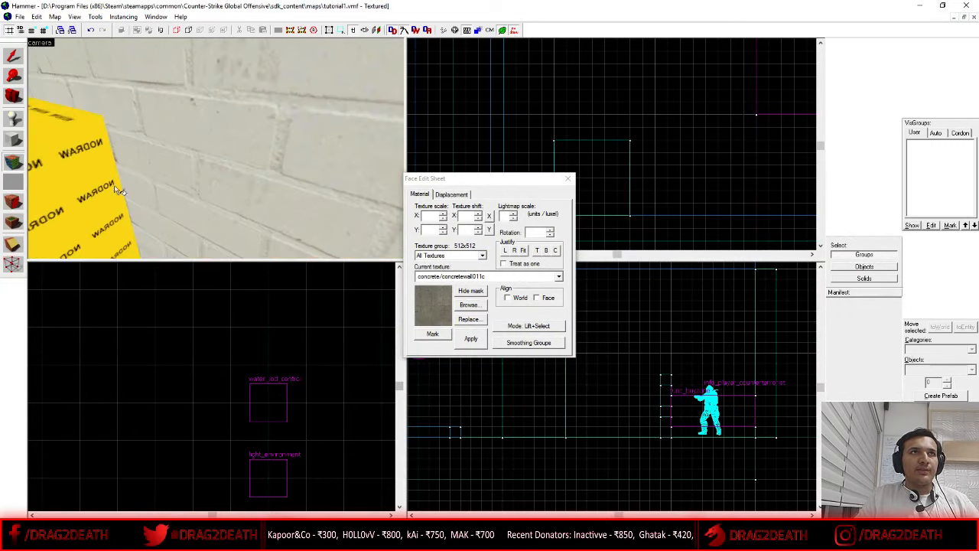
right_click(118, 186)
key("z")
key("s")
key("z")
Filter the textures by "floor" and apply concrete/concrete_floor_10 to the top face of the concrete block
left_click(468, 304)
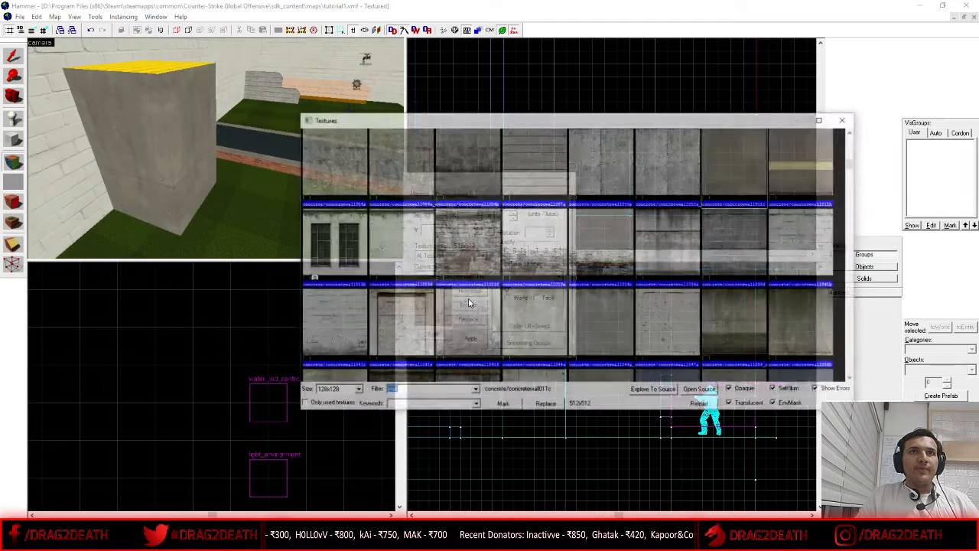
type("floor")
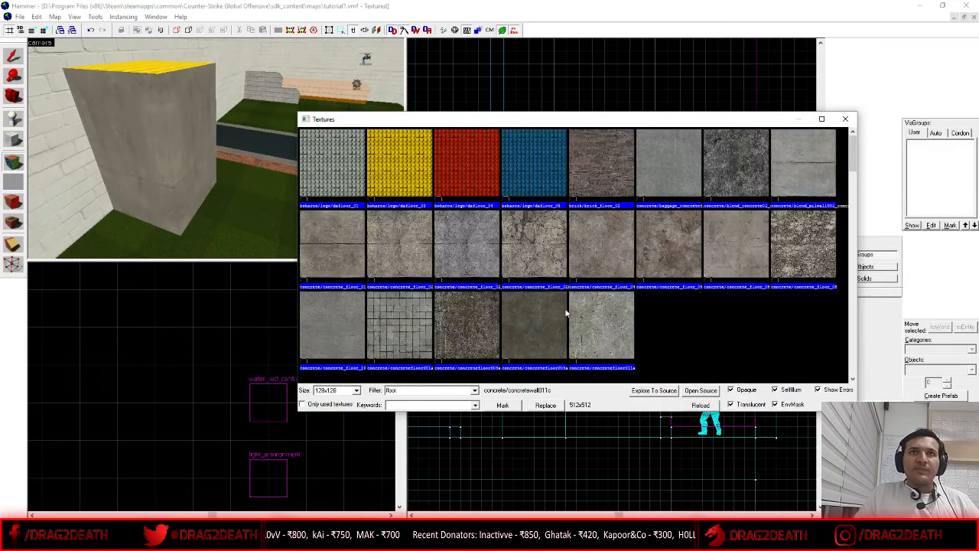
left_click(353, 309)
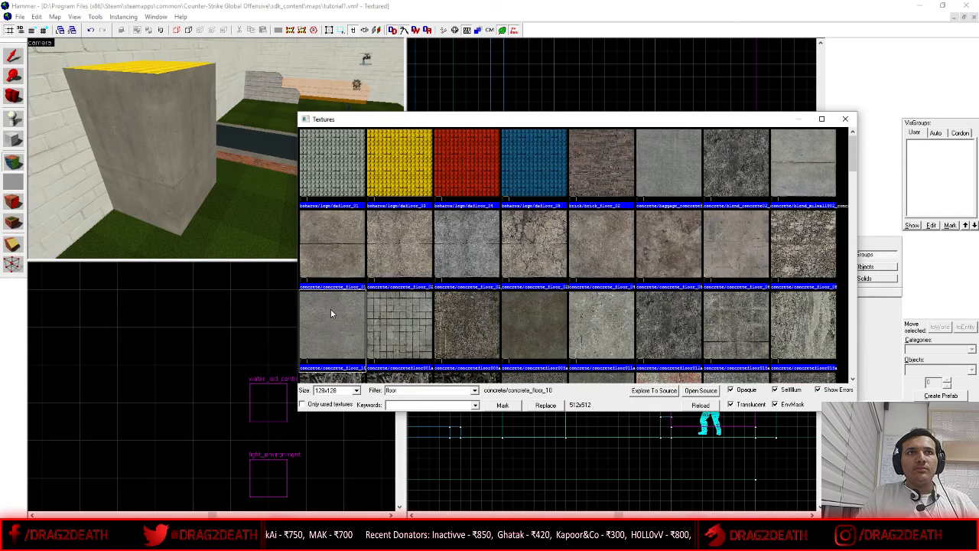
double_click(330, 309)
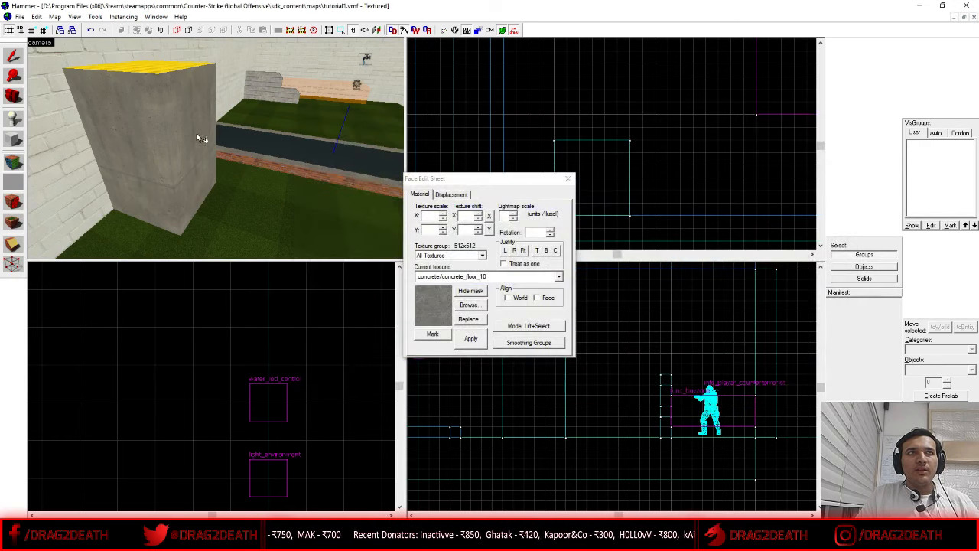
left_click(567, 180)
left_click(251, 140)
left_click(540, 110)
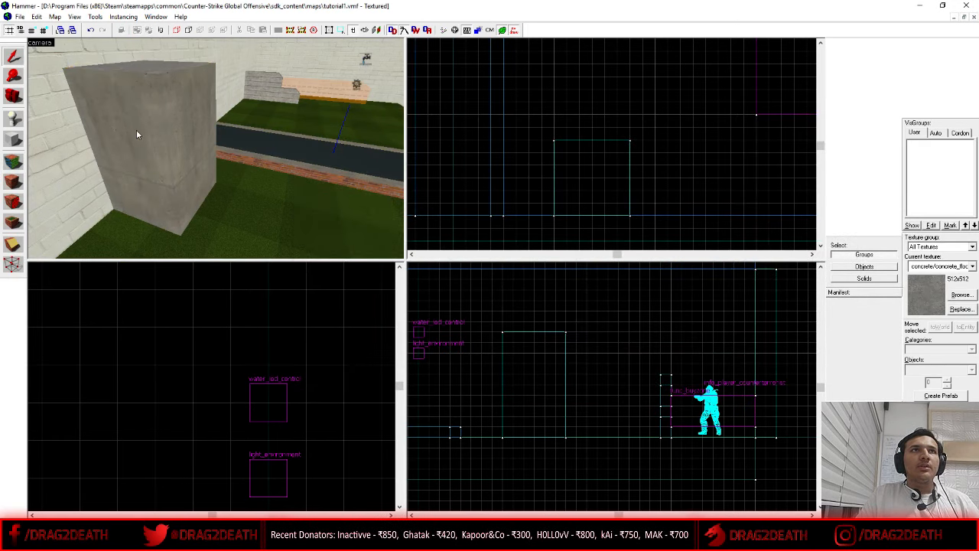
Filter the textures by "ladder" and make tools/toolsinvisibleladder the current texture
key("z")
key("a")
key("s")
key("z")
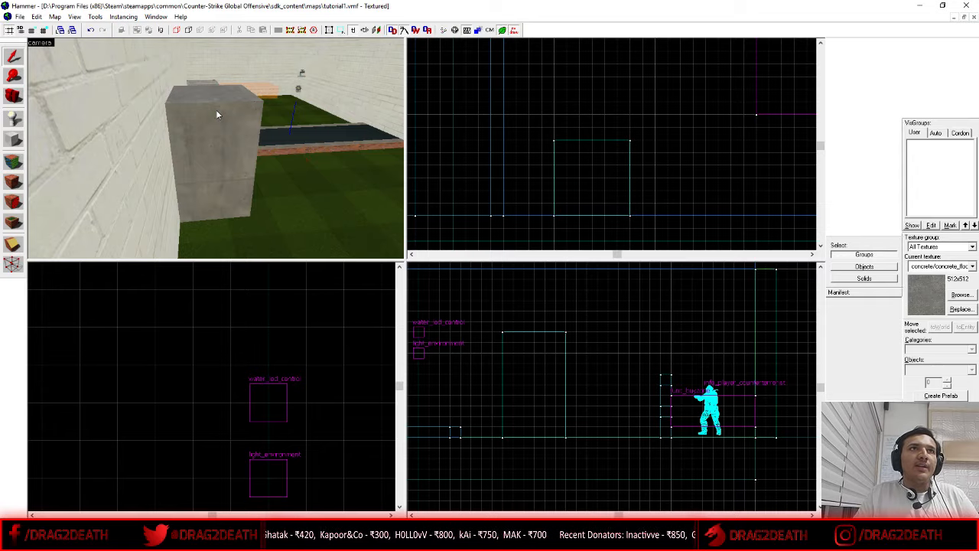
scroll(220, 109, "down", 3)
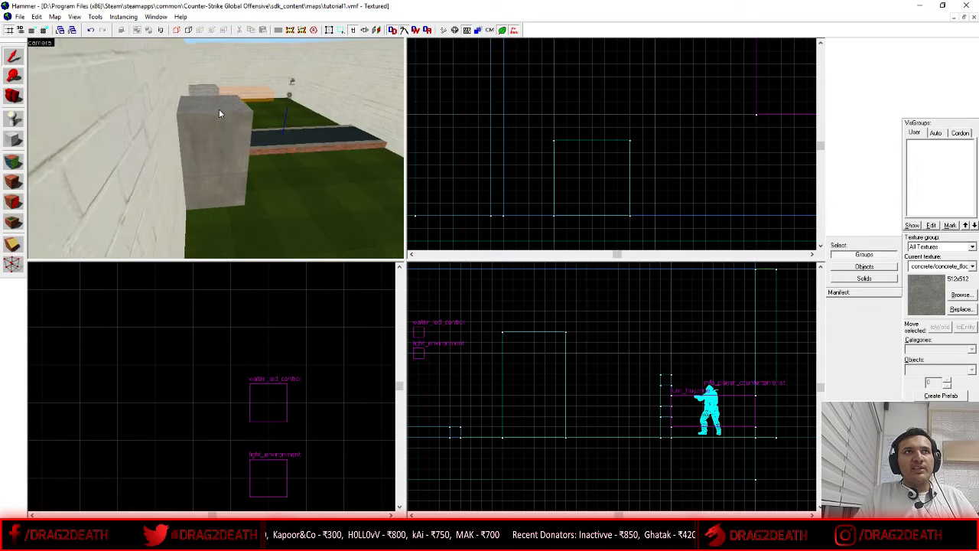
scroll(220, 109, "up", 5)
key("shift+a")
left_click(474, 309)
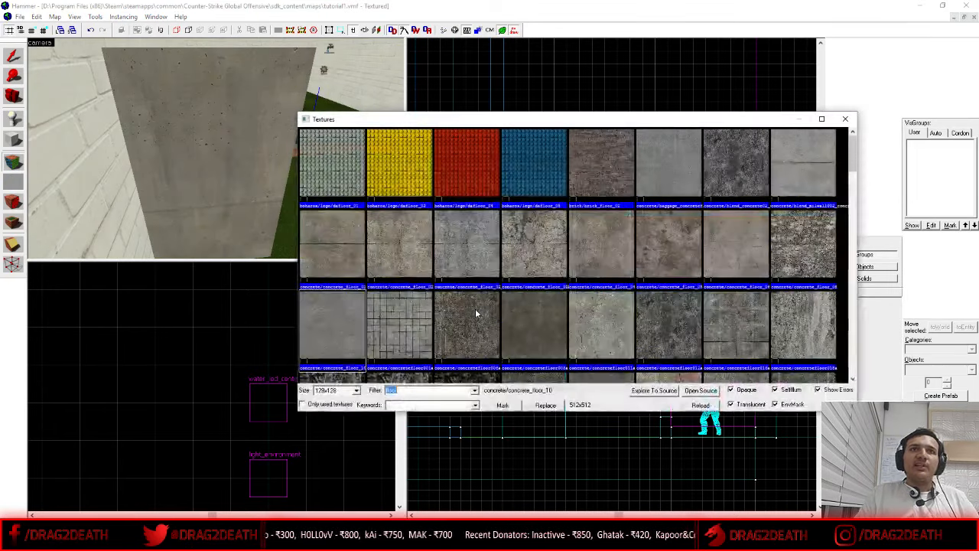
scroll(476, 314, "down", 1)
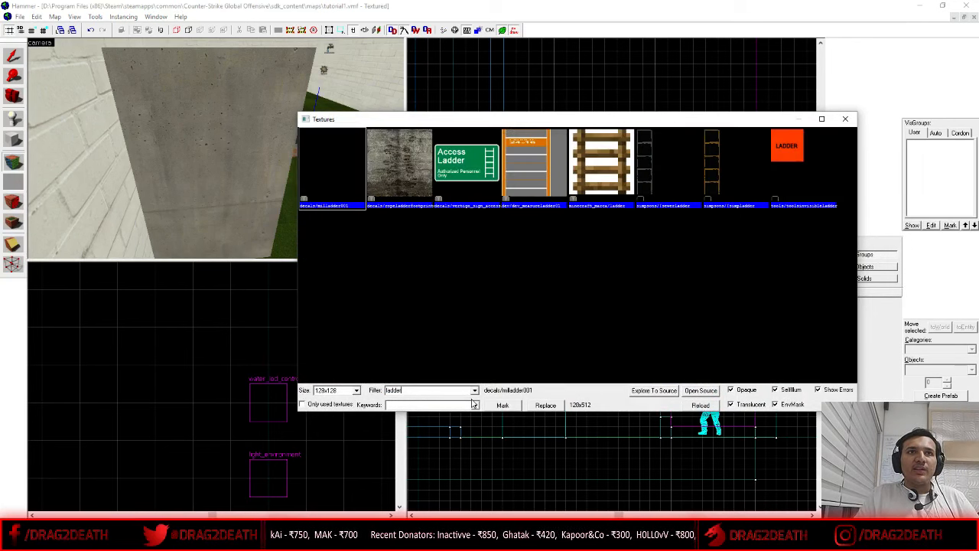
left_click(779, 186)
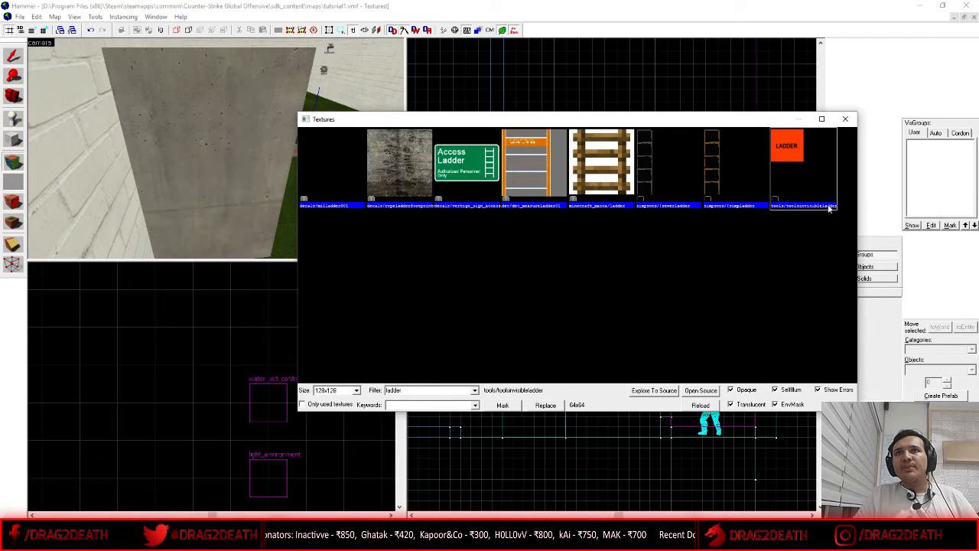
double_click(808, 177)
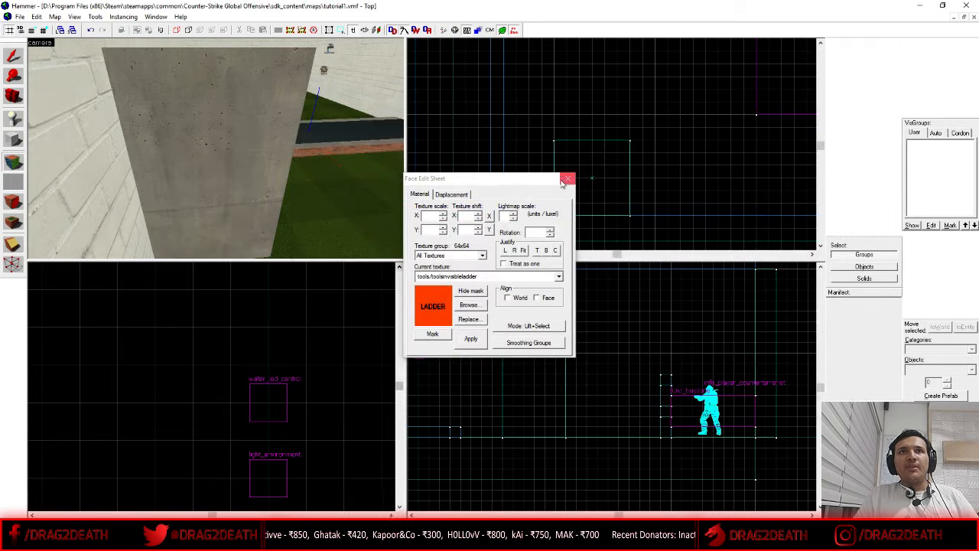
left_click(575, 175)
Create a 4 × 36 ladder-textured block, 16 units high, flush against the concrete block's side facing the counter-terrorist spawn
left_click(9, 142)
scroll(586, 191, "down", 3)
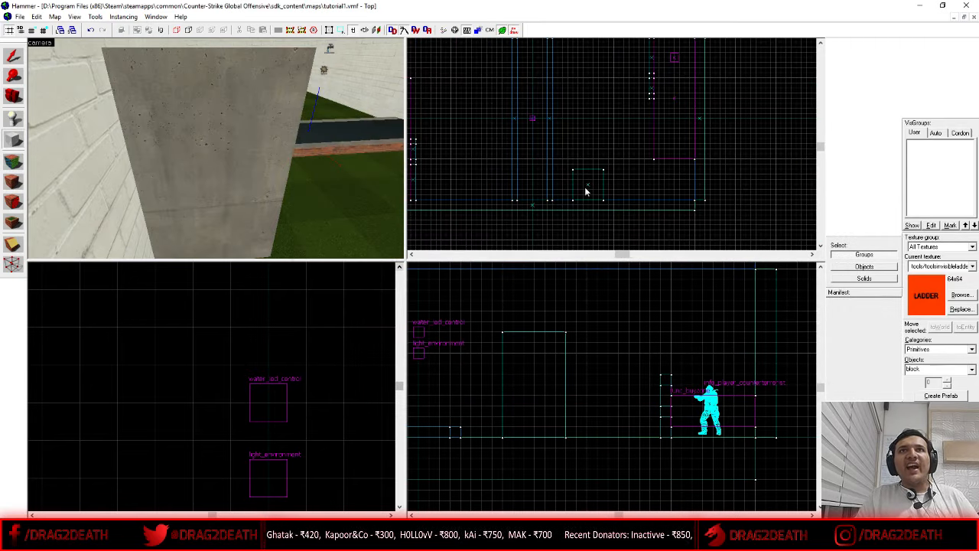
scroll(588, 188, "up", 2)
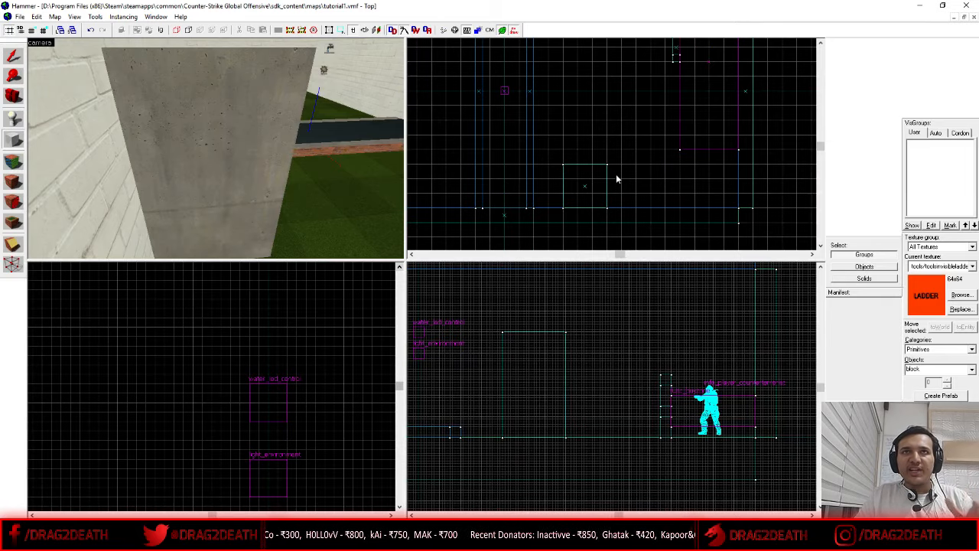
scroll(616, 173, "up", 5)
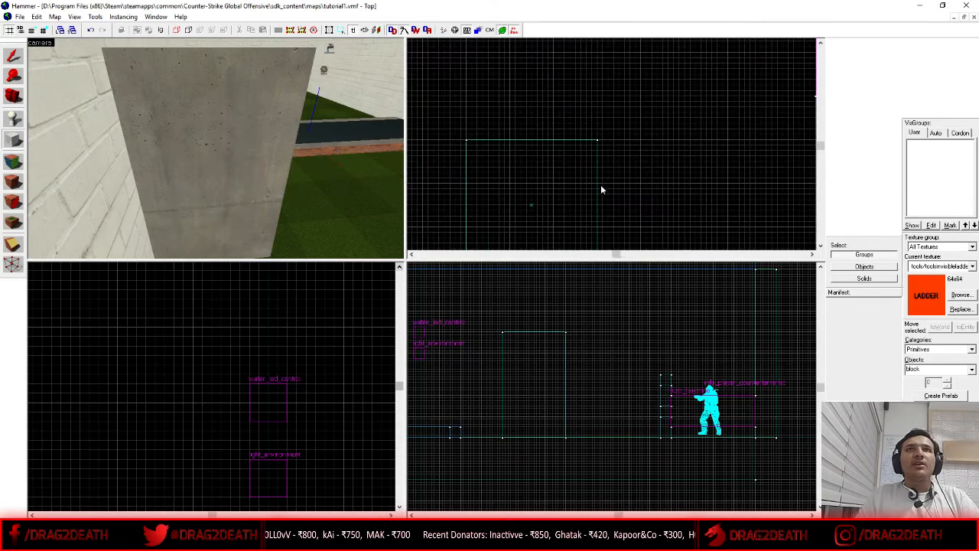
left_click(596, 172)
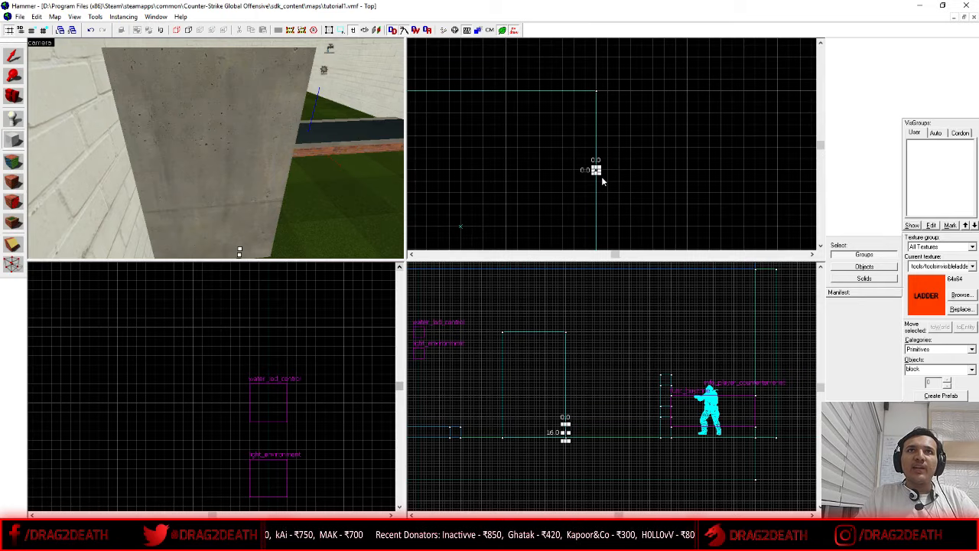
left_click(606, 184)
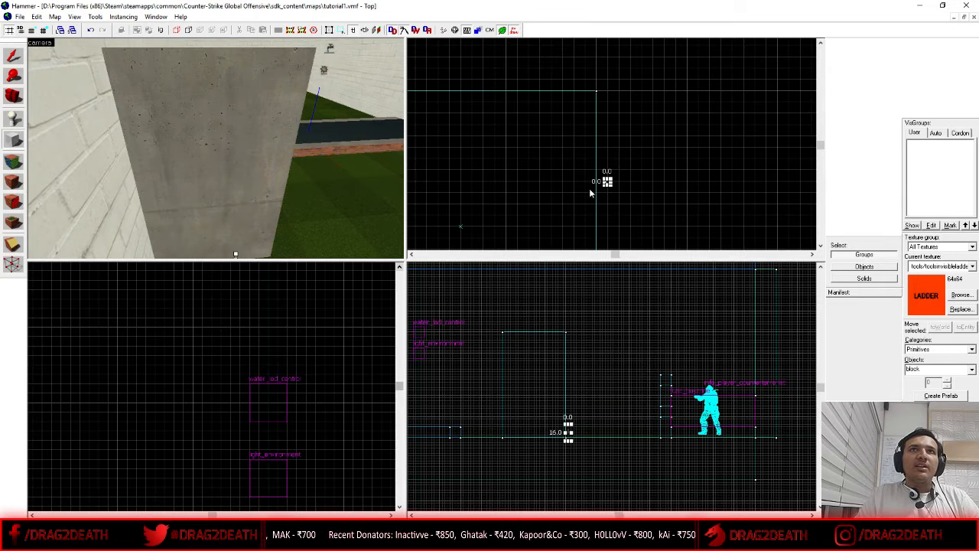
scroll(589, 189, "up", 4)
mouse_move(604, 150)
left_mouse_down()
mouse_move(629, 175)
mouse_move(632, 230)
left_mouse_up()
scroll(623, 165, "down", 6)
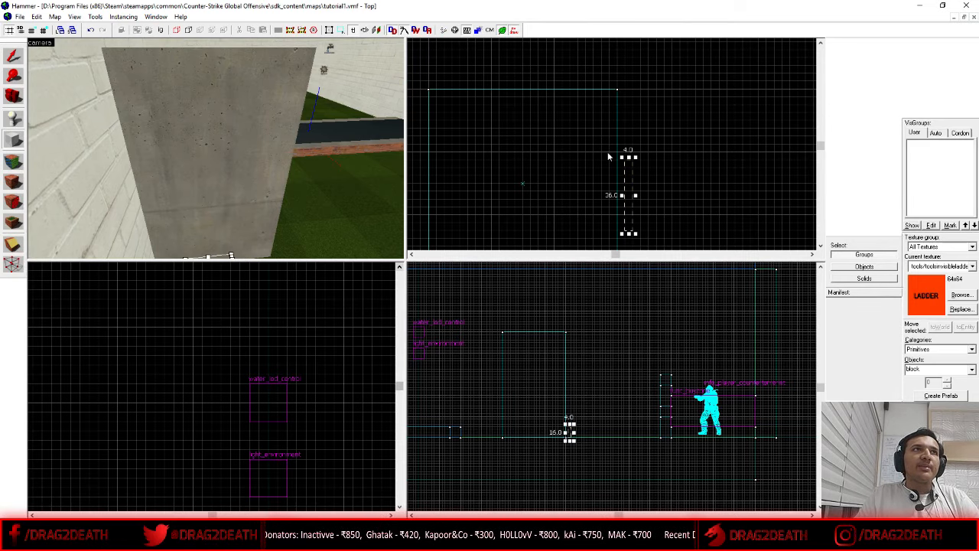
left_click_drag(627, 146, 625, 226)
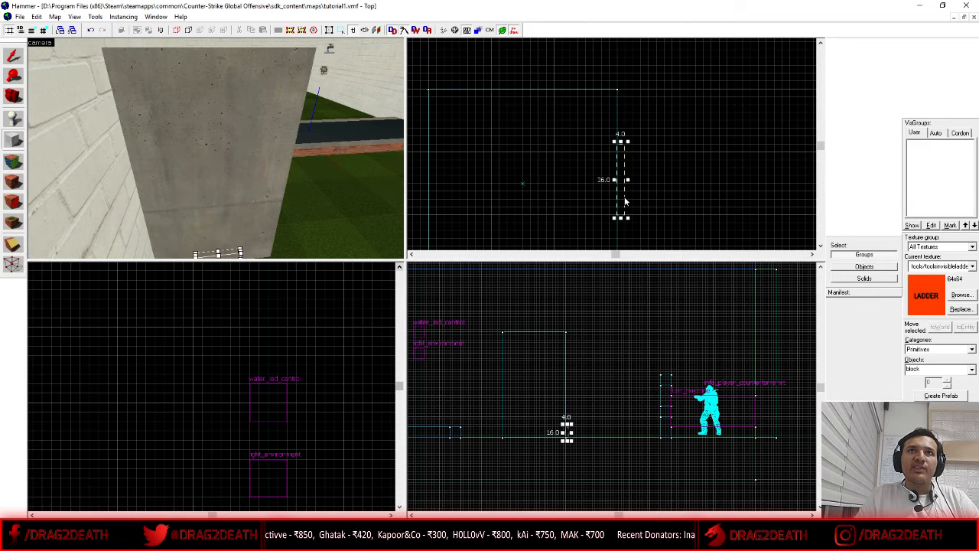
key("Return")
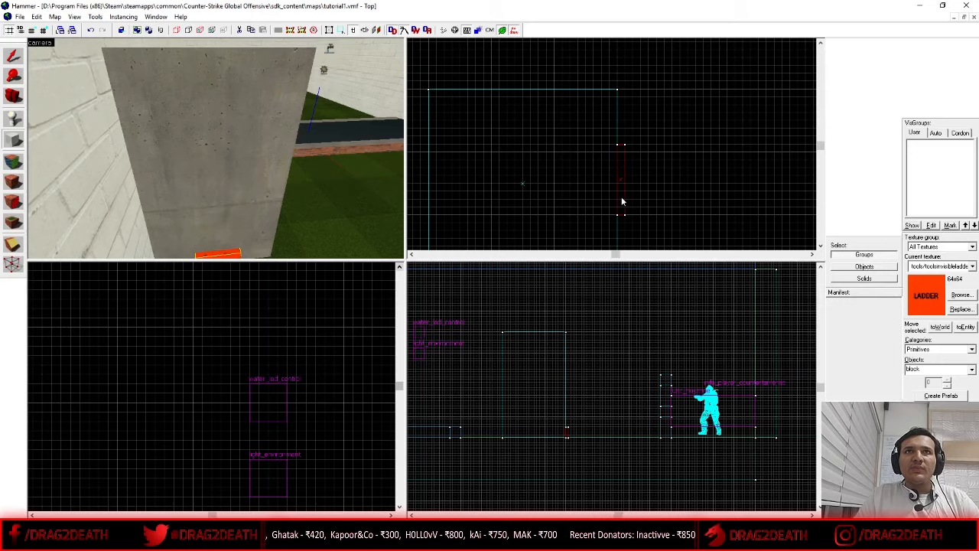
Stretch the ladder block upward to a height of 96
left_click(13, 57)
scroll(538, 403, "up", 2)
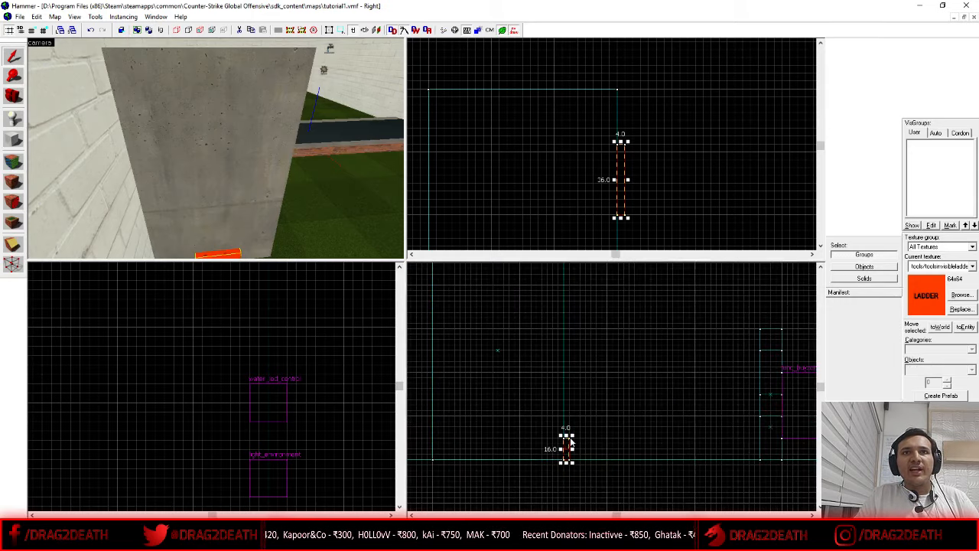
left_click_drag(563, 427, 566, 304)
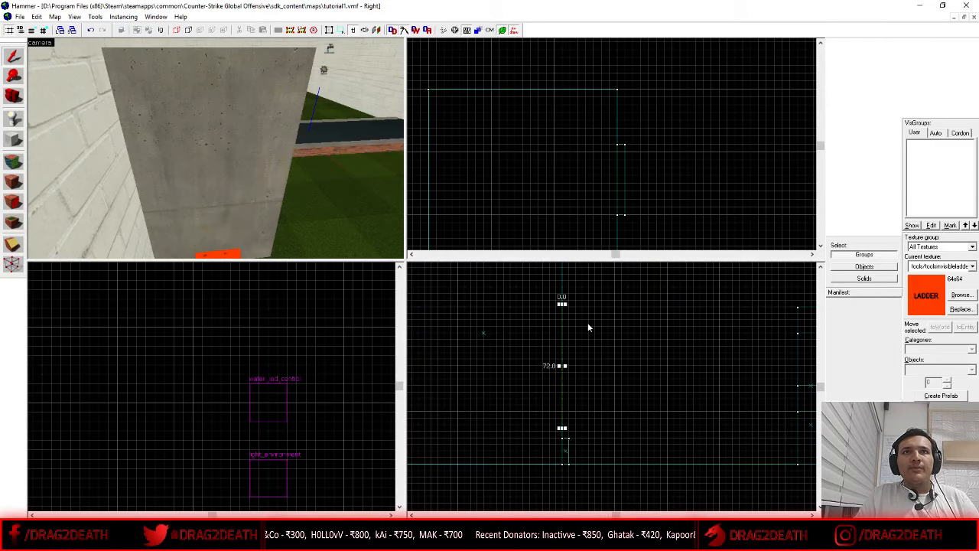
key("Escape")
key("z")
left_click(213, 185)
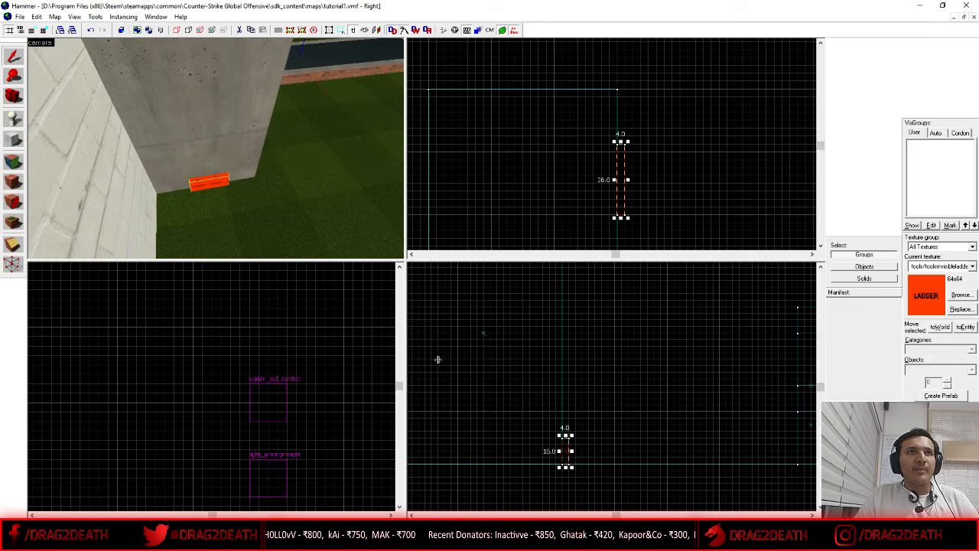
left_click_drag(565, 435, 565, 304)
key("z")
key("s")
key("z")
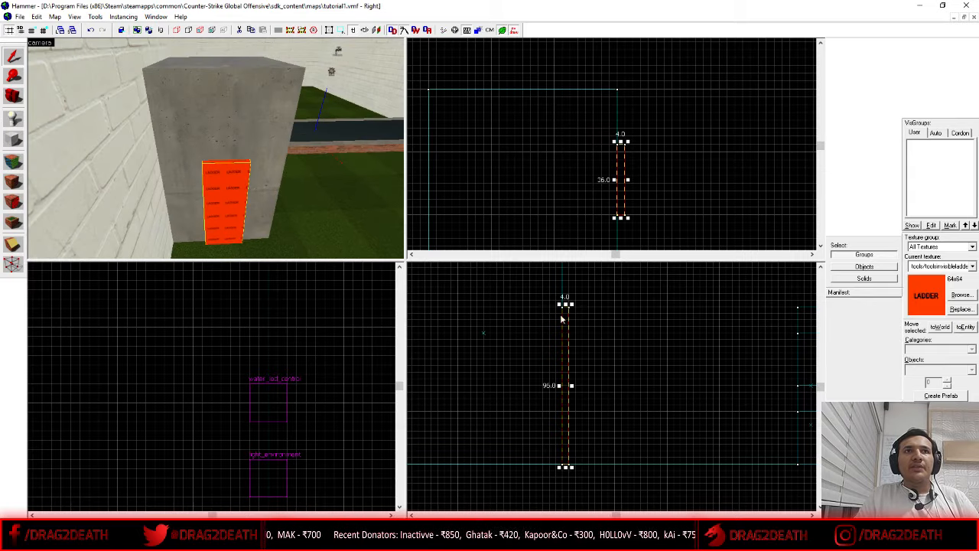
Extend the ladder block's height to 160, level with the top of the concrete block
scroll(580, 335, "down", 2)
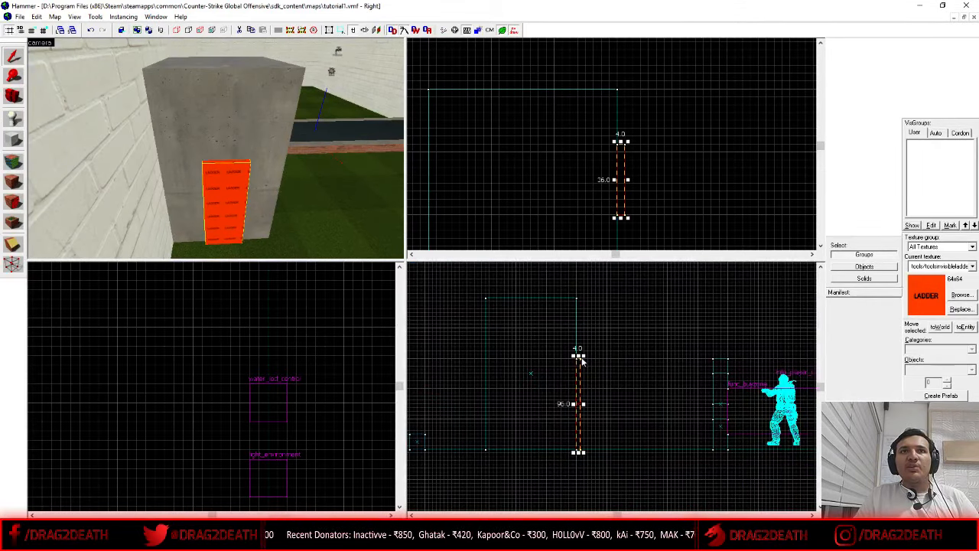
left_click_drag(579, 356, 579, 295)
key("Escape")
scroll(325, 190, "down", 5)
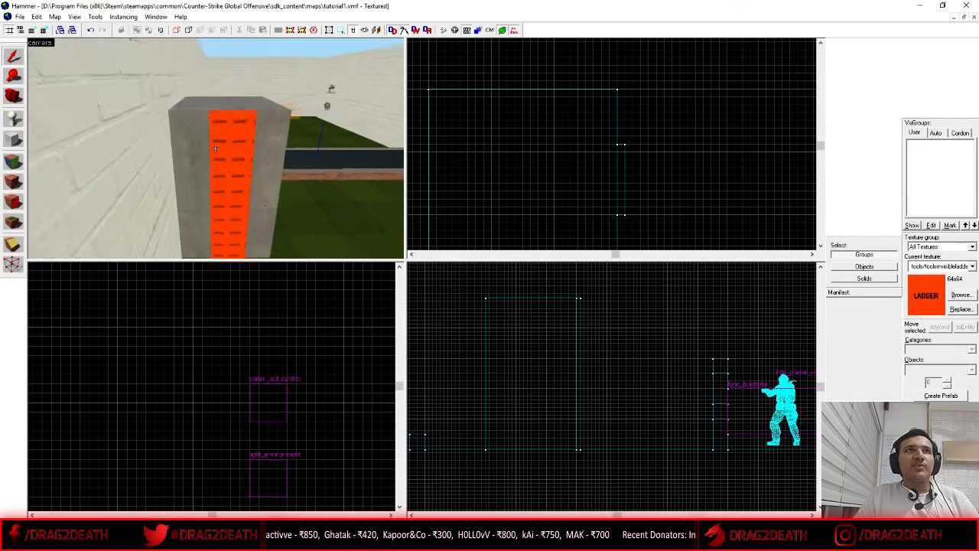
Select the ladder block and widen it to 40 units
left_click(229, 178)
scroll(626, 190, "up", 2)
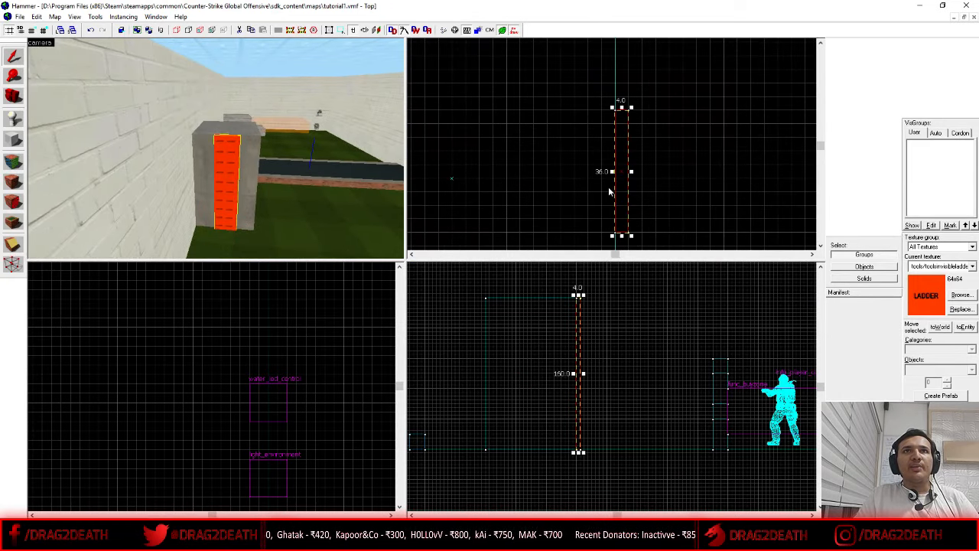
scroll(666, 101, "down", 3)
scroll(638, 172, "up", 3)
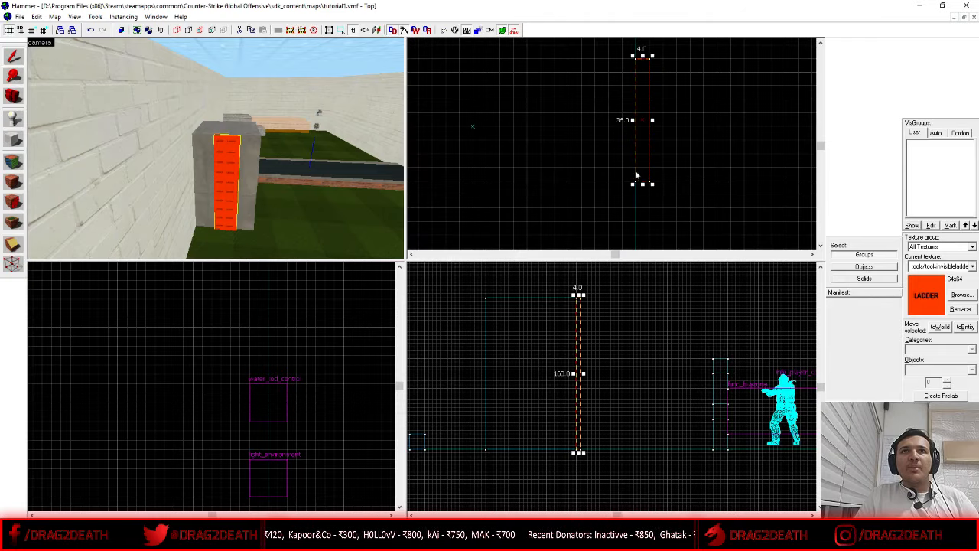
left_click_drag(642, 185, 643, 196)
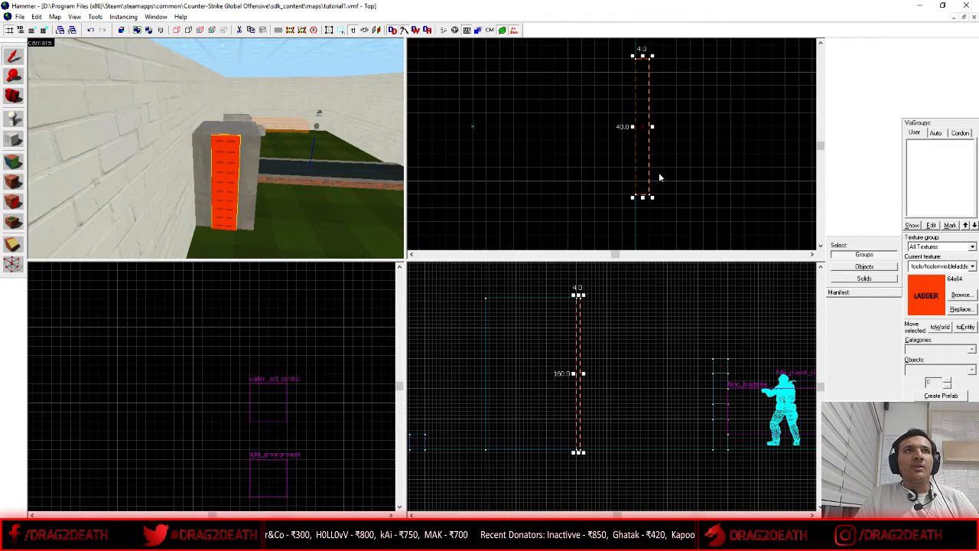
left_click(659, 172)
key("z")
key("z")
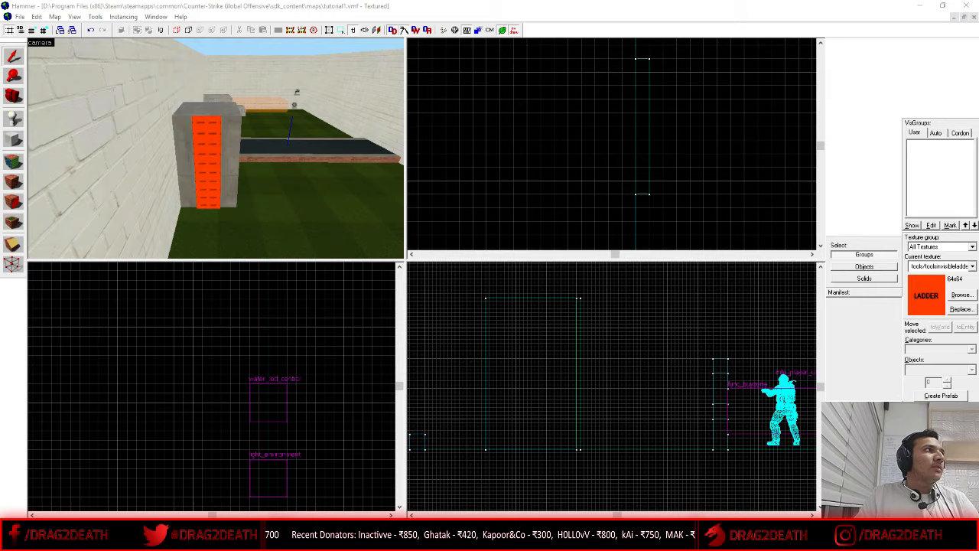
Narrow the ladder block to 24 units and move it back to the middle of the concrete block's face
left_click(218, 152)
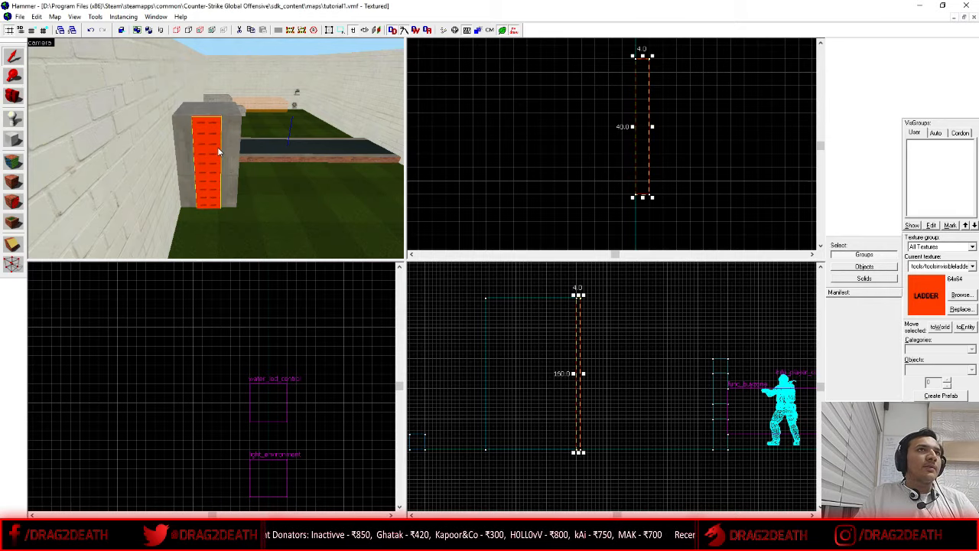
key("z")
key("w")
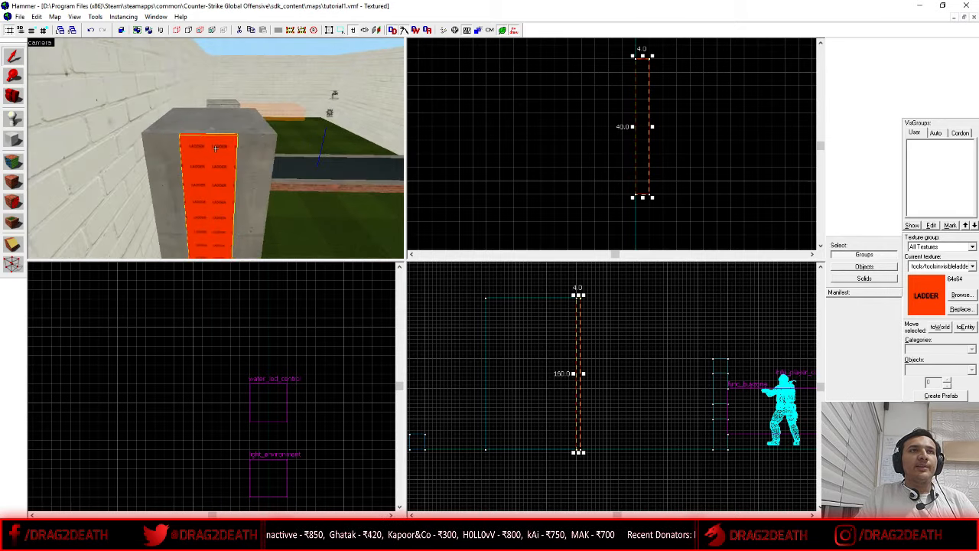
key("z")
left_click_drag(642, 56, 645, 106)
key("Escape")
left_click(642, 153)
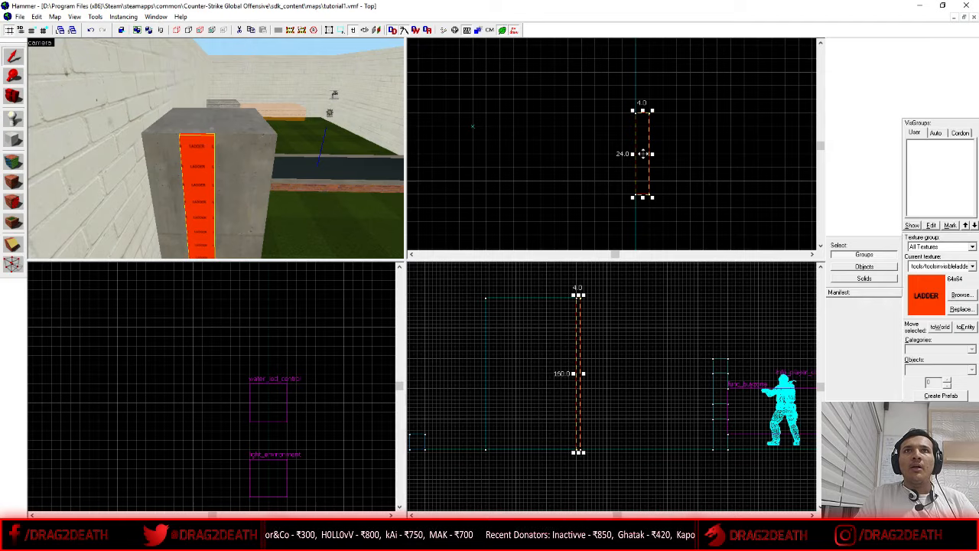
left_click_drag(643, 153, 644, 125)
key("Escape")
Examine the ladder block's placement on the concrete block from the front and at an angle
key("z")
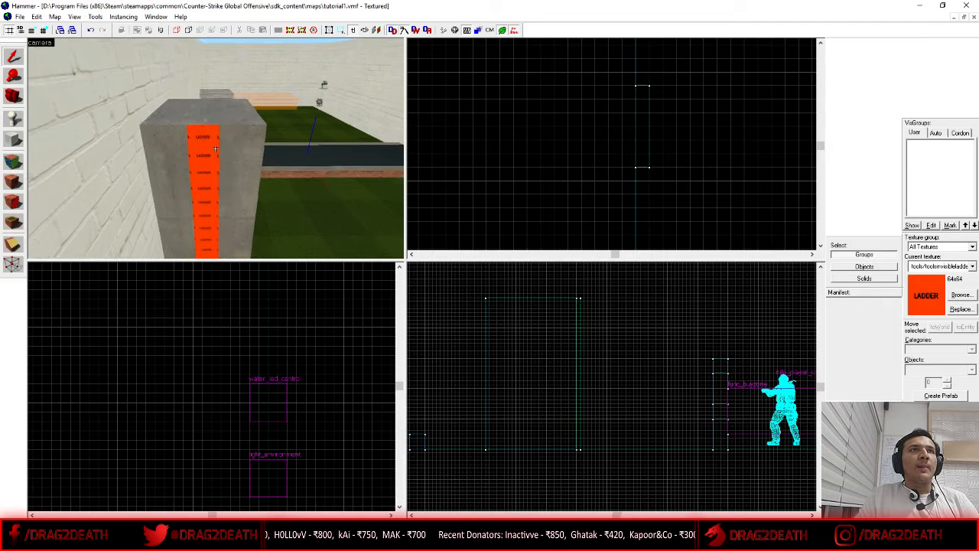
key("w")
key("s")
key("z")
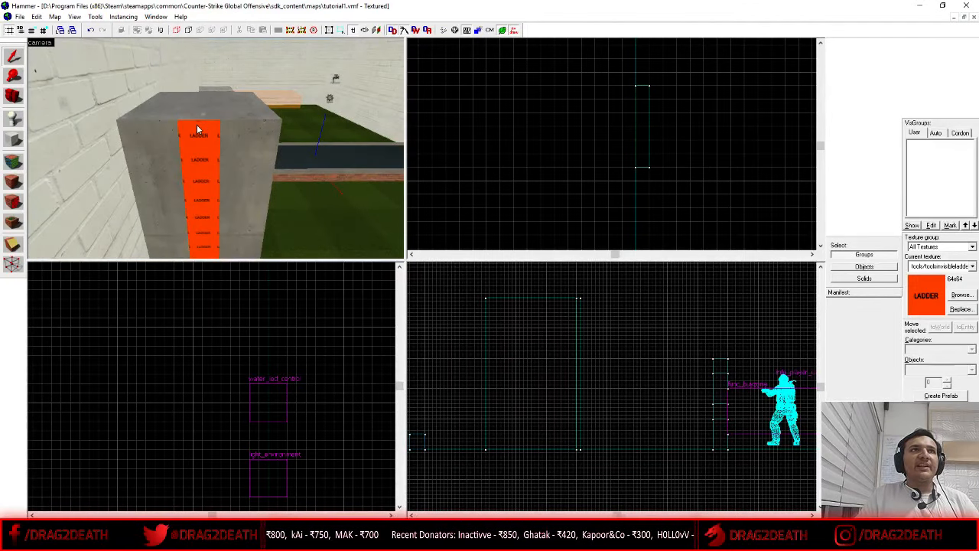
key("z")
key("d")
key("s")
key("z")
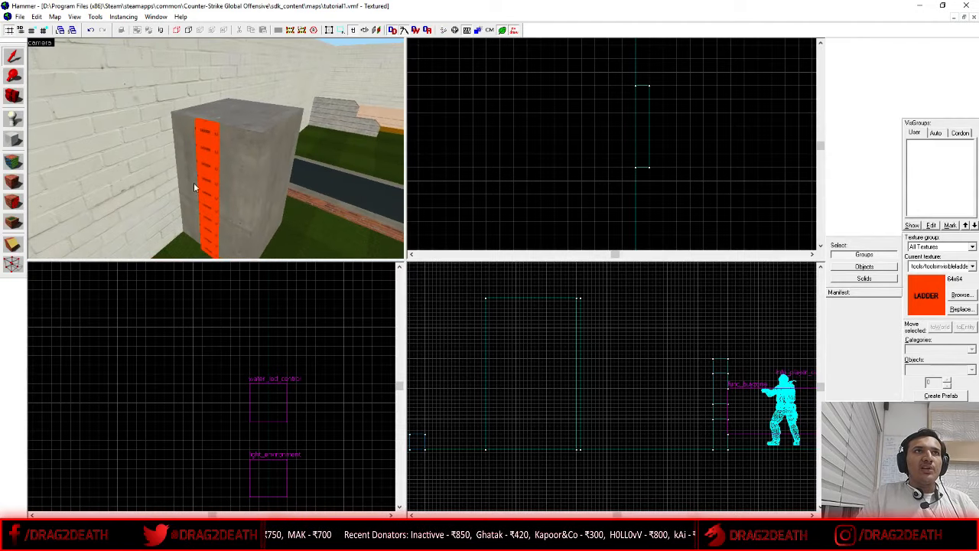
Compile the map with normal BSP, fast VIS and normal RAD, without running the game
key("z")
key("d")
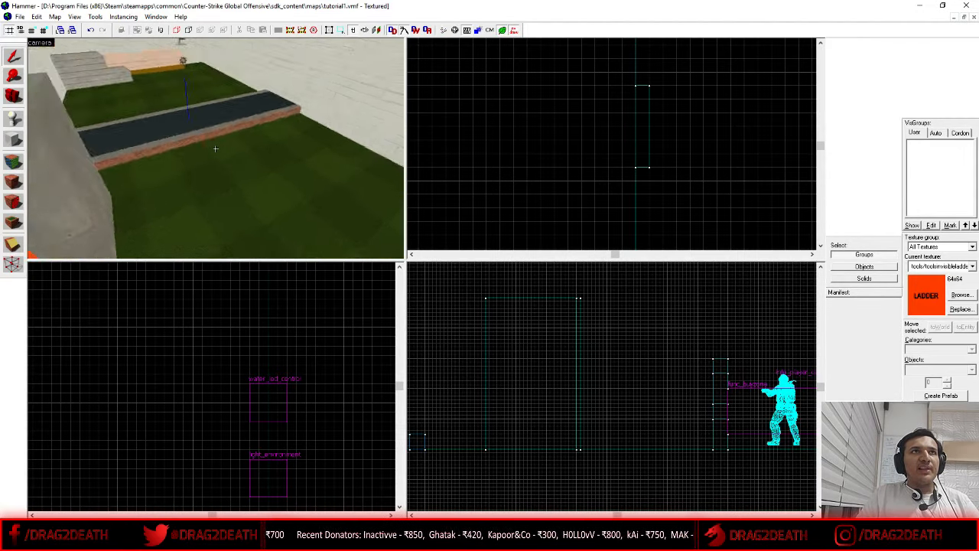
key("z")
key("F9")
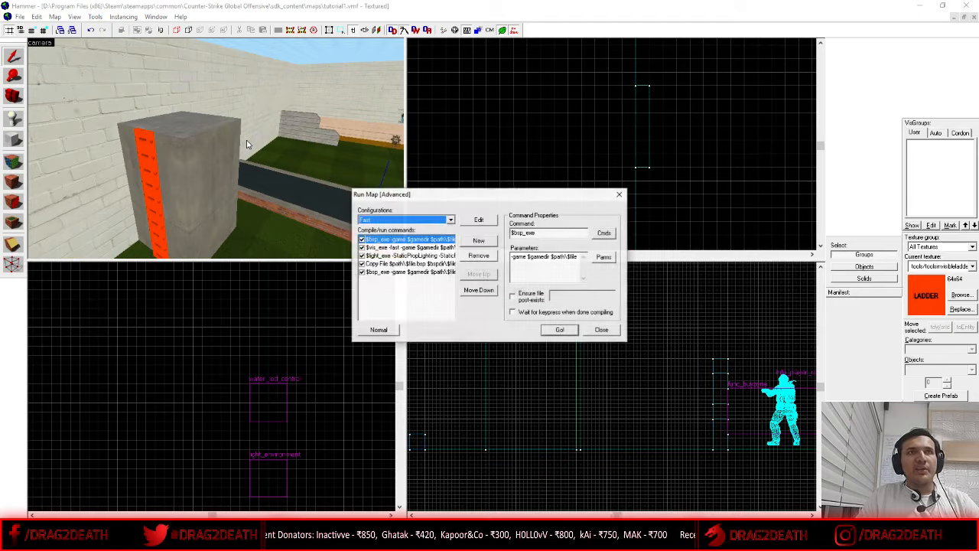
left_click(376, 333)
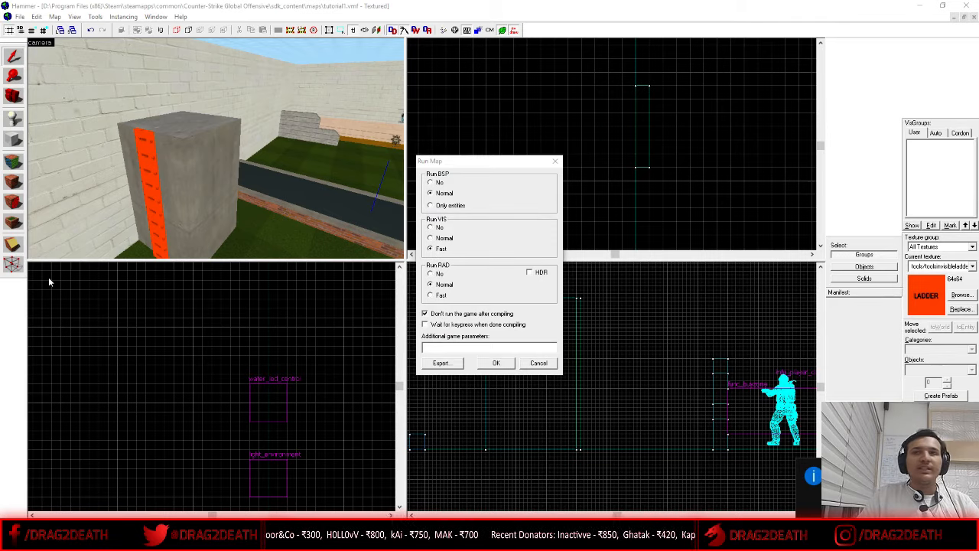
left_click(490, 364)
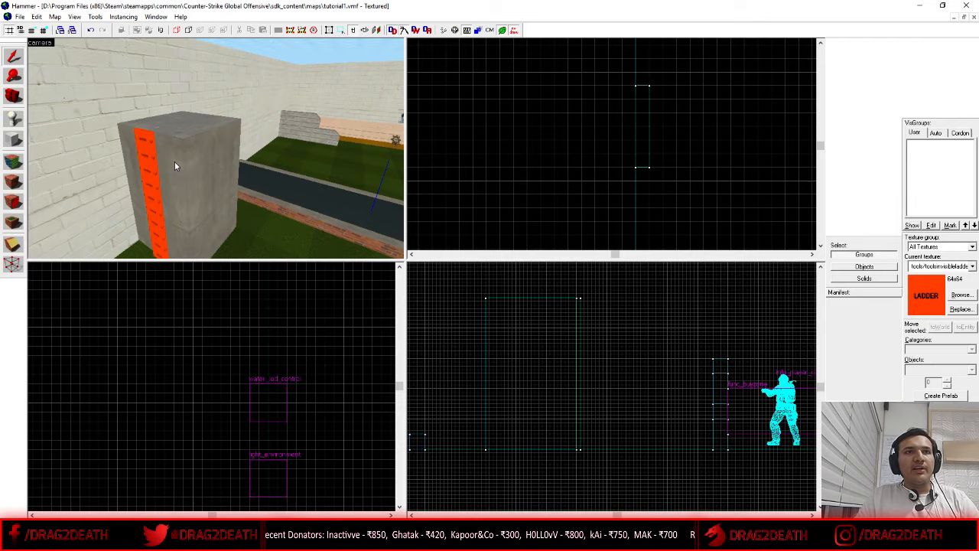
key("F9")
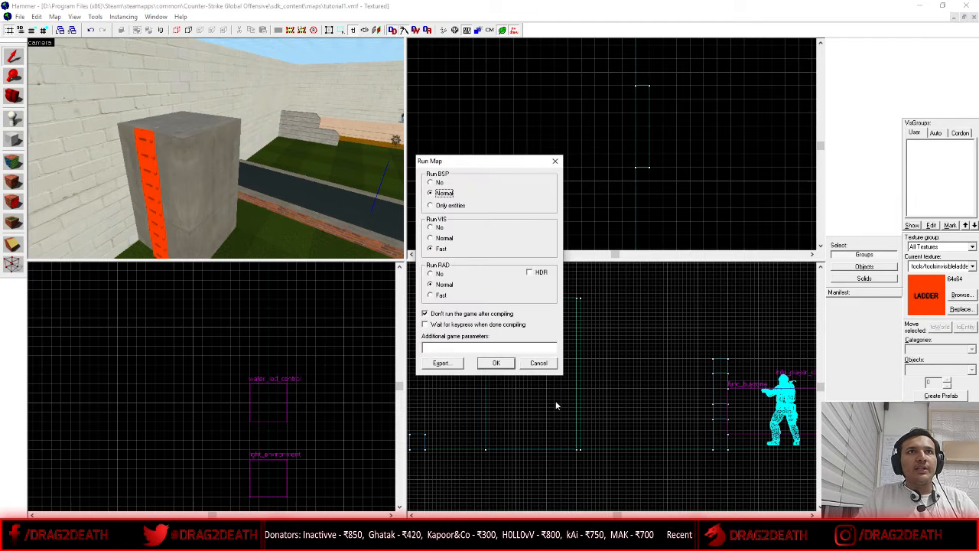
left_click(543, 364)
Switch to Counter-Strike: Global Offensive and start the tutorial1 map on the Counter-Terrorist team
right_click(338, 538)
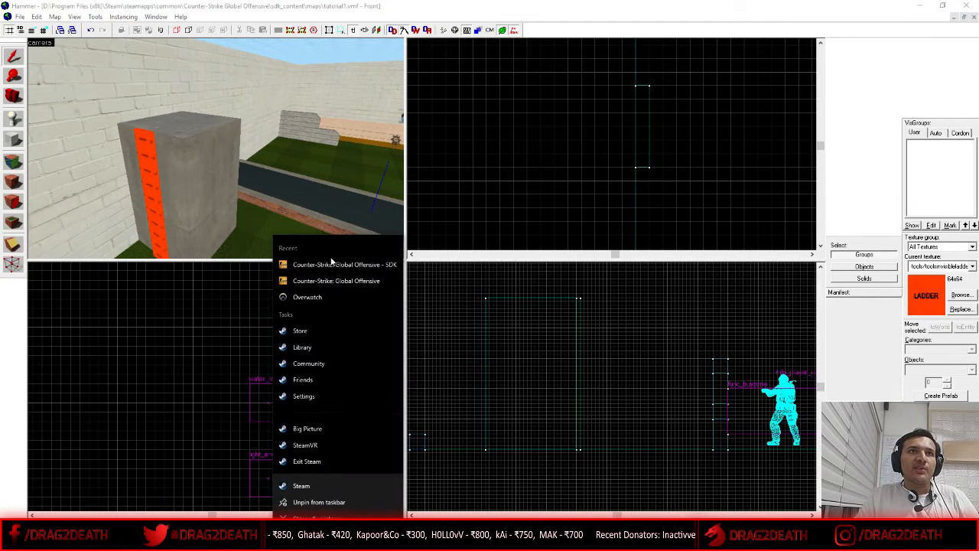
left_click(337, 280)
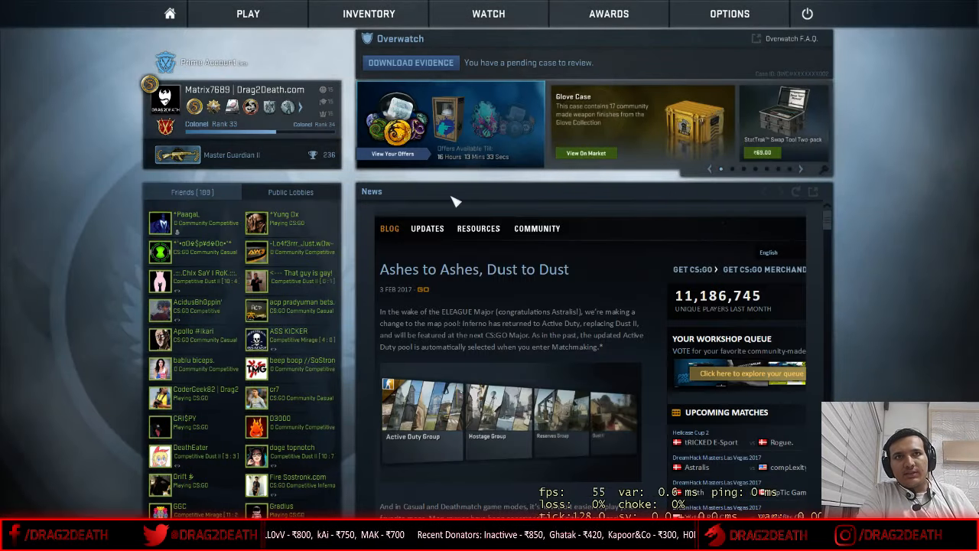
type("map")
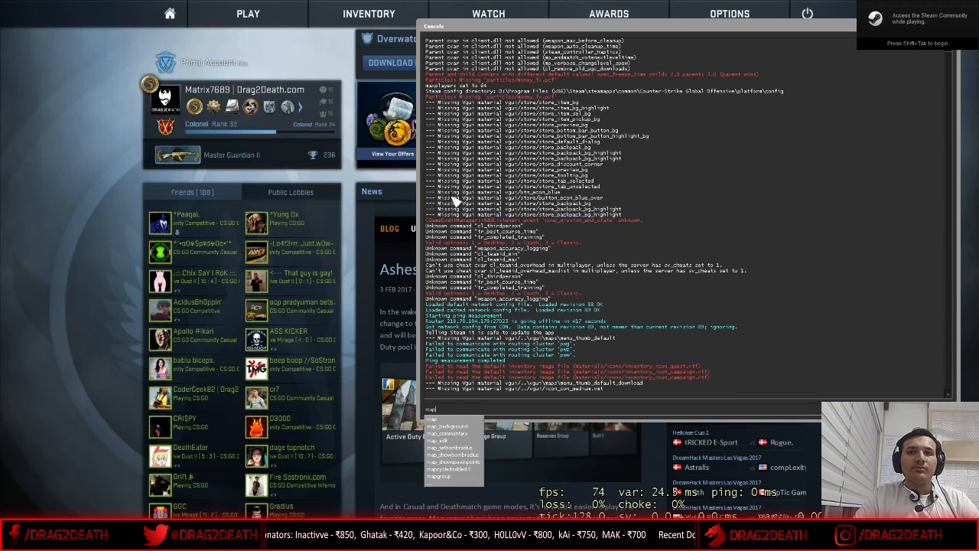
type("tutorial")
key("Return")
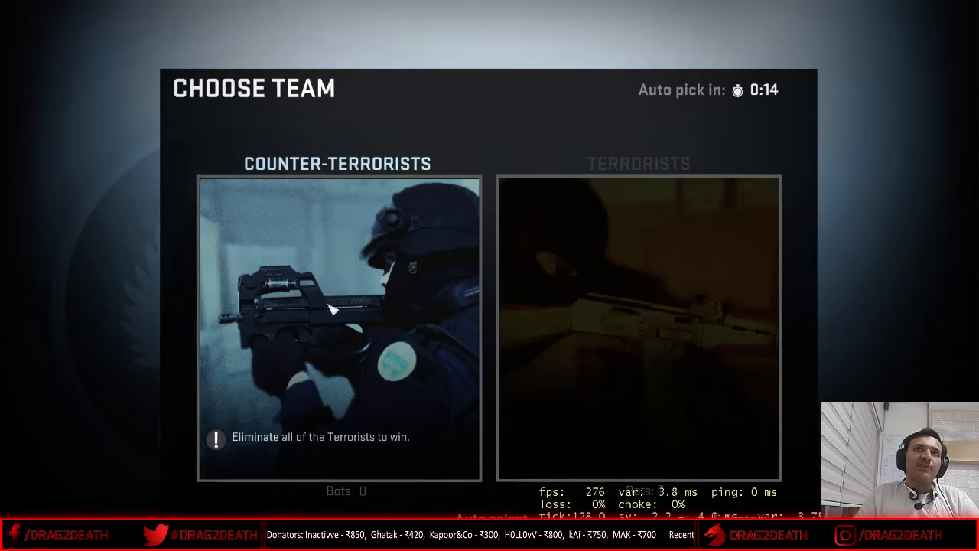
left_click(411, 273)
Run the console commands bot_kick, mp_warmup_pausetimer 1 and net_graph 0
key("grave")
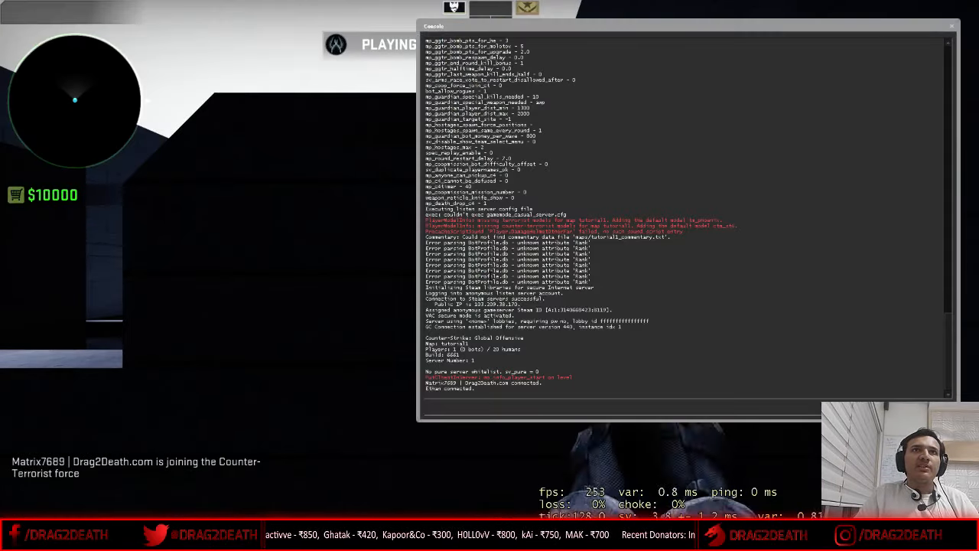
type("bot_kick")
key("Return")
type("mp_warmup_end")
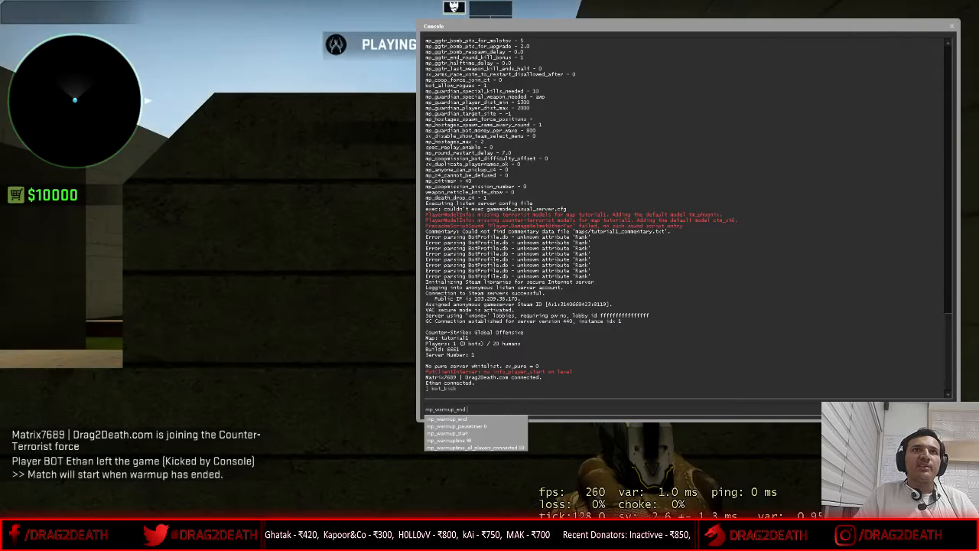
key("Tab")
type("1")
key("Return")
key("grave")
key("grave")
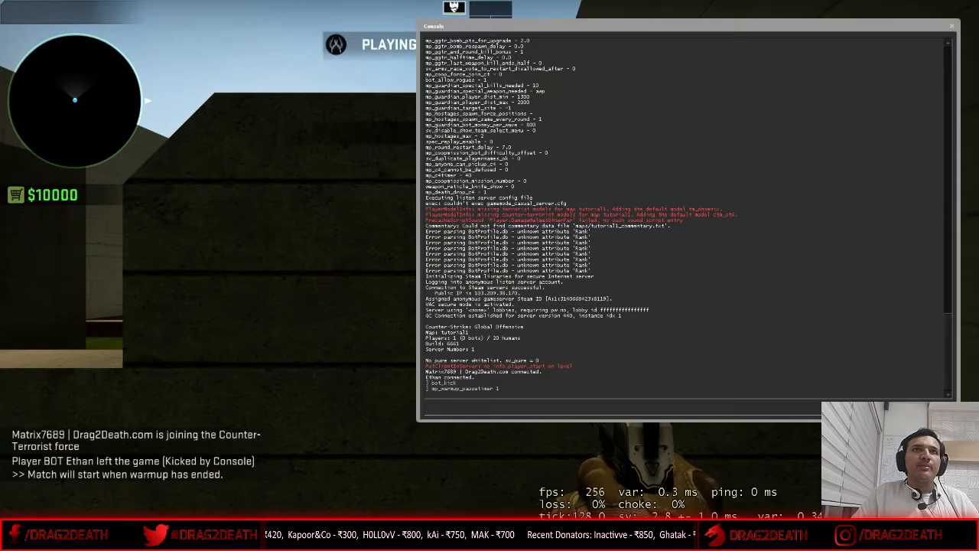
type("net_graph 0")
key("Return")
key("grave")
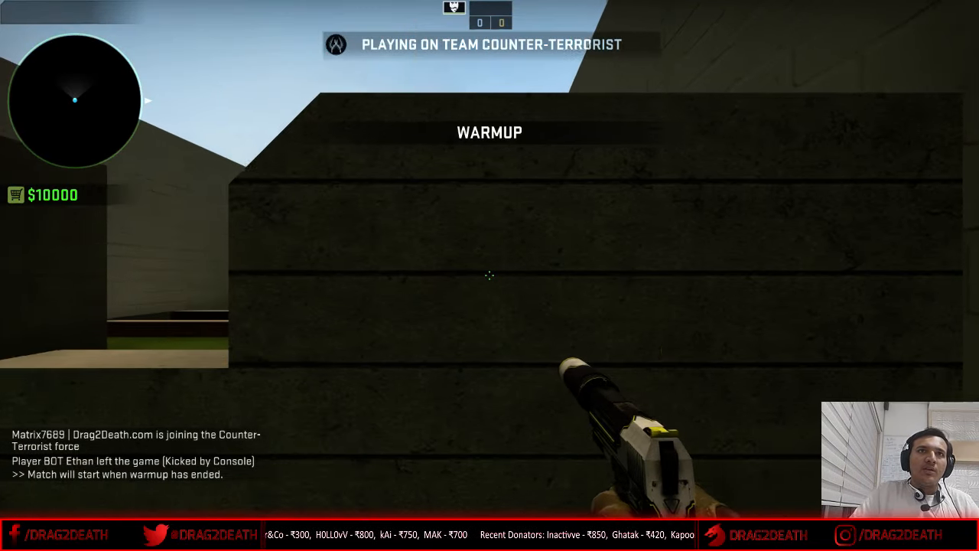
Walk around to the tall block and test climbing its invisible ladder to the top
key("w")
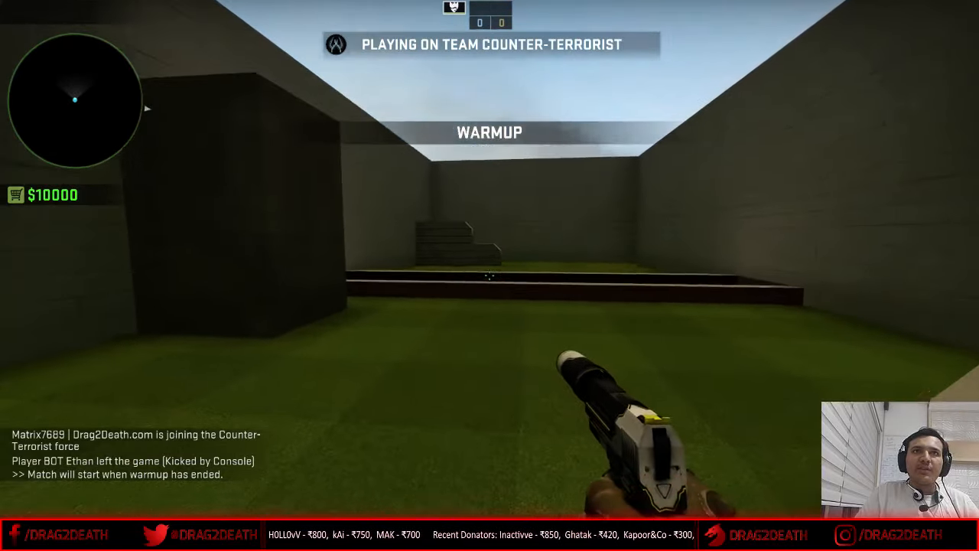
key("w")
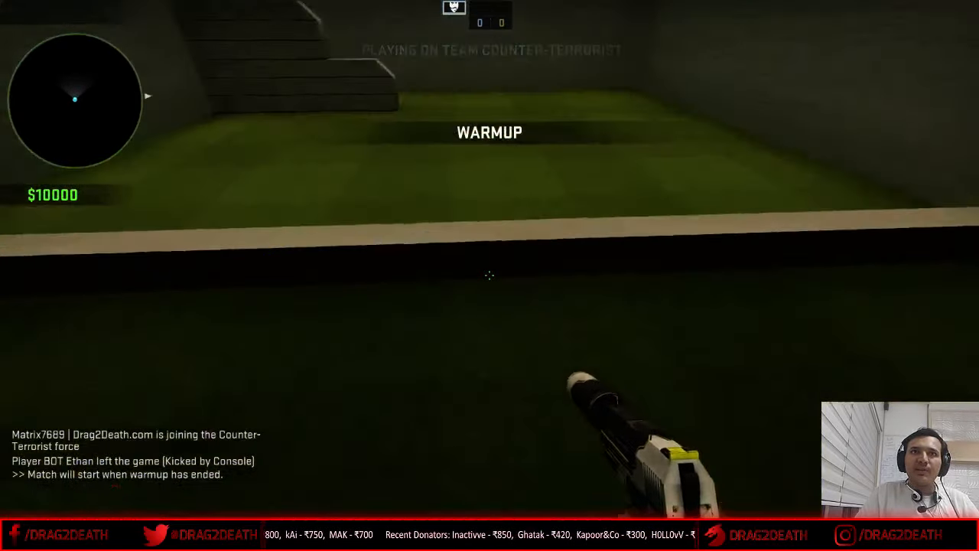
key("w")
key("f")
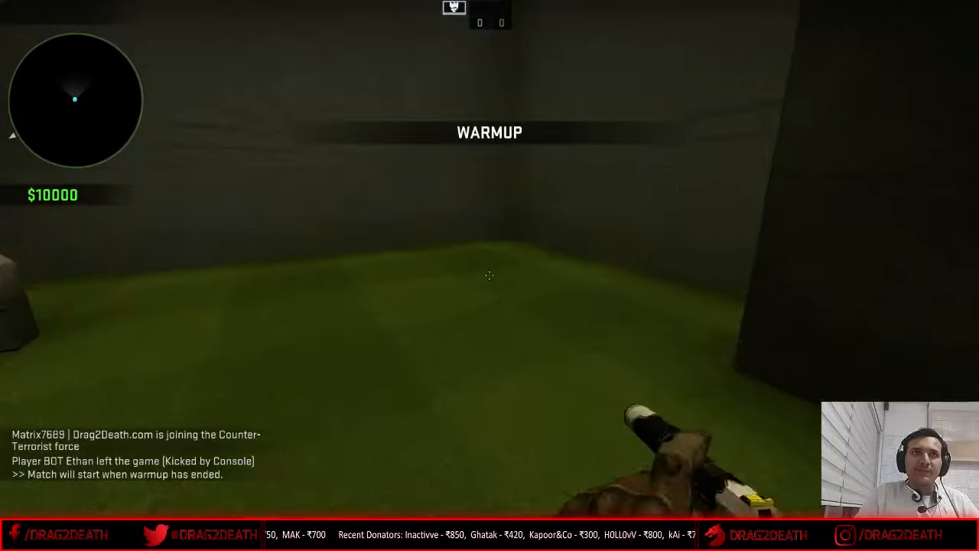
key("w")
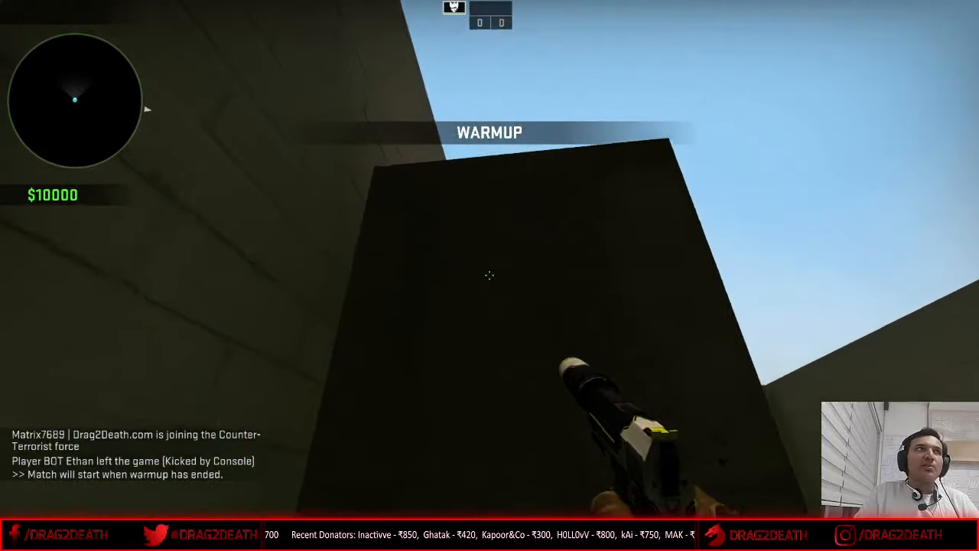
key("w")
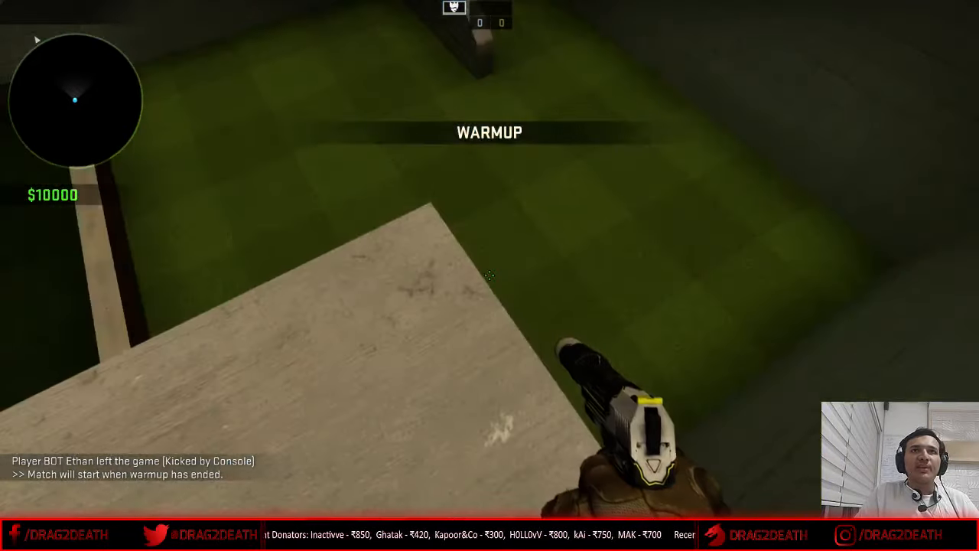
Set the game volume to 1 with a console command
key("grave")
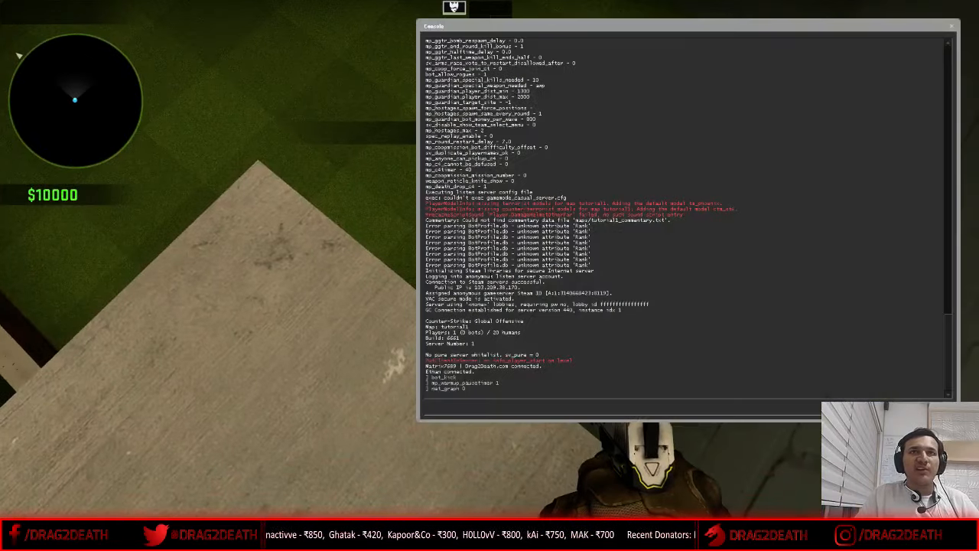
type("volume 1")
key("Return")
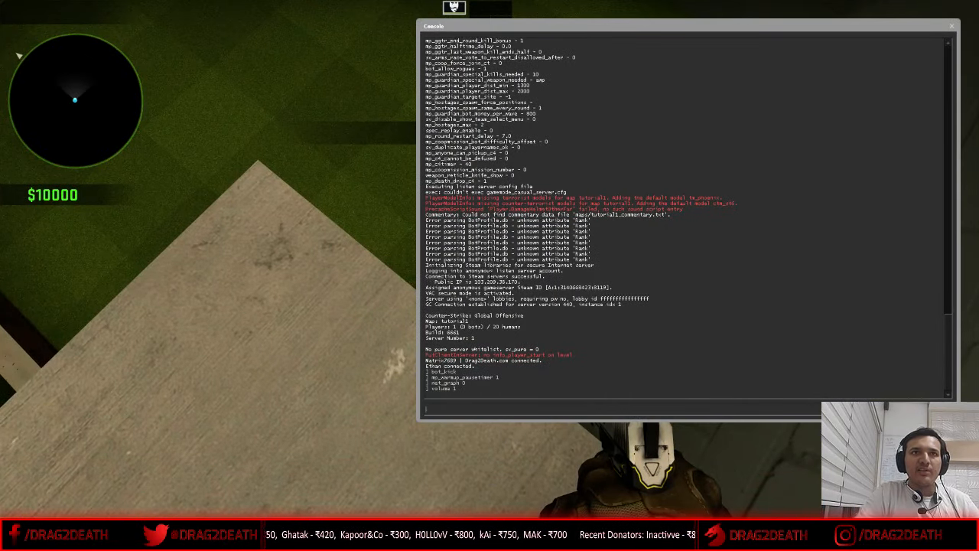
key("grave")
Climb the block's ladder again and walk down past the channel across the grass
key("w")
key("w")
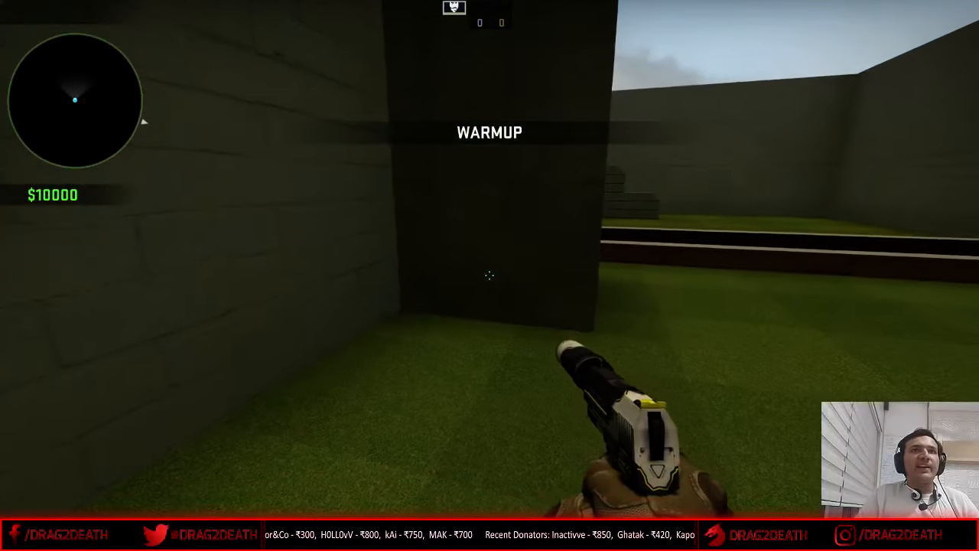
key("w")
key("w")
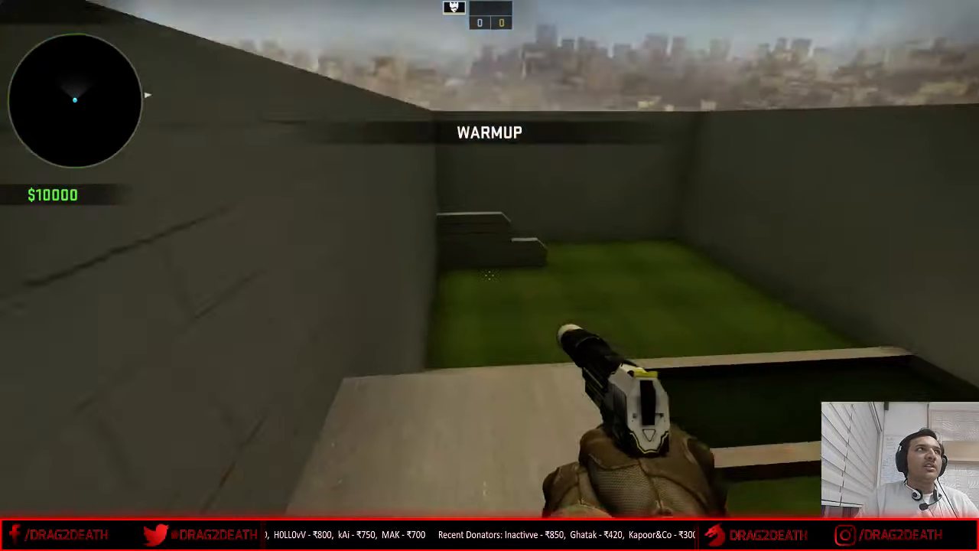
key("w")
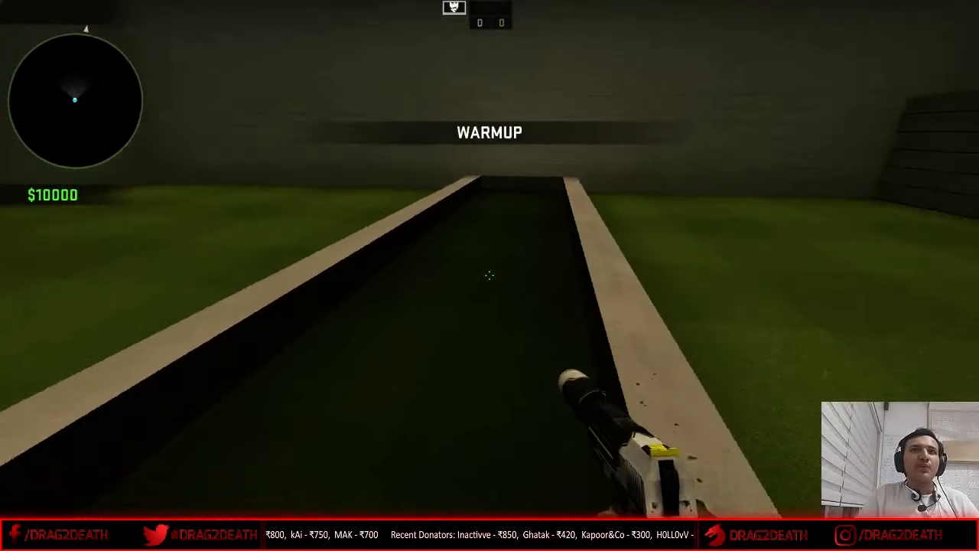
key("w")
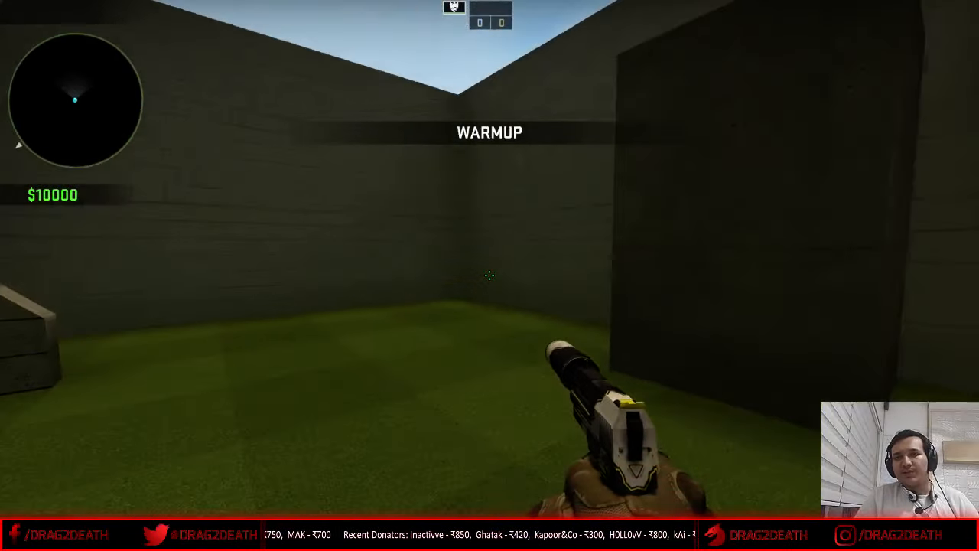
Approach the ladder face from the ground and check how the player climbs up and comes back down
key("s")
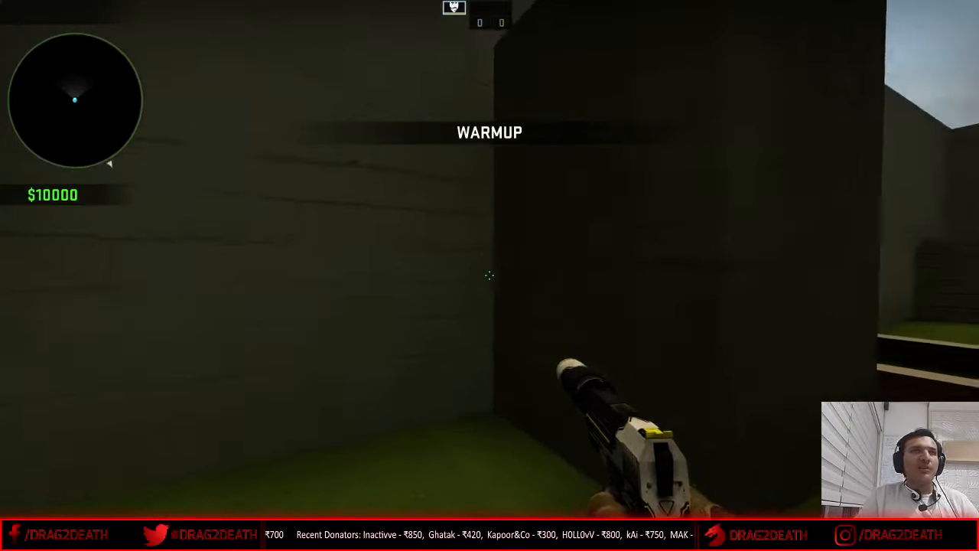
key("w")
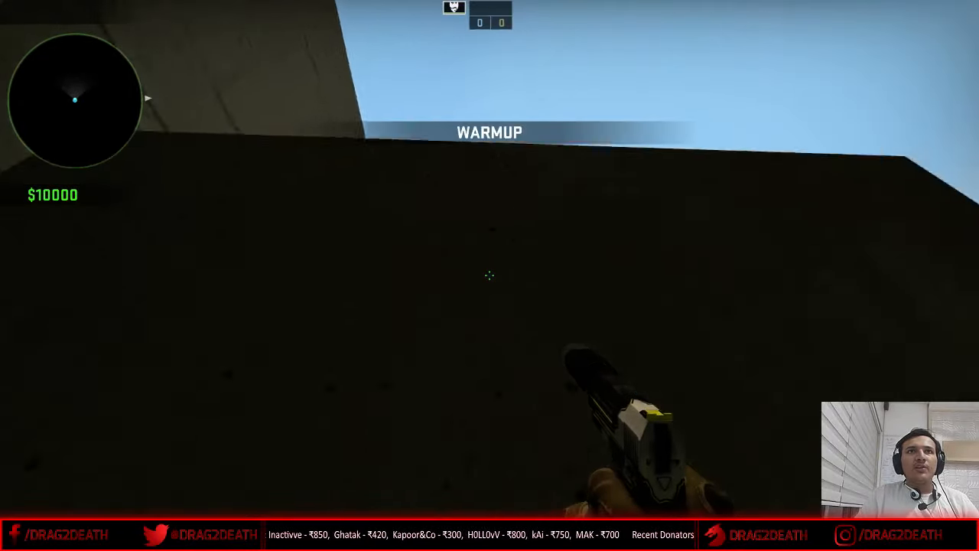
key("s")
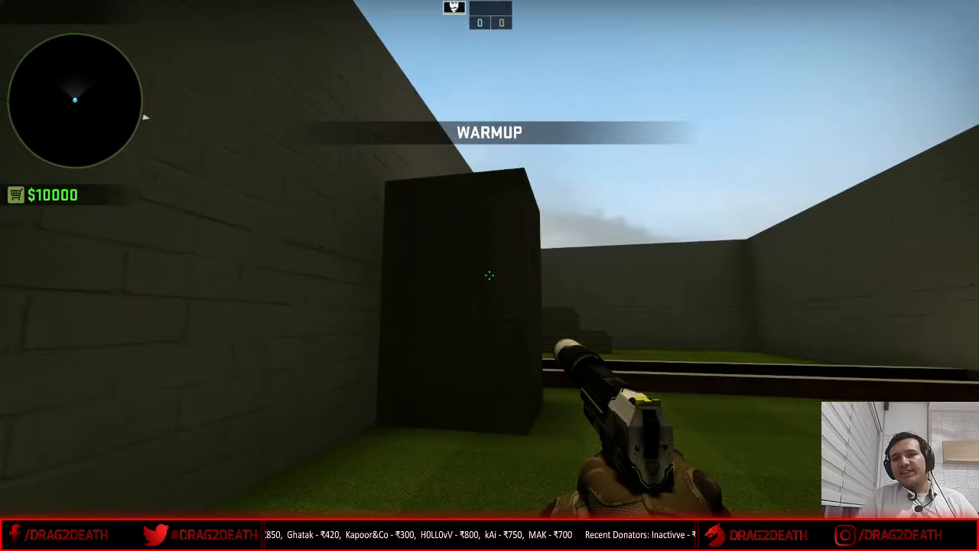
key("d")
key("a")
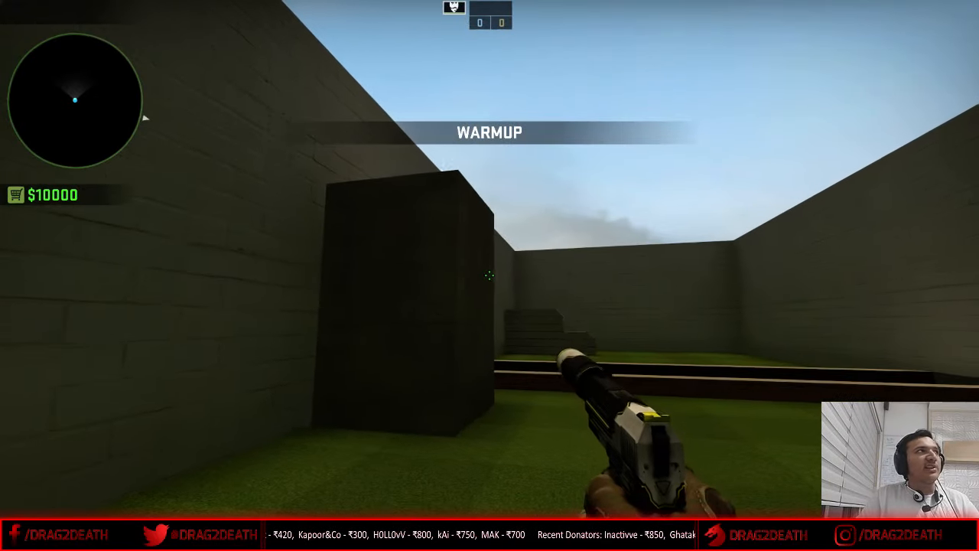
key("w")
key("space")
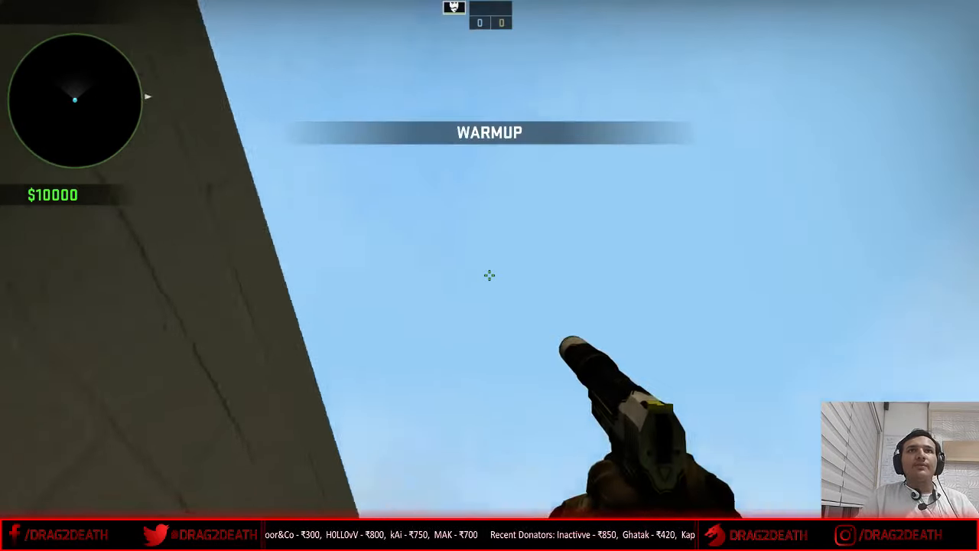
key("s")
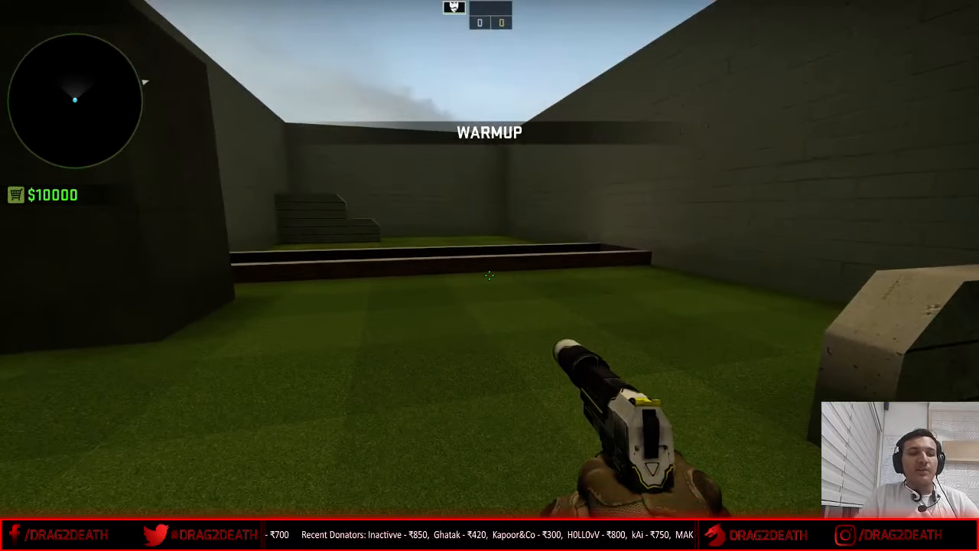
Leave the game for Hammer and enlarge the 3D camera view around the ladder
key("alt+F4")
key("Escape")
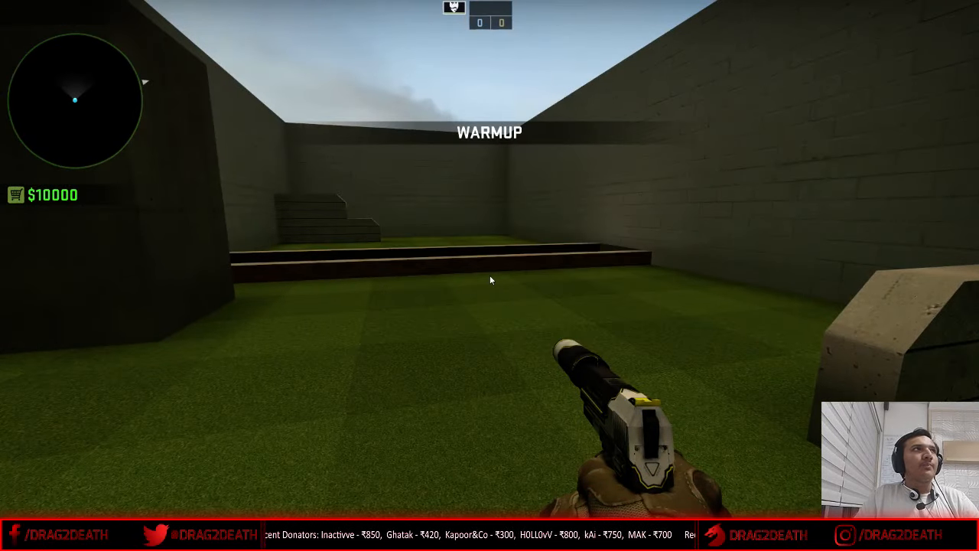
key("z")
key("a")
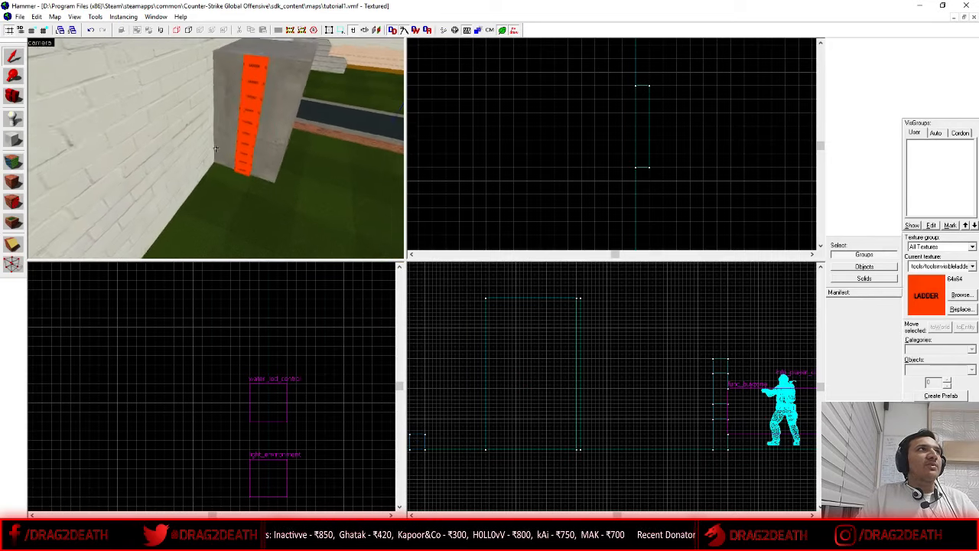
key("z")
left_click_drag(406, 261, 529, 320)
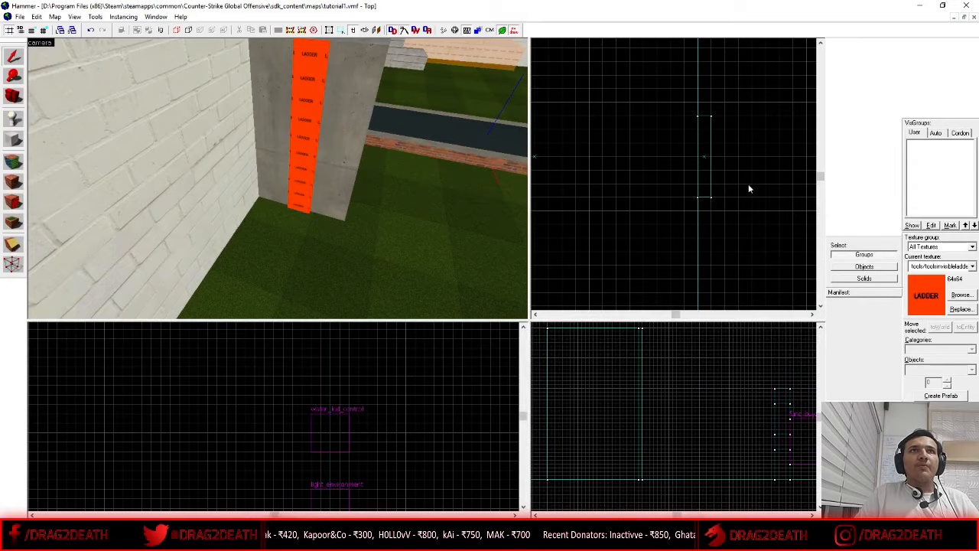
Place an info_player_terrorist entity on the grass in front of the ladder
key("z")
key("w")
key("z")
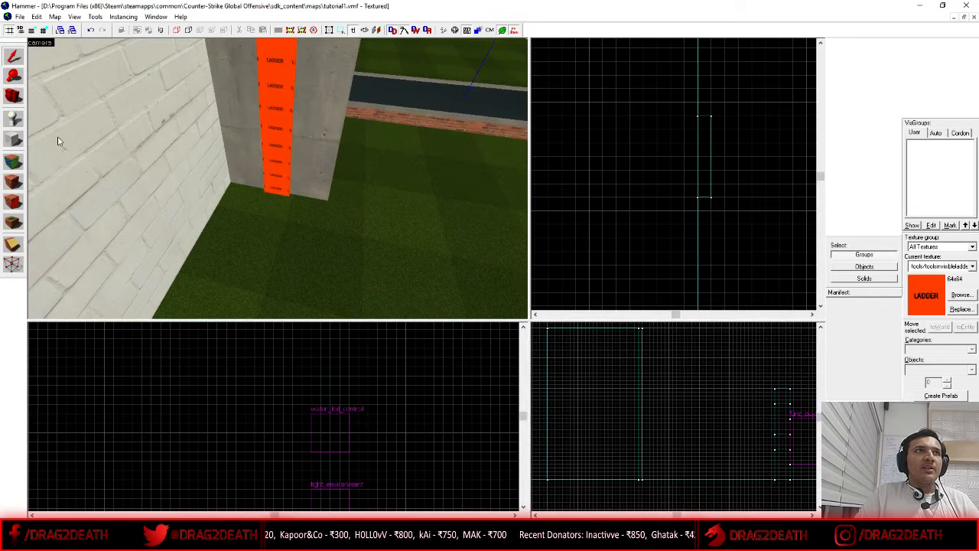
left_click(13, 119)
left_click(276, 224)
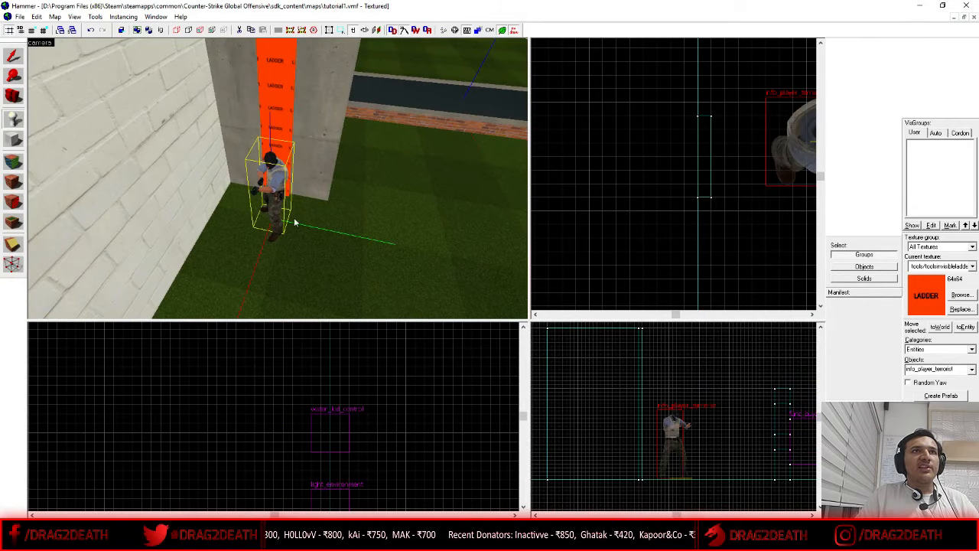
Change the class of the info_player_terrorist entity in front of the ladder to prop_static
key("z")
key("s")
key("z")
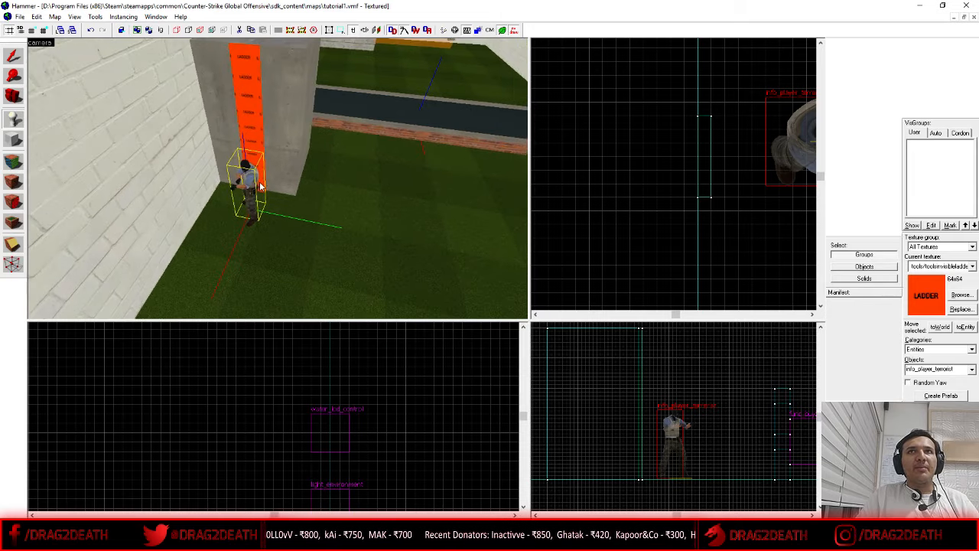
left_click(7, 59)
scroll(748, 154, "down", 6)
scroll(766, 142, "up", 5)
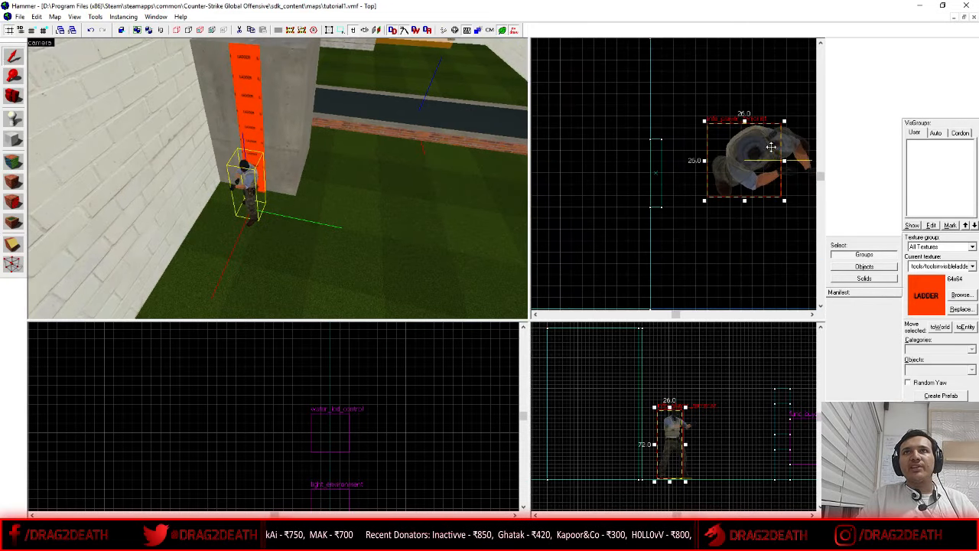
double_click(254, 177)
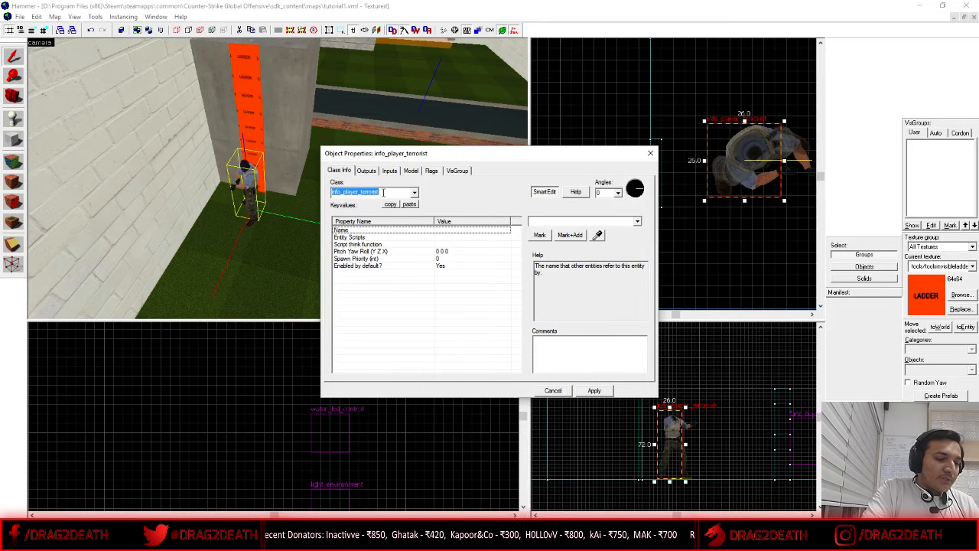
type("prop_static")
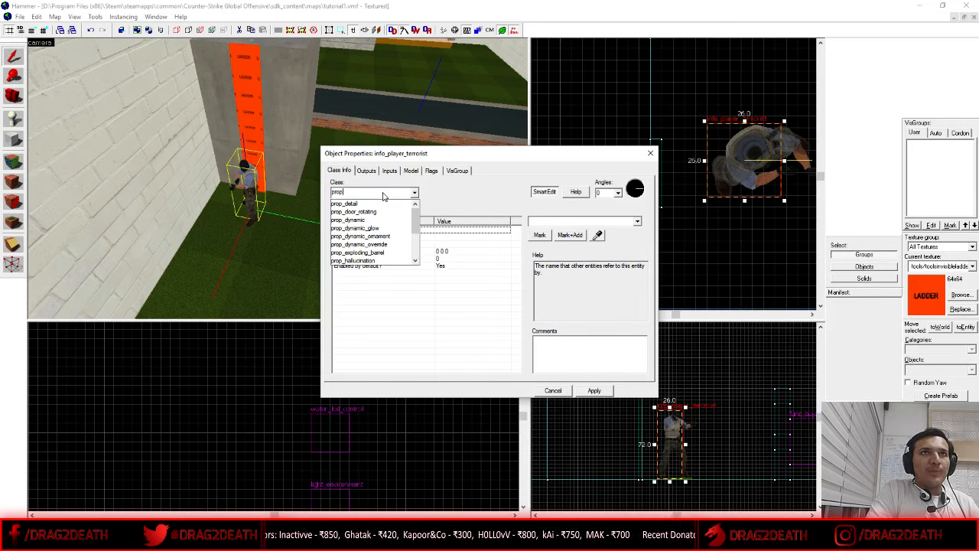
key("Return")
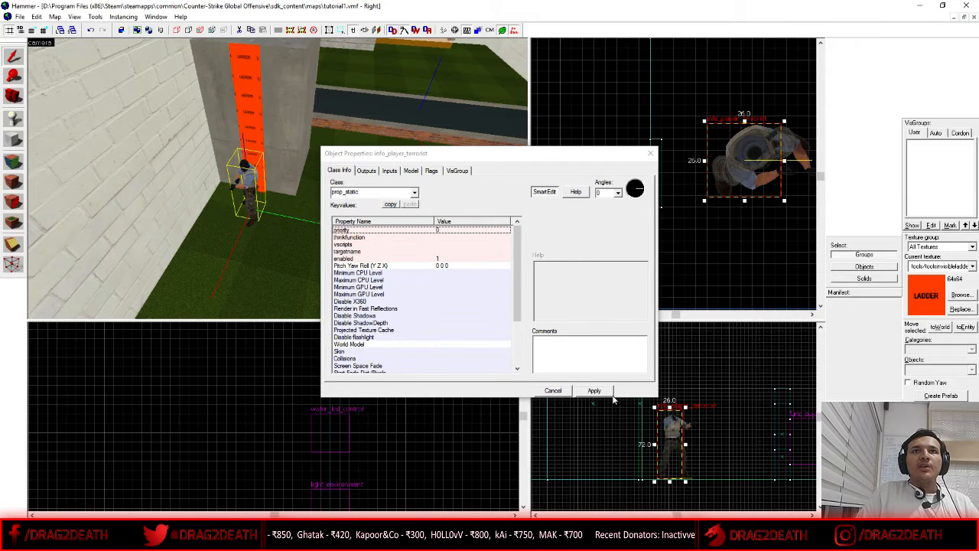
left_click(595, 391)
left_click(651, 154)
left_click(689, 187)
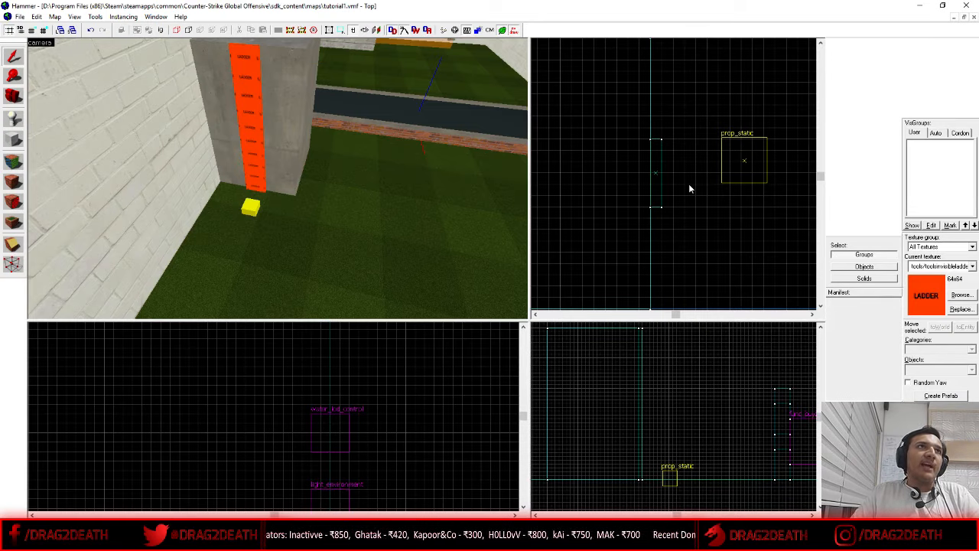
Browse for the prop_static's world model and filter the available models by "ladder"
double_click(255, 210)
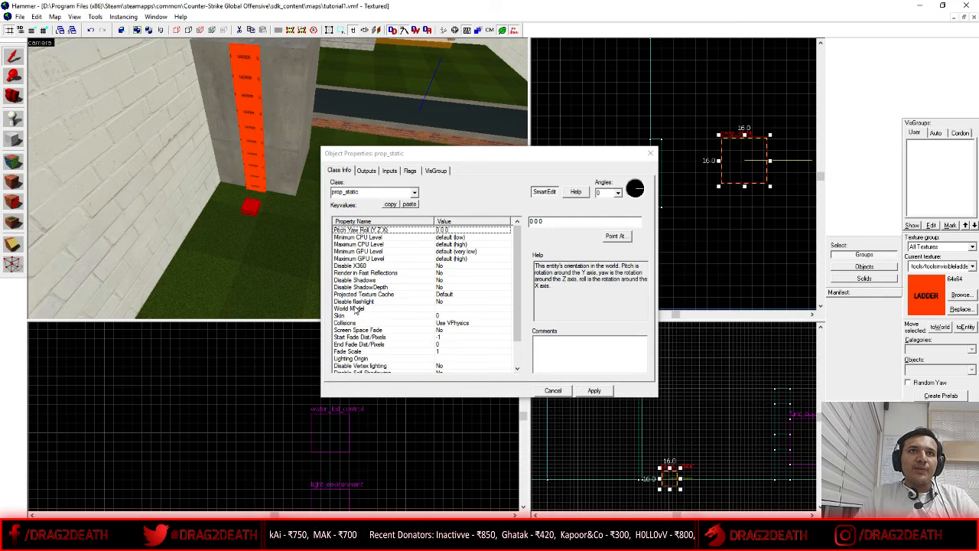
left_click(357, 309)
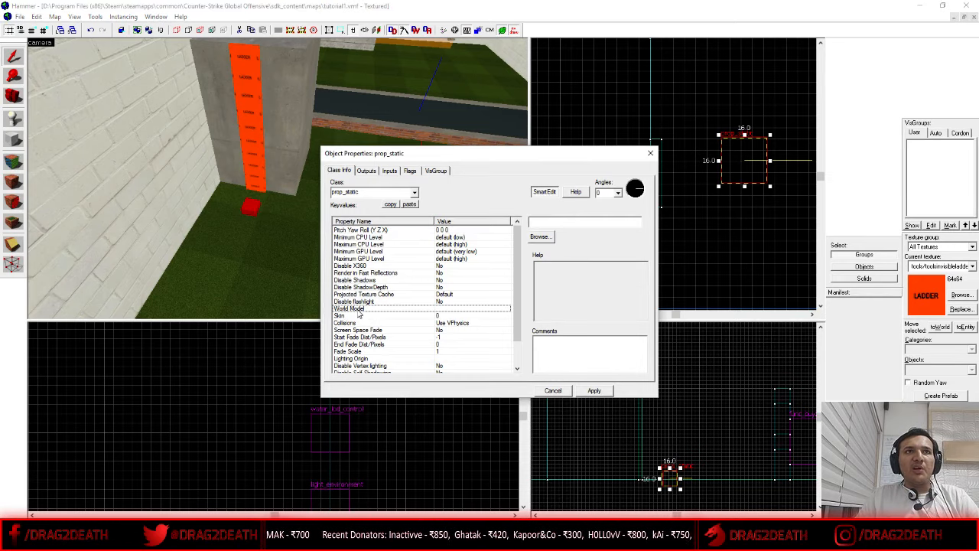
left_click(543, 237)
left_click(121, 123)
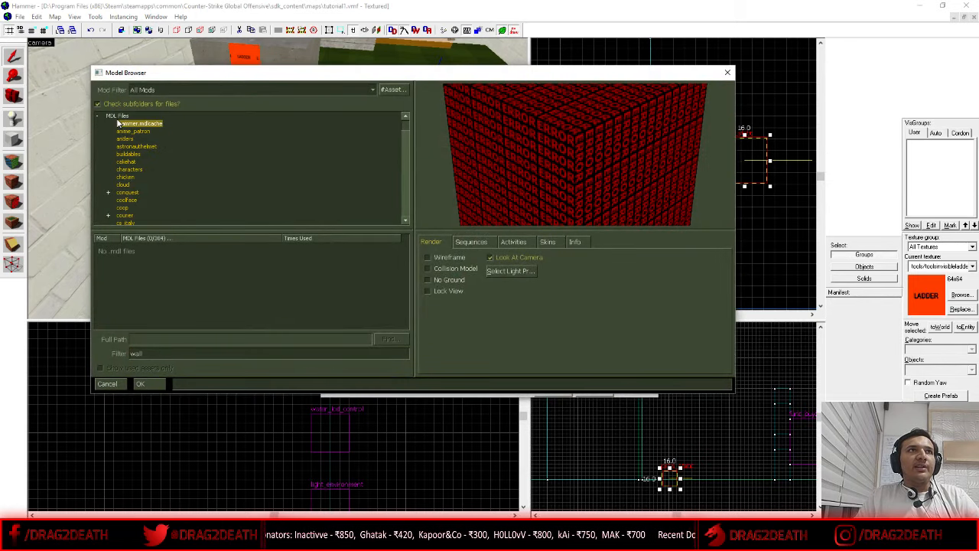
left_click(238, 288)
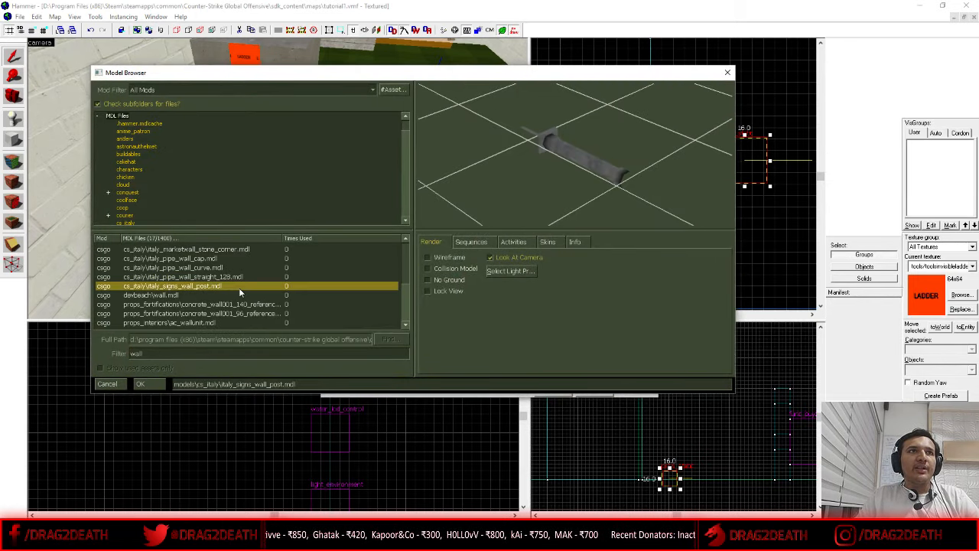
double_click(154, 354)
type("ladder")
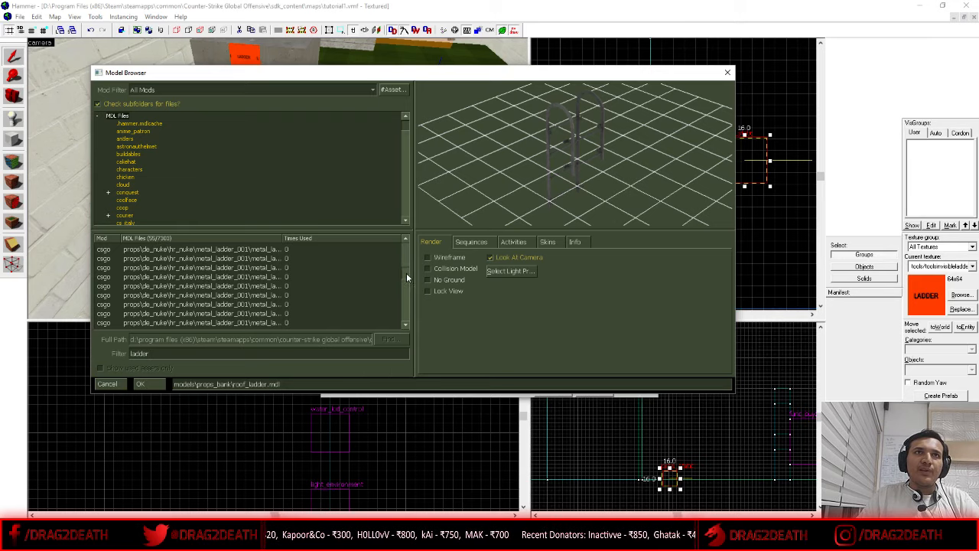
Preview the props_bank roof_ladder.mdl model from several angles
left_click_drag(406, 273, 406, 306)
left_click(199, 315)
left_click(198, 319)
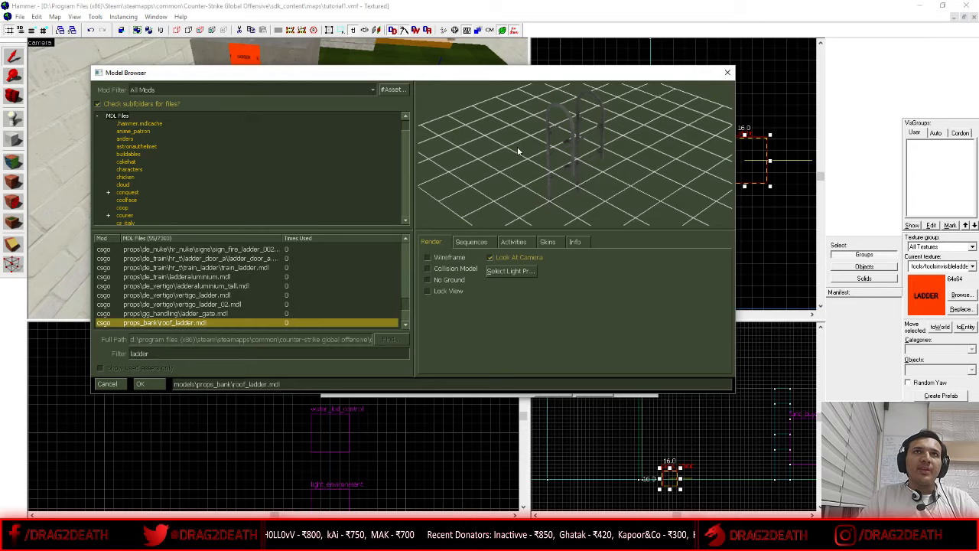
left_click_drag(518, 148, 558, 111)
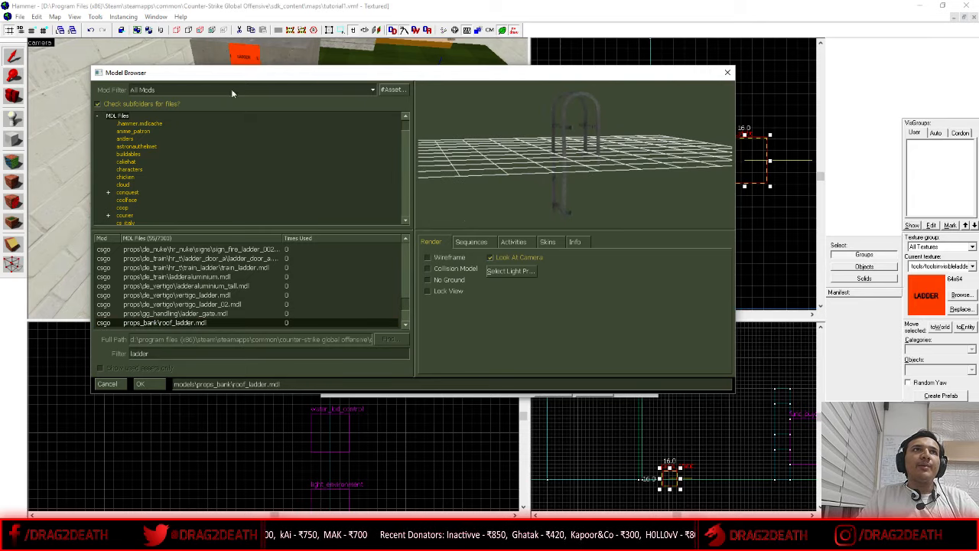
left_click_drag(574, 153, 563, 106)
Examine the previews of the other ladder models, from gg_handling ladder_gate.mdl back to de_cbble cobble_ladder.mdl
key("Up")
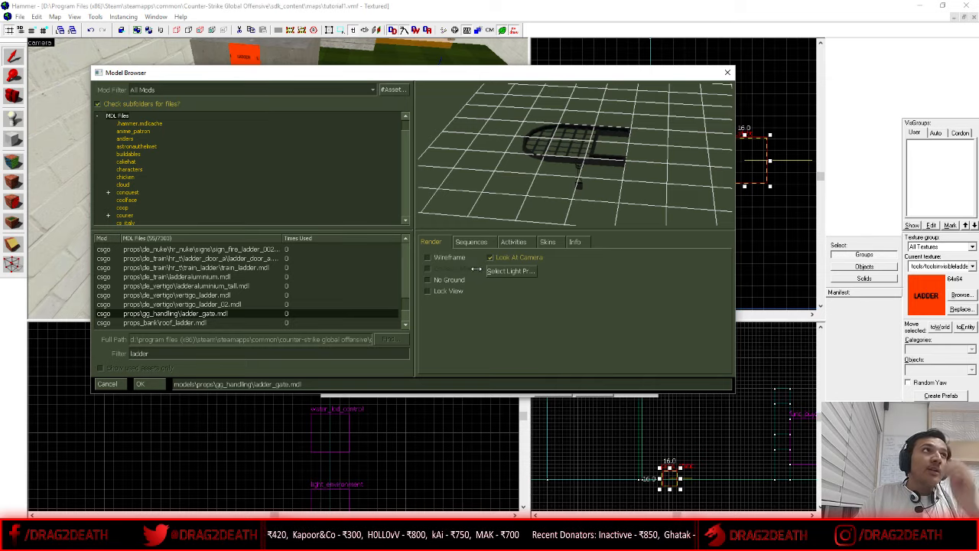
left_click(257, 304)
key("Up")
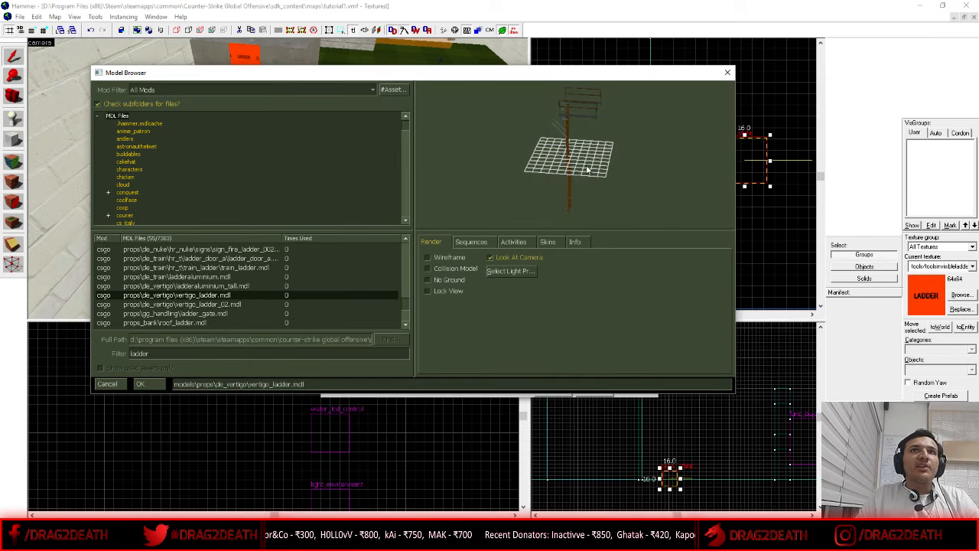
key("Up")
key("Down")
key("Up")
key("Up")
key("Up")
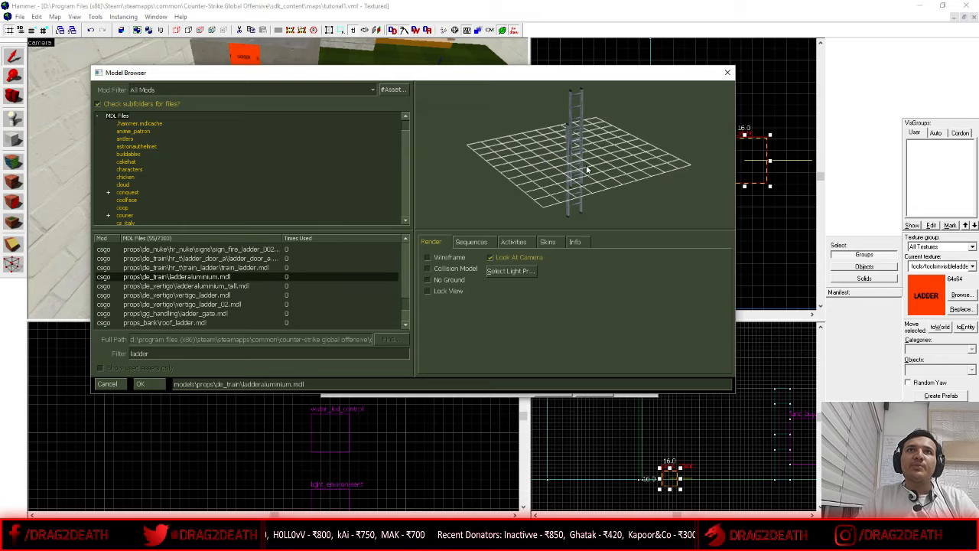
key("Up")
key("Up")
key("Up")
key("Up")
key("Up")
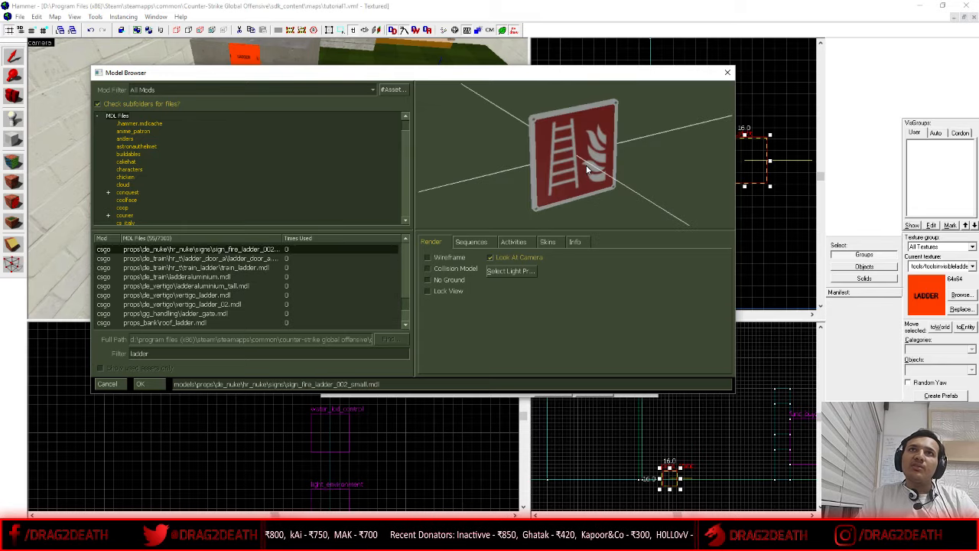
key("Up")
key("Up")
key("Up")
key("Up")
key("Up")
key("Up")
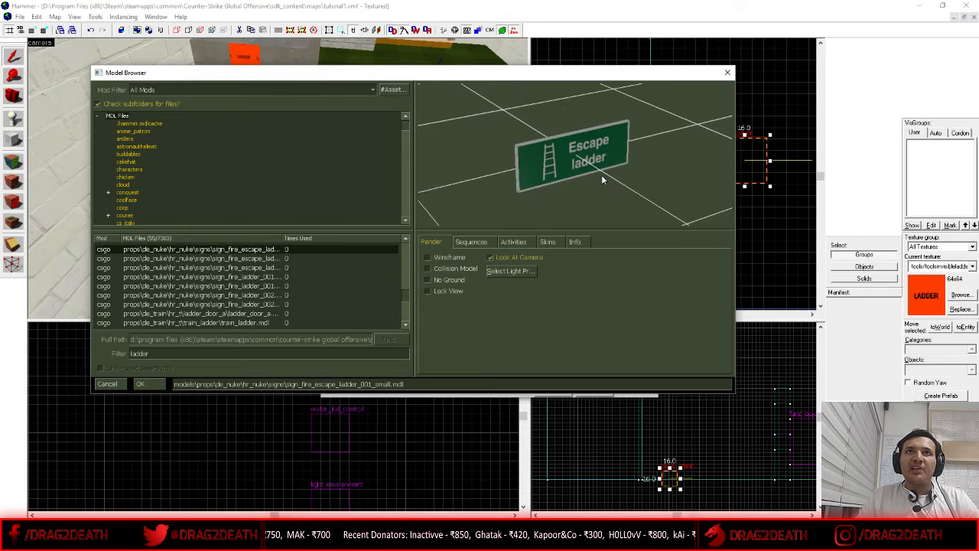
key("Up")
key("Up")
key("Up")
key("Up")
key("Up")
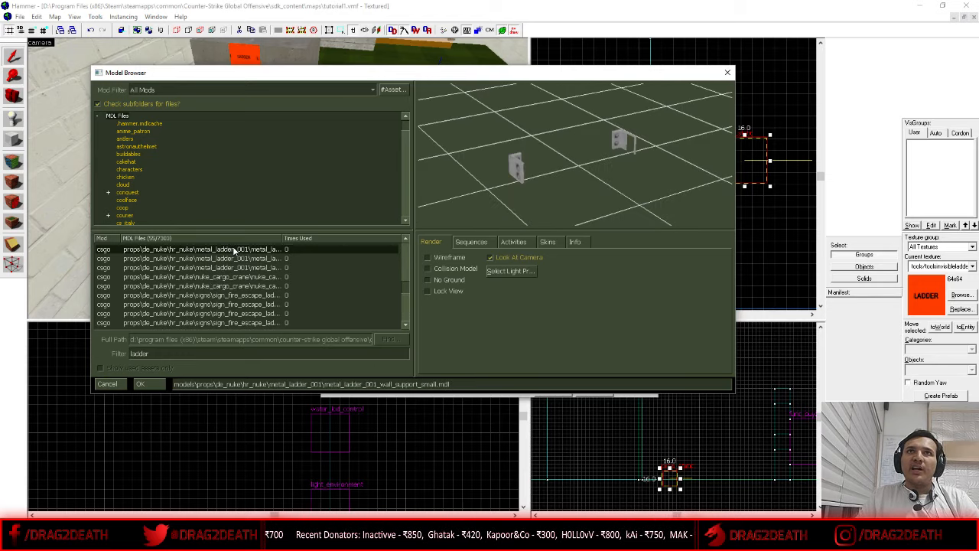
key("Up")
key("Up")
key("Up")
key("Up")
key("Up")
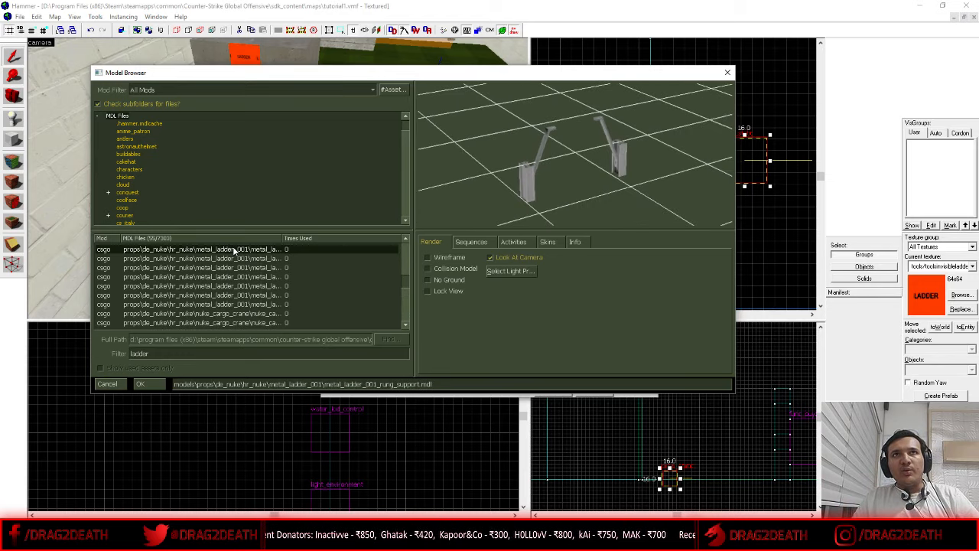
key("Up")
key("Up")
key("Up")
key("Up")
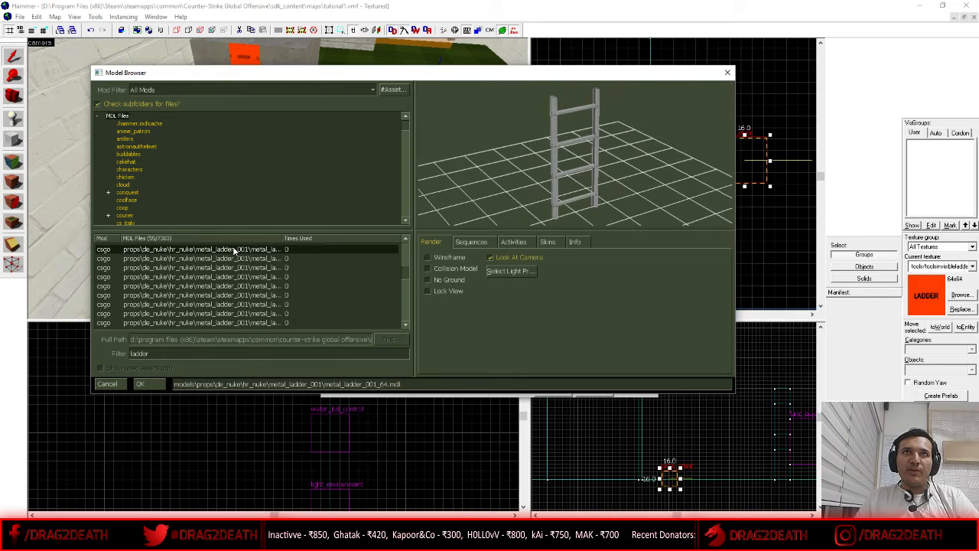
key("Up")
key("Up")
key("Up")
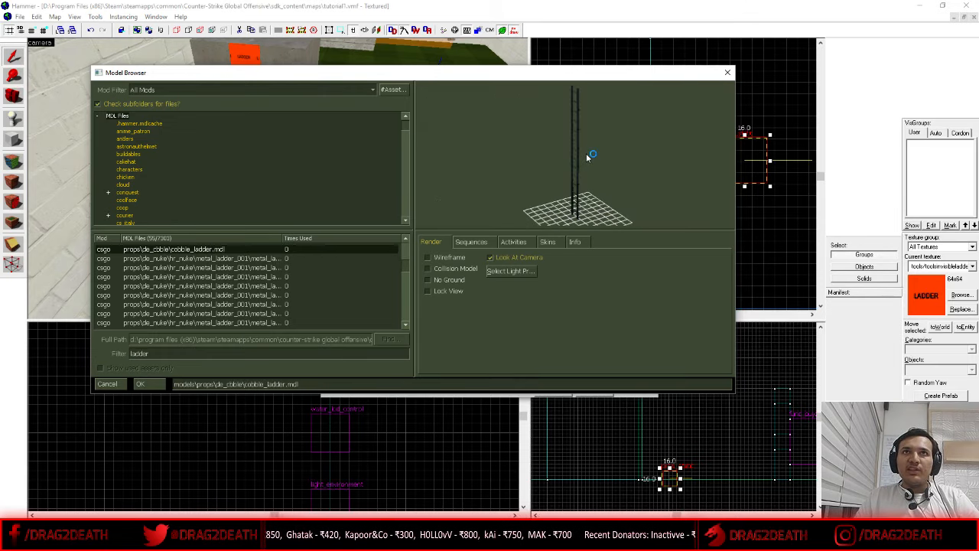
Assign props/cs_office/ladder01.mdl as the prop's world model and apply it
key("Up")
key("Up")
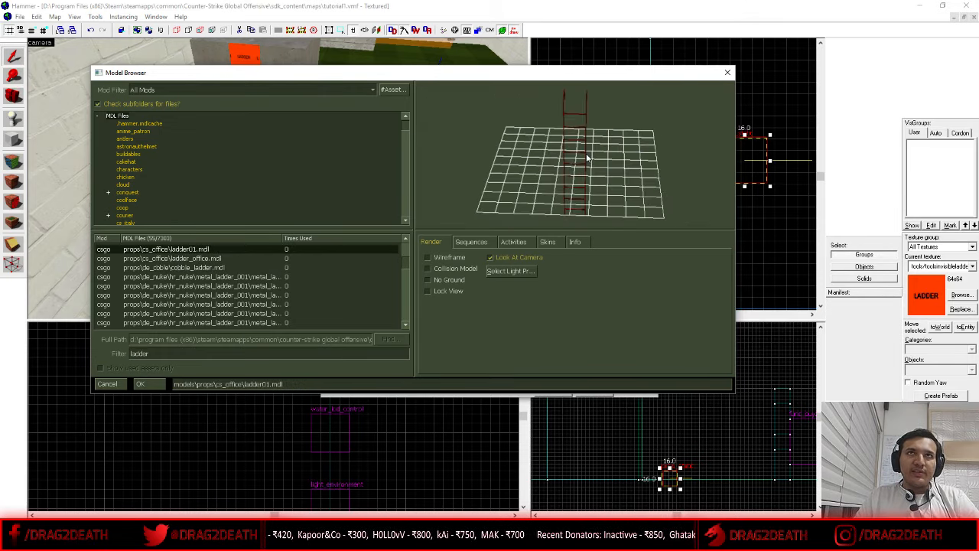
key("Up")
key("Down")
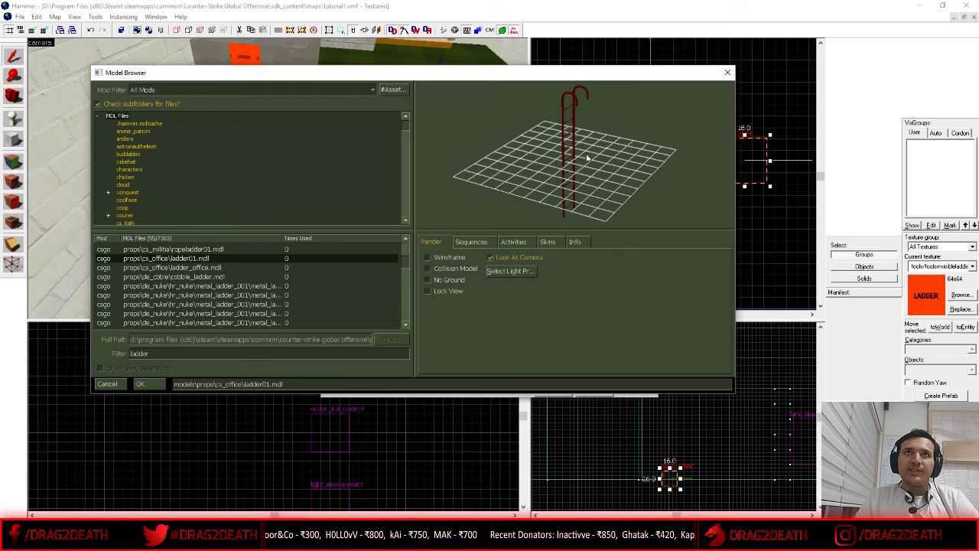
key("Return")
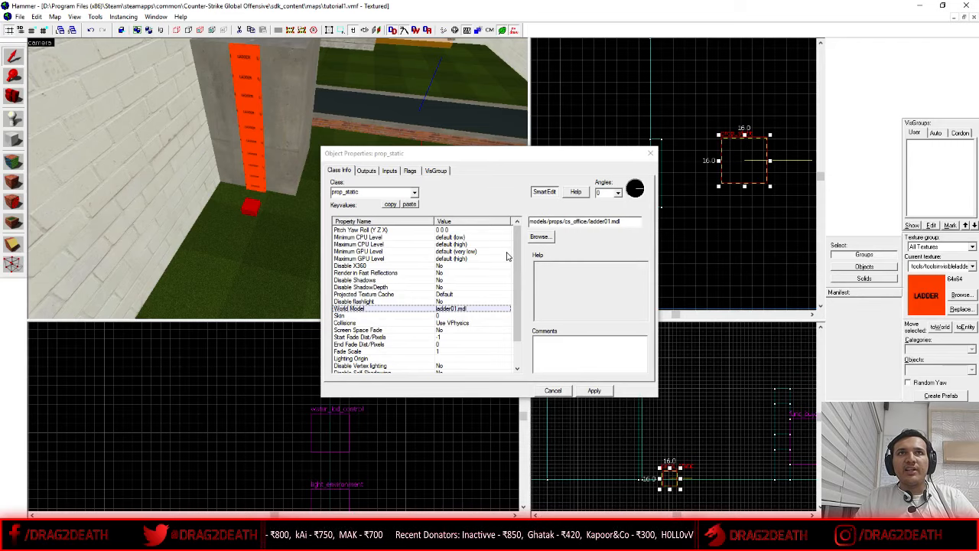
left_click(593, 391)
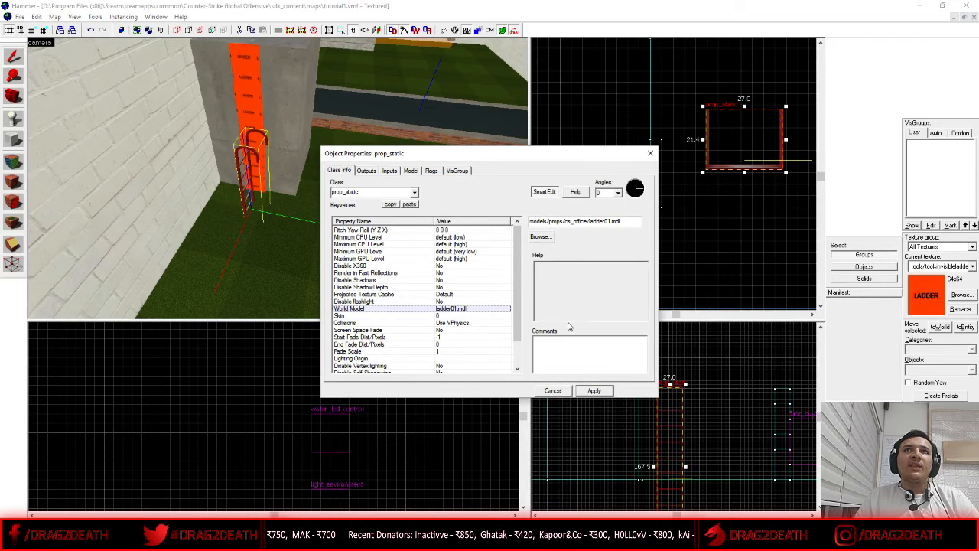
left_click(648, 155)
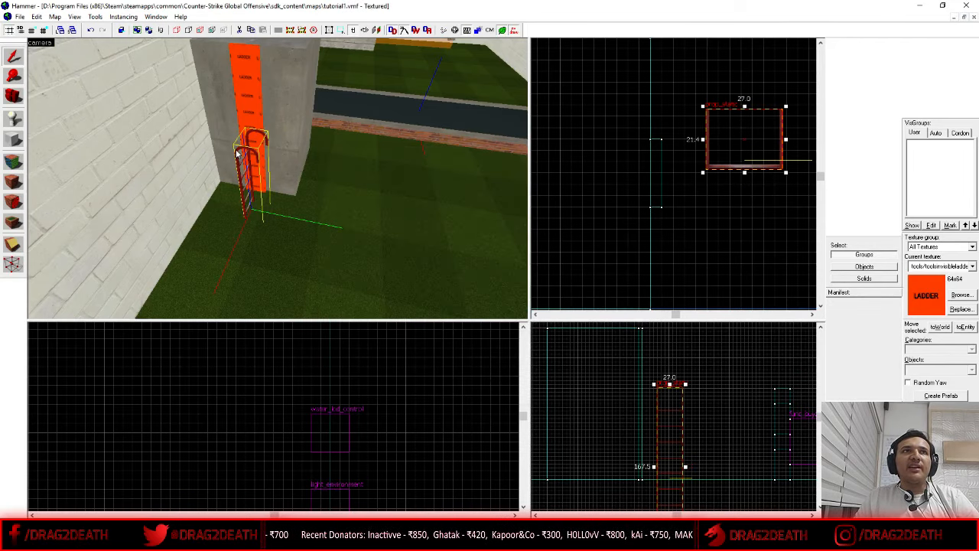
Raise the ladder prop to stand on the grass beside the block and try rotating it from above
scroll(666, 485, "down", 2)
left_click_drag(667, 425, 663, 387)
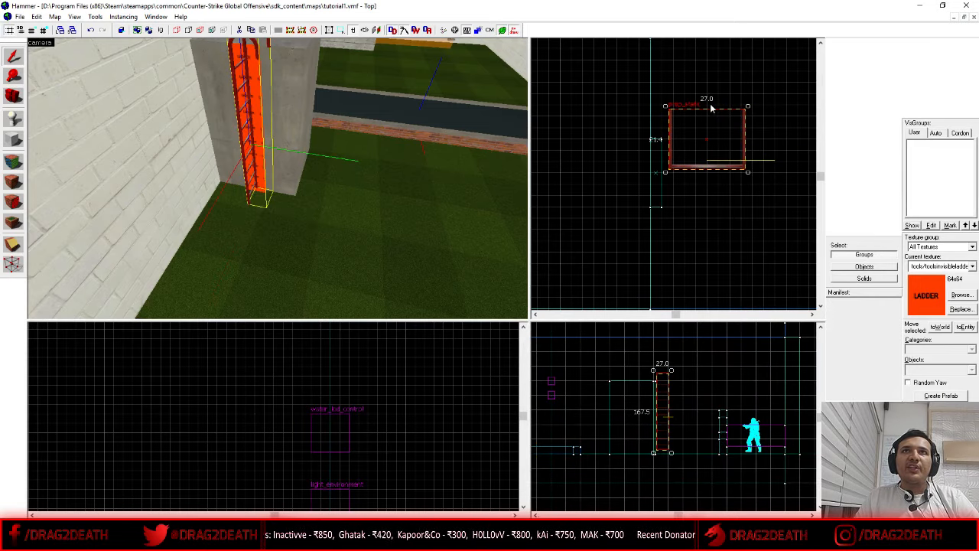
mouse_move(666, 107)
left_mouse_down()
mouse_move(655, 139)
mouse_move(674, 181)
left_mouse_up()
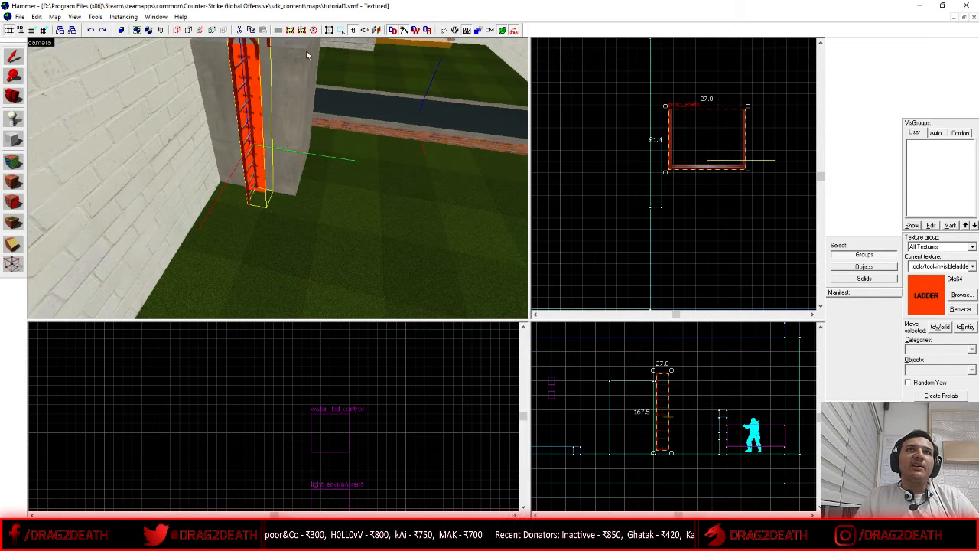
Check the 15 degree rotation default in Hammer's 2D view options
left_click(95, 16)
left_click(145, 262)
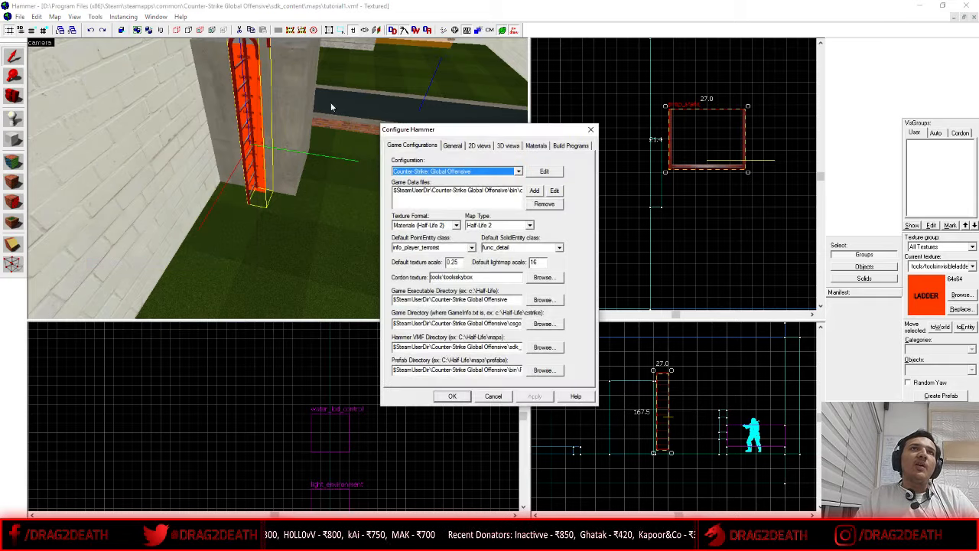
left_click(481, 146)
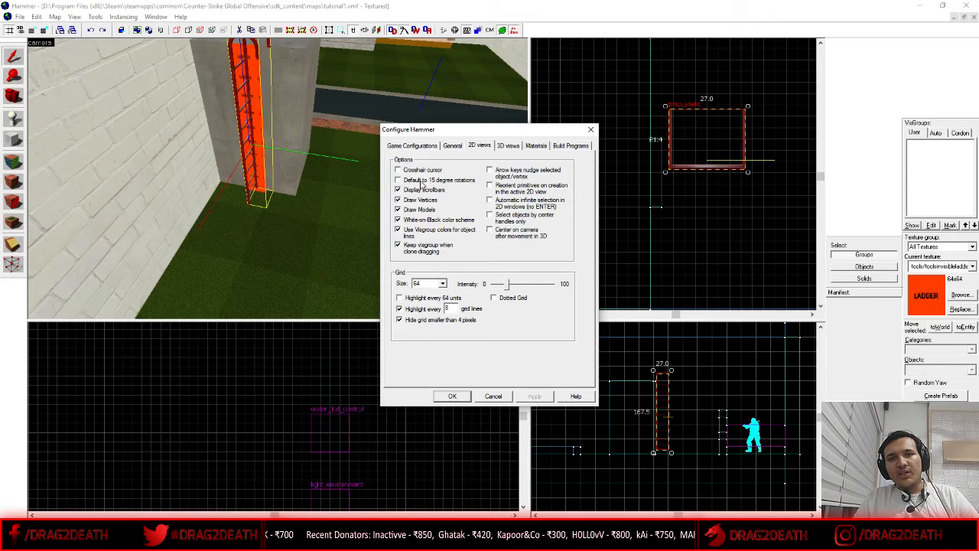
left_click(705, 152)
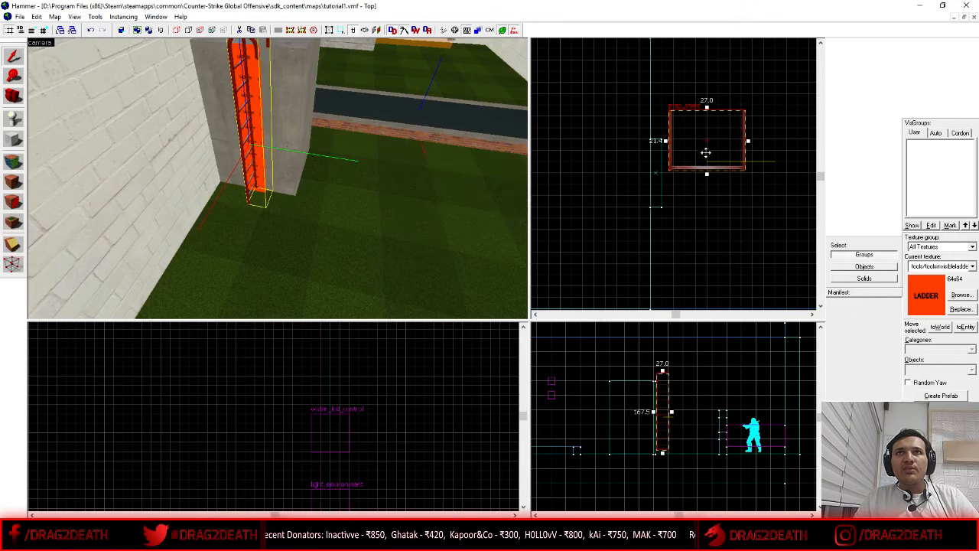
Select the ladder prop beside the block and try to rotate it in the top view
left_click(655, 130)
left_click(243, 113)
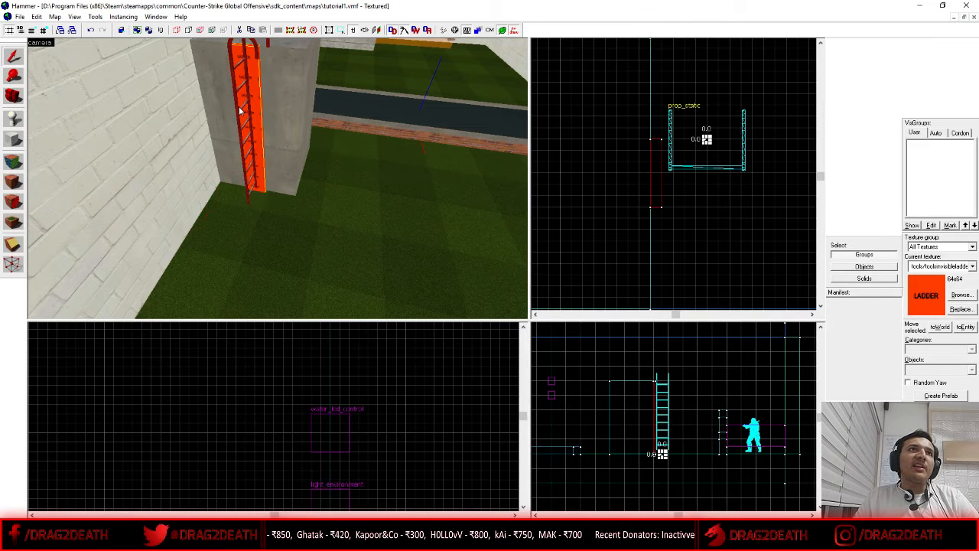
left_click(237, 96)
key("Escape")
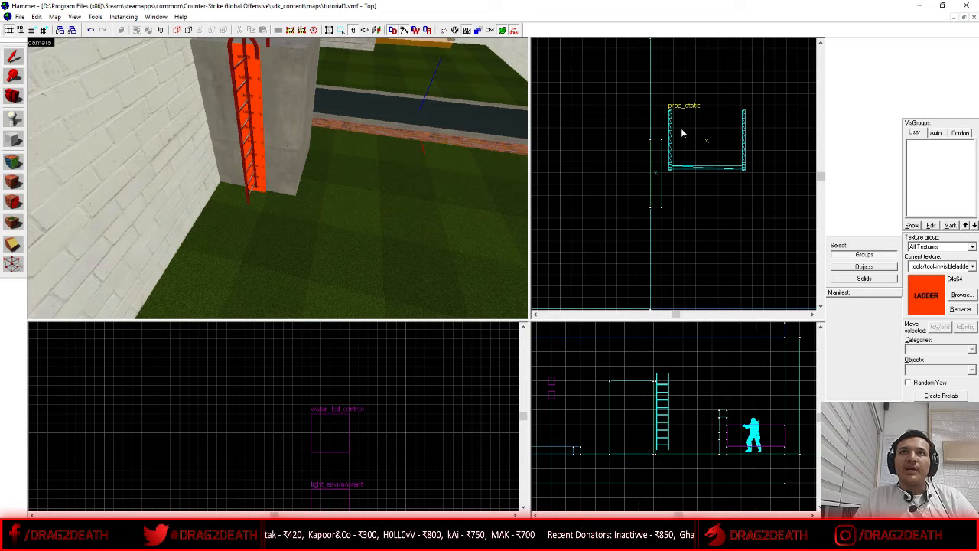
left_click(235, 85)
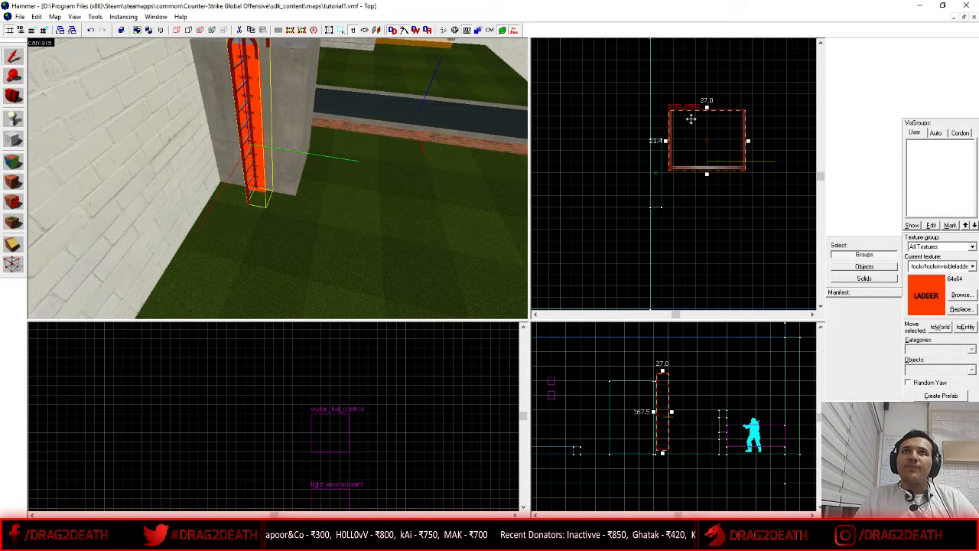
left_click_drag(667, 111, 653, 199)
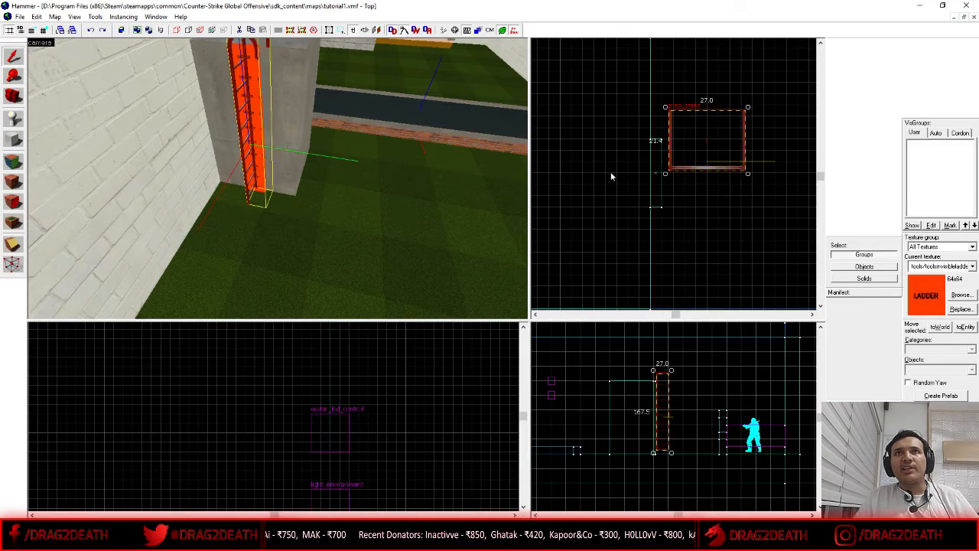
Review the 15 degree rotation setting in the 2D view options and close the configuration
left_click(91, 18)
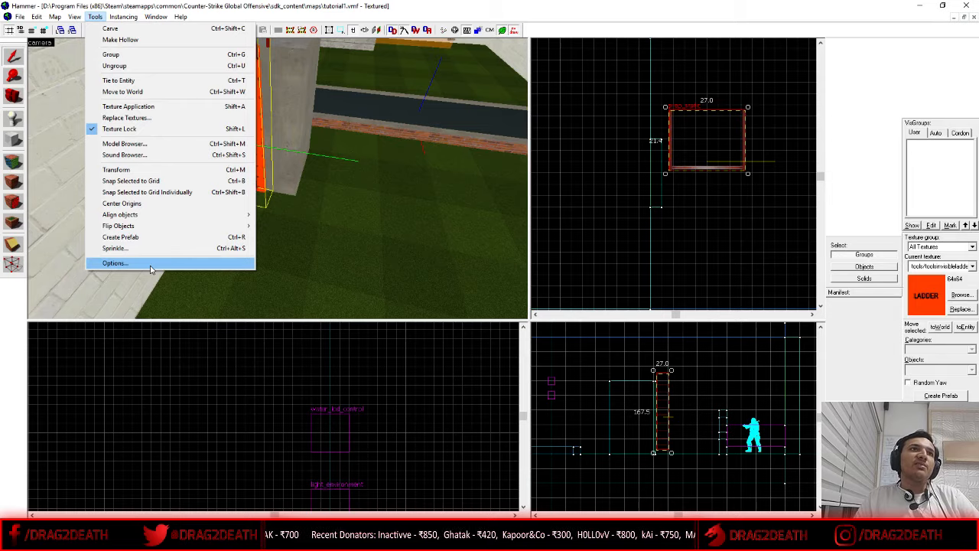
left_click(176, 263)
left_click(478, 145)
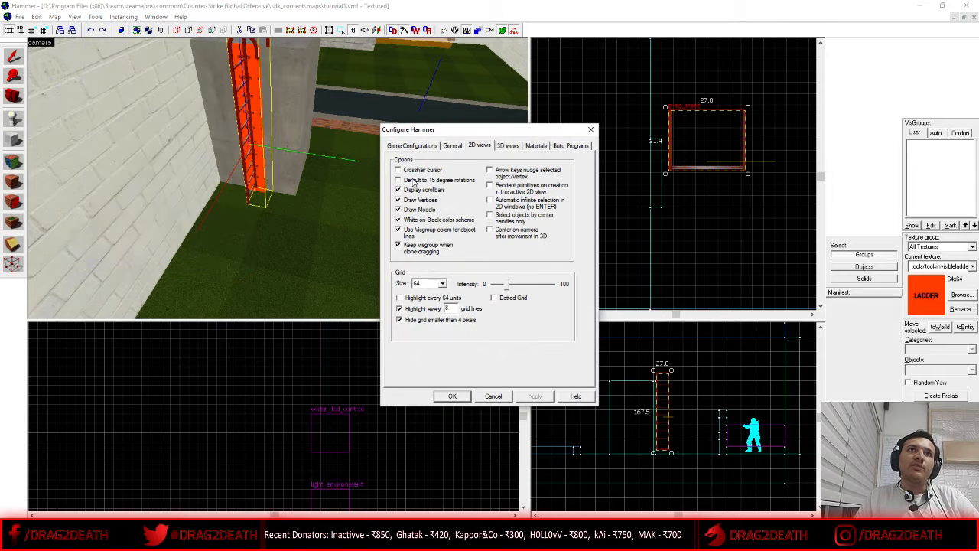
left_click(459, 397)
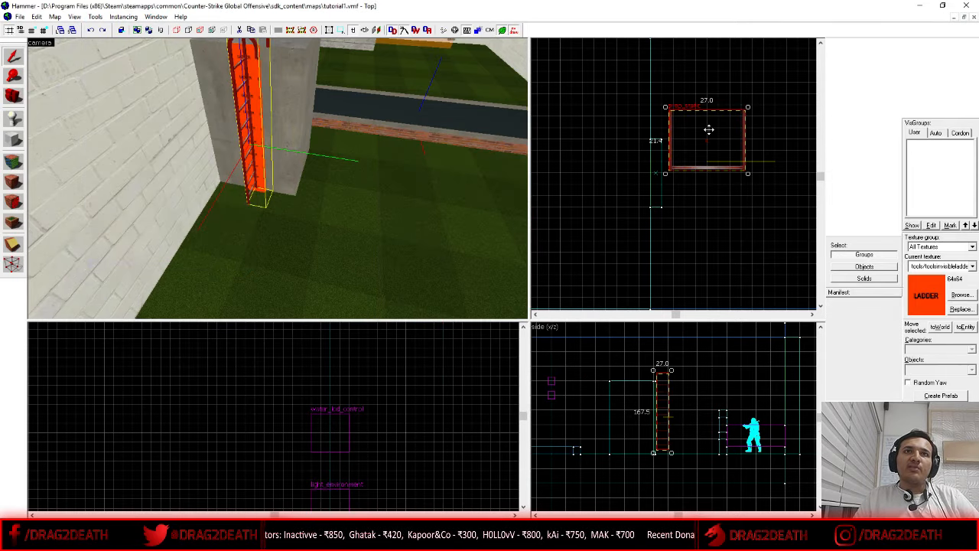
Rotate the ladder prop 90 degrees in the top view so its rungs run parallel to the invisible ladder's face
left_click(686, 124)
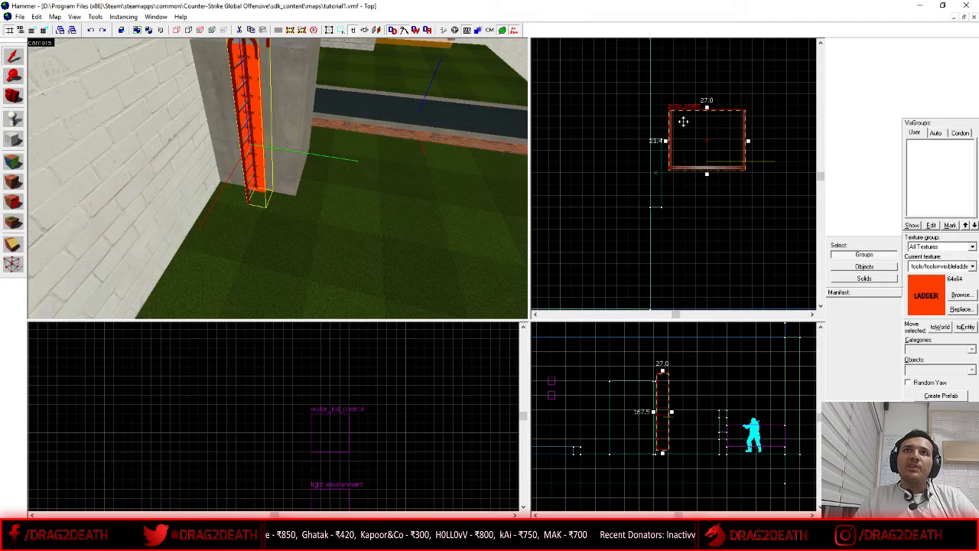
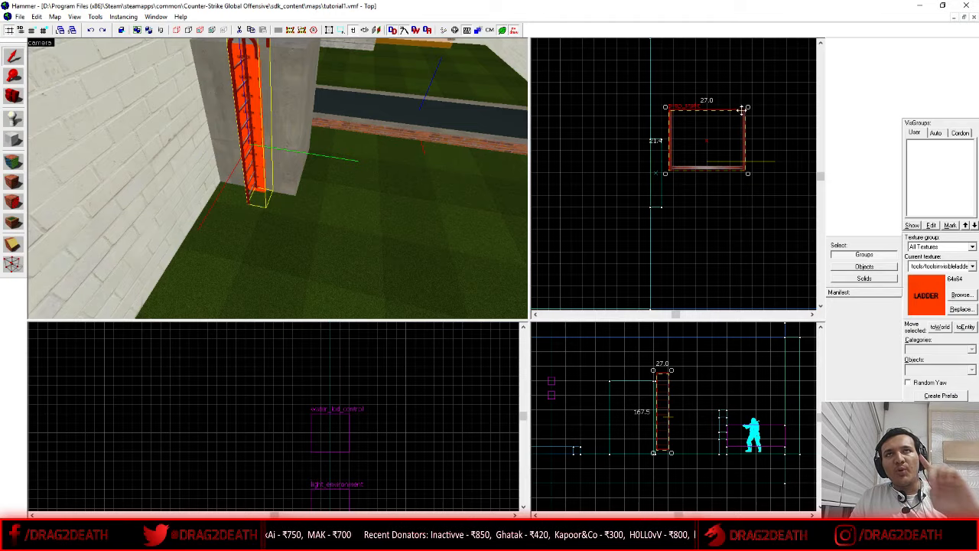
left_click(667, 108)
left_click_drag(662, 111, 666, 193)
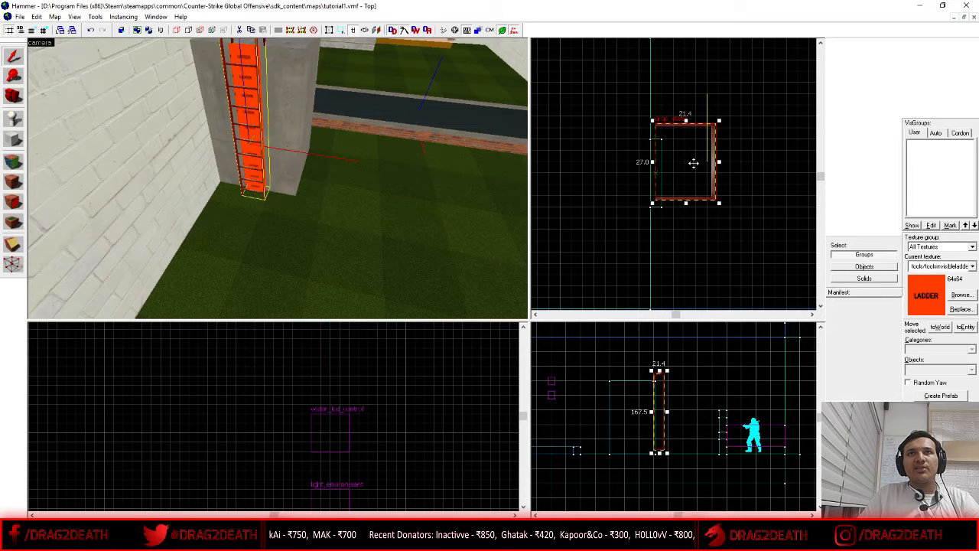
Try moving the ladder prop away from the block, and undo that move
scroll(498, 207, "down", 2)
scroll(728, 170, "up", 2)
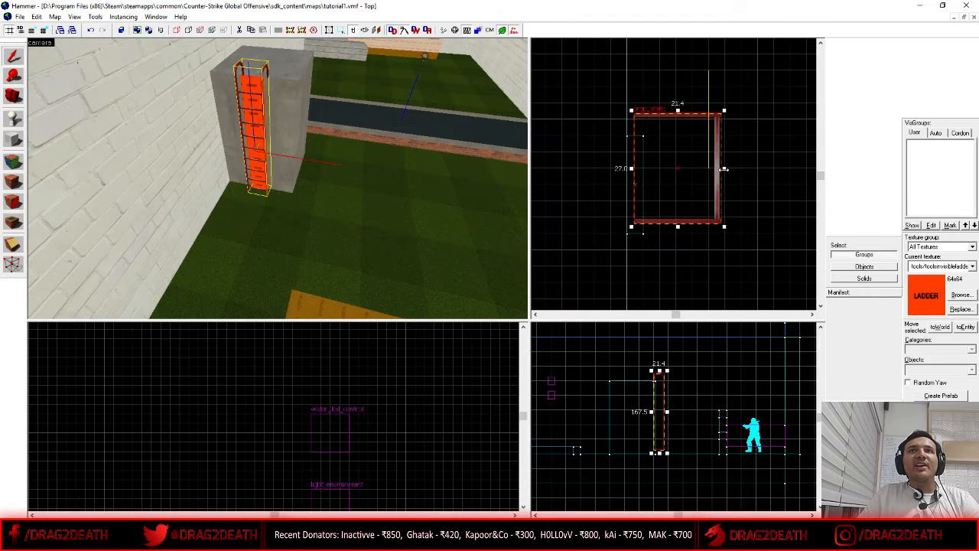
mouse_move(725, 169)
left_mouse_down()
mouse_move(811, 169)
mouse_move(543, 168)
mouse_move(732, 176)
mouse_move(747, 194)
mouse_move(782, 197)
left_mouse_up()
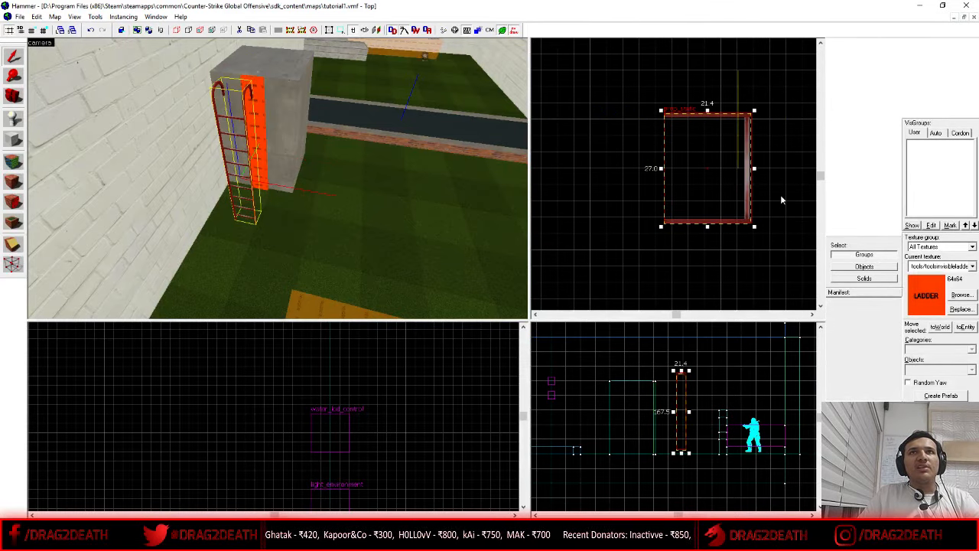
key("ctrl+z")
Center the ladder prop on the invisible ladder brush in the top view, keeping its hooks over the block's edge
scroll(749, 146, "down", 1)
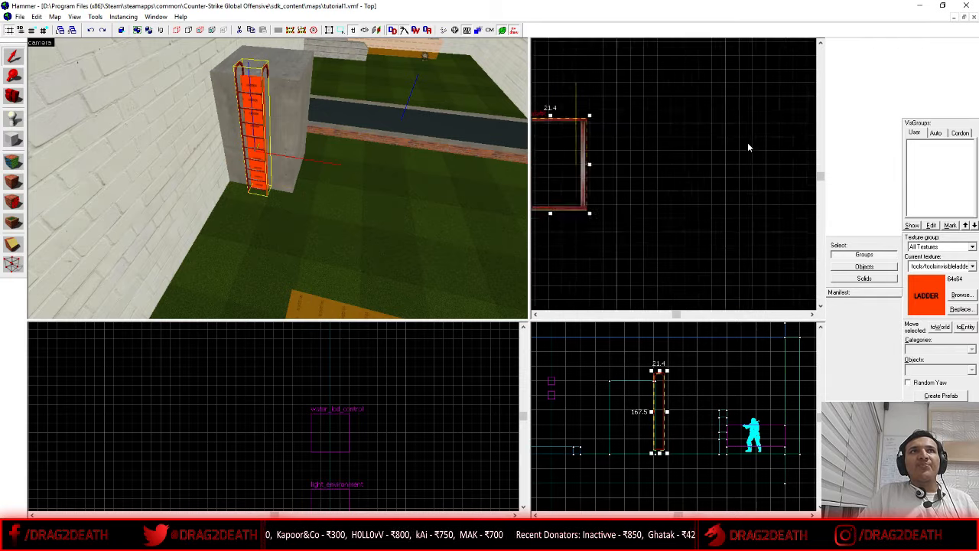
scroll(748, 144, "down", 2)
scroll(586, 144, "up", 6)
scroll(667, 129, "down", 6)
scroll(606, 157, "up", 5)
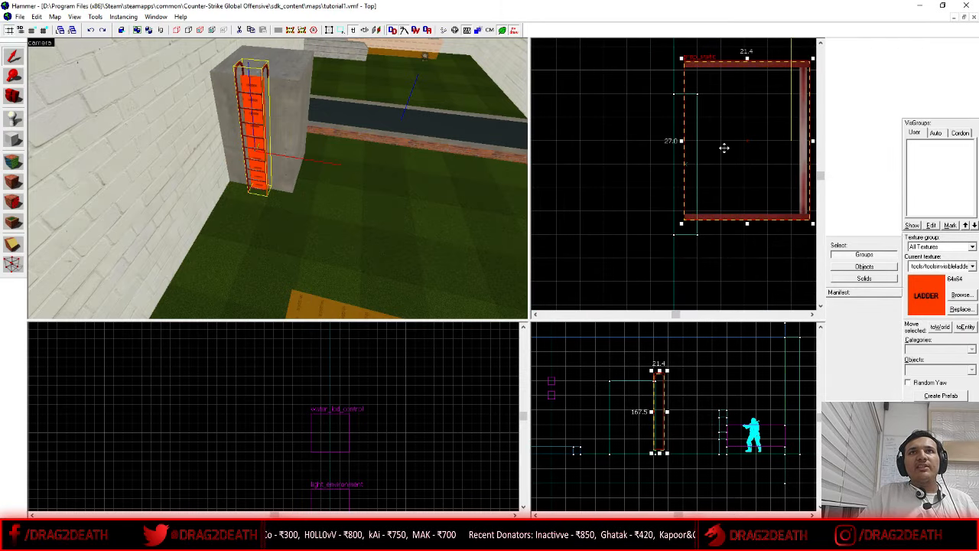
left_click_drag(724, 148, 668, 174)
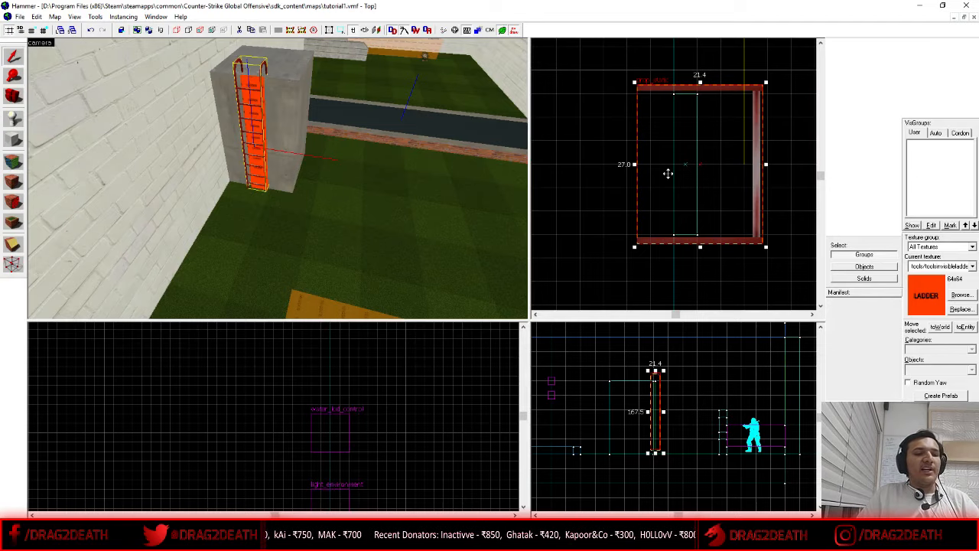
Switch to a finer grid and shift the ladder prop slightly closer to the block in the side view
scroll(666, 387, "up", 5)
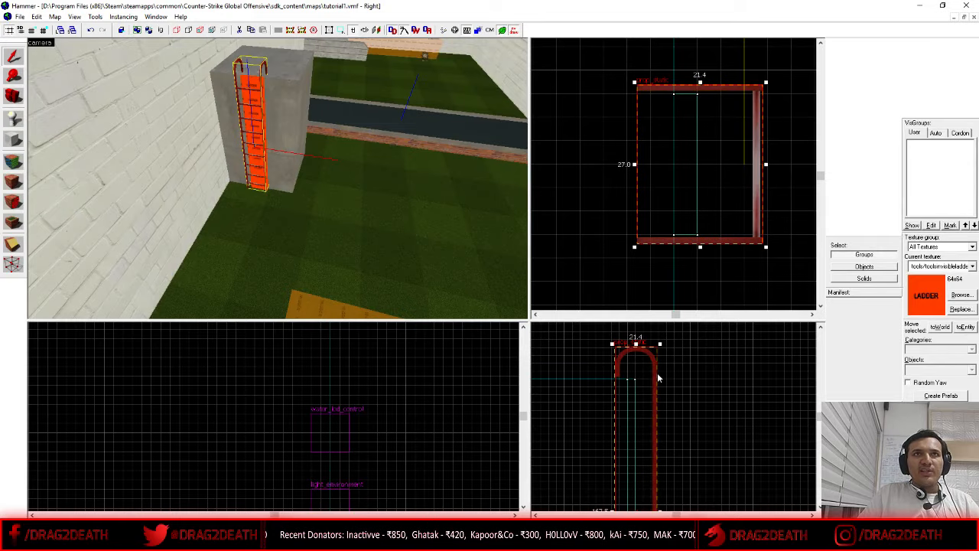
key("[")
scroll(624, 376, "up", 6)
scroll(616, 375, "up", 5)
left_click_drag(613, 377, 582, 378)
Examine the ladder prop's hooks at the block's top and its base near the grass in the 3D view
scroll(648, 373, "down", 7)
key("z")
key("w")
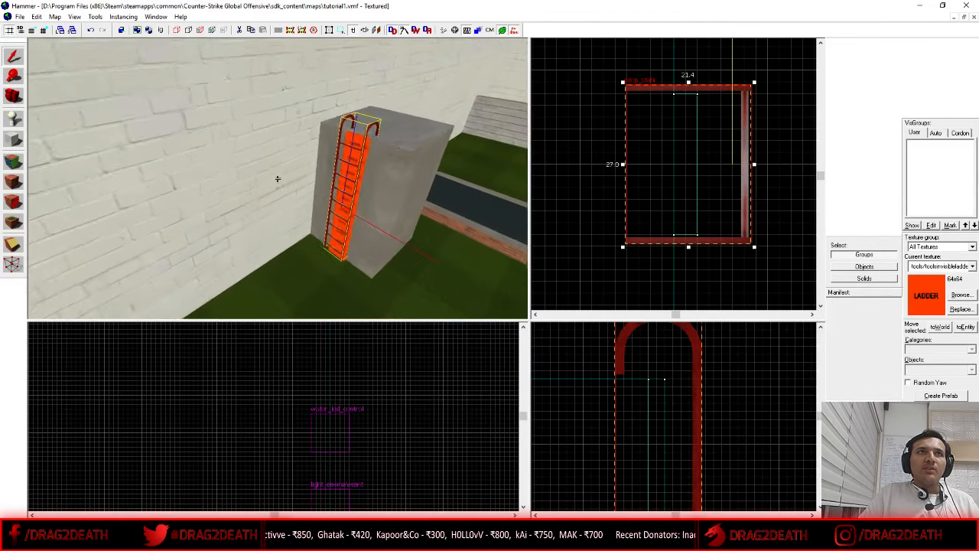
key("s")
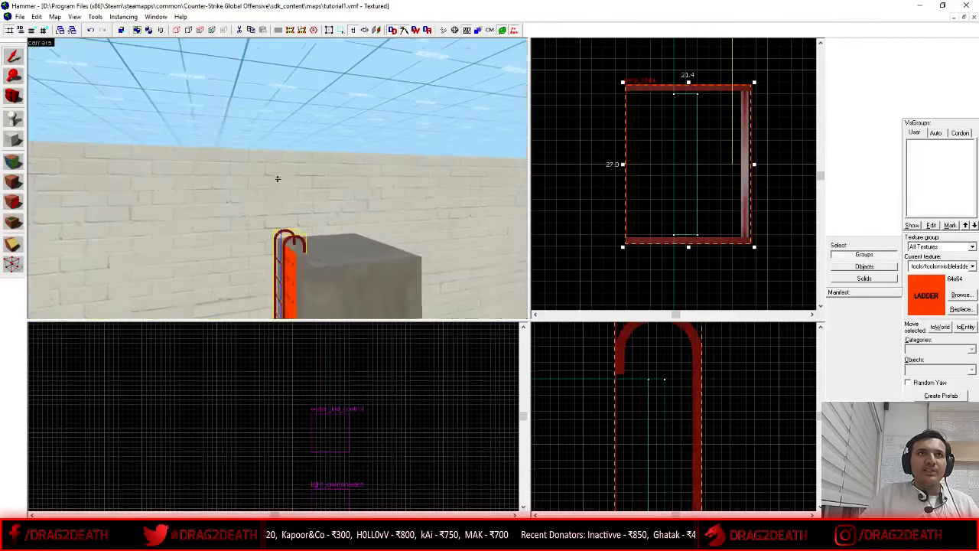
key("w")
key("z")
key("z")
key("s")
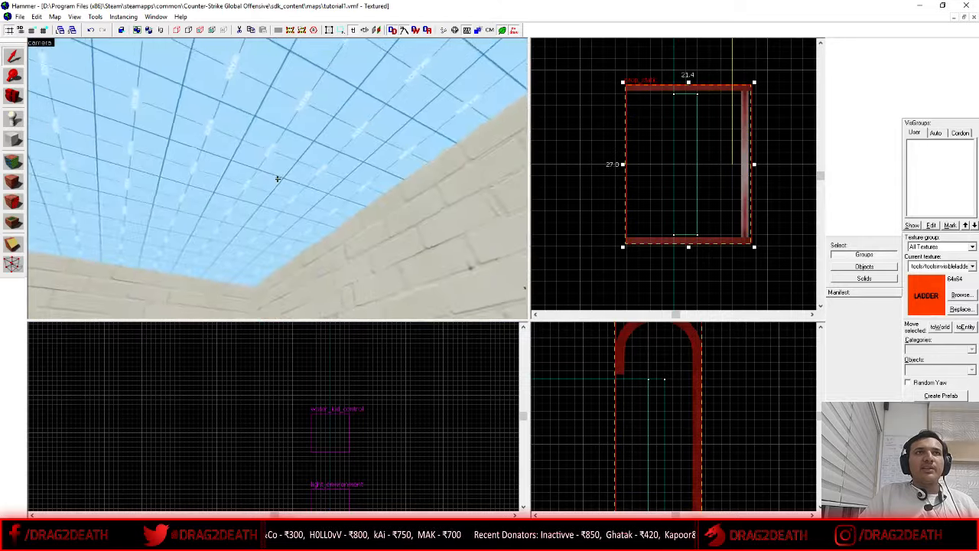
key("w")
key("w")
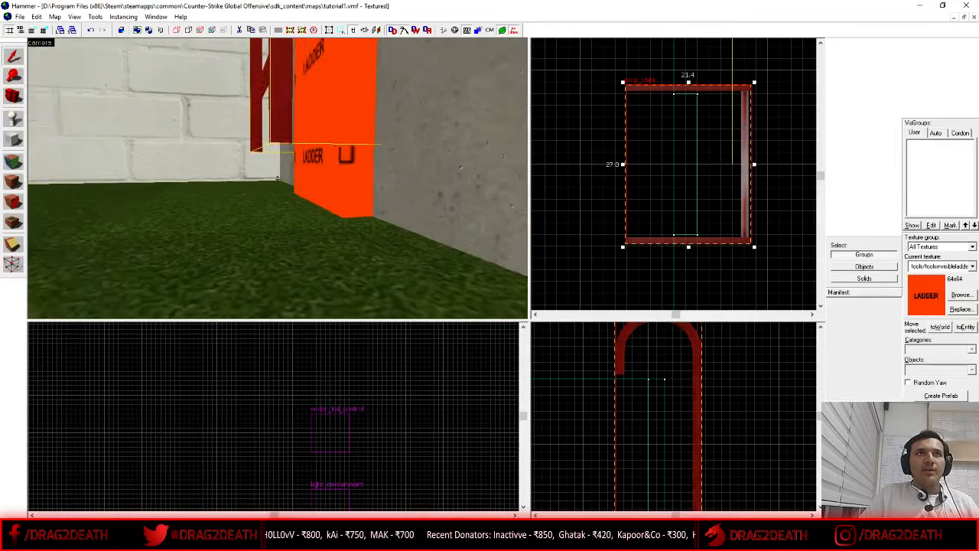
key("w")
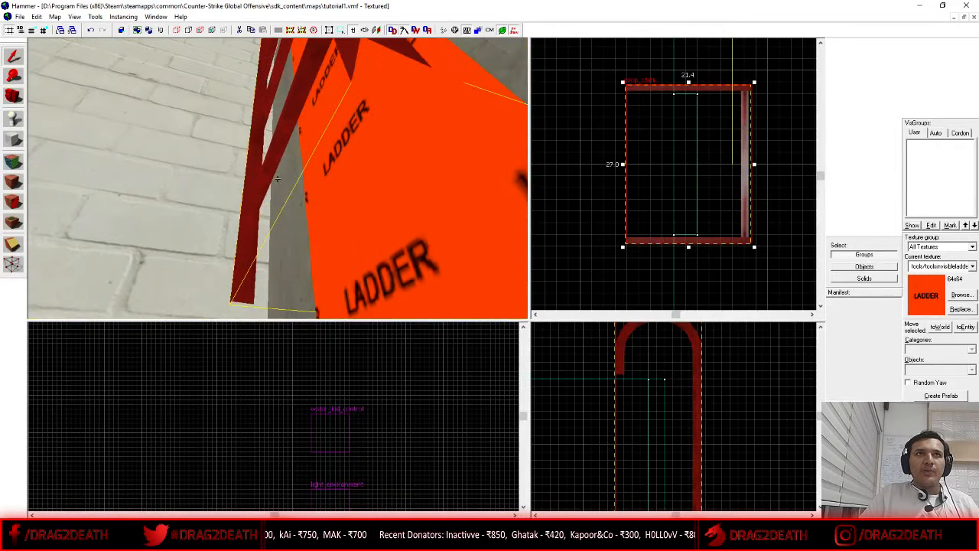
key("s")
key("z")
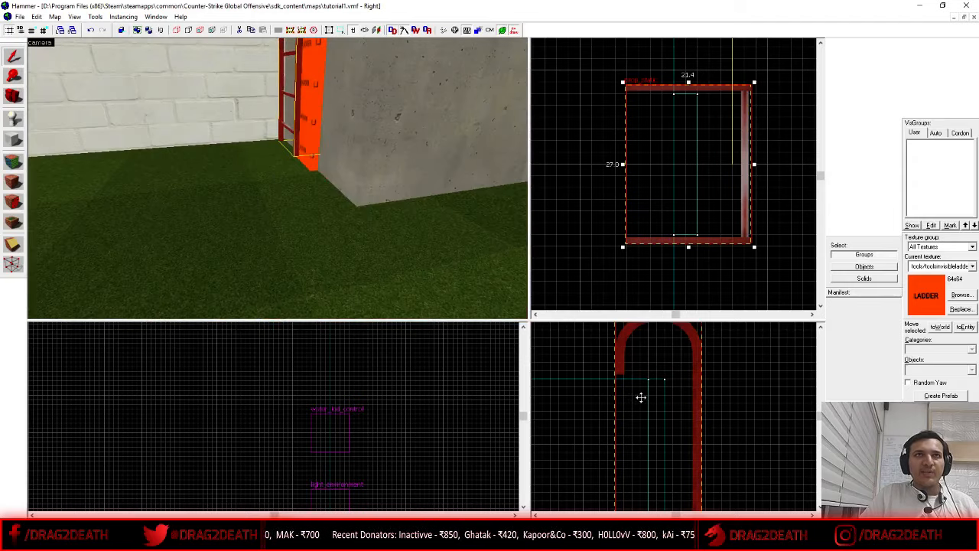
Lower the ladder prop in the side view until its base meets the ground, and refine the grid further
scroll(643, 413, "down", 5)
scroll(654, 461, "up", 3)
scroll(638, 441, "up", 6)
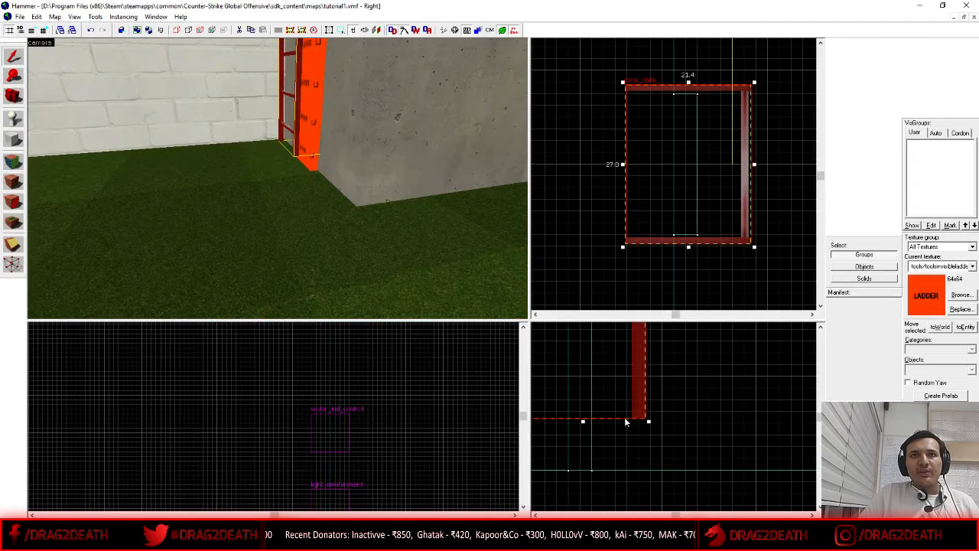
left_click_drag(633, 408, 633, 459)
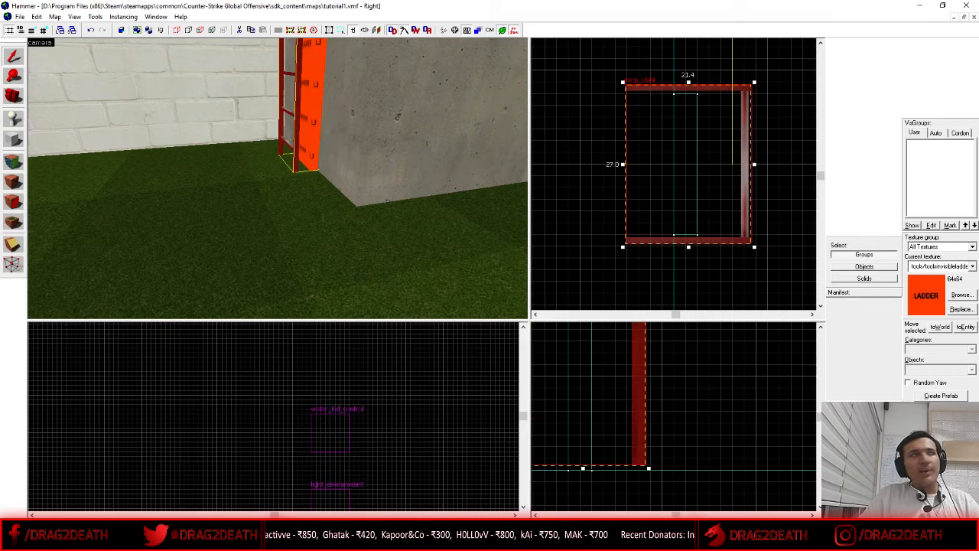
key("bracketleft")
scroll(643, 471, "up", 4)
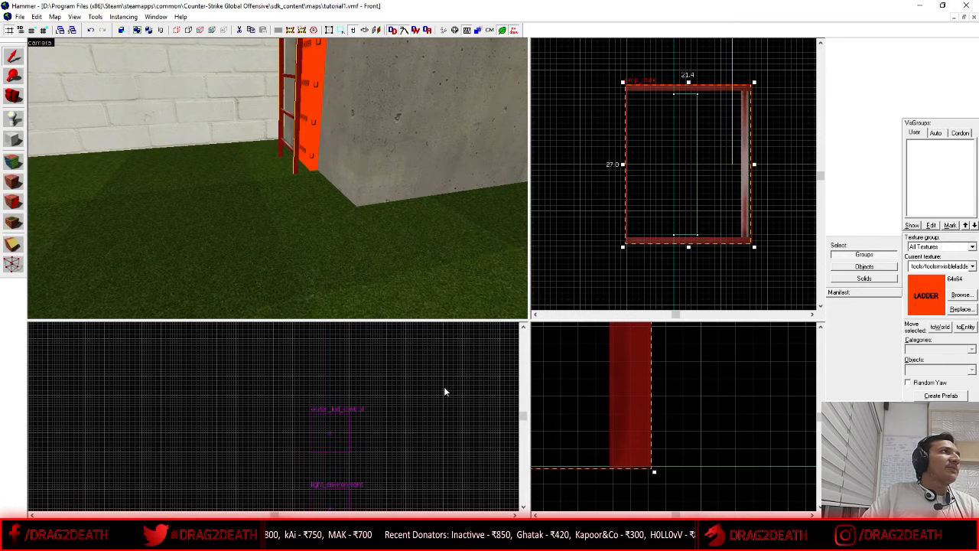
Move the ladder prop closer to the block in the top view so its rungs sit near the invisible ladder
key("z")
key("d")
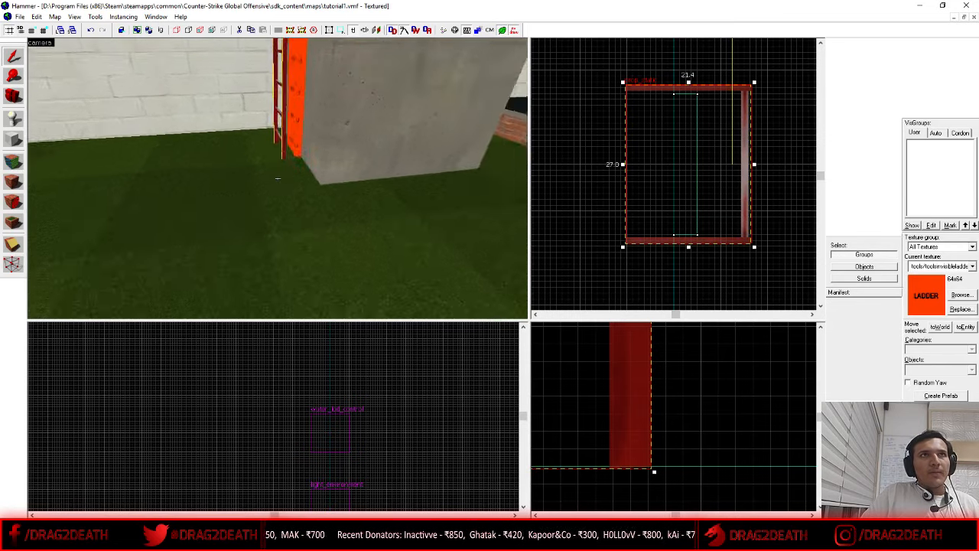
key("z")
scroll(650, 157, "down", 4)
scroll(645, 134, "up", 5)
left_click_drag(740, 188, 717, 188)
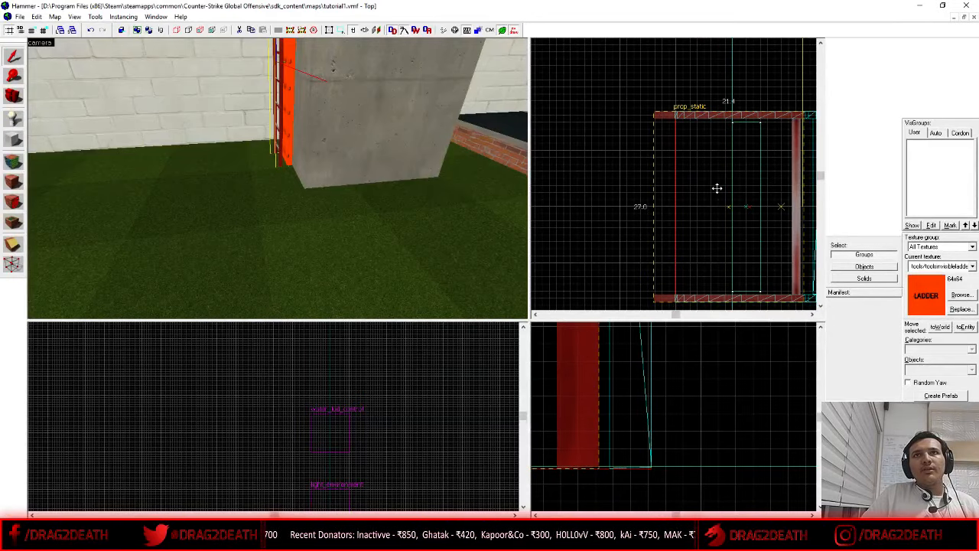
Raise the ladder prop in the side view until its curved hook ends rest on the block's top surface
key("z")
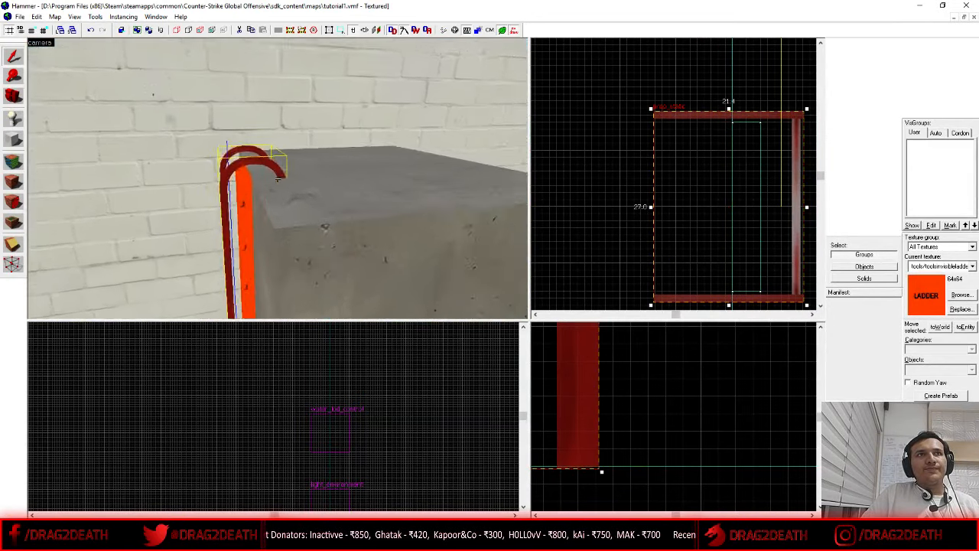
key("z")
scroll(629, 459, "down", 3)
scroll(628, 444, "down", 5)
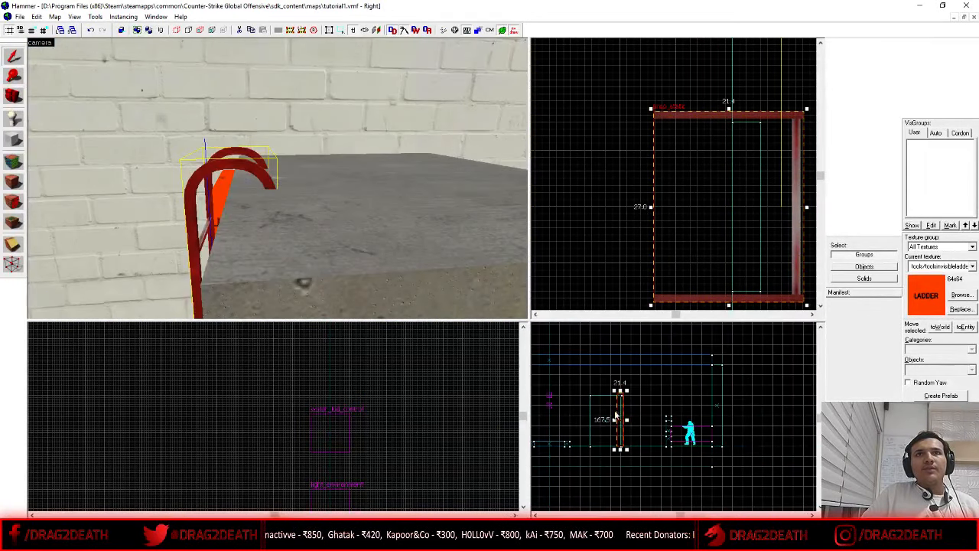
scroll(617, 390, "up", 6)
key("z")
key("w")
key("z")
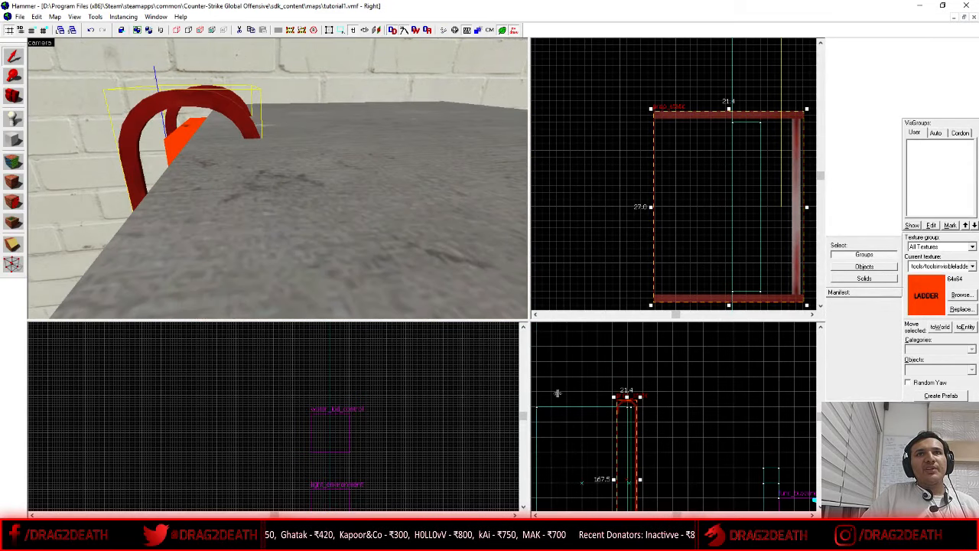
scroll(604, 406, "up", 4)
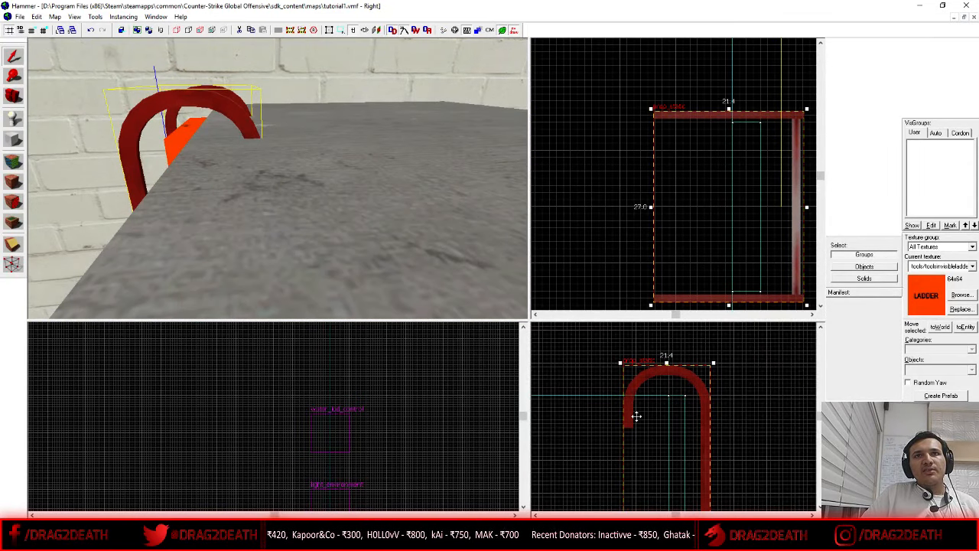
left_click_drag(637, 415, 634, 387)
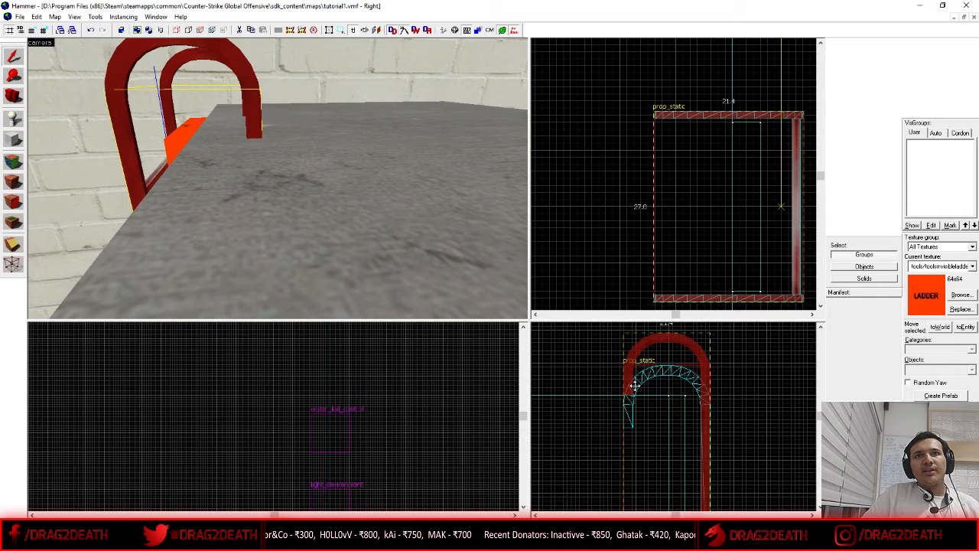
Examine how the raised ladder prop's base lines up with the grass and its hooks with the block's top
scroll(634, 387, "up", 4)
key("z")
key("w")
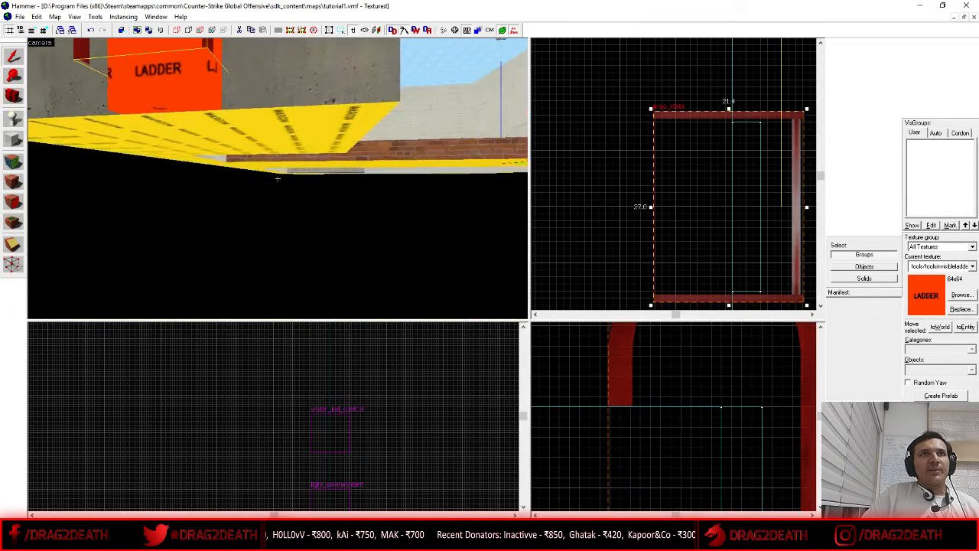
key("s")
key("z")
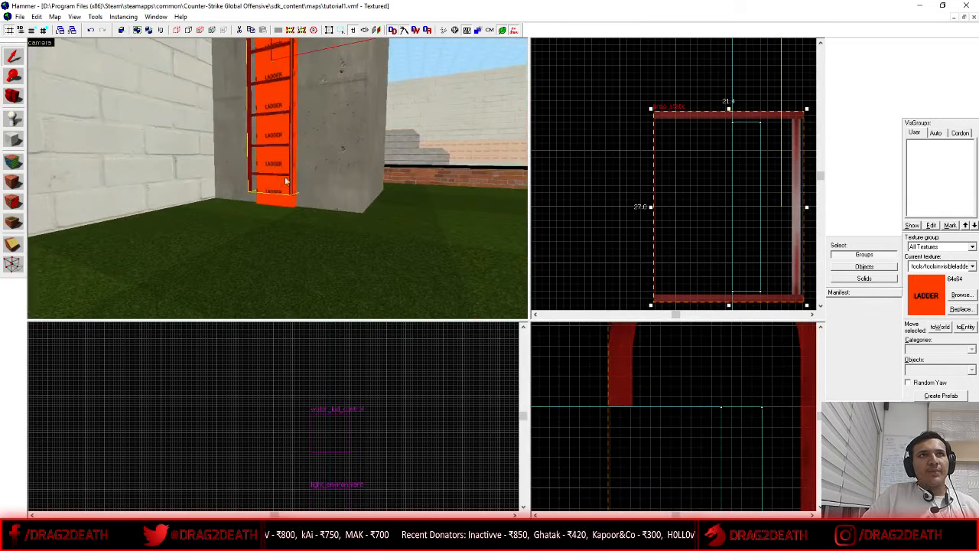
left_click(365, 140)
scroll(656, 415, "down", 5)
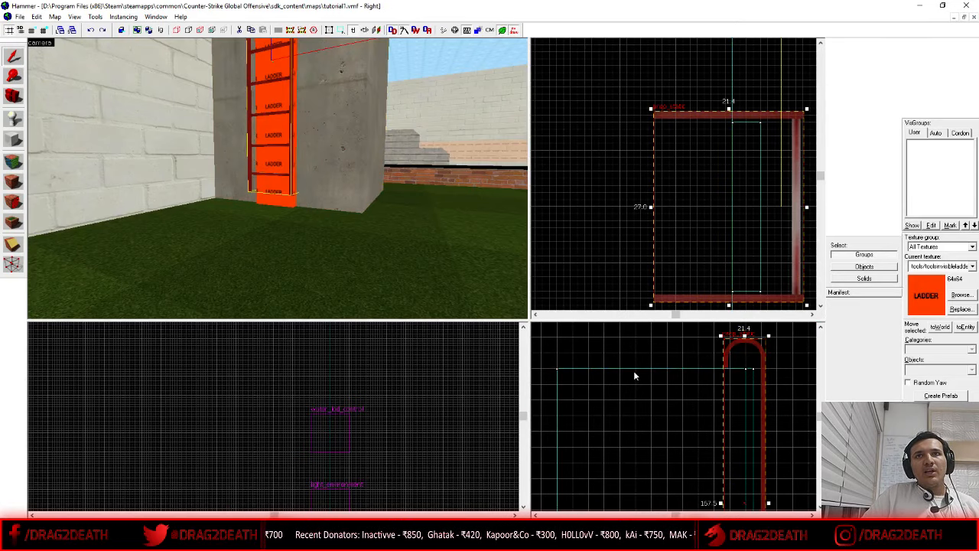
Lower the concrete block's top face in the side view until it meets the ends of the ladder prop's hooks
left_click(634, 371)
scroll(676, 352, "down", 7)
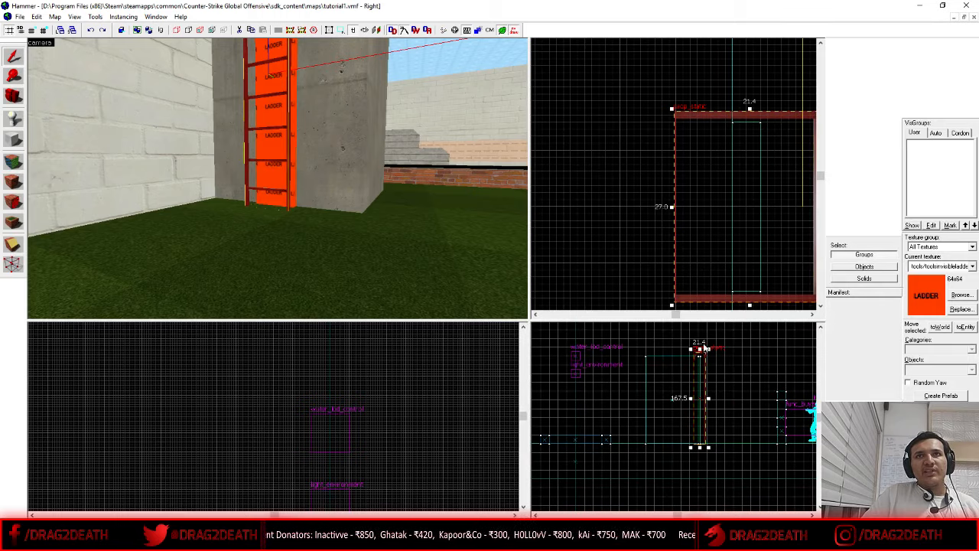
scroll(705, 350, "up", 4)
left_click(366, 207)
scroll(651, 375, "up", 2)
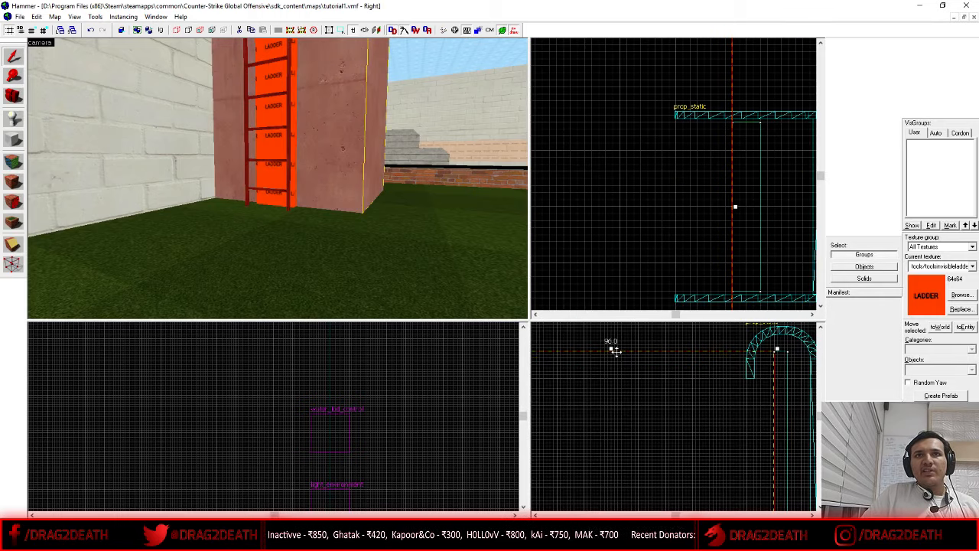
left_click_drag(611, 346, 615, 376)
key("z")
key("d")
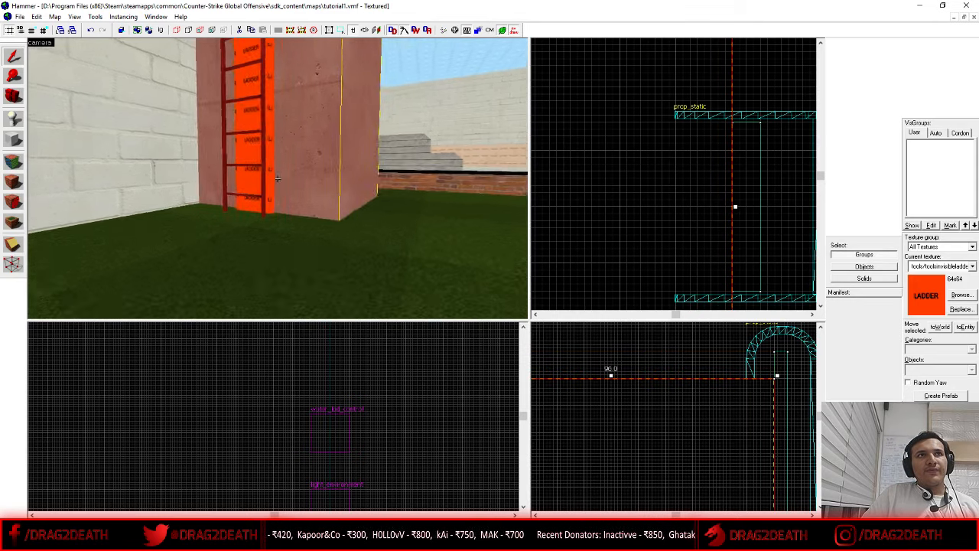
Move the ladder prop toward the block in the top view until its rungs overlap the invisible ladder, and deselect it
key("z")
left_click(301, 163)
scroll(669, 394, "down", 5)
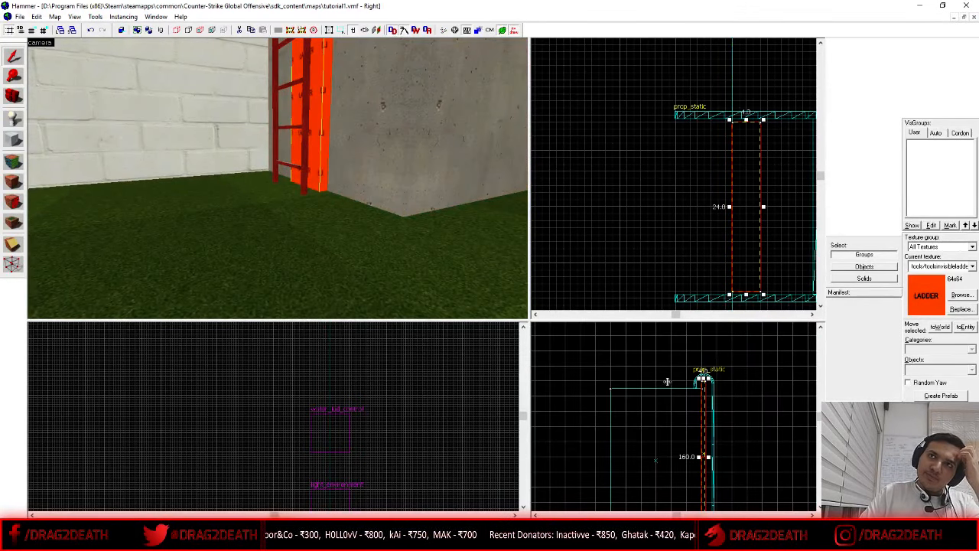
scroll(705, 396, "down", 2)
scroll(710, 499, "up", 4)
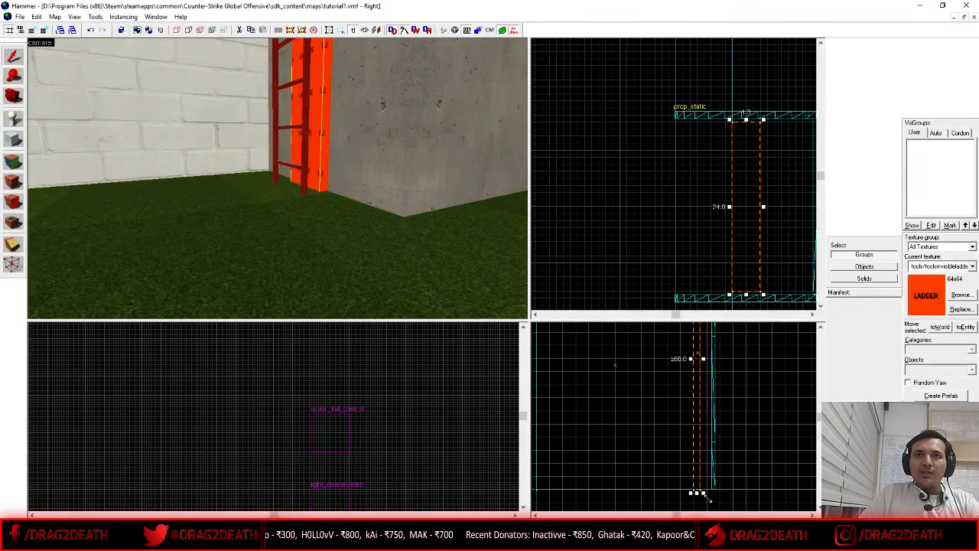
left_click(299, 174)
scroll(757, 129, "up", 3)
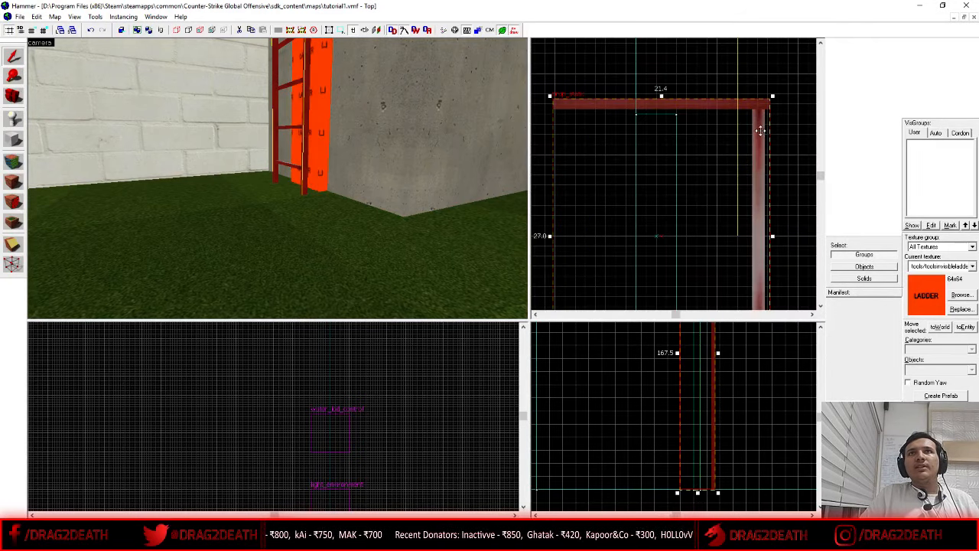
left_click_drag(760, 130, 671, 132)
key("Escape")
Widen the invisible ladder to 26 units in the top view, extending it past one side rail of the ladder prop
key("z")
key("s")
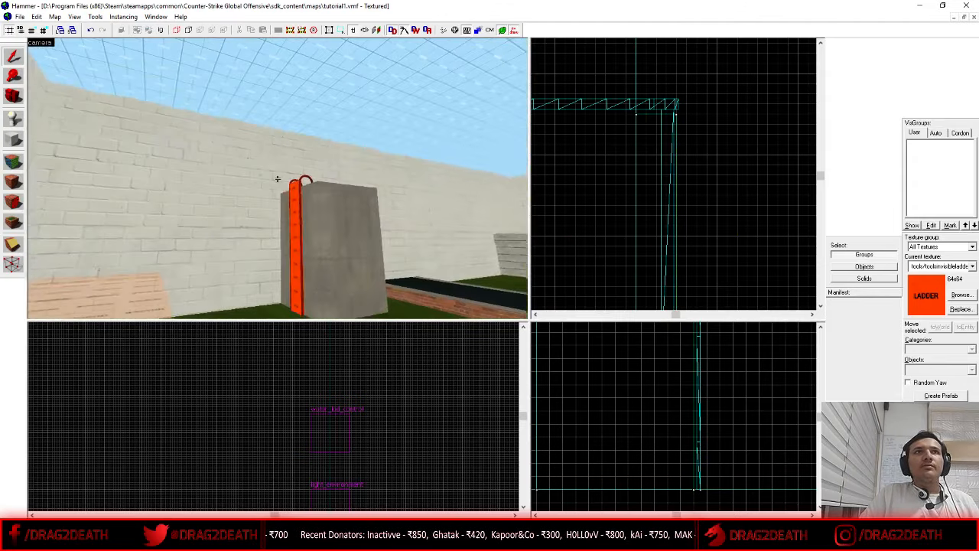
key("w")
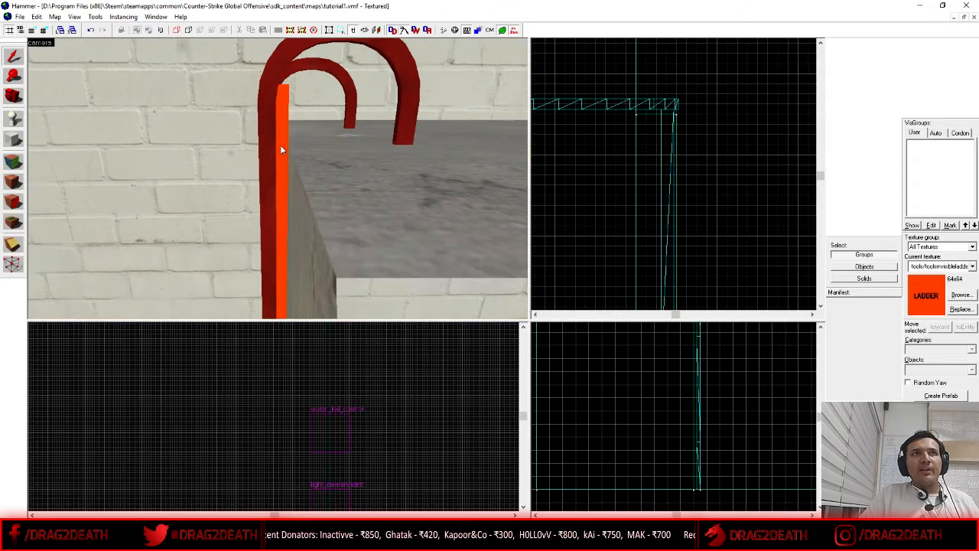
left_click(281, 147)
key("z")
key("a")
key("s")
key("z")
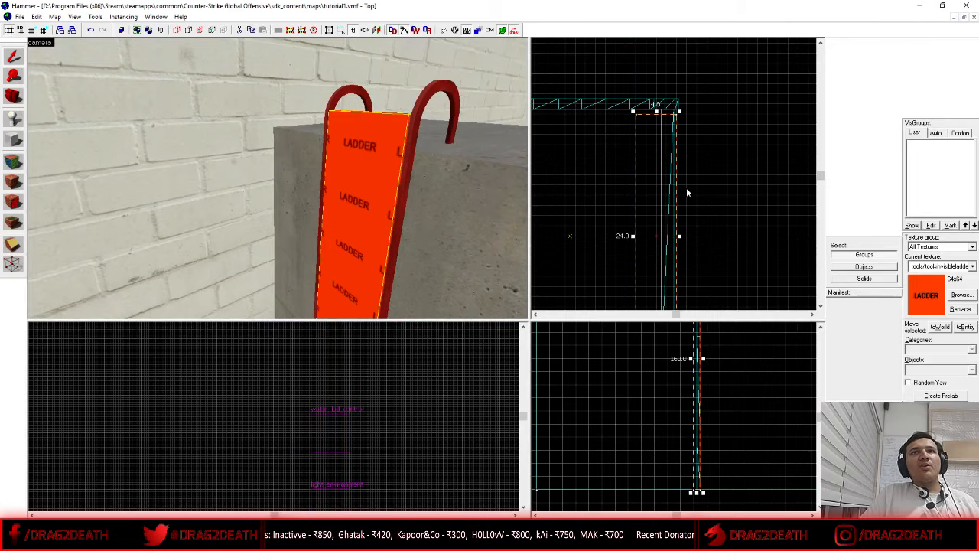
scroll(685, 175, "down", 4)
scroll(667, 118, "up", 2)
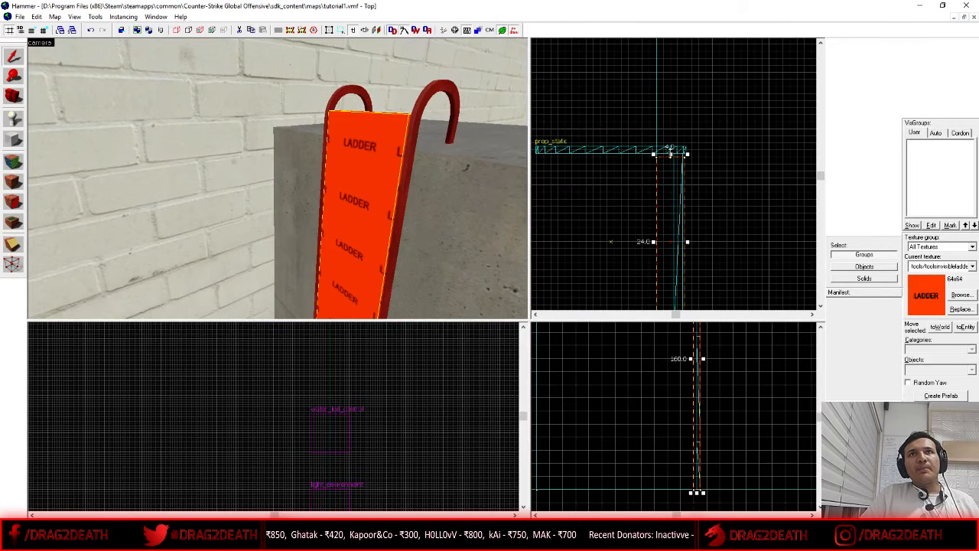
left_click_drag(671, 153, 669, 141)
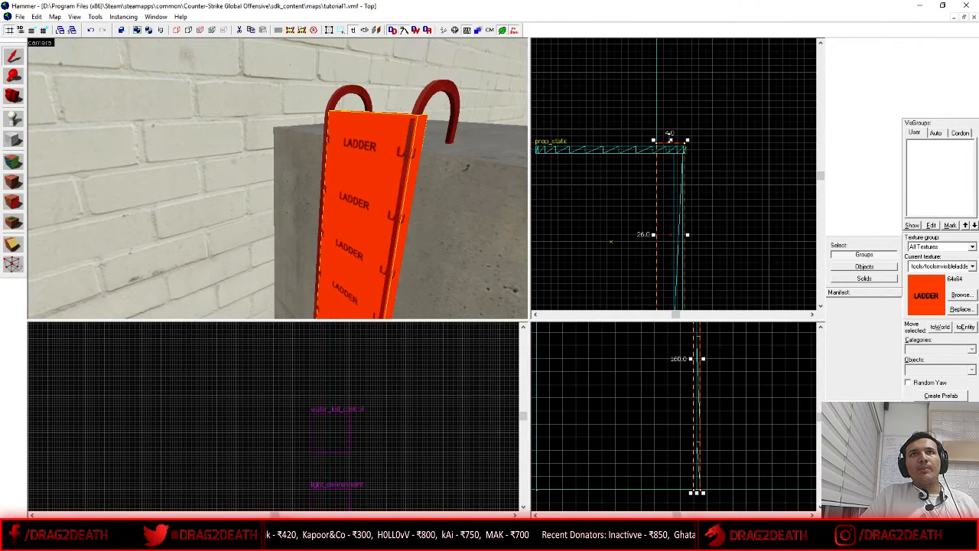
Extend the invisible ladder past the prop's other side rail and its outer face to about 28 by 5 units
scroll(688, 93, "down", 4)
scroll(687, 195, "up", 2)
left_click_drag(677, 207, 678, 217)
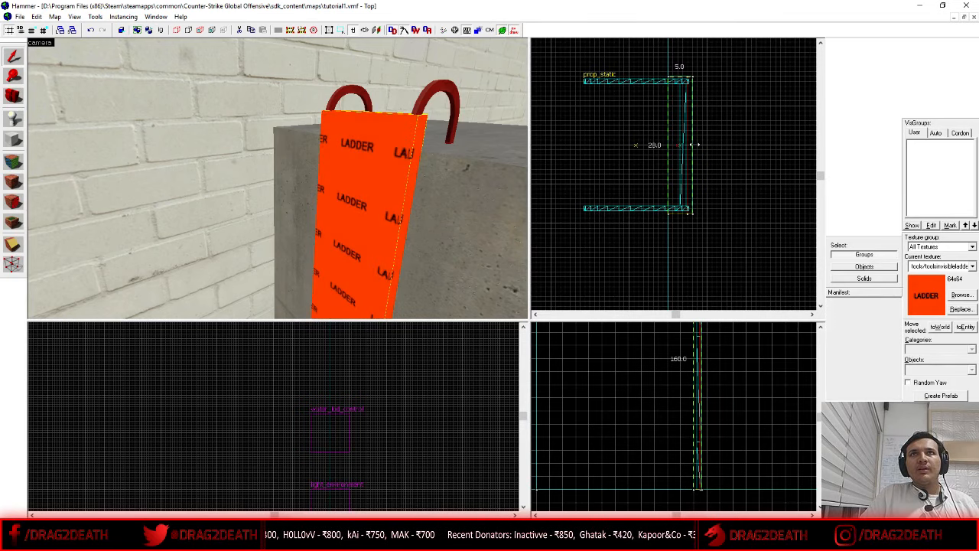
left_click(706, 193)
Examine the enlarged invisible ladder on the block and the surrounding map in the 3D view
key("z")
key("s")
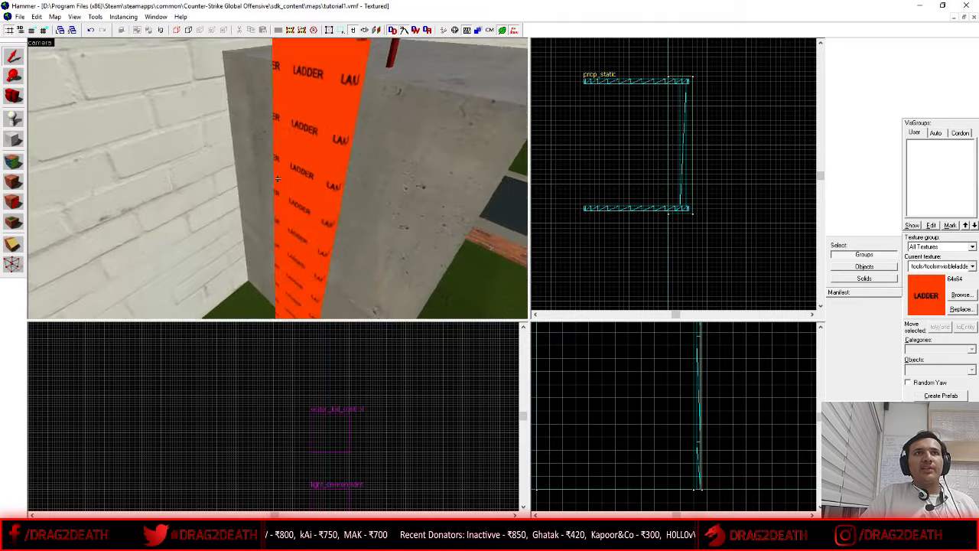
key("z")
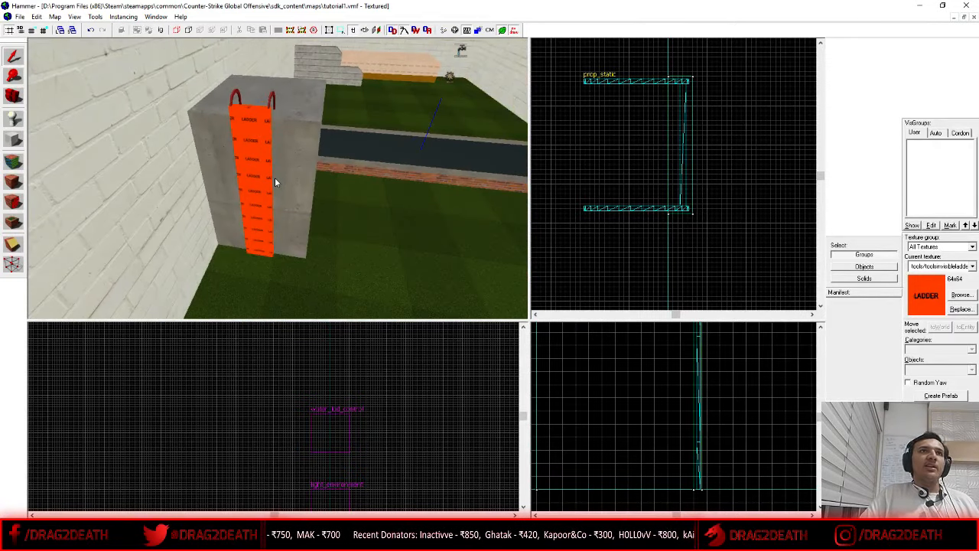
key("z")
key("s")
key("w")
key("z")
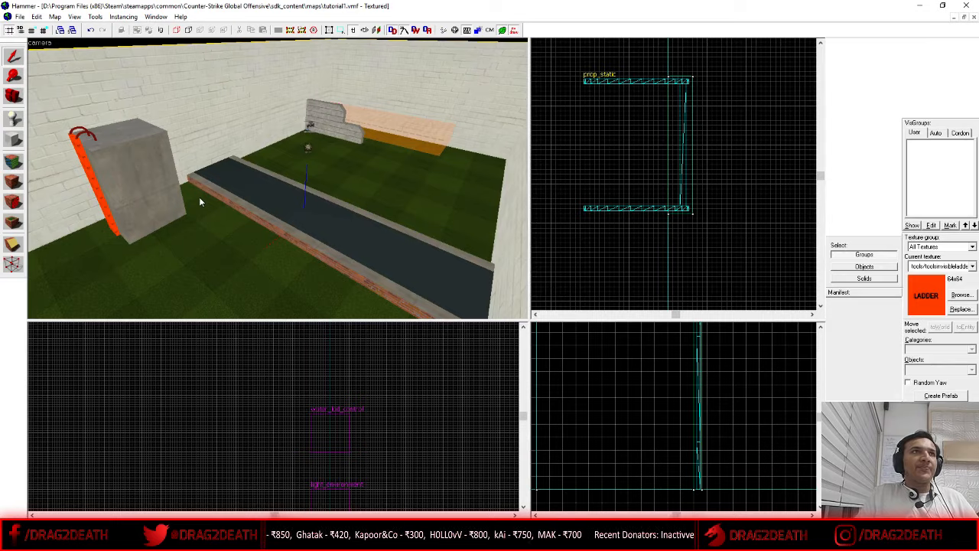
key("z")
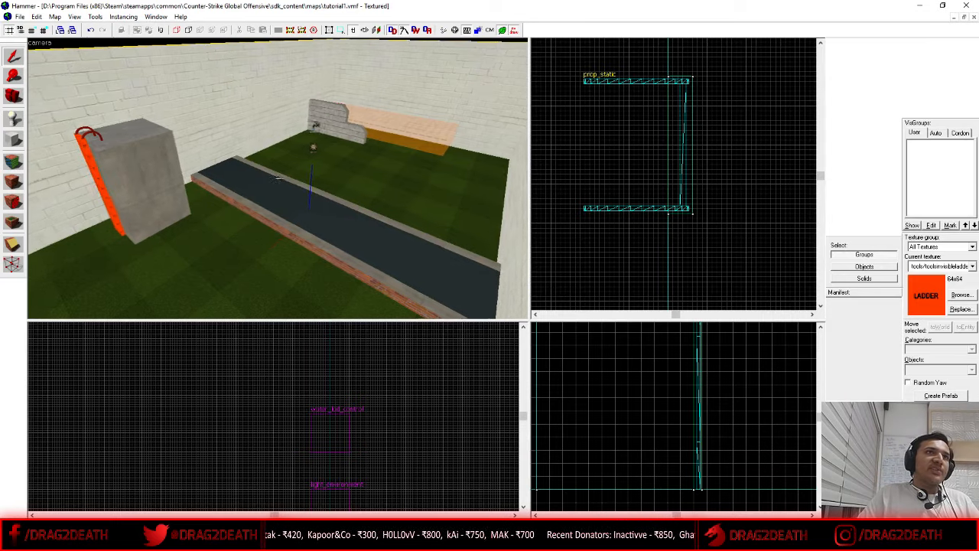
key("w")
key("s")
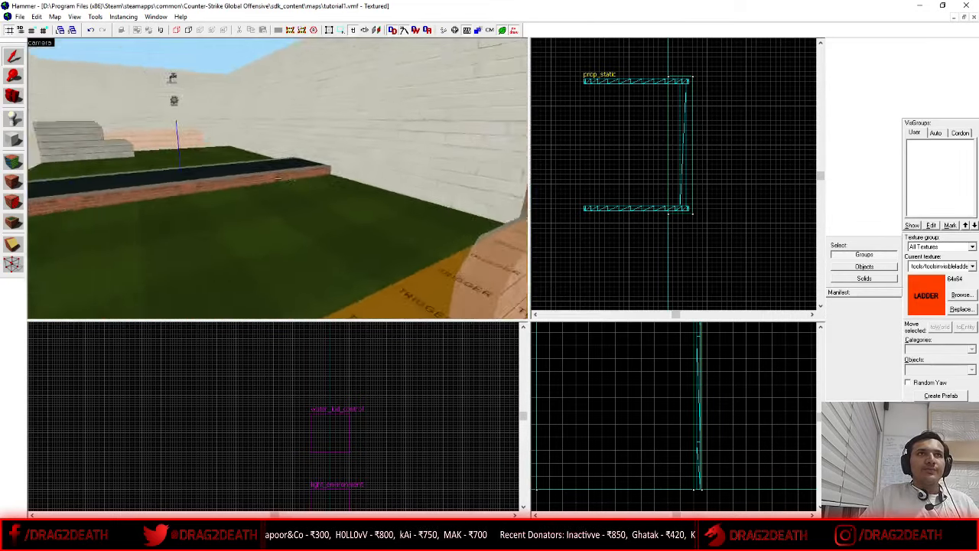
key("z")
key("shift+a")
left_click(322, 188)
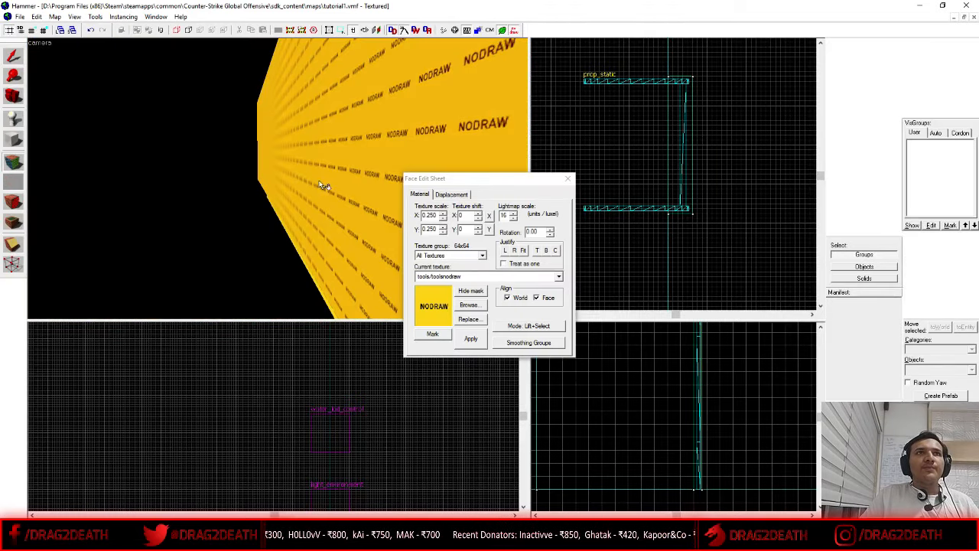
left_click(568, 180)
Place an info_player_terrorist entity on the grass near the white brick wall, beside the end of the brick-edged channel
key("z")
key("d")
key("w")
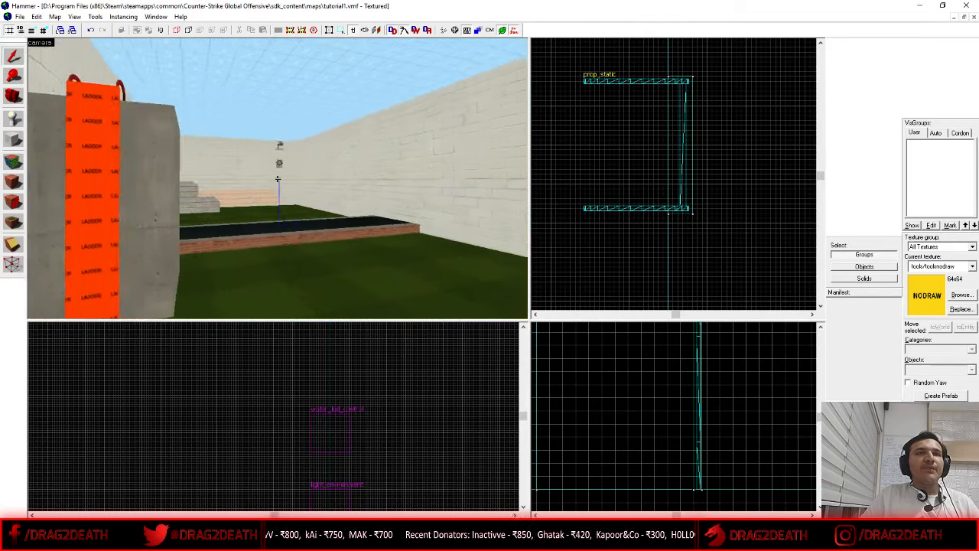
key("s")
key("z")
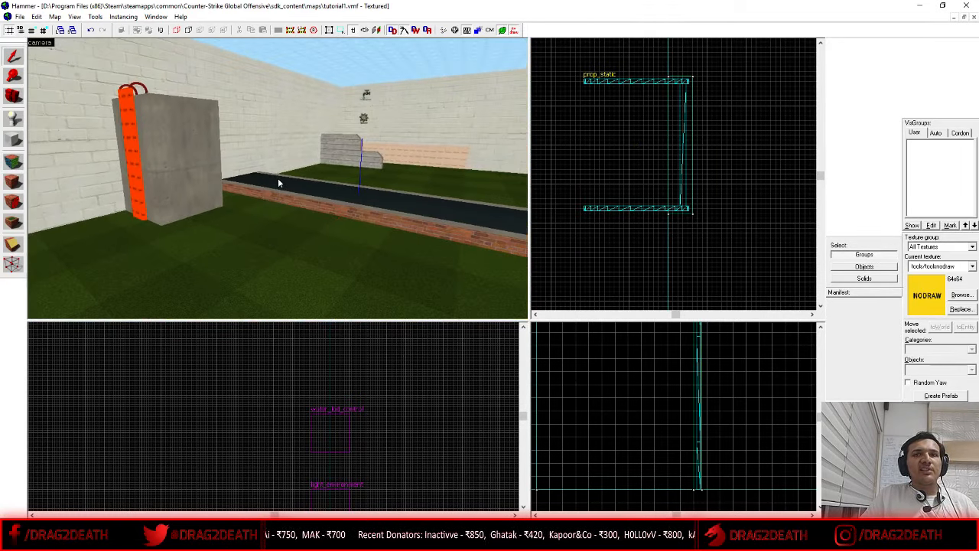
key("w")
key("z")
key("z")
key("d")
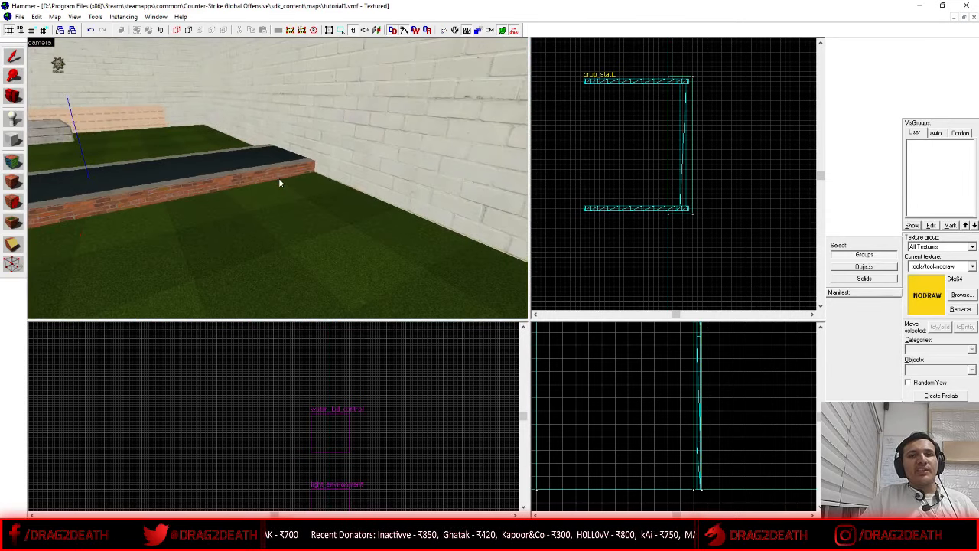
left_click(14, 121)
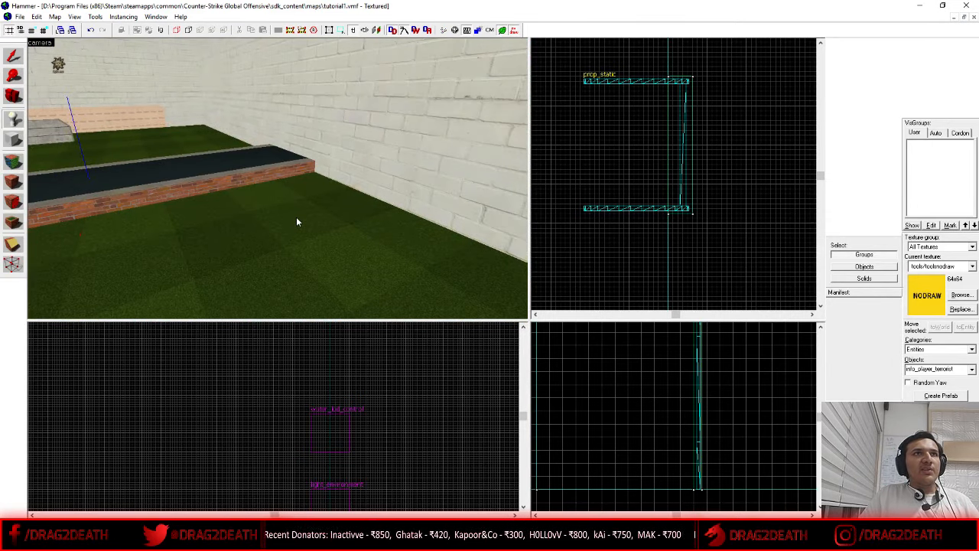
left_click(323, 205)
left_click(14, 55)
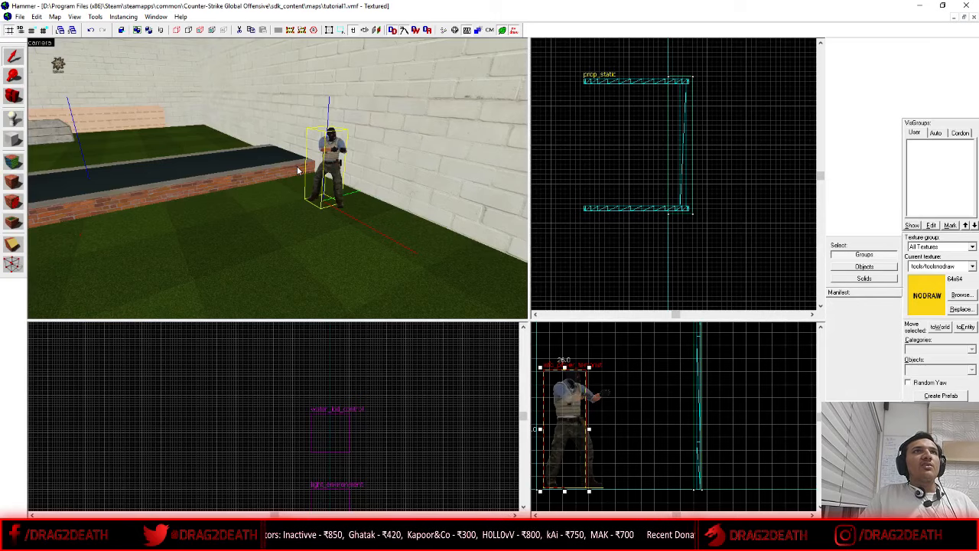
Change the new entity's class to prop_static and apply it
double_click(331, 166)
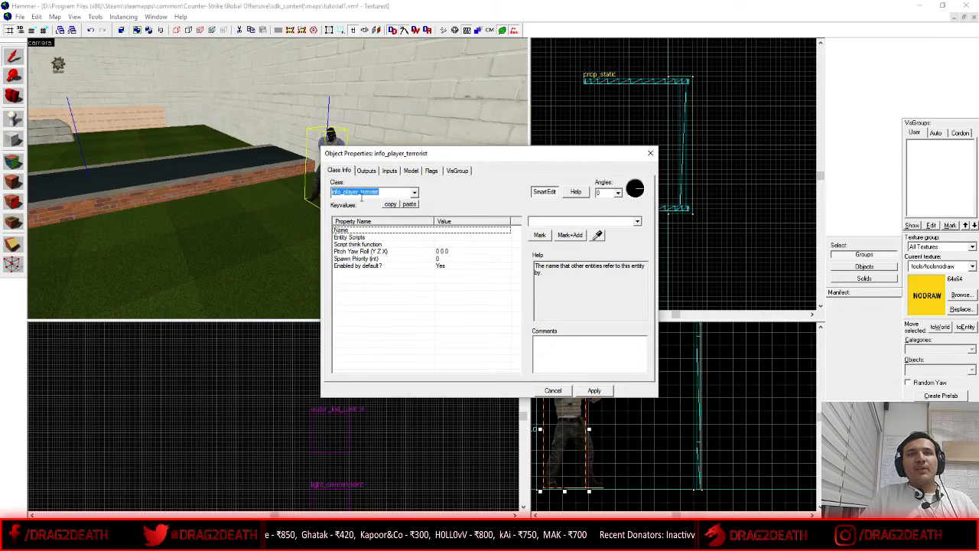
type("prop_static")
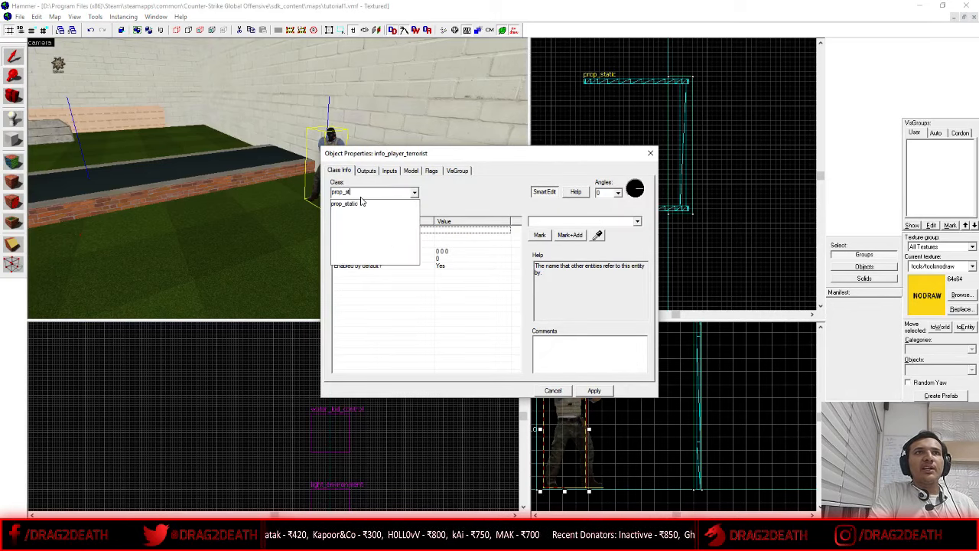
key("Return")
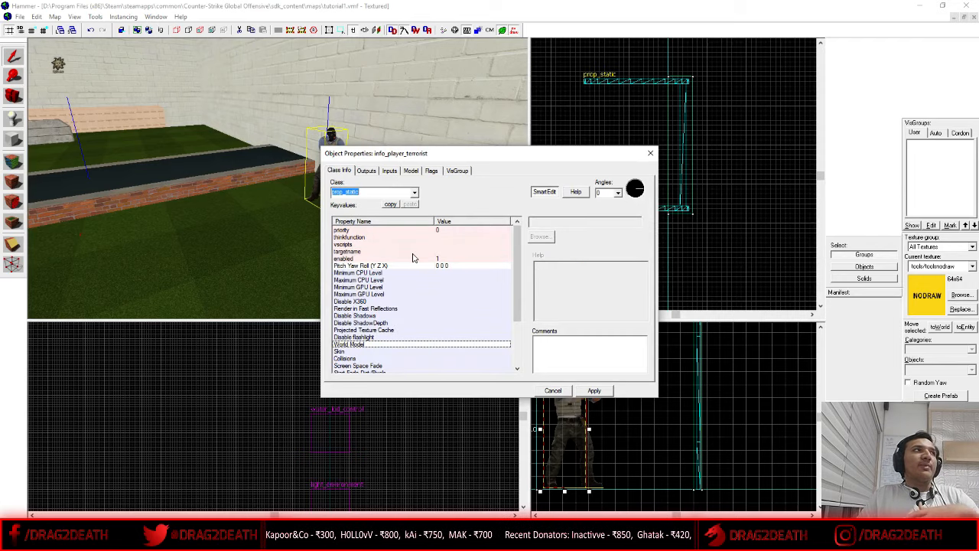
left_click(100, 328)
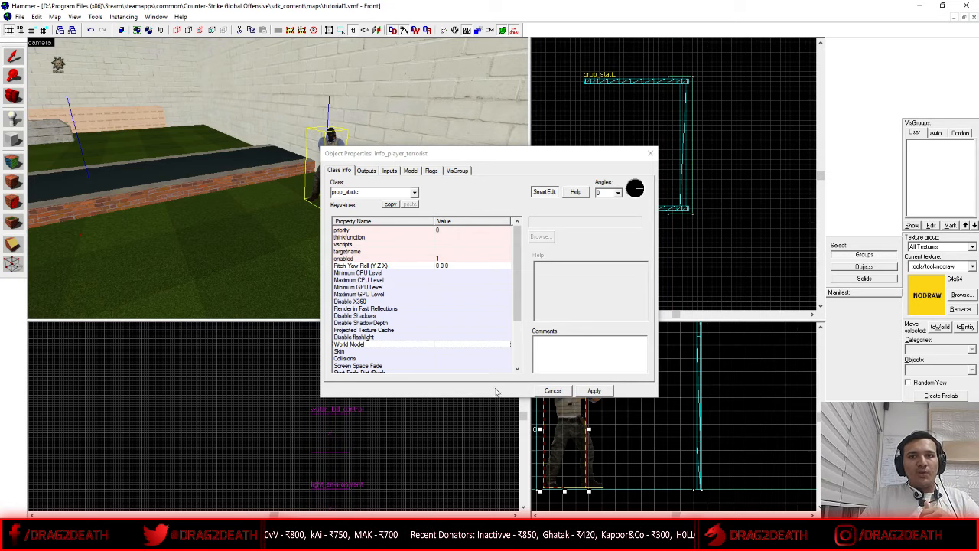
left_click(612, 388)
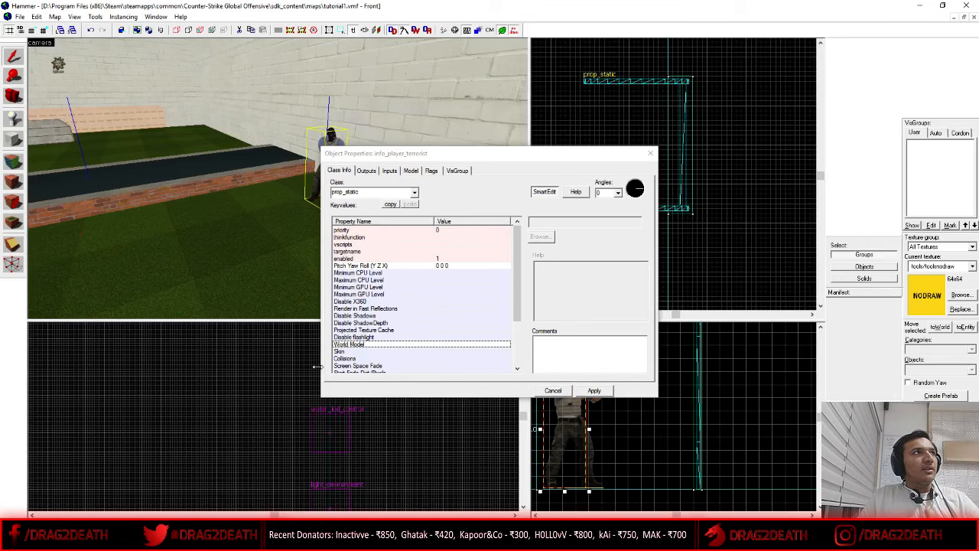
left_click(594, 390)
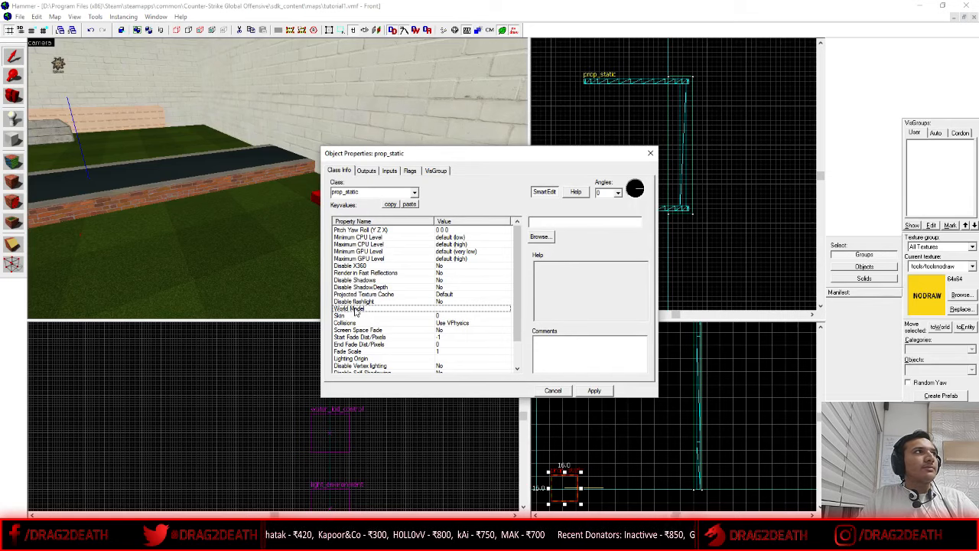
Browse for the new prop's world model, filtering the models by "furniture"
left_click(393, 330)
left_click(402, 308)
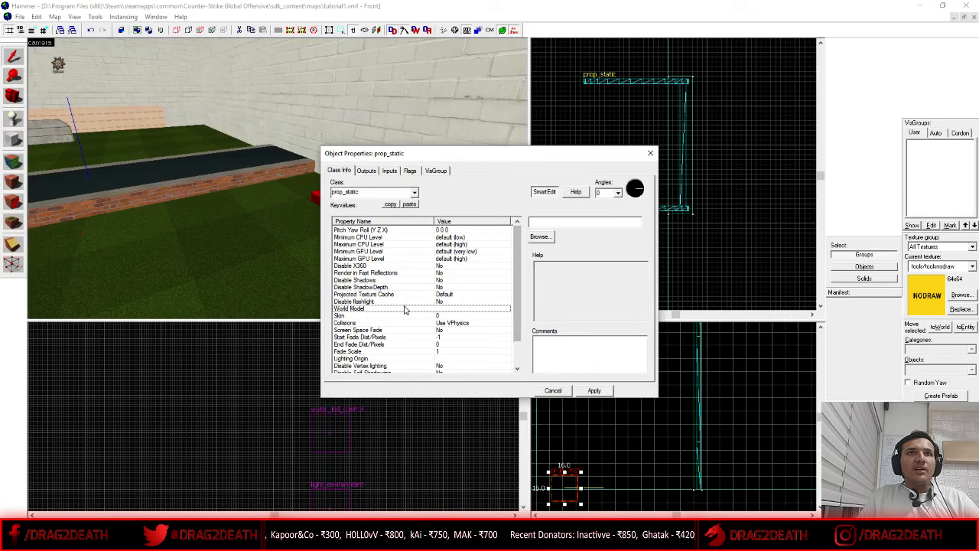
left_click(540, 237)
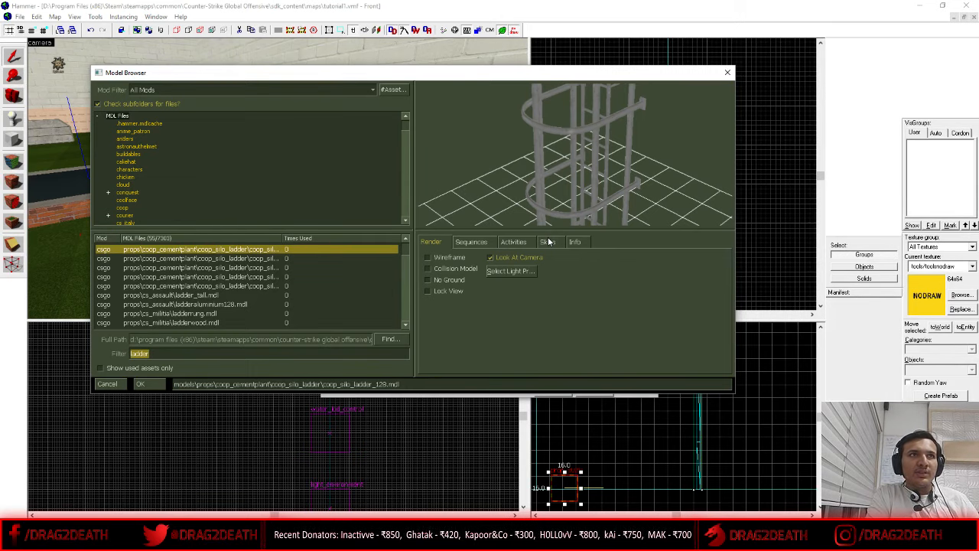
type("furniture")
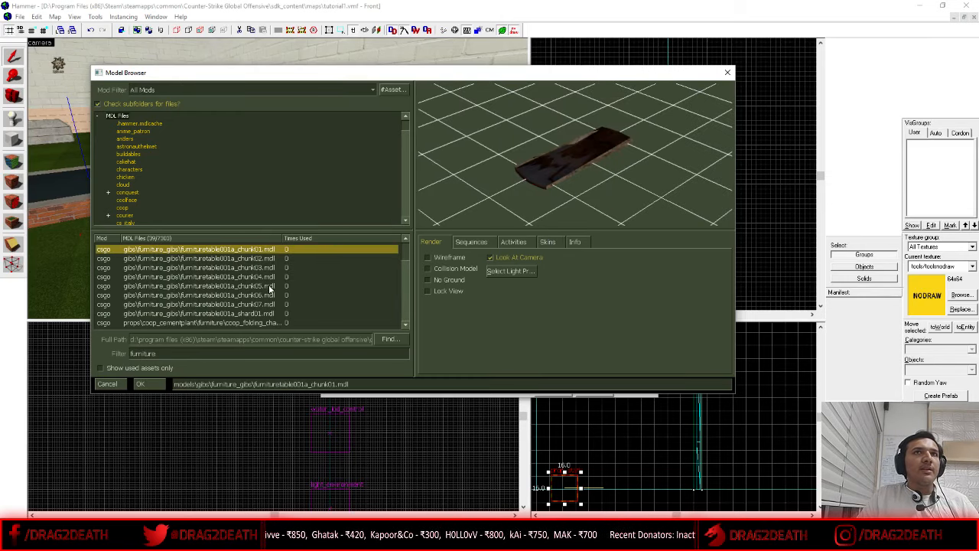
Look through the models matching "furniture" in the Model Browser, previewing the tables, desks, shelves and chairs
key("Down")
key("Down")
key("Down")
key("Down")
key("Down")
key("Down")
key("Down")
key("Down")
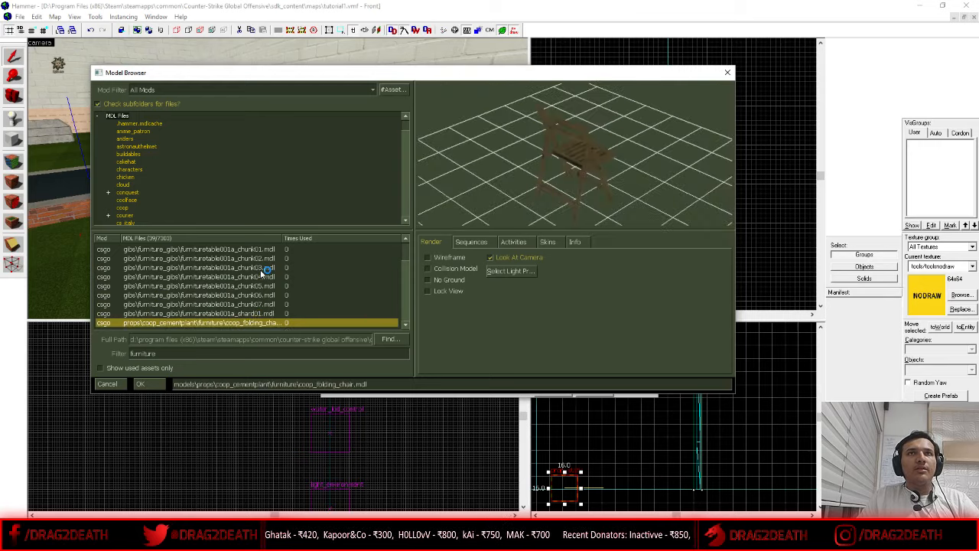
key("Down")
key("Down")
key("Down")
key("Down")
key("Down")
key("Down")
key("Down")
key("Down")
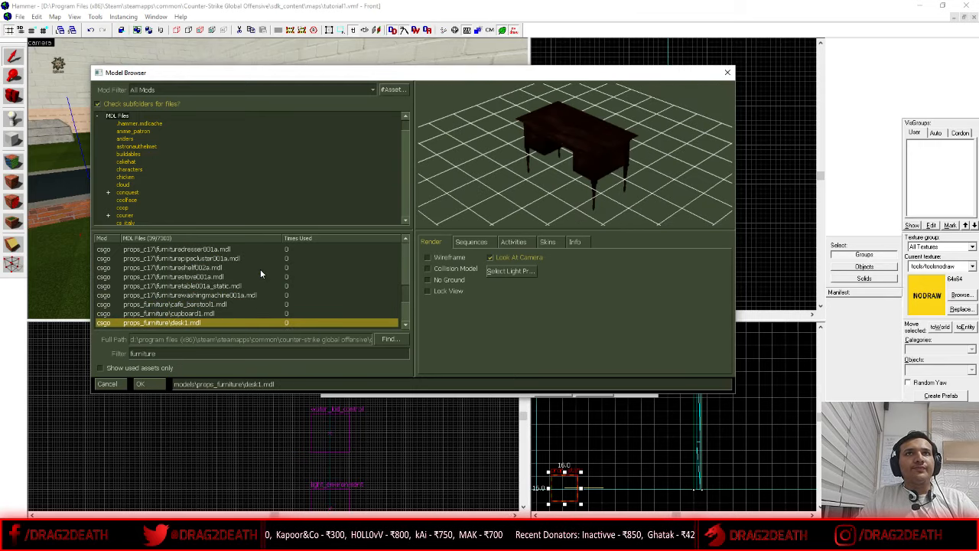
key("Up")
key("Up")
key("Down")
key("Down")
key("Down")
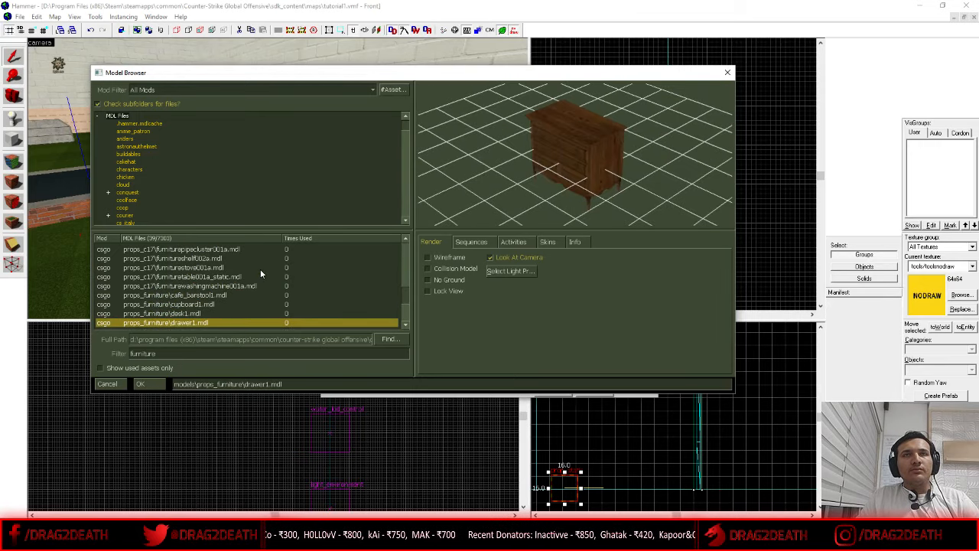
key("Up")
key("Up")
key("Up")
key("Up")
key("Up")
key("Up")
key("Up")
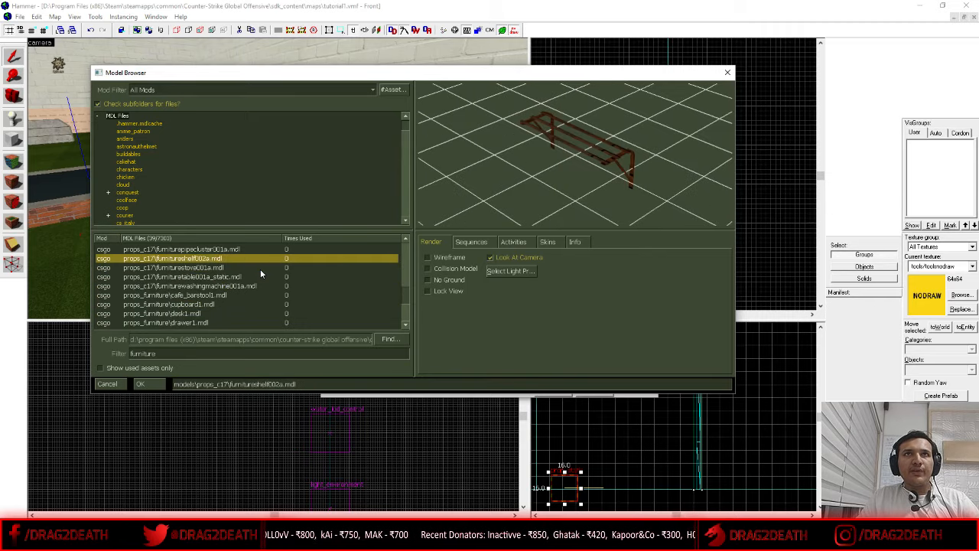
key("Down")
key("Down")
key("Down")
key("Down")
key("Down")
key("Down")
key("Down")
key("Down")
key("Down")
key("Down")
key("Down")
key("Down")
key("Down")
key("Down")
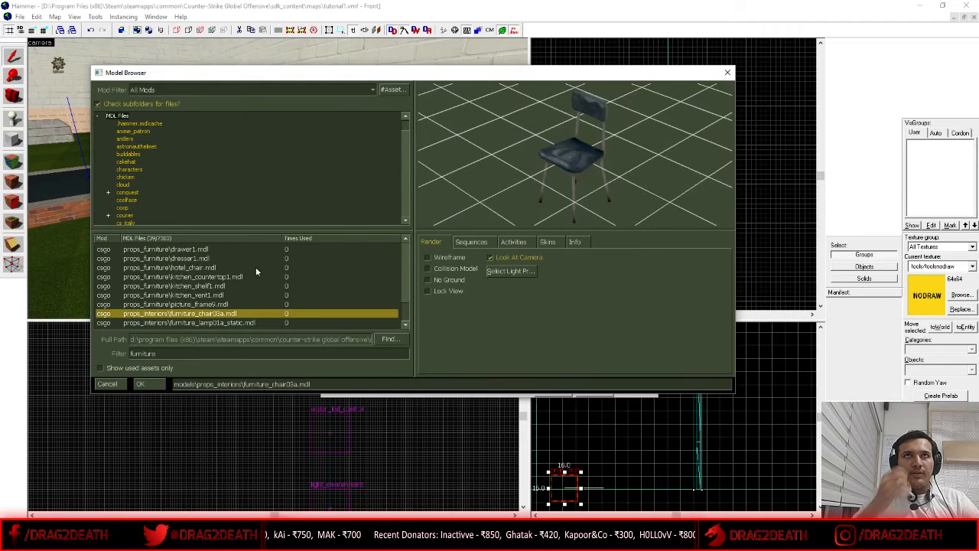
Set the prop_static's World Model to props_furniture/hotel_chair.mdl and close its properties
key("Up")
key("Up")
key("Up")
key("Up")
key("Up")
key("Up")
key("Up")
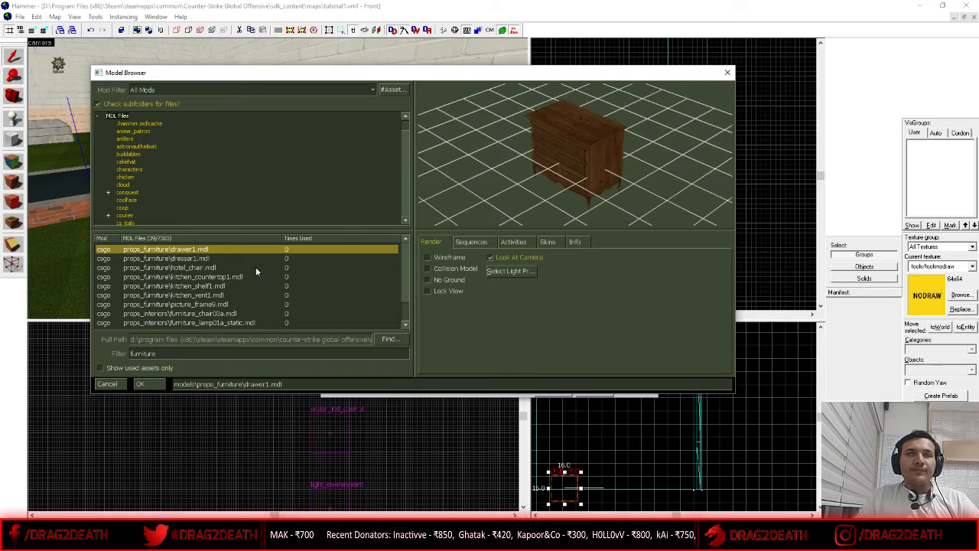
key("Down")
key("Down")
key("Return")
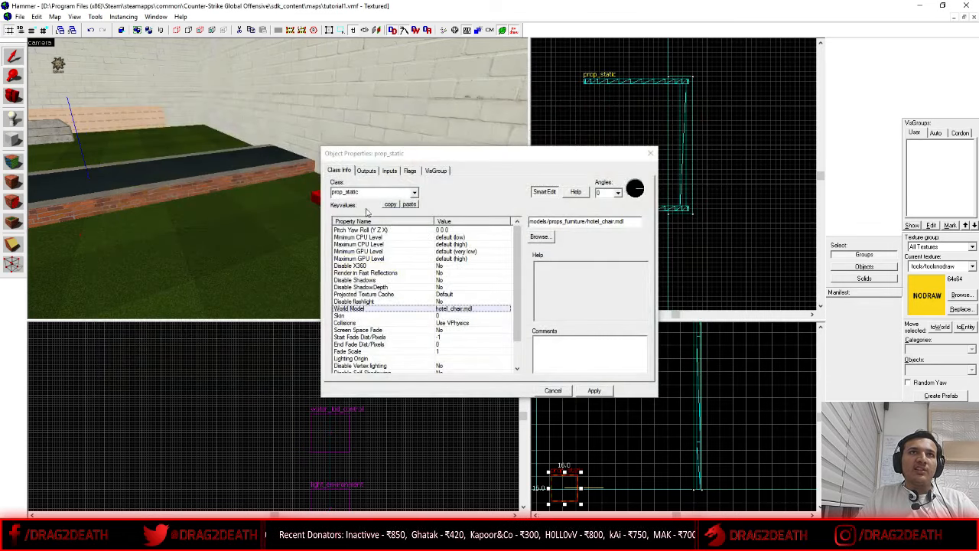
left_click(651, 156)
Reselect the hotel chair and move it diagonally in the top view, closer to the raised brick-edged channel
scroll(592, 461, "up", 5)
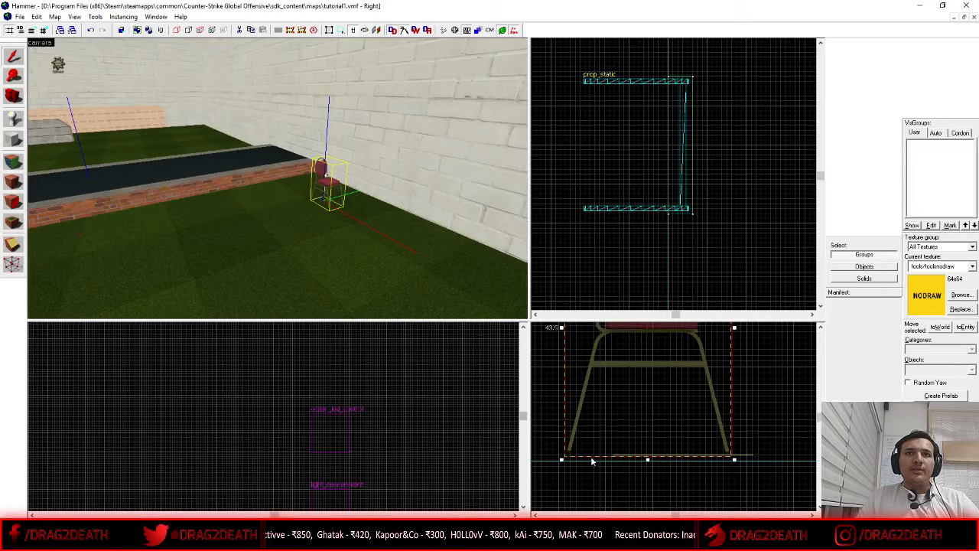
scroll(726, 131, "down", 15)
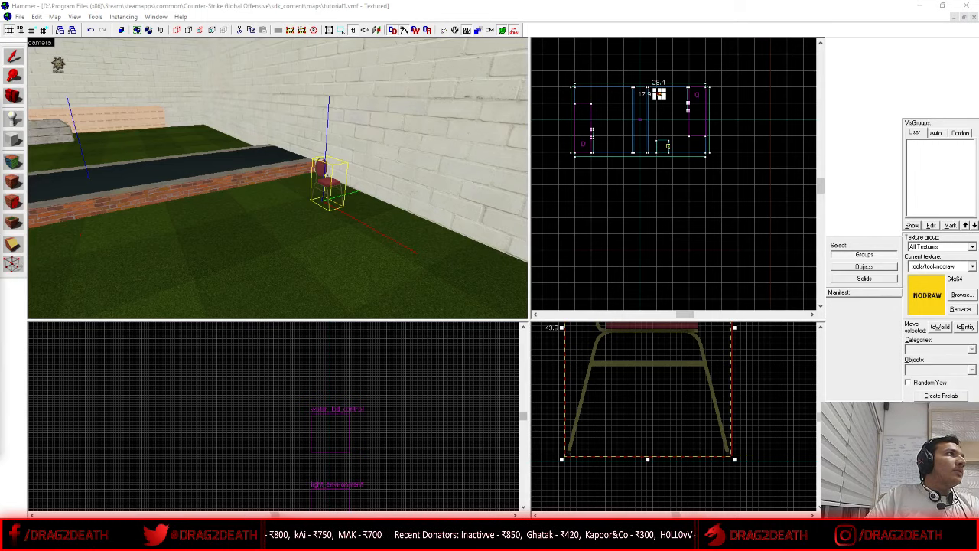
left_click(635, 254)
left_click(323, 183)
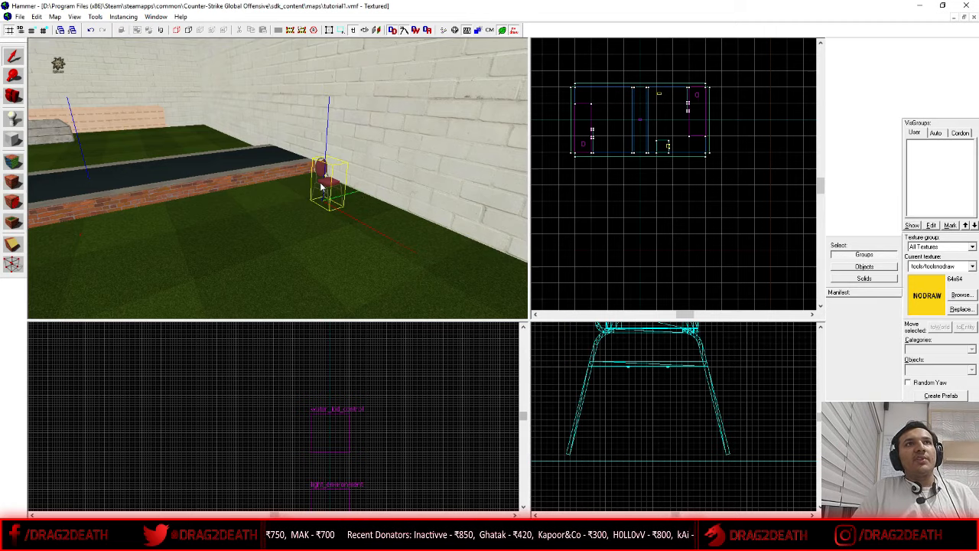
scroll(654, 108, "up", 12)
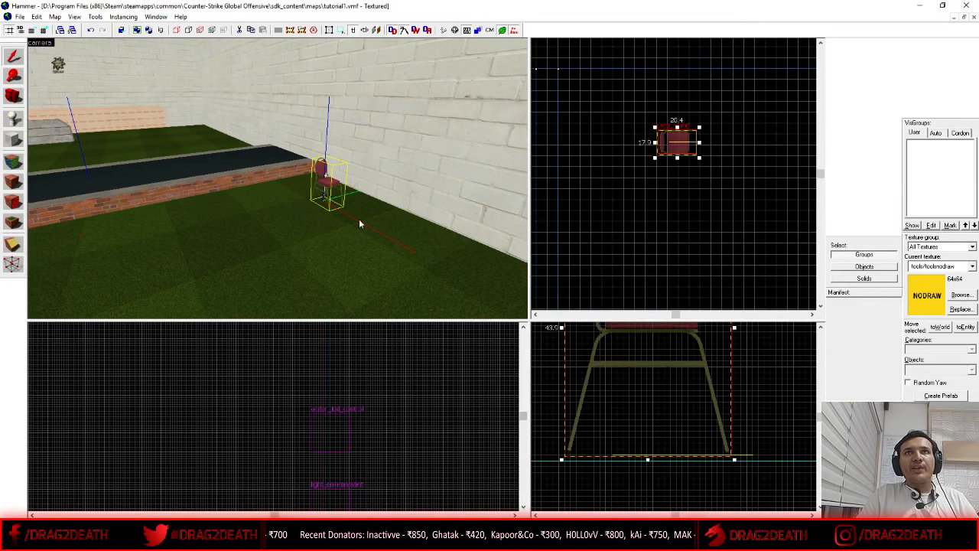
key("d")
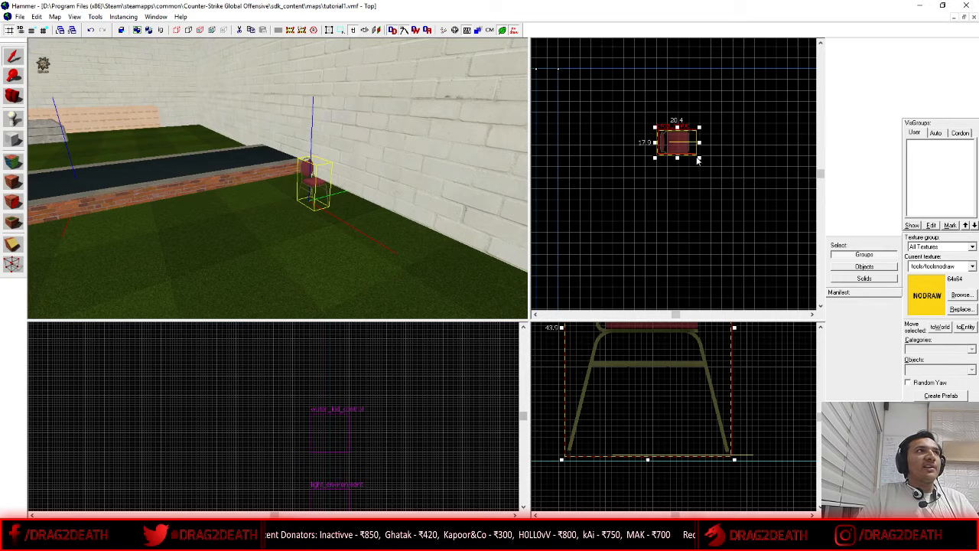
scroll(699, 157, "down", 5)
scroll(684, 153, "up", 4)
left_click_drag(719, 165, 671, 122)
Rotate the chair in the top view to a yaw of 270 degrees
left_click(671, 122)
scroll(671, 122, "up", 5)
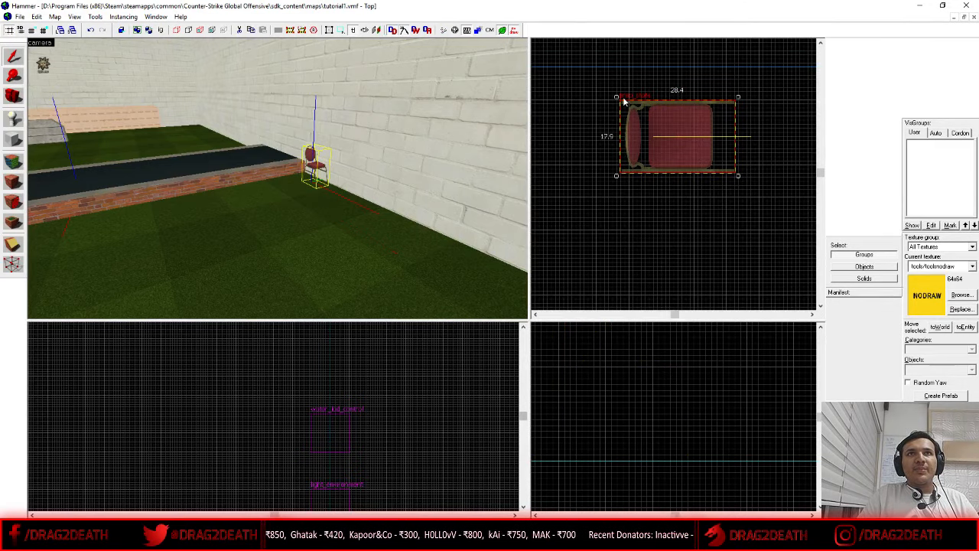
left_click_drag(618, 97, 639, 77)
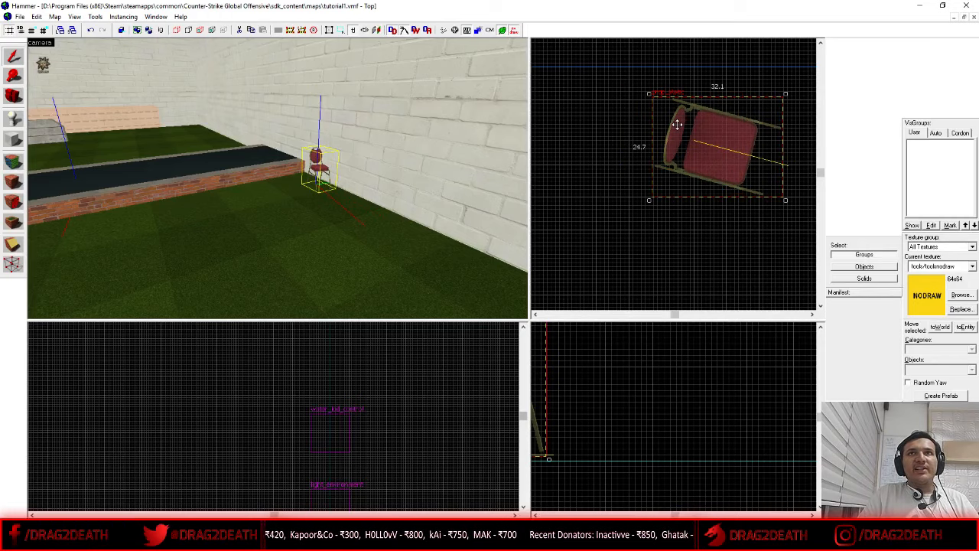
left_click(649, 95)
key("ctrl+z")
left_click(671, 111)
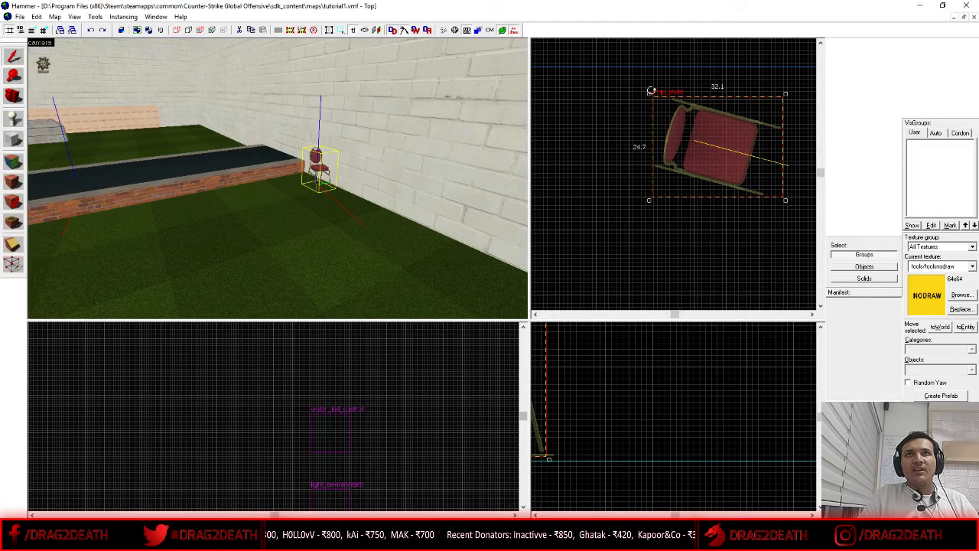
left_click_drag(650, 93, 735, 63)
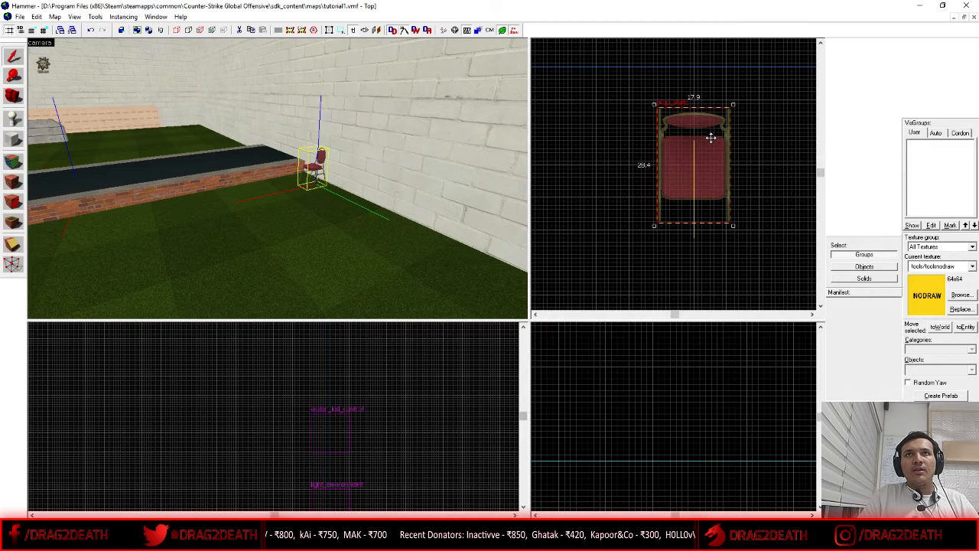
Move the rotated chair sideways in the top view, a little more than its own width
scroll(708, 136, "down", 4)
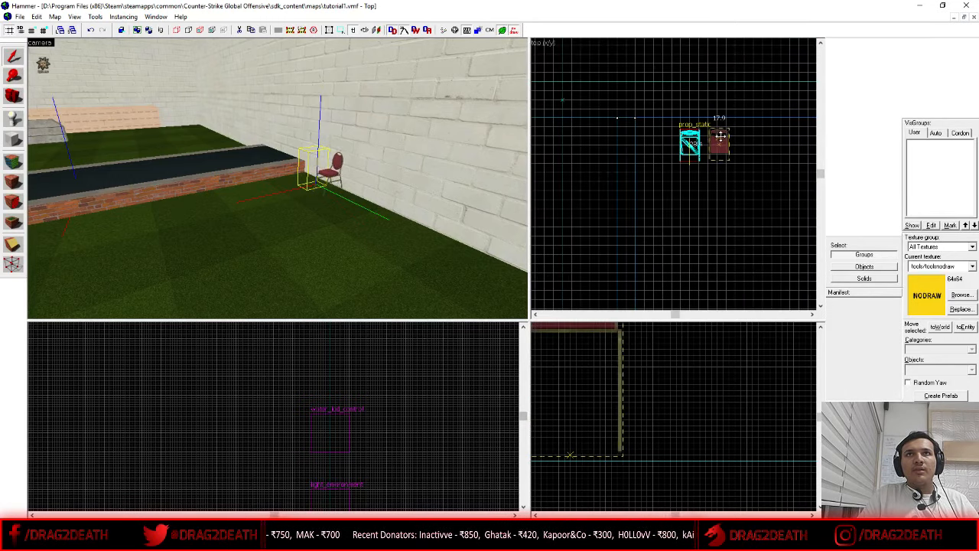
left_click_drag(699, 136, 729, 138)
scroll(662, 133, "up", 4)
scroll(663, 133, "down", 4)
scroll(728, 137, "up", 5)
key("z")
key("w")
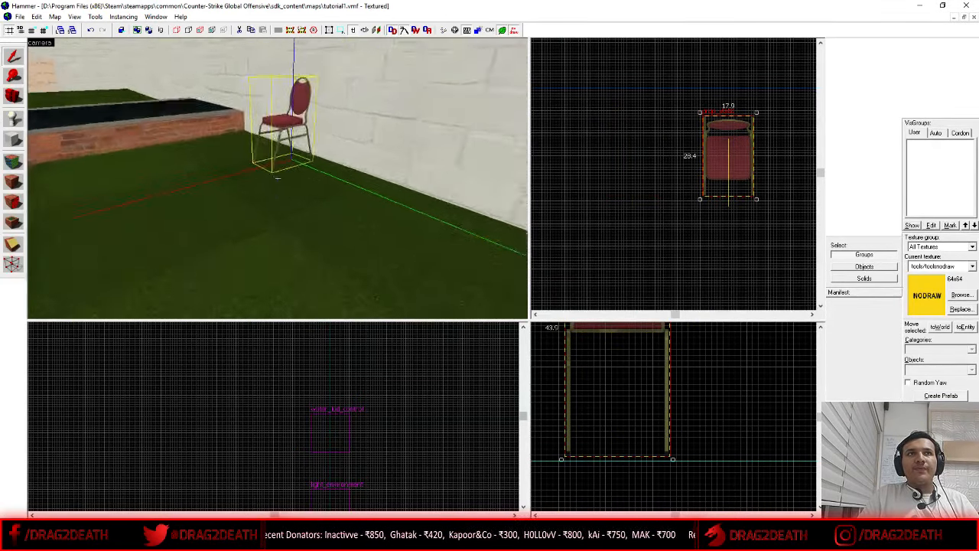
Lower the chair slightly in the side view so its legs rest on the grass floor, and deselect it
key("z")
scroll(634, 444, "down", 3)
scroll(630, 433, "up", 4)
scroll(628, 470, "down", 3)
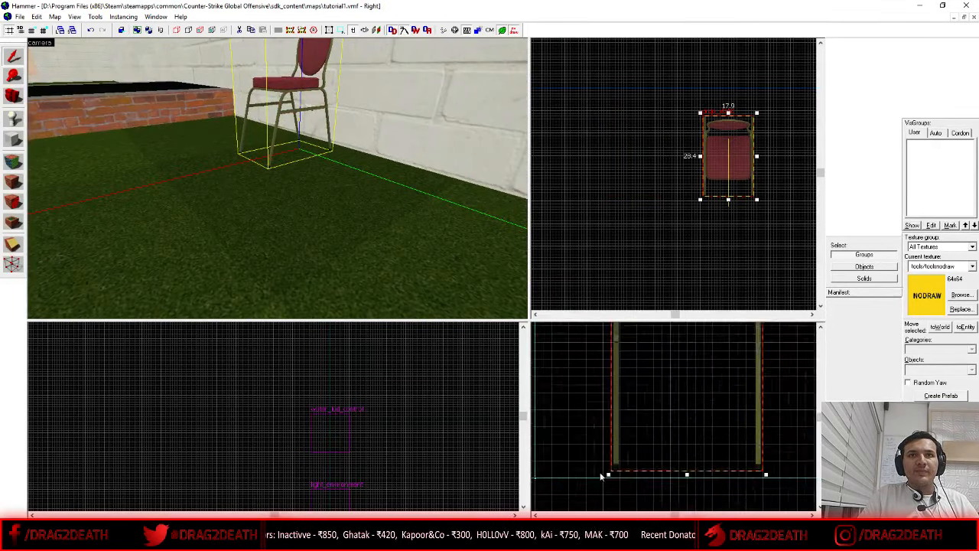
scroll(628, 472, "up", 3)
left_click_drag(628, 472, 626, 480)
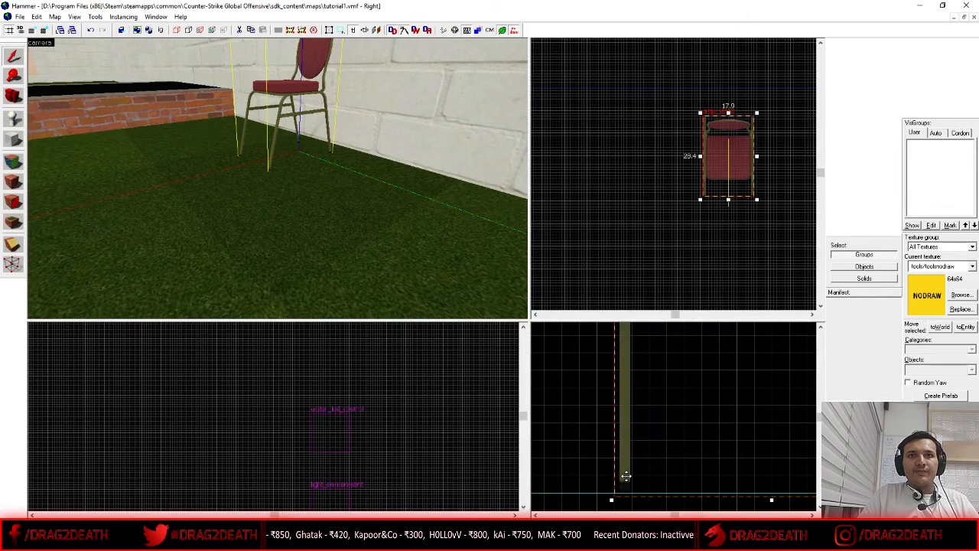
key("z")
key("s")
key("z")
left_click(578, 212)
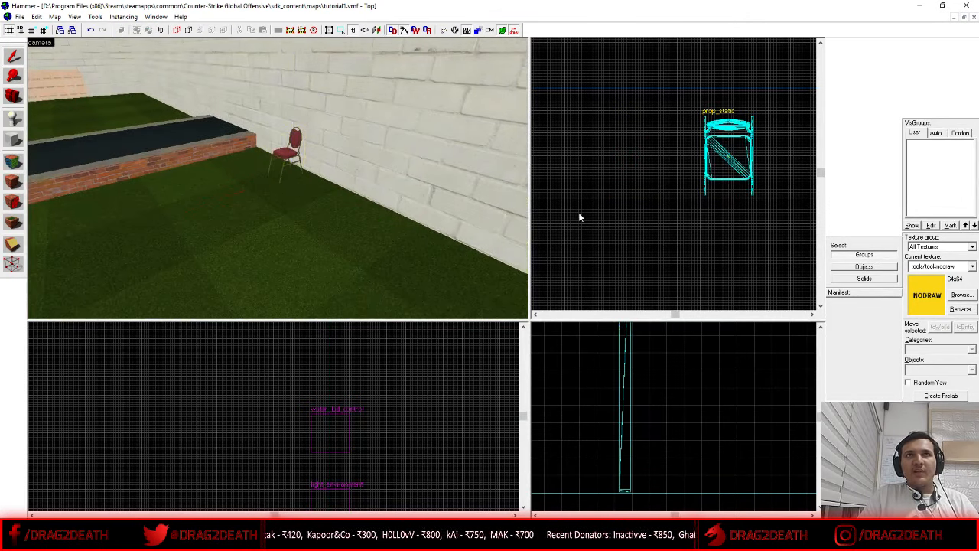
key("z")
key("a")
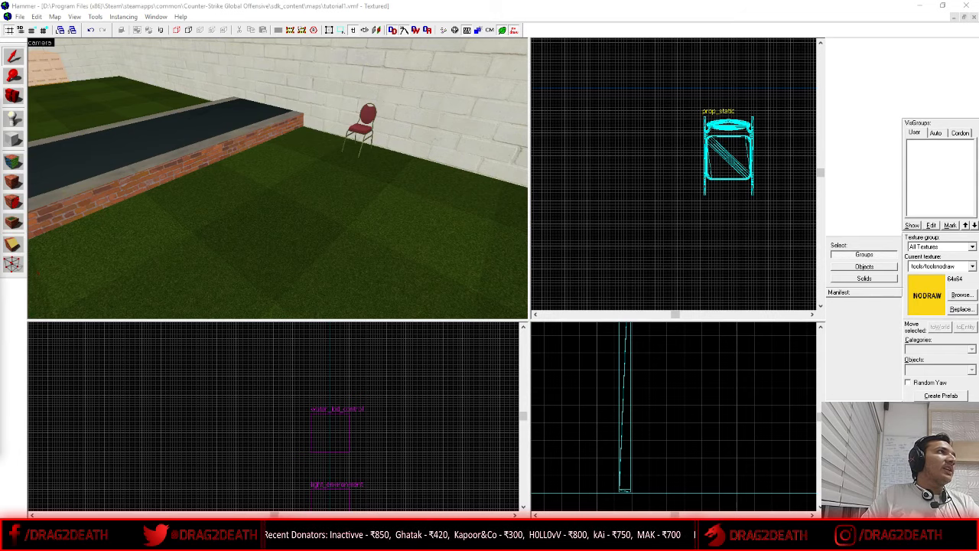
Open the placed chair's object properties and start browsing for a different World Model
left_click(353, 128)
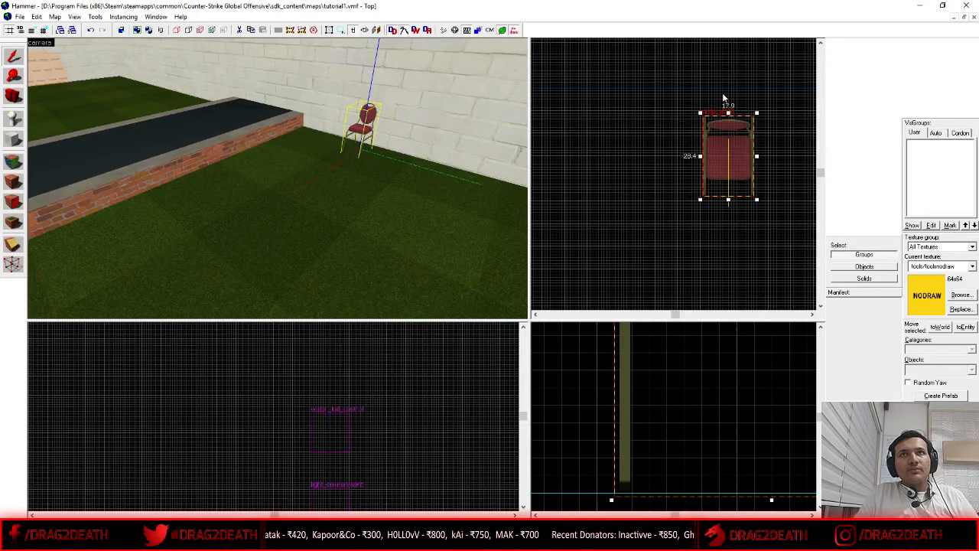
scroll(724, 95, "down", 5)
scroll(737, 140, "up", 5)
key("z")
key("s")
key("z")
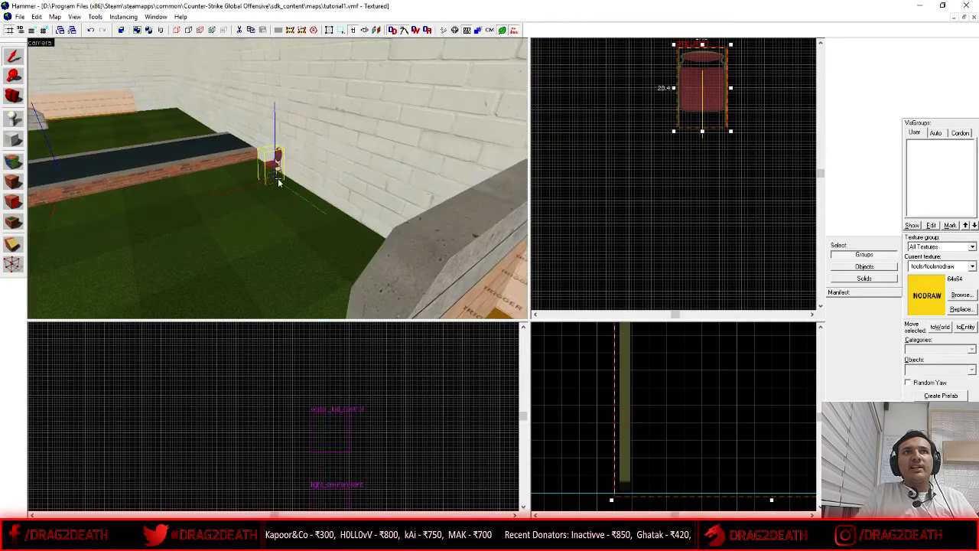
double_click(271, 163)
left_click(468, 304)
left_click(477, 314)
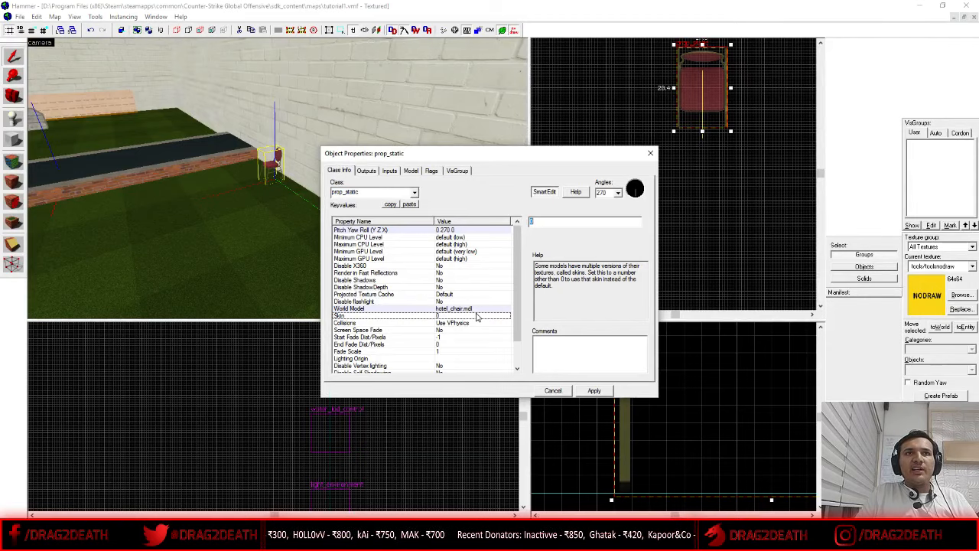
double_click(467, 309)
Search the Model Browser for "beach" and clear the filter
type("beach")
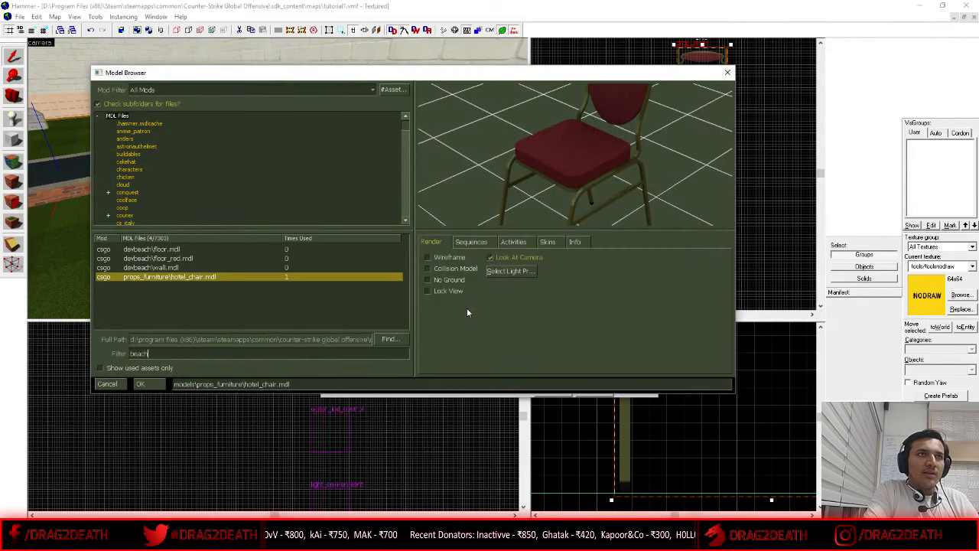
key("BackSpace")
key("BackSpace")
key("BackSpace")
key("BackSpace")
key("BackSpace")
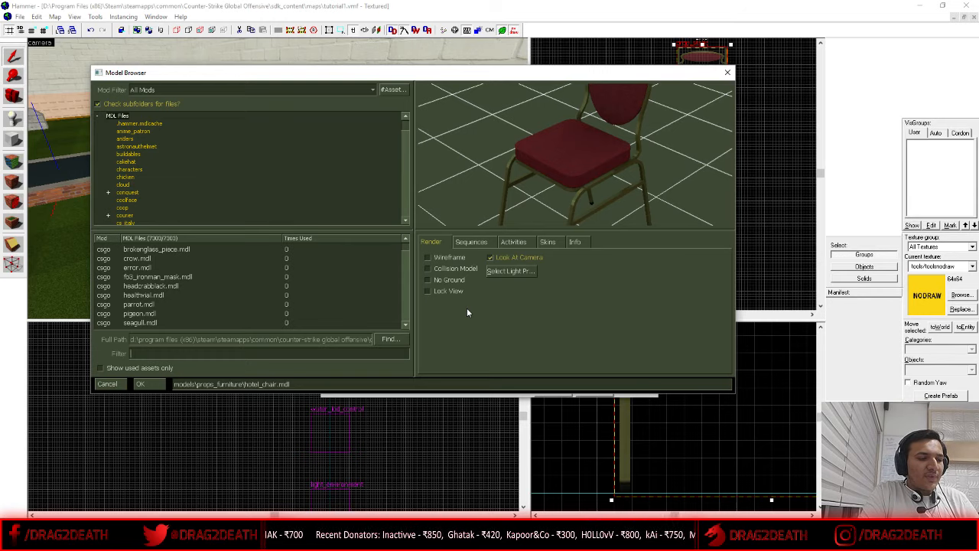
Filter the models by "chair" and preview the folding, office, sofa and Inferno chairs
type("chair")
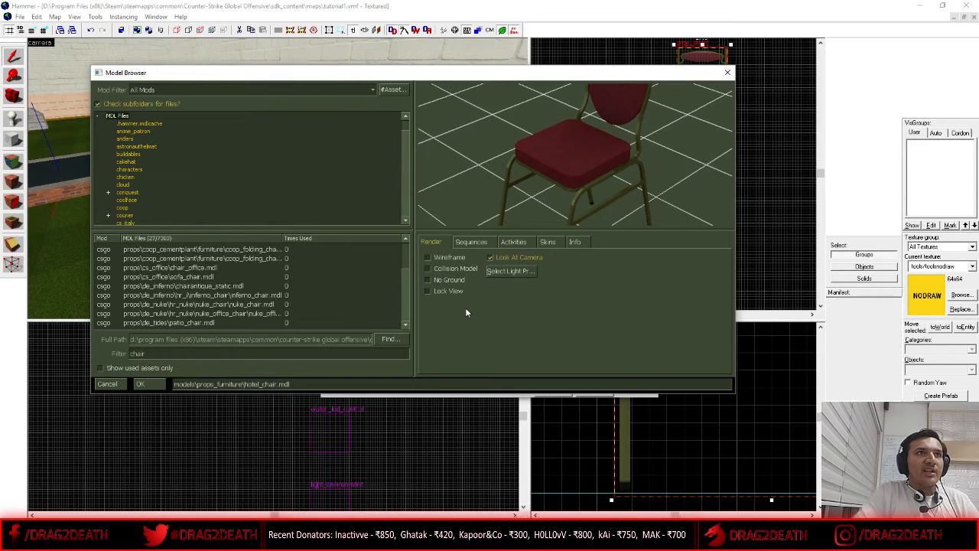
left_click(214, 277)
key("Up")
key("Up")
key("Up")
key("Down")
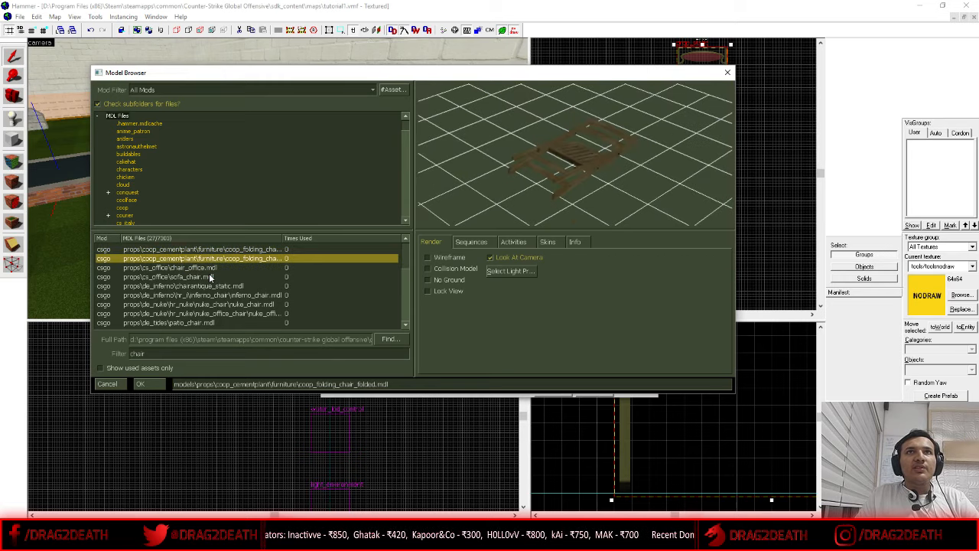
key("Down")
key("Down")
key("Down")
key("Down")
key("Down")
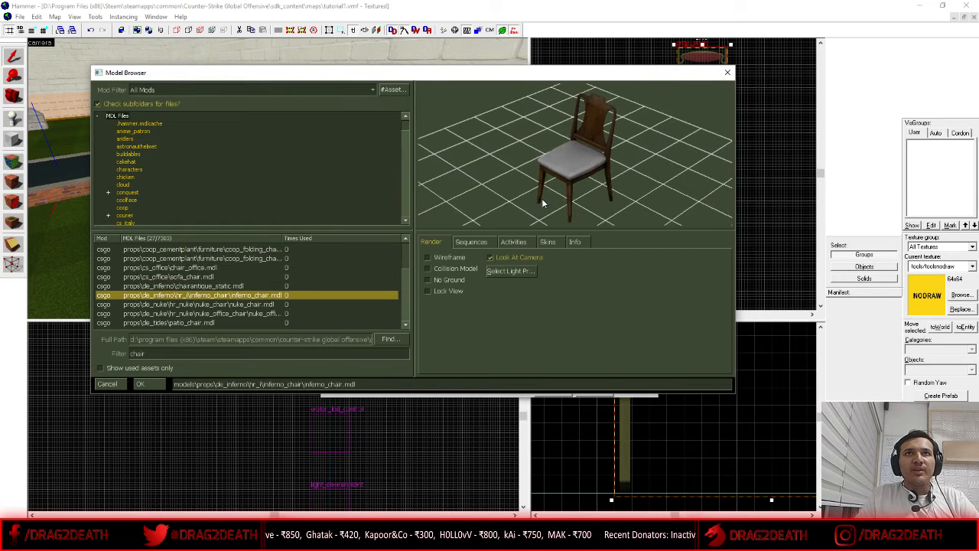
Set the chair's World Model to props/de_tides/patio_chair2.mdl, apply the change and deselect the prop
key("Down")
key("Down")
key("Down")
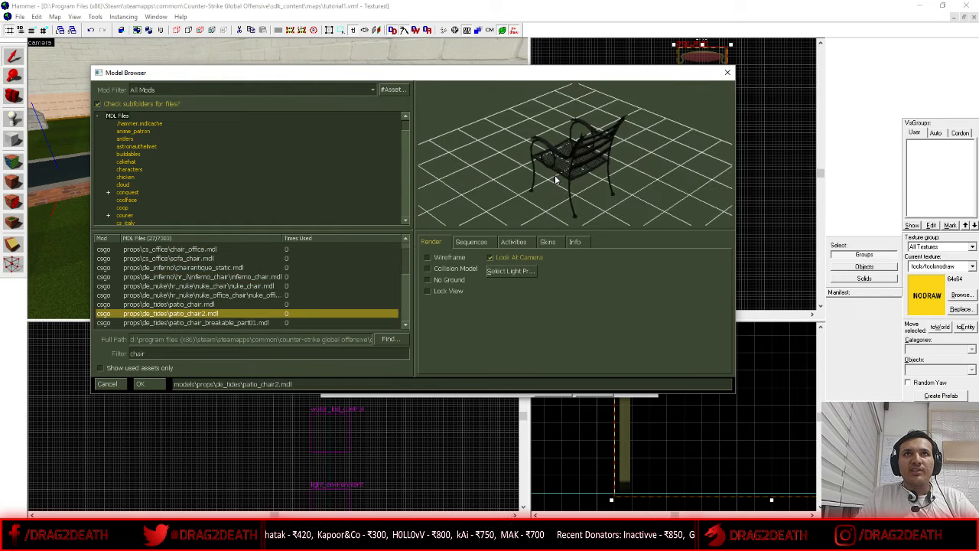
left_click_drag(552, 175, 620, 149)
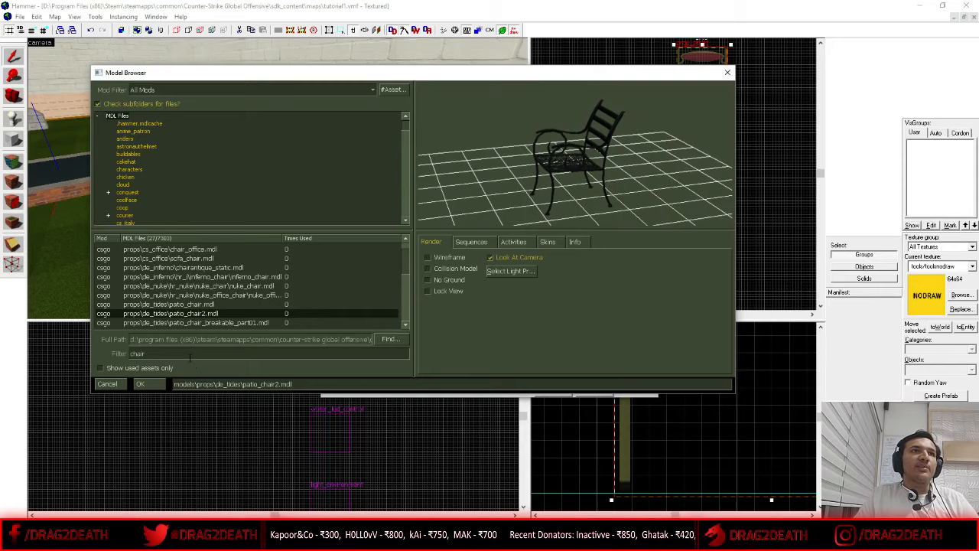
key("Up")
key("Down")
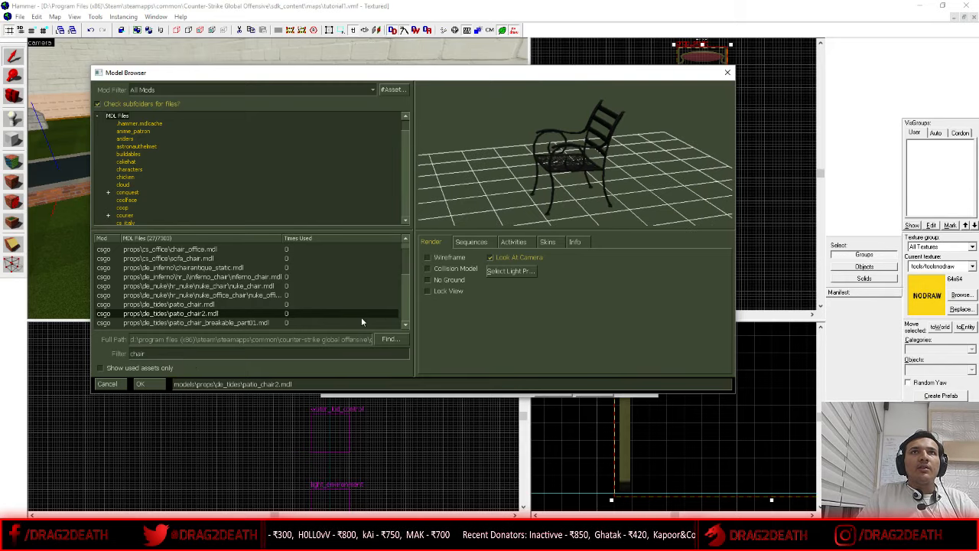
key("Return")
left_click(594, 390)
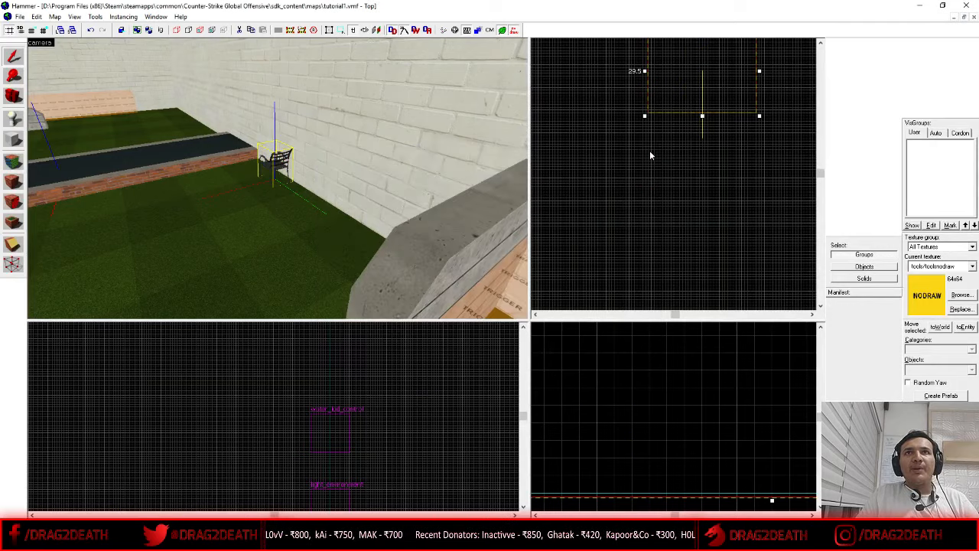
left_click(651, 153)
scroll(676, 117, "up", 2)
left_click(651, 223)
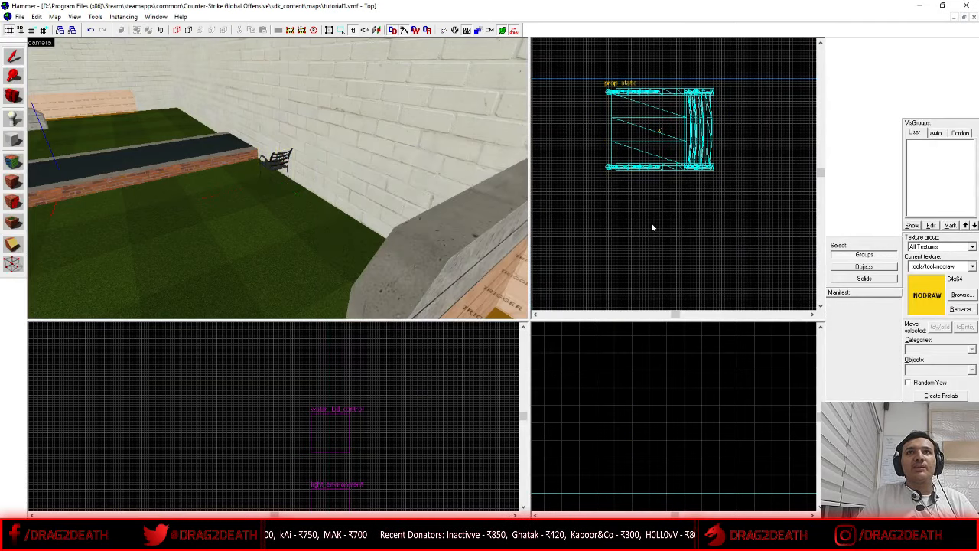
Rotate the patio chair 90 degrees counterclockwise in the top view and deselect it
left_click(278, 156)
left_click(275, 159)
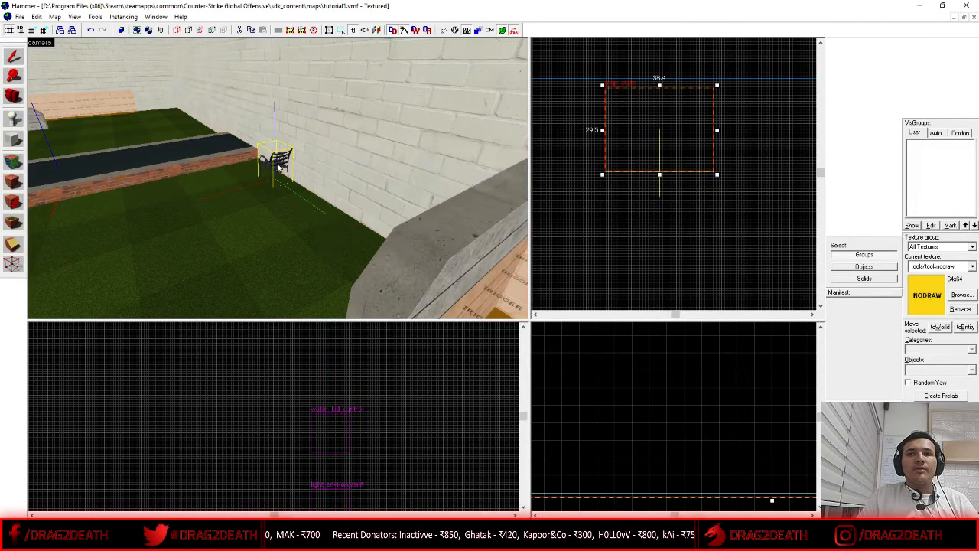
left_click(651, 125)
left_click_drag(719, 84, 605, 69)
scroll(667, 125, "down", 2)
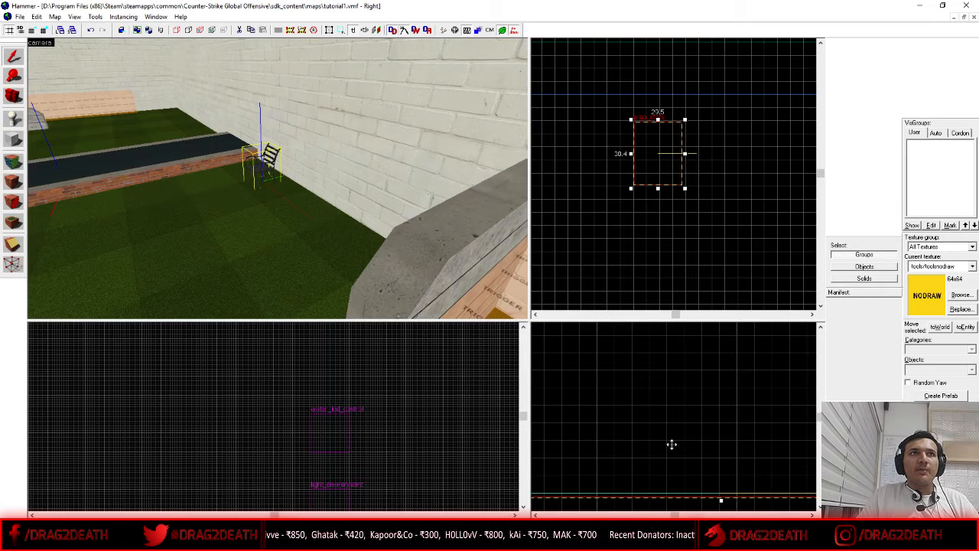
scroll(659, 433, "down", 5)
key("Escape")
scroll(641, 449, "up", 12)
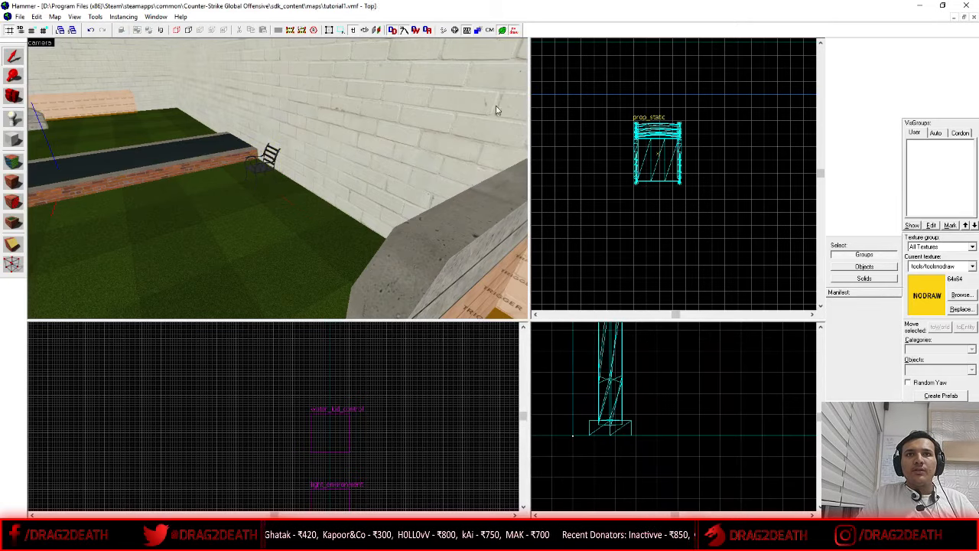
Duplicate the patio chair and place the copy directly in front of the original in the top view
left_click(272, 164)
scroll(647, 133, "down", 2)
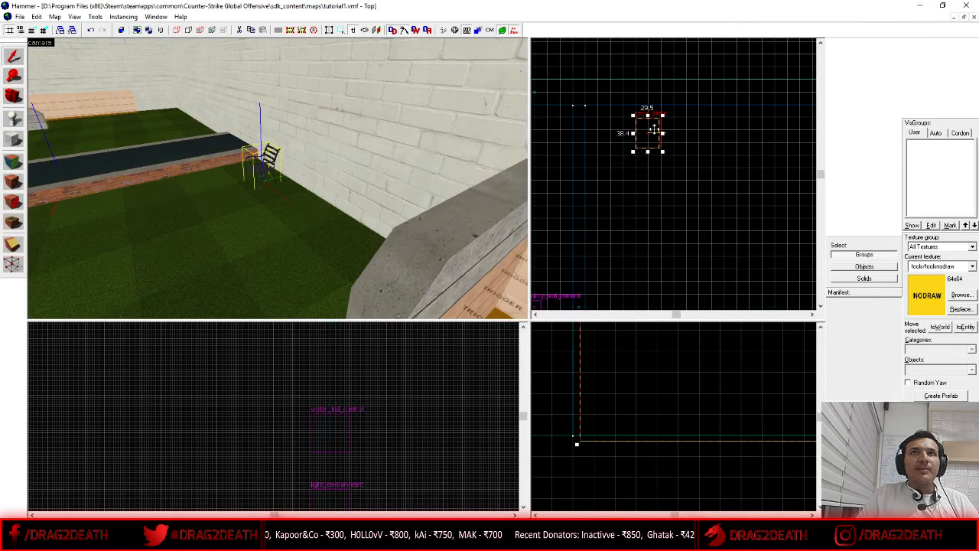
scroll(652, 142, "up", 2)
left_click_drag(652, 142, 651, 210, "shift")
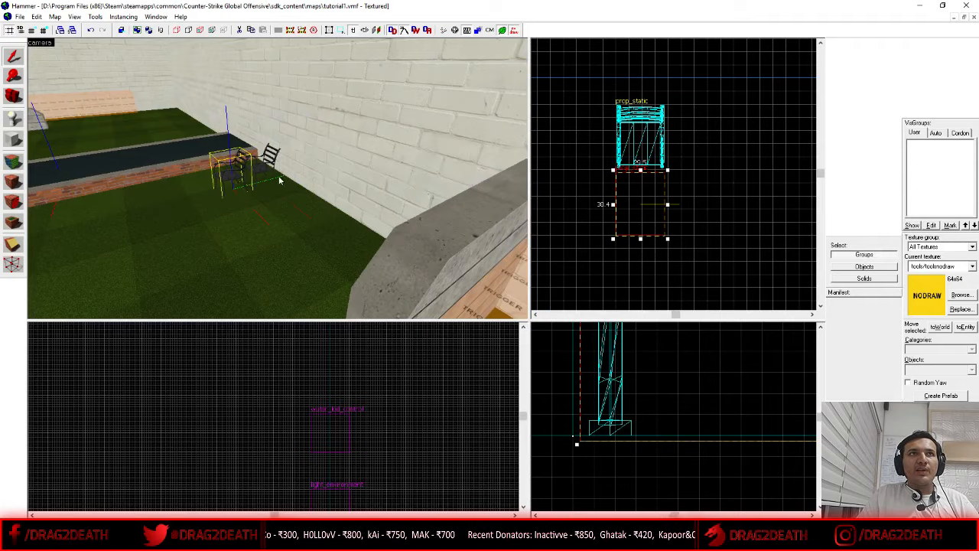
Filter the models by "patio", set the copied chair's World Model to props_urban/patio_table2.mdl and apply the change
key("alt+Return")
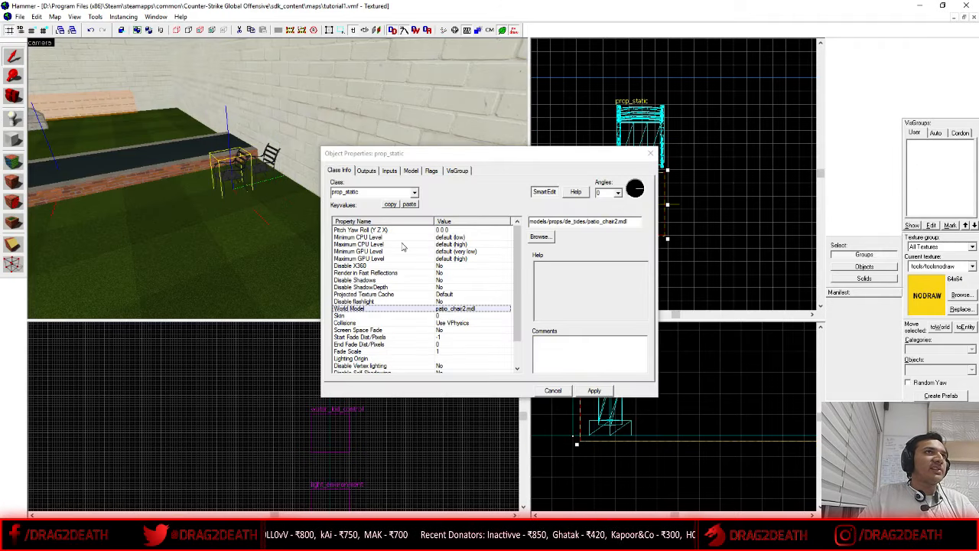
double_click(430, 309)
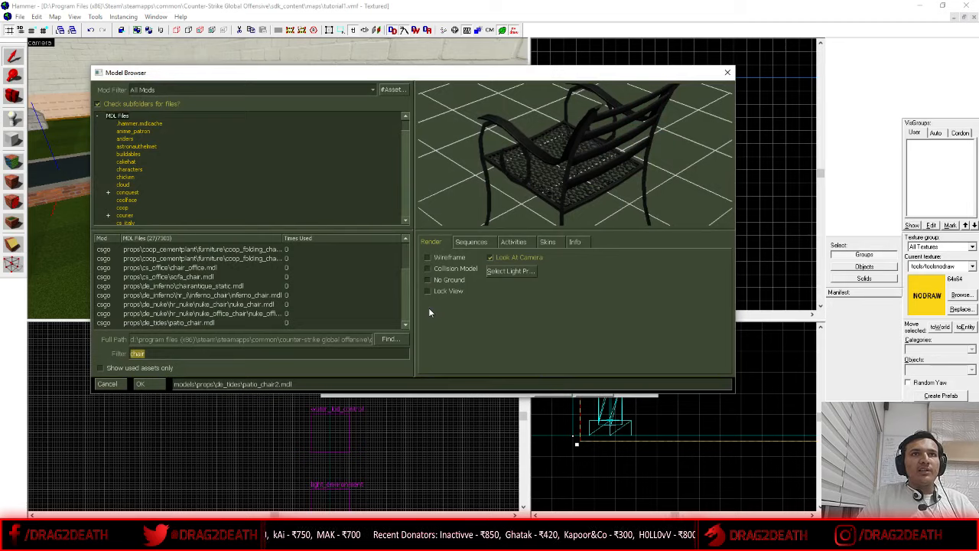
type("patio")
left_click(243, 295)
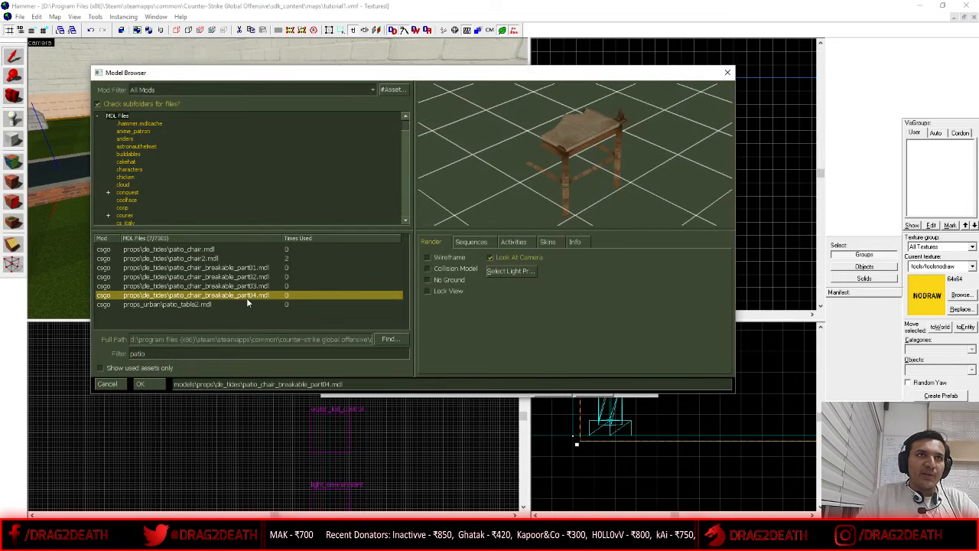
left_click(248, 304)
left_click_drag(597, 211, 588, 181)
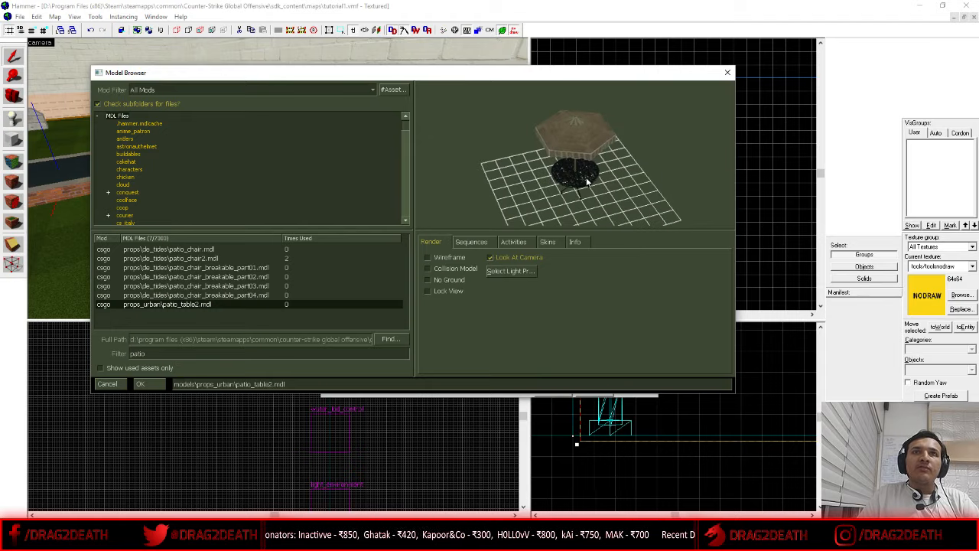
key("Return")
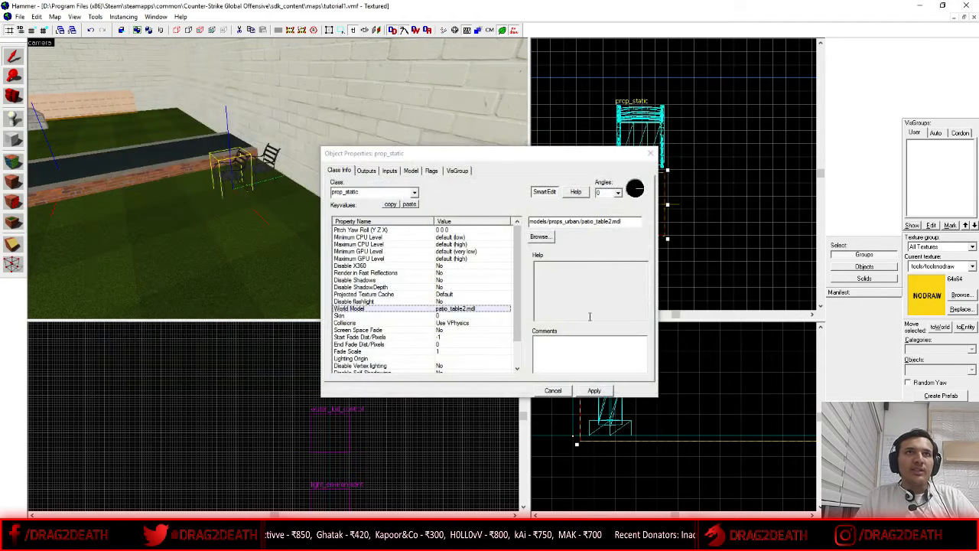
left_click(594, 390)
left_click(651, 153)
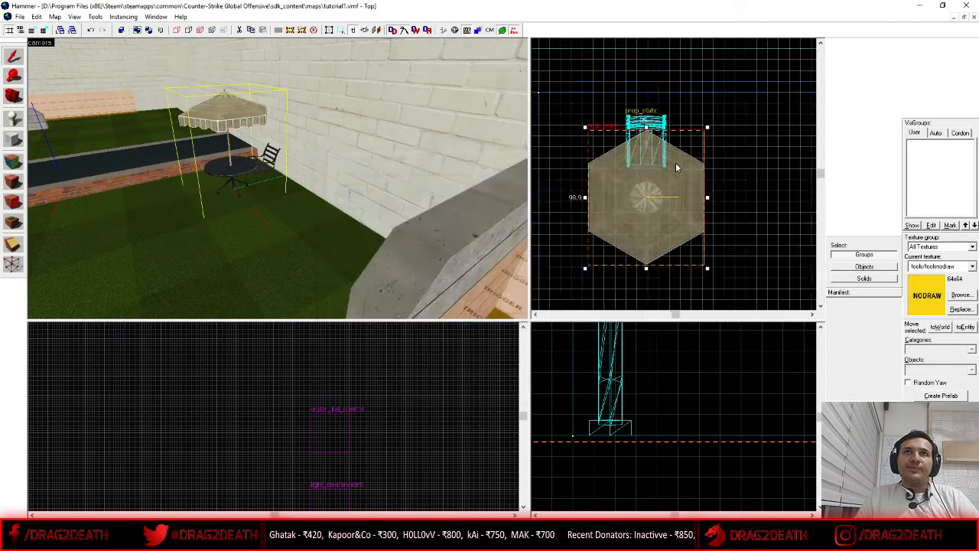
Move the umbrella table away from the chair in the top view so that the two props no longer overlap
scroll(684, 188, "up", 2)
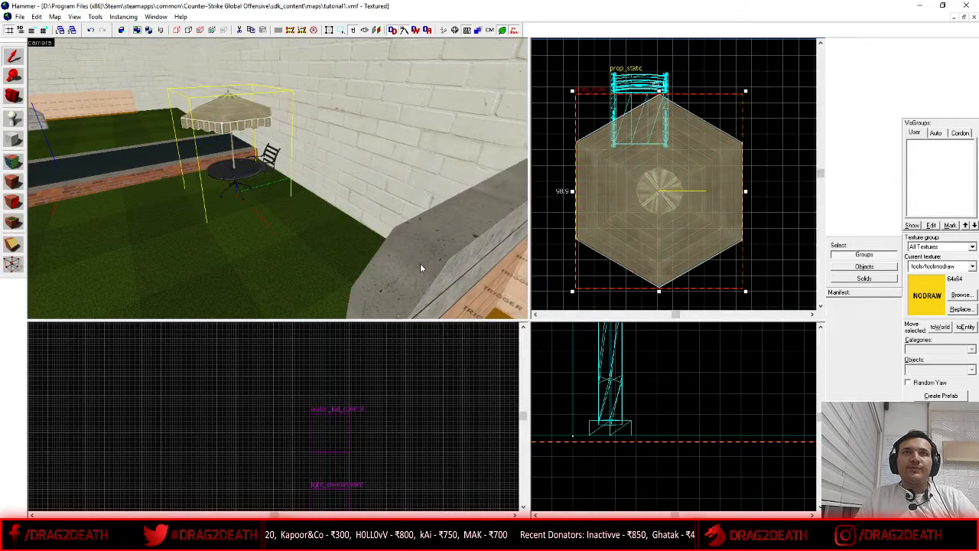
left_click_drag(663, 148, 695, 210)
scroll(630, 101, "down", 7)
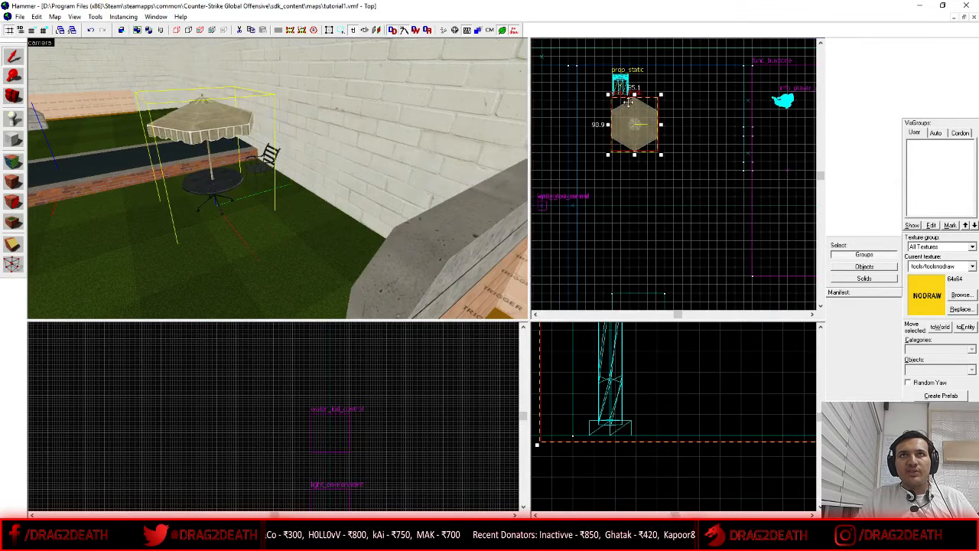
left_click_drag(635, 114, 644, 118)
scroll(774, 122, "down", 5)
scroll(738, 126, "up", 3)
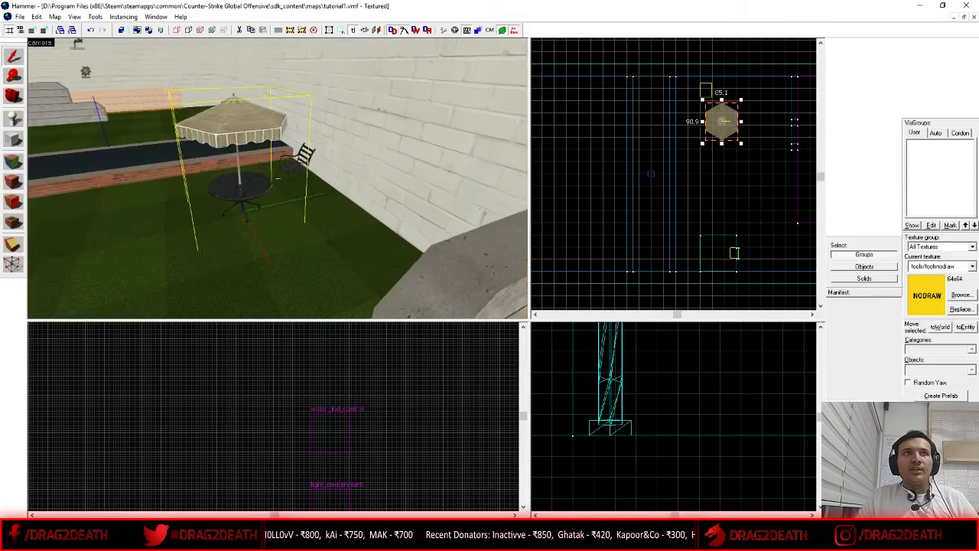
Move the chair next to the table's edge and rotate it about 15 degrees counterclockwise in the top view
key("ctrl+shift+e")
left_click(454, 217)
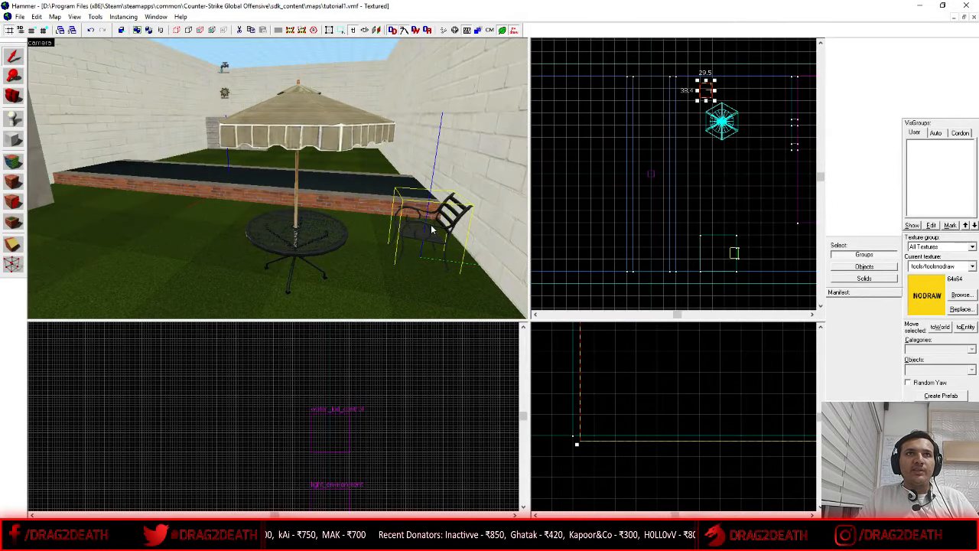
scroll(667, 103, "up", 7)
left_click(667, 106)
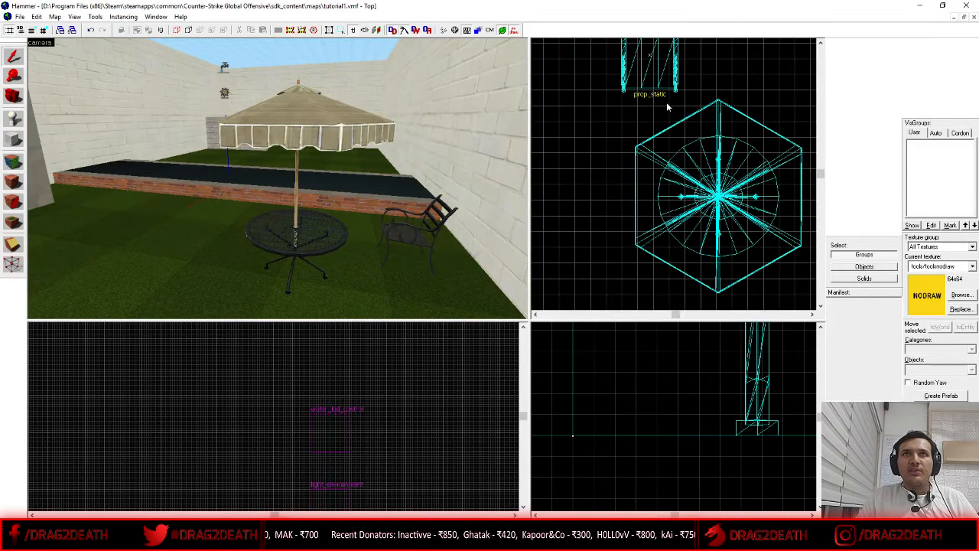
left_click(654, 72)
left_click_drag(636, 84, 660, 128)
scroll(687, 136, "down", 3)
scroll(701, 94, "up", 3)
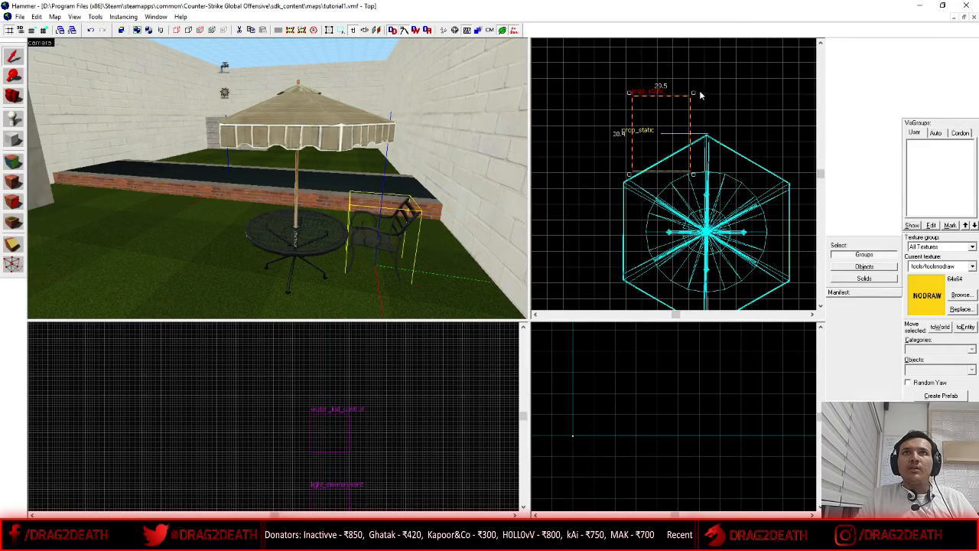
left_click_drag(694, 92, 687, 72)
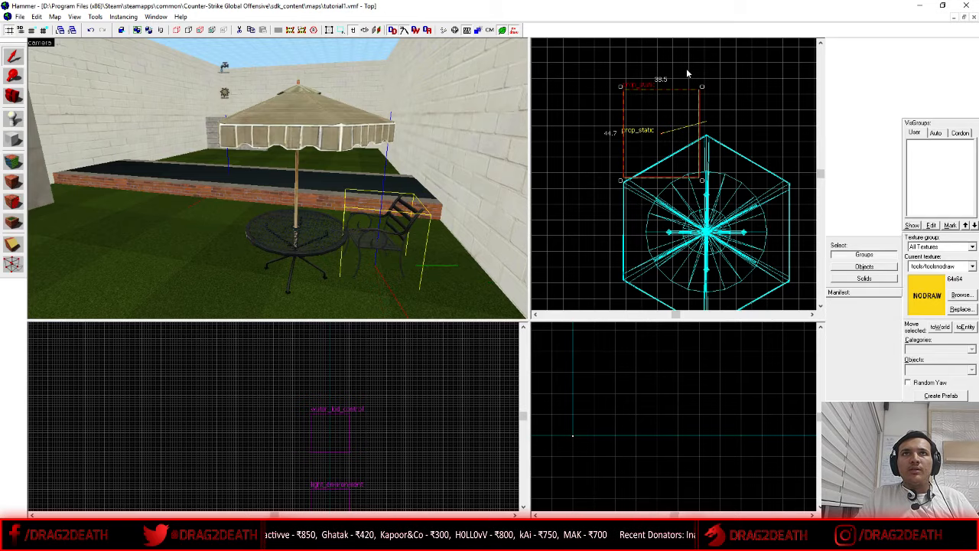
left_click_drag(679, 124, 662, 105)
Examine how the legs of the table and chair rest on the floor in the camera and side views
key("z")
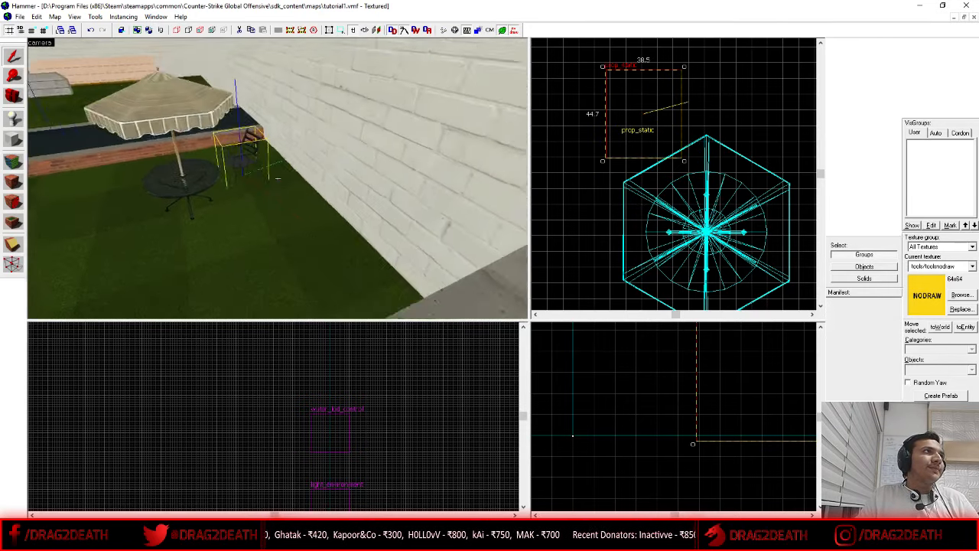
key("w")
key("s")
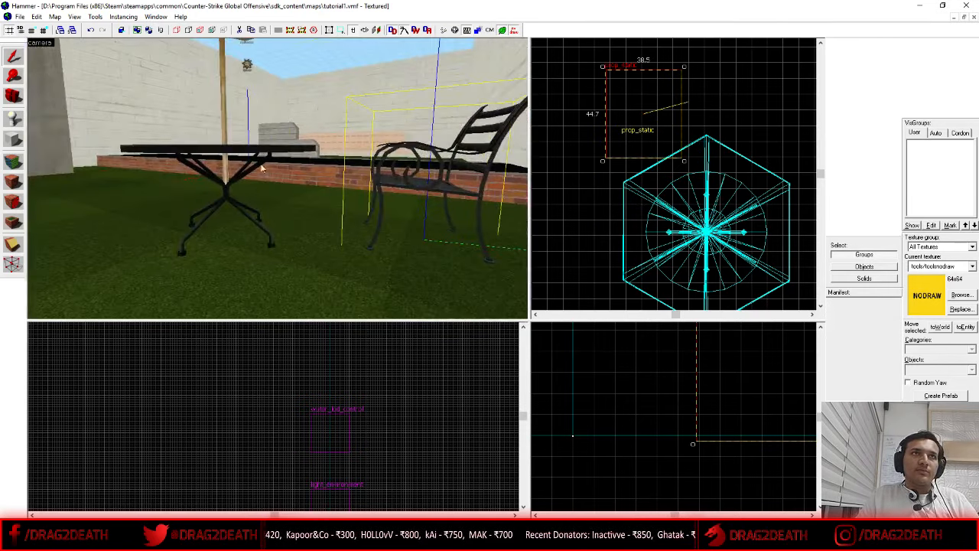
key("z")
left_click(239, 149)
scroll(602, 423, "down", 10)
left_click(683, 435)
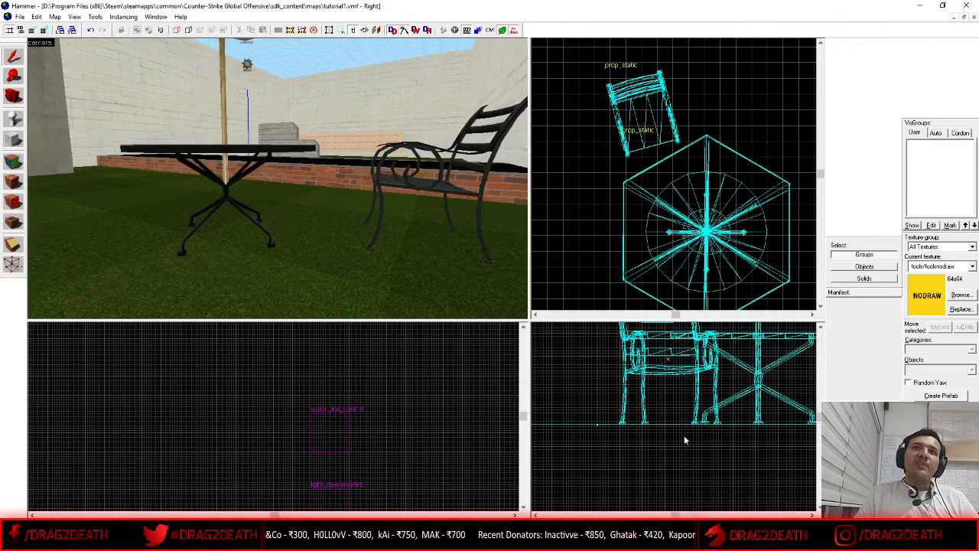
scroll(658, 396, "down", 2)
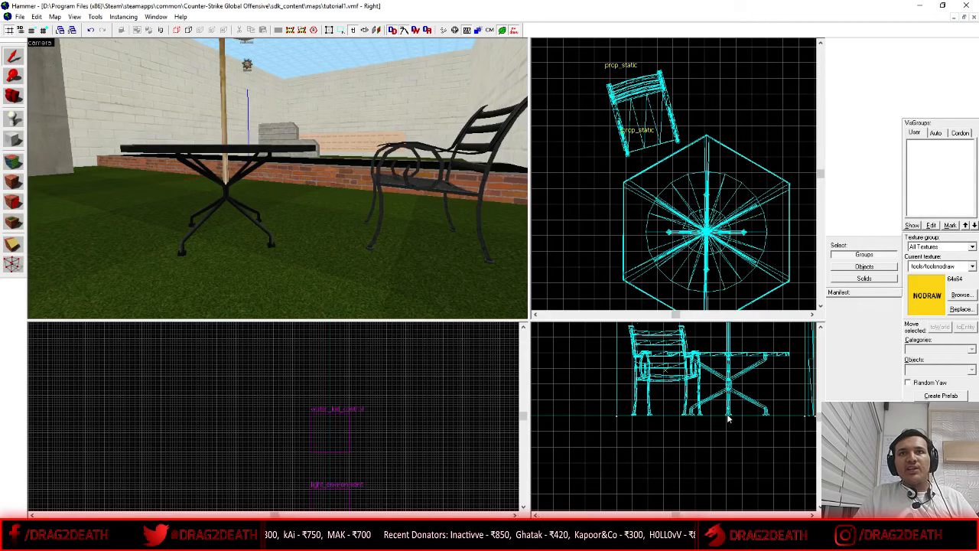
scroll(728, 418, "up", 3)
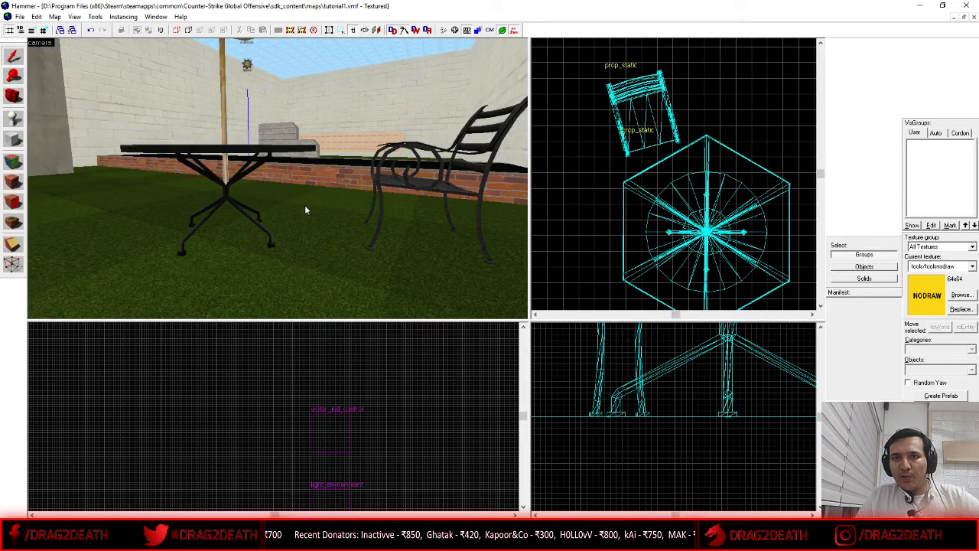
Move the angled chair slightly closer to the table in the top view and deselect it
left_click(245, 145)
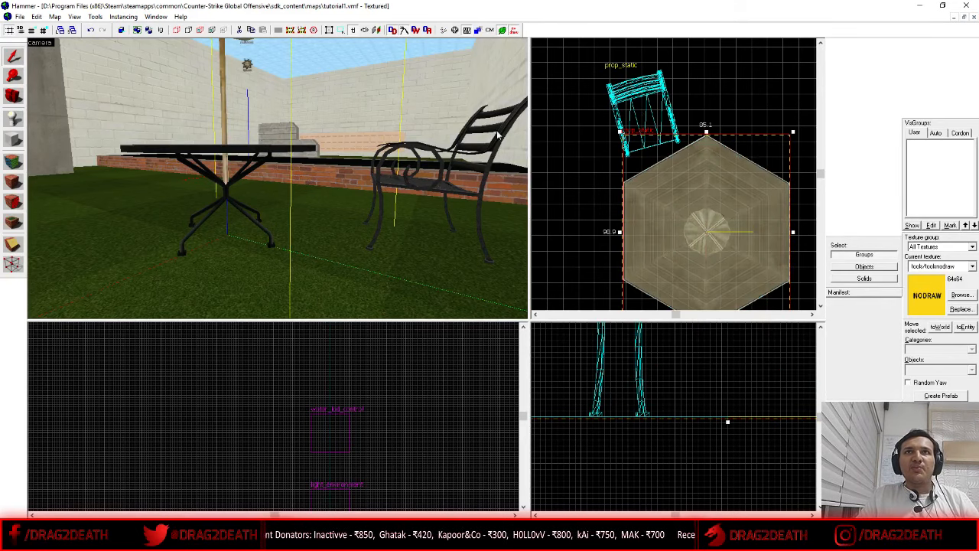
key("s")
key("w")
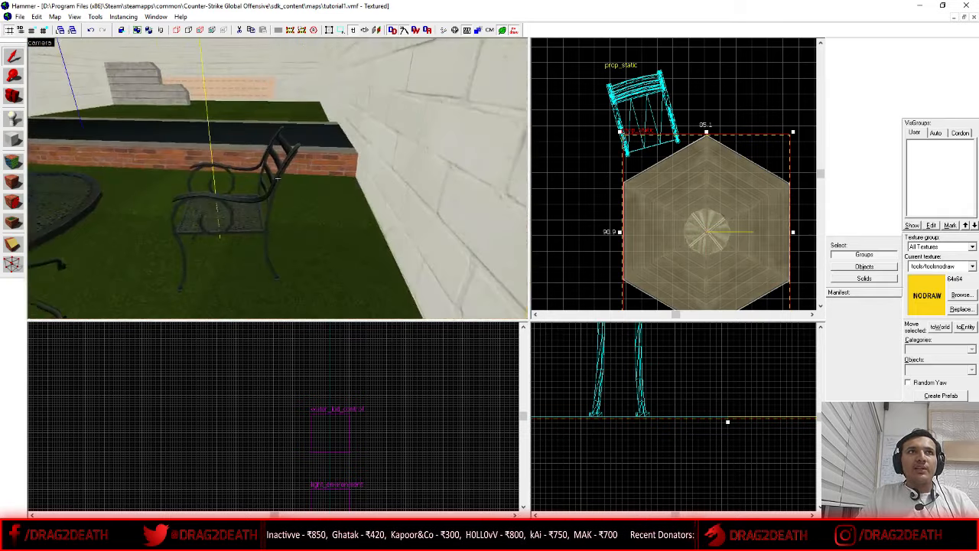
key("z")
left_click(325, 215)
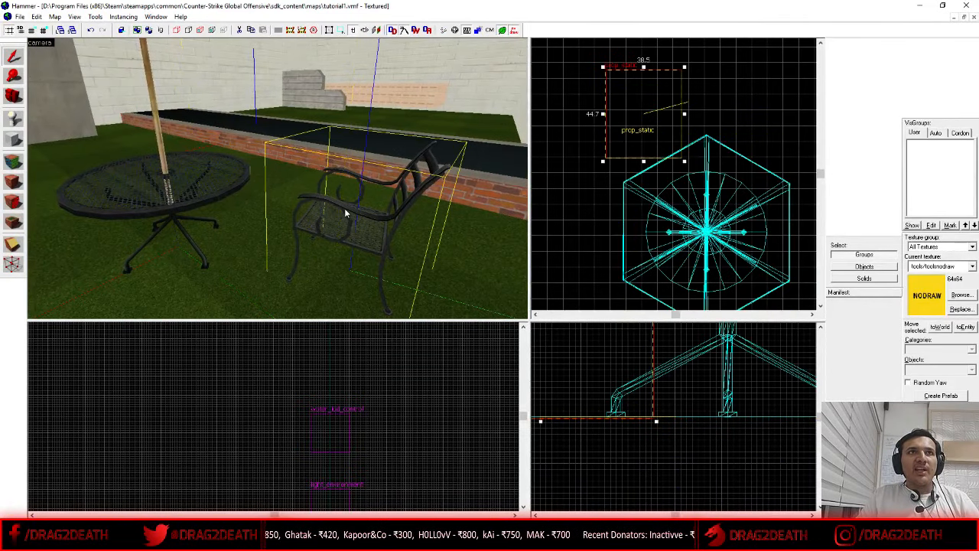
left_click_drag(671, 136, 687, 149)
left_click(714, 114)
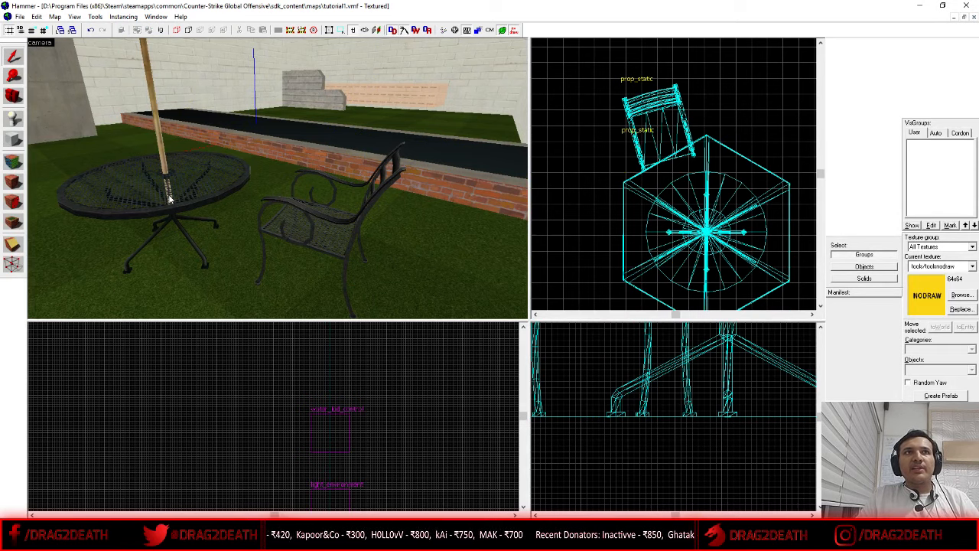
Place a new info_player_terrorist entity on the grass beside the umbrella table
key("z")
key("s")
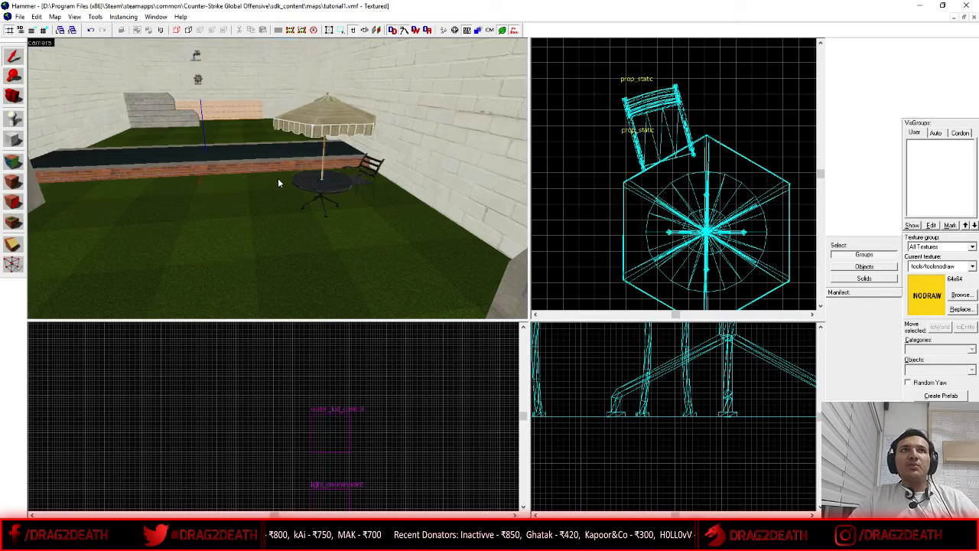
key("w")
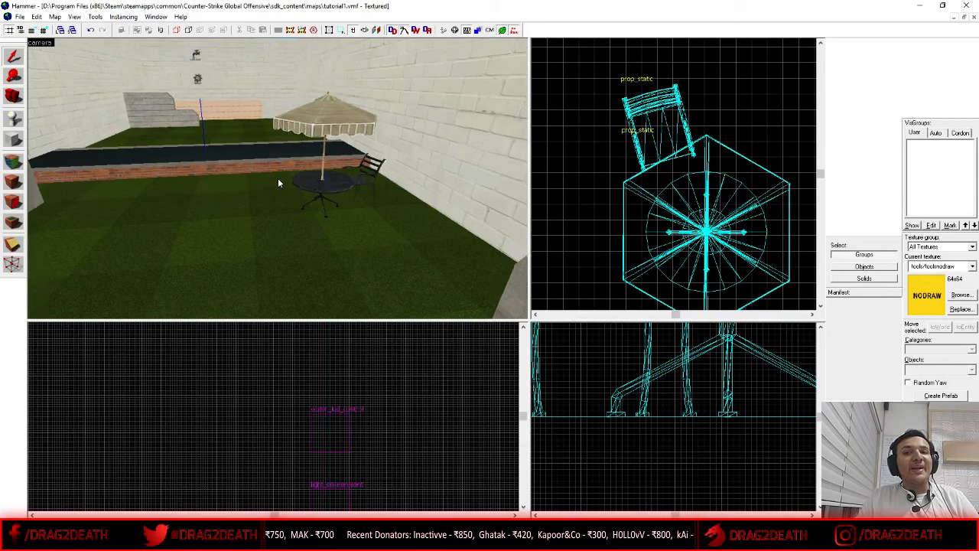
key("z")
left_click(16, 118)
left_click(280, 253)
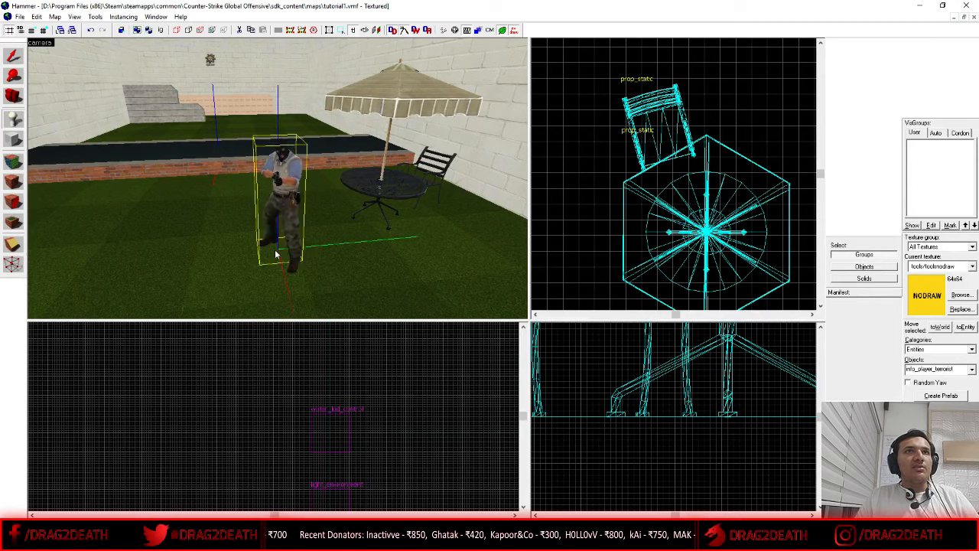
Change the new entity's class to prop_physics, apply it and start browsing for its World Model
left_click(13, 56)
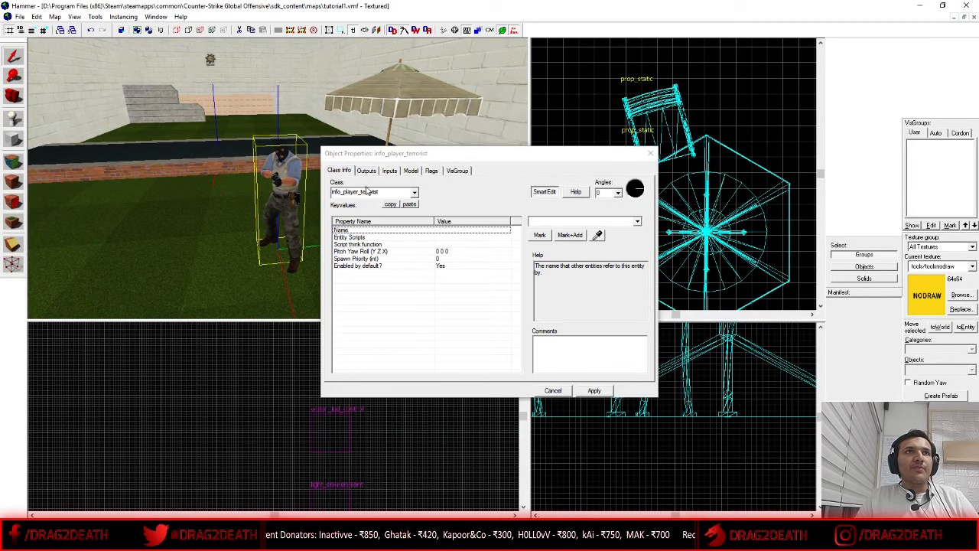
type("prop_")
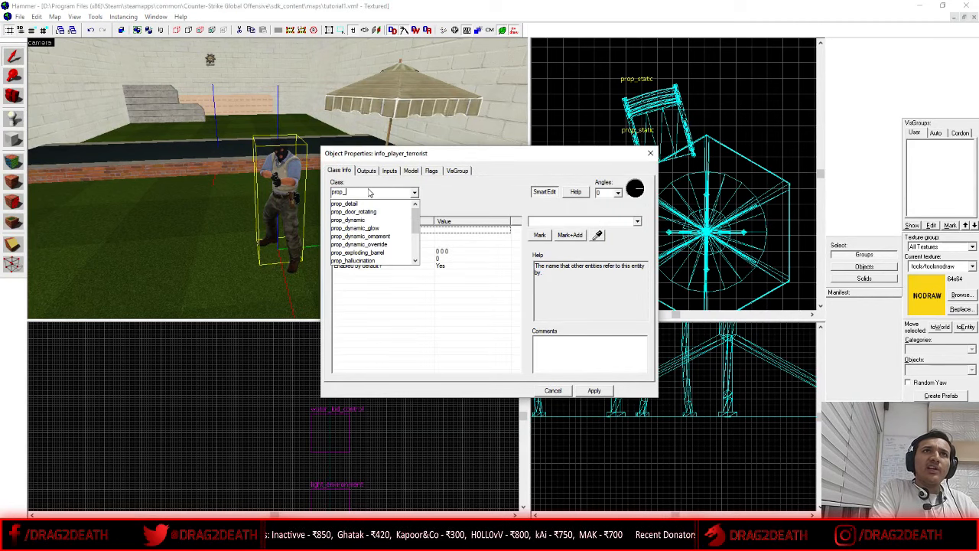
type("phy")
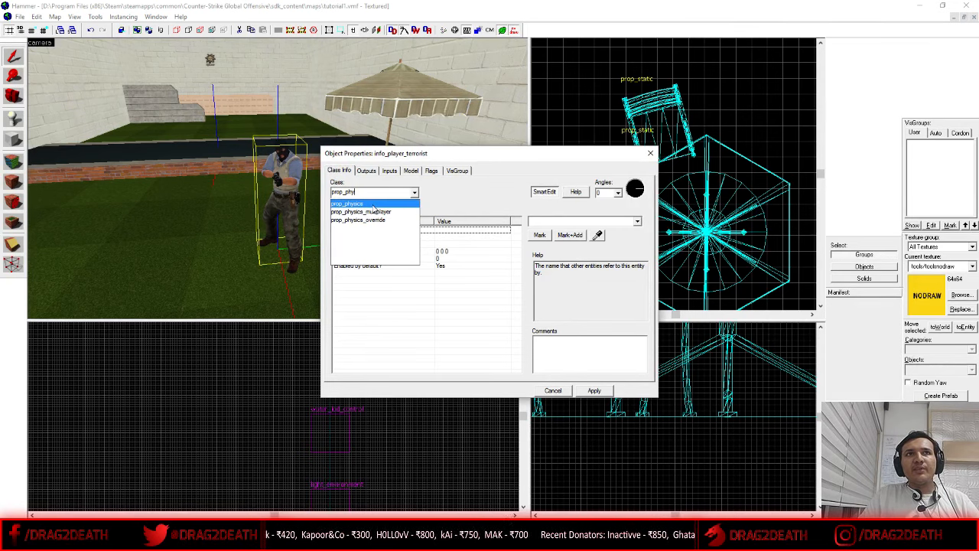
left_click(348, 204)
left_click(594, 391)
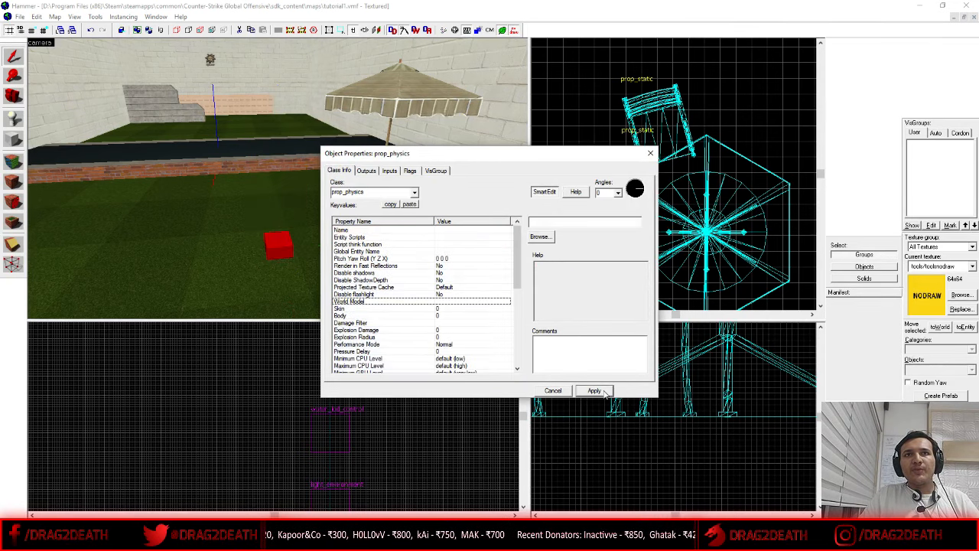
double_click(346, 303)
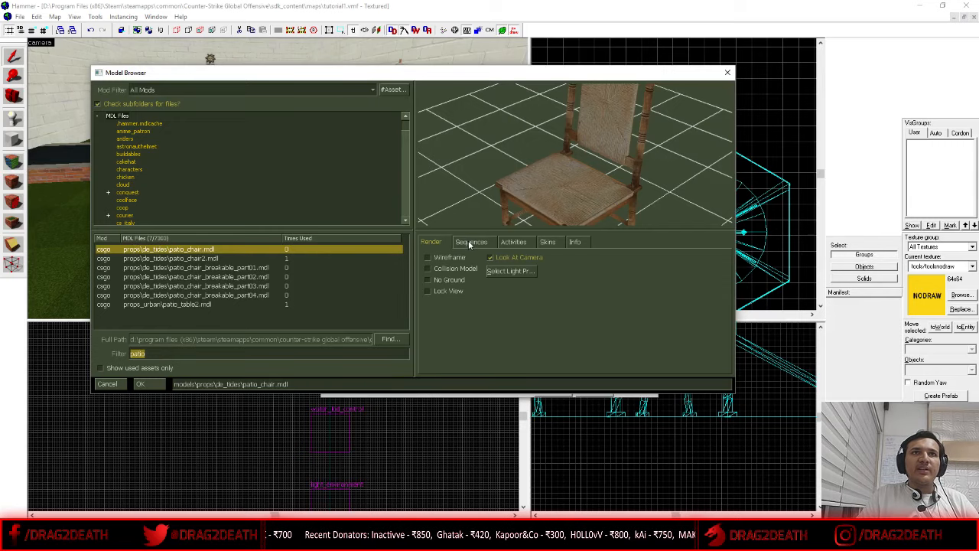
Examine the patio_chair model's preview and its Info data for supported prop types
left_click_drag(555, 193, 557, 263)
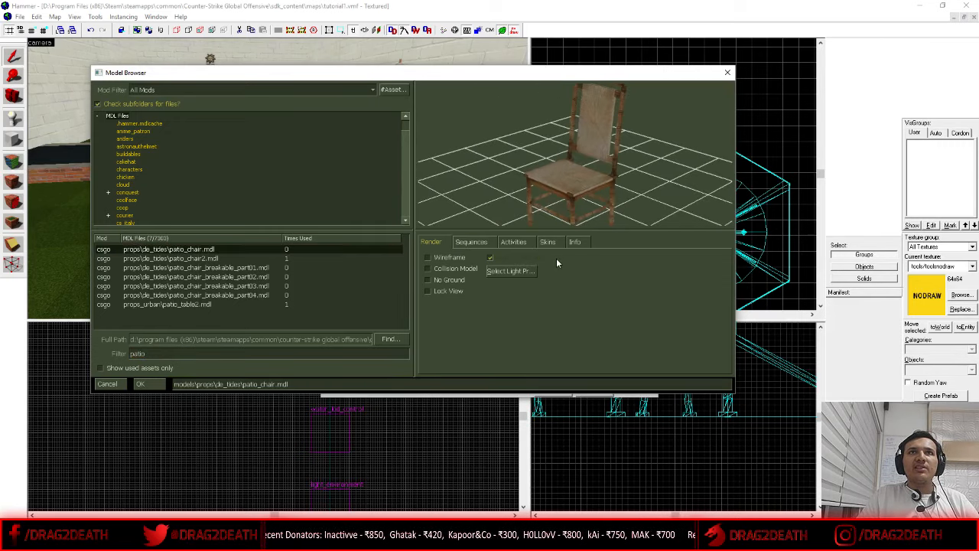
left_click(575, 242)
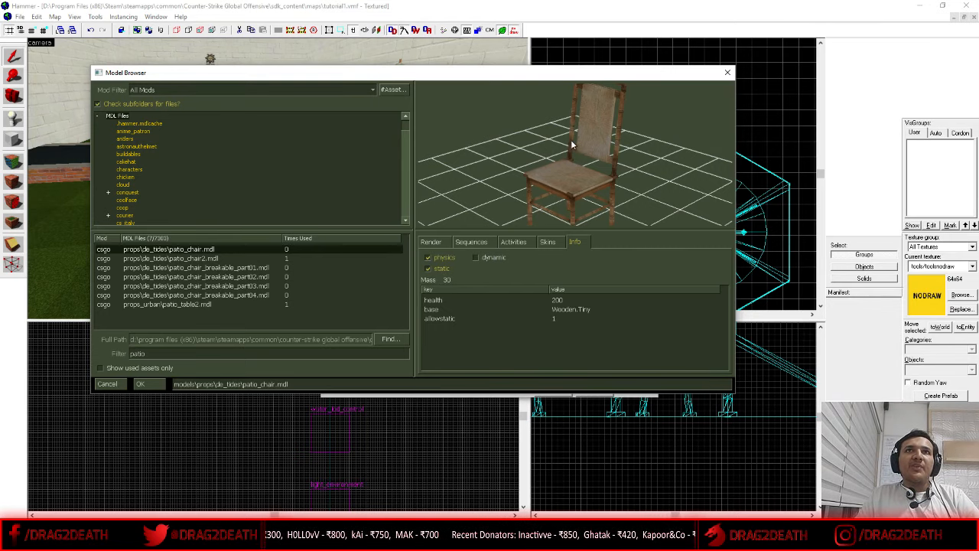
left_click_drag(588, 166, 586, 165)
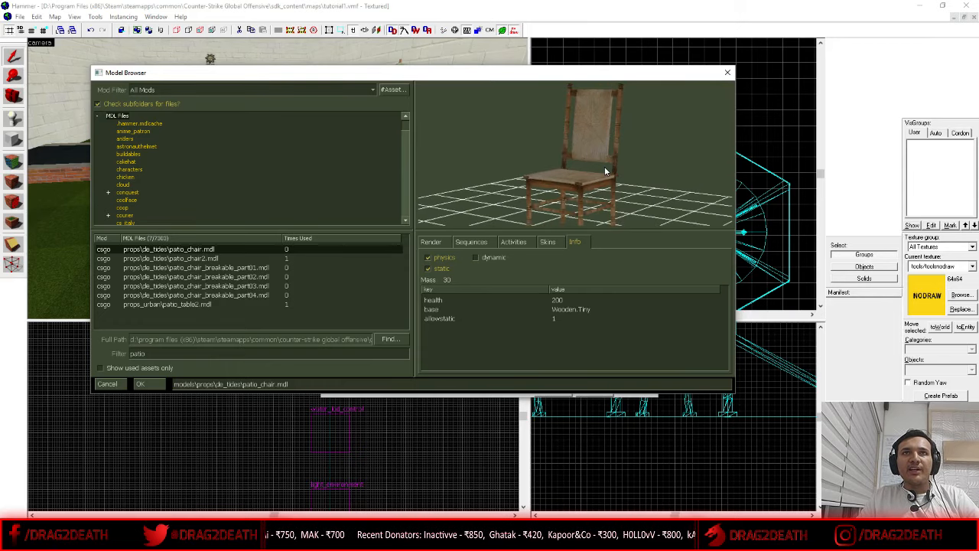
mouse_move(587, 165)
left_mouse_down()
mouse_move(530, 154)
mouse_move(600, 167)
left_mouse_up()
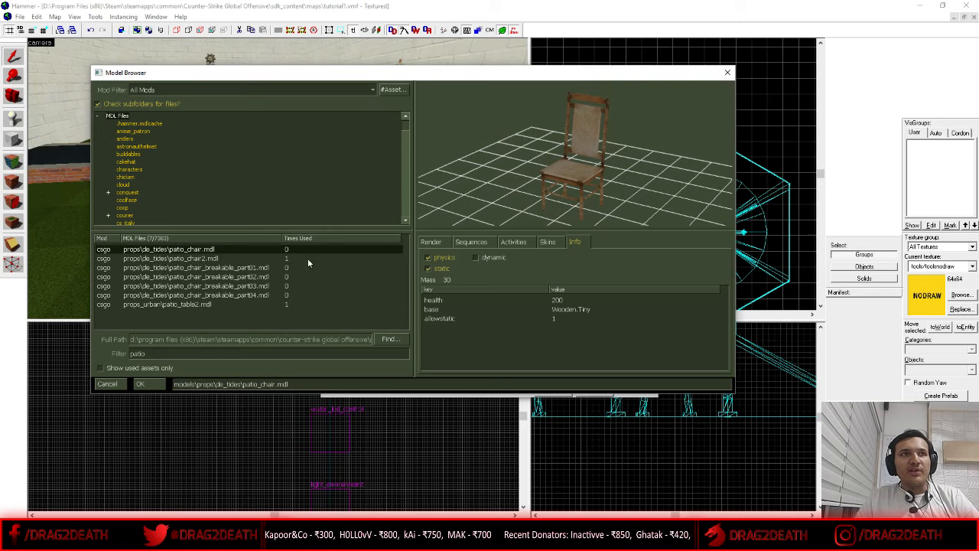
Filter the models by "bottle" and compare the Info data of chianti_bottle.mdl and bottle01.mdl
left_click(169, 355)
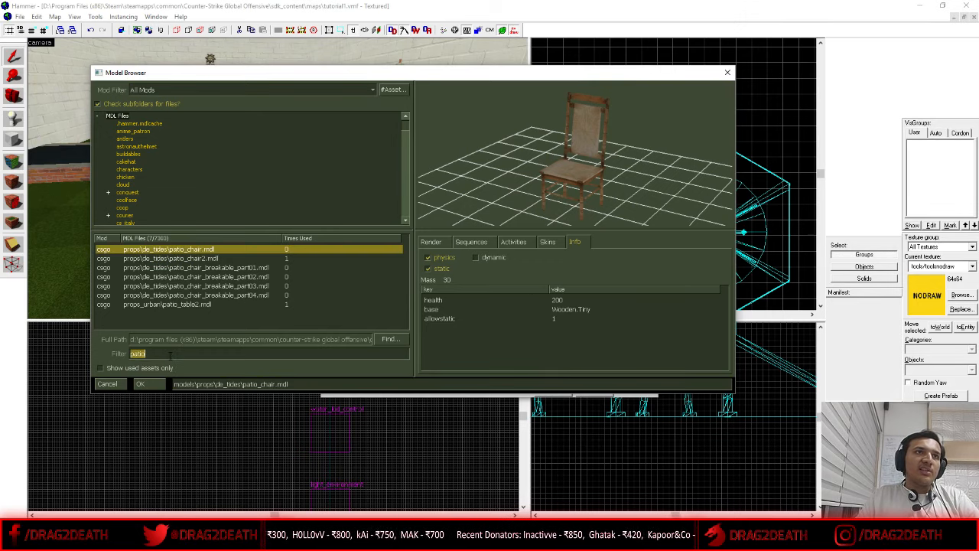
type("bottle")
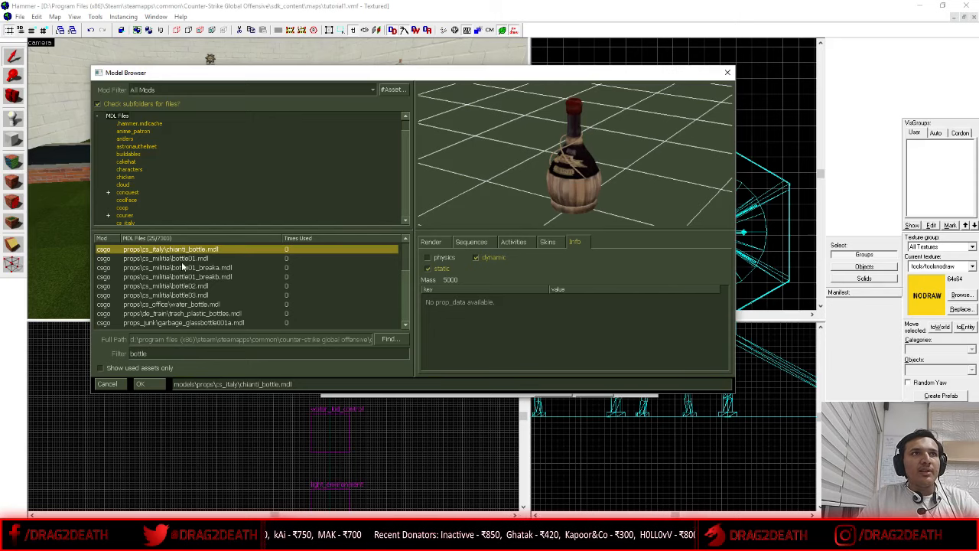
left_click(183, 261)
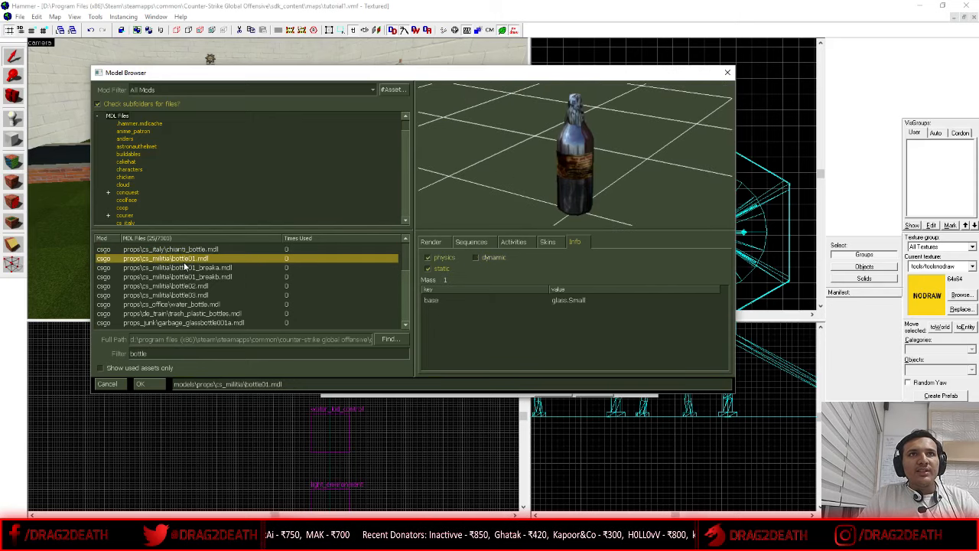
left_click(173, 249)
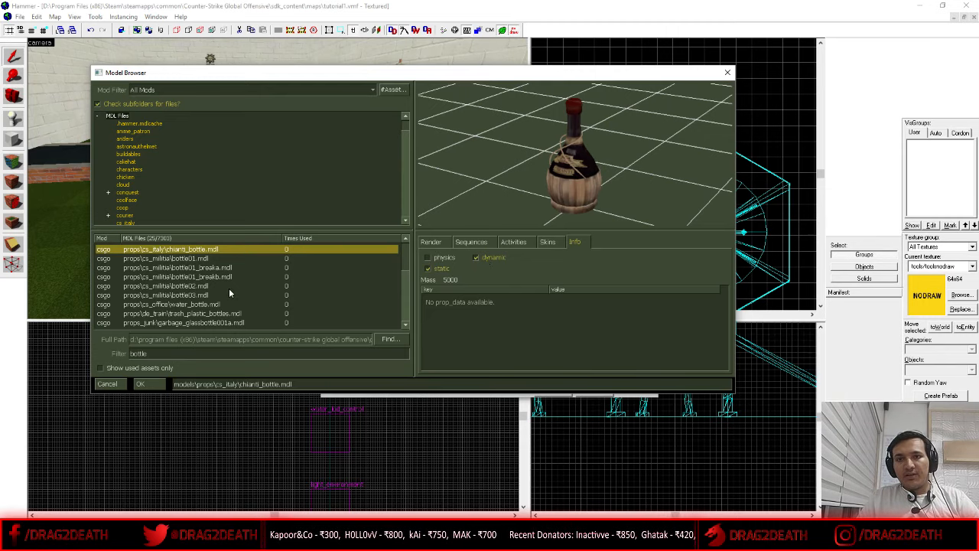
Browse the filtered bottle models from bottle01.mdl through the props_junk bottles, checking each one's preview and physics support
left_click(176, 260)
key("Down")
key("Down")
key("Down")
key("Down")
key("Down")
key("Down")
key("Down")
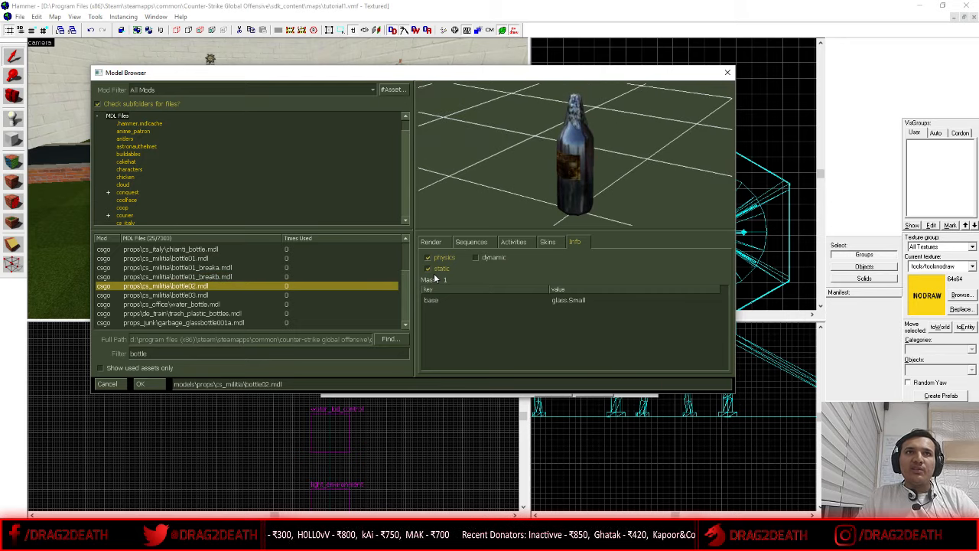
key("Down")
key("Up")
key("Up")
key("Up")
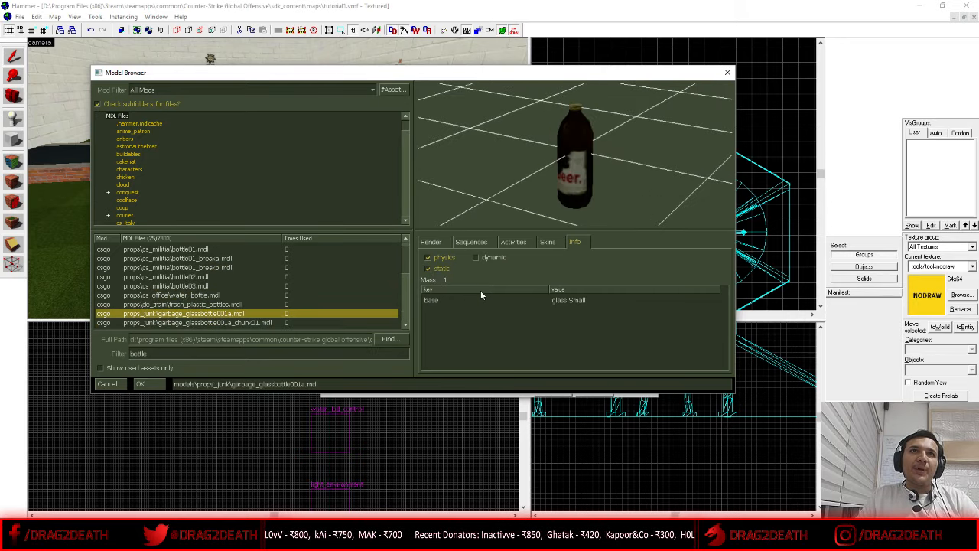
key("Down")
key("Down")
key("Down")
key("Down")
key("Down")
key("Down")
key("Down")
key("Down")
key("Down")
key("Down")
key("Down")
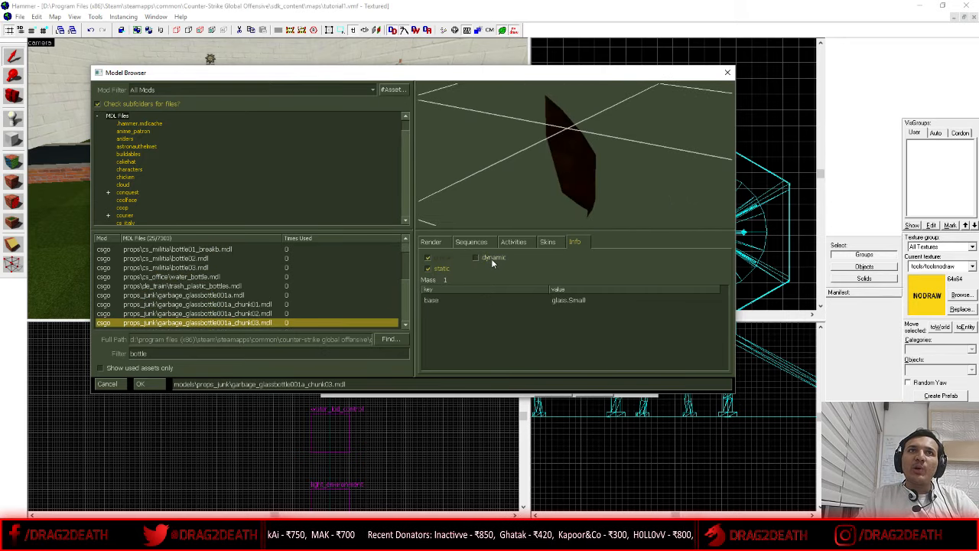
key("Down")
key("Down")
key("Down")
key("Down")
key("Down")
key("Down")
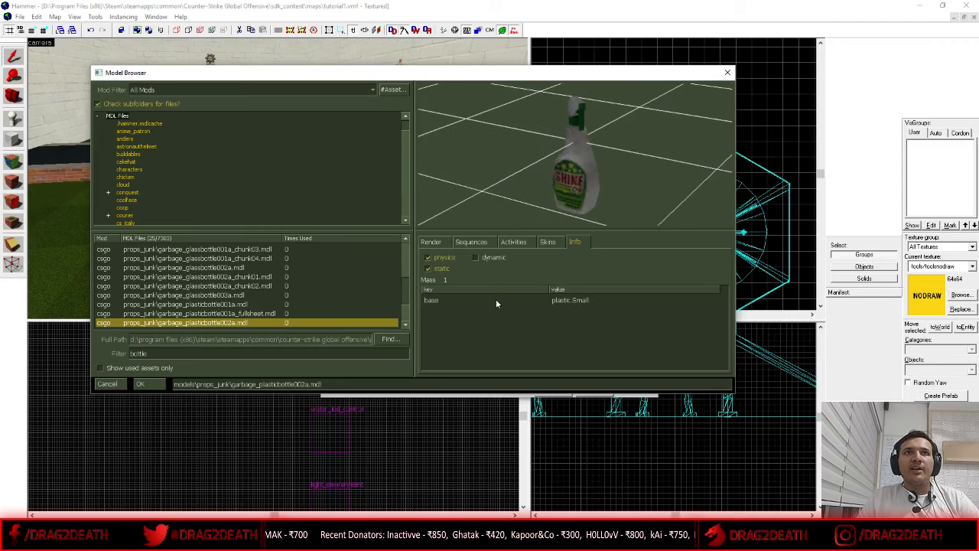
key("Up")
key("Up")
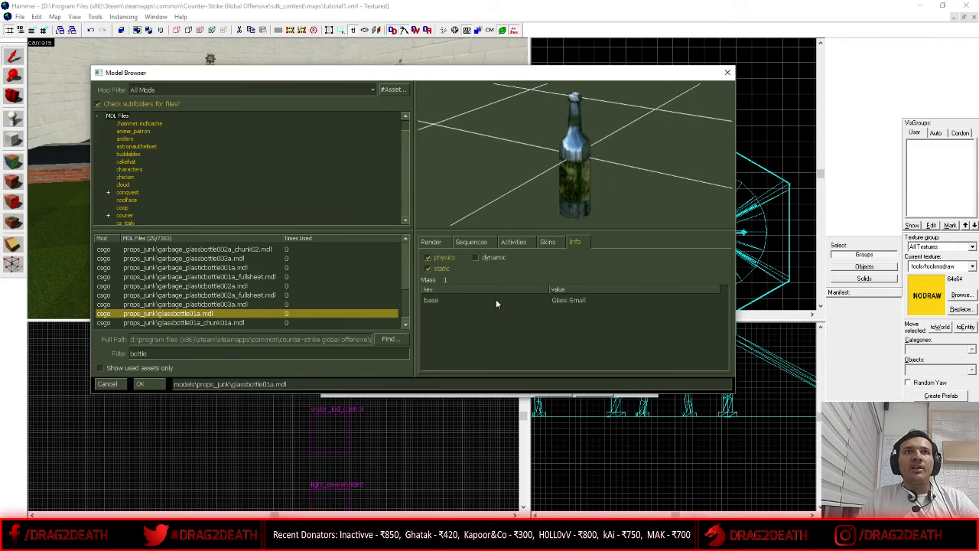
Set the prop_physics World Model to props_junk/garbage_plasticbottle003a.mdl and close the object properties
key("Down")
key("Down")
key("Down")
key("Up")
key("Up")
key("Up")
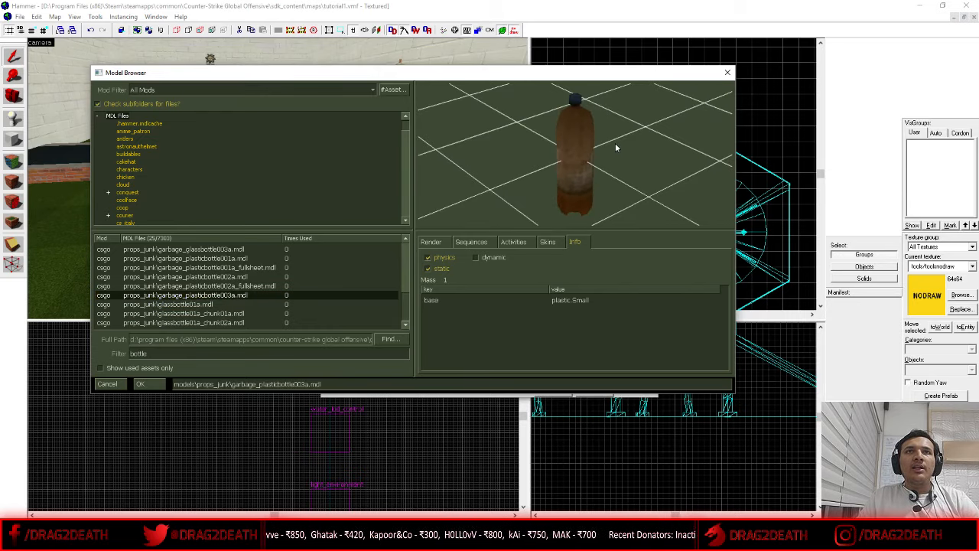
key("Return")
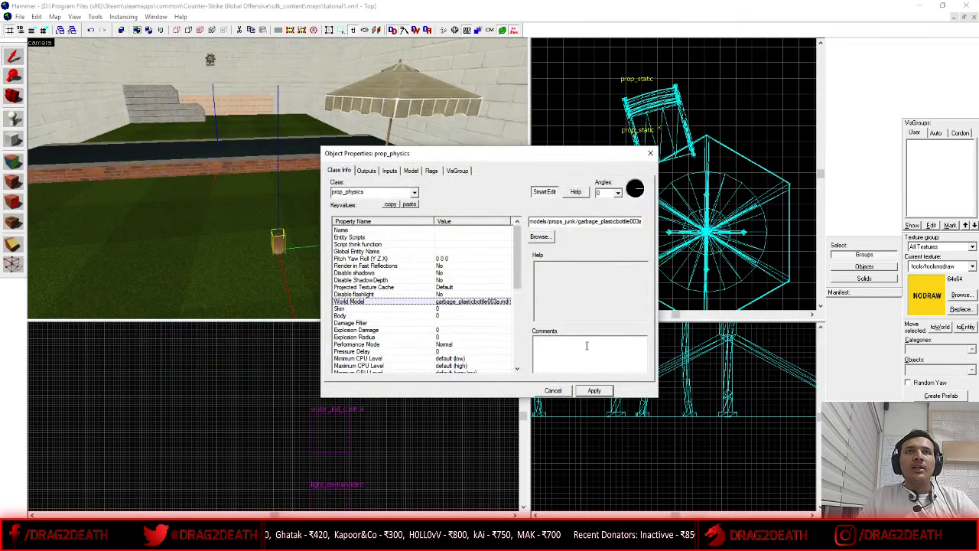
left_click(650, 154)
Move the bottle in the side view from beside the table to above the counter-terrorist's head and deselect it
scroll(649, 413, "down", 10)
scroll(676, 404, "up", 1)
scroll(678, 413, "down", 1)
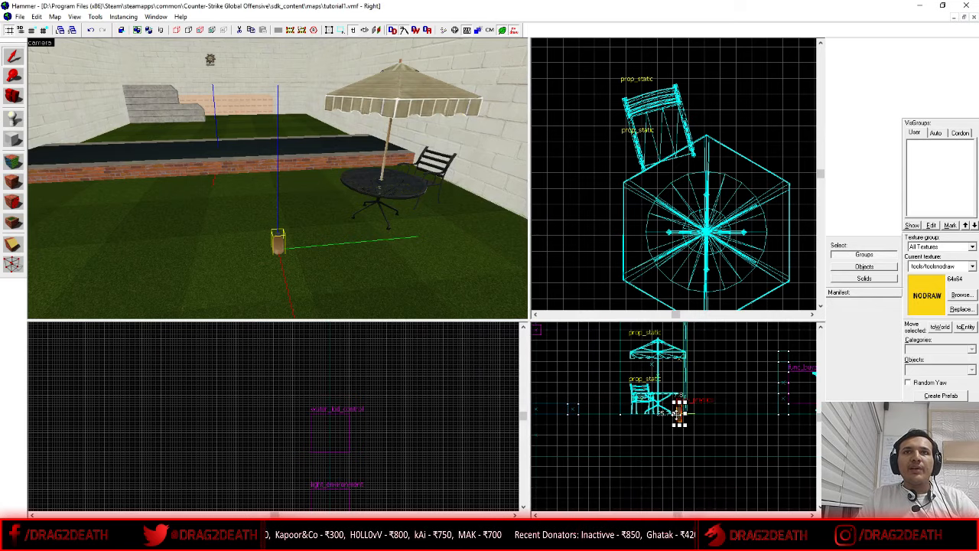
key("z")
key("w")
key("s")
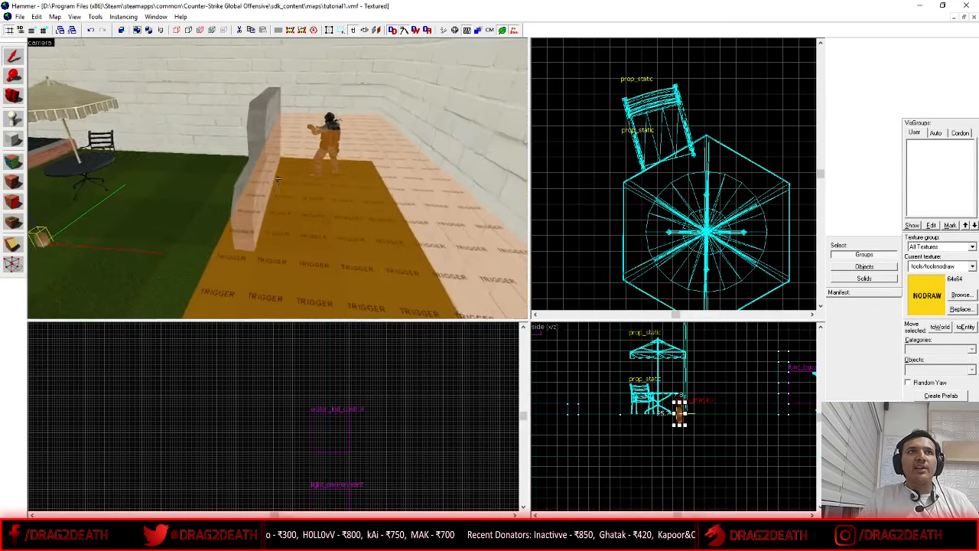
key("w")
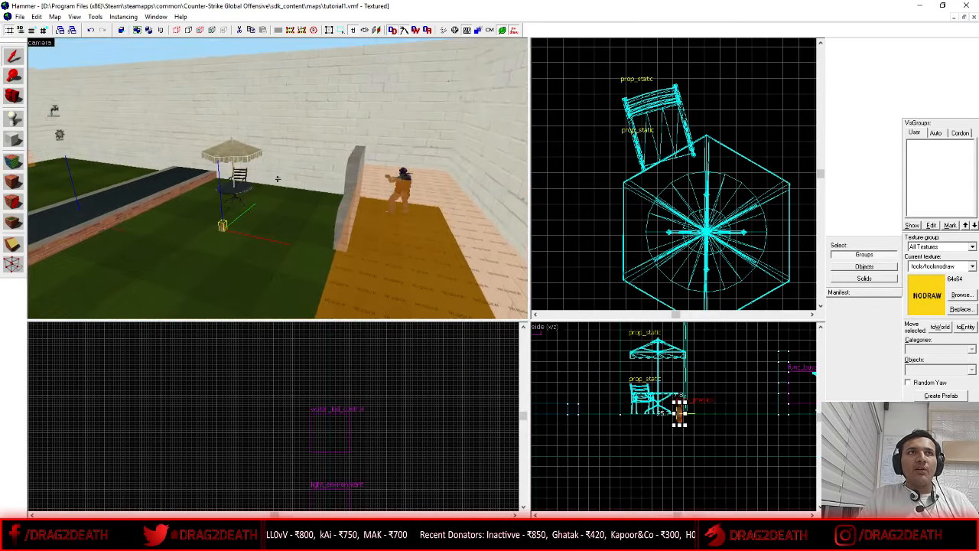
key("z")
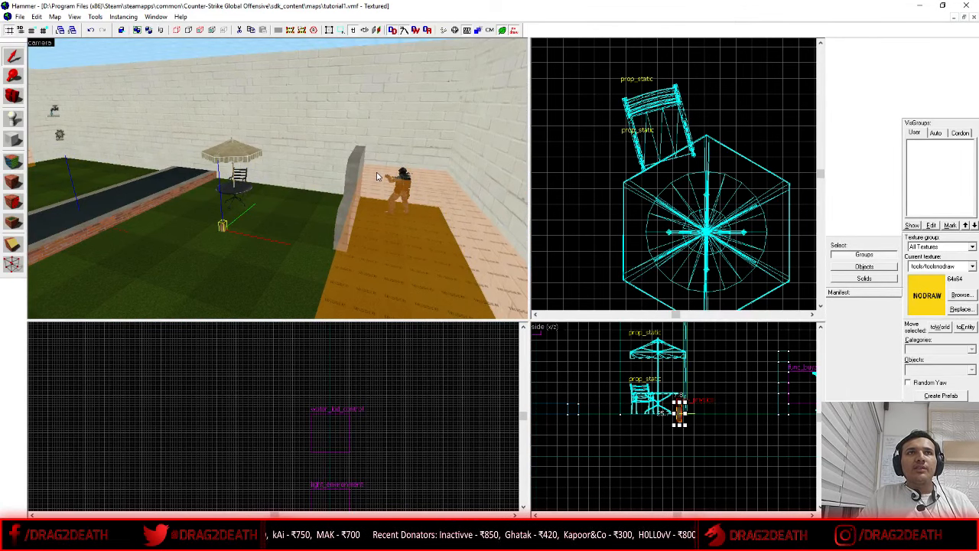
scroll(694, 414, "down", 3)
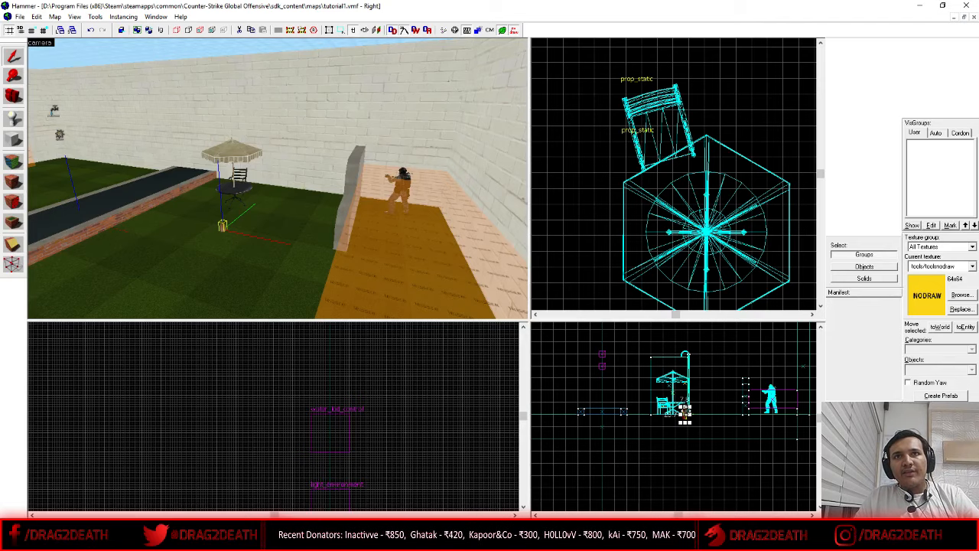
left_click_drag(684, 413, 771, 381)
key("Escape")
scroll(770, 380, "up", 8)
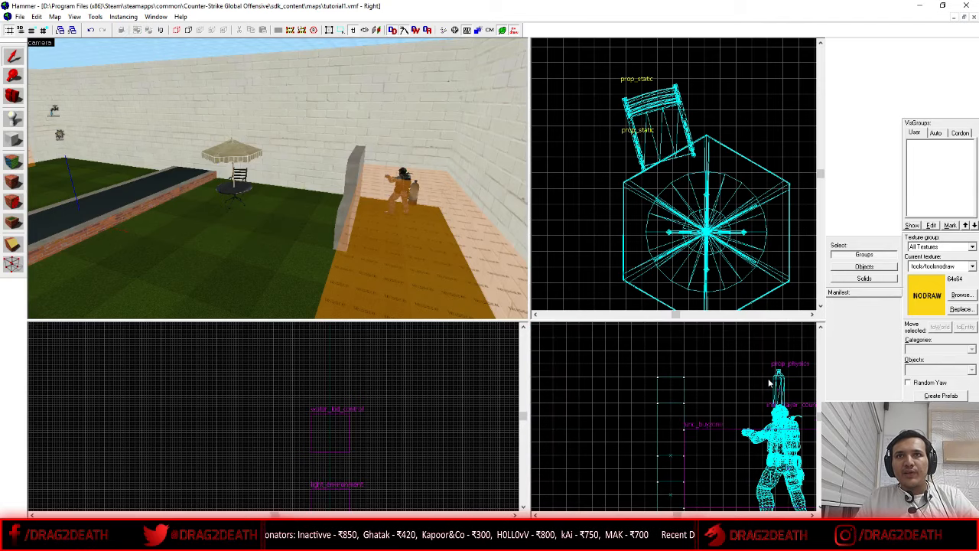
Select the bottle and move it in the side view to hang in front of the counter-terrorist
left_click(418, 190)
scroll(708, 371, "up", 4)
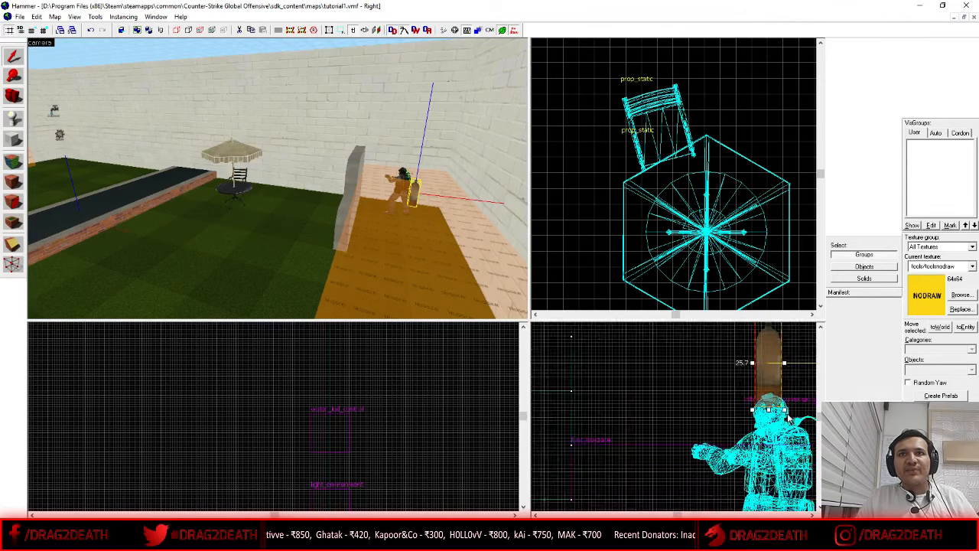
left_click_drag(708, 371, 627, 371)
scroll(695, 165, "down", 5)
scroll(683, 177, "up", 9)
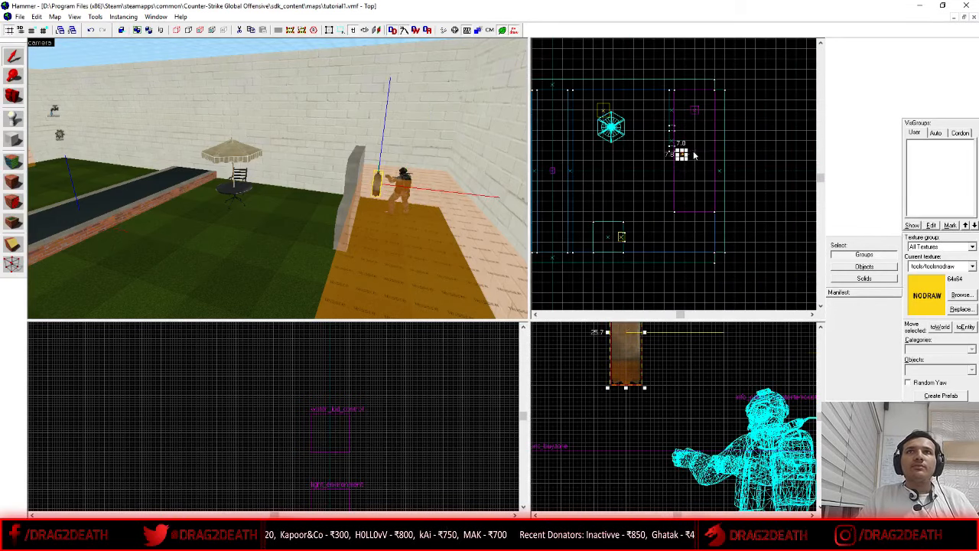
Align the bottle with the counter-terrorist's outstretched hands in the top view and deselect it
scroll(680, 70, "up", 10)
left_click_drag(683, 177, 653, 129)
scroll(691, 140, "down", 5)
key("Escape")
Inspect the floating bottle up close and check the Skin entry in its object properties
key("z")
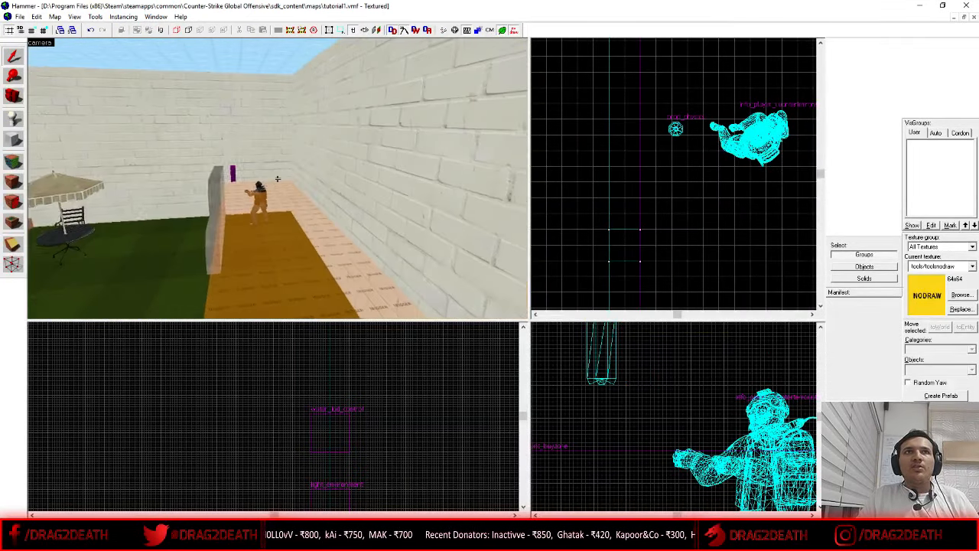
key("w")
key("z")
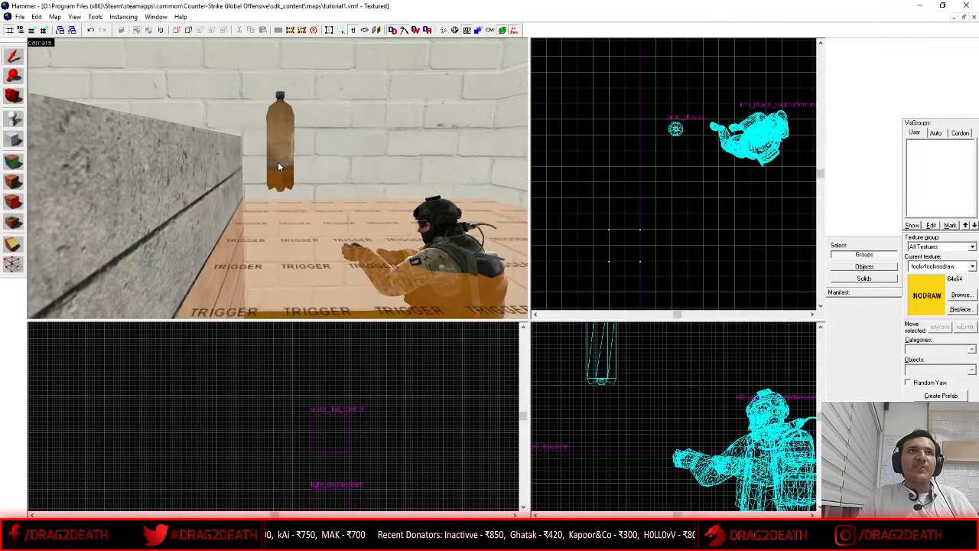
double_click(278, 164)
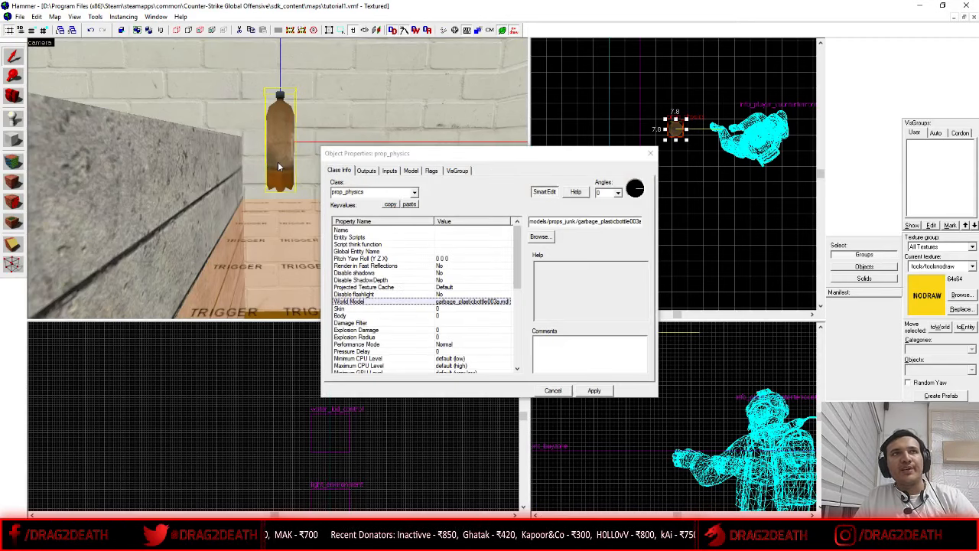
left_click(363, 308)
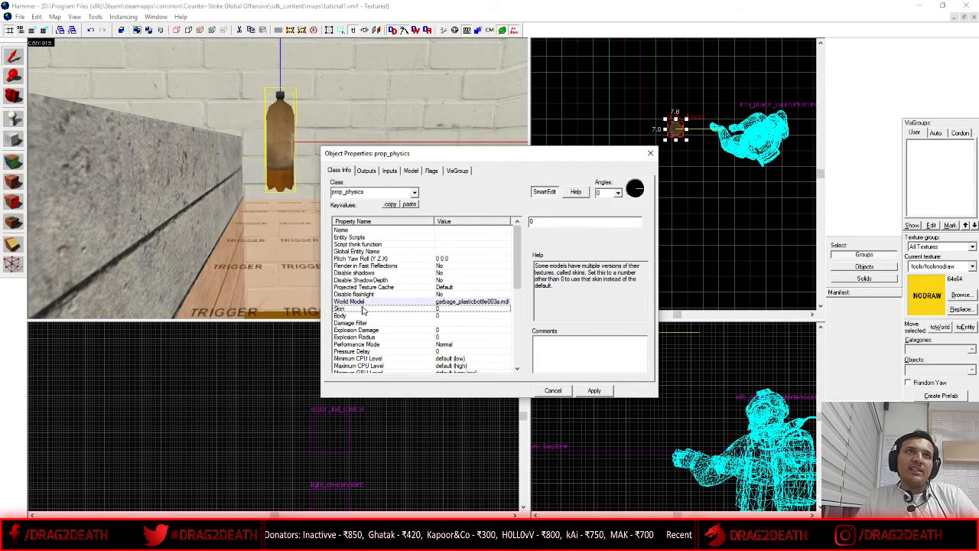
left_click(650, 153)
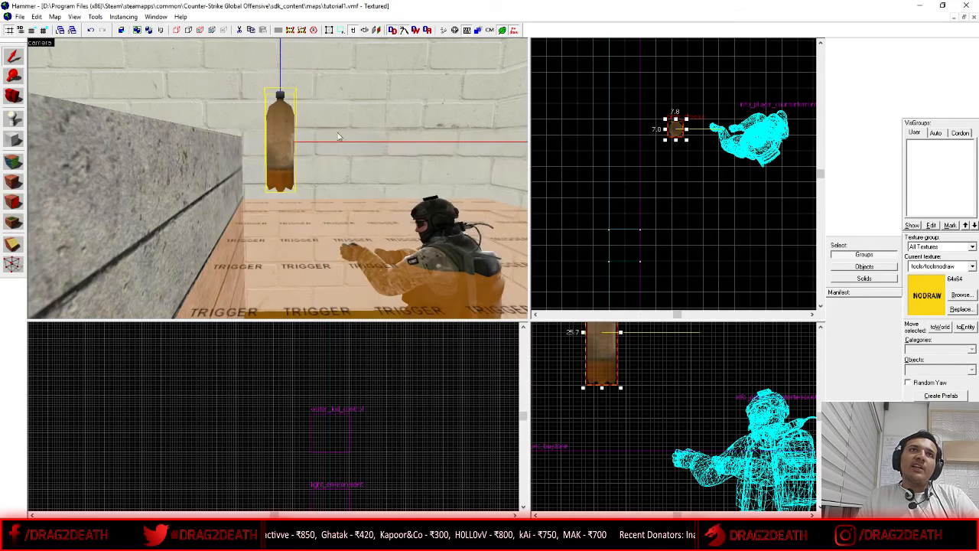
Reopen the bottle's World Model in the model browser and examine its available skins and preview
double_click(282, 136)
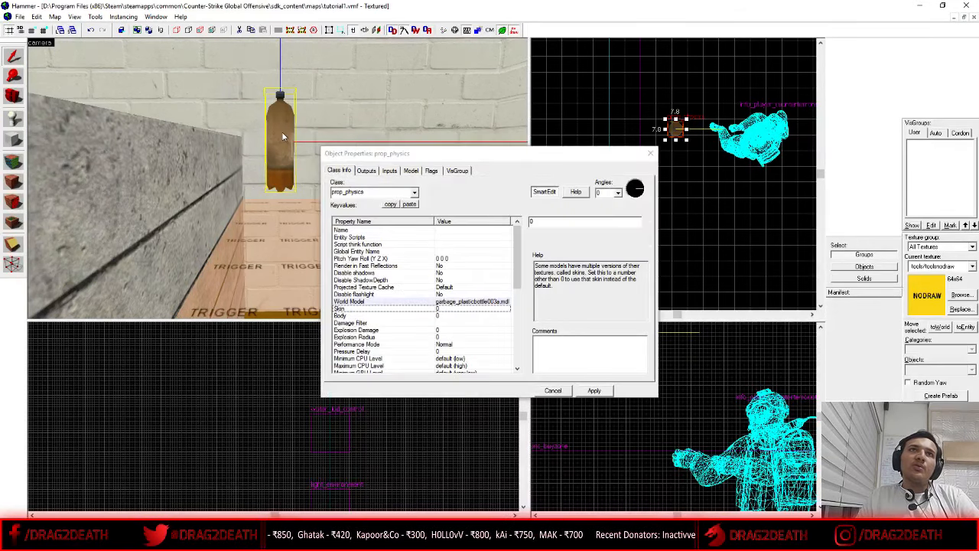
left_click(347, 303)
double_click(345, 302)
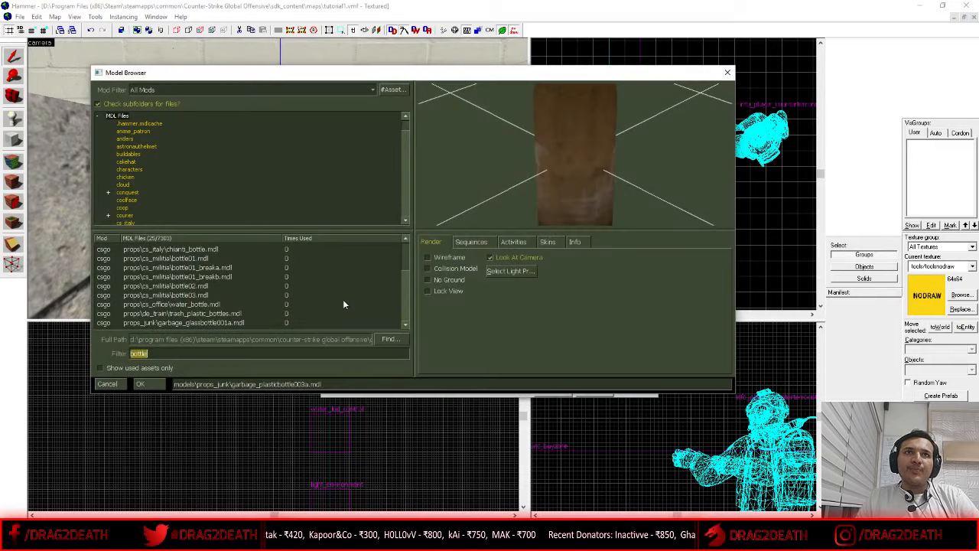
left_click(556, 242)
left_click(448, 267)
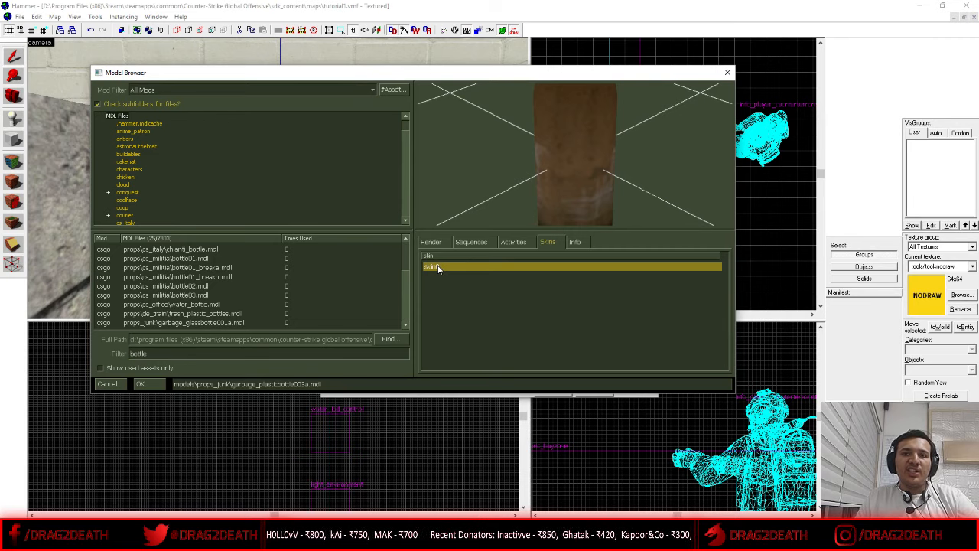
right_click_drag(528, 176, 528, 214)
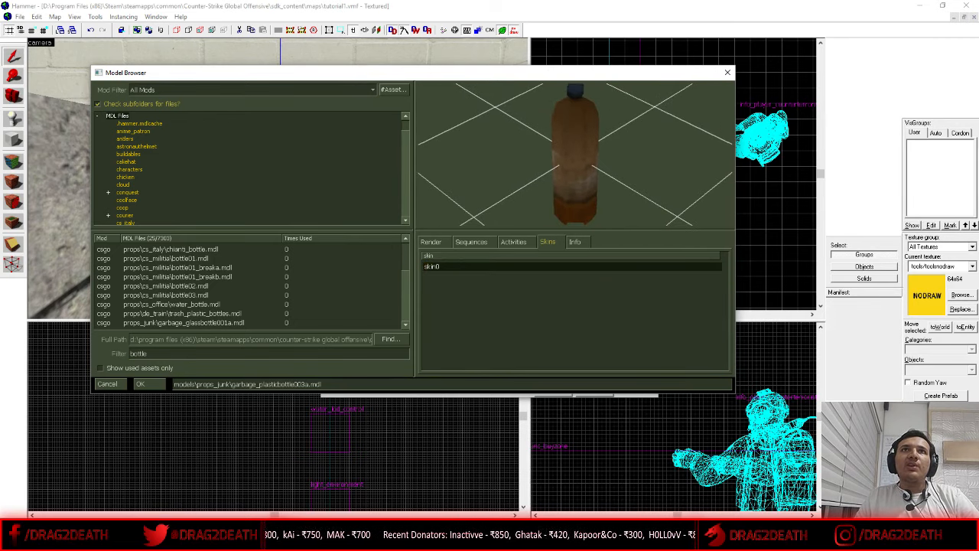
left_click_drag(528, 176, 528, 164)
Filter the models by "barre" and browse the results to preview props\de_train\barrel.mdl
type("barrel")
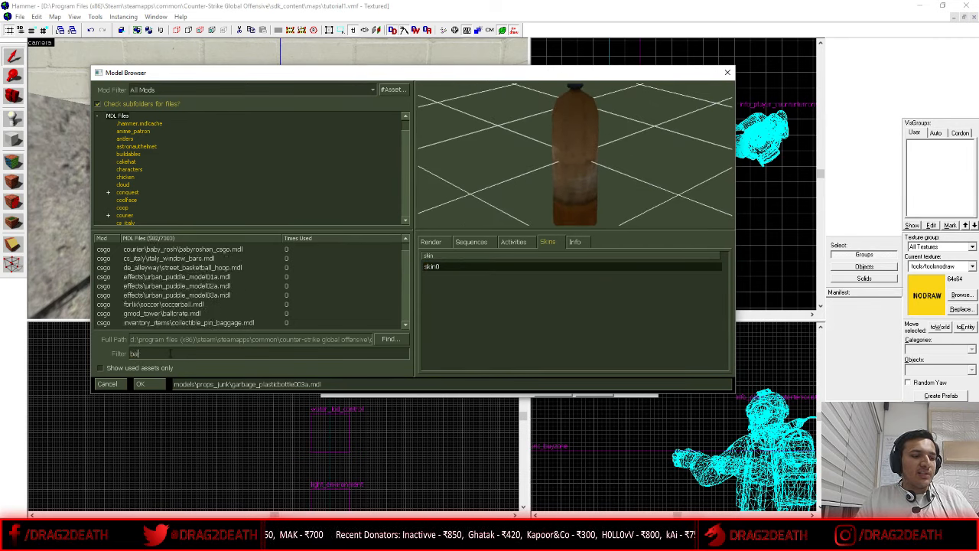
left_click(210, 278)
key("Up")
key("Up")
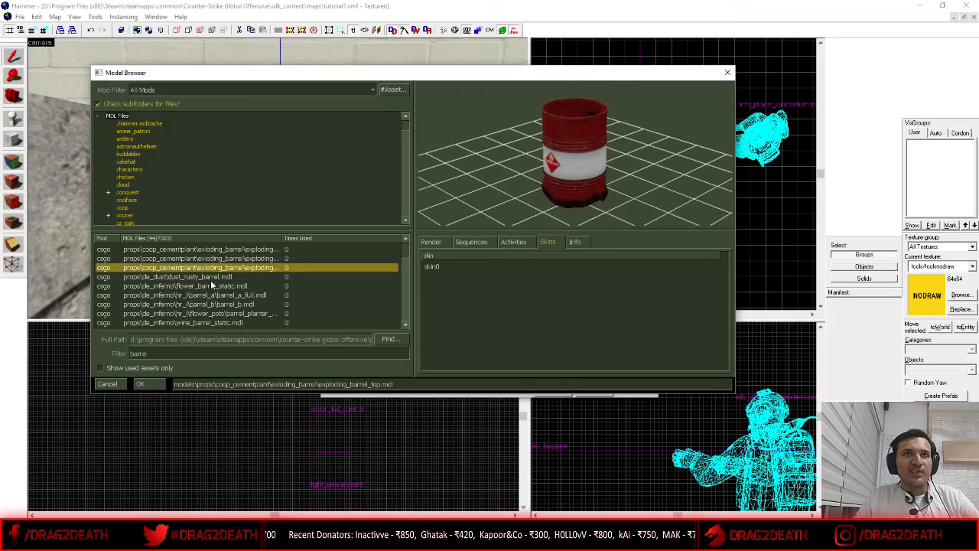
key("Down")
key("Down")
key("Down")
key("Down")
key("Down")
key("Down")
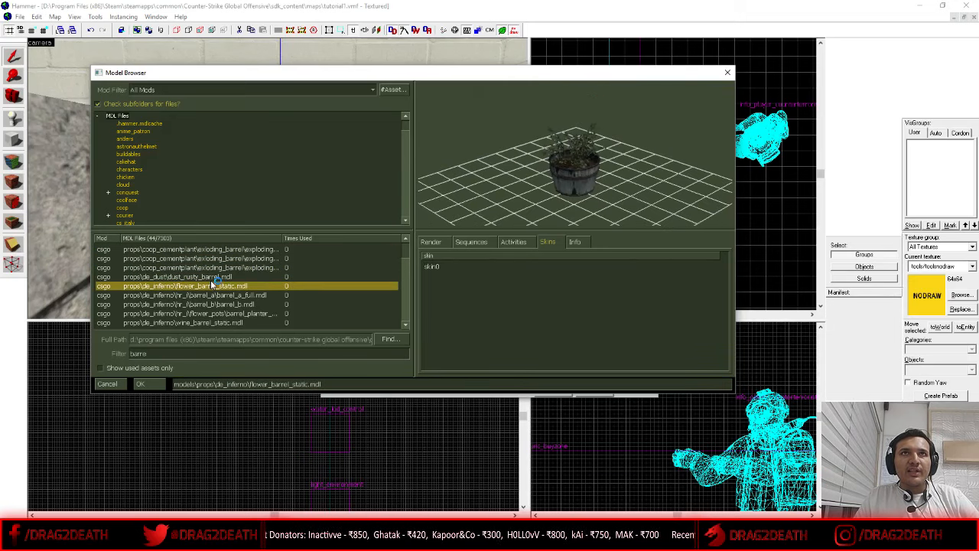
key("Down")
key("Down")
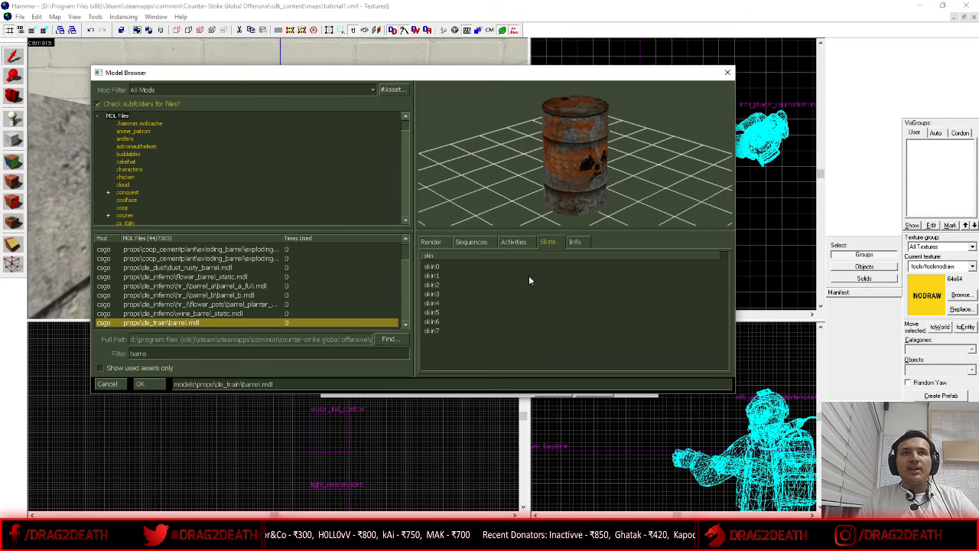
Preview the de_train barrel's skins from skin0 through skin6, rotating the preview, and close the model browser
left_click_drag(557, 209, 535, 201)
left_click(464, 266)
key("Down")
key("Down")
key("Down")
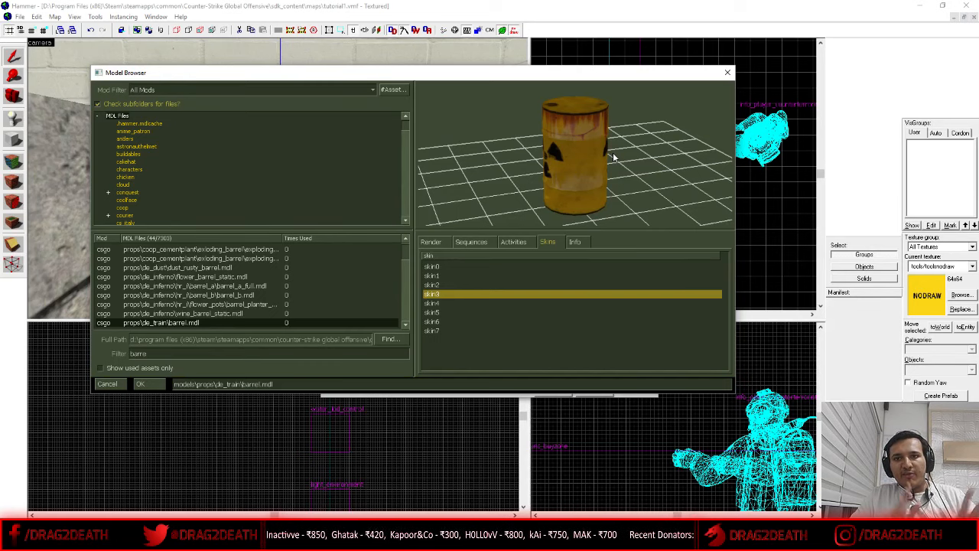
key("Down")
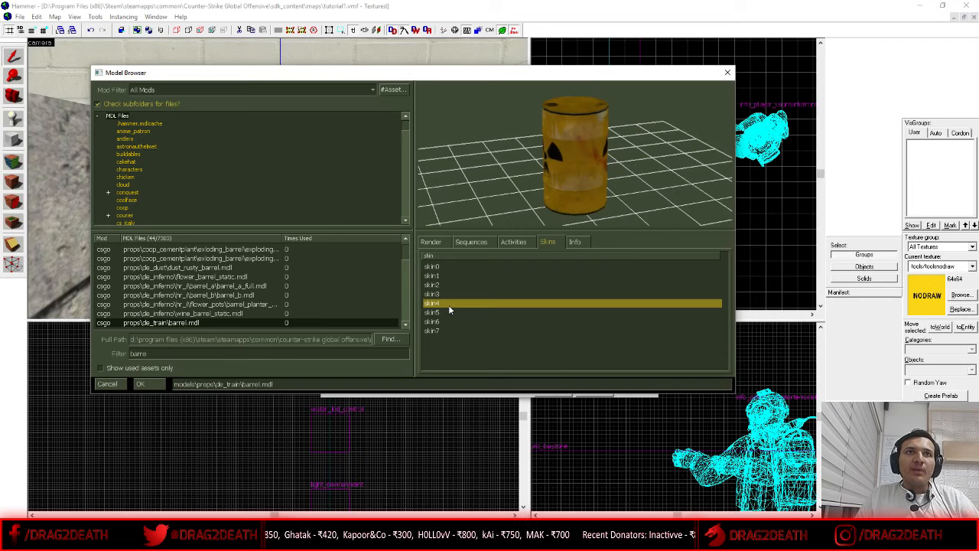
key("Down")
key("Down")
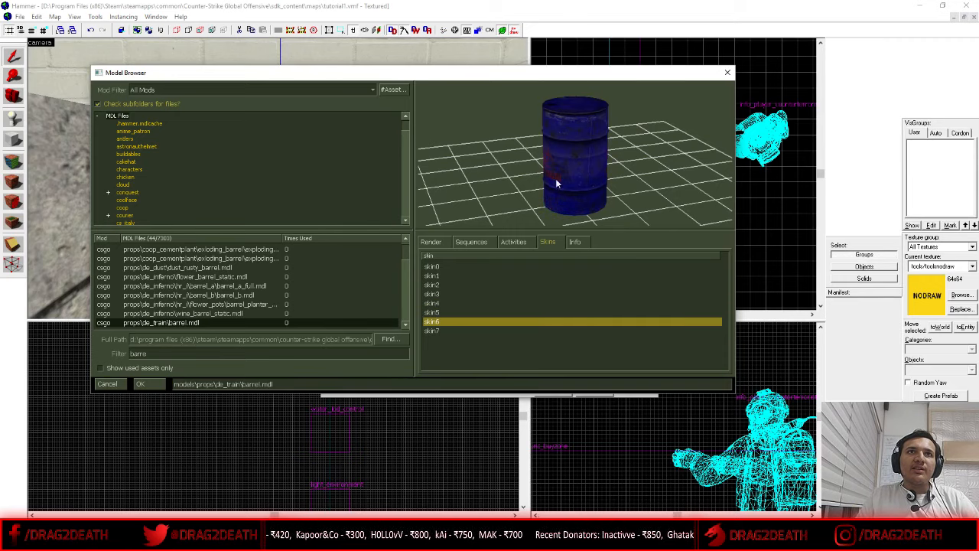
left_click_drag(556, 178, 570, 182)
left_click(728, 73)
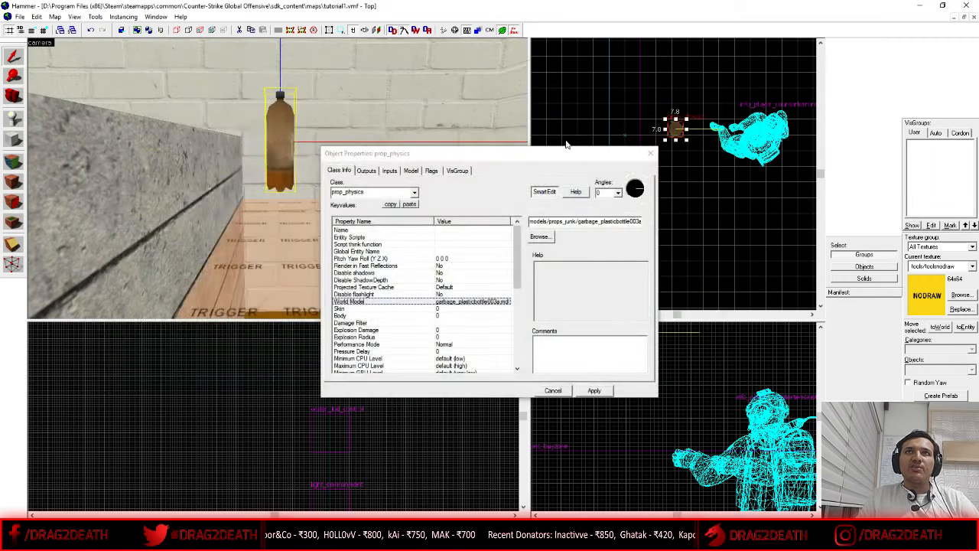
Look through the bottle's prop_physics properties and read the help for Damage Filter, Body and Explosion Radius
scroll(453, 338, "down", 1)
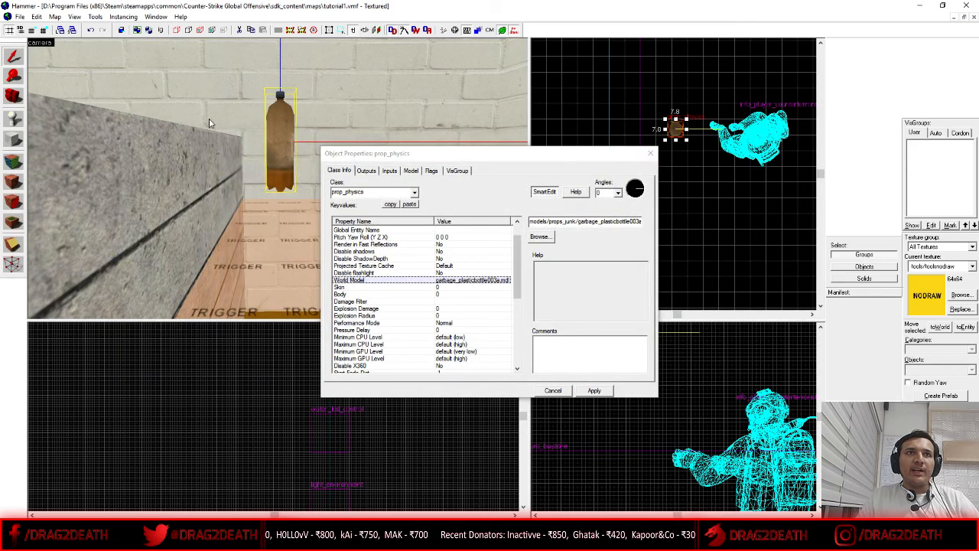
scroll(448, 354, "down", 3)
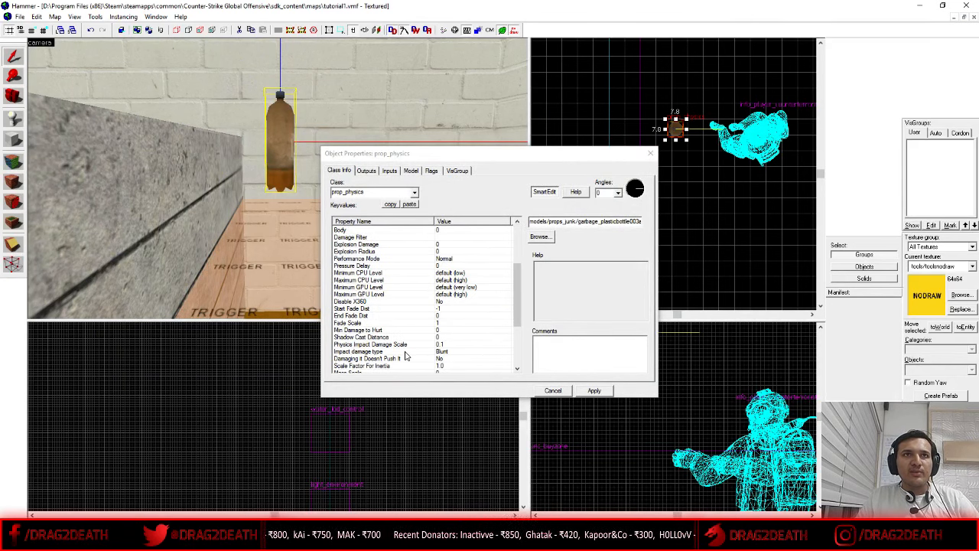
scroll(387, 351, "down", 1)
scroll(376, 346, "down", 3)
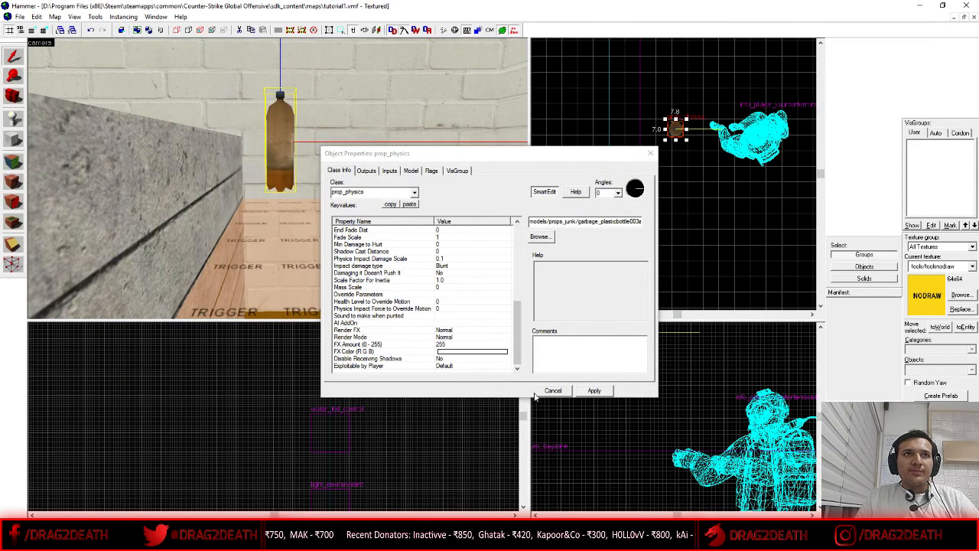
scroll(607, 393, "up", 8)
left_click(360, 323)
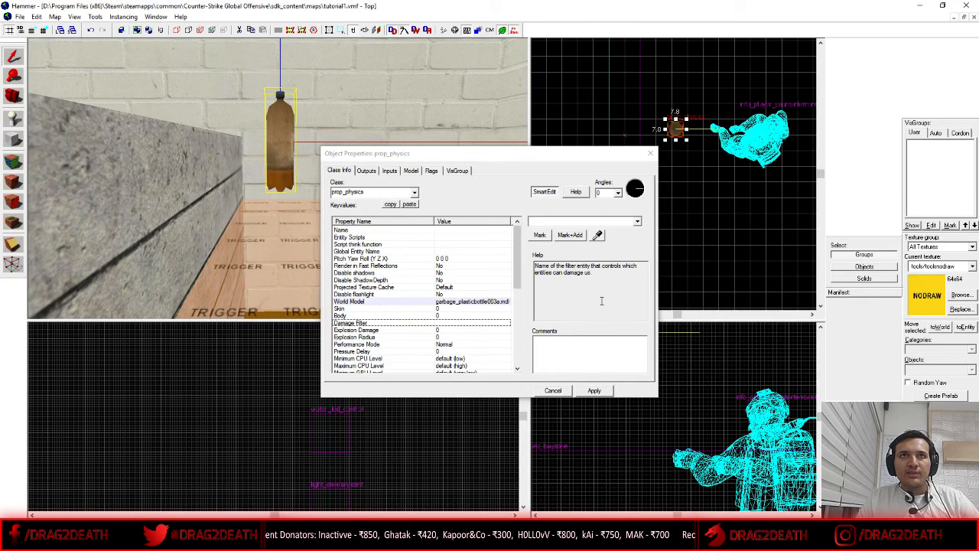
left_click(343, 316)
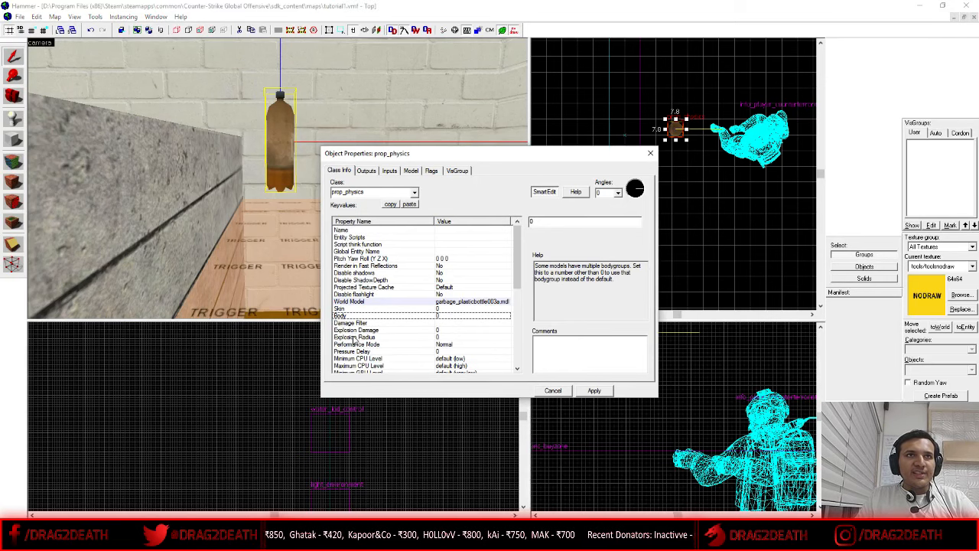
left_click(357, 338)
Check the bottle's Physics Impact Damage Scale, Shadow Cast Distance, GPU level and Min Damage to Hurt entries
scroll(355, 323, "down", 4)
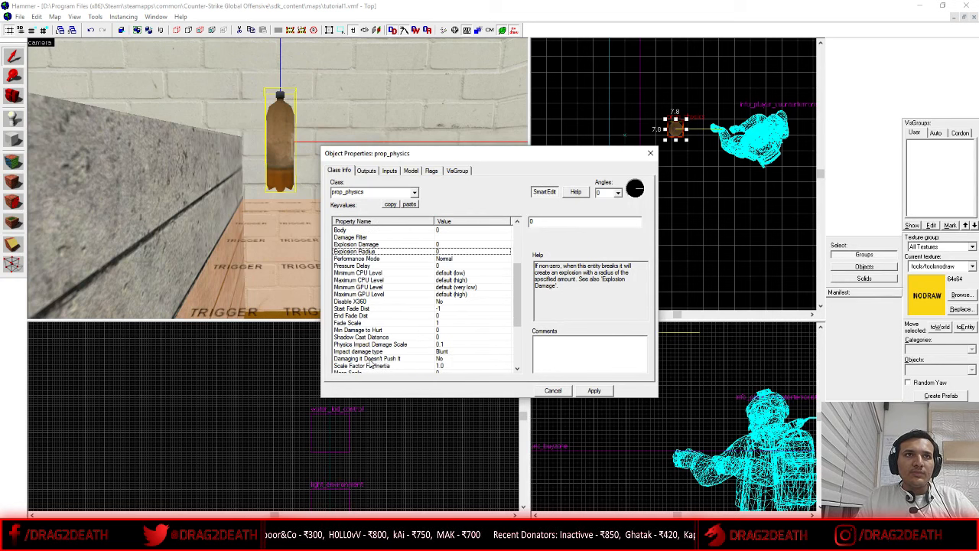
left_click(357, 345)
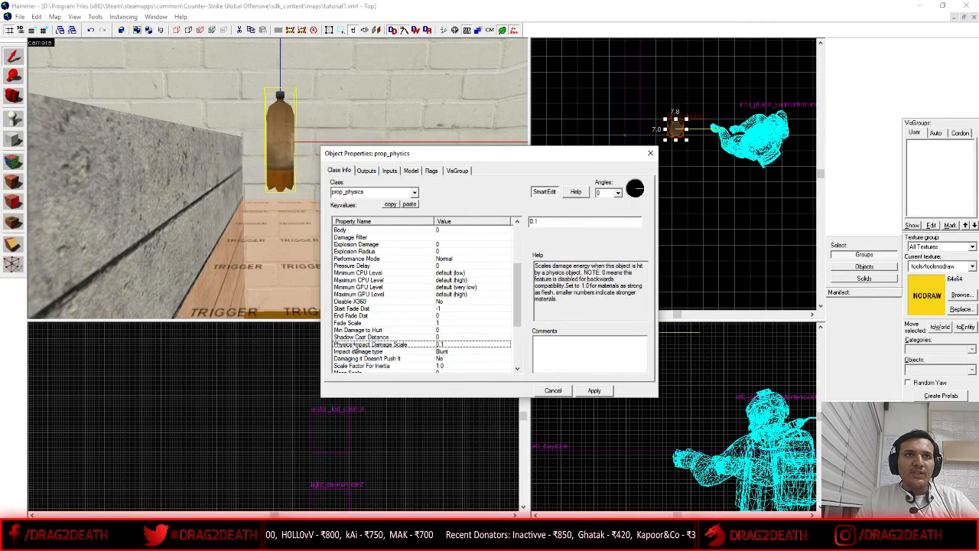
left_click(343, 338)
scroll(343, 340, "down", 1)
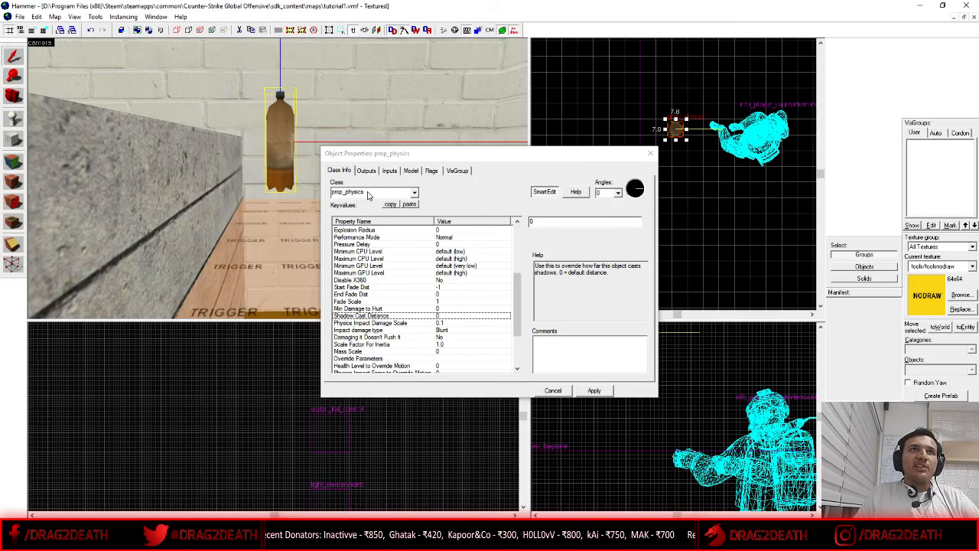
left_click(357, 266)
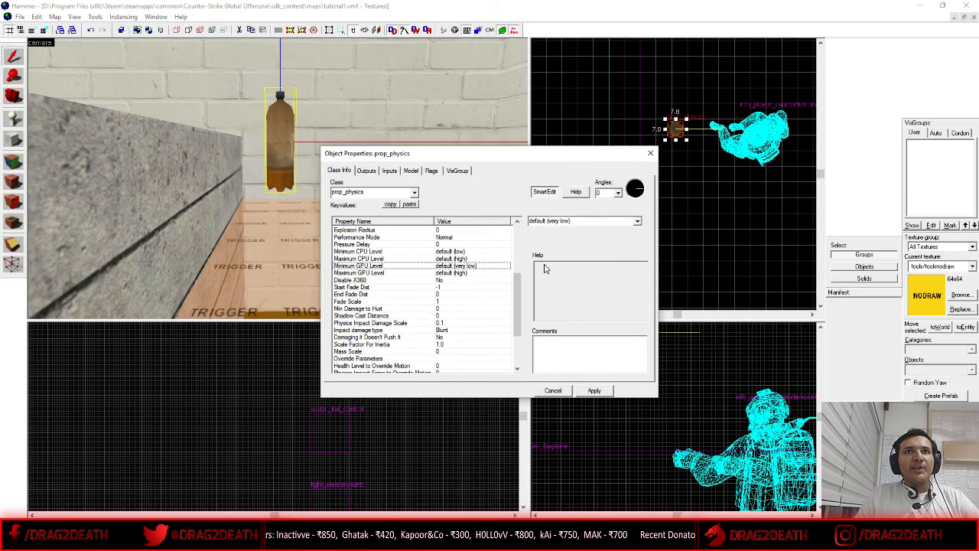
left_click(444, 274)
left_click(427, 307)
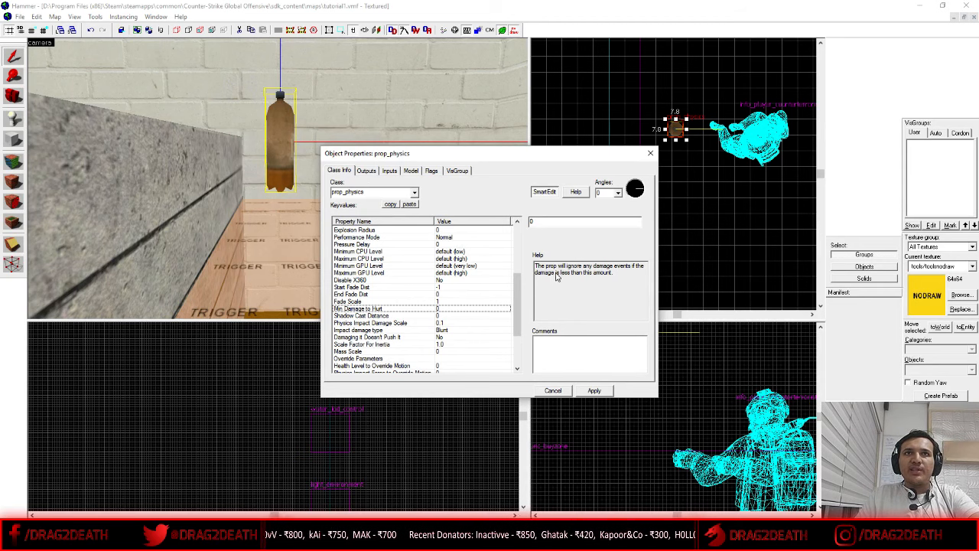
mouse_move(611, 273)
left_mouse_down()
mouse_move(568, 273)
mouse_move(612, 273)
left_mouse_up()
Check the bottle's Impact damage type and remaining properties, apply, and close its object properties
scroll(372, 331, "down", 2)
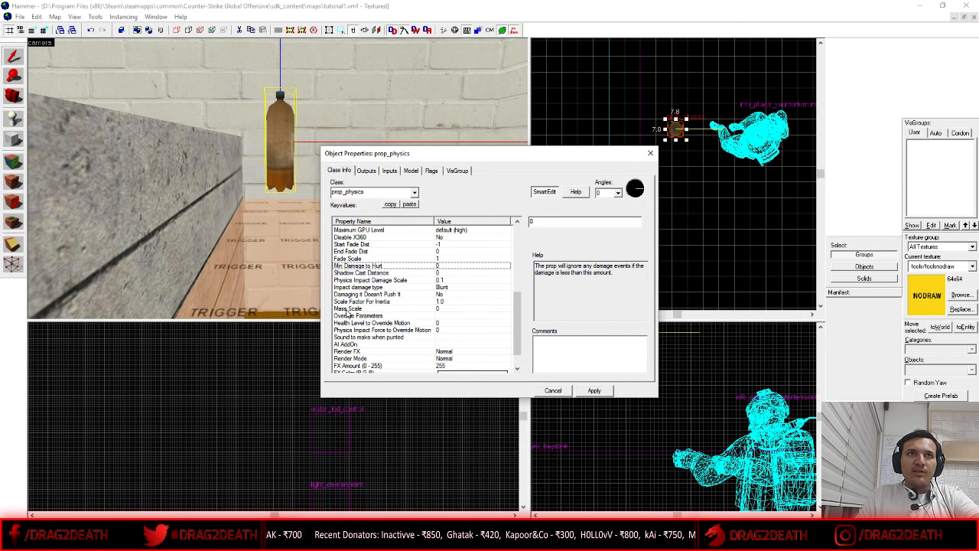
left_click(355, 288)
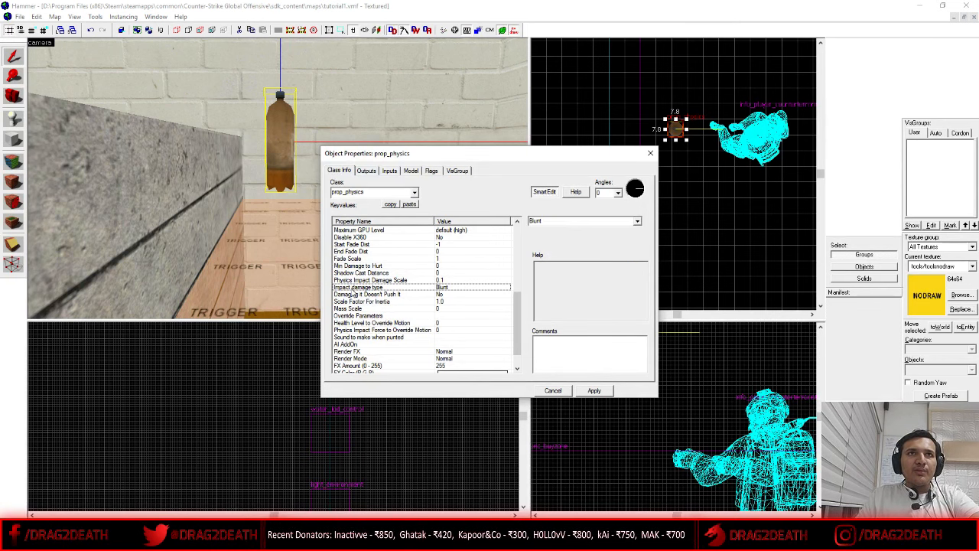
scroll(355, 295, "down", 1)
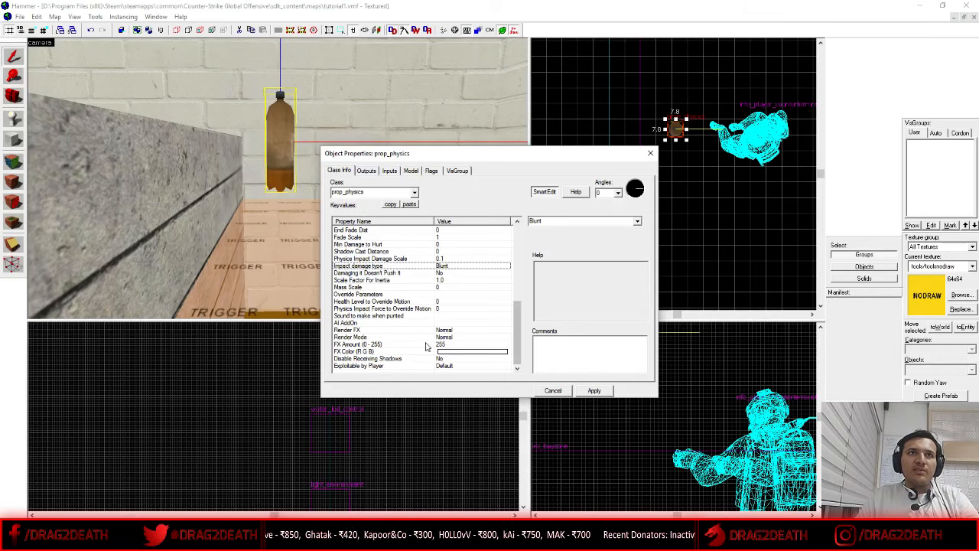
scroll(391, 313, "up", 9)
left_click(610, 392)
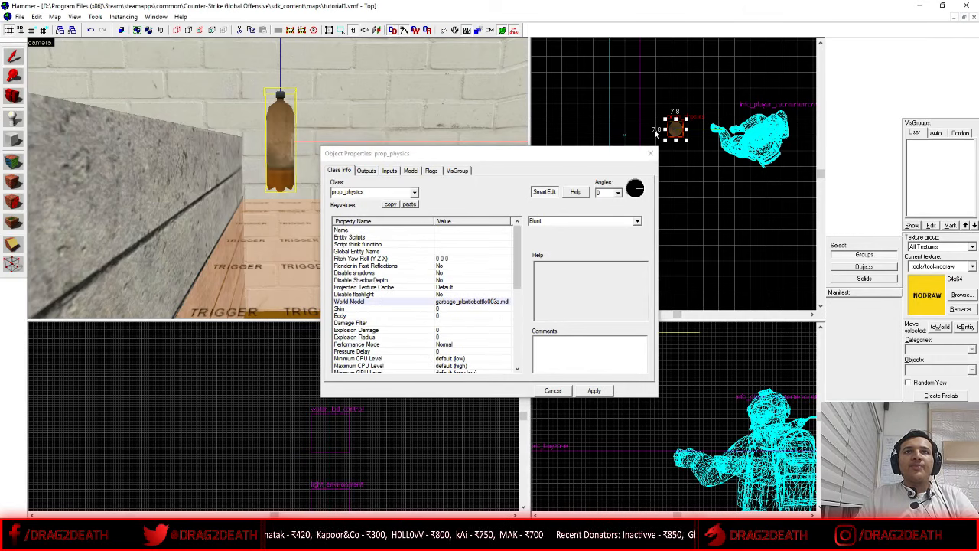
left_click(651, 153)
Deselect the bottle and place a new entity on the grass between the dark pool area and the concrete barrier
left_click(683, 203)
key("z")
key("s")
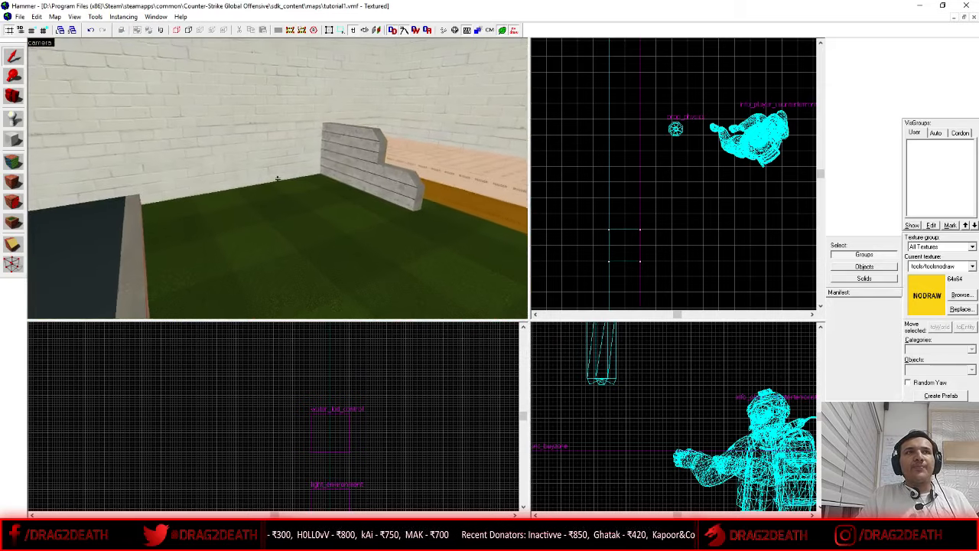
key("z")
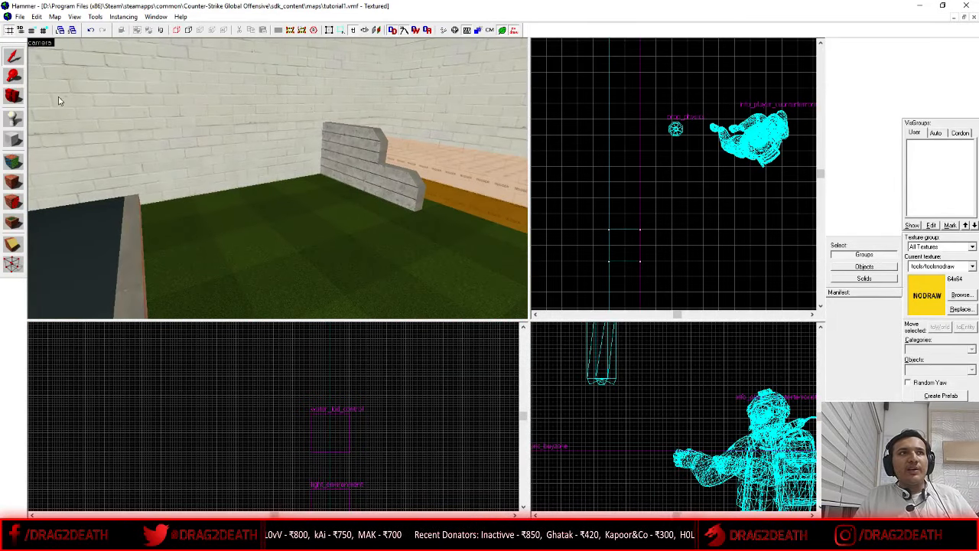
left_click(13, 117)
left_click(233, 215)
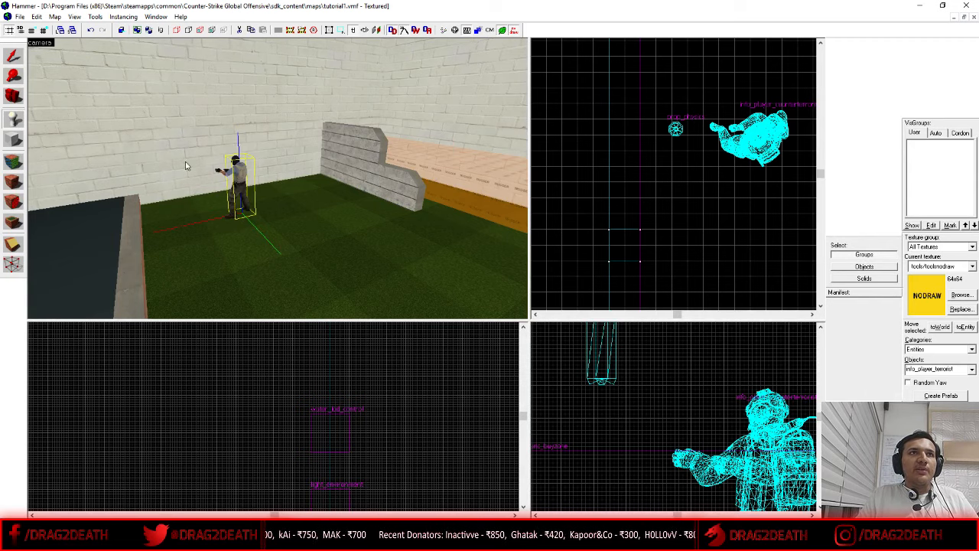
Open the new entity's properties and change its class to prop_static
left_click(13, 56)
double_click(234, 190)
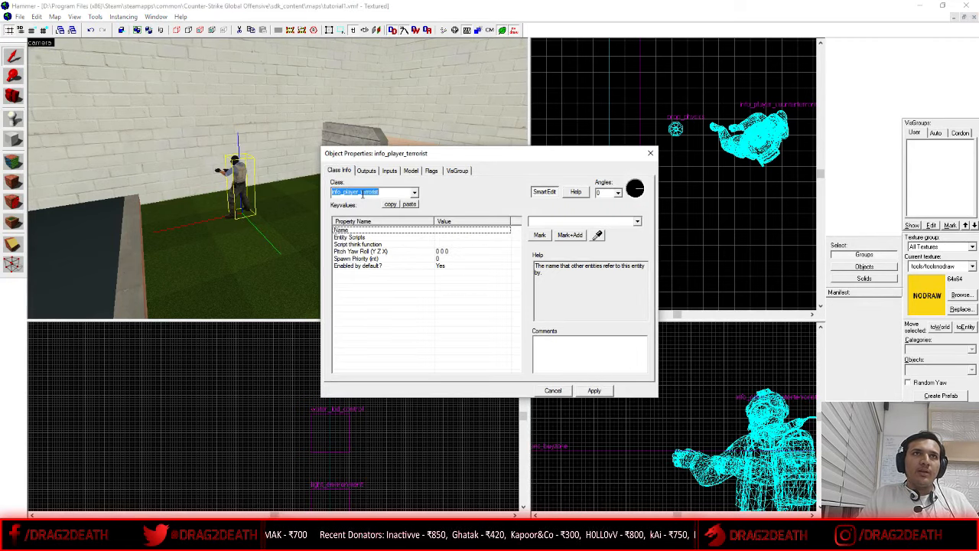
type("prop_sta")
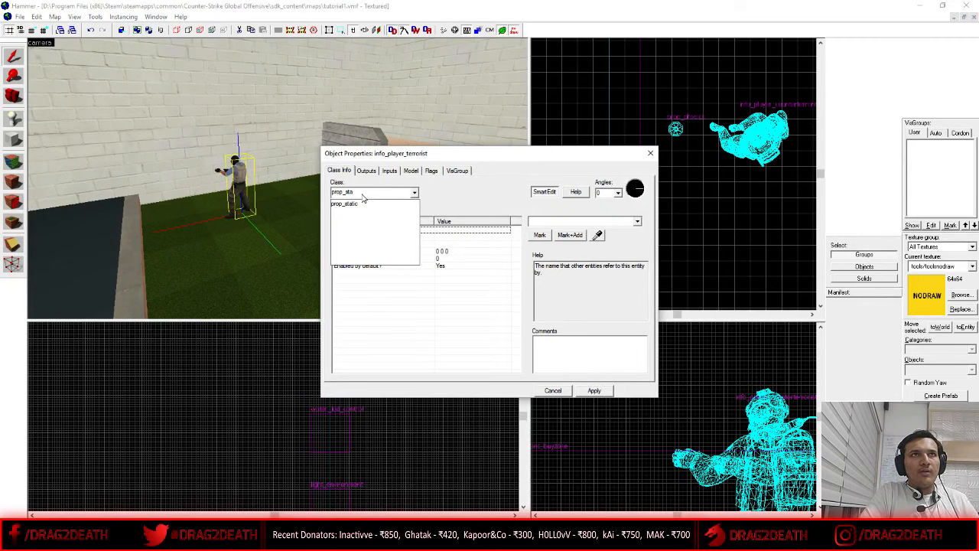
type("tic")
key("Return")
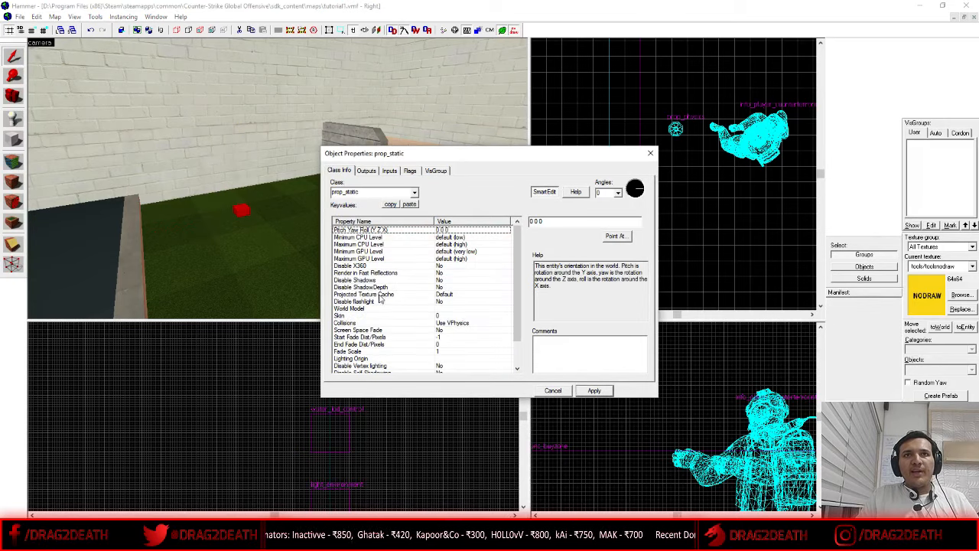
Browse barrel models for the prop's World Model and select props\de_train\barrel.mdl
left_click(353, 302)
double_click(355, 307)
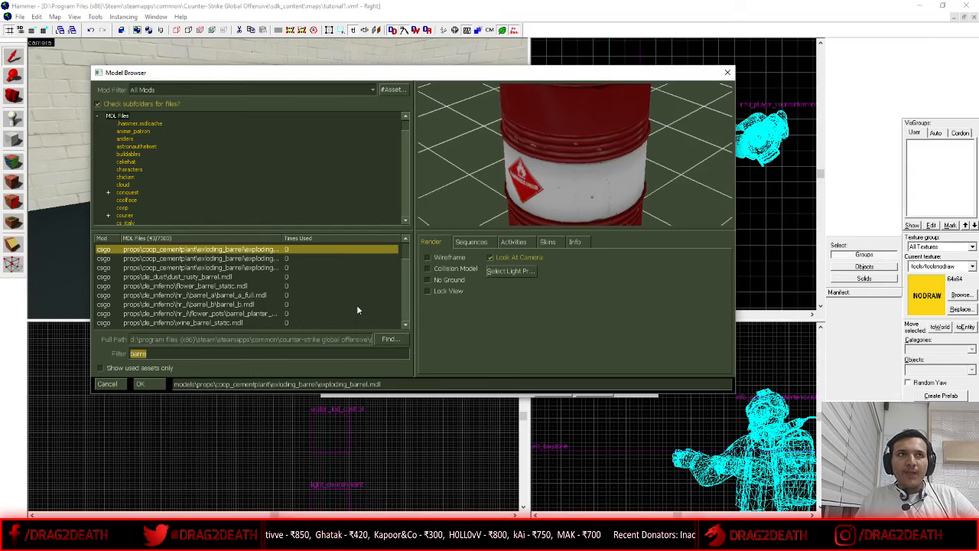
left_click(231, 287)
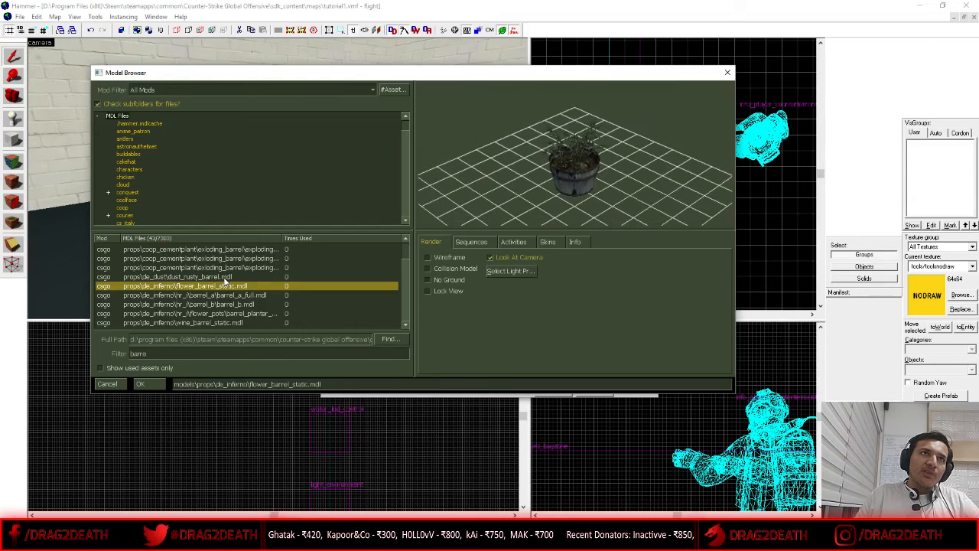
left_click(224, 277)
key("Down")
key("Down")
key("Down")
key("Down")
key("Down")
key("Down")
key("Down")
key("Down")
key("Down")
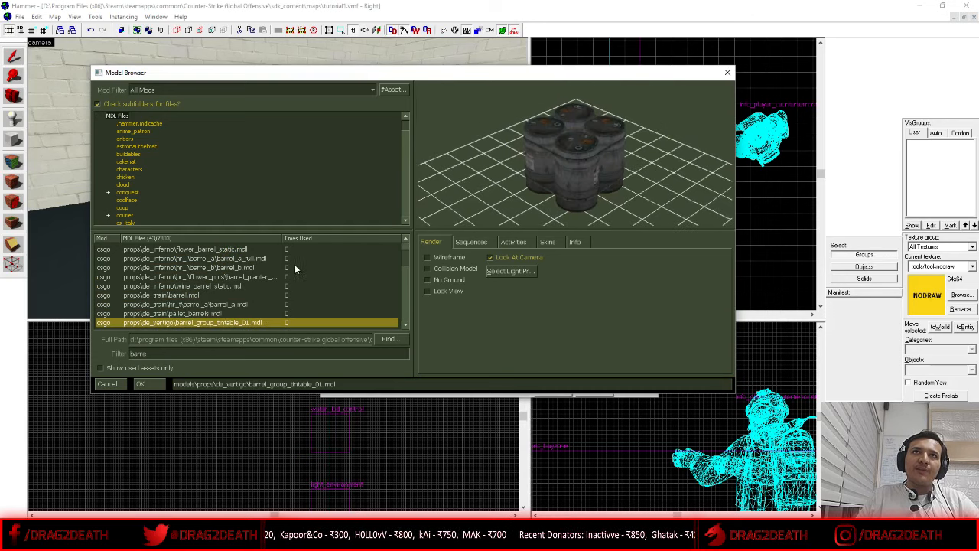
key("Up")
key("Up")
key("Up")
Compare the barrel's available skins, choose skin2 and confirm the model for the prop
left_click(540, 242)
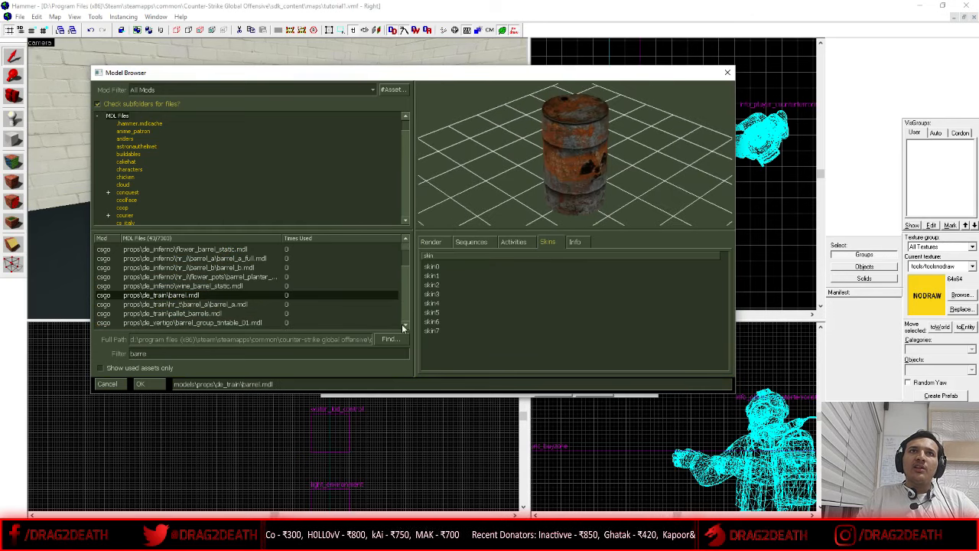
left_click(436, 329)
key("Up")
key("Up")
key("Up")
key("Up")
key("Up")
key("Up")
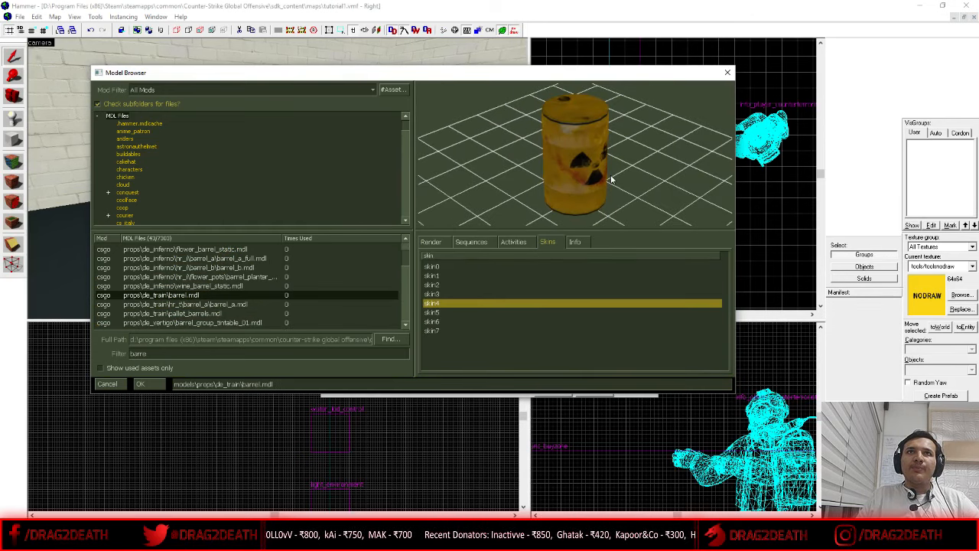
key("Down")
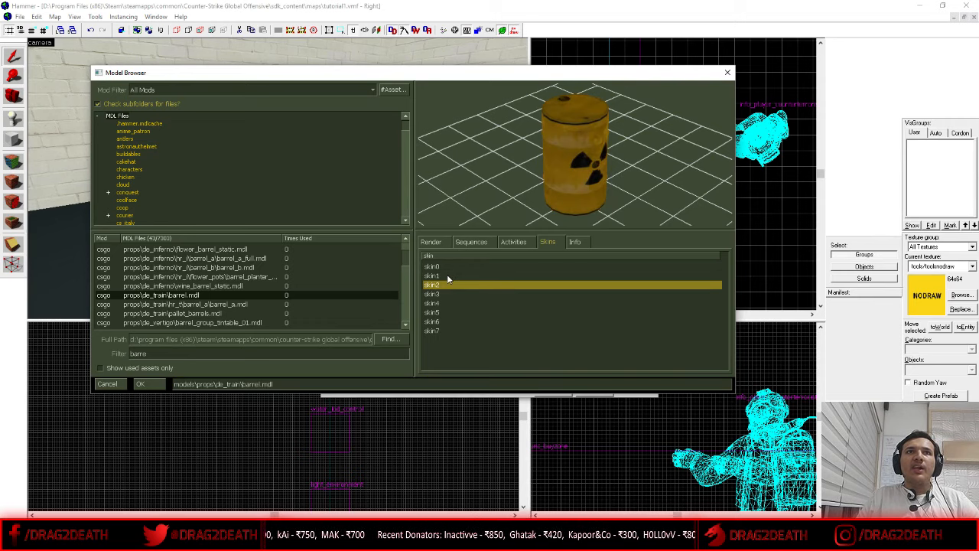
key("Return")
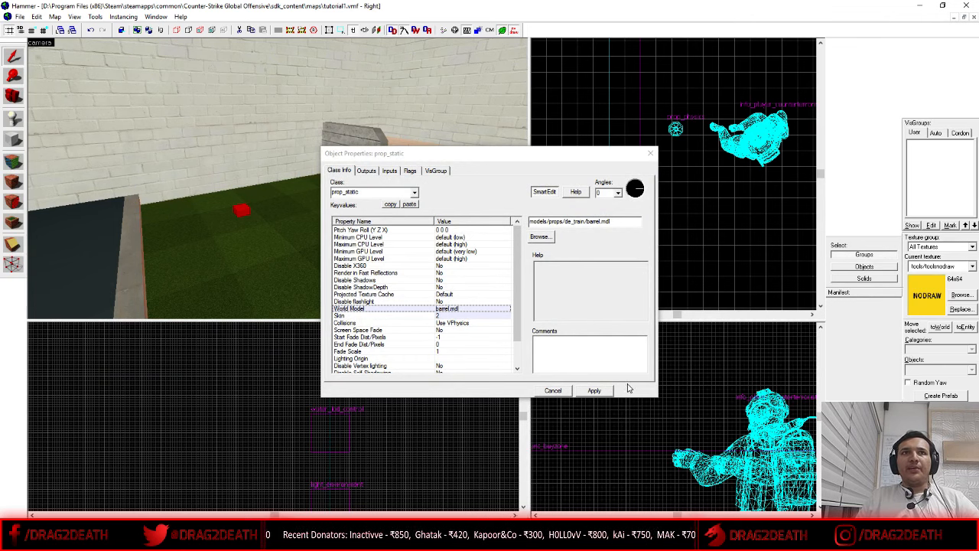
Apply the barrel.mdl model with skin 2 to the prop_static on the grass and close its properties
left_click(348, 316)
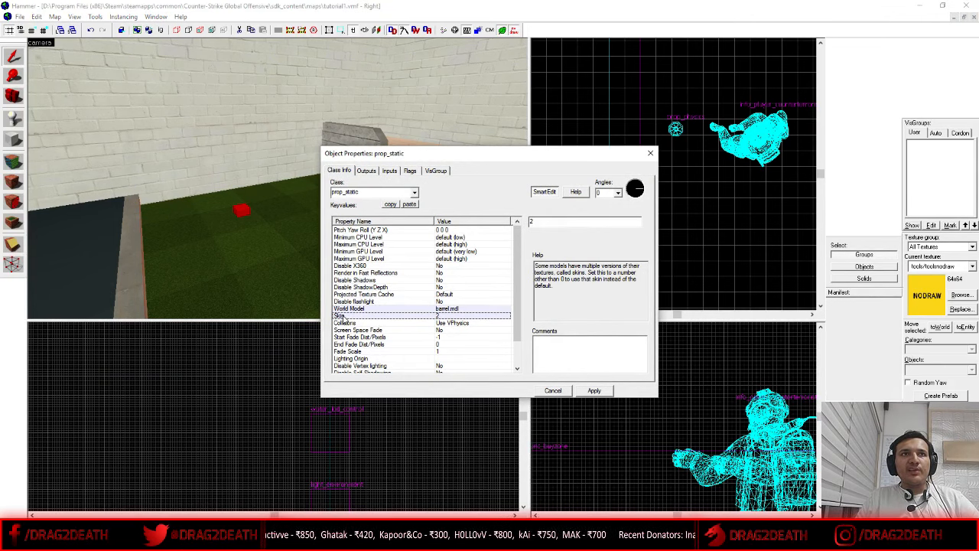
left_click(594, 391)
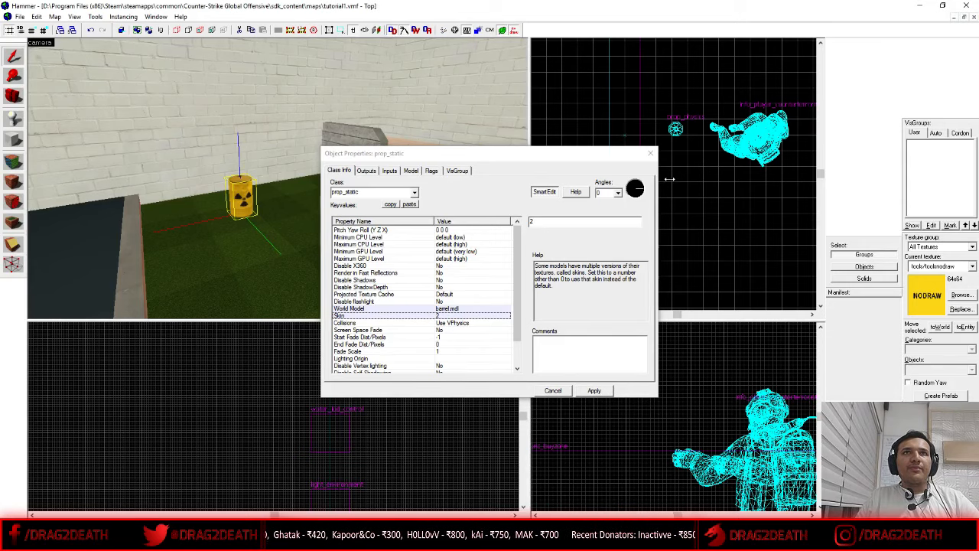
left_click(650, 153)
key("z")
key("w")
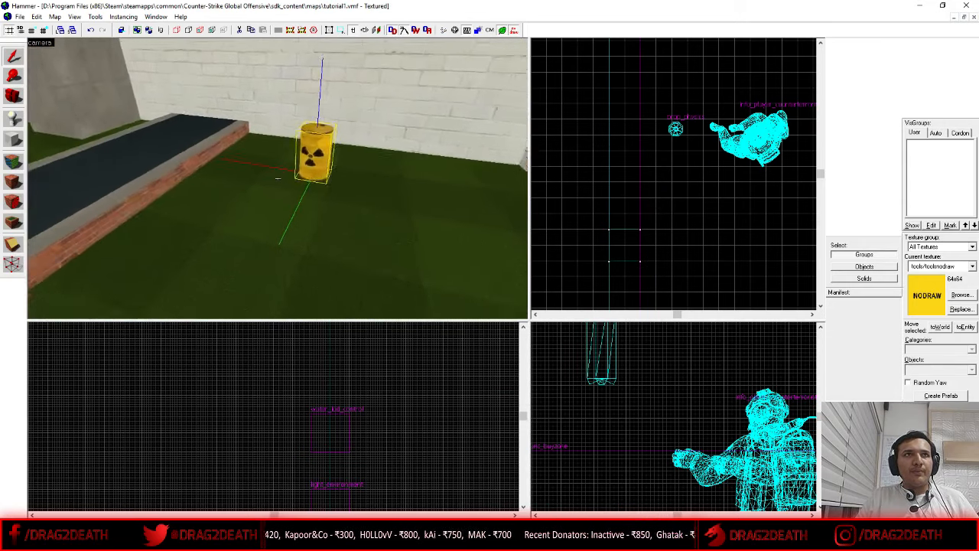
key("z")
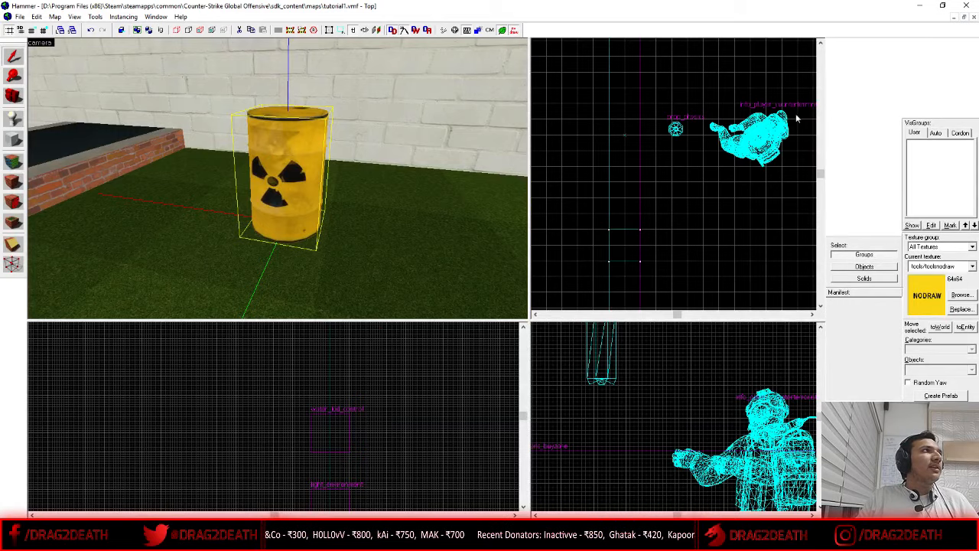
Move the barrel across the grass in the top view, slightly farther from the dark pool
scroll(673, 141, "up", 6)
scroll(674, 135, "up", 10)
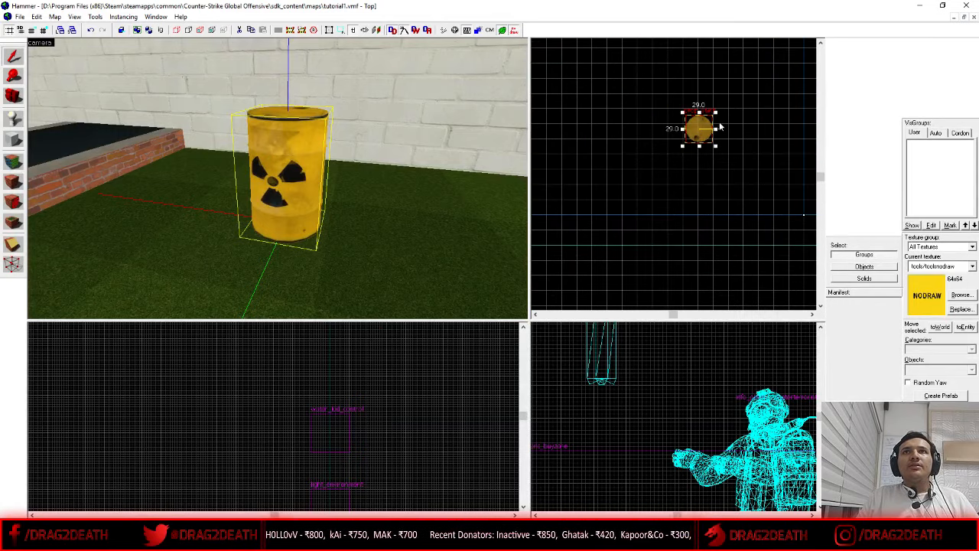
left_click_drag(695, 131, 683, 183)
Compare the barrel's base with the ground line in the side view, raise the barrel slightly above it and deselect it
scroll(623, 426, "down", 8)
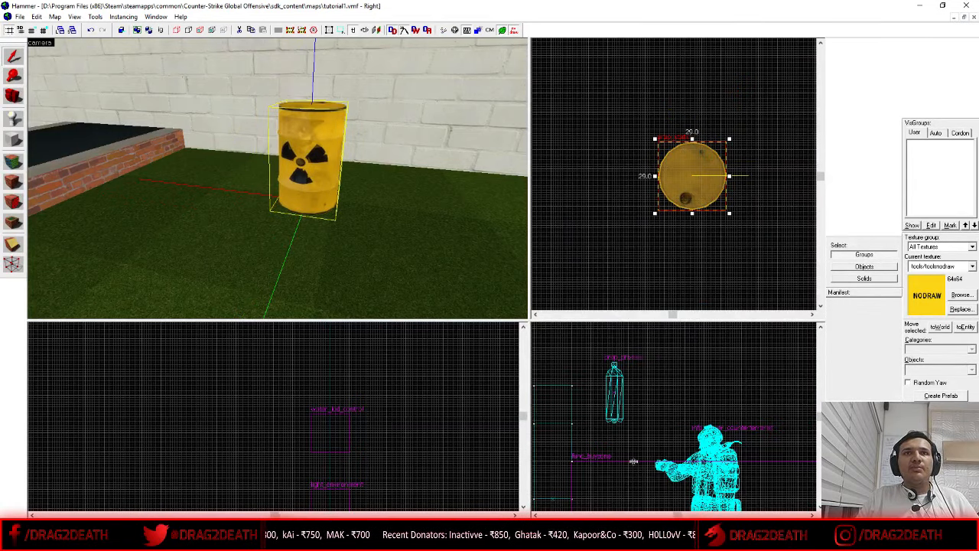
scroll(624, 426, "up", 6)
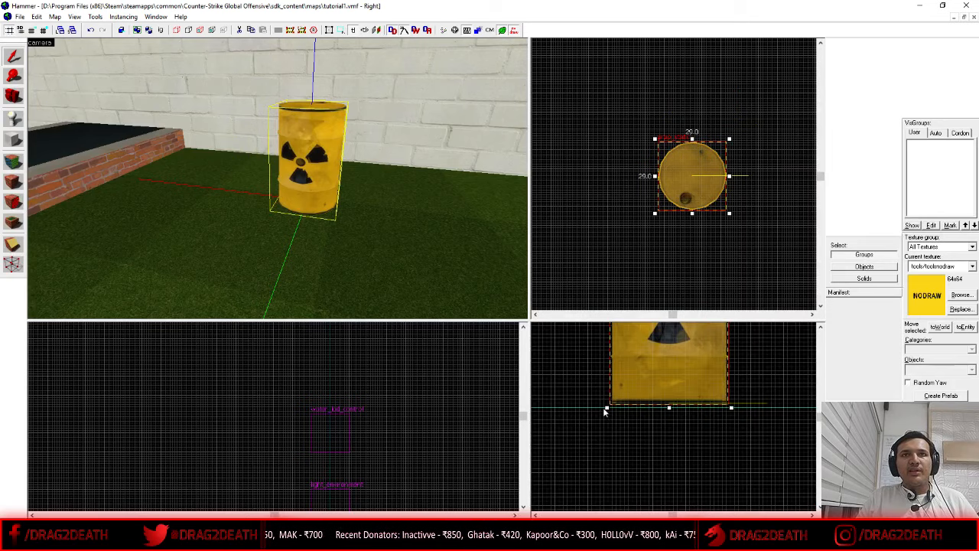
left_click(607, 416)
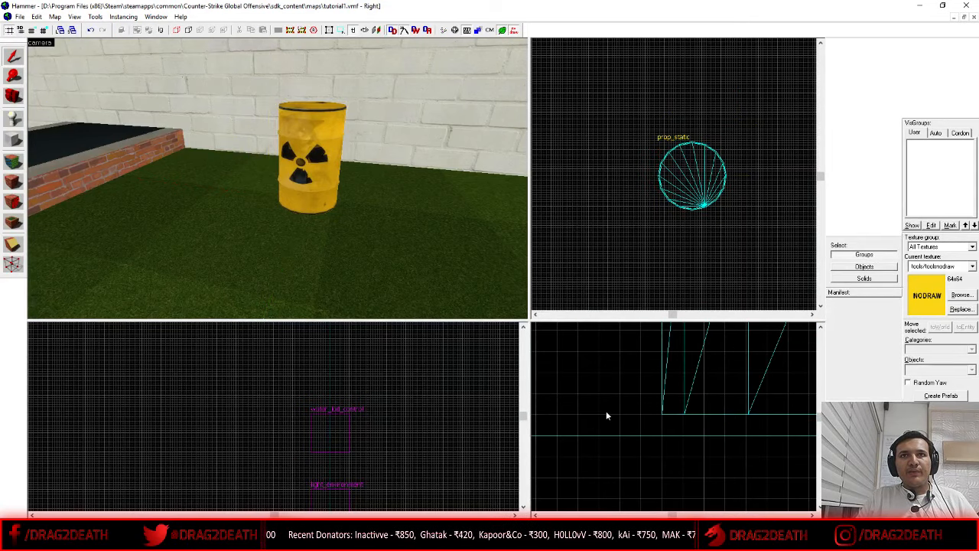
scroll(643, 413, "down", 3)
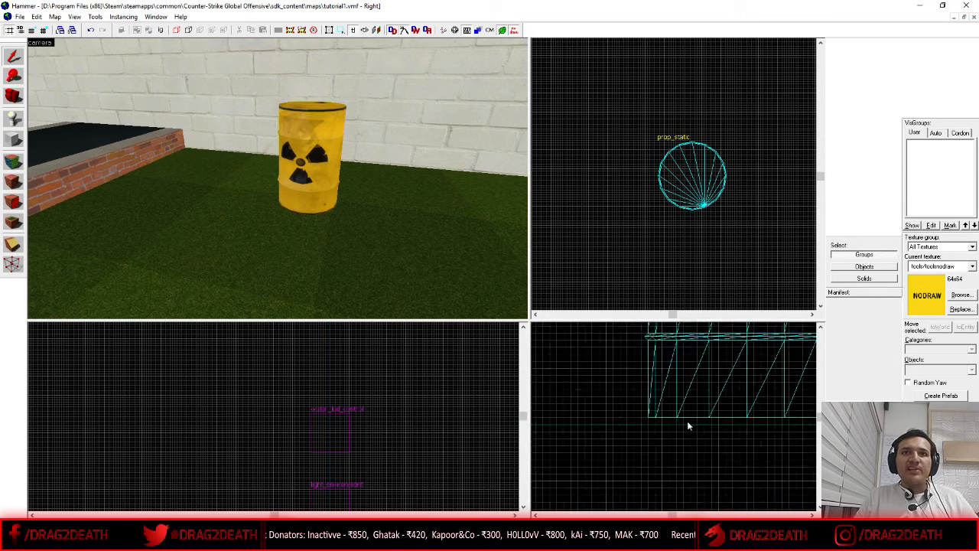
scroll(627, 411, "up", 2)
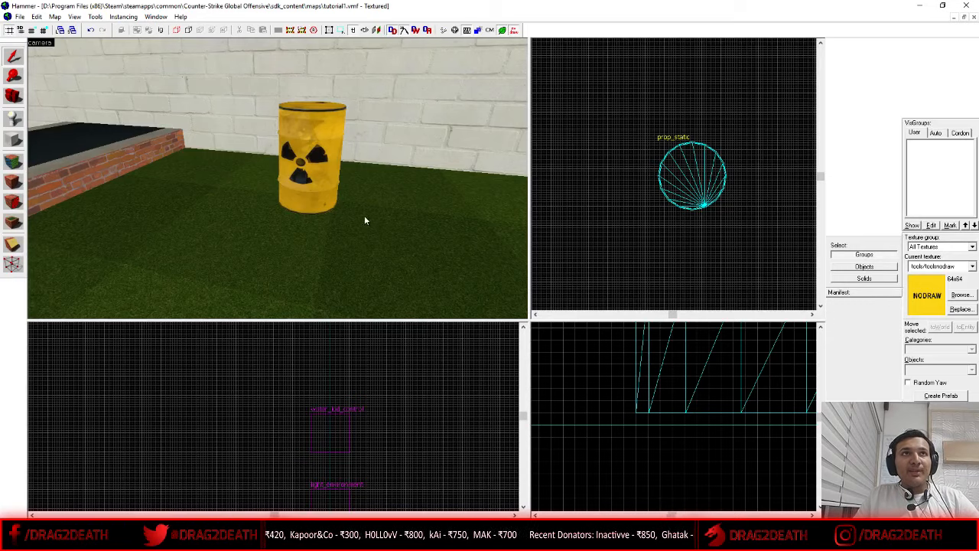
double_click(312, 147)
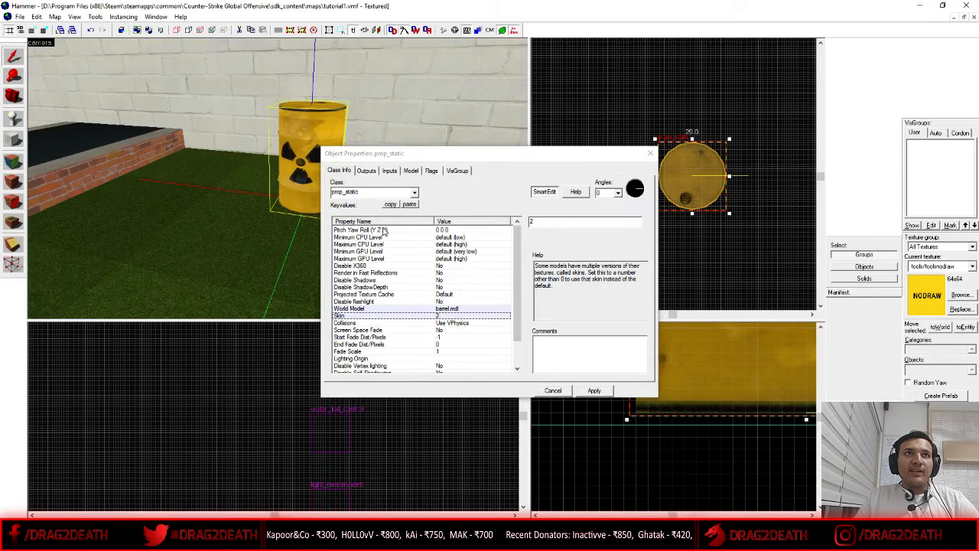
left_click(650, 155)
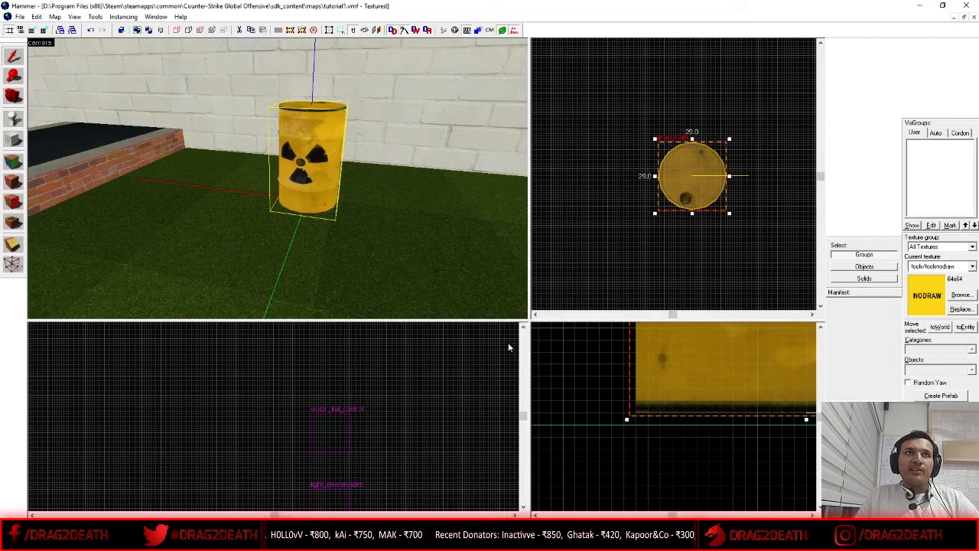
scroll(600, 361, "up", 2)
left_click_drag(587, 397, 588, 343)
left_click(601, 373)
Compile the map with Run VIS set to Normal and the game allowed to launch after compiling
key("s")
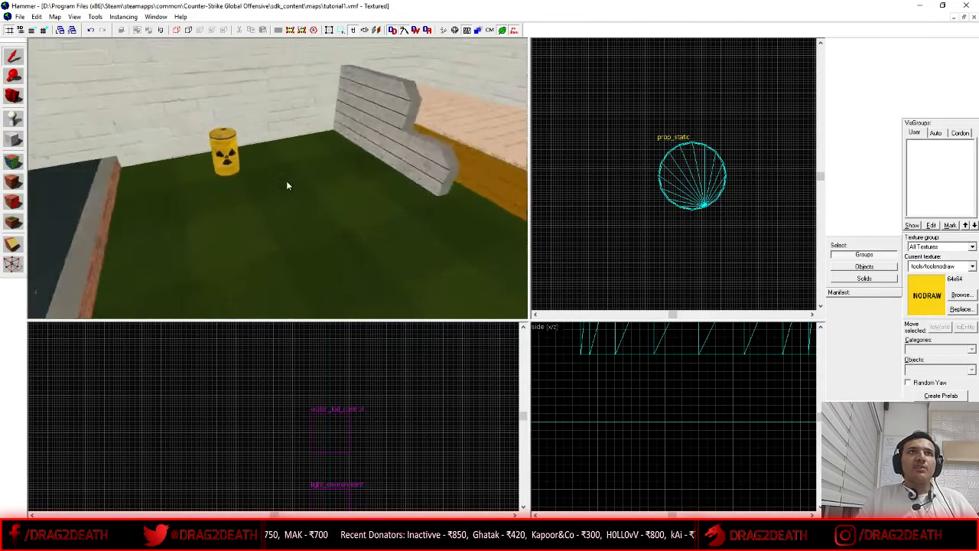
key("s")
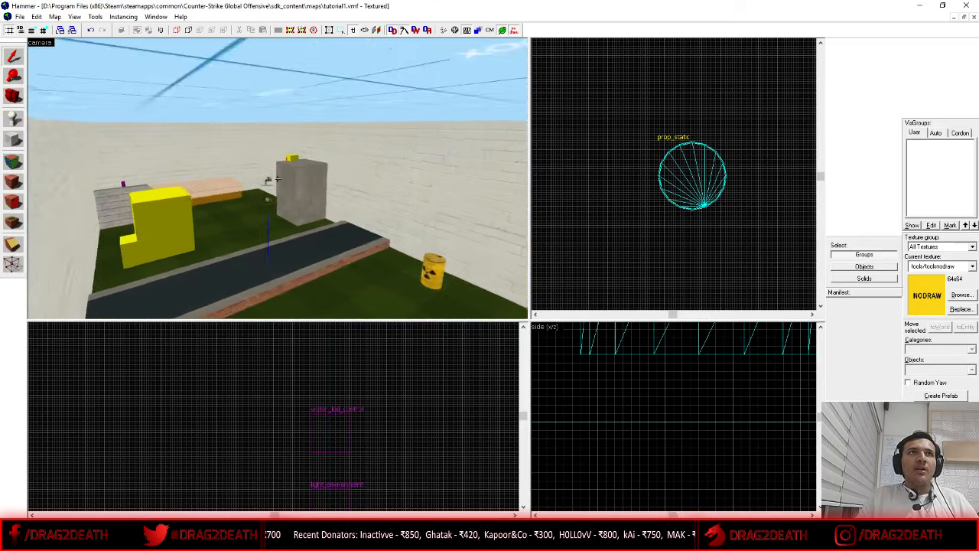
key("z")
key("F9")
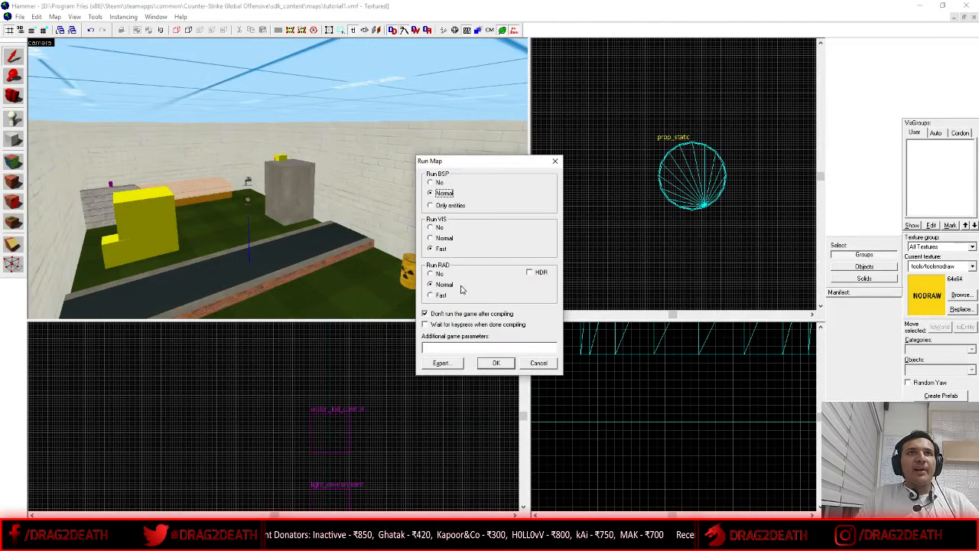
left_click(443, 239)
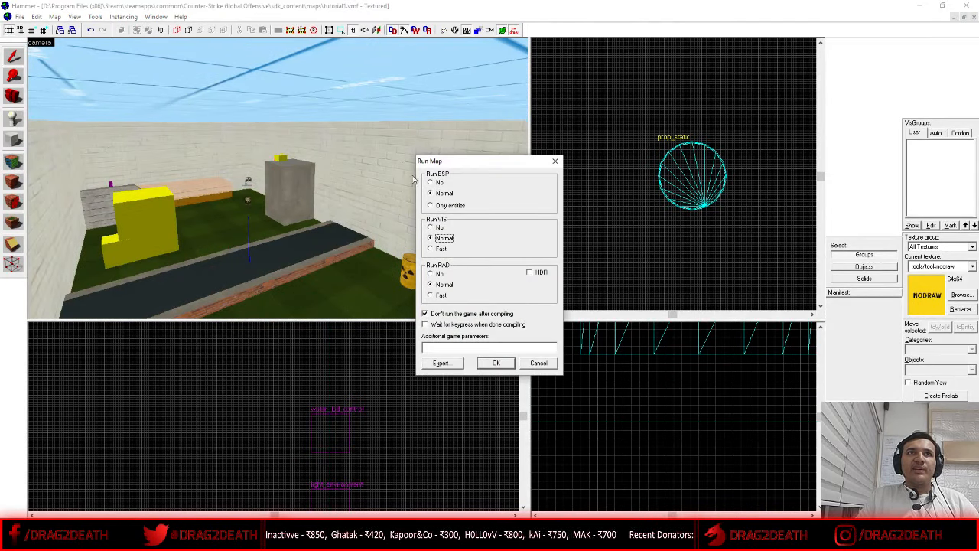
left_click(433, 315)
left_click(490, 363)
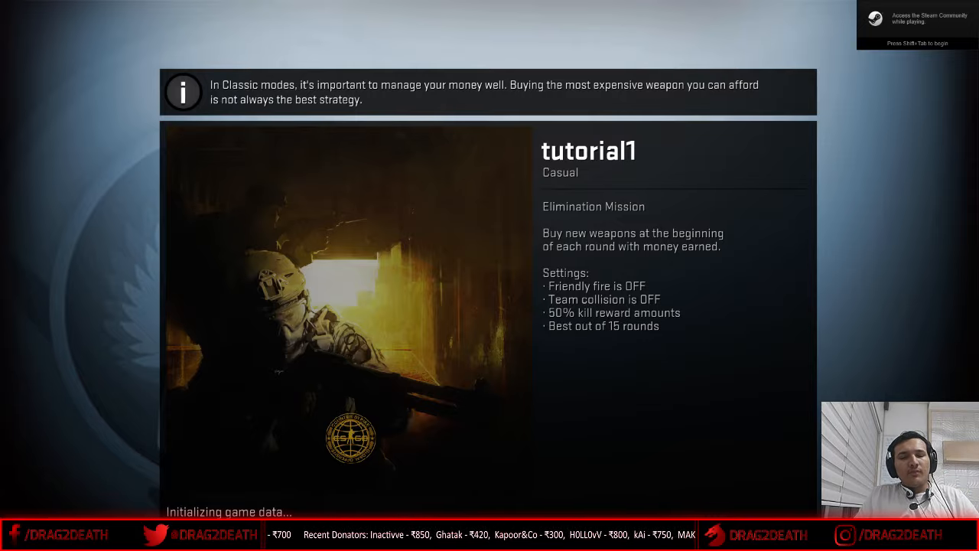
In Counter-Strike: Global Offensive, join the Counter-Terrorist team and set the volume to 0.1 through the console
left_click(581, 270)
left_click(356, 281)
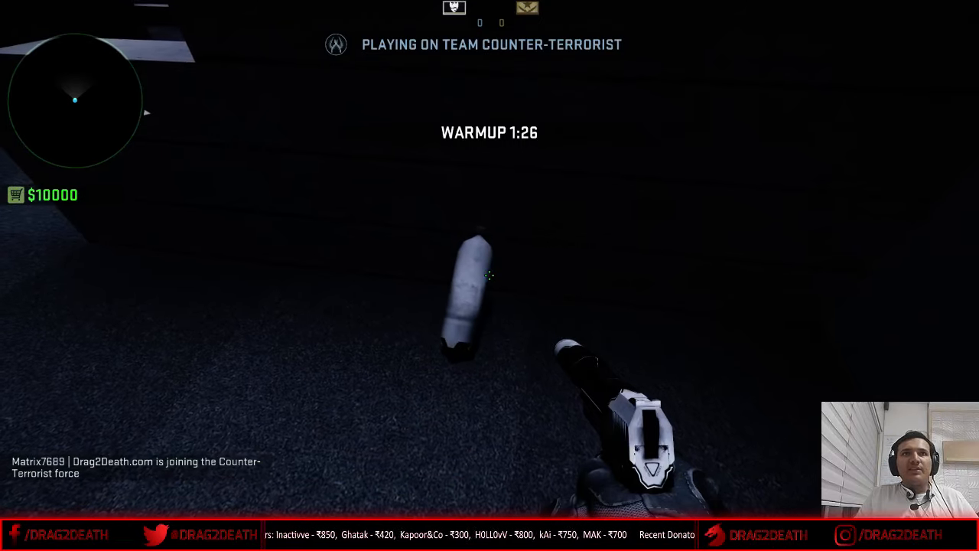
key("grave")
type("vol")
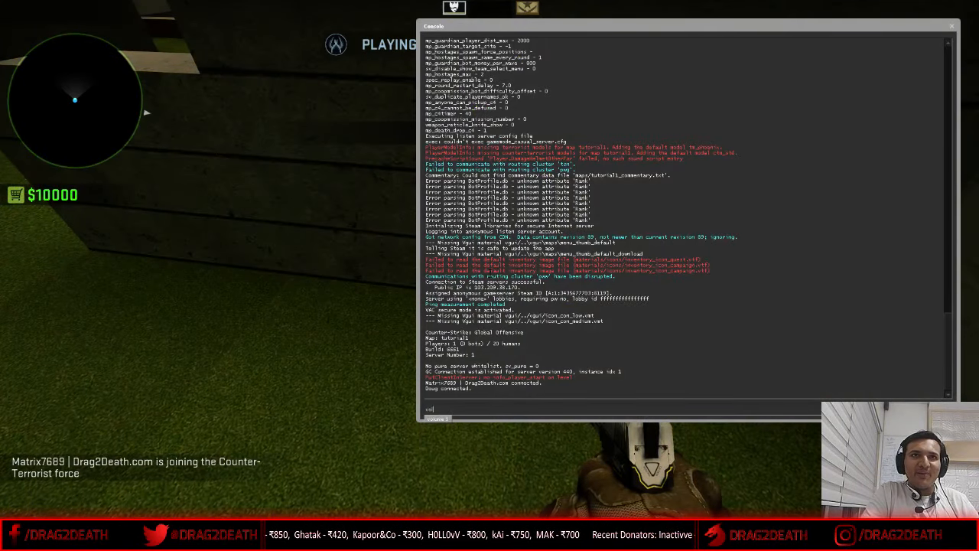
type("ume 0.1")
key("Return")
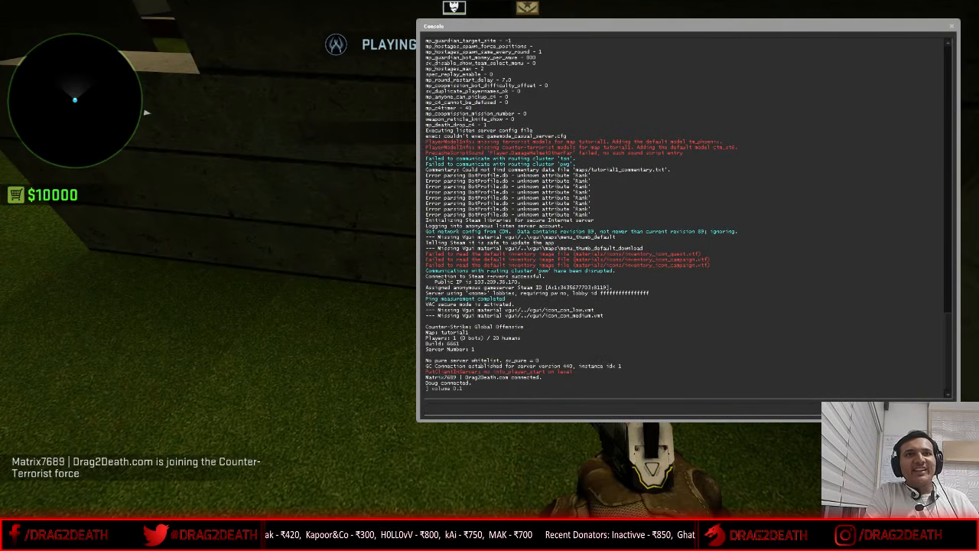
Run the console commands bot_kick and mp_warmup_pausetimer 1 to remove the bots and pause the warmup timer
type("bot_kick")
key("Return")
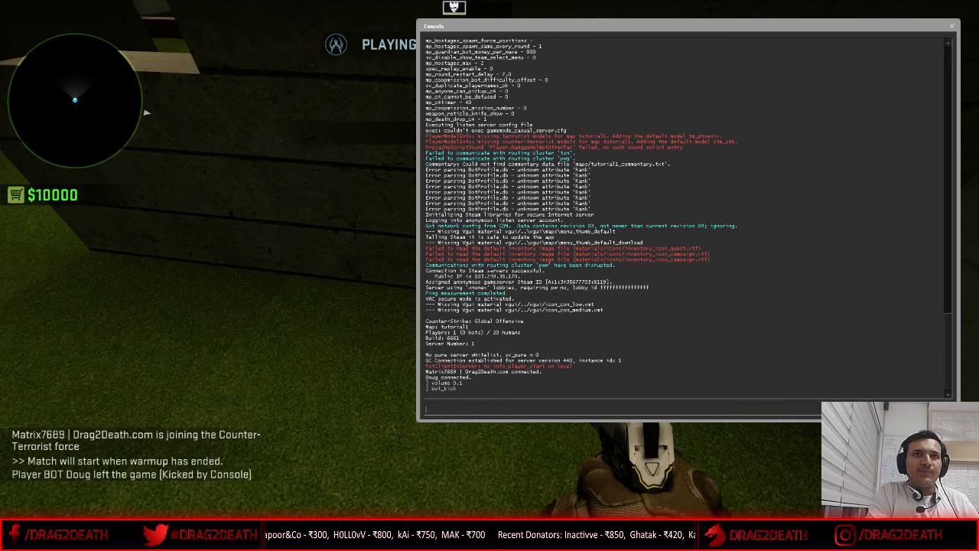
type("mp_warmup_end")
key("Return")
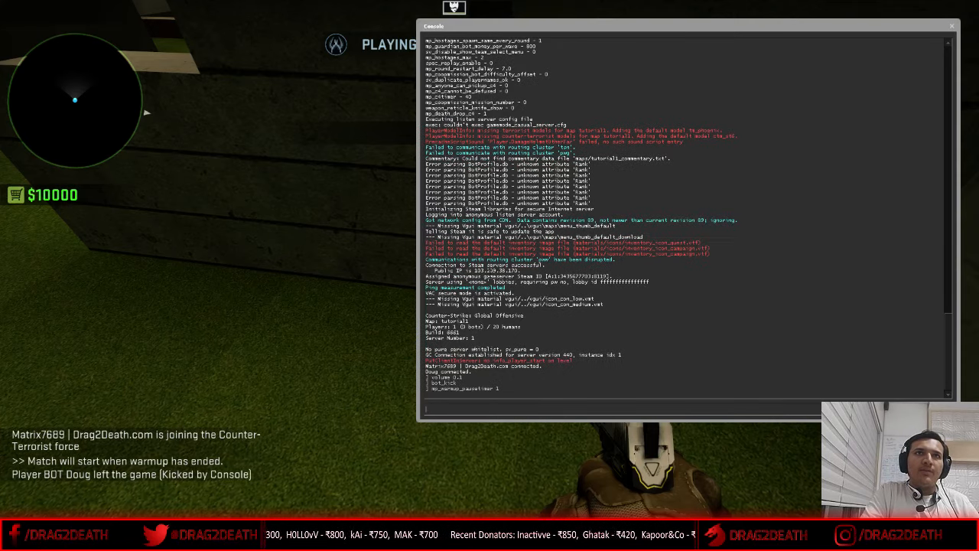
key("grave")
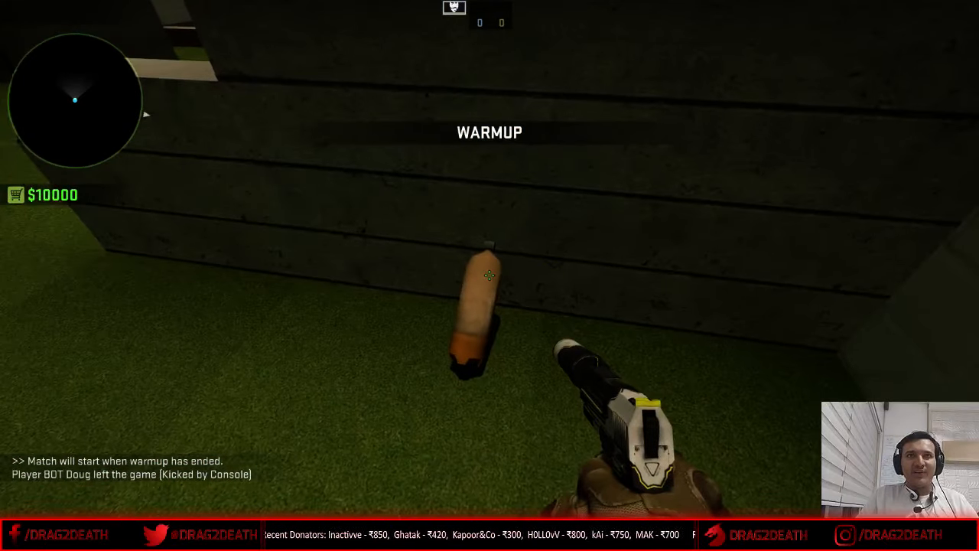
Shoot the bottle beside the concrete barrier several times to test its physics, then reload the pistol
left_click(490, 276)
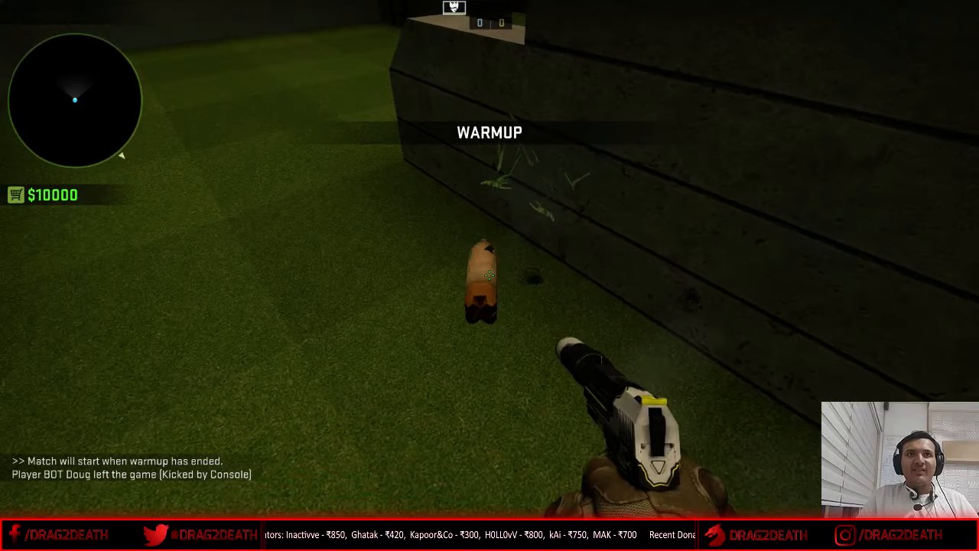
left_click(490, 276)
left_click(489, 275)
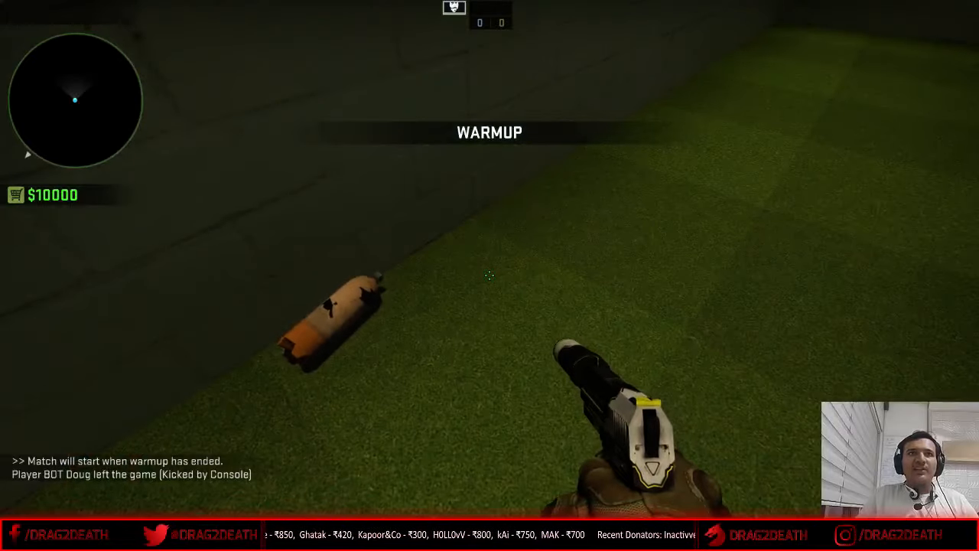
key("b")
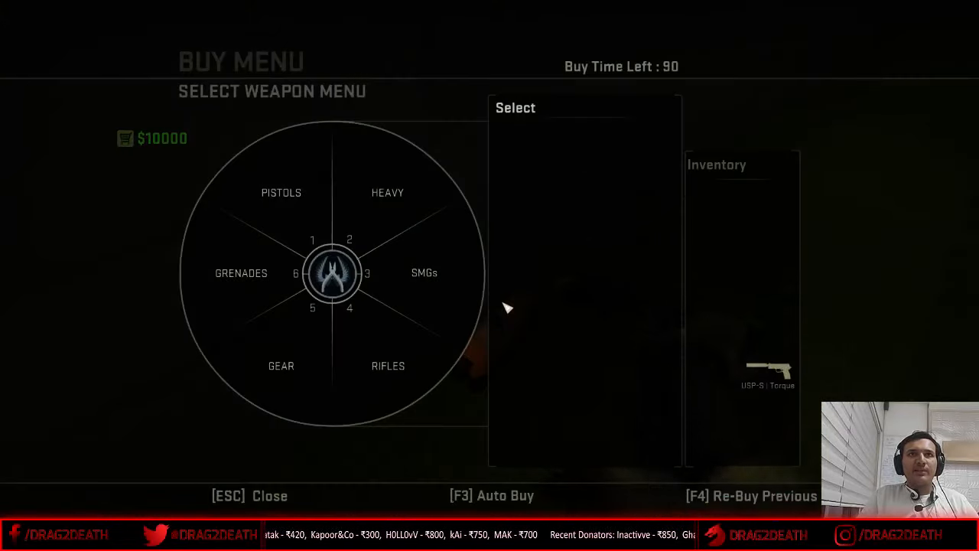
key("b")
left_click(489, 276)
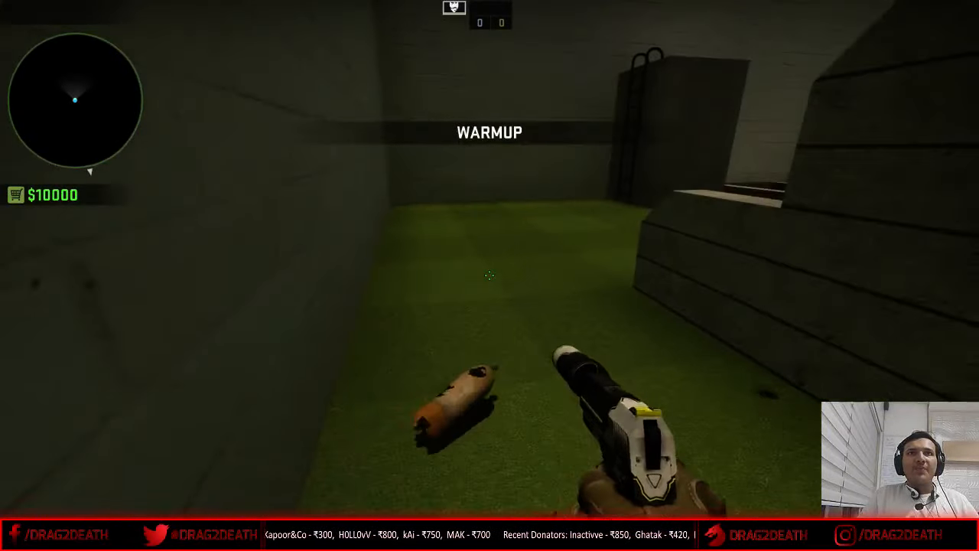
key("r")
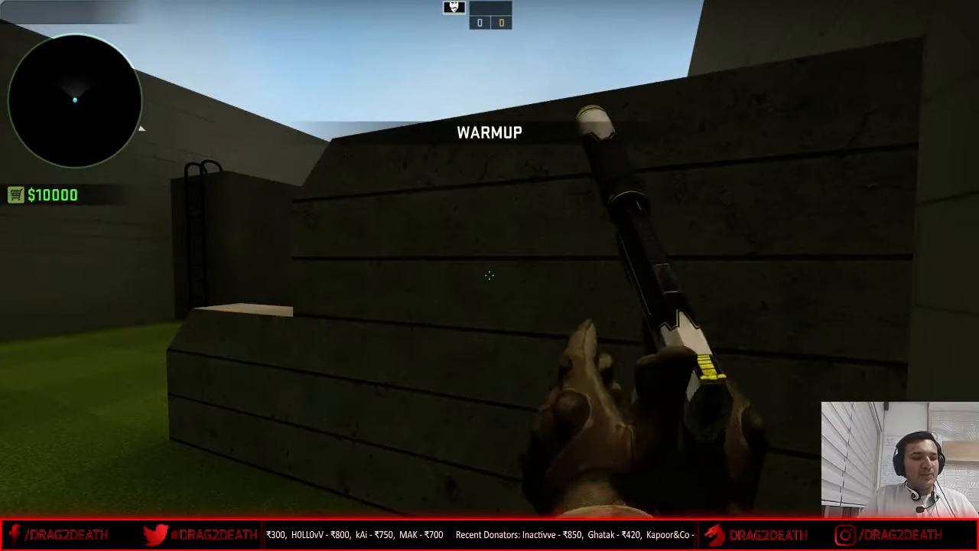
Buy the M4A1-S rifle and return to the game
key("b")
key("b")
key("b")
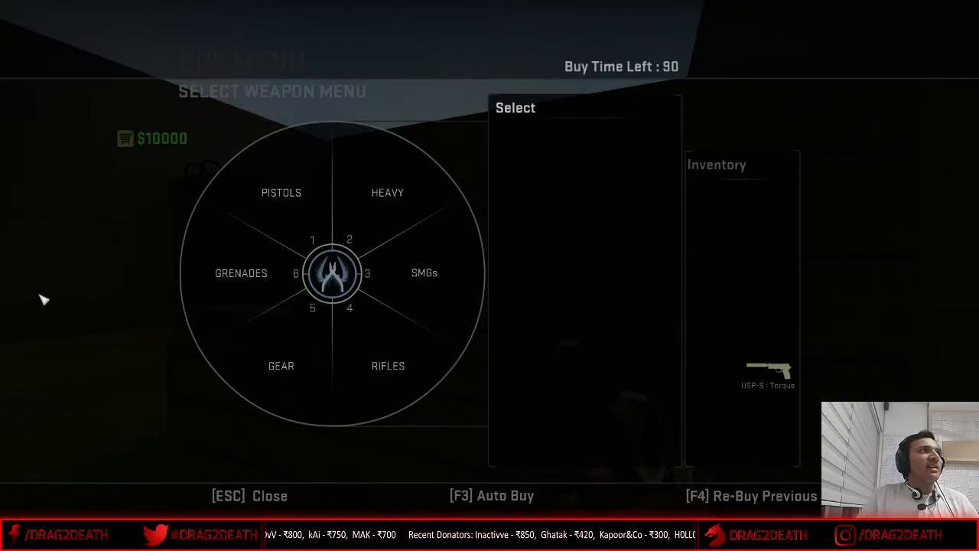
key("b")
key("b")
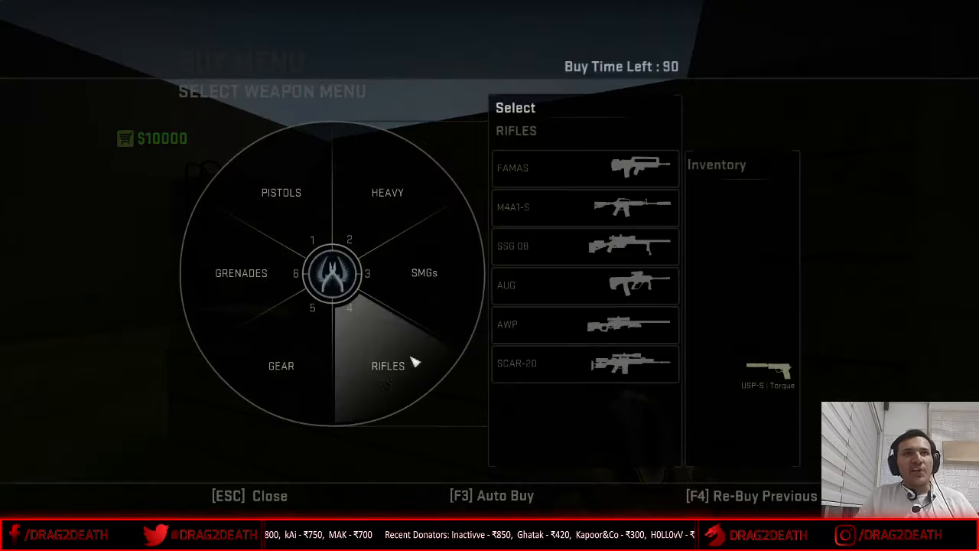
left_click(345, 332)
left_click(368, 190)
key("Escape")
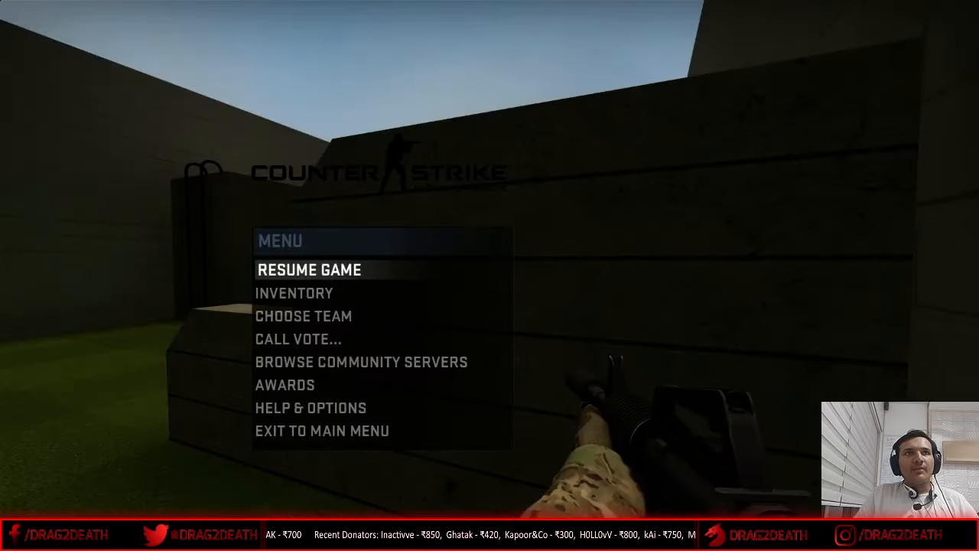
key("Escape")
key("3")
key("w")
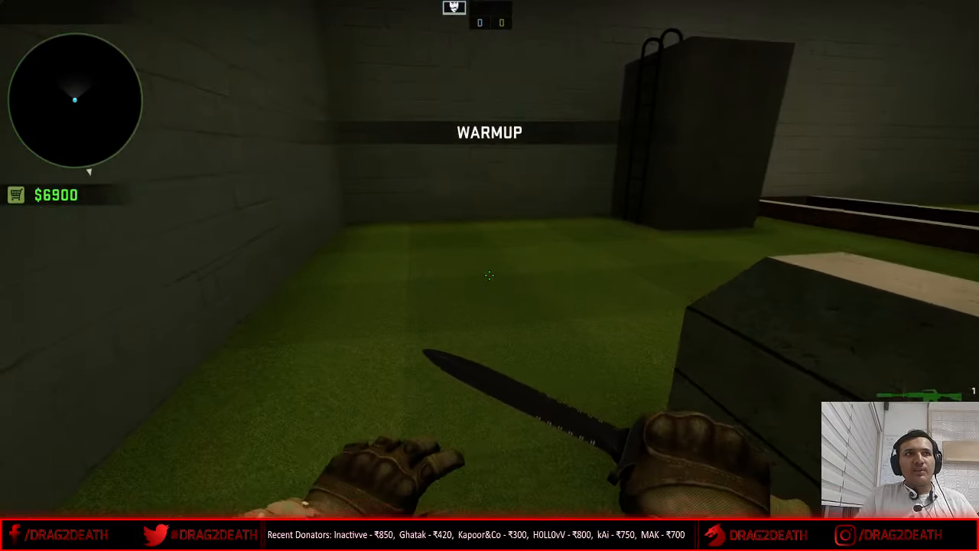
key("a")
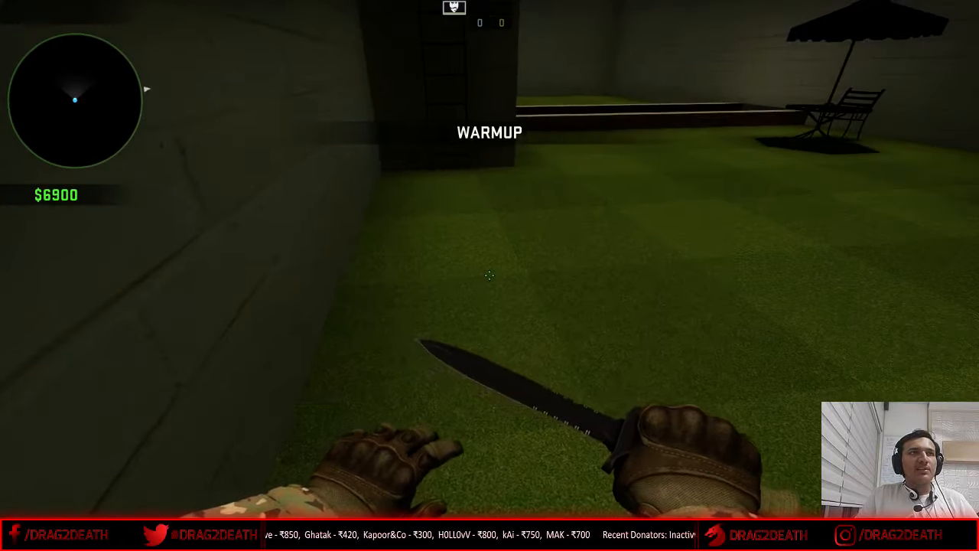
key("shift+Tab")
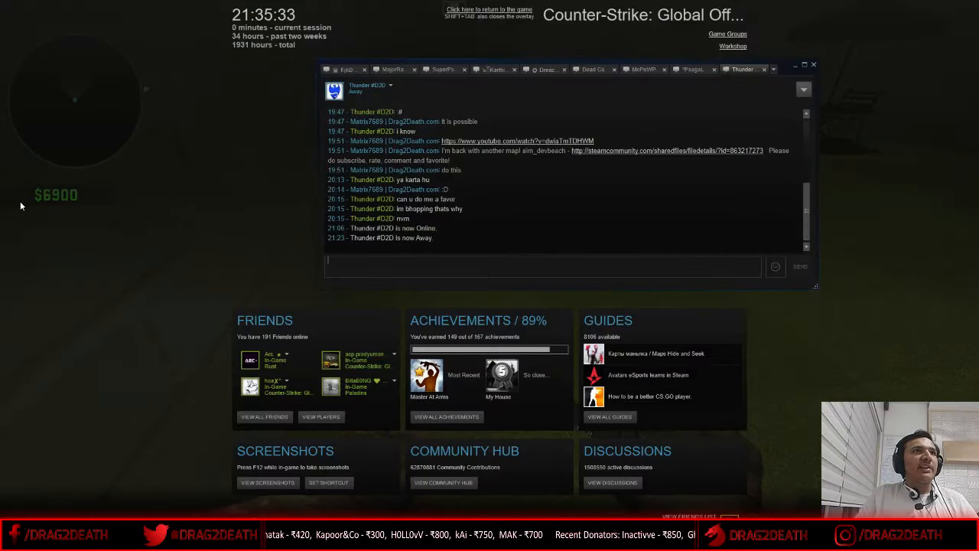
key("shift+Tab")
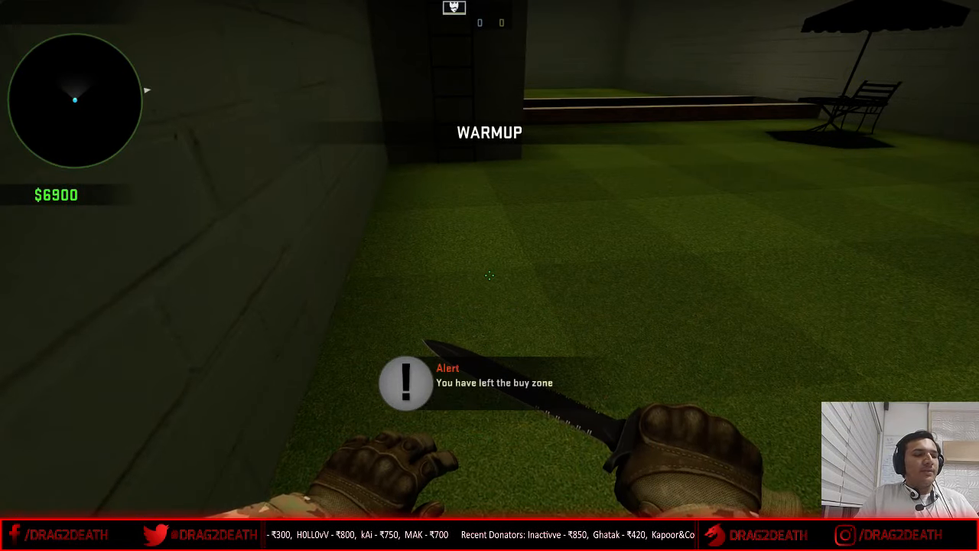
key("d")
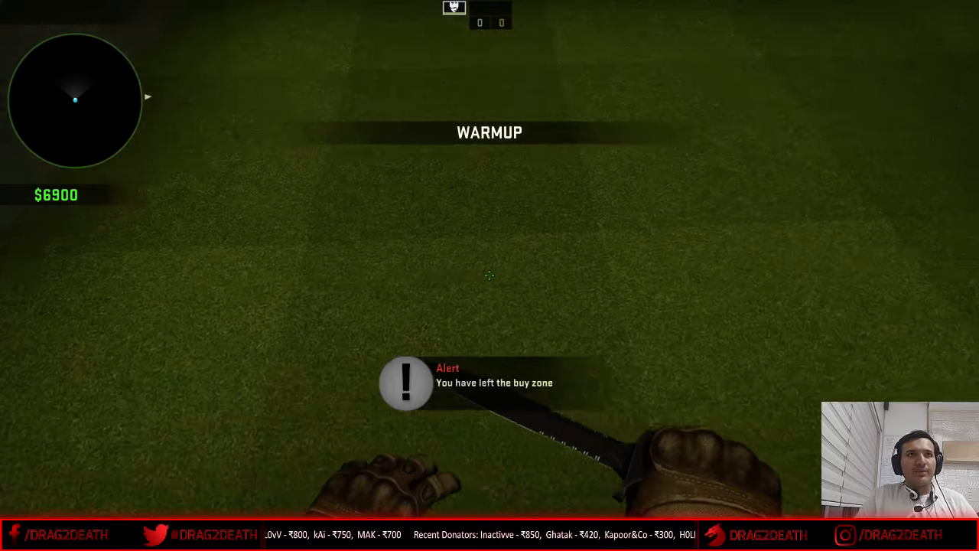
key("b")
key("Escape")
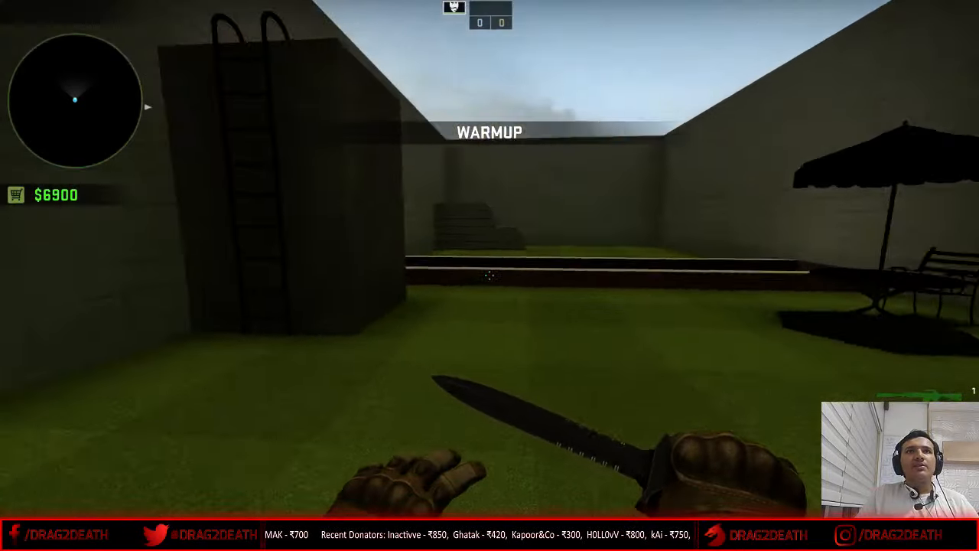
Walk with the pistol to the patio table and chair and examine them up close in the game
key("2")
key("w")
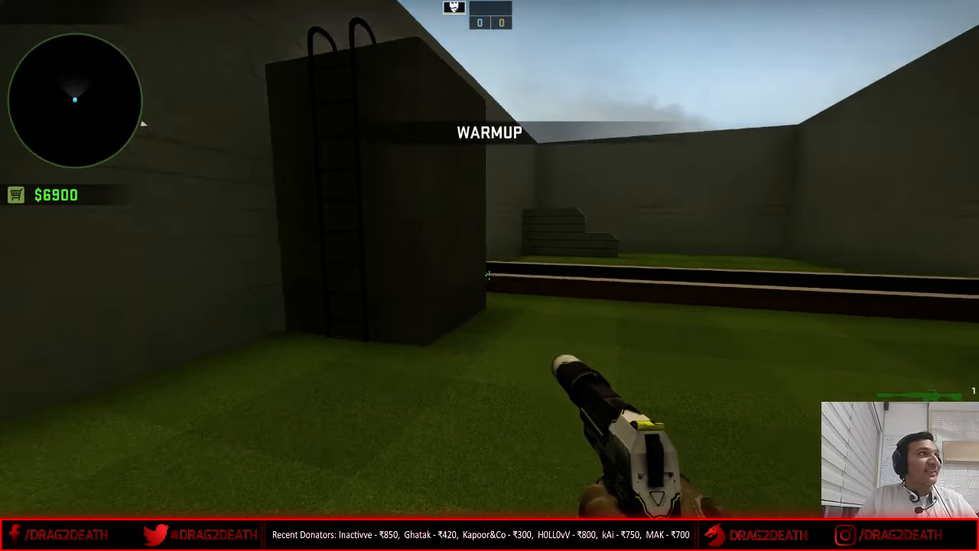
key("d")
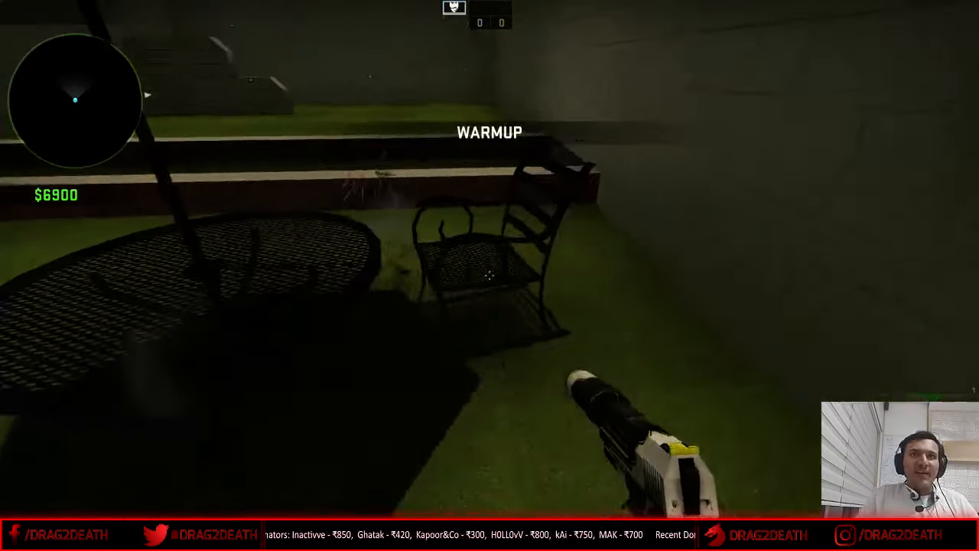
key("w")
key("w")
key("d")
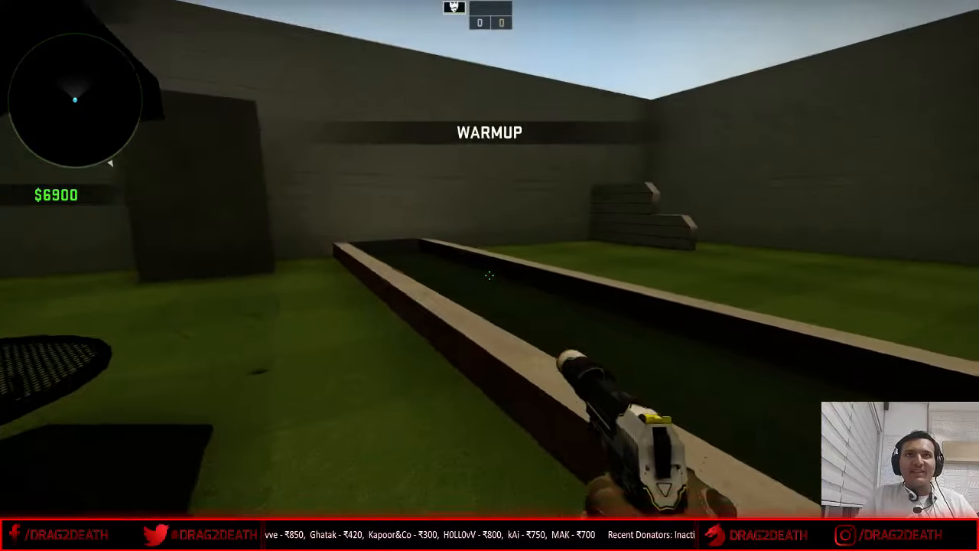
Fire the pistol at the grass beyond the long trough, reload it and walk back across the trough
left_click(490, 276)
left_click(489, 275)
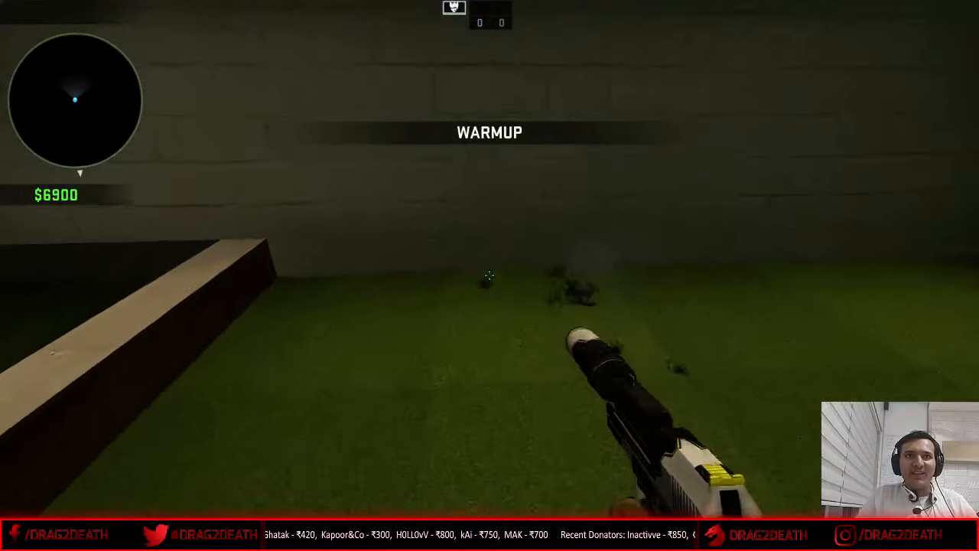
key("r")
key("w")
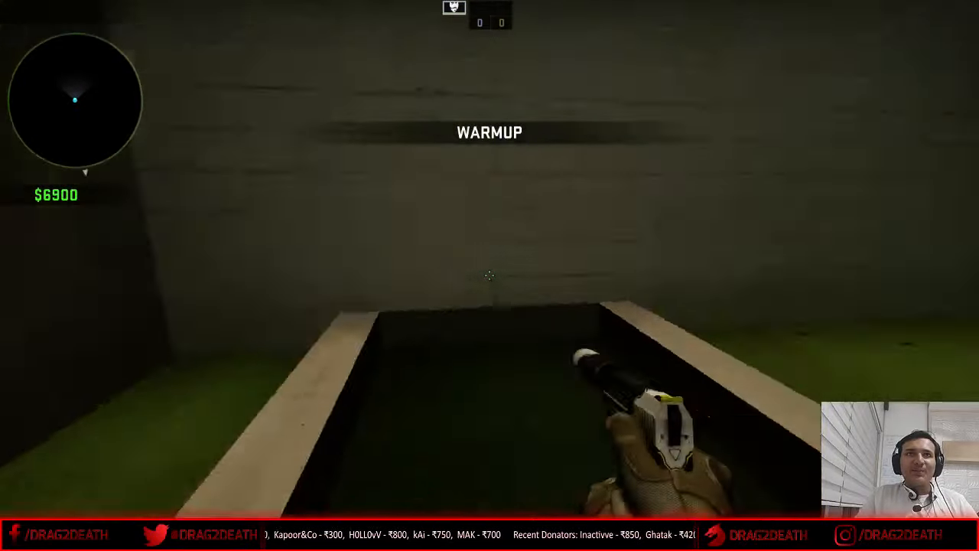
key("w")
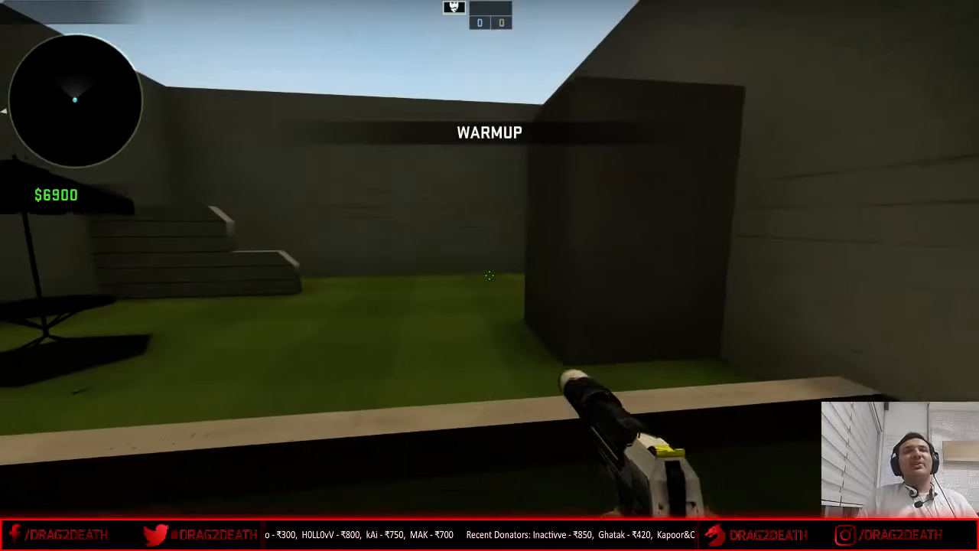
Climb the ladder onto the concrete block, look over the map from above and return to the patio umbrella and chair
key("3")
key("1")
key("2")
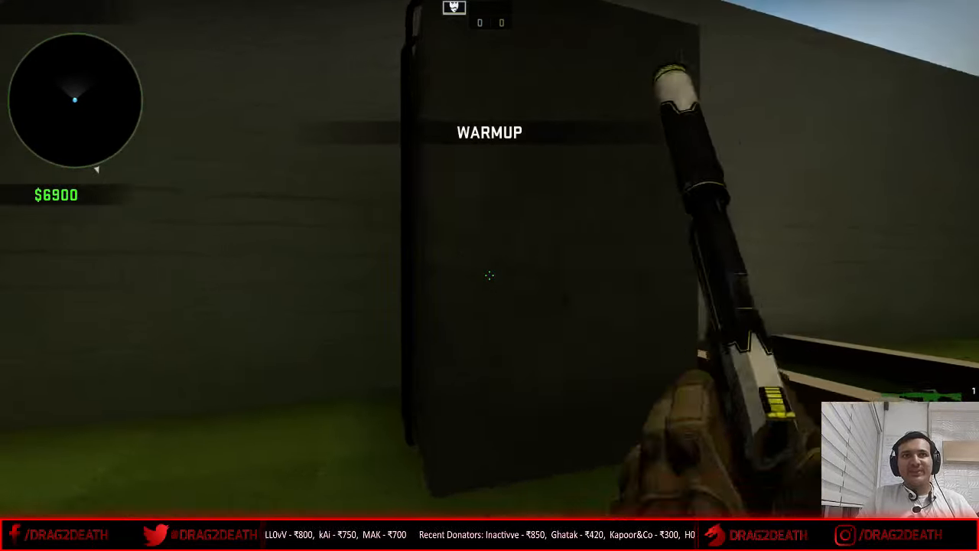
key("1")
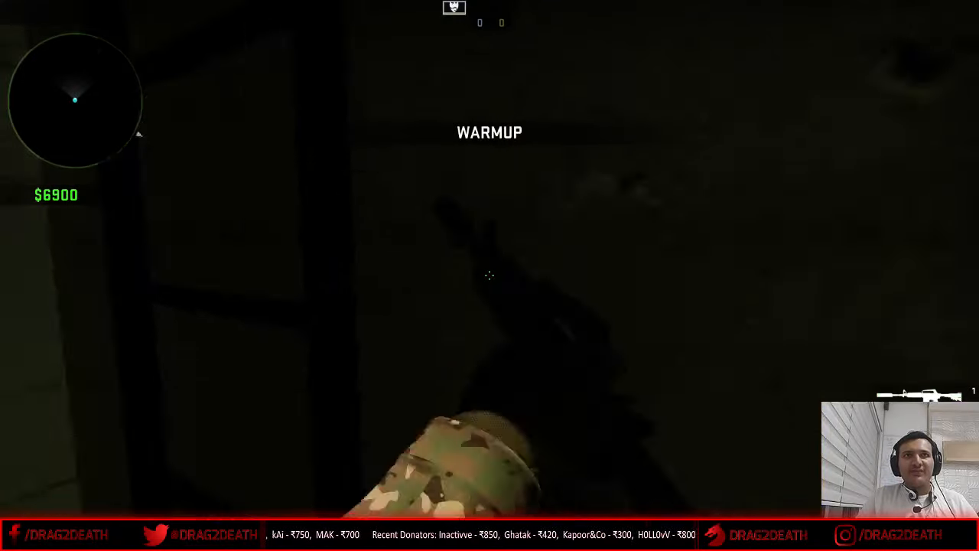
key("2")
key("3")
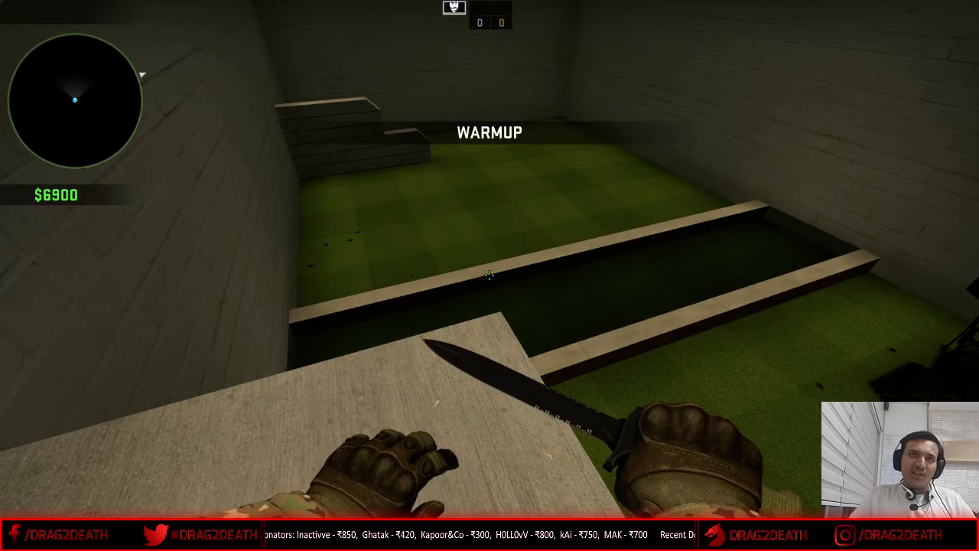
key("a")
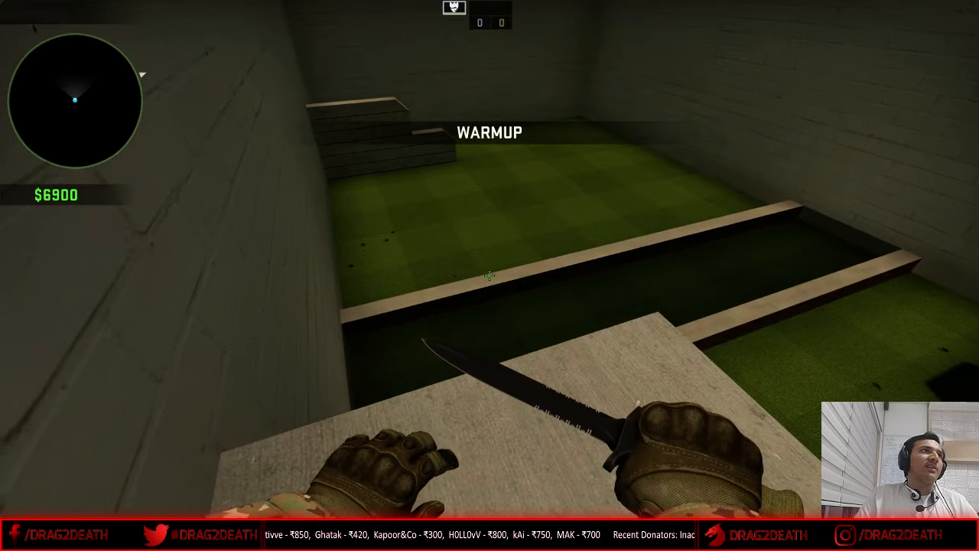
key("w")
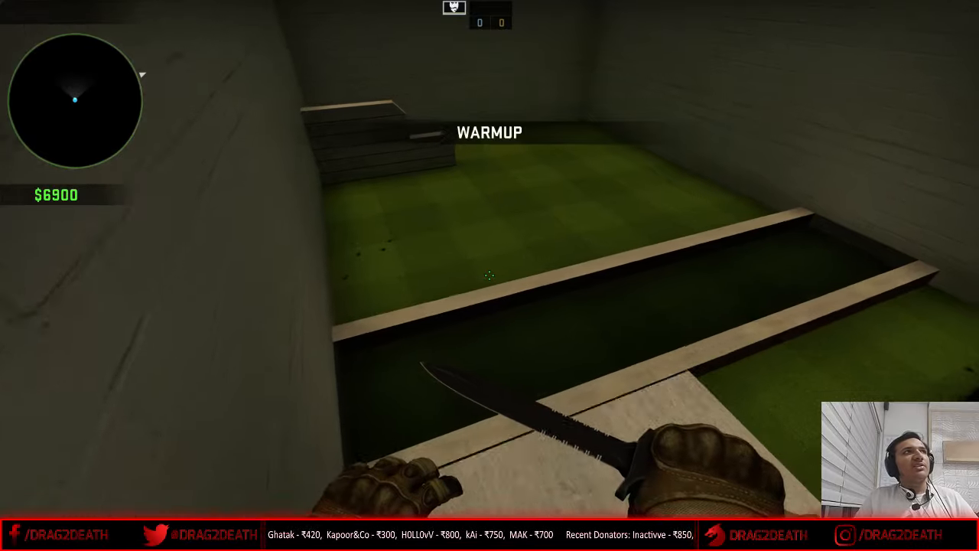
key("w")
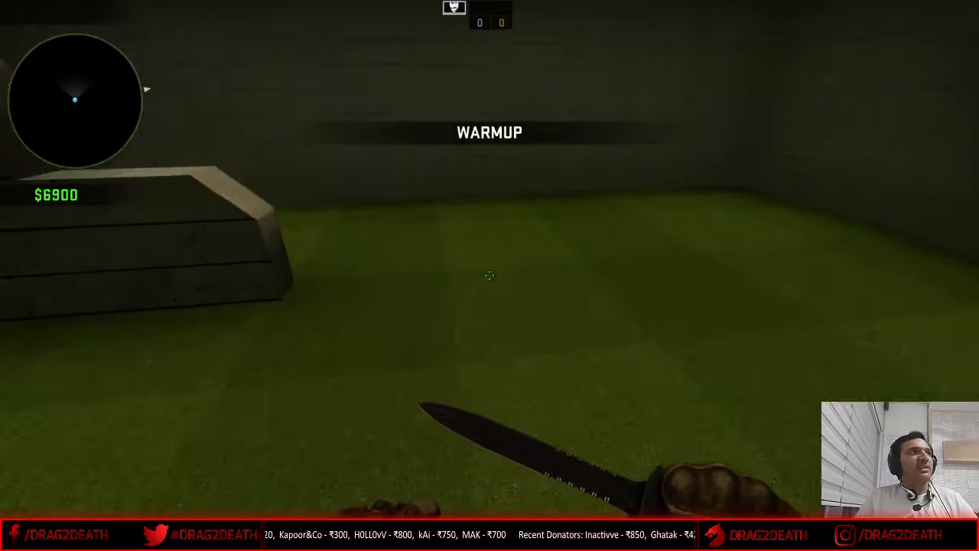
key("w")
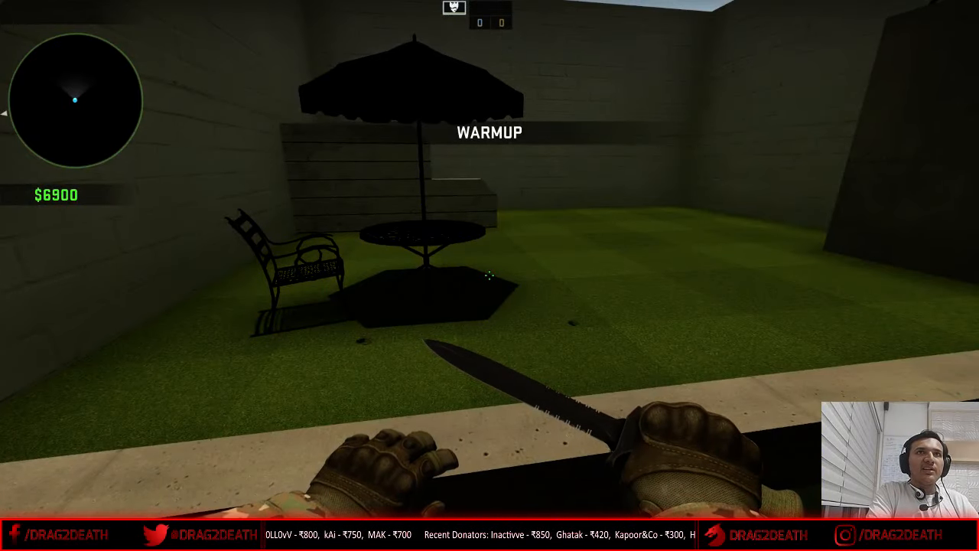
Quit Counter-Strike: Global Offensive, return to Hammer and approach the yellow radioactive barrel by the brick wall
key("alt+F4")
key("Return")
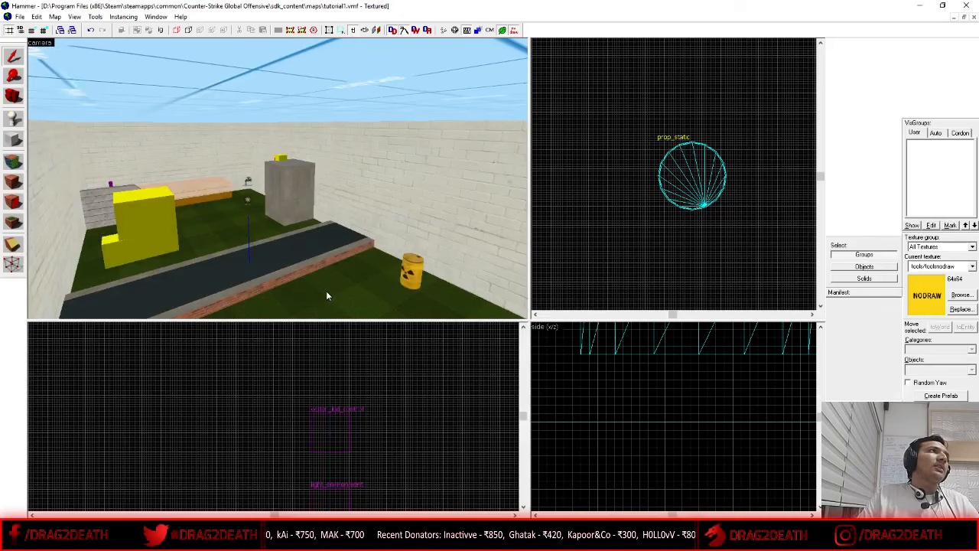
key("z")
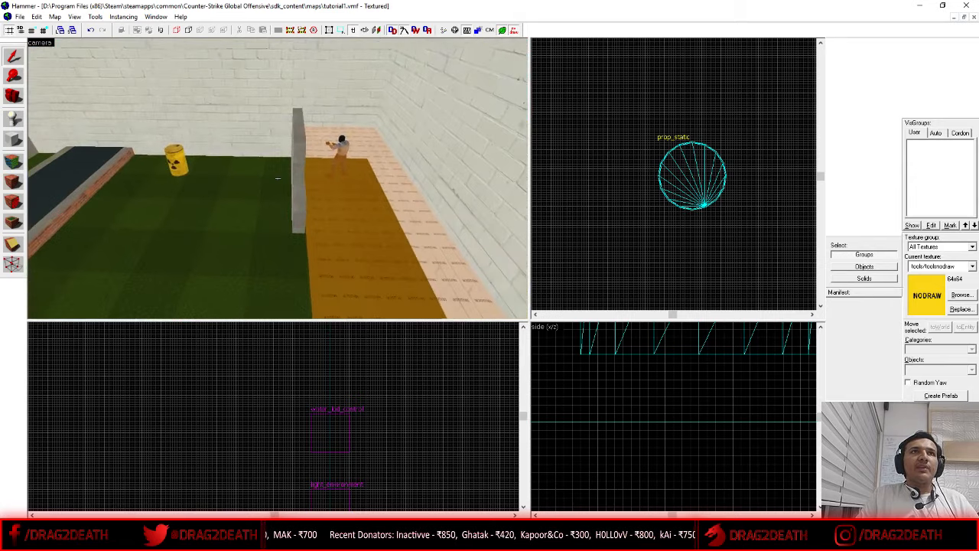
key("a")
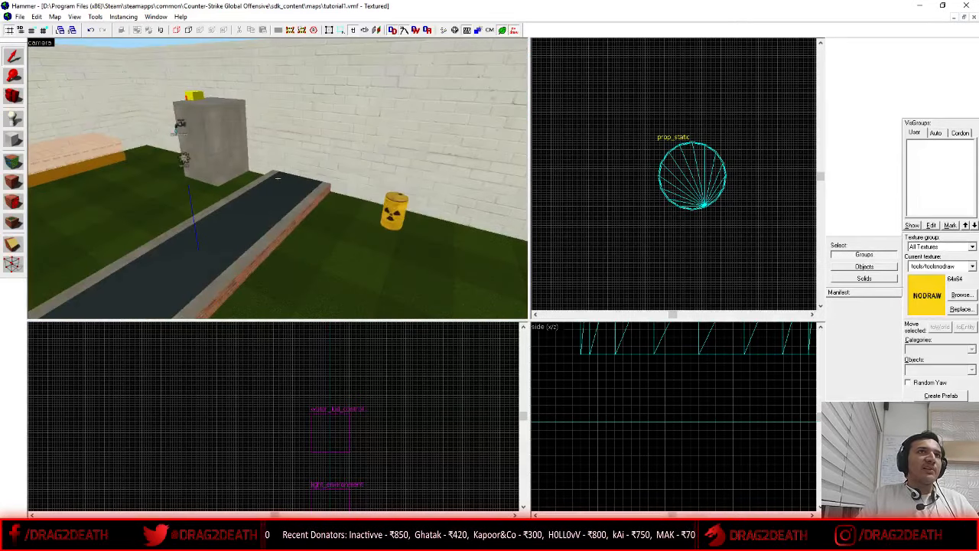
key("w")
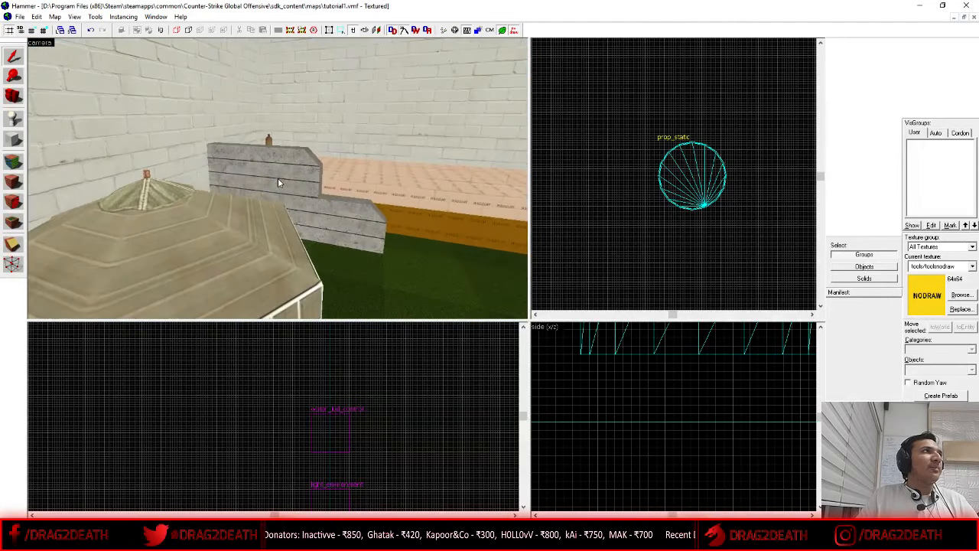
key("z")
key("w")
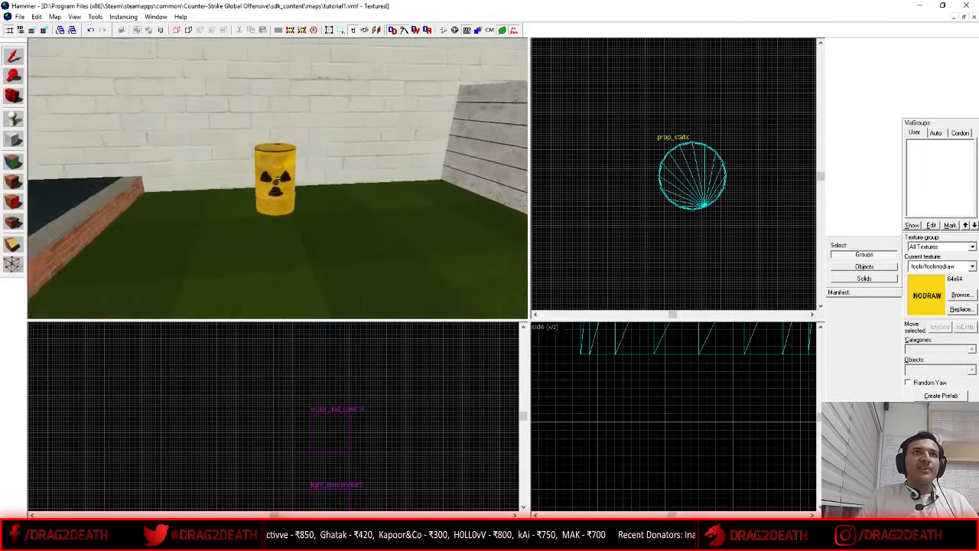
key("z")
Check in the Model Browser info which prop types the barrel's world model supports, then close the browser without changing the model
double_click(277, 182)
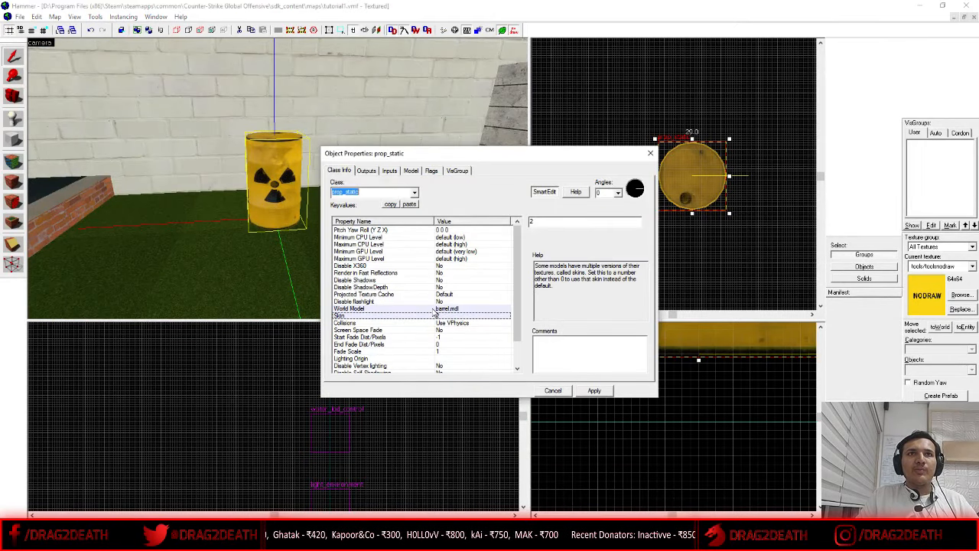
double_click(433, 310)
left_click(572, 242)
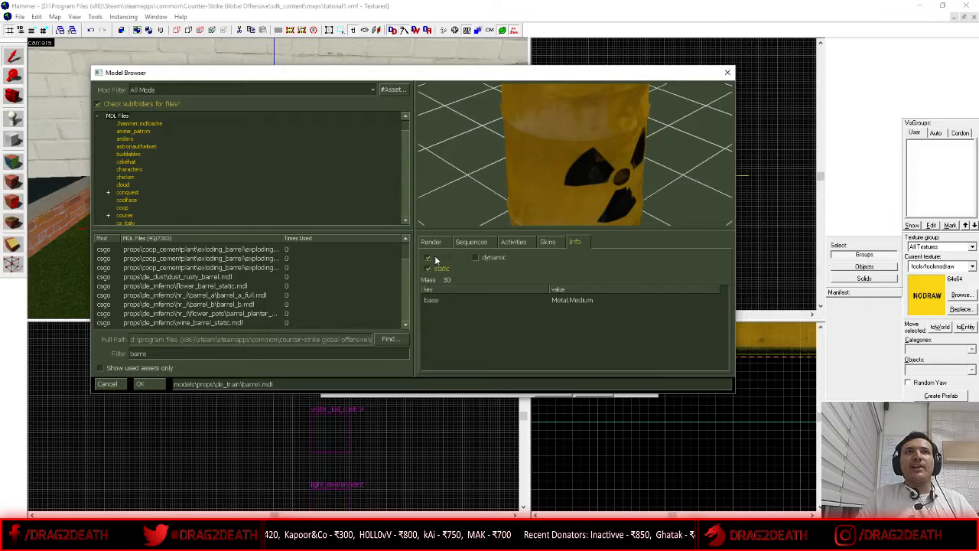
left_click_drag(460, 75, 456, 116)
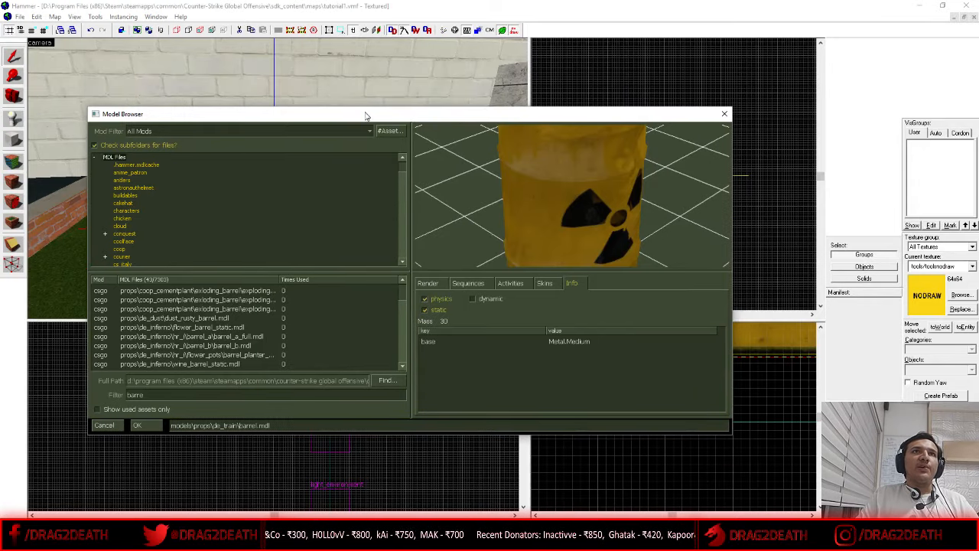
left_click_drag(366, 117, 398, 73)
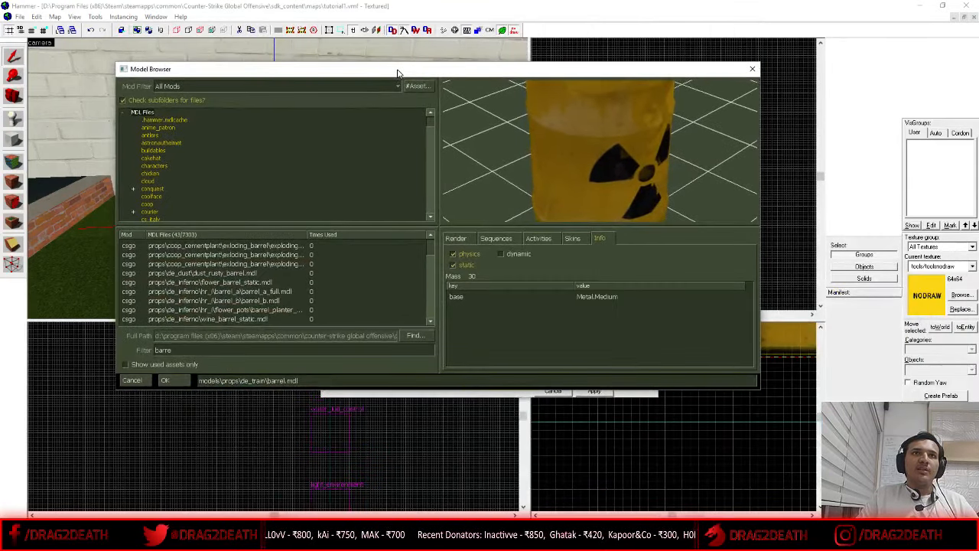
left_click(753, 69)
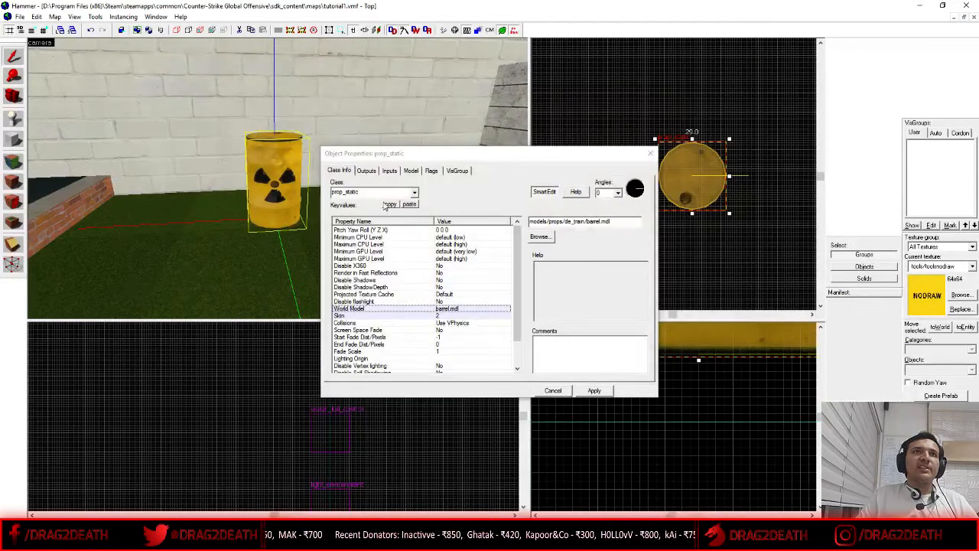
Change the barrel's entity class to prop_physics, apply it and close the object properties
left_click_drag(375, 194, 352, 196)
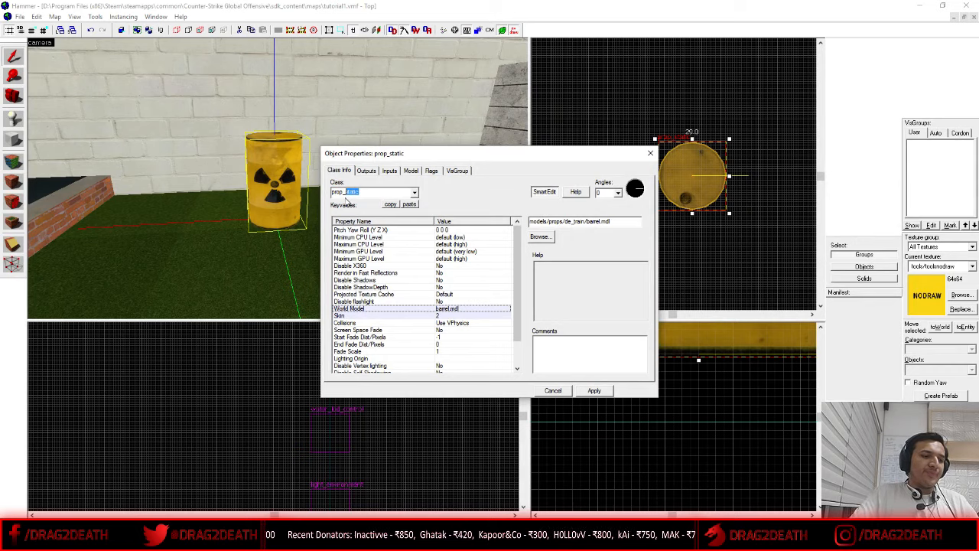
type("physics")
left_click(347, 201)
left_click(597, 394)
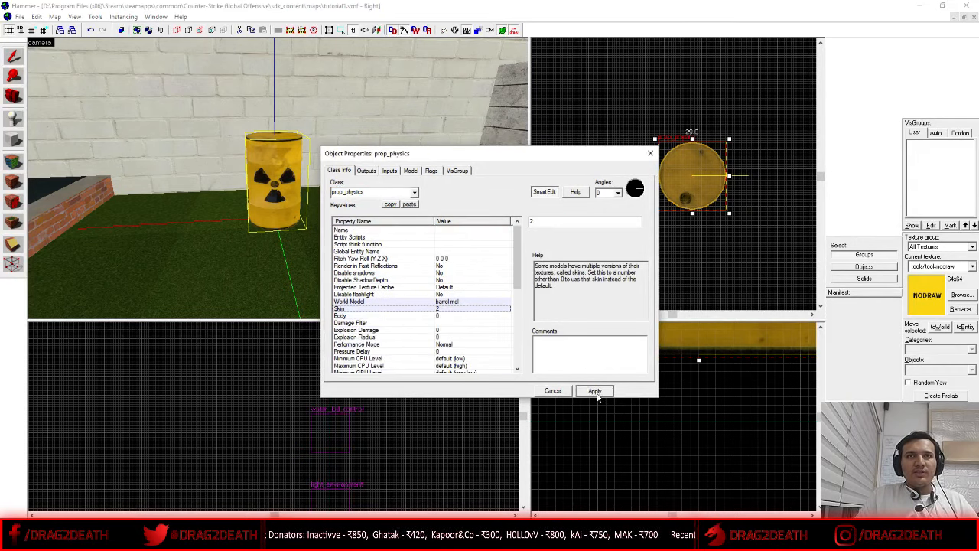
left_click(650, 153)
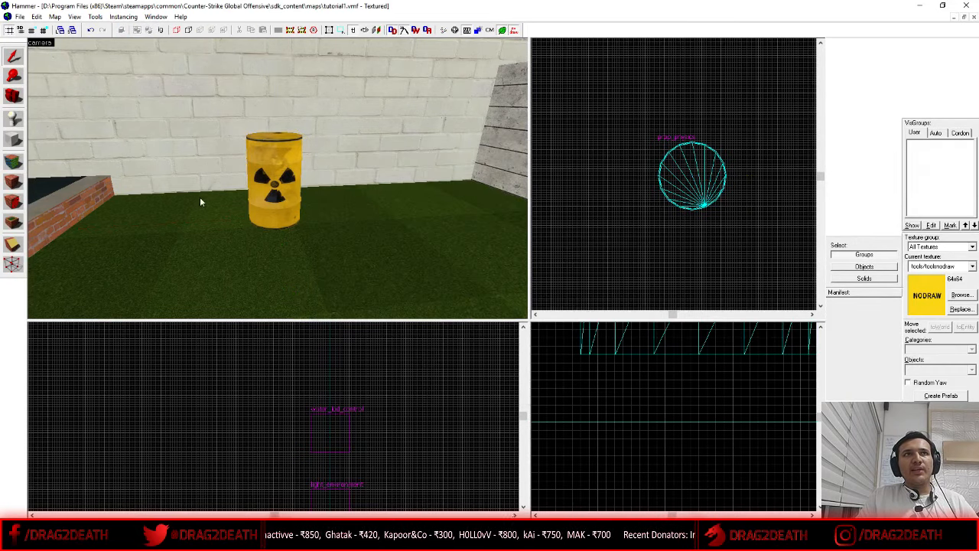
Select the barrel, raise it slightly above the grass in the side view and deselect it
left_click(277, 182)
scroll(629, 393, "down", 5)
scroll(628, 393, "up", 5)
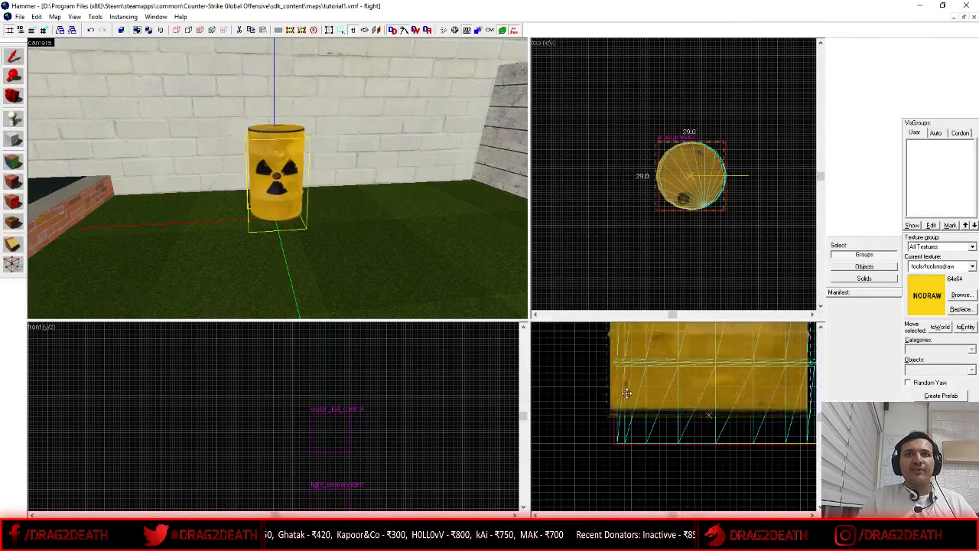
left_click_drag(626, 393, 626, 366)
key("Escape")
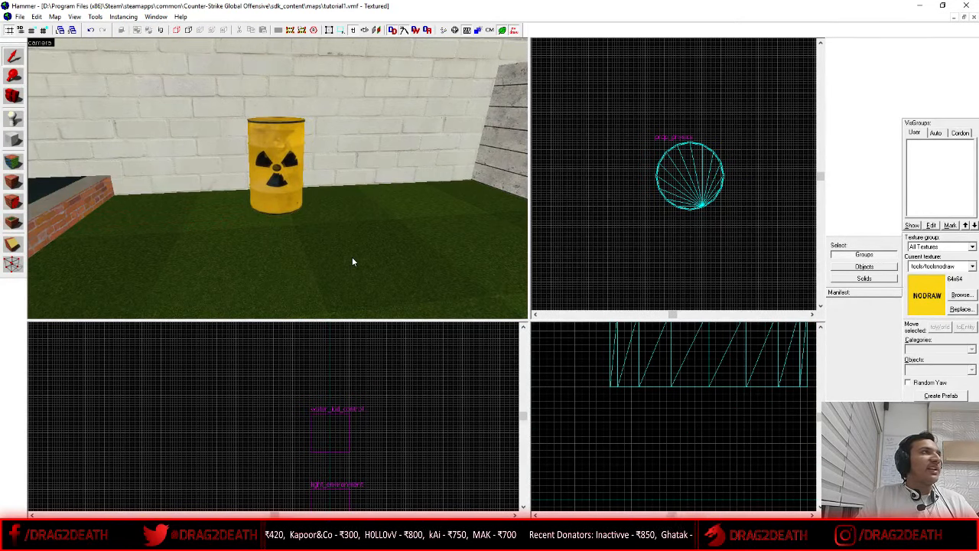
key("F9")
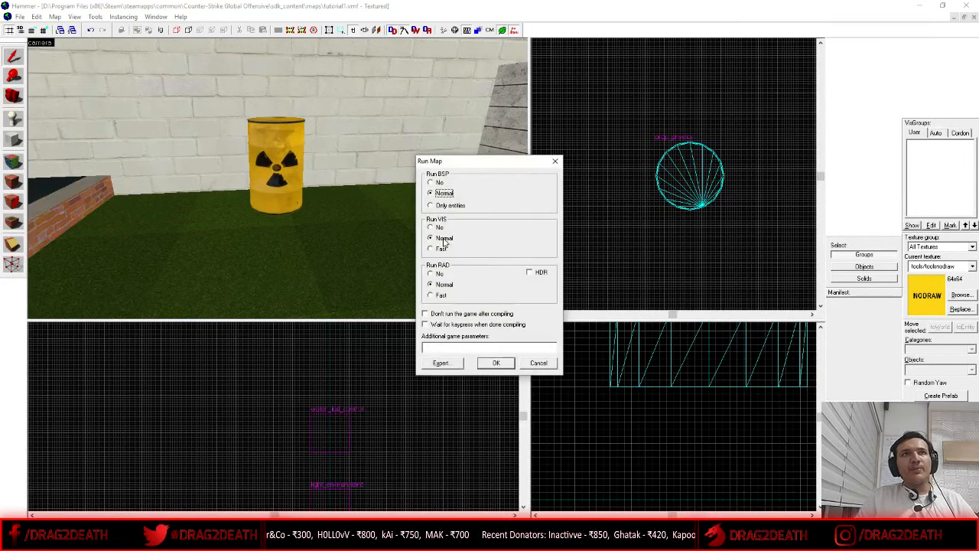
left_click(541, 363)
key("z")
key("w")
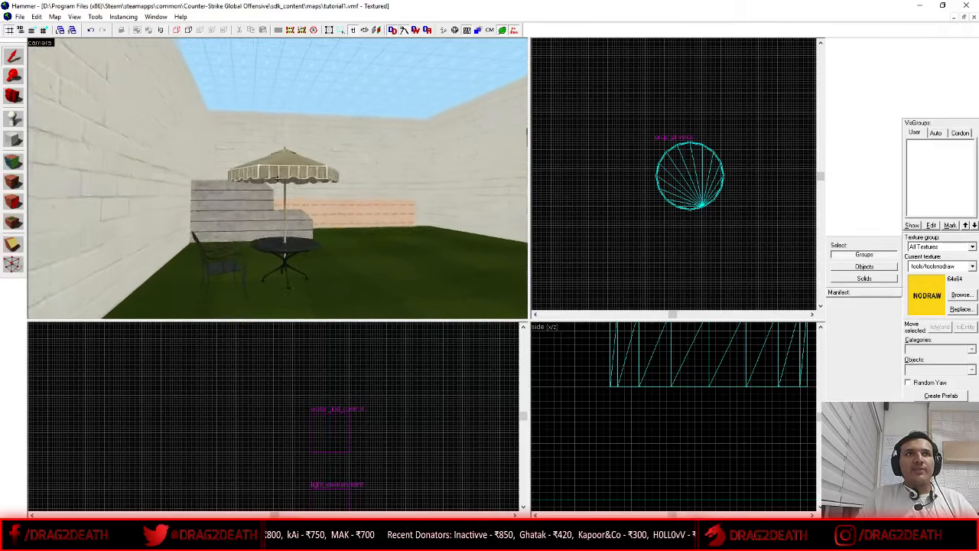
key("s")
key("z")
key("z")
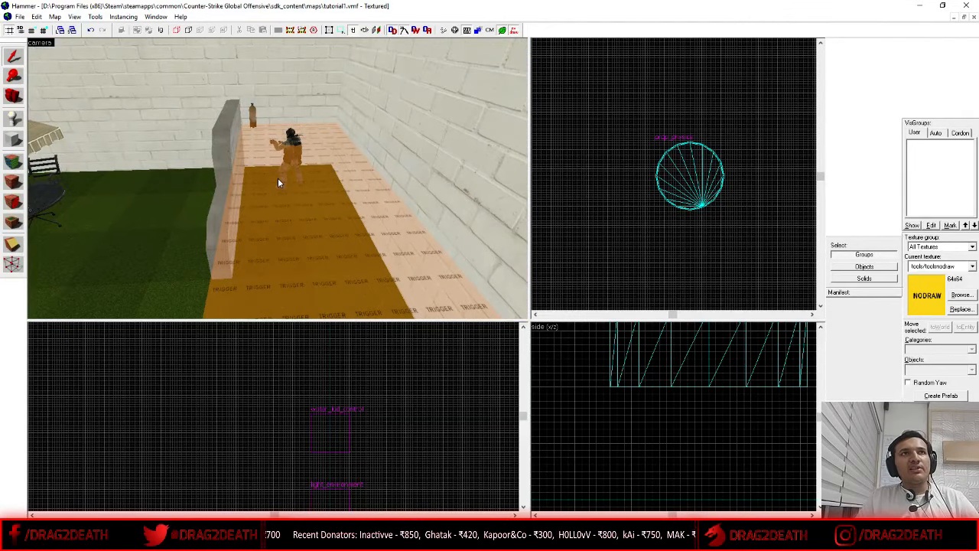
key("z")
key("w")
key("z")
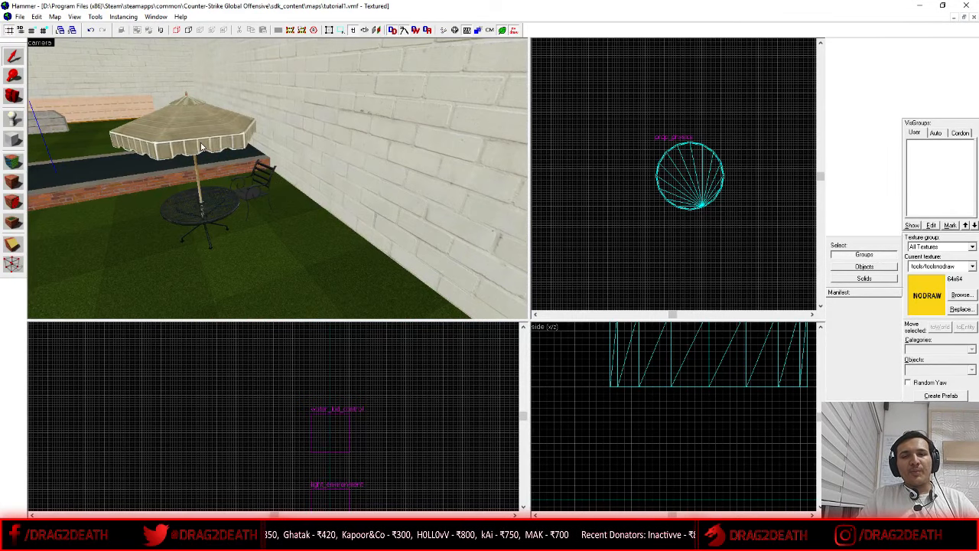
key("z")
key("w")
key("z")
left_click(258, 196)
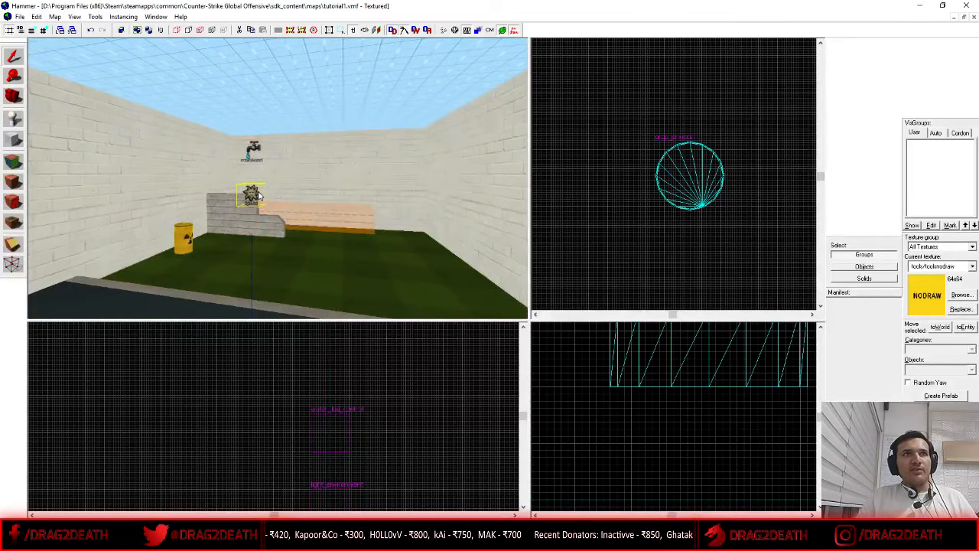
double_click(259, 196)
left_click(468, 244)
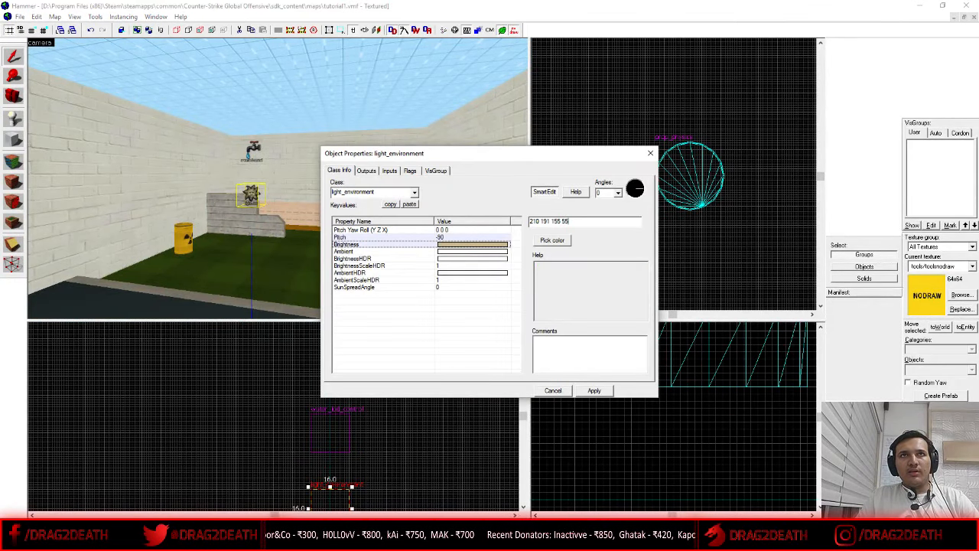
left_click(597, 388)
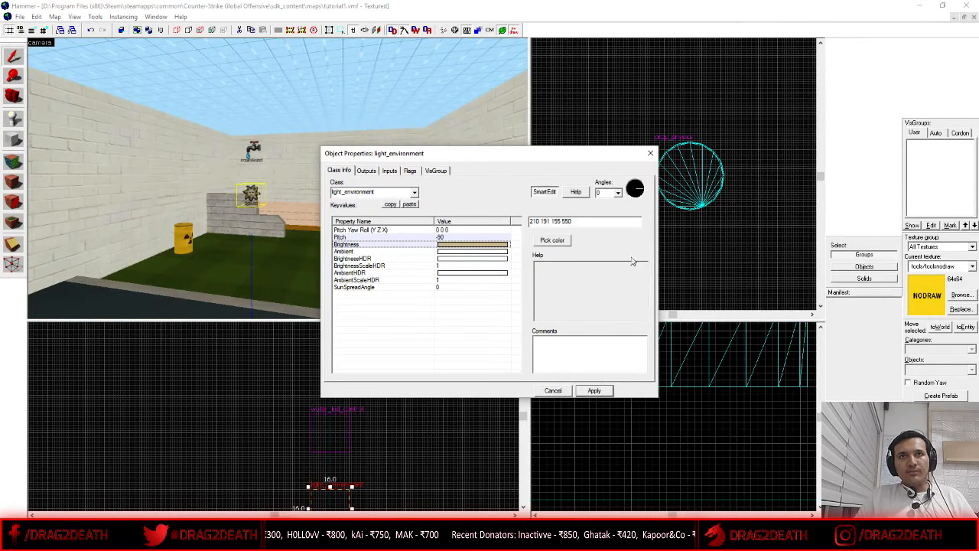
double_click(650, 153)
key("z")
key("z")
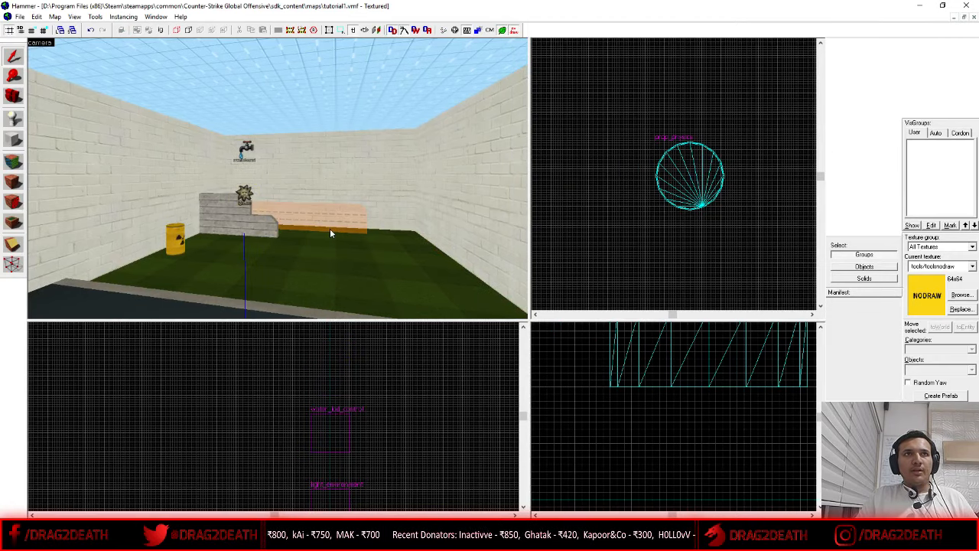
Open the advanced map compile settings and choose the Fast configuration
key("F9")
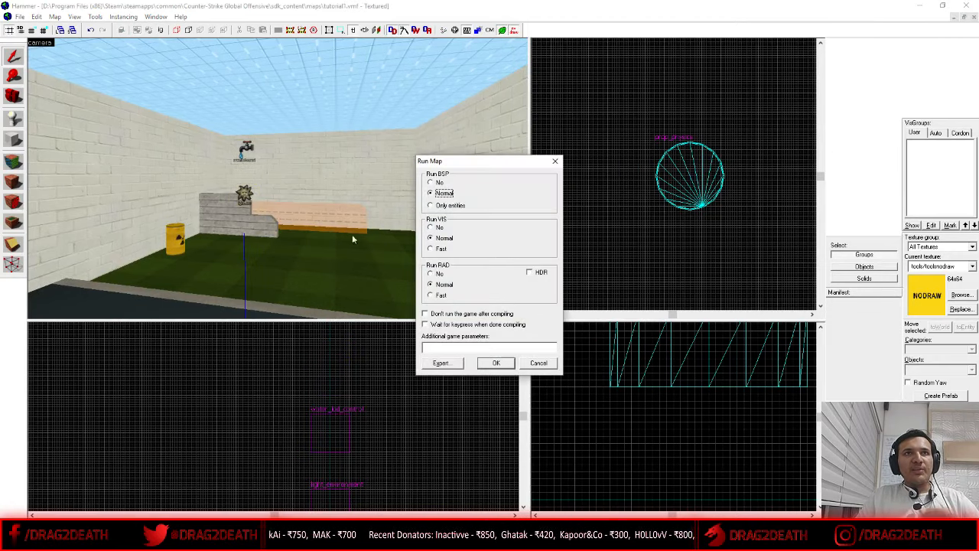
left_click(441, 363)
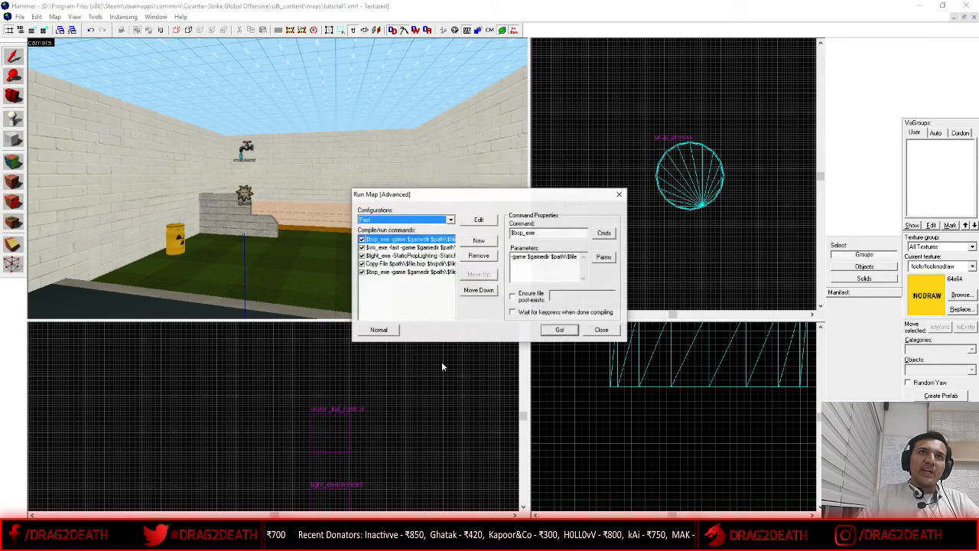
left_click(449, 221)
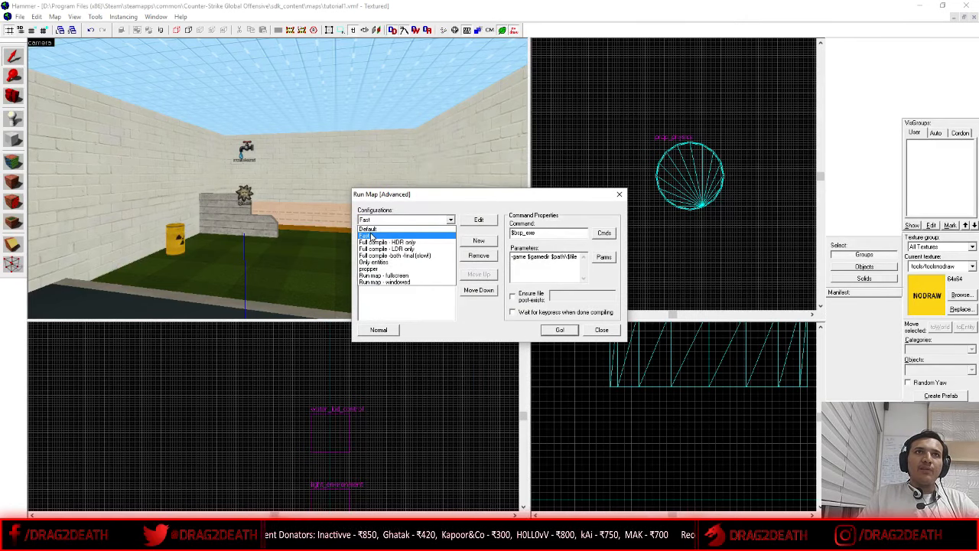
left_click(372, 235)
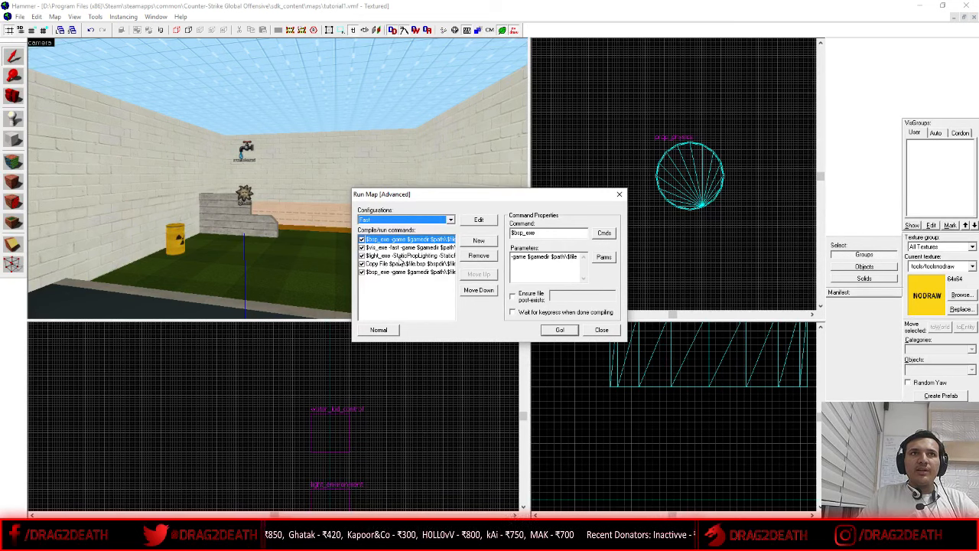
Examine the static prop lighting and sample scale parameters of the Fast configuration's $light_exe command
left_click(399, 257)
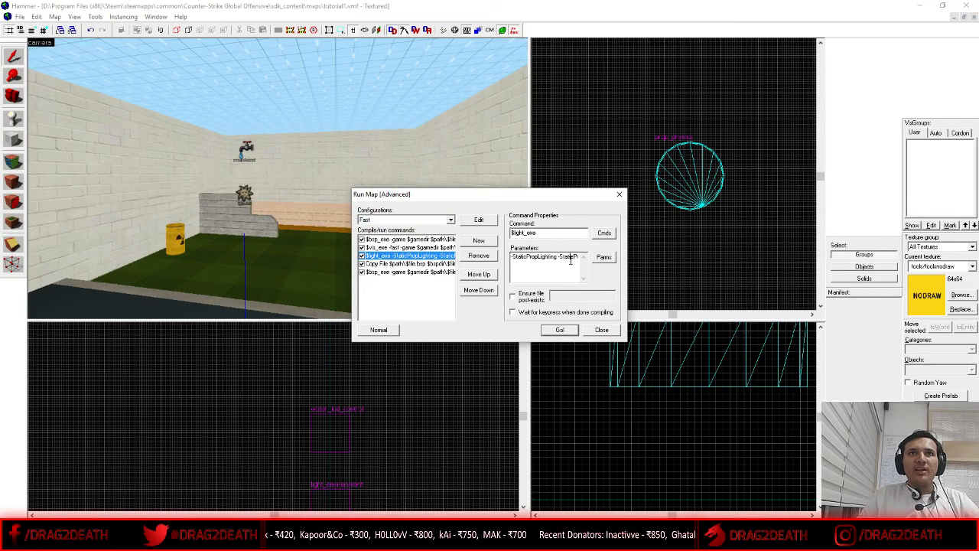
key("Right")
key("Right")
key("Right")
key("Right")
key("Right")
key("Right")
key("Right")
key("Right")
key("Right")
key("Right")
key("Right")
key("Right")
key("Right")
key("Right")
key("Right")
key("Right")
key("Right")
key("Right")
key("Right")
key("Right")
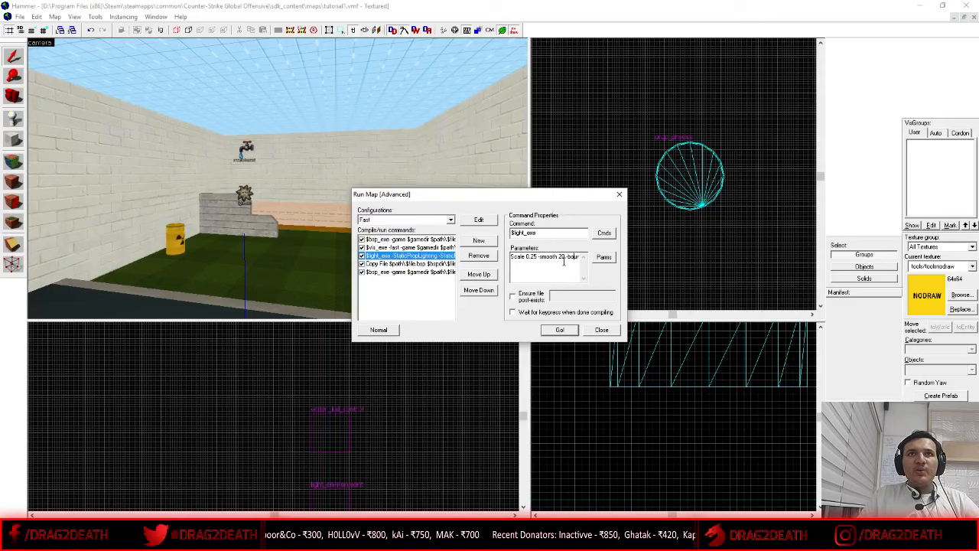
left_click_drag(528, 257, 505, 258)
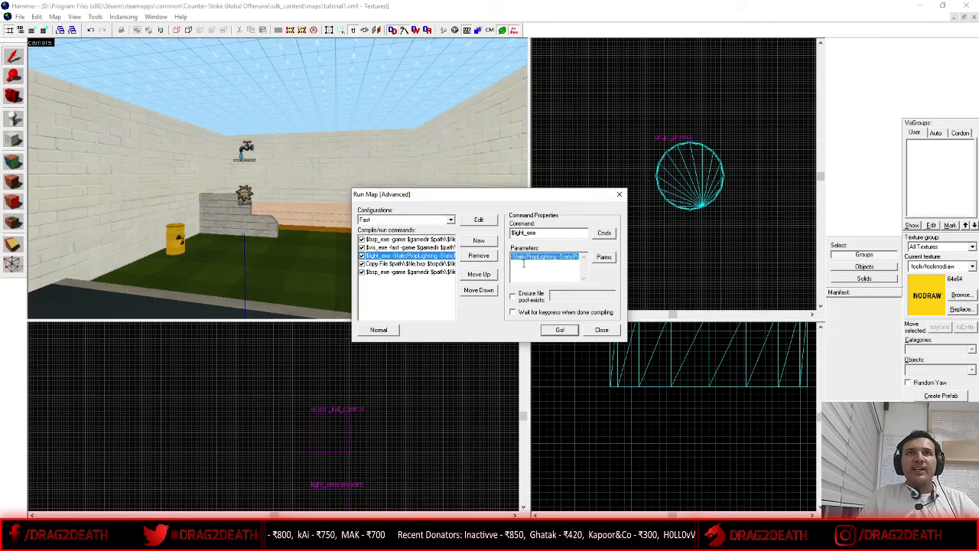
left_click(562, 273)
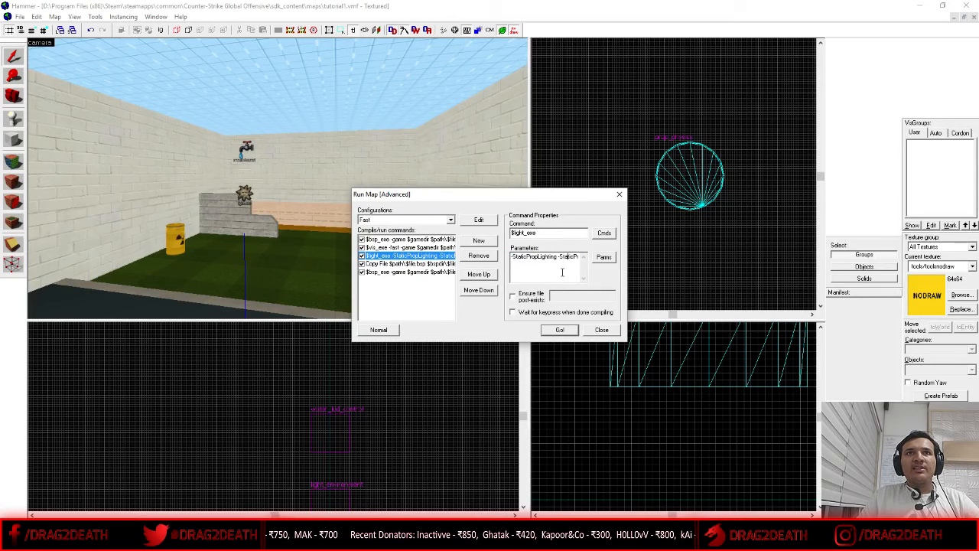
key("Right")
key("Right")
key("Right")
key("Right")
key("Right")
key("Right")
key("Right")
key("Right")
key("Right")
key("Right")
key("Right")
key("Right")
key("Right")
key("Right")
key("Right")
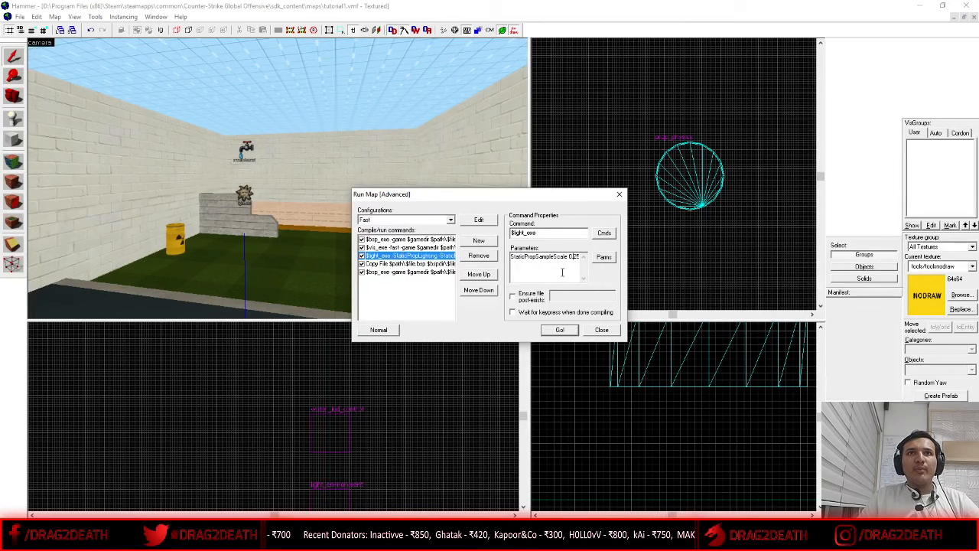
key("Right")
key("Right")
key("Right")
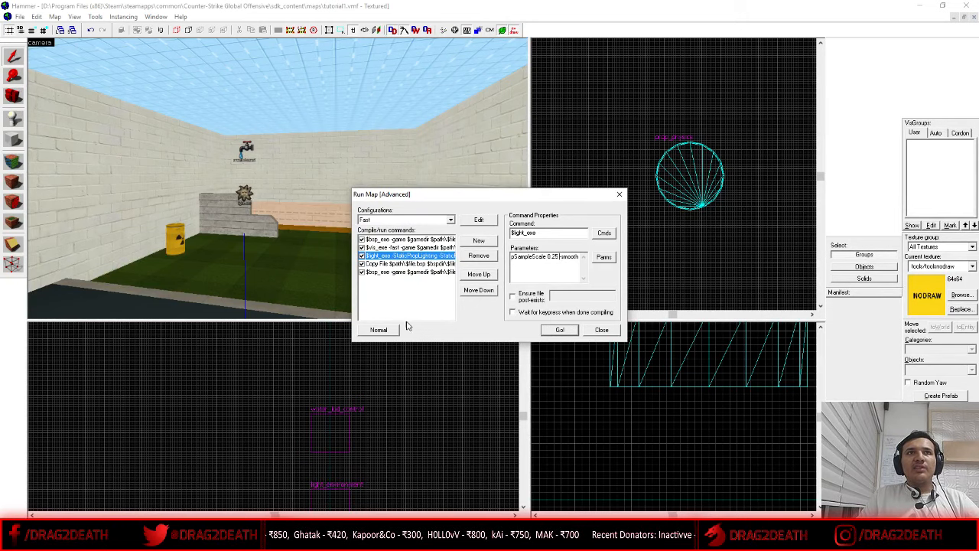
Switch the compile settings to the normal view and back to advanced, select the $light_exe command and run the Fast compile
left_click(371, 330)
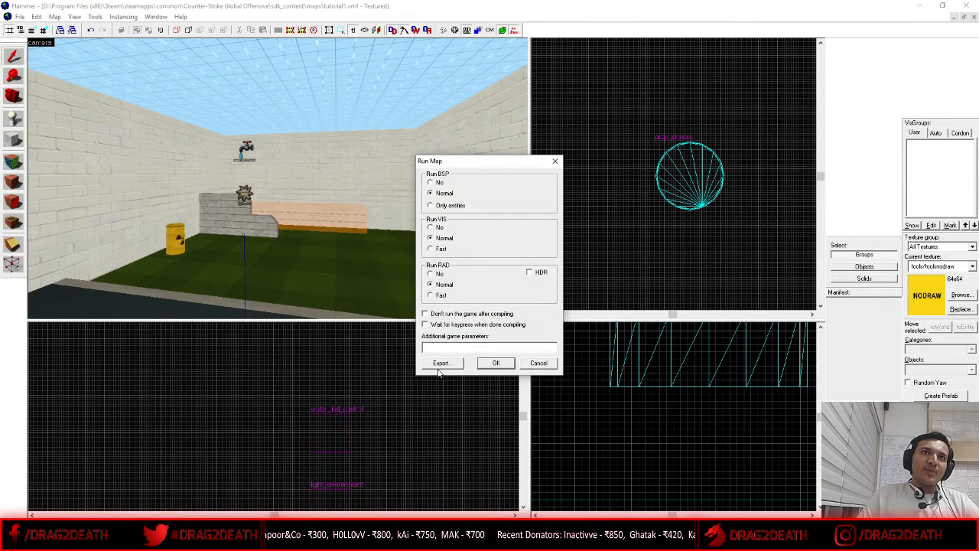
left_click(439, 366)
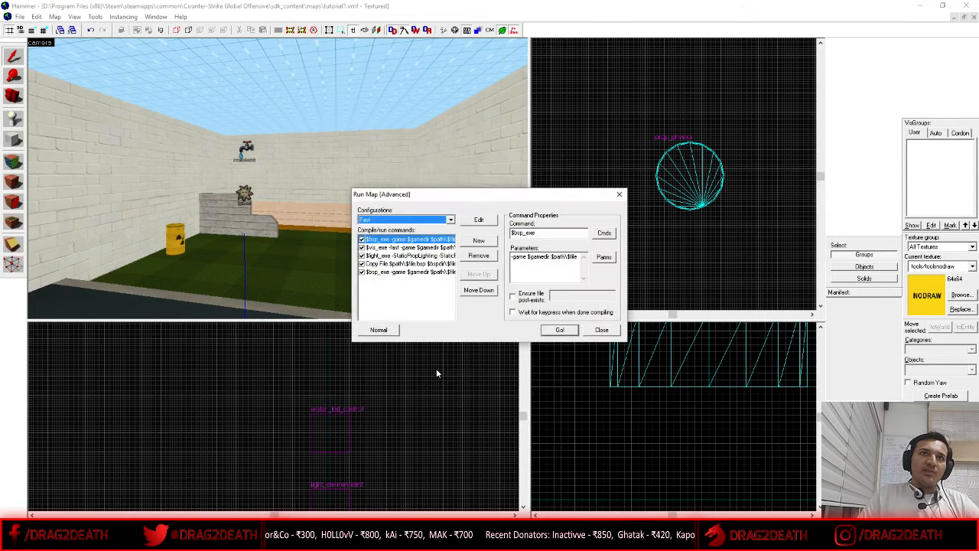
left_click(409, 255)
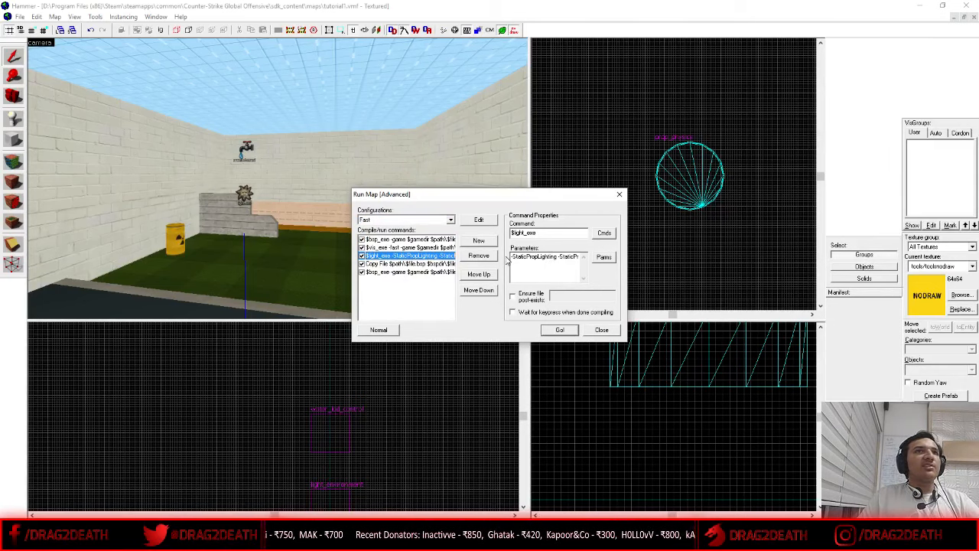
left_click(559, 330)
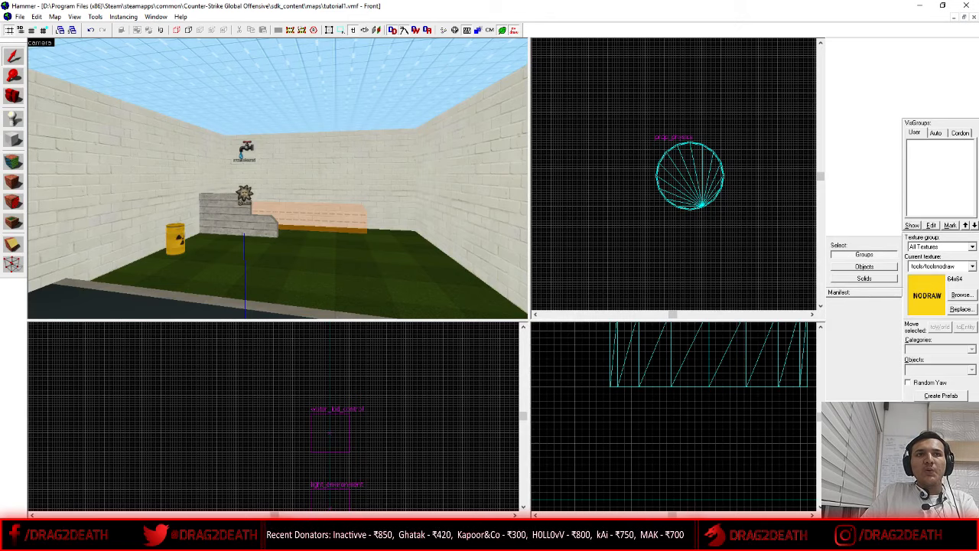
Launch Counter-Strike: Global Offensive from Steam and load the tutorial1 map through the developer console
right_click(339, 540)
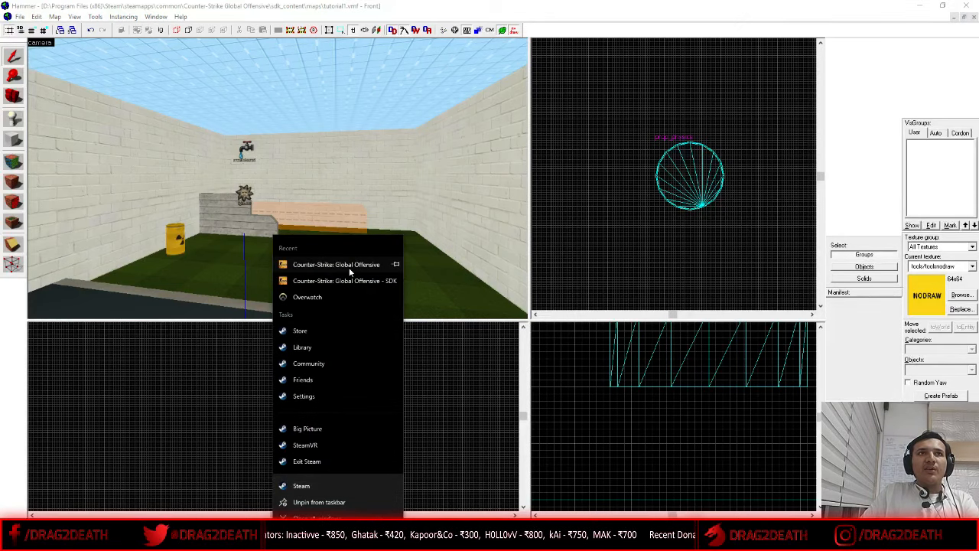
left_click(350, 267)
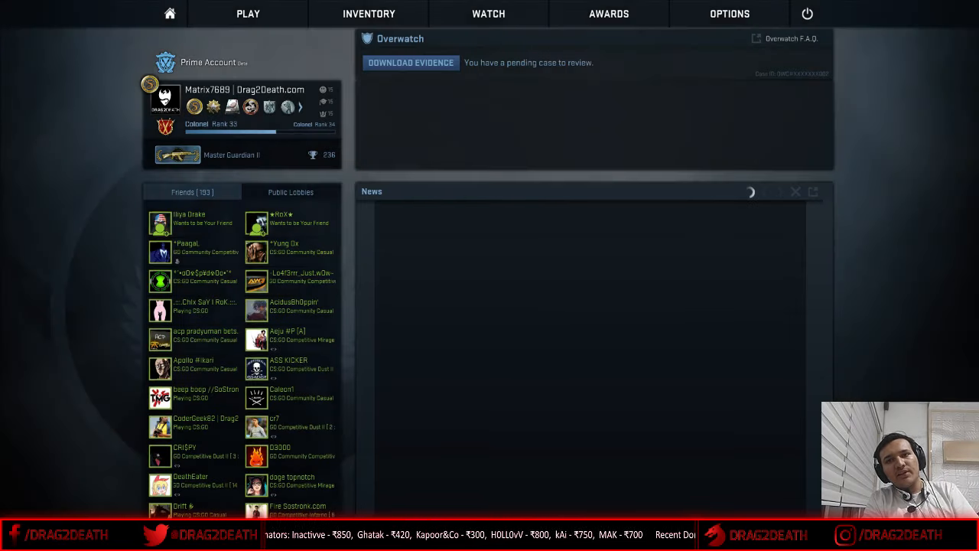
key("grave")
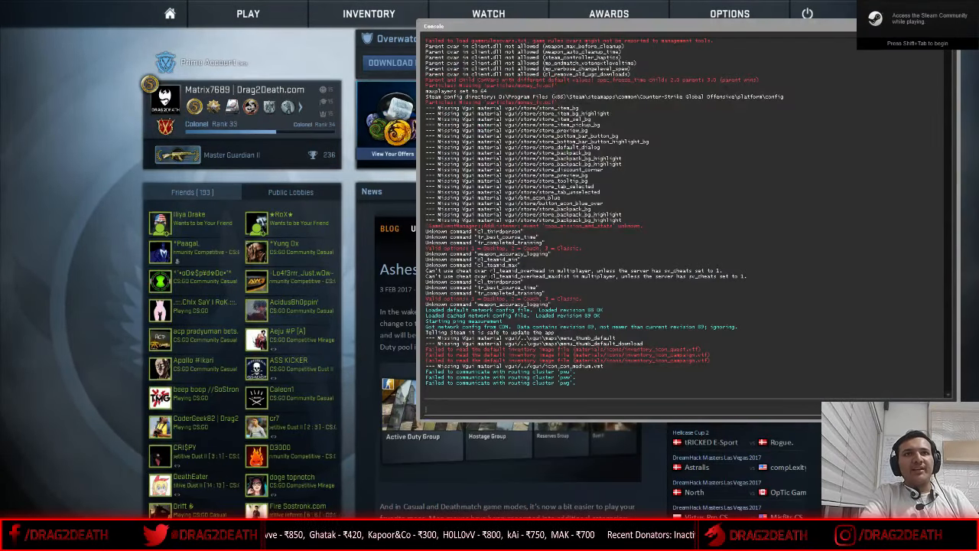
type("map")
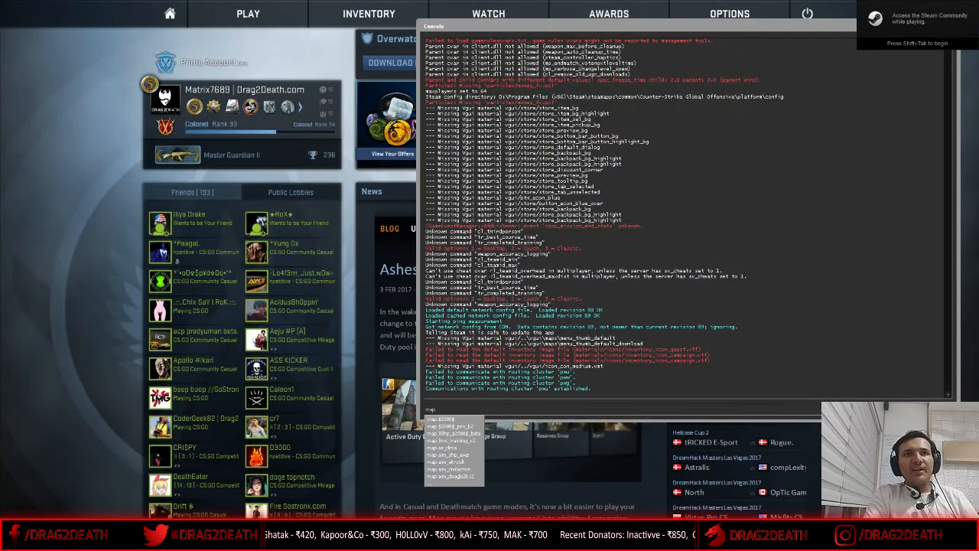
type(" tut")
key("Down")
key("Down")
key("Return")
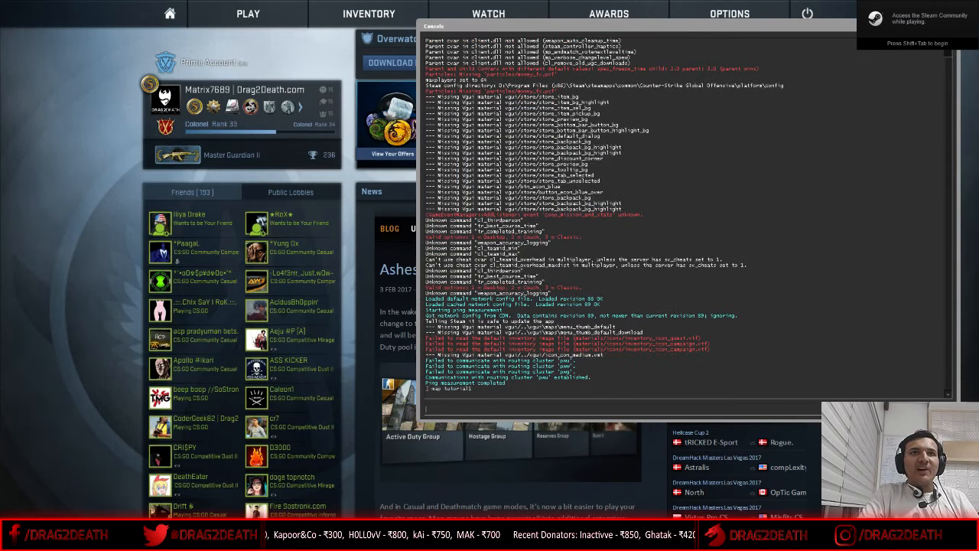
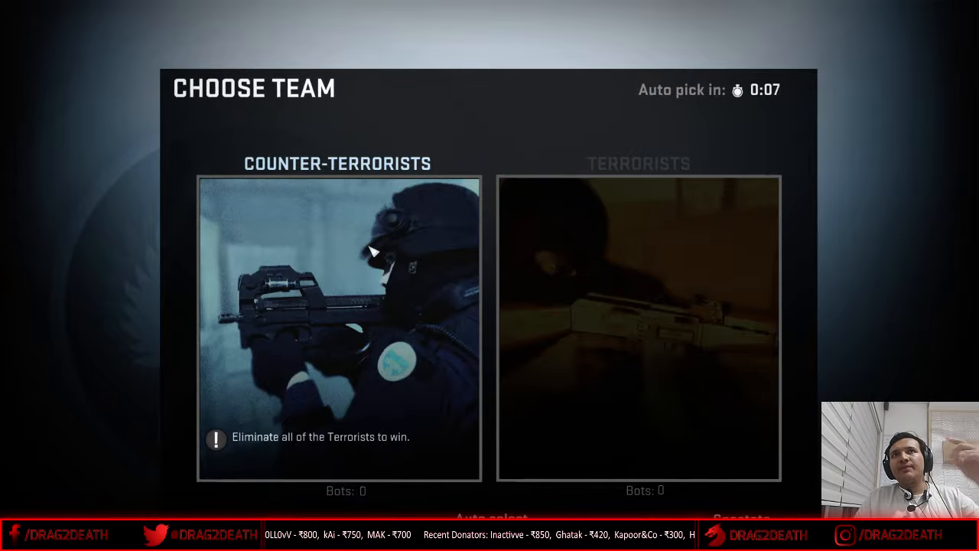
Join the Counter-Terrorists and remove all bots with the bot_kick console command
left_click(373, 251)
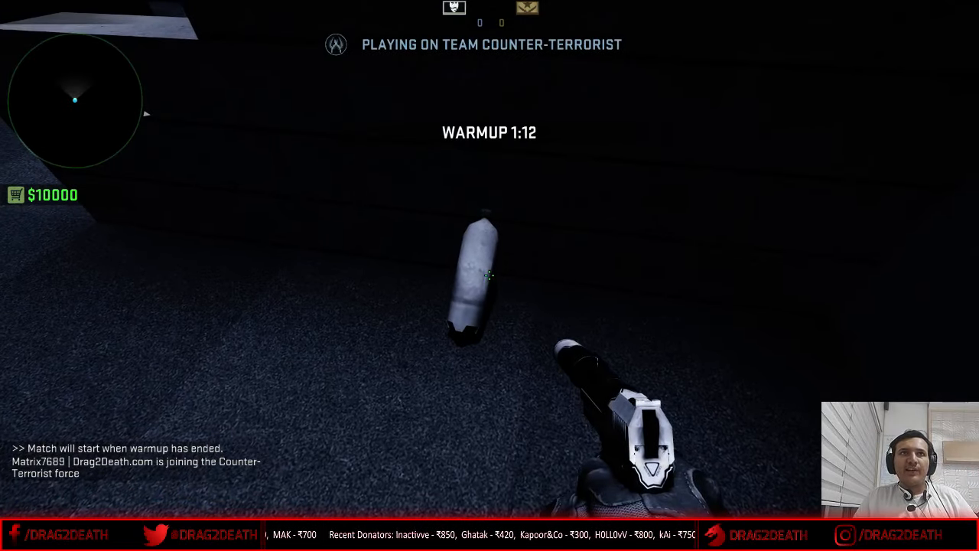
key("grave")
type("bot_")
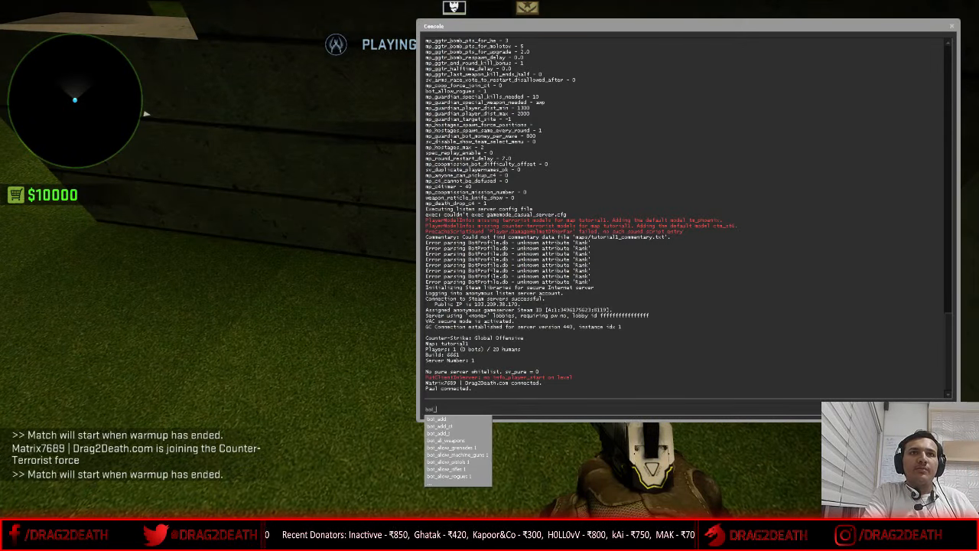
type("kick")
key("Return")
key("grave")
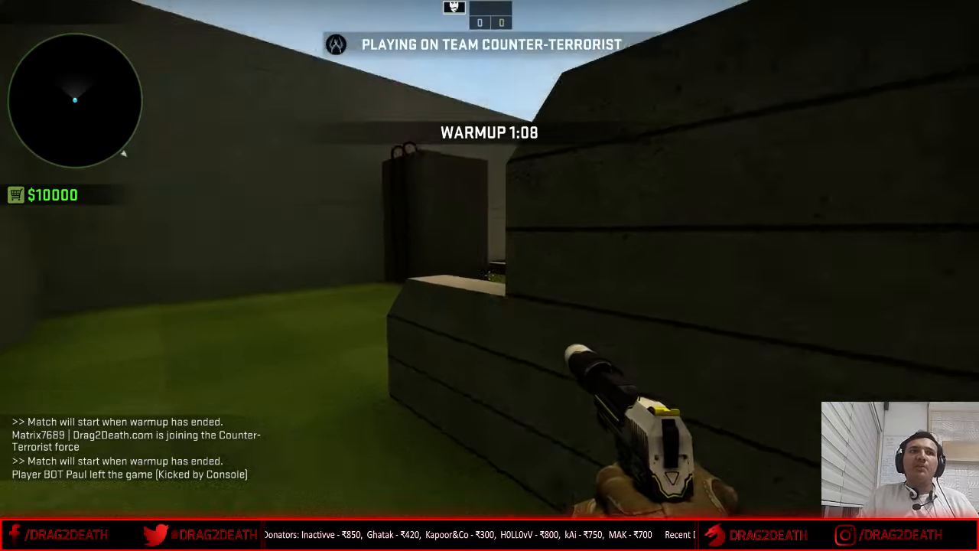
Walk over to the patio chair and fire a shot through its backrest to test the prop
key("w")
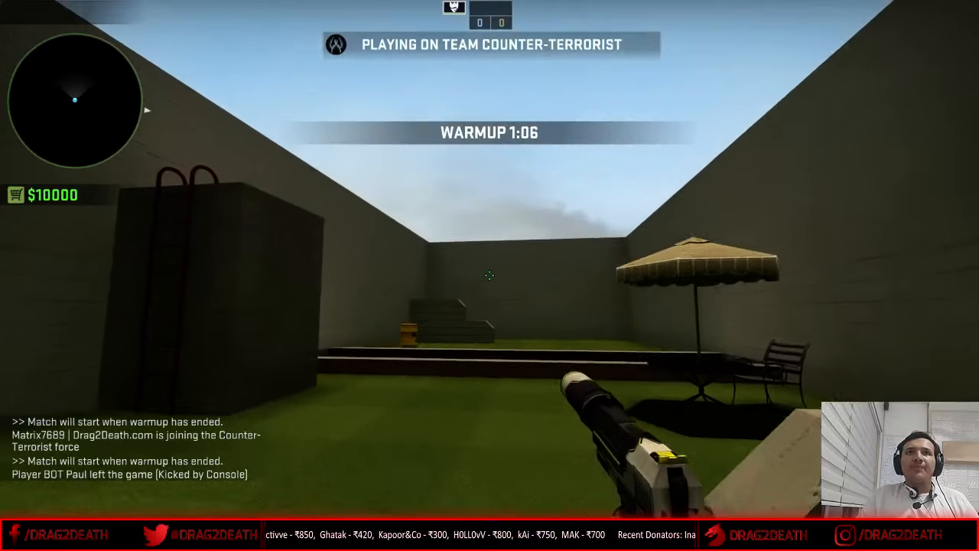
key("w")
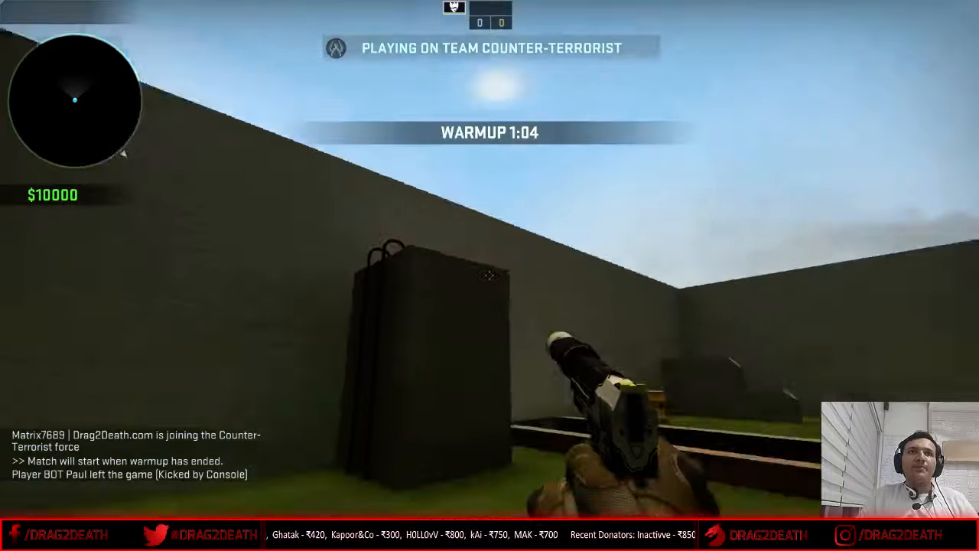
key("w")
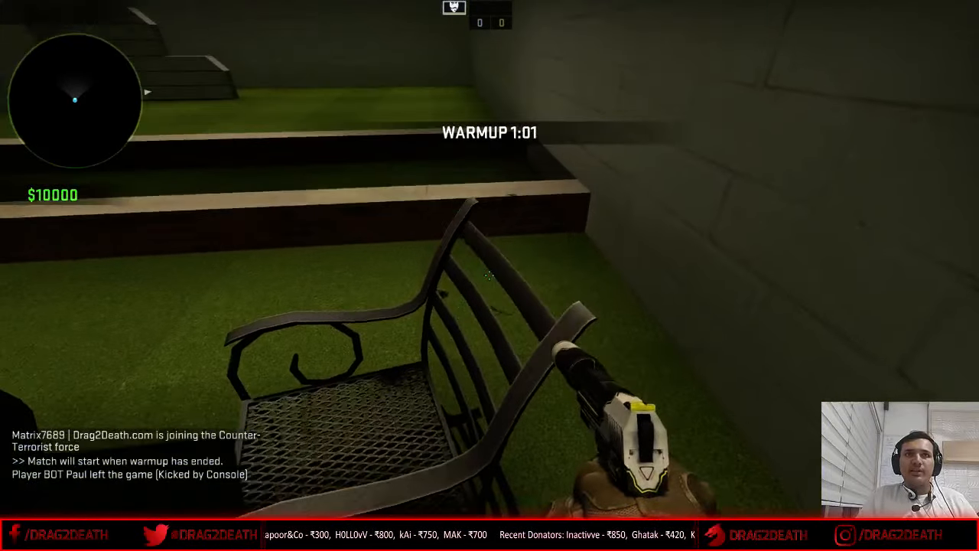
left_click(490, 275)
key("d")
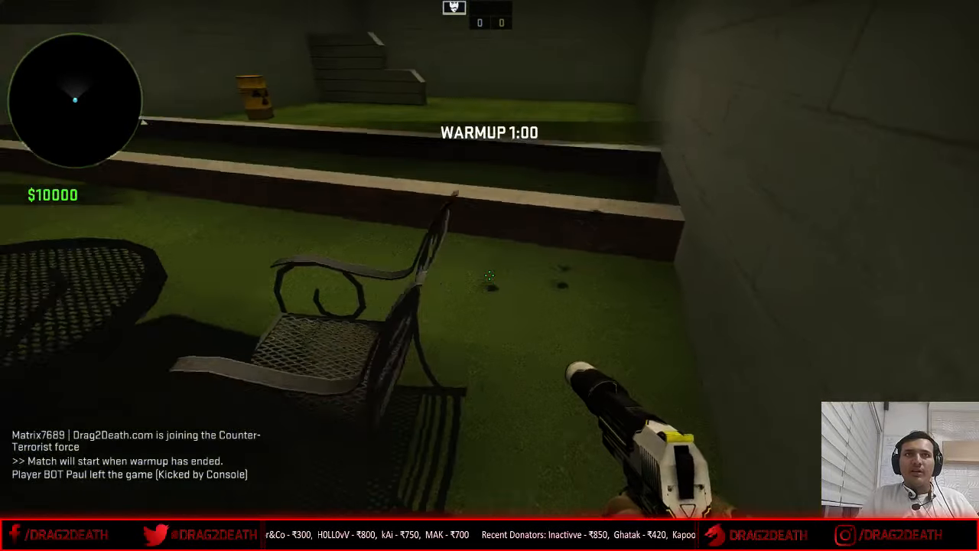
Circle the patio chair and umbrella table to inspect the props and their shadows from several sides
key("s")
key("d")
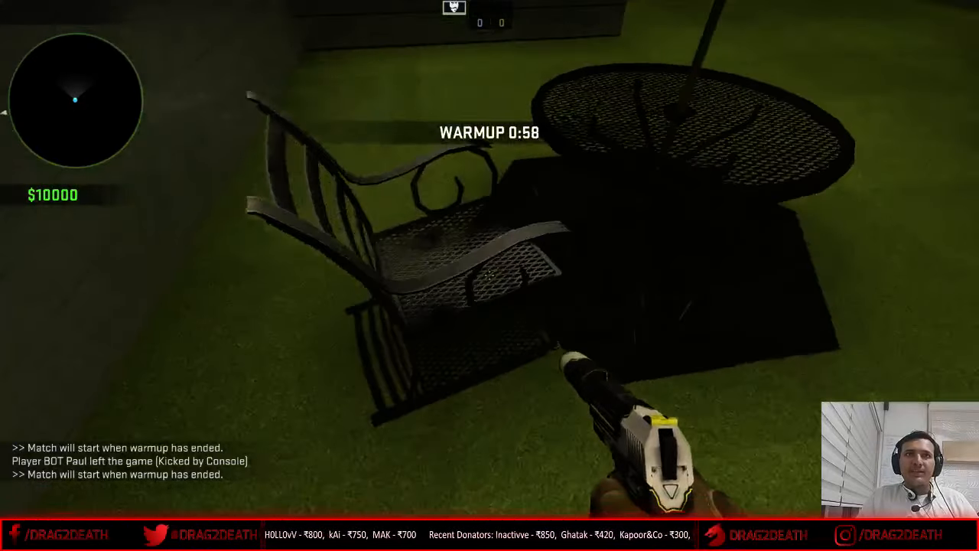
key("r")
key("s")
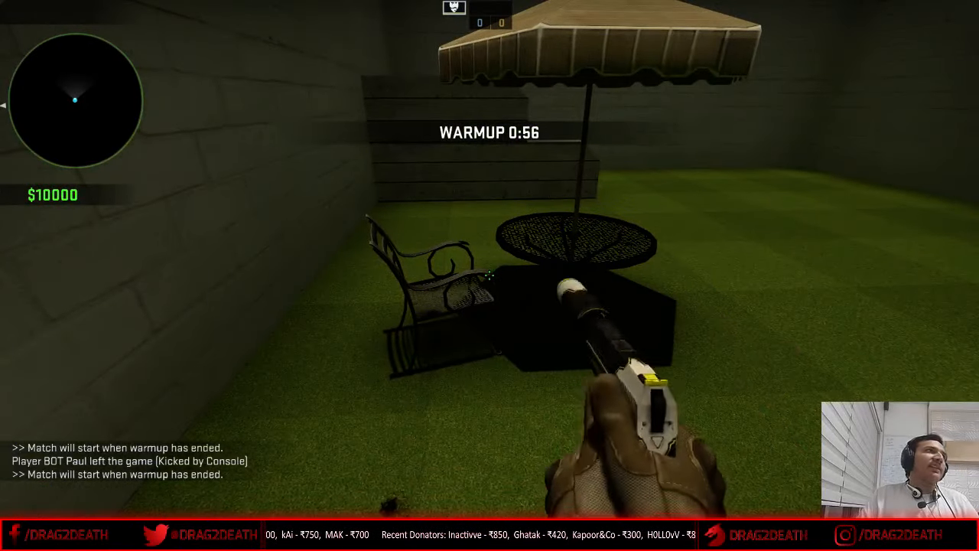
key("w")
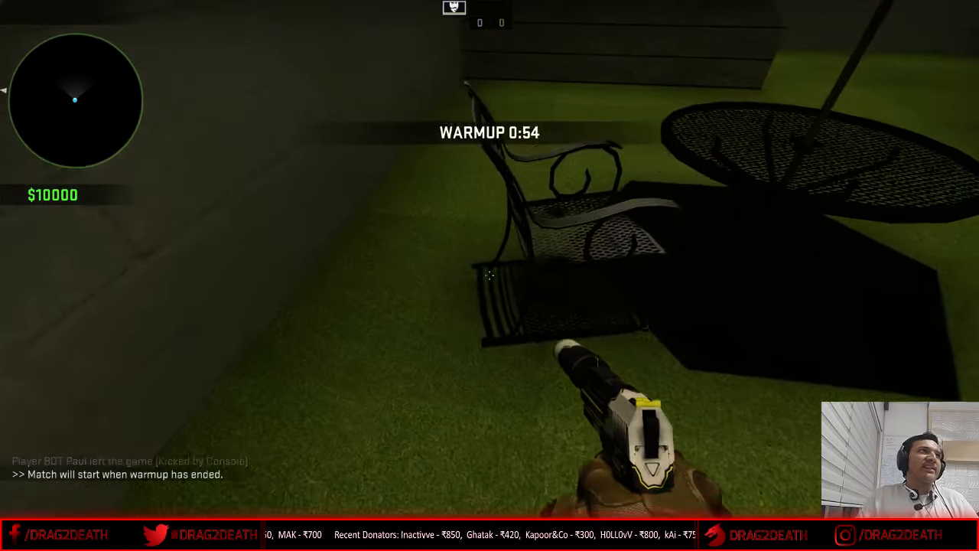
key("s")
key("d")
key("w")
key("d")
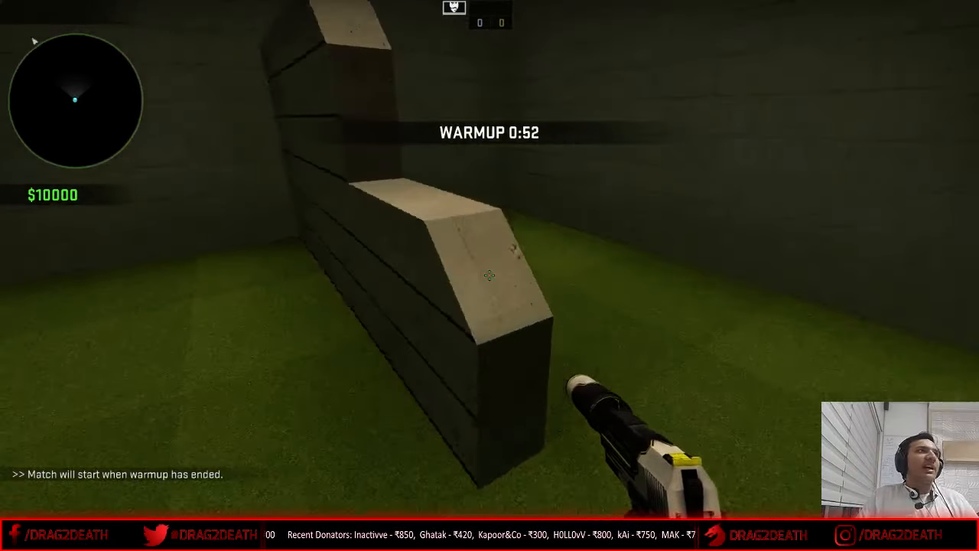
Walk behind the stepped concrete barrier and fire at the canister lying on the grass to test the prop
key("w")
key("w")
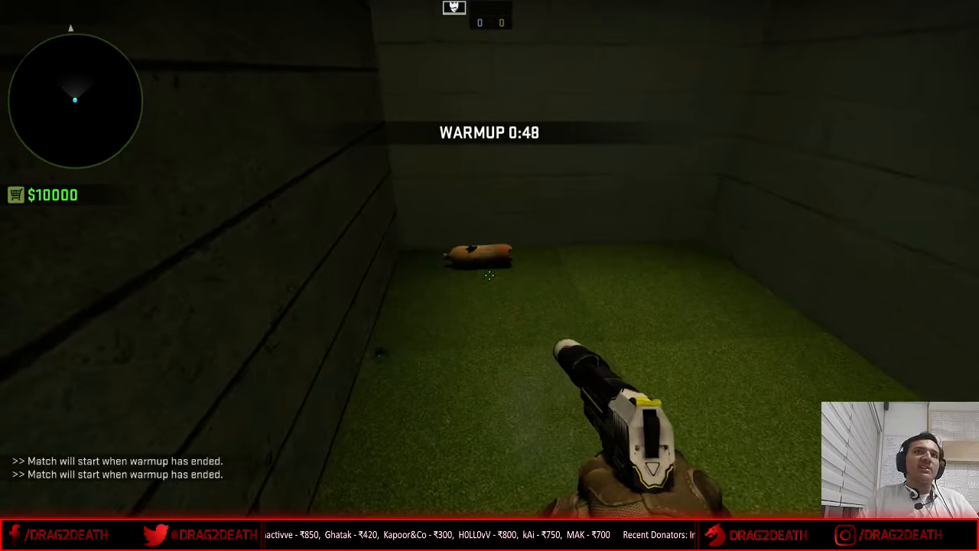
left_click(489, 275)
key("w")
key("r")
key("w")
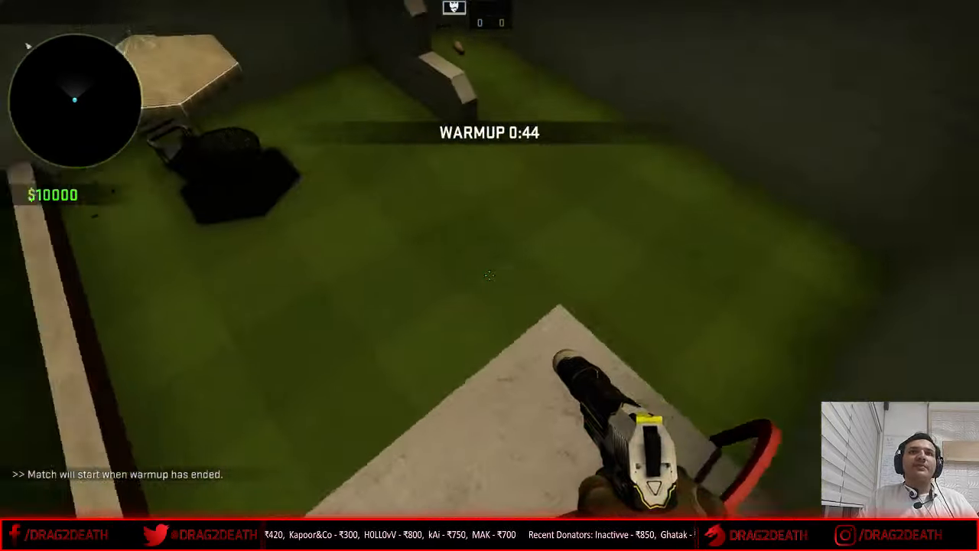
Cross to the yellow radioactive barrel and shoot it with the pistol to test its physics
key("w")
key("w")
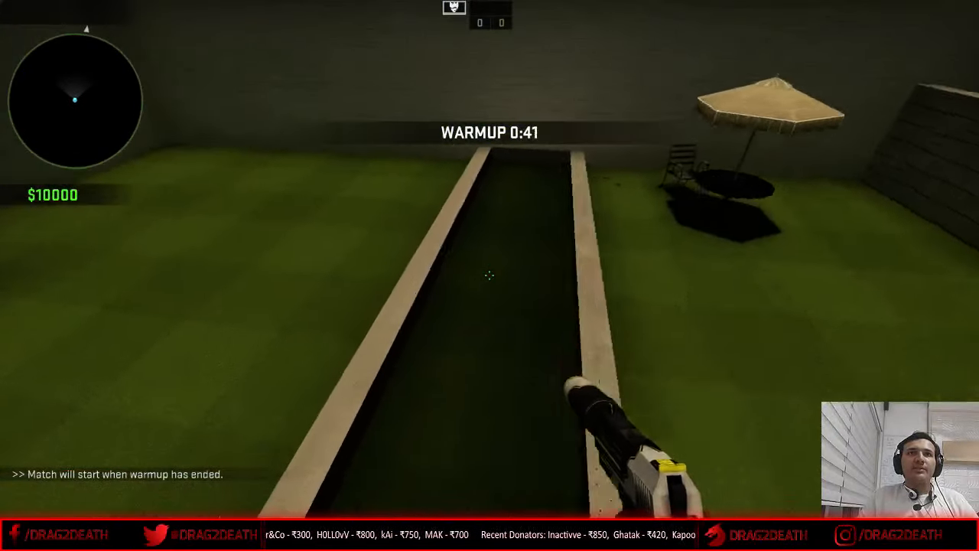
key("w")
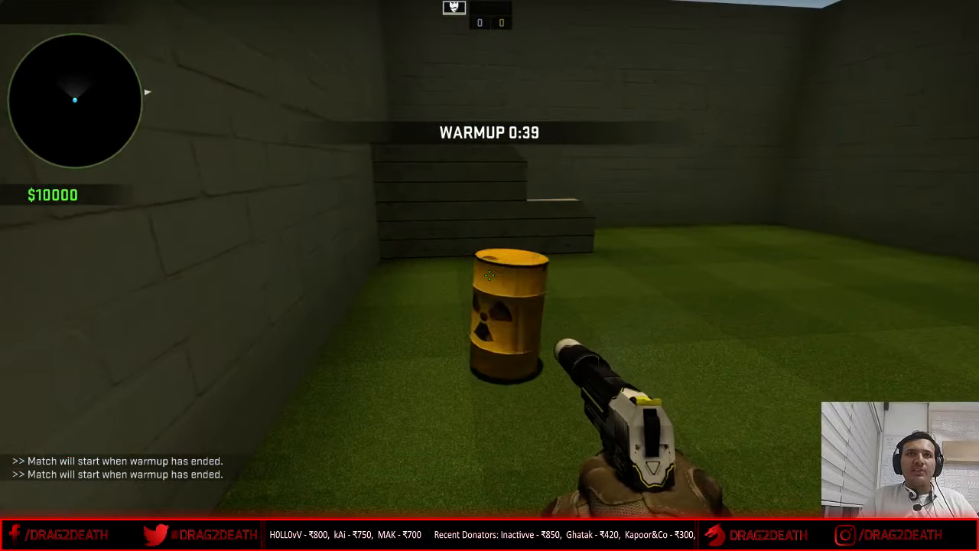
left_click(490, 276)
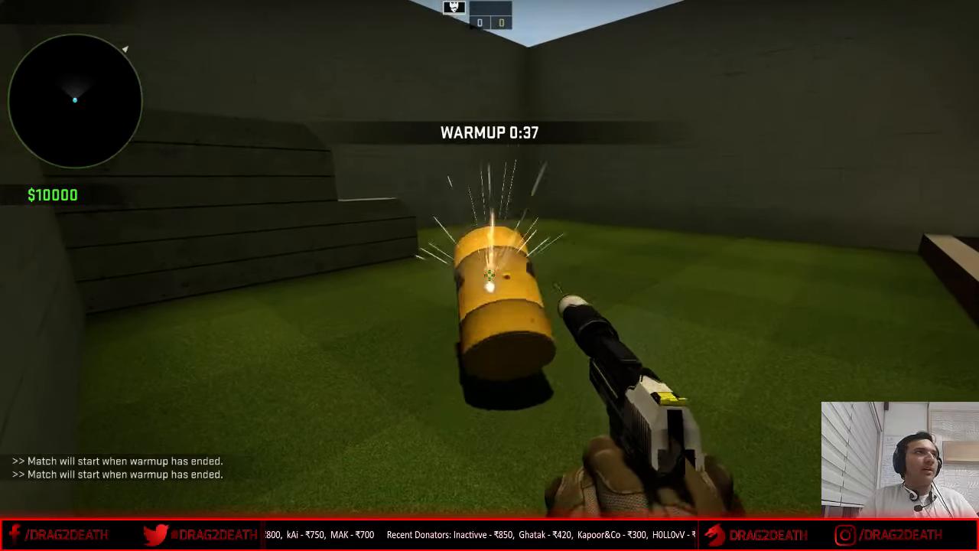
key("3")
key("2")
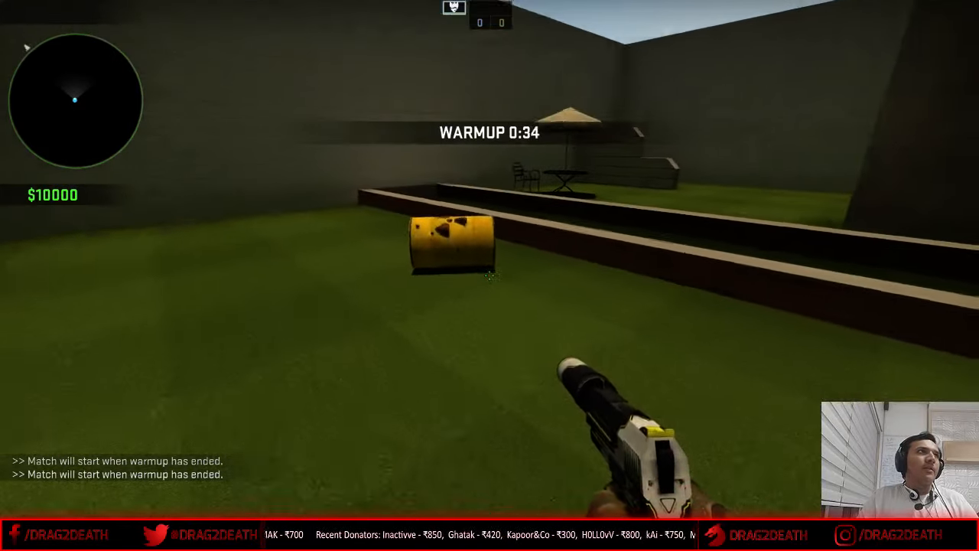
left_click(489, 276)
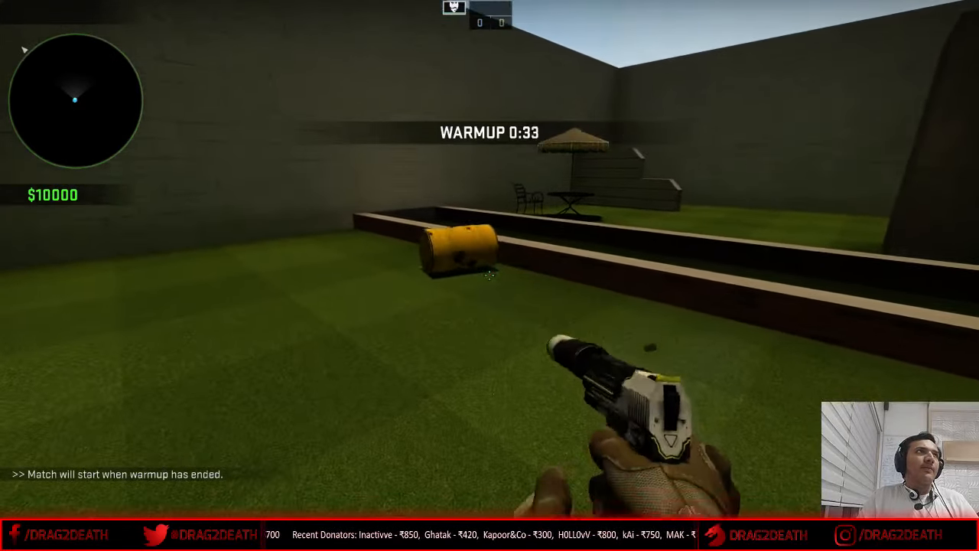
Reload the pistol and walk around the tipped barrel to examine how it came to rest
key("r")
key("w")
key("w")
key("a")
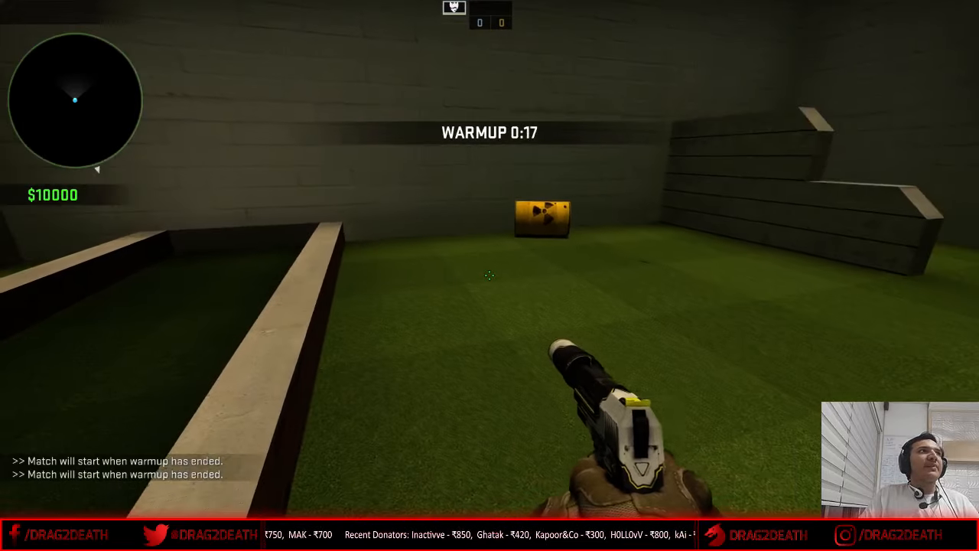
key("w")
key("a")
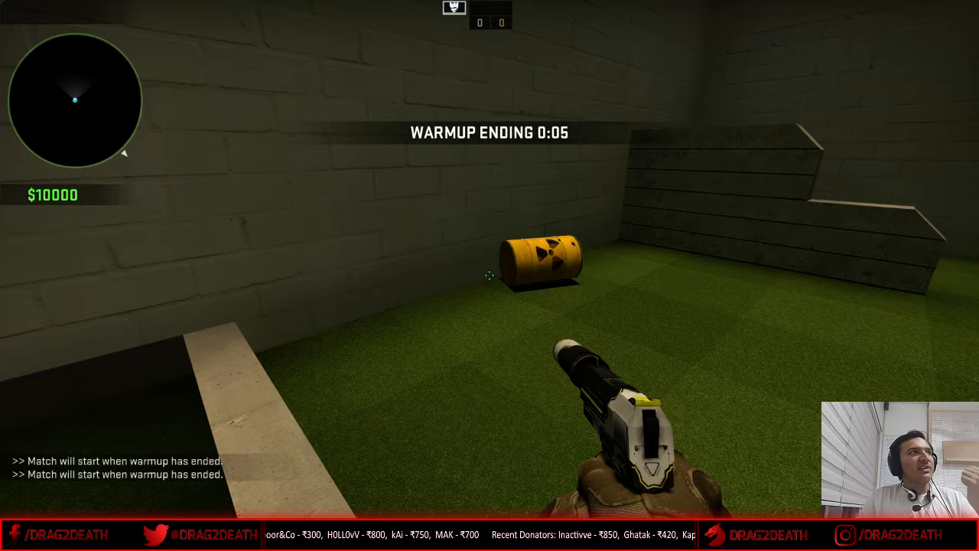
Leave the game and return to the tutorial1 map in Hammer
key("F10")
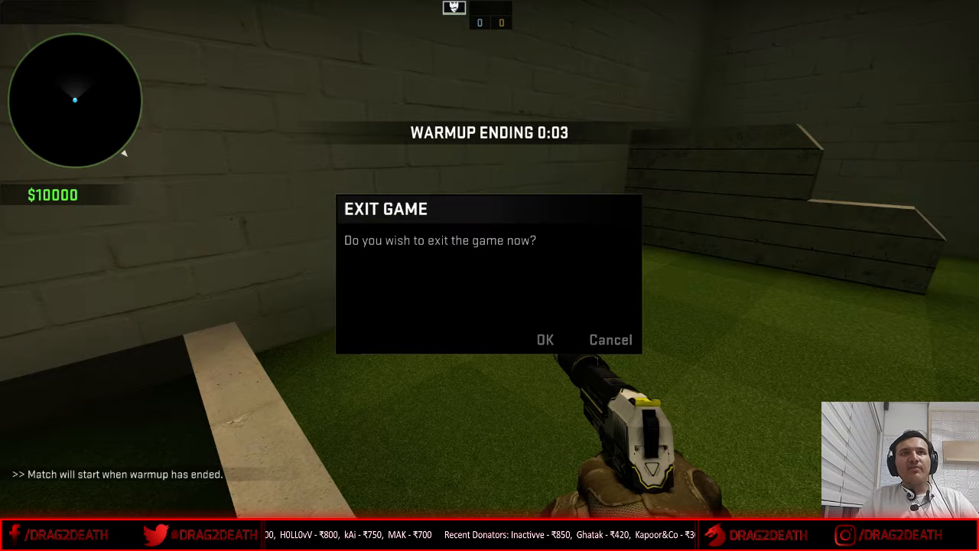
key("Escape")
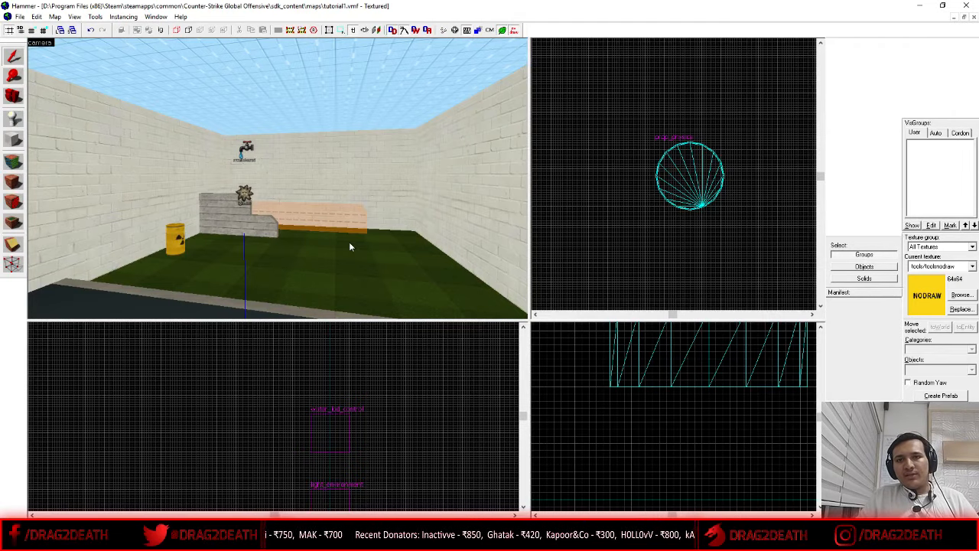
Fly through the 3D view to review the concrete barrier, the spawn area, the umbrella table and the barrel
scroll(349, 246, "down", 1)
key("z")
key("w")
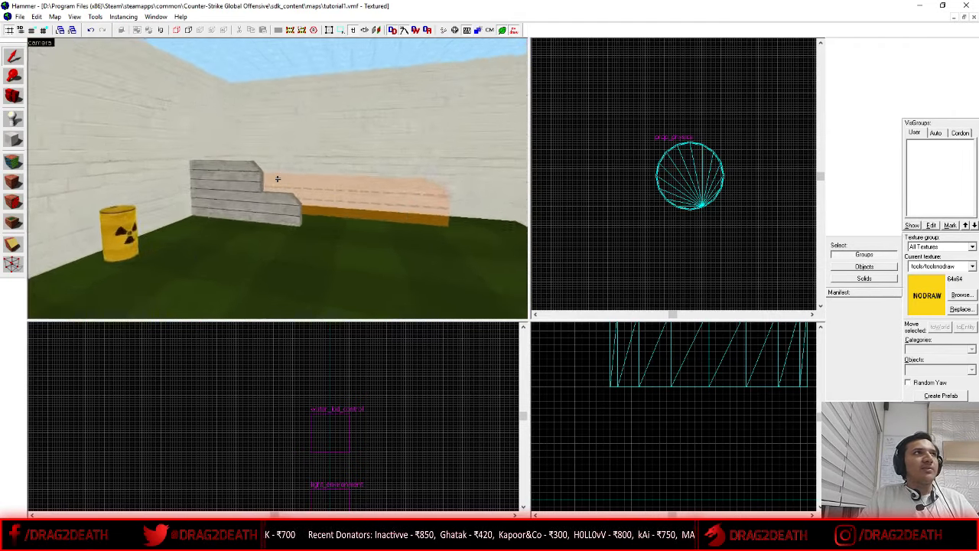
key("w")
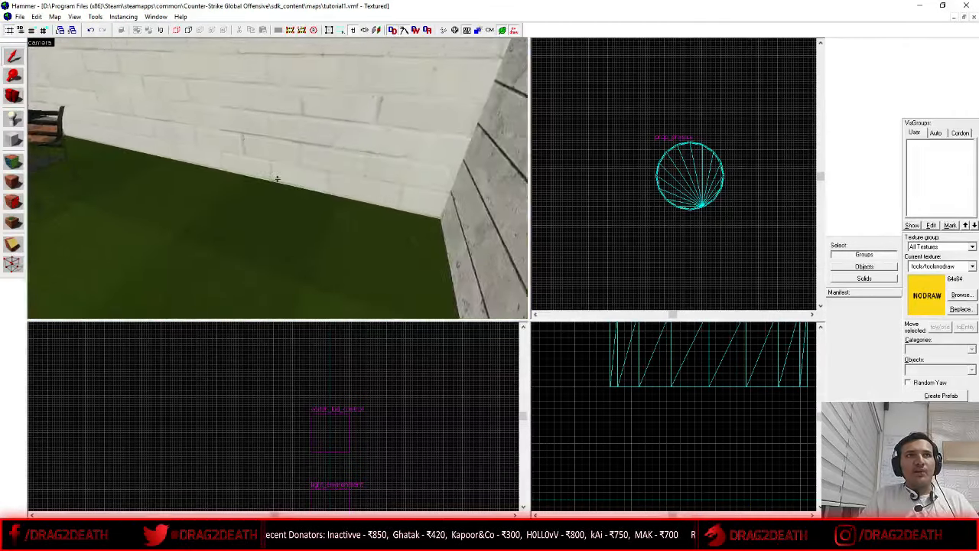
key("z")
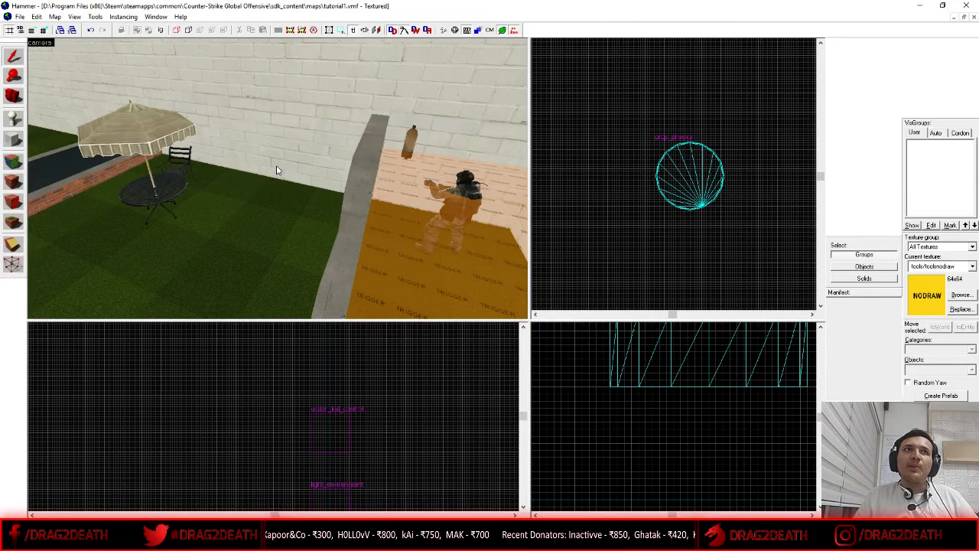
key("z")
key("w")
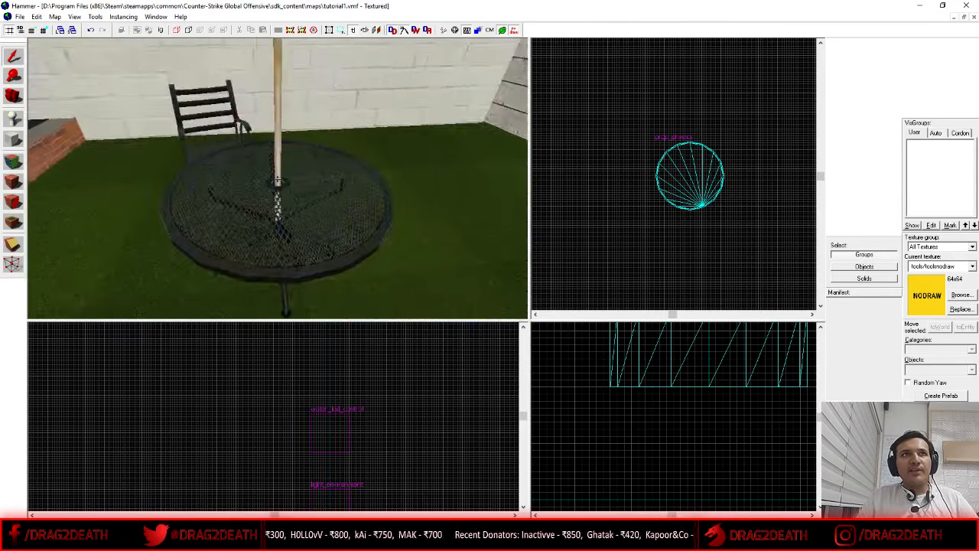
key("s")
key("z")
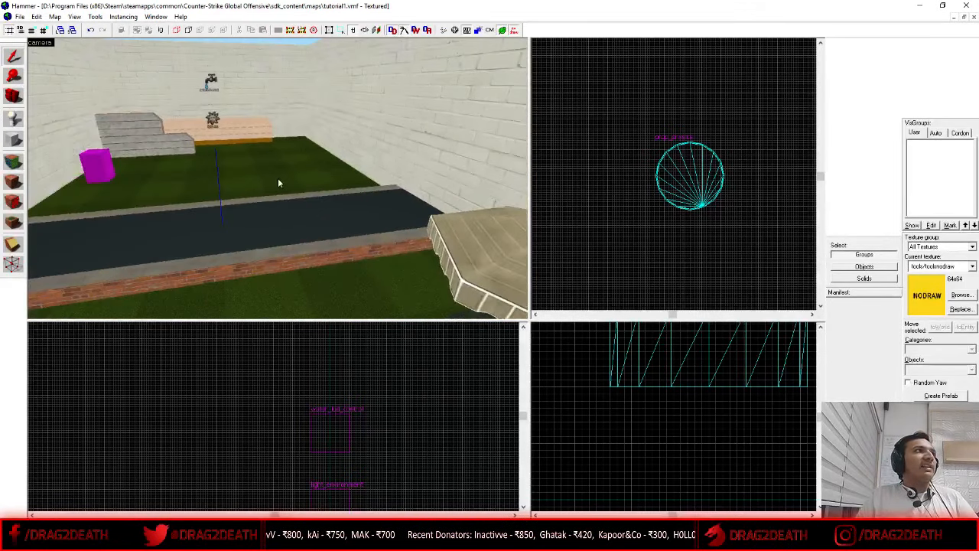
key("z")
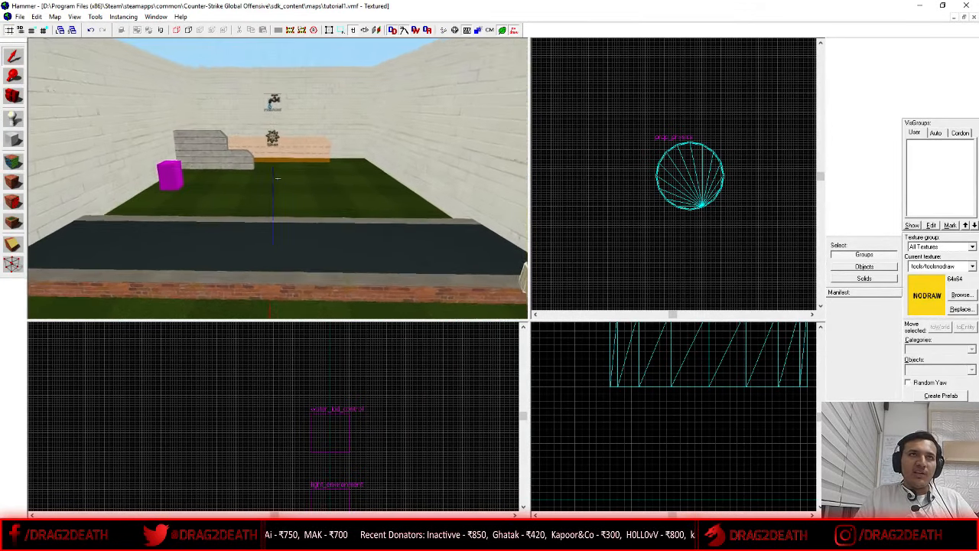
Check the object properties of the yellow prop_physics barrel, close them and clear the selection
key("w")
left_click(278, 178)
key("z")
key("alt+Return")
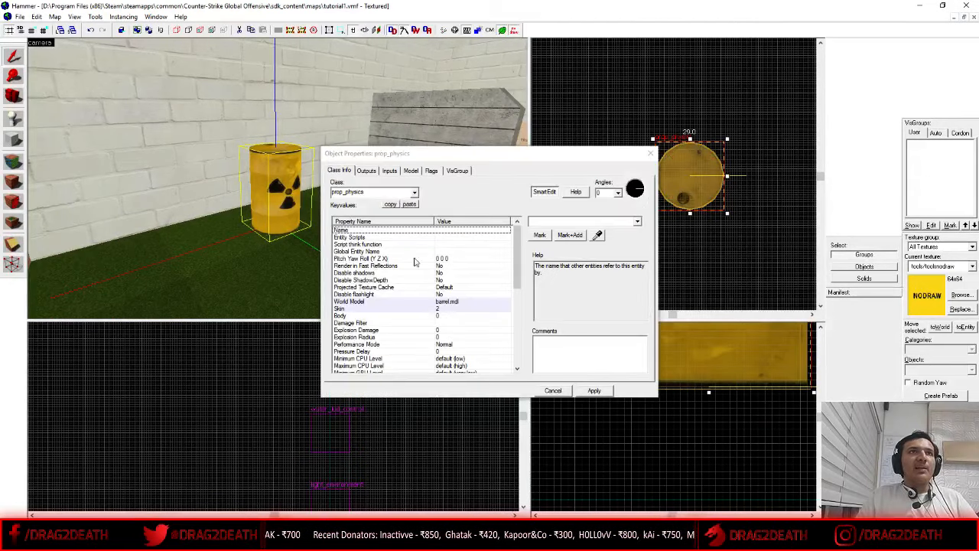
left_click(649, 154)
key("Escape")
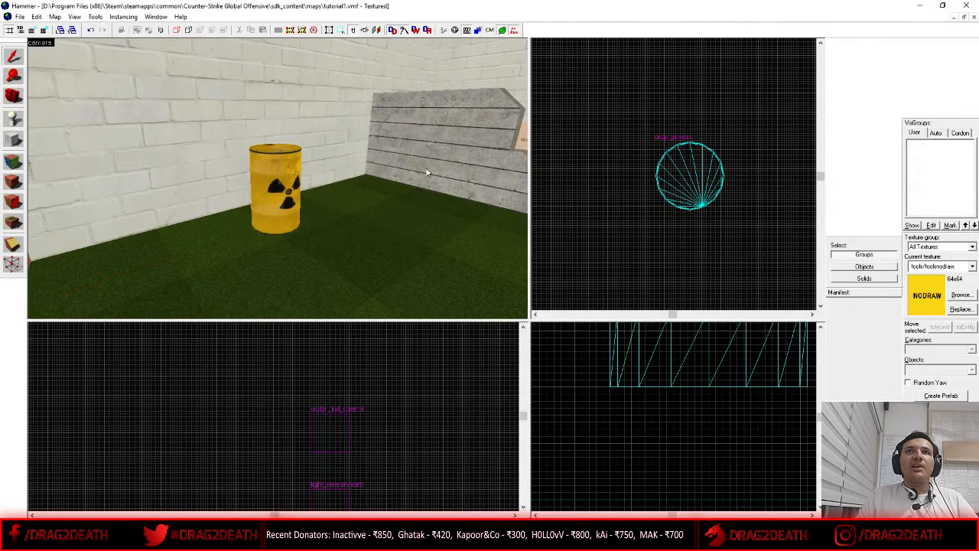
Place a new info_player_terrorist entity on the grass beside the brick-edged water channel
key("w")
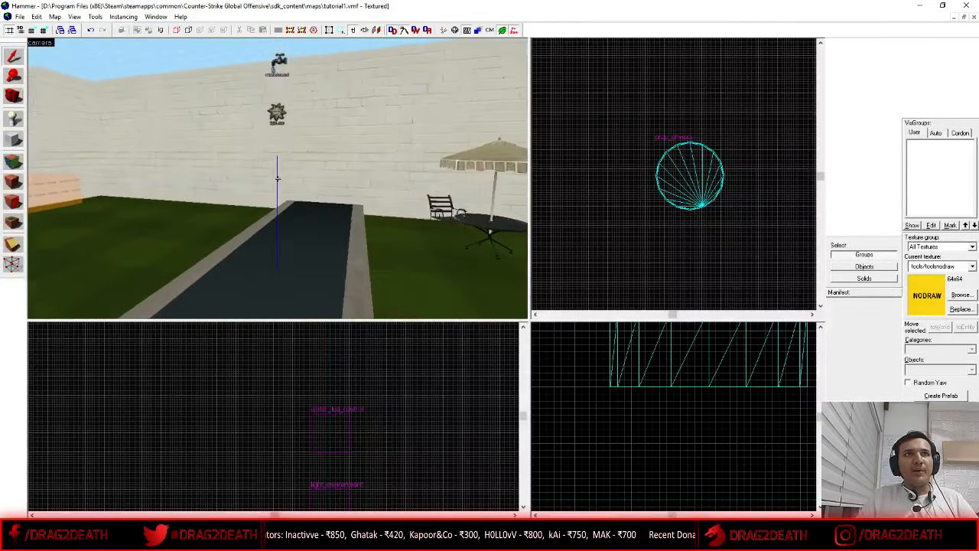
key("z")
left_click(14, 119)
left_click(183, 241)
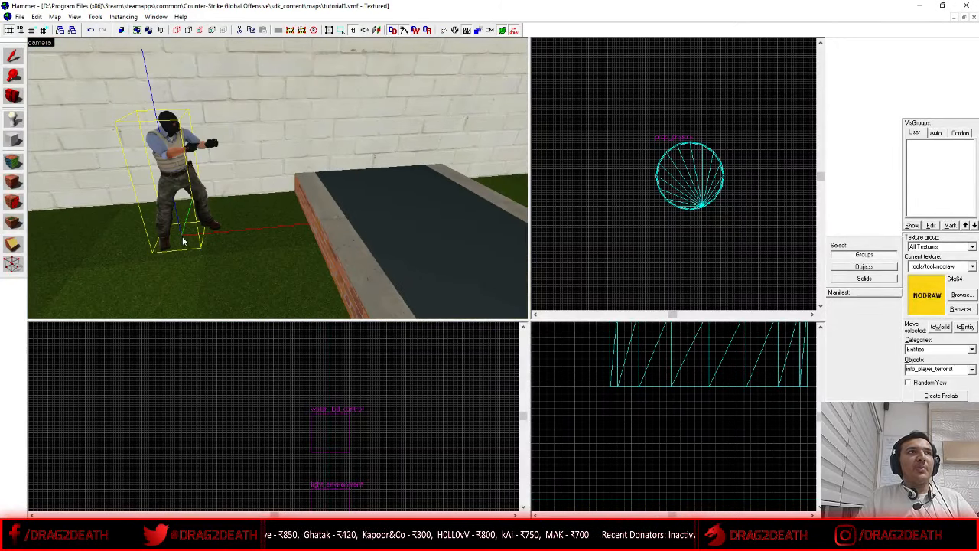
Change the class of the newly placed terrorist entity to prop_static and apply it
left_click(13, 58)
double_click(173, 149)
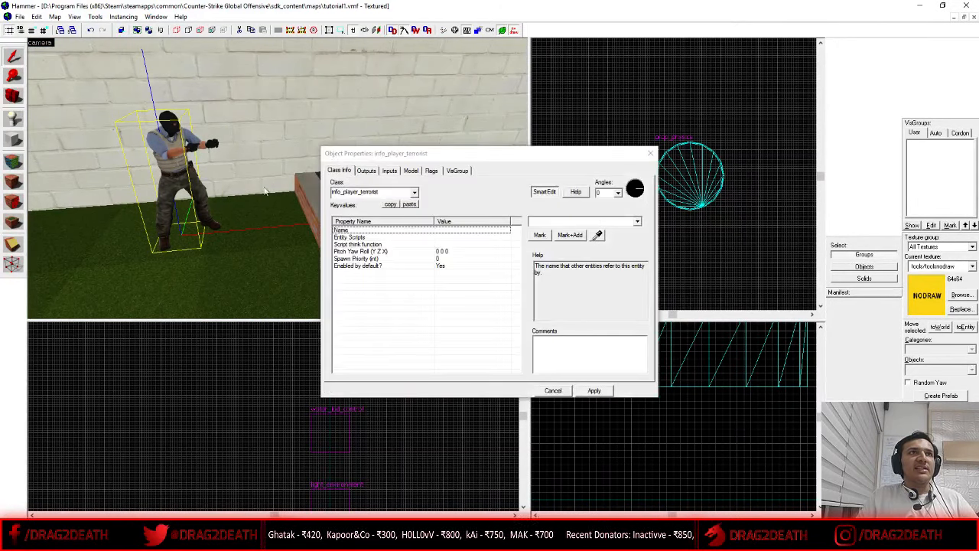
left_click(391, 192)
type("prop_static")
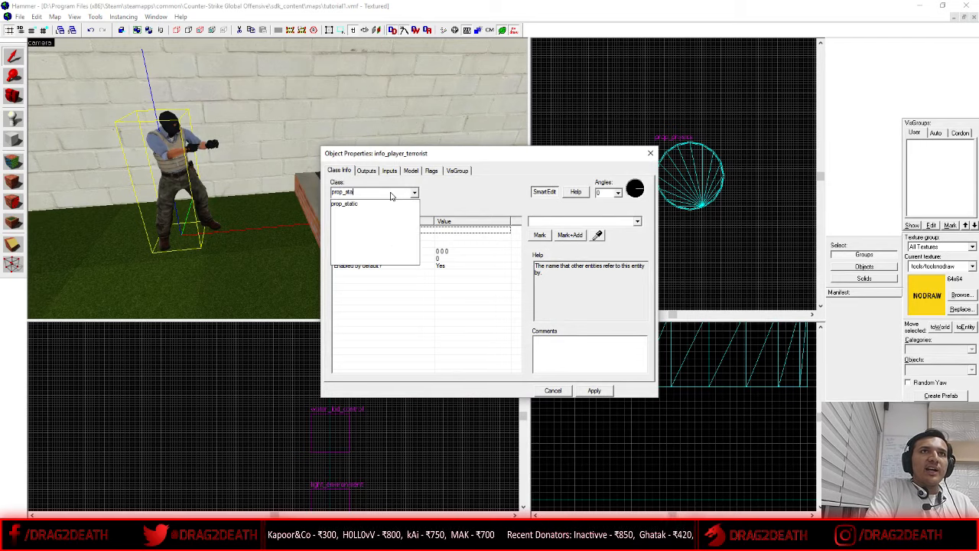
key("Return")
left_click(595, 392)
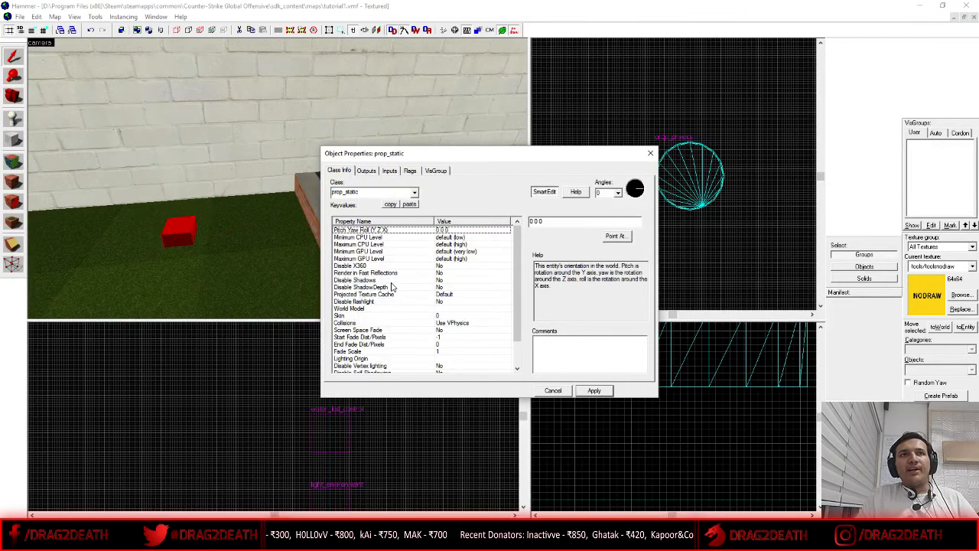
Open the model browser for the prop's World Model and filter the models by "inferno"
left_click(357, 309)
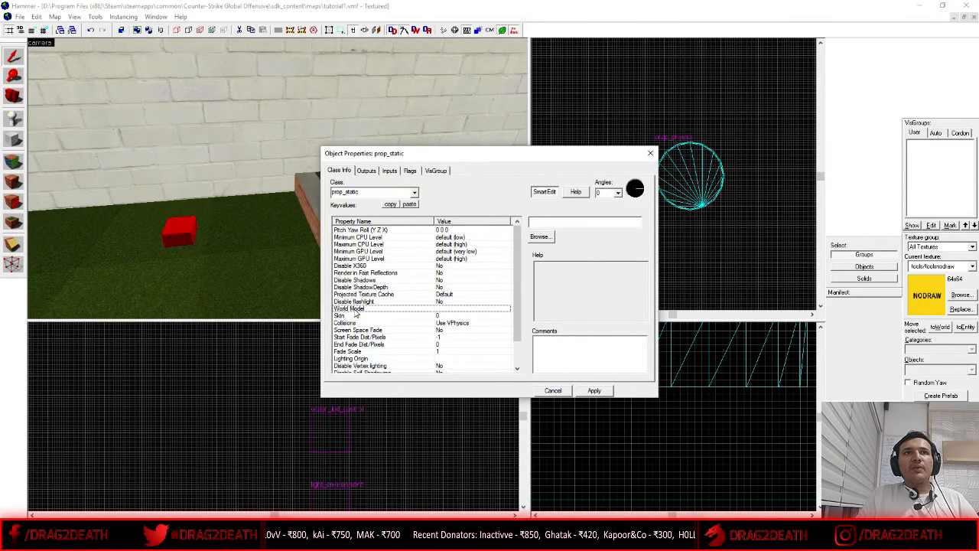
double_click(354, 312)
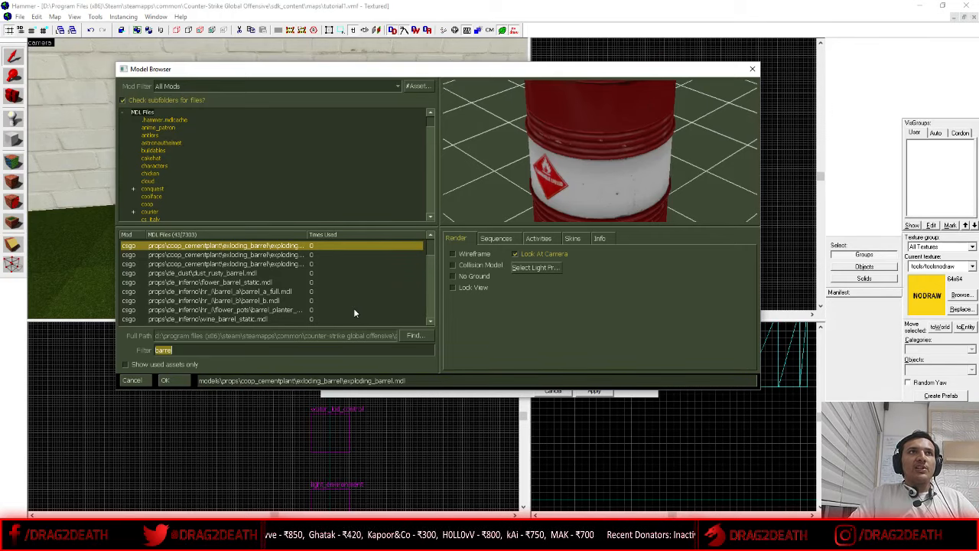
type("inferno")
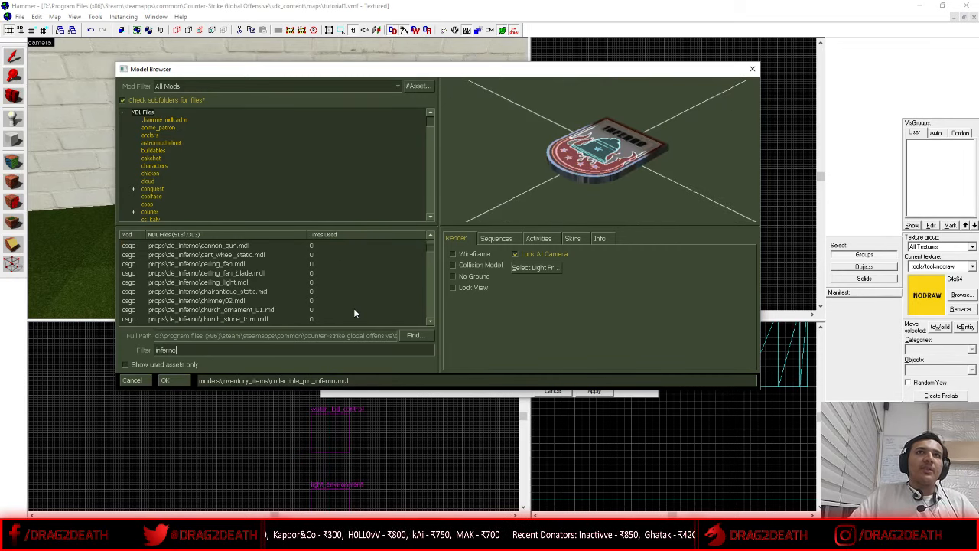
left_click_drag(434, 258, 430, 247)
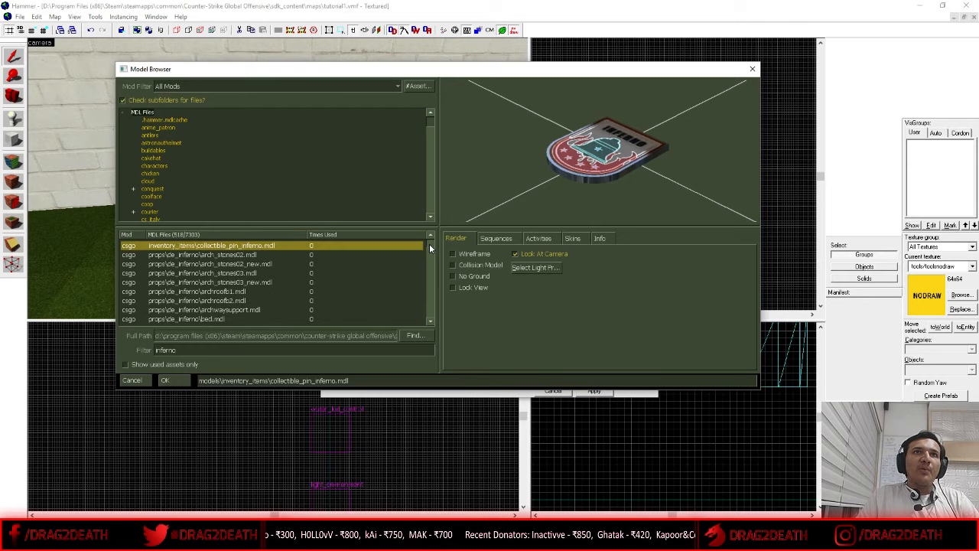
Preview the Inferno models one by one from the start of the filtered list through bomb_crate_nitro.mdl
key("Down")
key("Up")
key("Down")
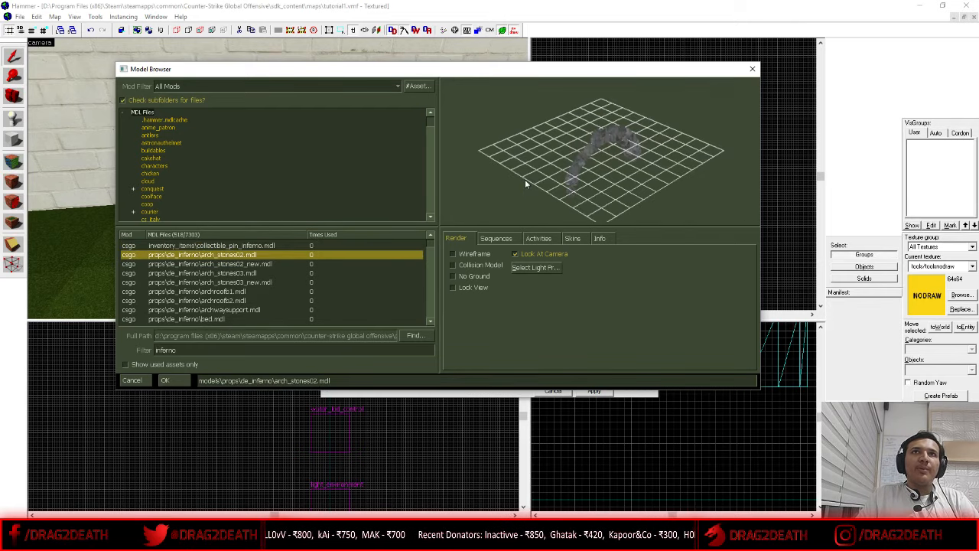
key("Down")
key("Down")
key("Down")
key("Down")
key("Down")
key("Down")
key("Down")
key("Down")
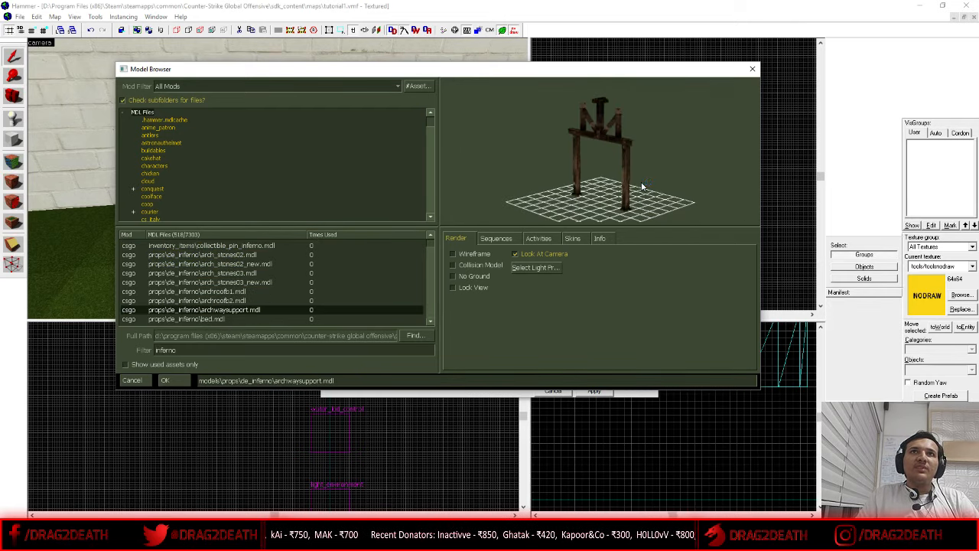
key("Down")
key("Down")
key("Down")
key("Down")
key("Down")
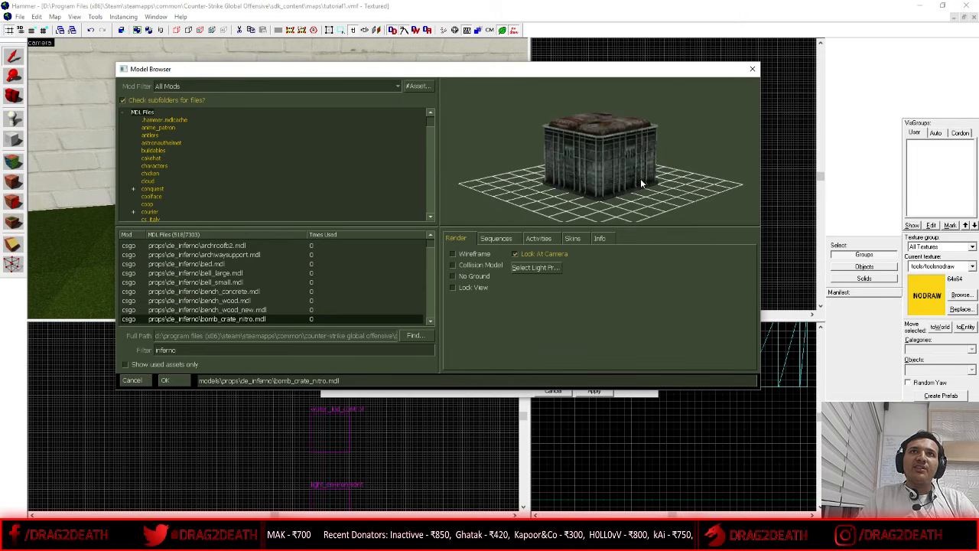
Compare the bench_wood_new.mdl and bench_wood.mdl previews and inspect bench_wood.mdl closely from above
key("Up")
key("Up")
key("Down")
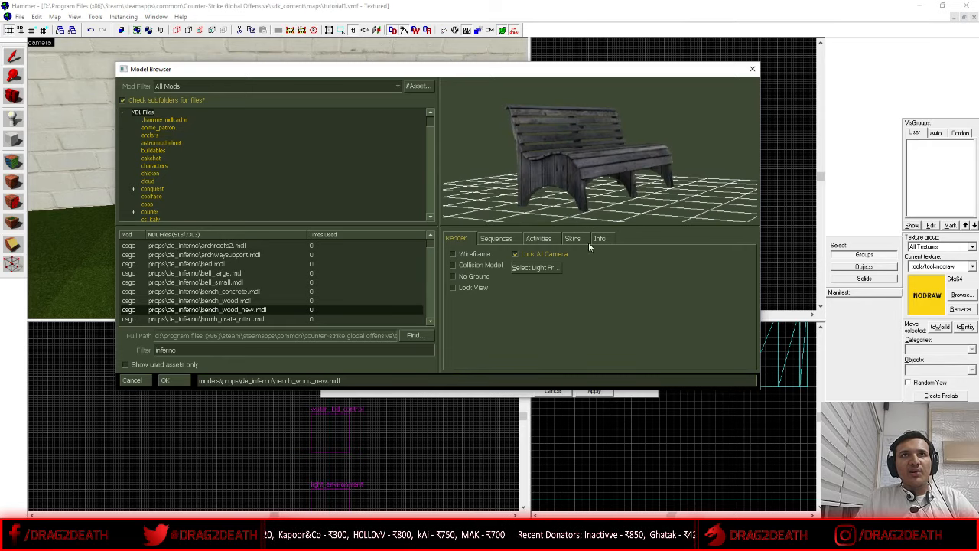
key("Up")
right_click_drag(559, 179, 590, 54)
left_click_drag(559, 165, 566, 201)
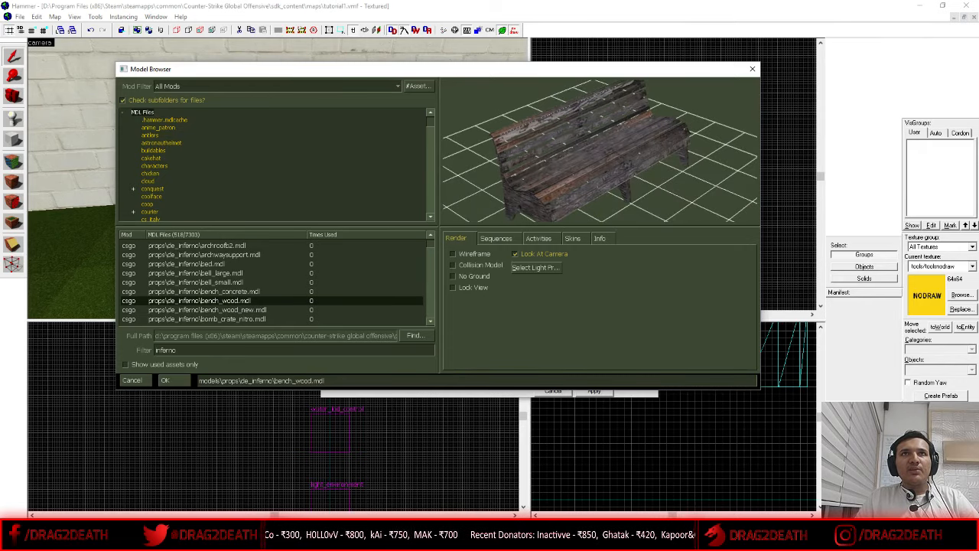
Continue previewing the Inferno models from the bomb crates, shells and bridge arches through fencewooden03.mdl
key("Down")
key("Down")
key("Down")
key("Down")
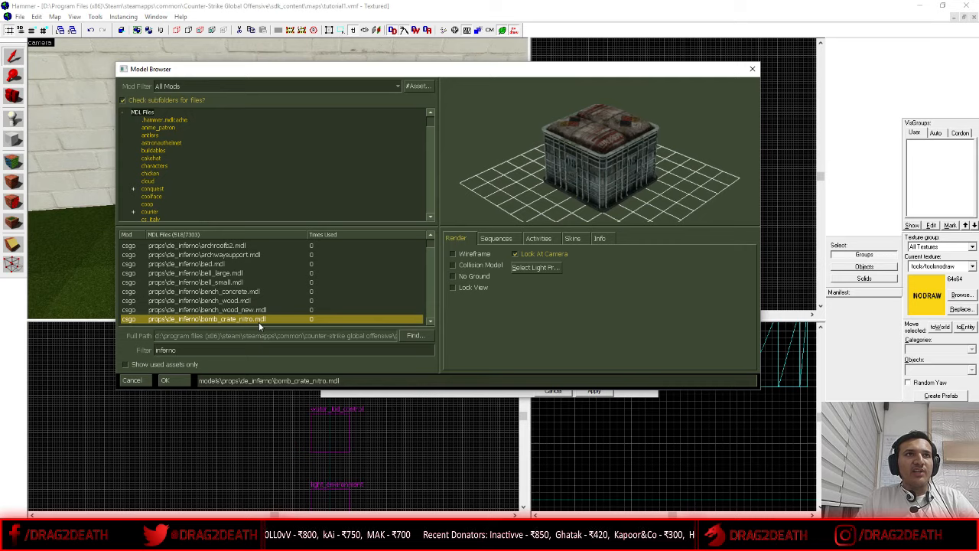
key("Down")
key("Down")
key("Down")
key("Down")
key("Down")
key("Down")
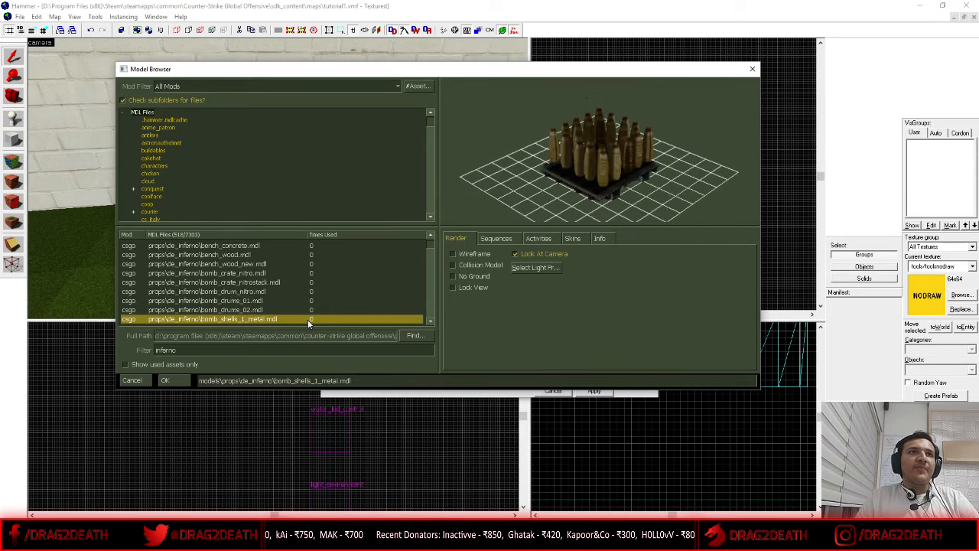
key("Down")
key("Down")
key("Down")
key("Down")
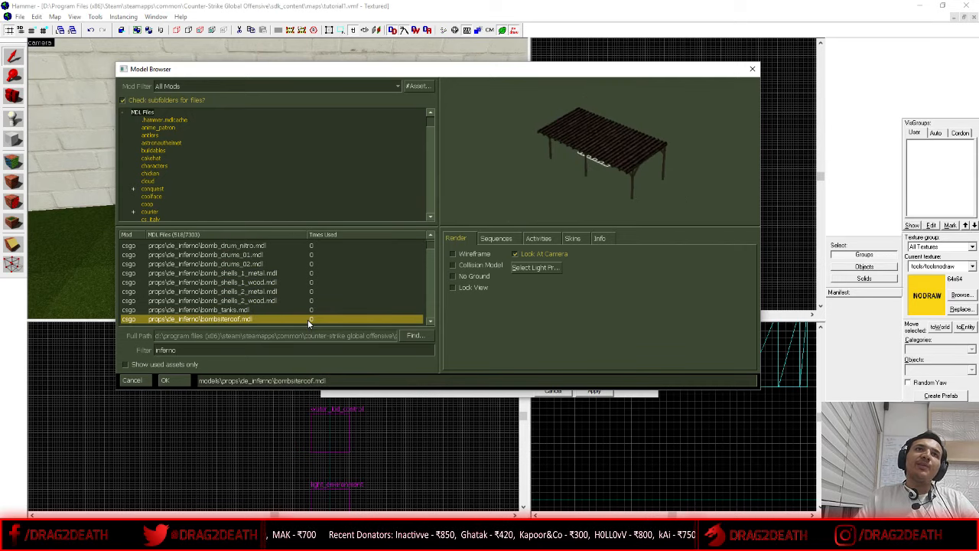
key("Down")
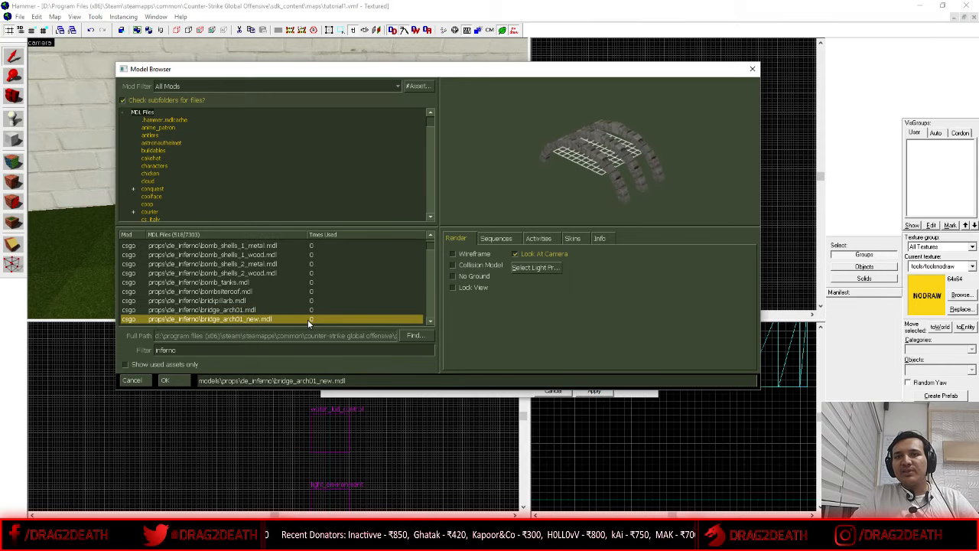
key("Down")
key("Down")
key("Down")
key("Down")
key("Down")
key("Down")
key("Down")
key("Down")
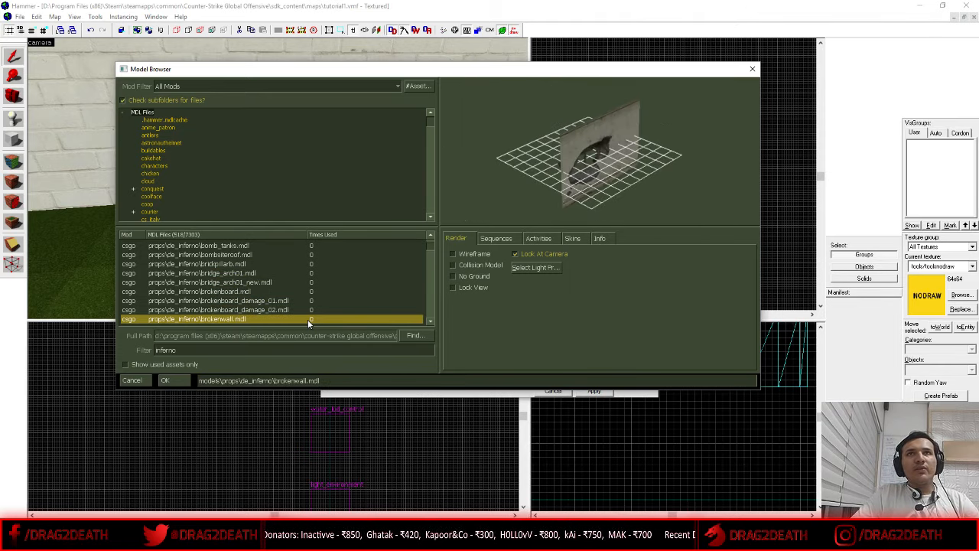
key("Down")
key("Down")
key("Down")
key("Down")
key("Down")
key("Down")
key("Down")
key("Down")
key("Down")
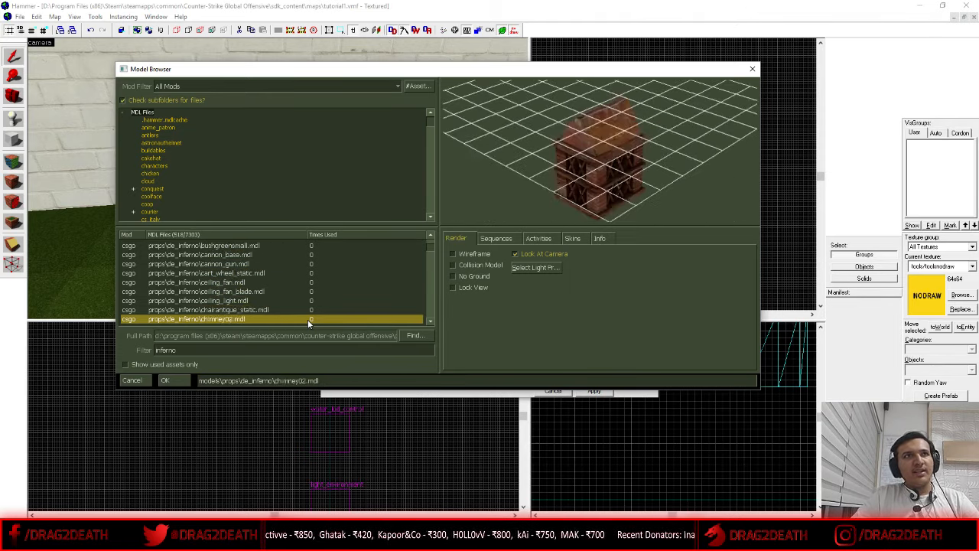
key("Down")
key("Down")
key("Down")
key("Down")
key("Down")
key("Down")
key("Down")
key("Down")
key("Down")
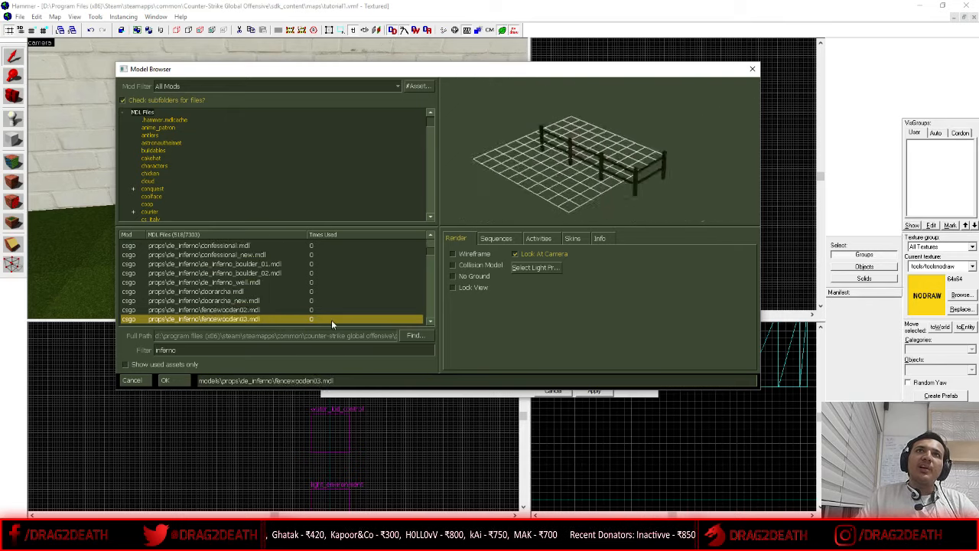
Go to the last de_inferno props and preview them in reverse from wood_fence_end.mdl back to plaster_buildingedge.mdl
left_click_drag(428, 254, 431, 319)
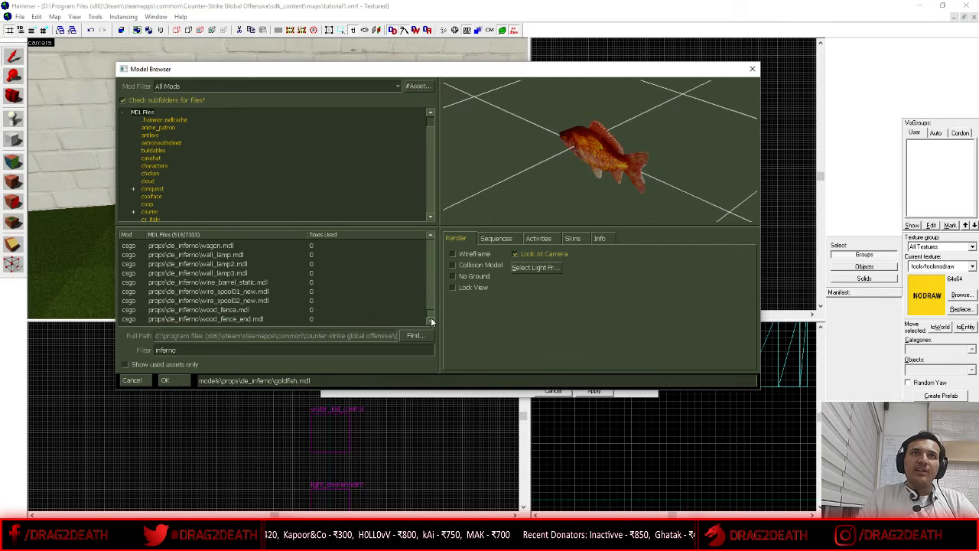
left_click(342, 317)
key("Up")
key("Up")
key("Up")
key("Up")
key("Up")
key("Up")
key("Up")
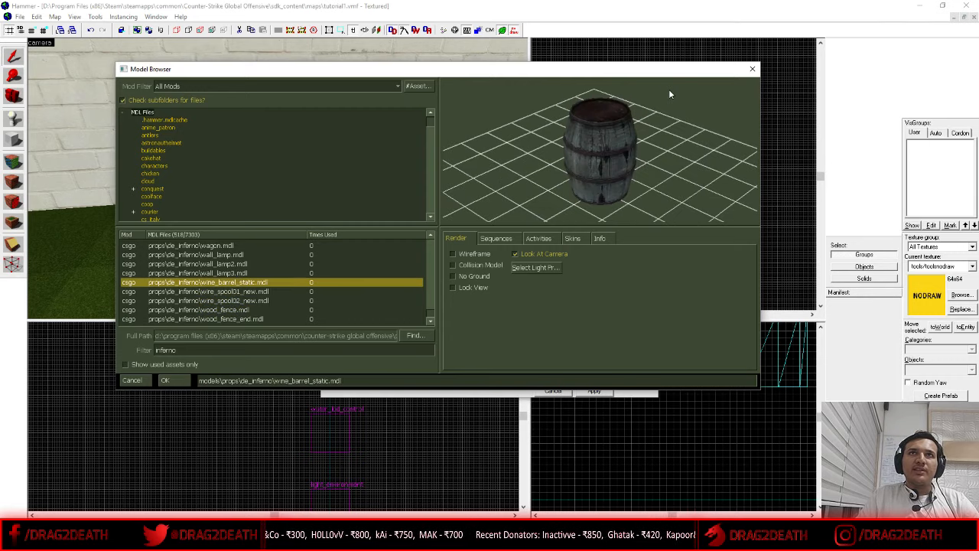
key("Up")
key("Up")
key("Up")
key("Up")
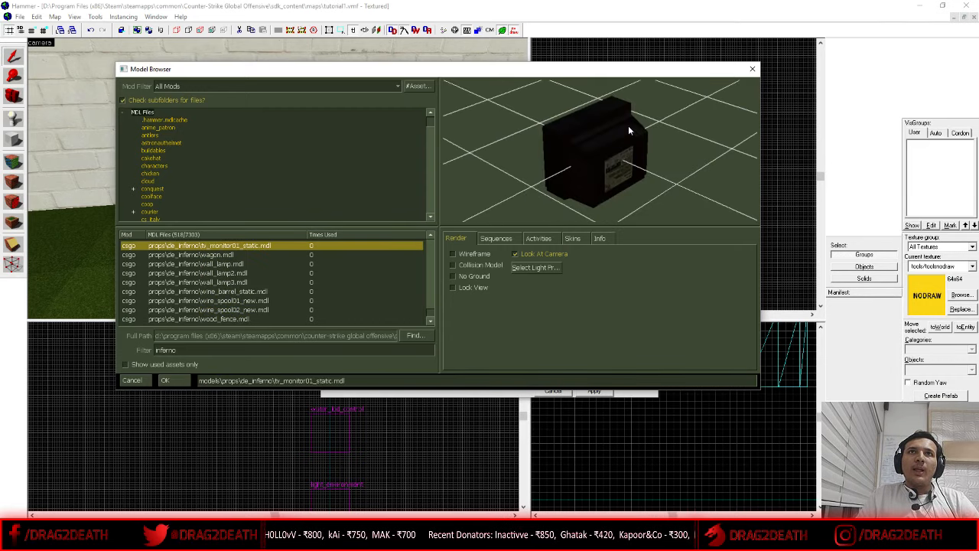
key("Down")
key("Up")
key("Up")
key("Up")
key("Up")
key("Up")
key("Up")
key("Up")
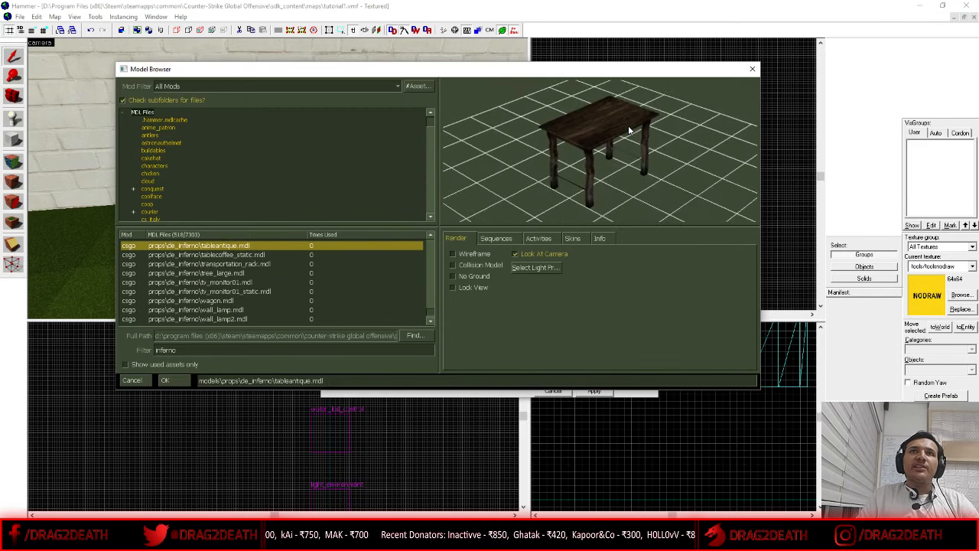
key("Up")
key("Up")
key("Up")
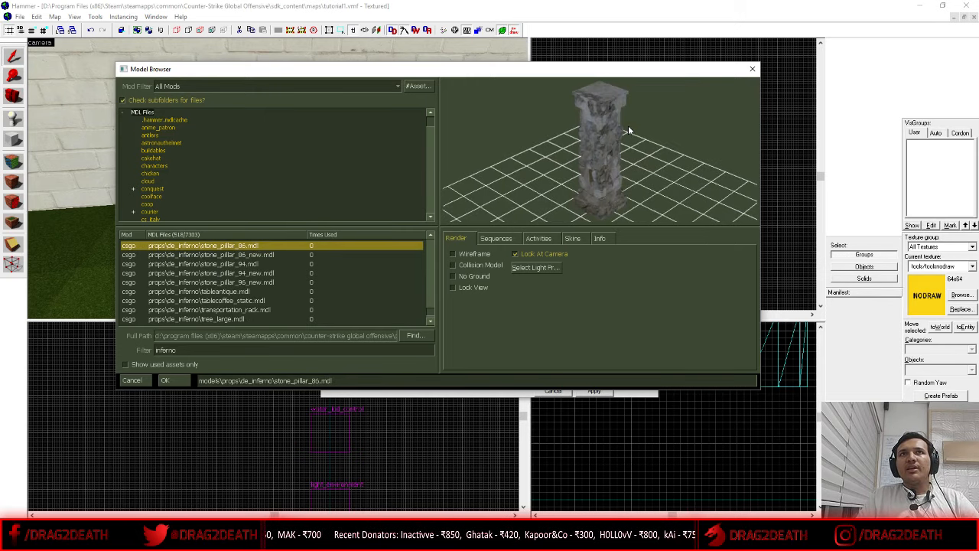
key("Up")
key("Up")
key("Up")
key("Up")
key("Up")
key("Up")
key("Up")
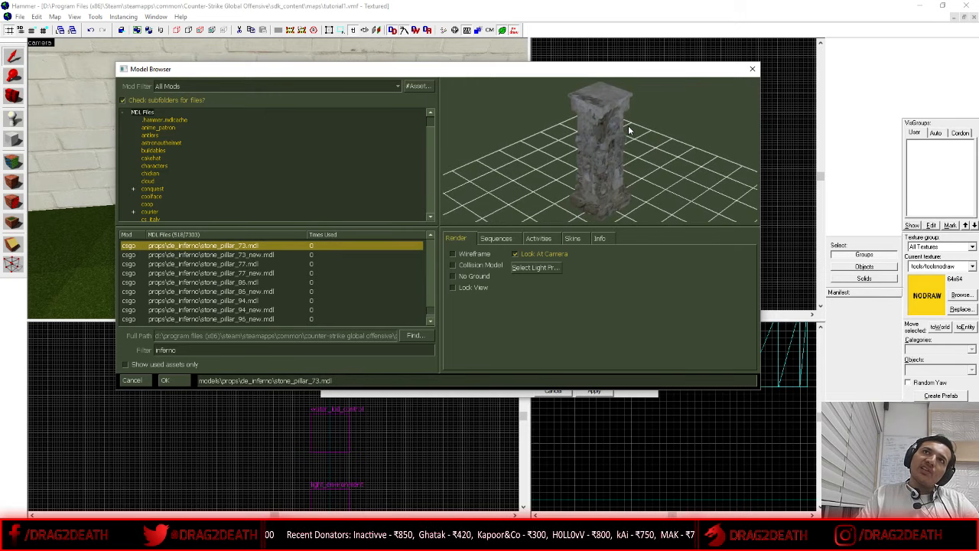
key("Up")
key("Up")
key("Up")
key("Up")
key("Up")
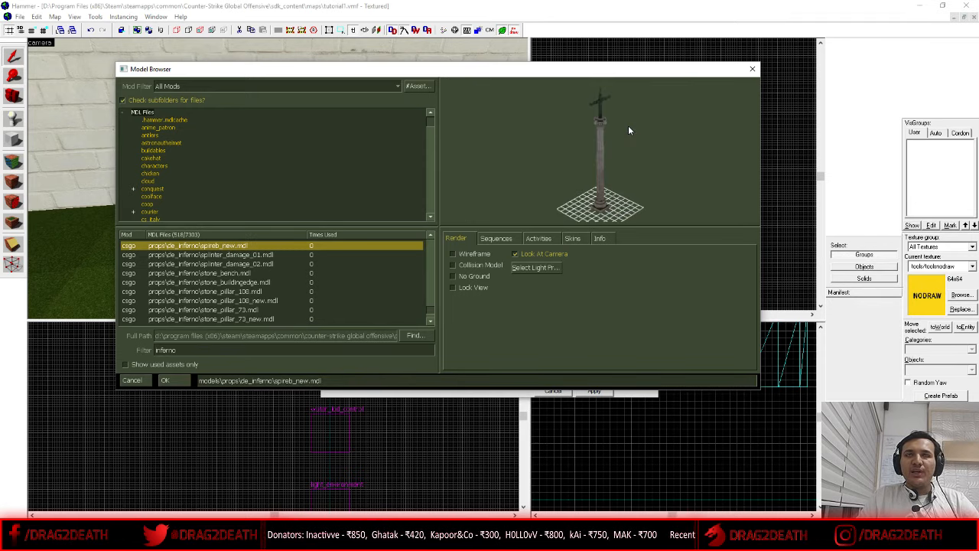
key("Up")
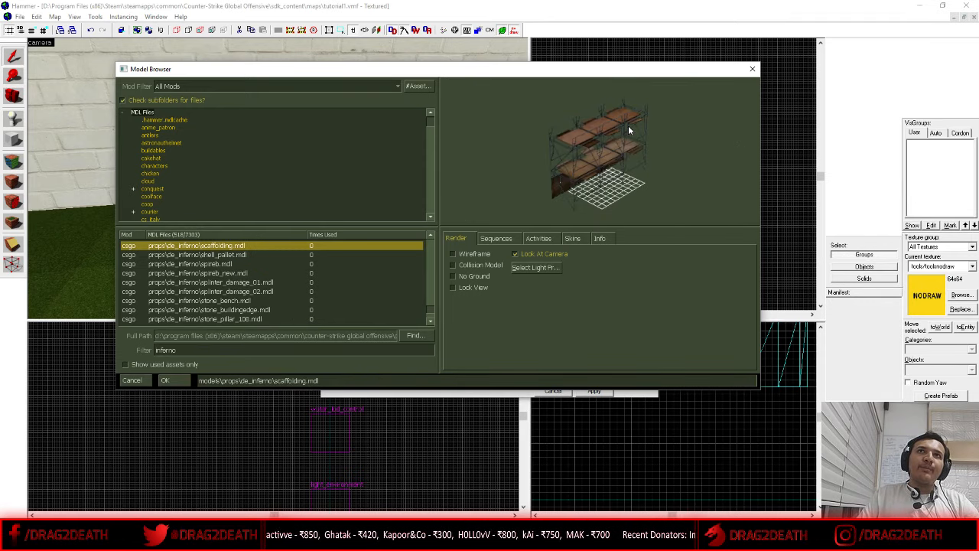
key("Up")
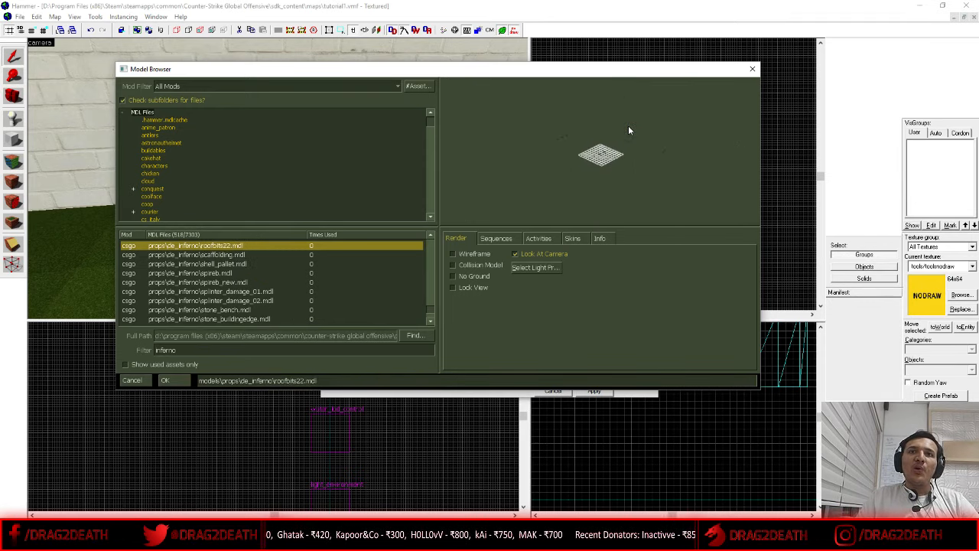
key("Up")
key("Up")
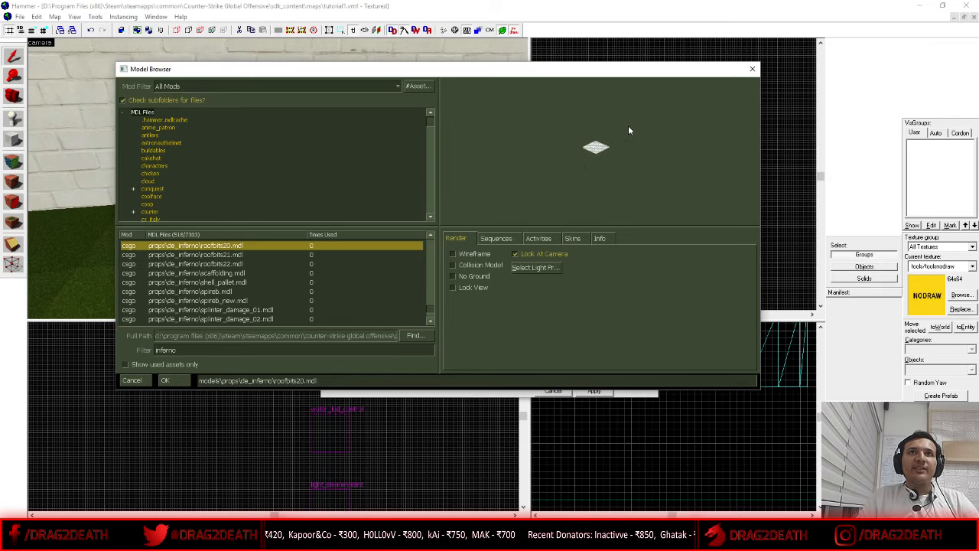
key("Up")
key("Up")
key("Up")
key("Up")
key("Up")
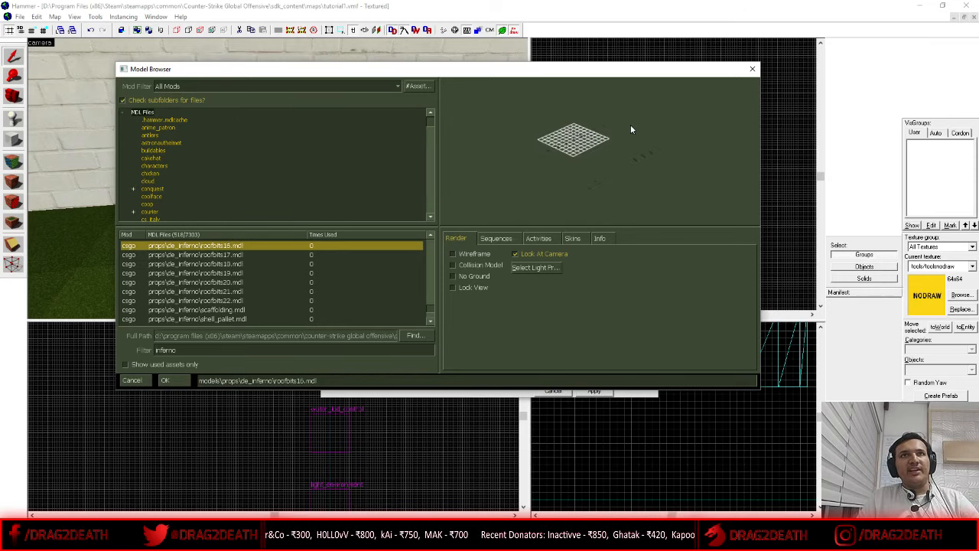
key("Up")
key("Up")
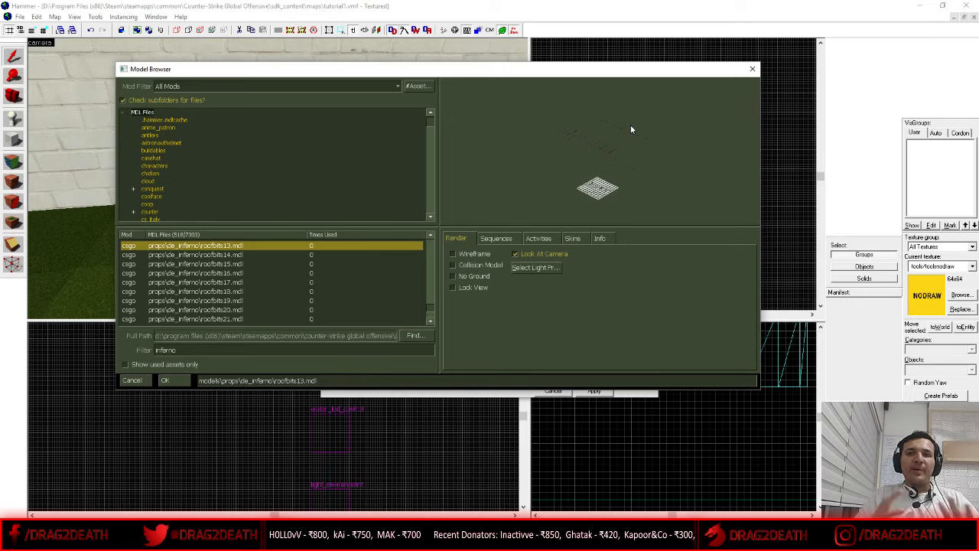
key("Up")
key("Up")
key("Up")
key("Up")
key("Up")
key("Up")
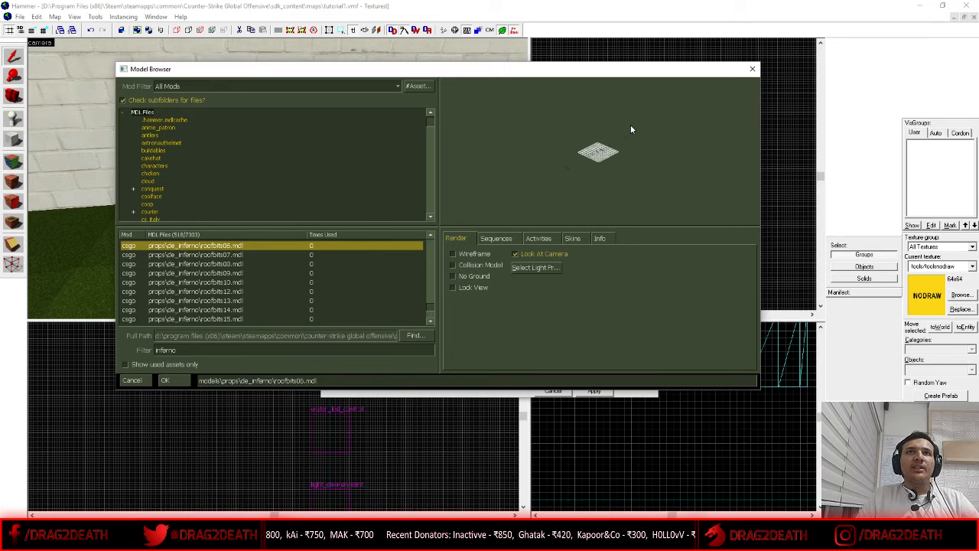
key("Up")
key("Up")
key("Up")
key("Up")
key("Up")
key("Up")
key("Up")
key("Up")
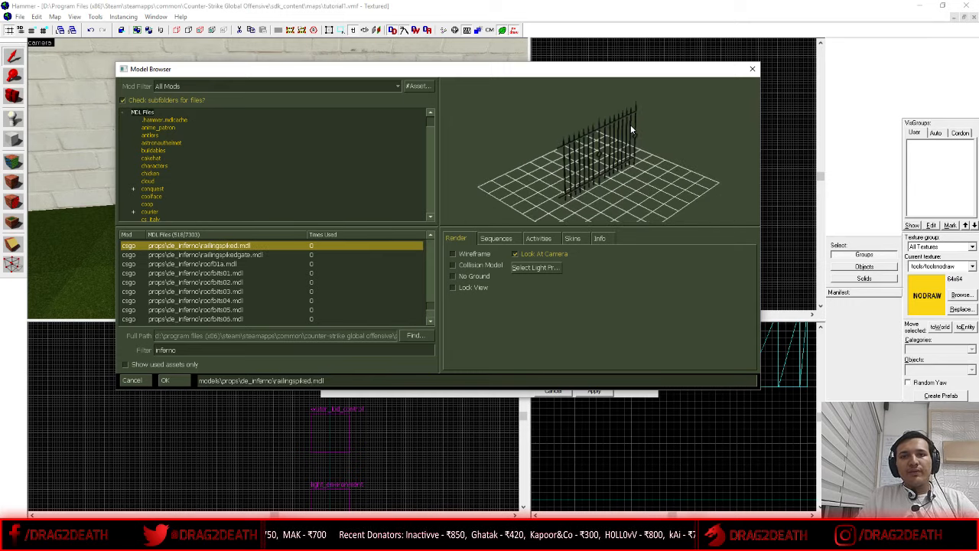
key("Up")
key("Up")
key("Up")
key("Up")
key("Up")
key("Up")
key("Up")
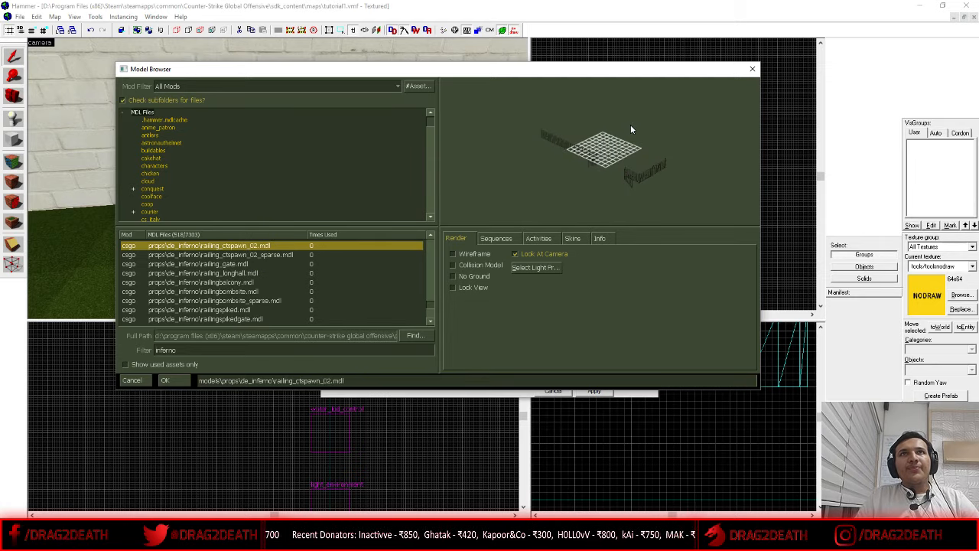
key("Up")
key("Up")
key("Up")
key("Up")
key("Up")
key("Up")
key("Up")
key("Up")
key("Up")
key("Up")
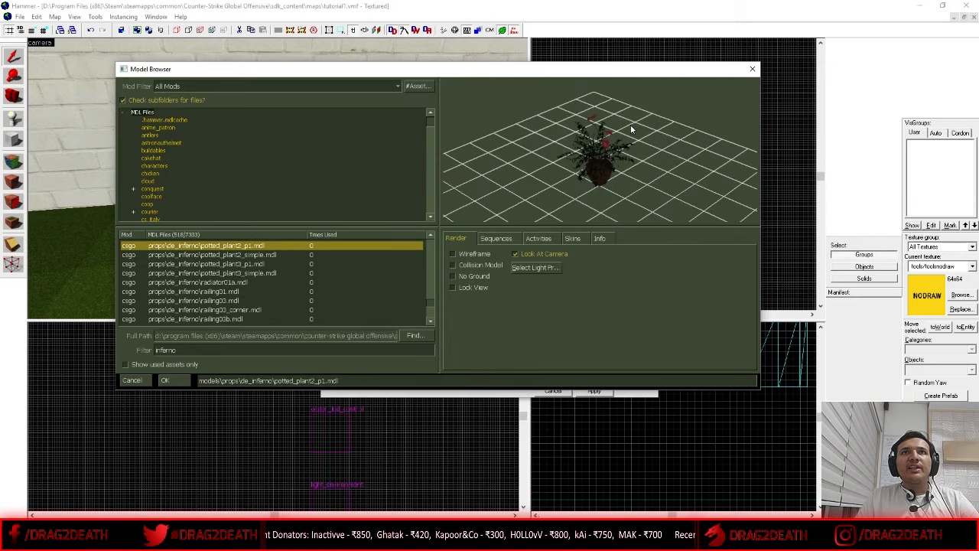
key("Up")
key("Up")
key("Up")
key("Up")
key("Up")
key("Up")
key("Up")
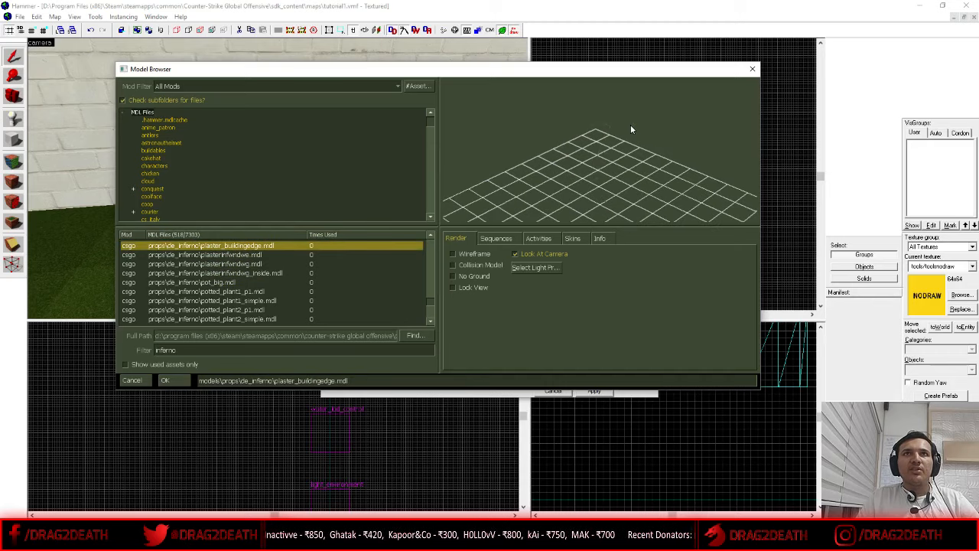
Select the potted plant model props\de_inferno\pot_big.mdl and check its skins and supported prop types
key("Down")
key("Down")
key("Down")
key("Down")
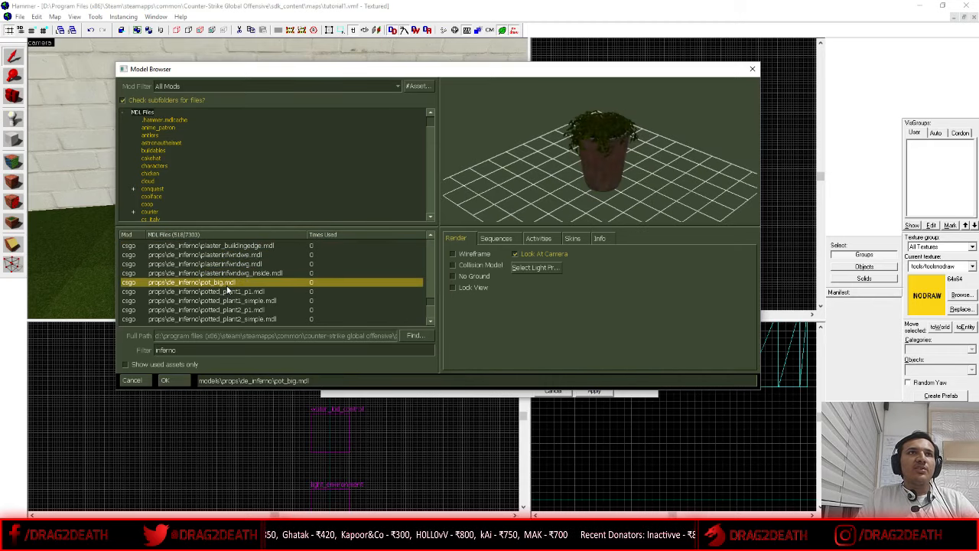
left_click(570, 238)
left_click(598, 239)
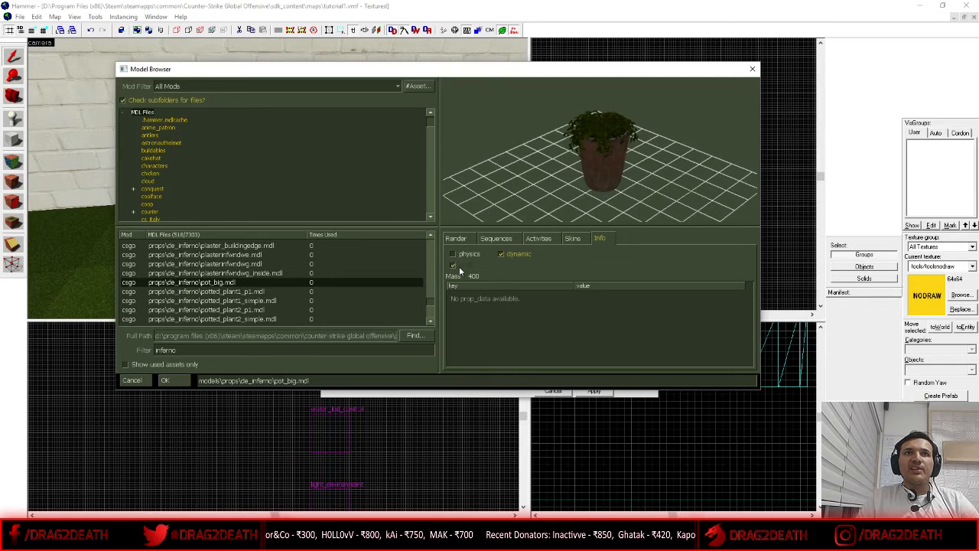
Set the prop_static's World Model to pot_big.mdl, apply the change and close the object properties
key("Return")
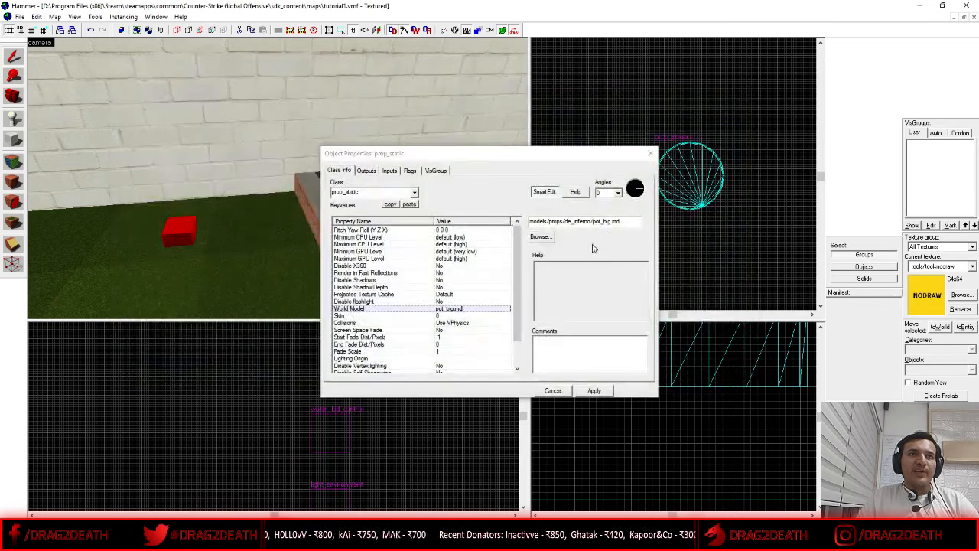
left_click(593, 392)
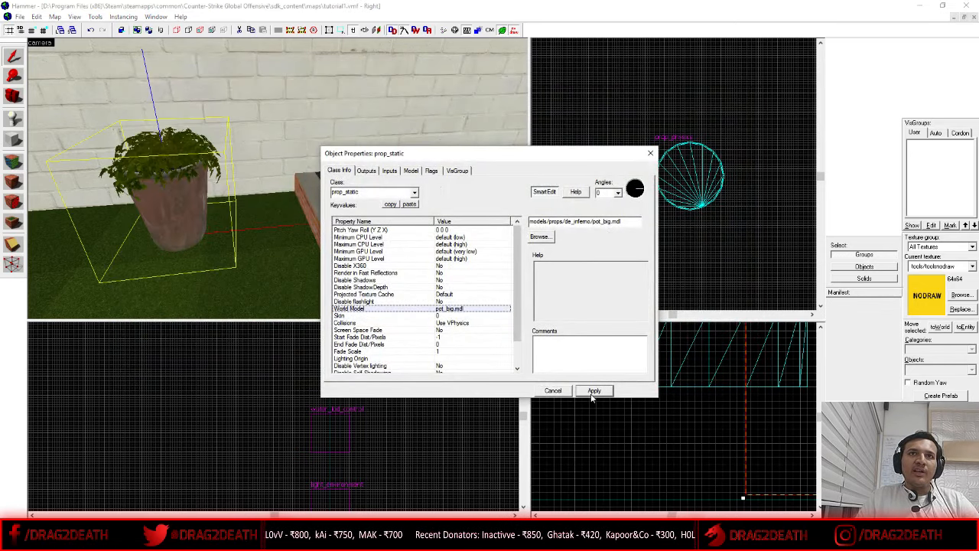
left_click(651, 153)
scroll(665, 140, "up", 10)
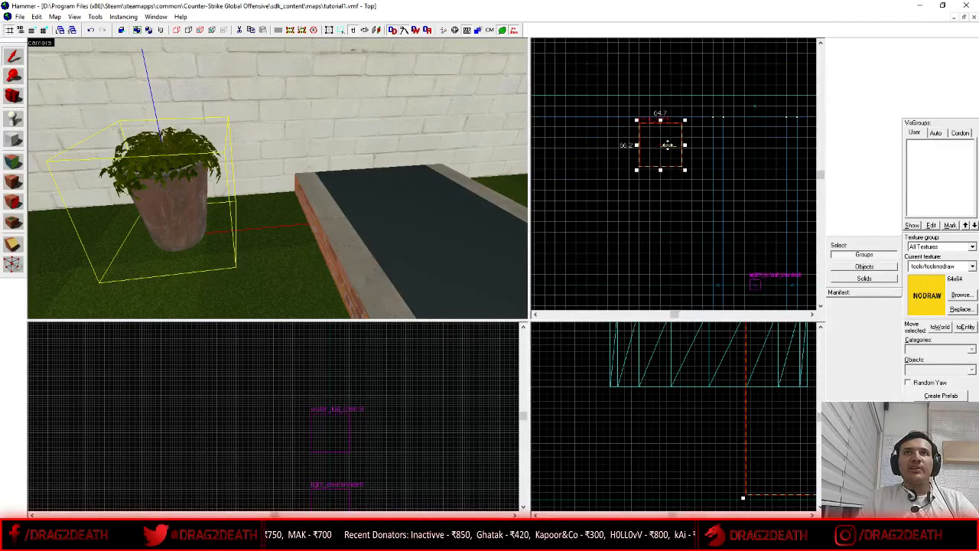
Move the potted plant prop across the grass, away from the white brick wall and the raised brick-edged platform, and deselect it
left_click_drag(667, 144, 642, 168)
left_click(641, 169)
scroll(680, 145, "down", 3)
scroll(658, 153, "up", 2)
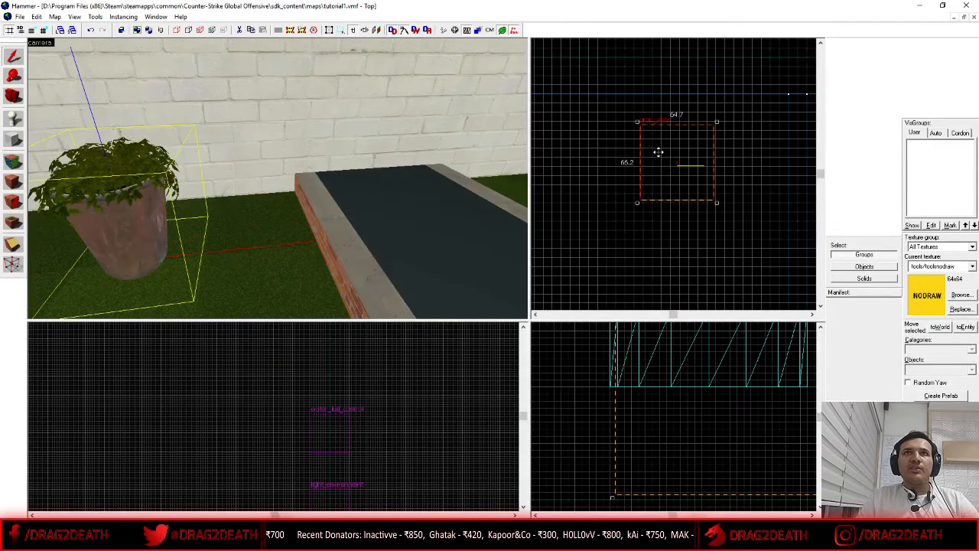
left_click(658, 153)
left_click(687, 395)
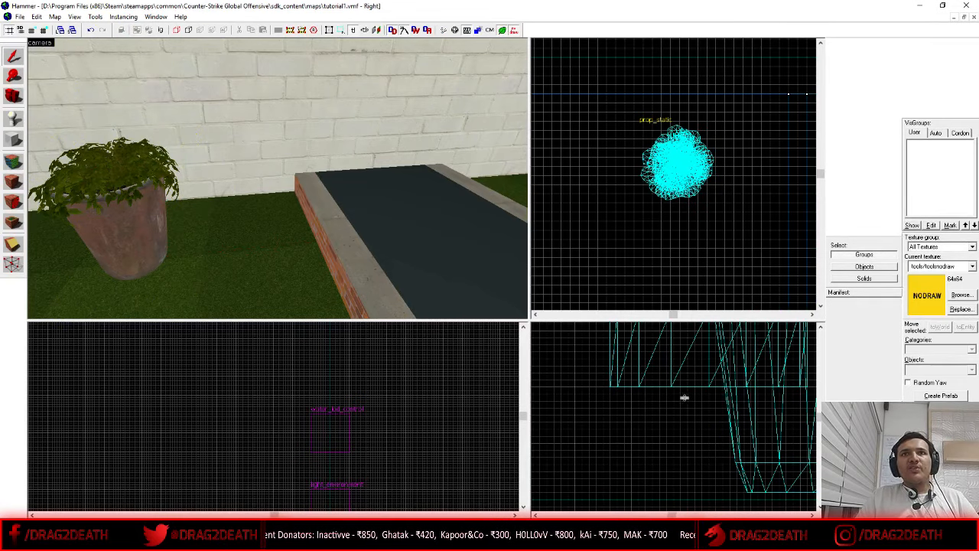
Examine the potted plant's wireframe and the prop overlapping it in the side view
scroll(640, 433, "down", 4)
scroll(696, 398, "up", 2)
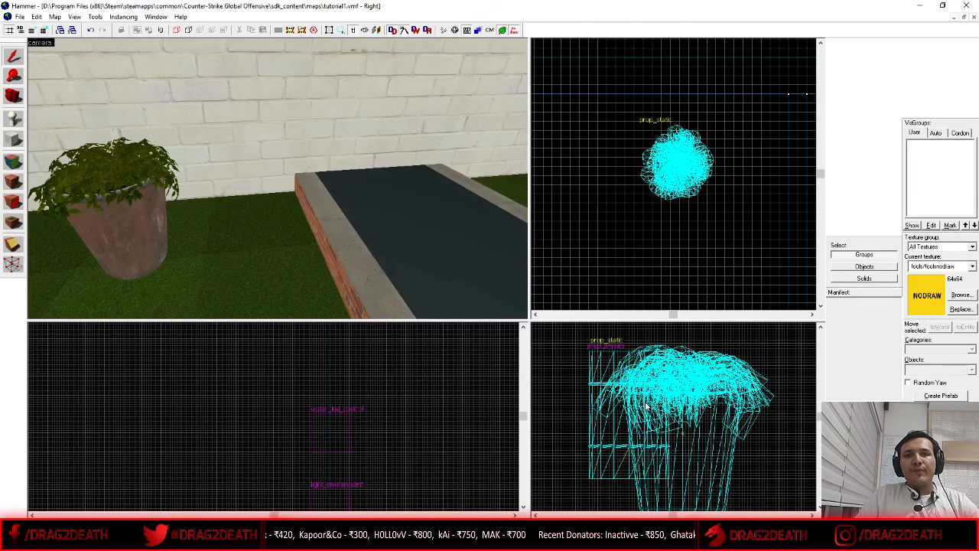
scroll(671, 370, "down", 3)
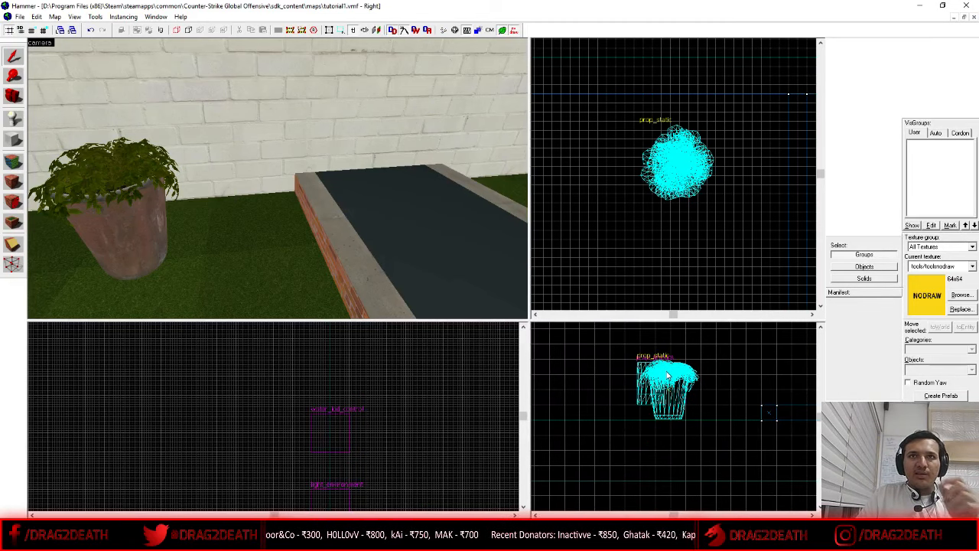
scroll(666, 394, "up", 3)
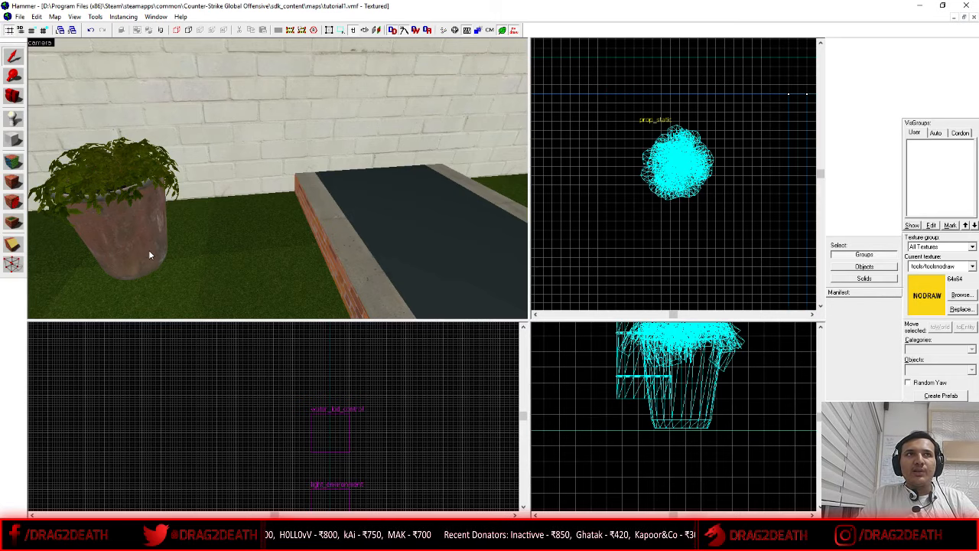
scroll(632, 376, "down", 3)
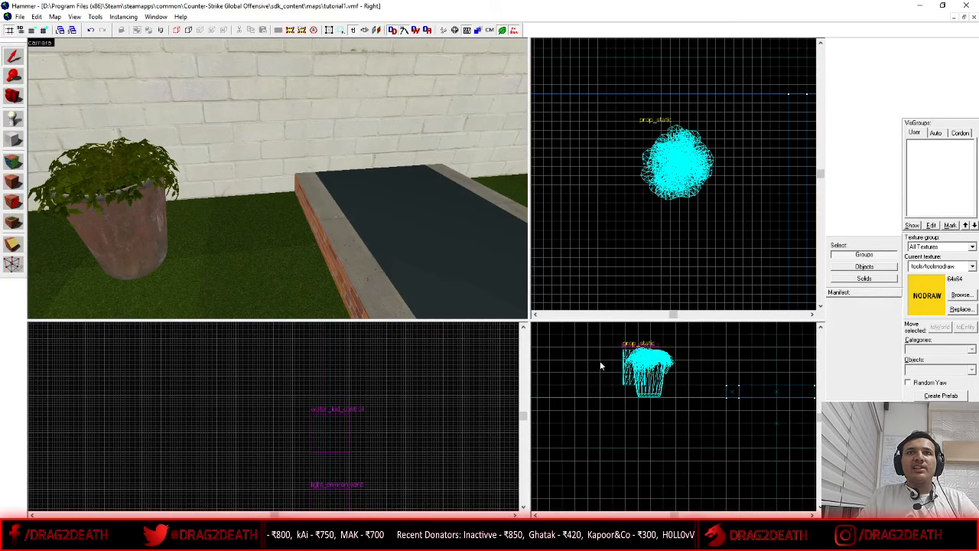
scroll(601, 365, "up", 3)
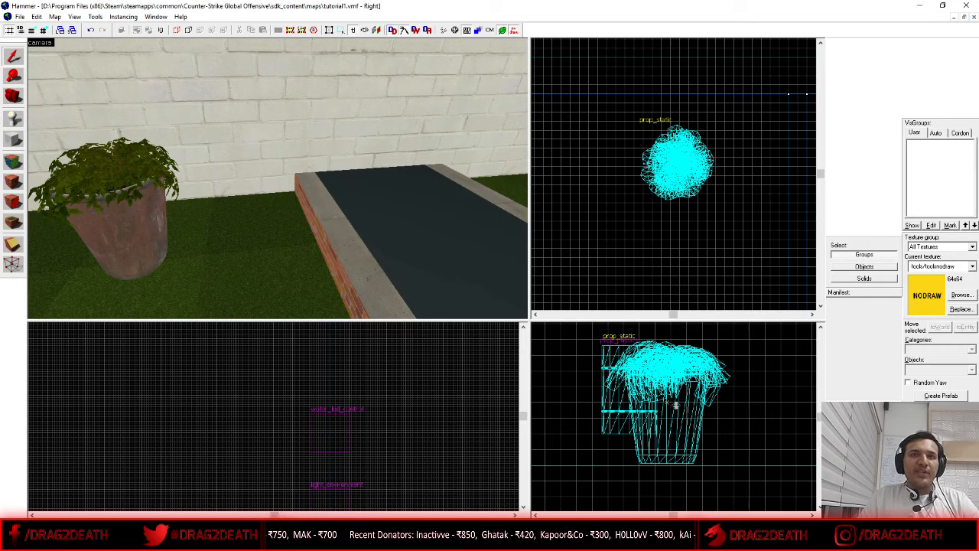
scroll(663, 404, "up", 2)
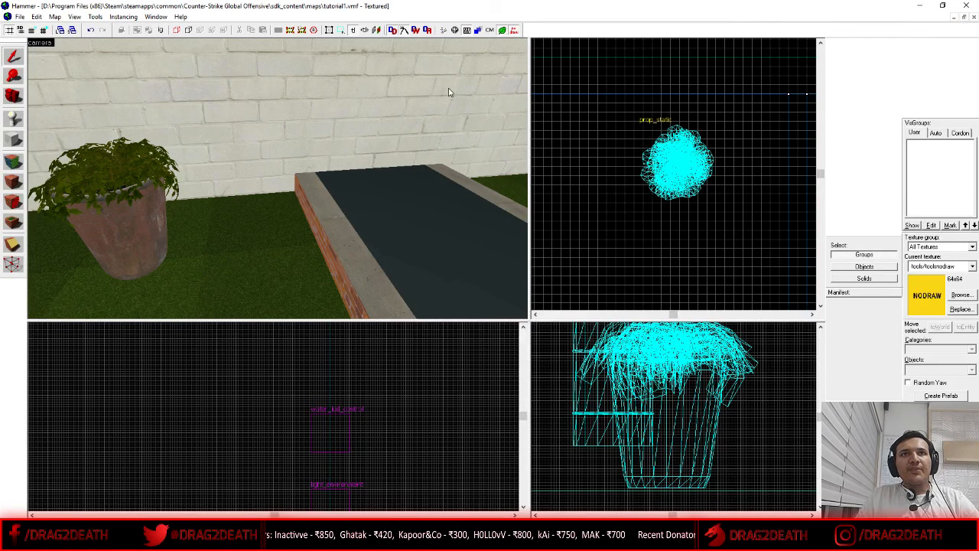
Turn off the prop model wireframes in the 2D views and select the potted plant beside the brick-edged pool
left_click(466, 33)
scroll(673, 413, "down", 2)
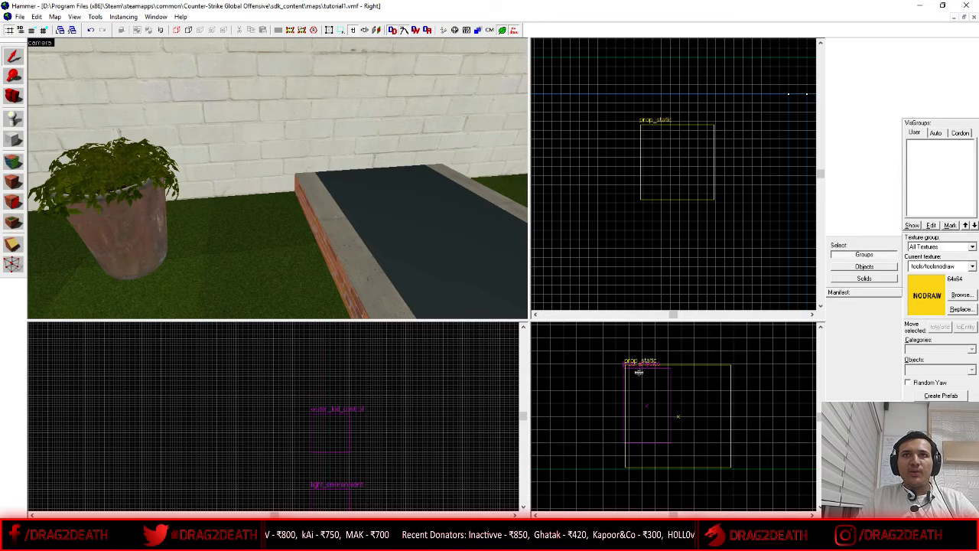
scroll(680, 443, "up", 2)
left_click(153, 228)
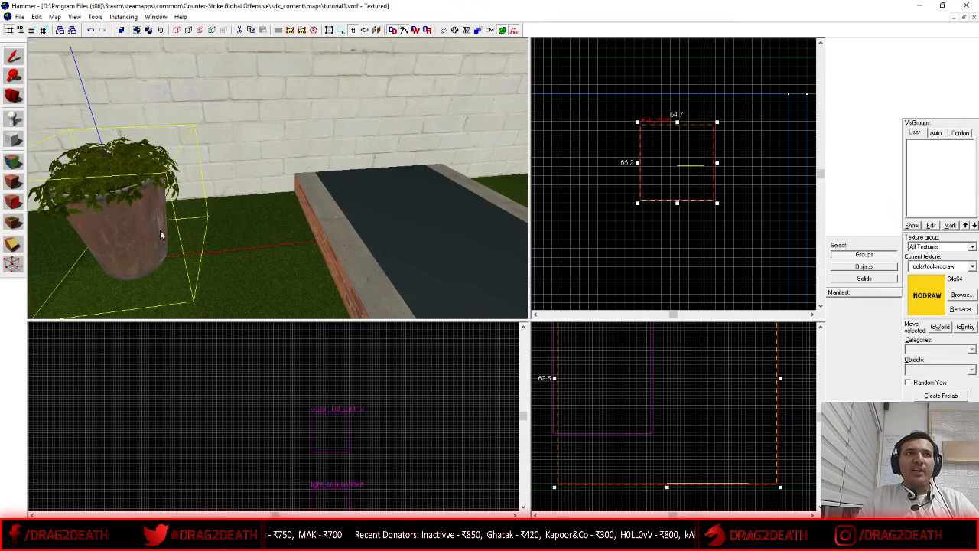
key("Tab")
key("z")
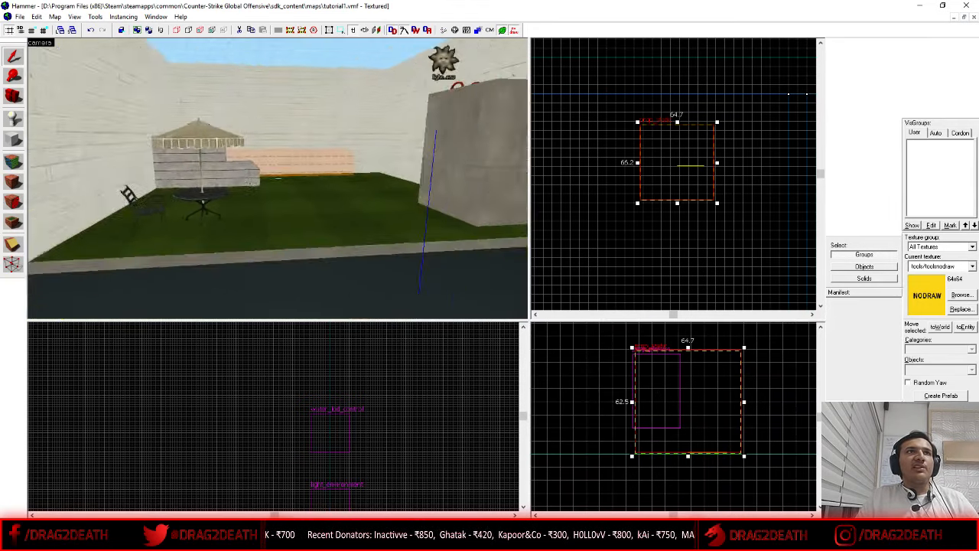
Select the patio umbrella and the chair one after the other, examining how each shows up in the side view
key("z")
left_click(104, 207)
scroll(721, 420, "down", 4)
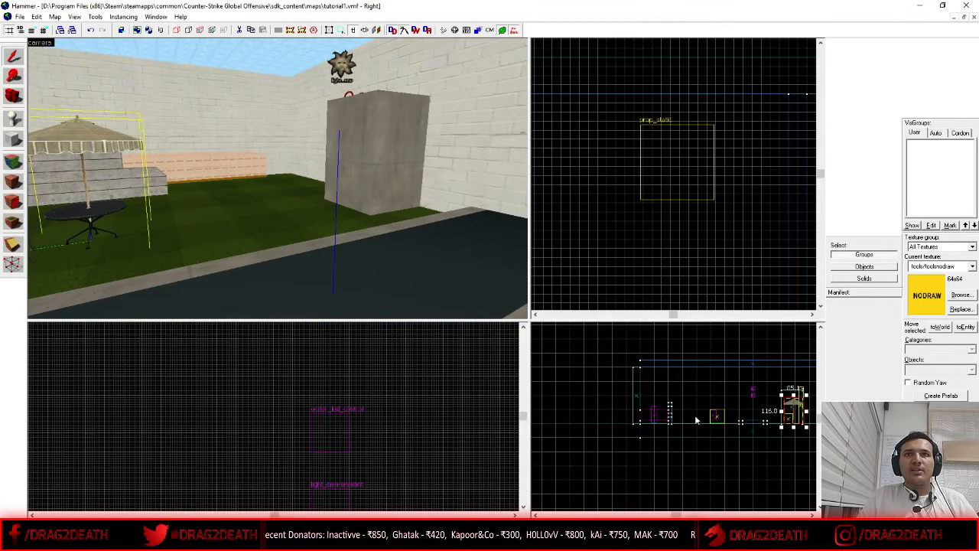
scroll(633, 392, "up", 6)
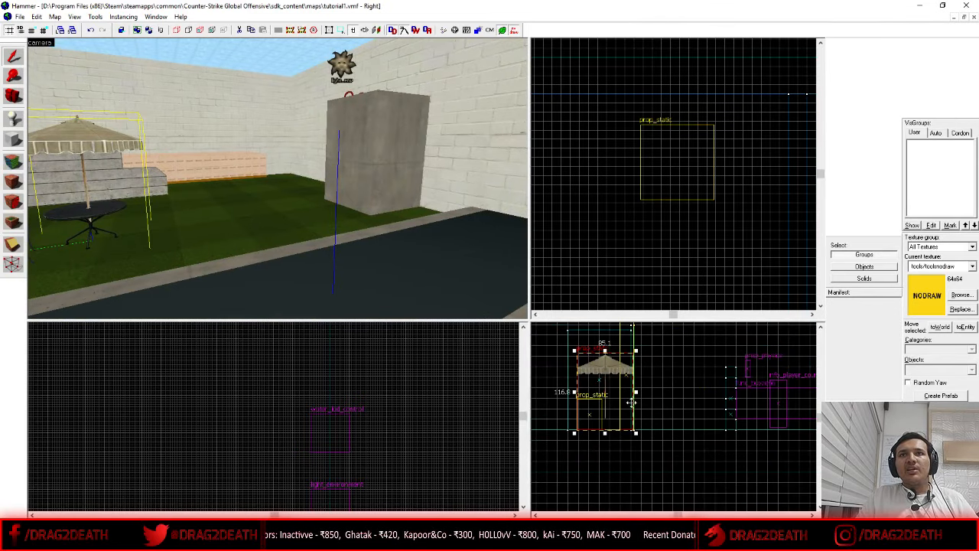
scroll(663, 456, "down", 7)
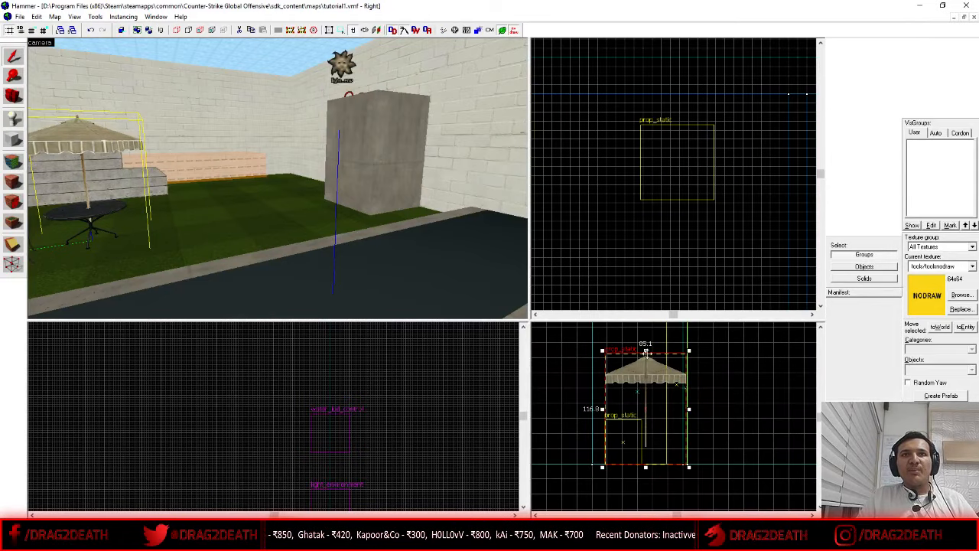
scroll(638, 449, "up", 5)
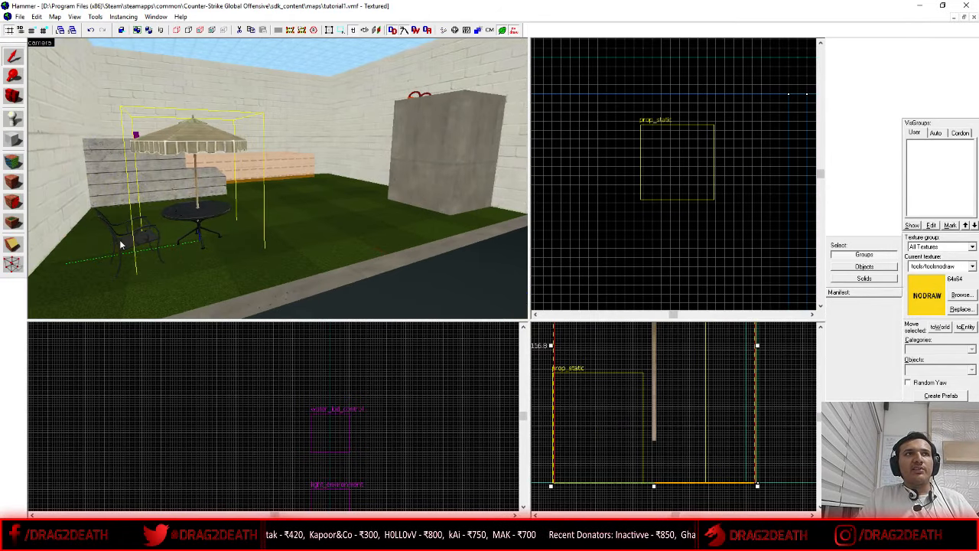
left_click(125, 239)
key("w")
Select the red ladder on the concrete block, examine its shape in all 2D views and clear the selection
key("z")
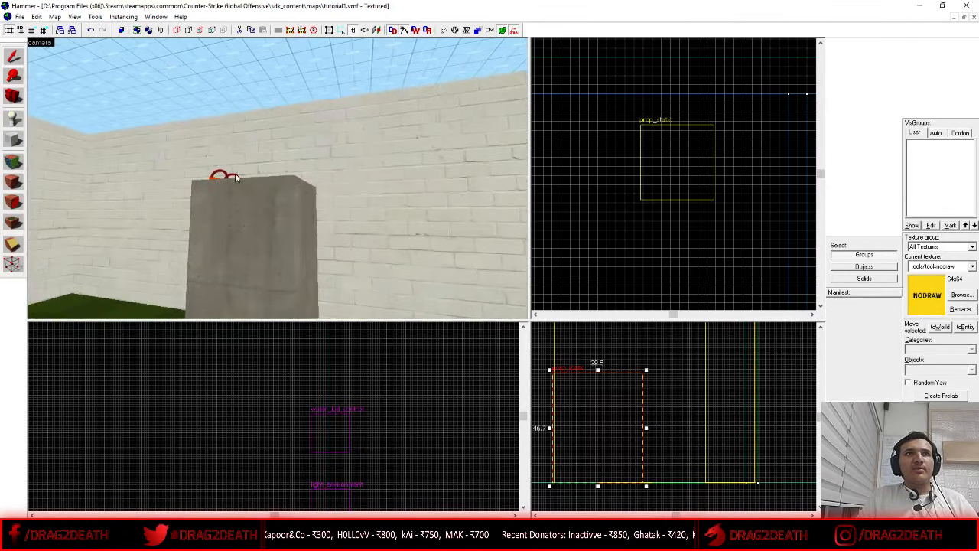
left_click(223, 176)
scroll(663, 422, "down", 6)
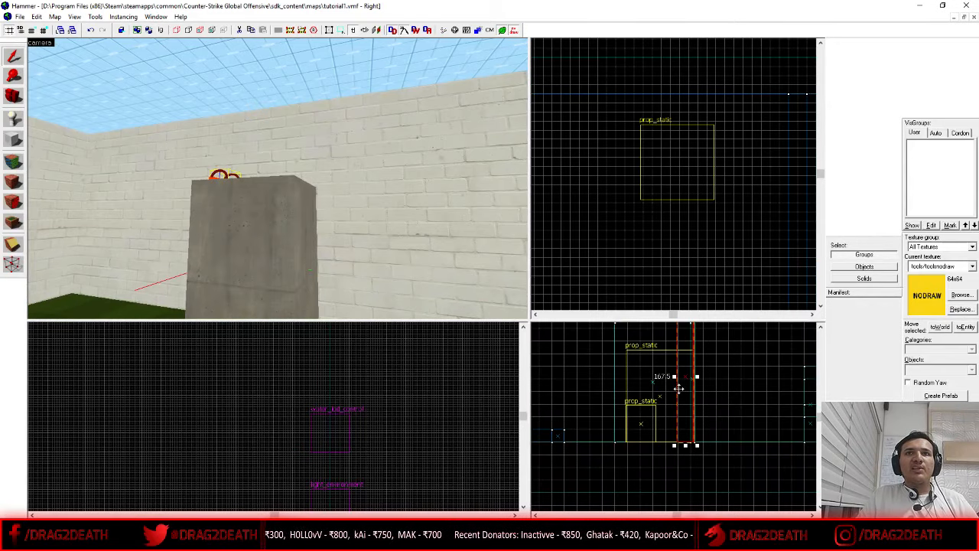
scroll(680, 388, "up", 6)
scroll(236, 405, "up", 6)
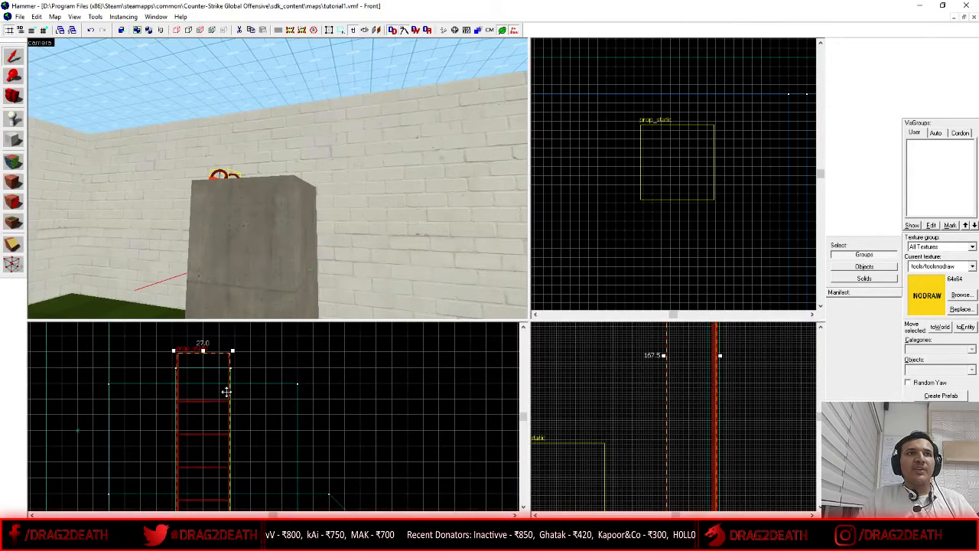
scroll(606, 172, "down", 3)
scroll(695, 188, "up", 6)
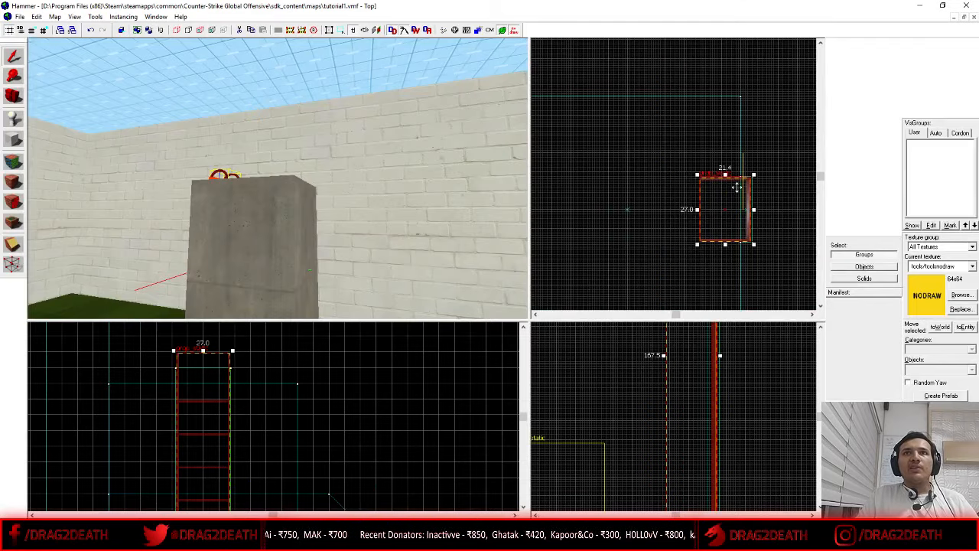
key("Escape")
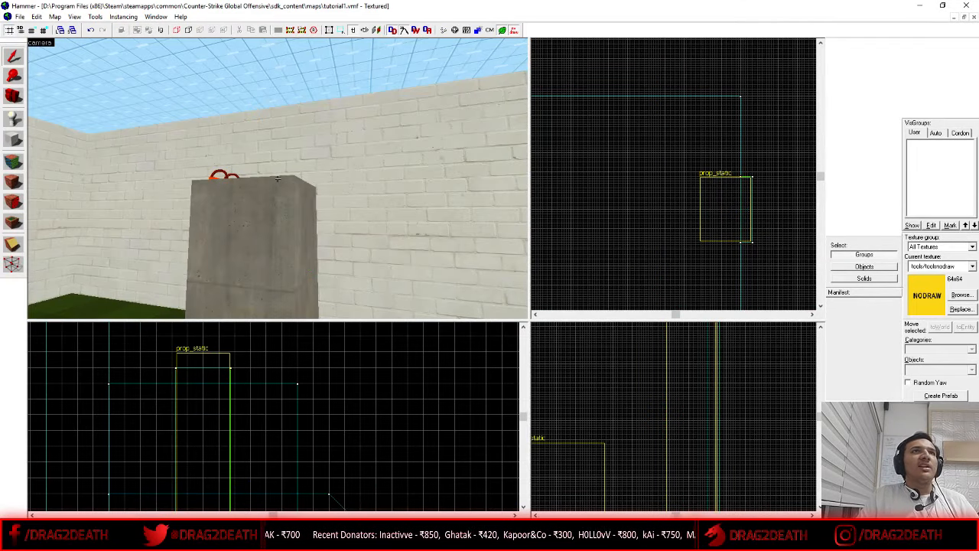
Pick the potted plant in the camera view, deselect it and find its bounding box in the 2D views
key("z")
left_click(263, 213)
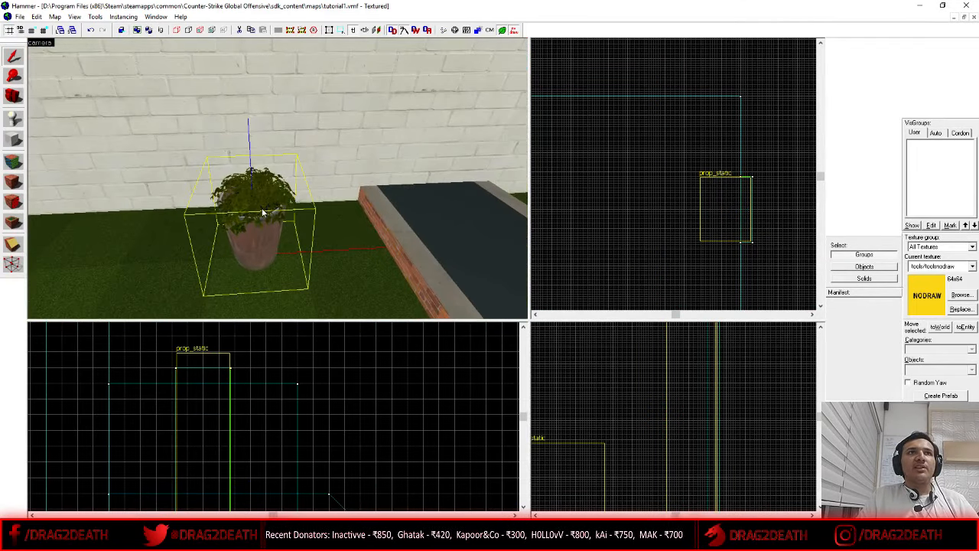
key("Escape")
scroll(692, 160, "down", 10)
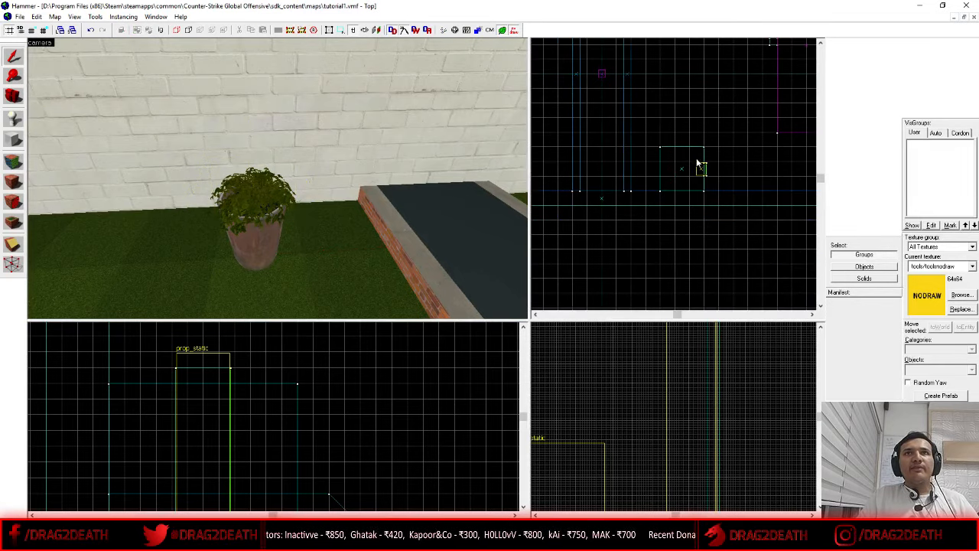
scroll(628, 86, "up", 7)
scroll(660, 392, "down", 8)
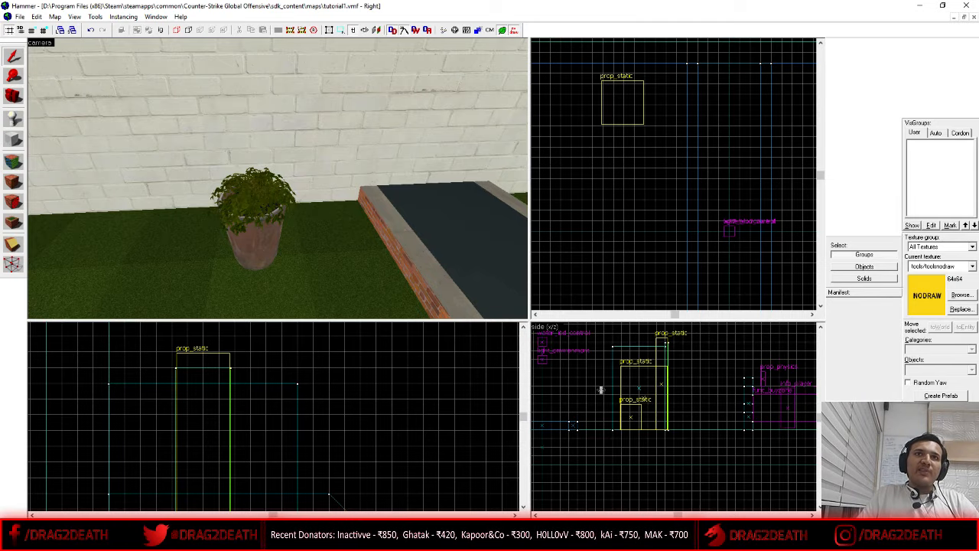
Enlarge the top and side views and shift the potted plant slightly toward the white brick wall
left_click_drag(529, 320, 425, 274)
left_click(218, 198)
scroll(582, 108, "up", 4)
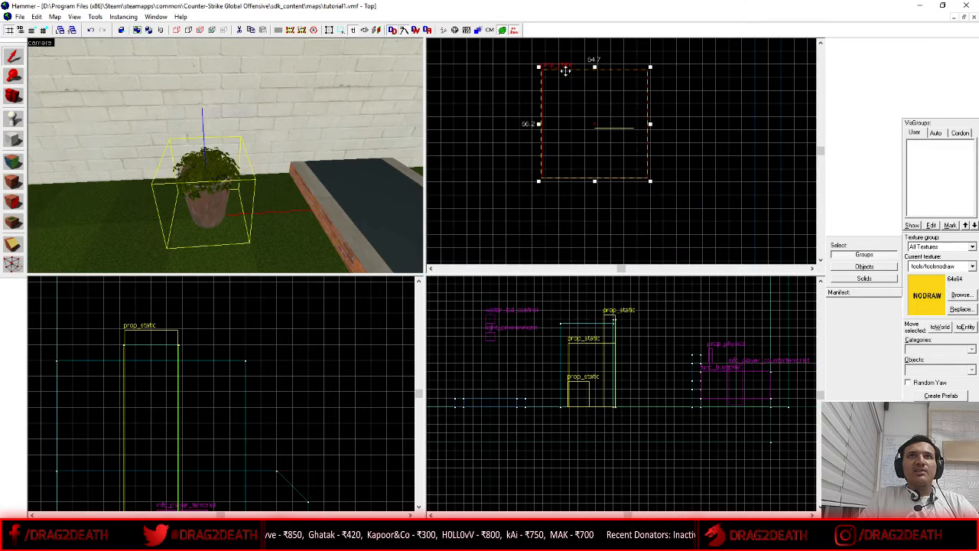
left_click_drag(576, 103, 574, 96)
scroll(609, 398, "down", 8)
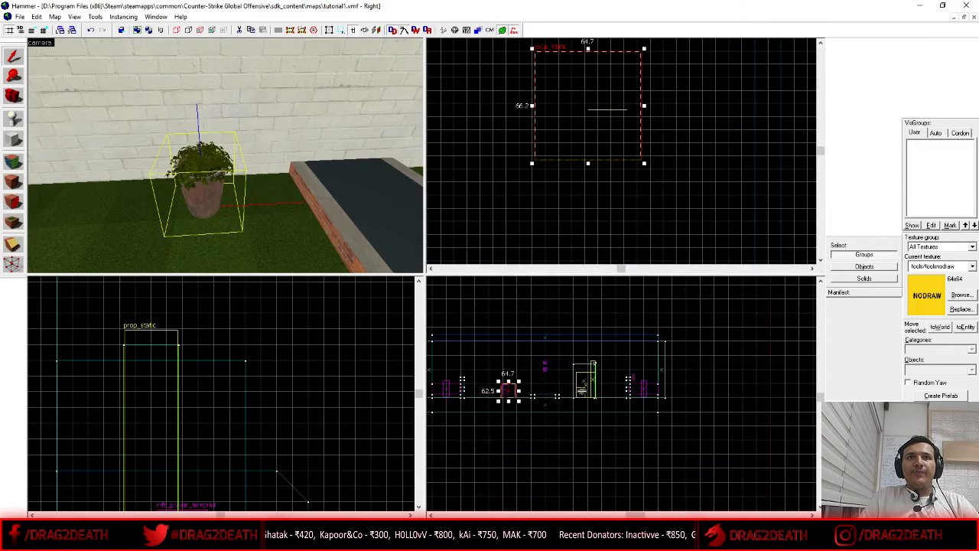
scroll(574, 402, "up", 8)
scroll(590, 344, "up", 3)
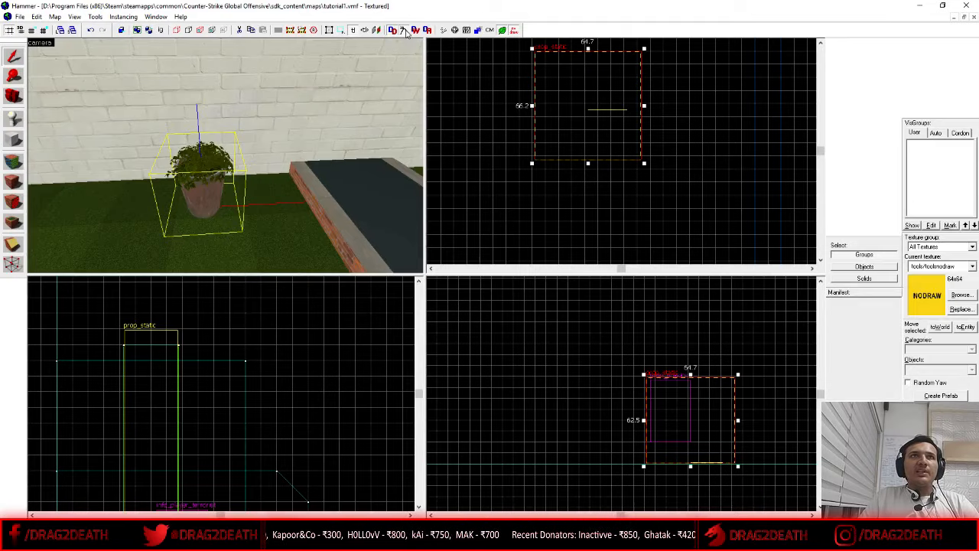
Show the prop models as wireframes in the 2D views and inspect the pot's base against the ground line
left_click(466, 31)
key("Escape")
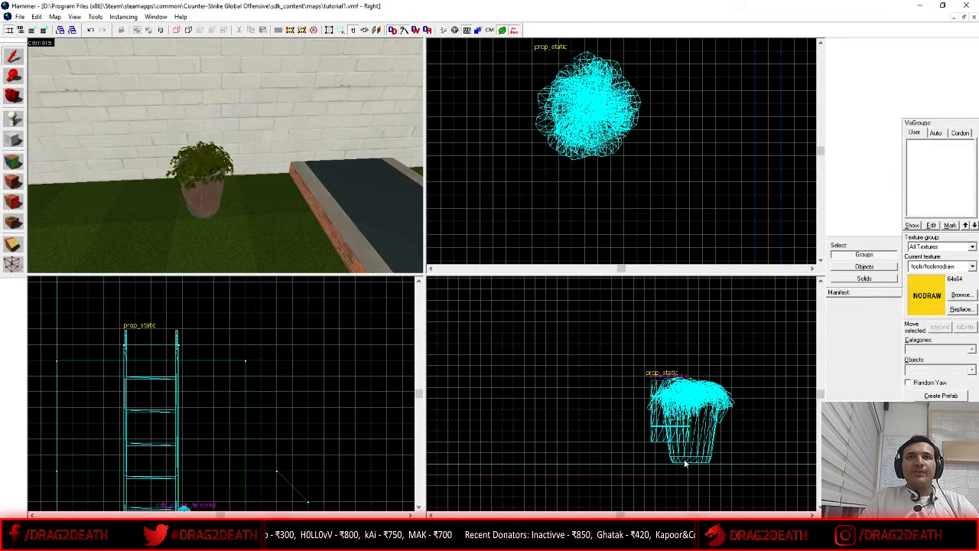
scroll(683, 464, "up", 12)
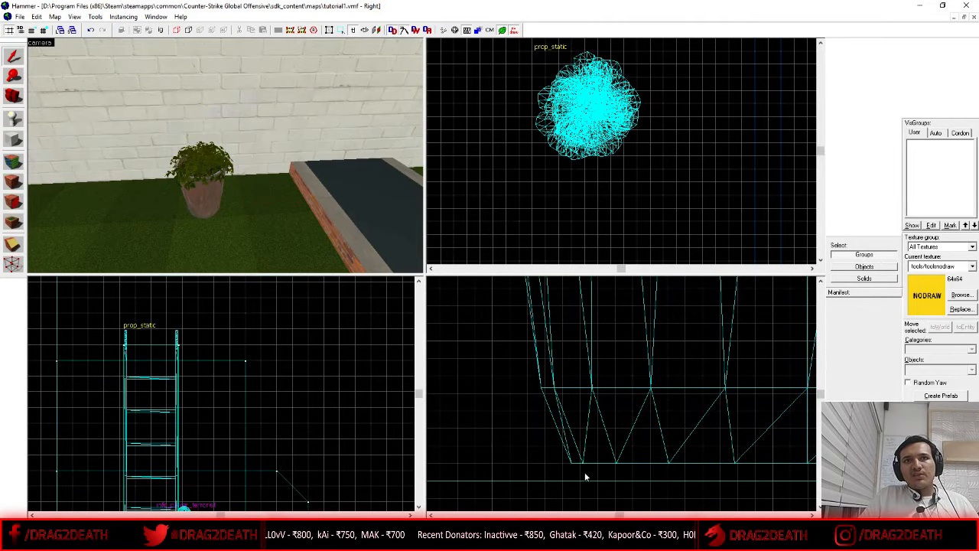
Raise the potted plant above the grass in the side view and deselect it
left_click(587, 472)
scroll(591, 449, "down", 6)
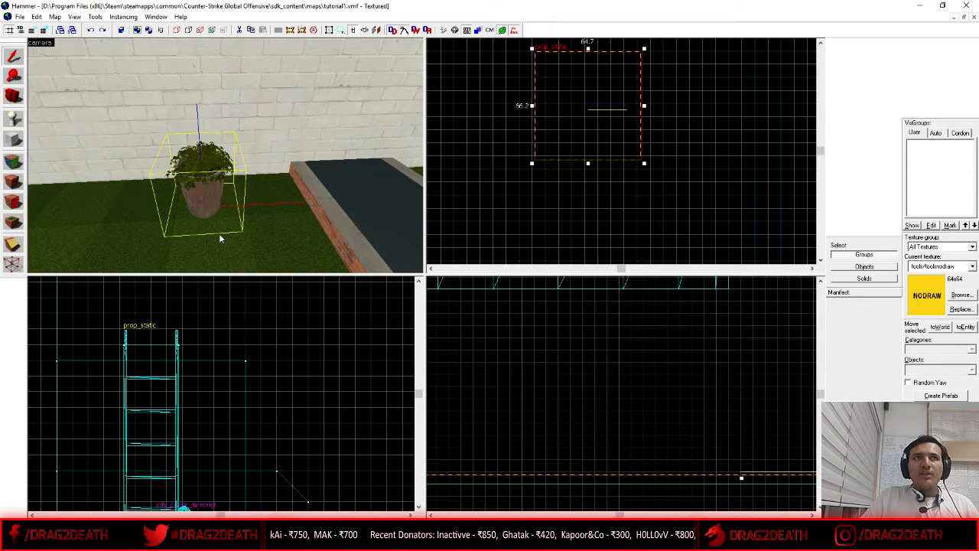
left_click_drag(586, 441, 582, 375)
scroll(555, 357, "up", 5)
left_click(688, 437)
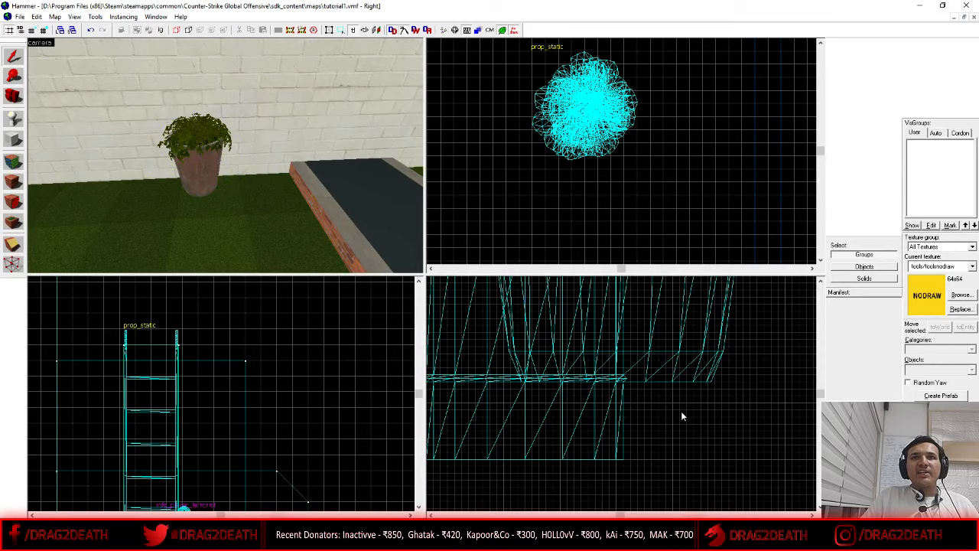
Fly the camera past the raised plant to the open grass area near the yellow barrel
key("z")
key("d")
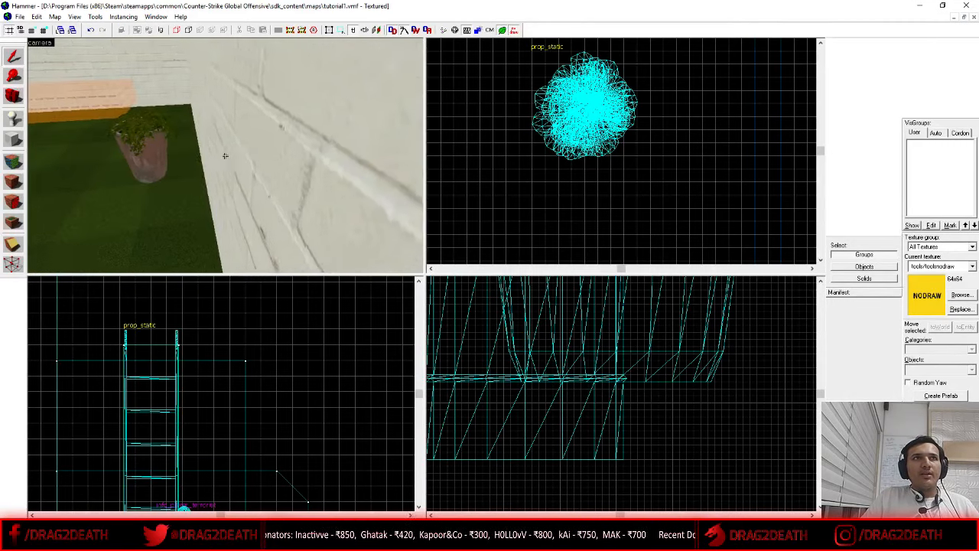
key("s")
key("z")
key("z")
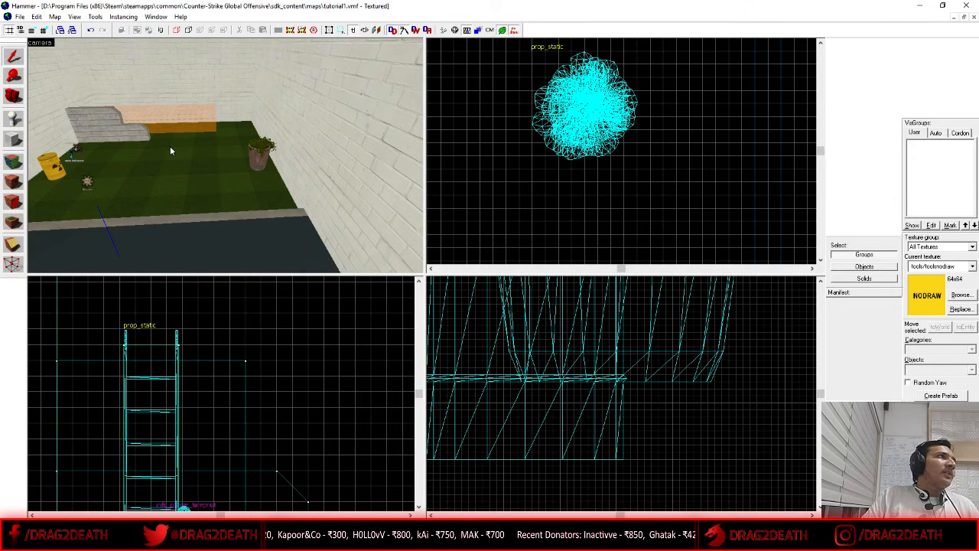
key("z")
key("w")
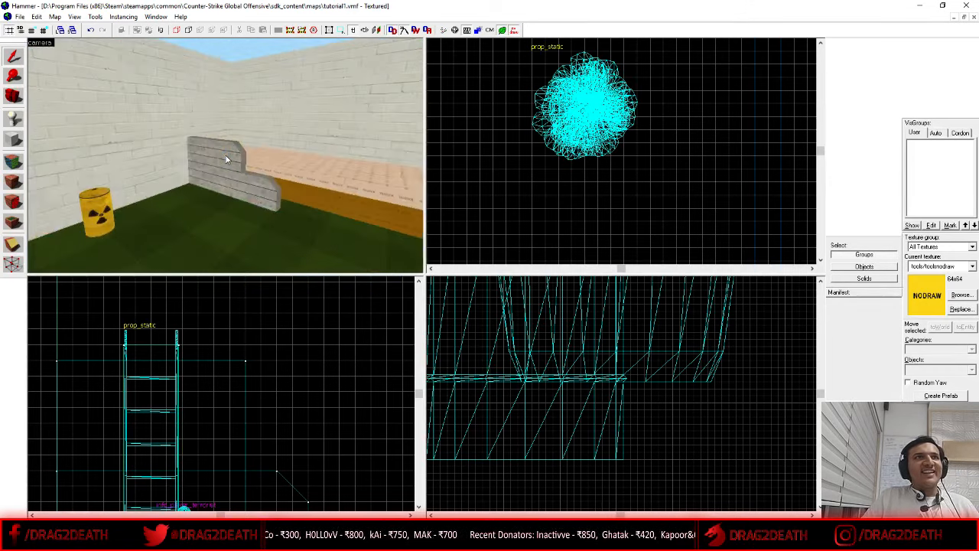
Place an info_player_terrorist entity on the grass near the yellow barrel
left_click(20, 118)
key("z")
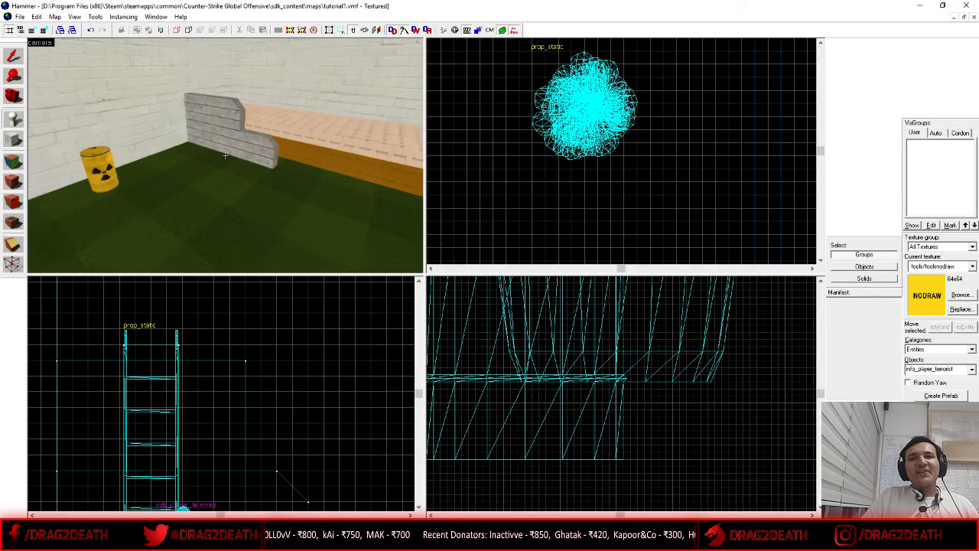
key("z")
left_click(176, 222)
left_click(13, 56)
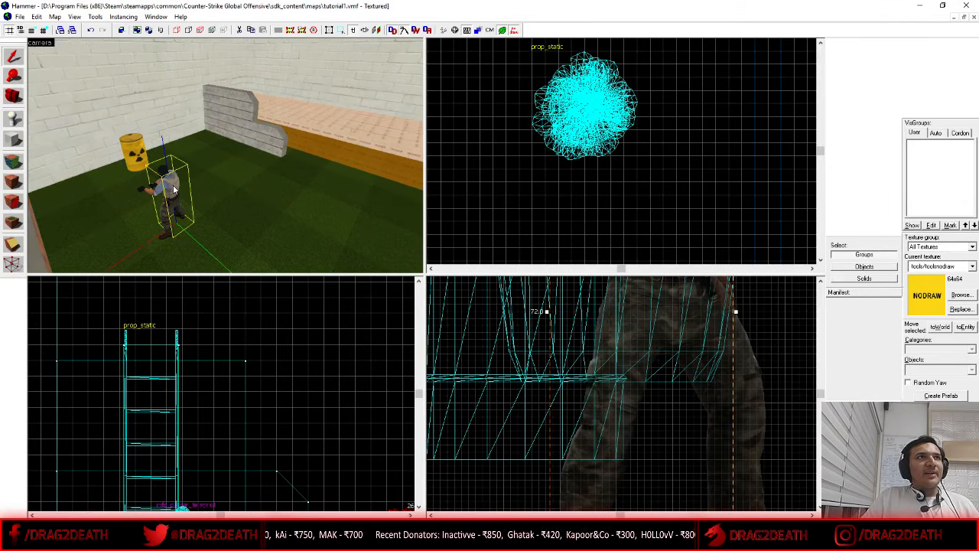
Change the class of the info_player_terrorist entity near the yellow barrel to prop_static and apply it
double_click(158, 185)
type("prop_static")
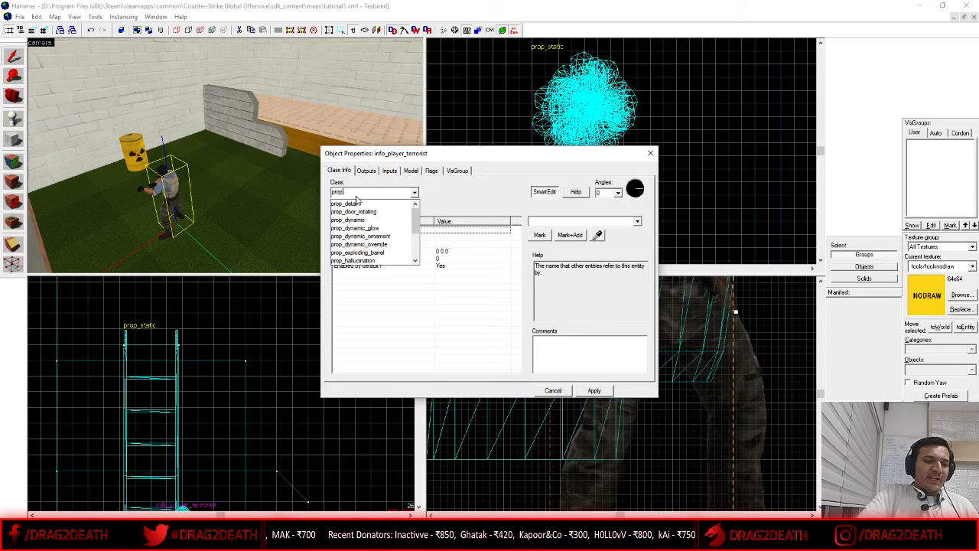
key("Return")
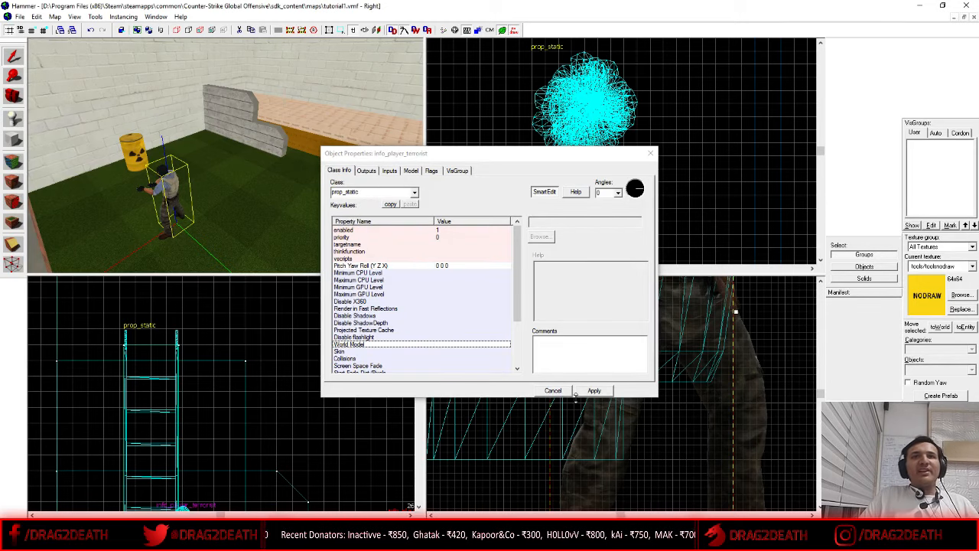
left_click(595, 391)
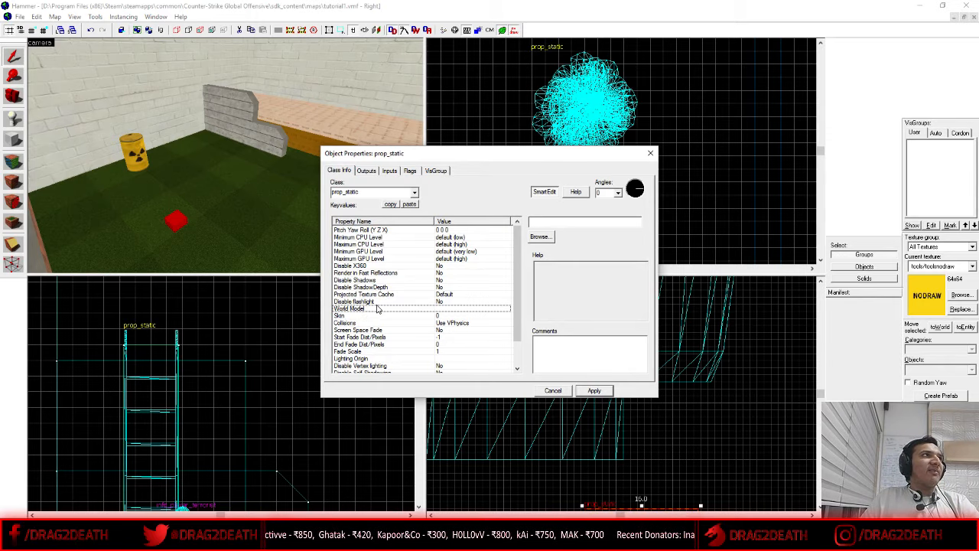
Browse for the prop's World Model and filter the model list by "player"
left_click(540, 237)
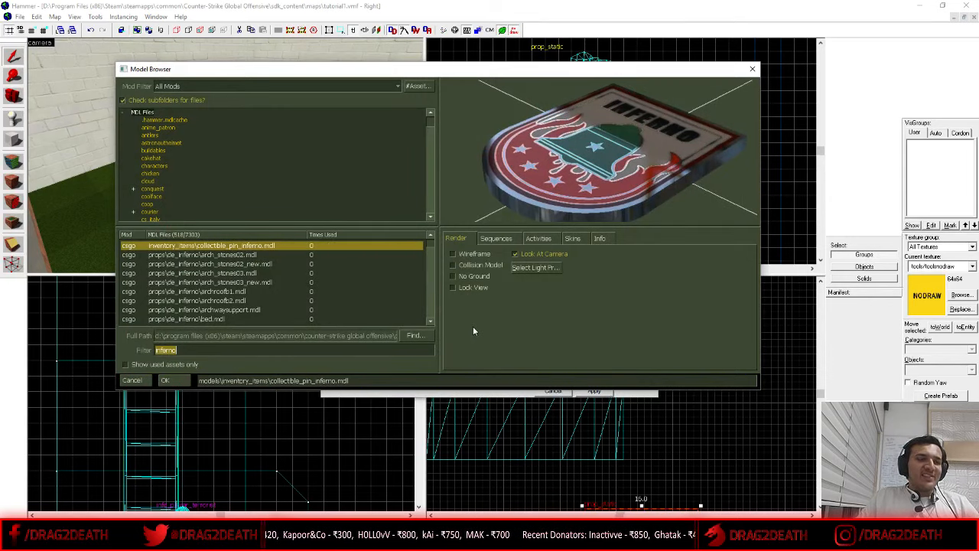
type("player")
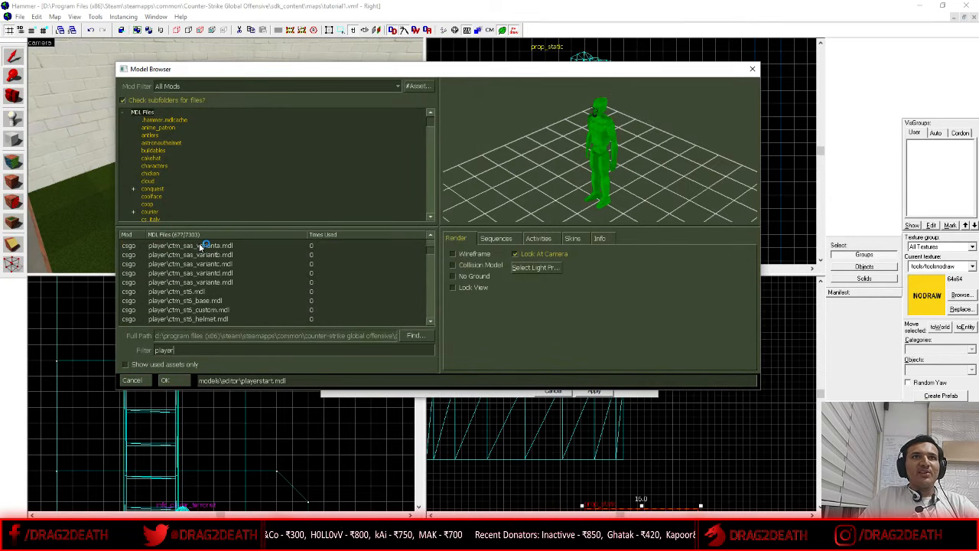
left_click(200, 246)
Preview the counter-terrorist player models in the filtered list, from the SAS variants back through IDF and GSG9 to GIGN
key("Down")
key("Down")
key("Down")
key("Down")
key("Up")
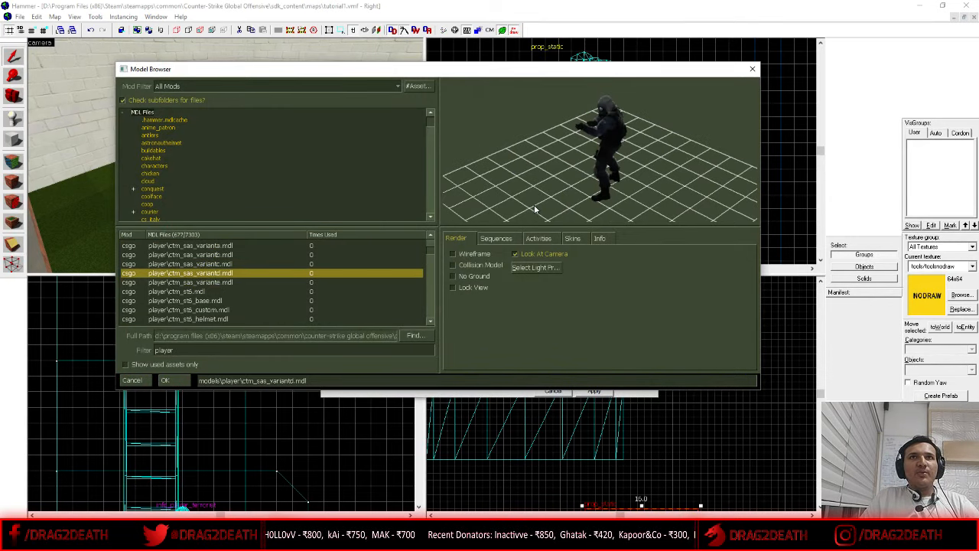
key("Up")
key("Up")
key("Up")
key("Up")
key("Up")
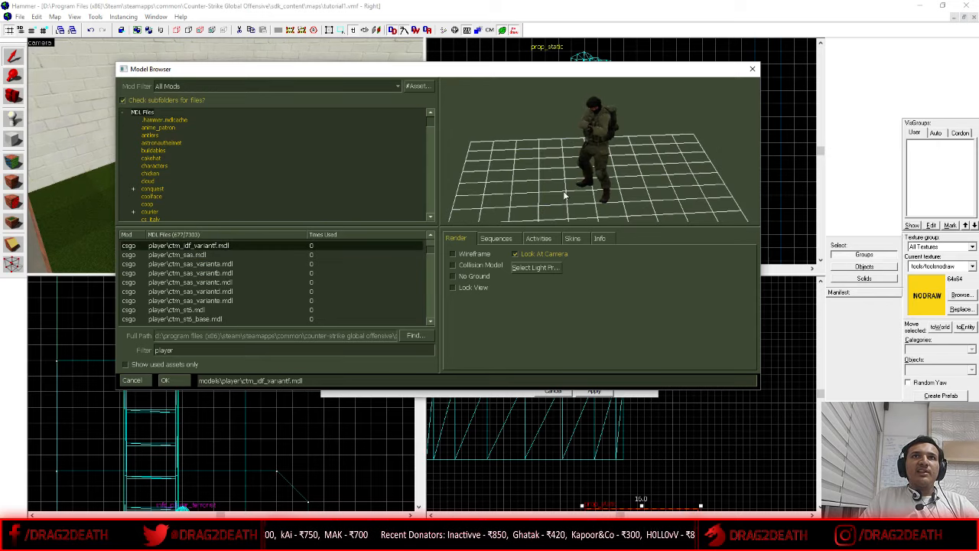
key("Up")
key("Up")
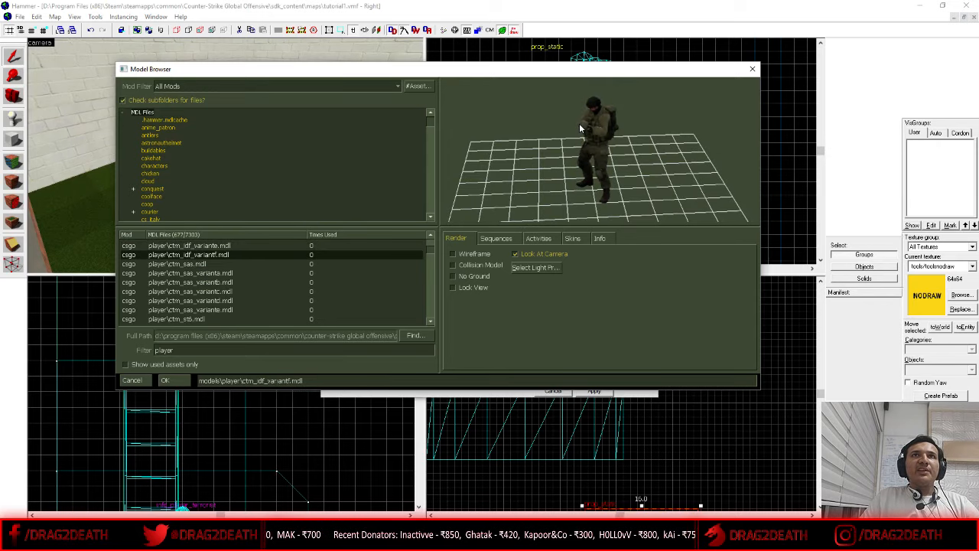
key("Up")
key("Up")
key("Up")
key("Up")
key("Up")
key("Up")
key("Up")
key("Up")
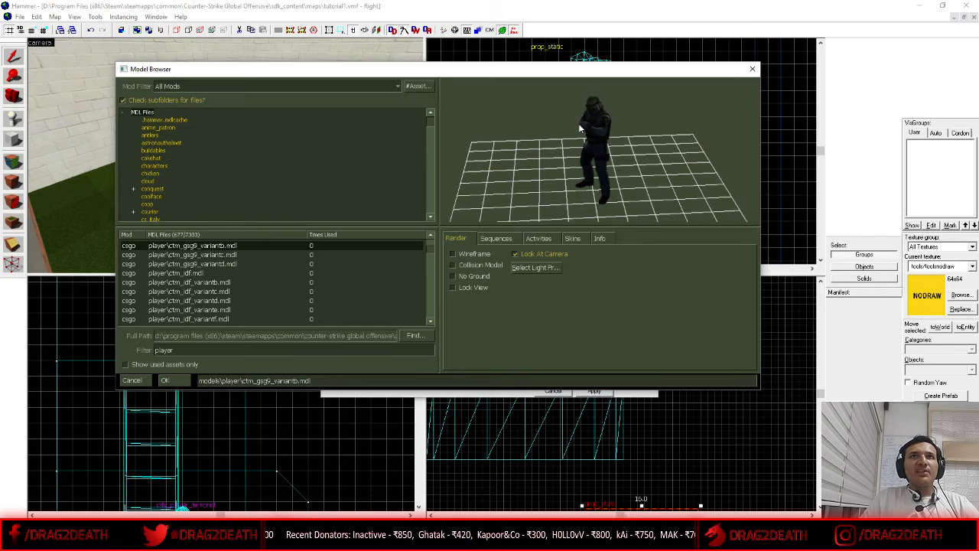
left_click_drag(593, 169, 667, 126)
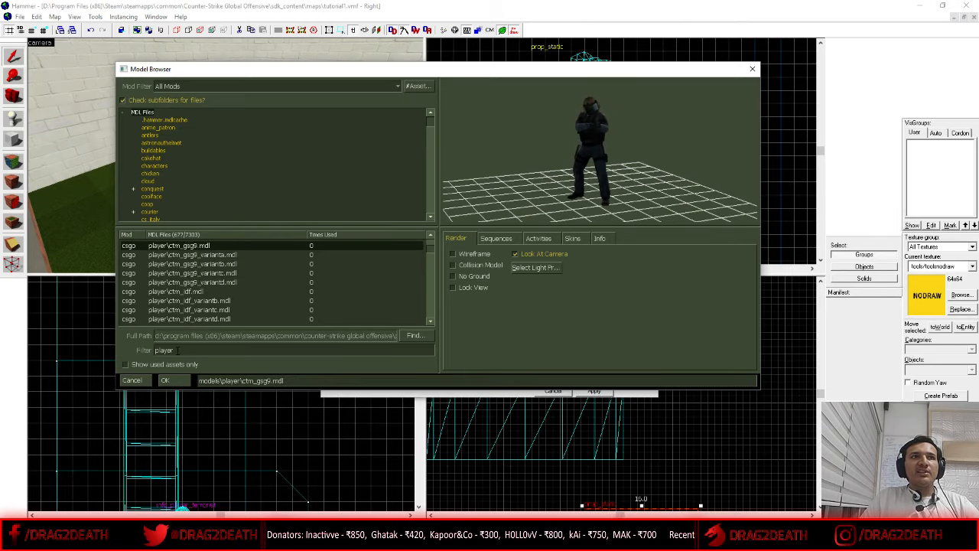
key("Up")
key("Up")
key("Up")
key("Up")
key("Up")
key("Up")
key("Up")
key("Up")
key("Up")
key("Up")
key("Up")
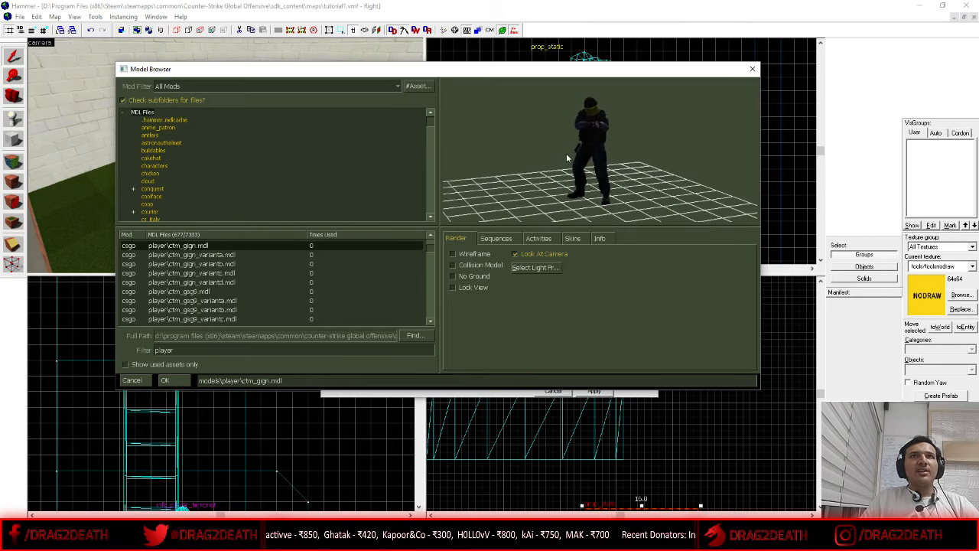
Preview the models from the contact shadows through the FBI and ST6 variants to the SWAT variants
key("Down")
key("Down")
key("Down")
key("Down")
key("Down")
key("Down")
key("Down")
key("Down")
key("Down")
key("Down")
key("Down")
key("Down")
key("Down")
key("Down")
key("Down")
key("Down")
key("Down")
key("Down")
key("Down")
key("Down")
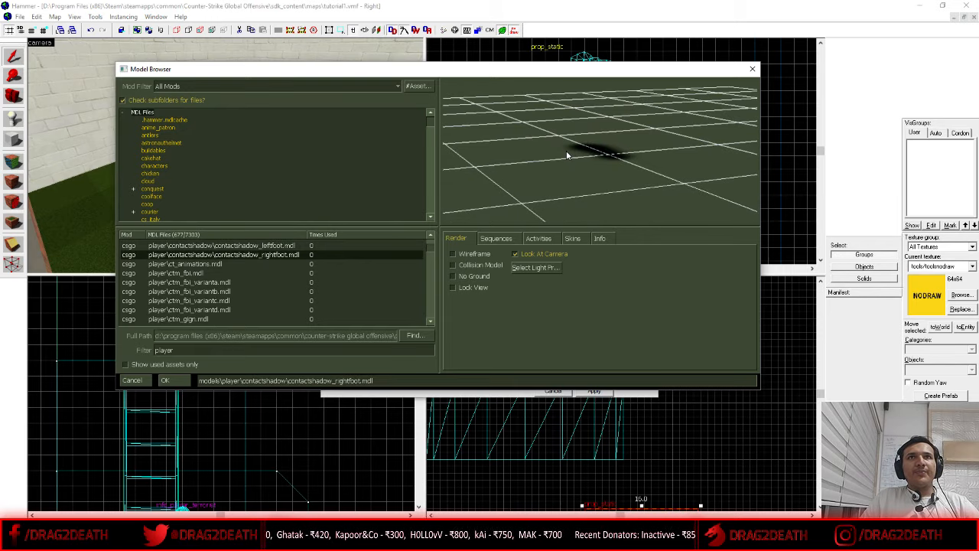
key("Down")
key("Down")
key("Down")
key("Down")
key("Down")
key("Down")
key("Down")
key("Down")
key("Down")
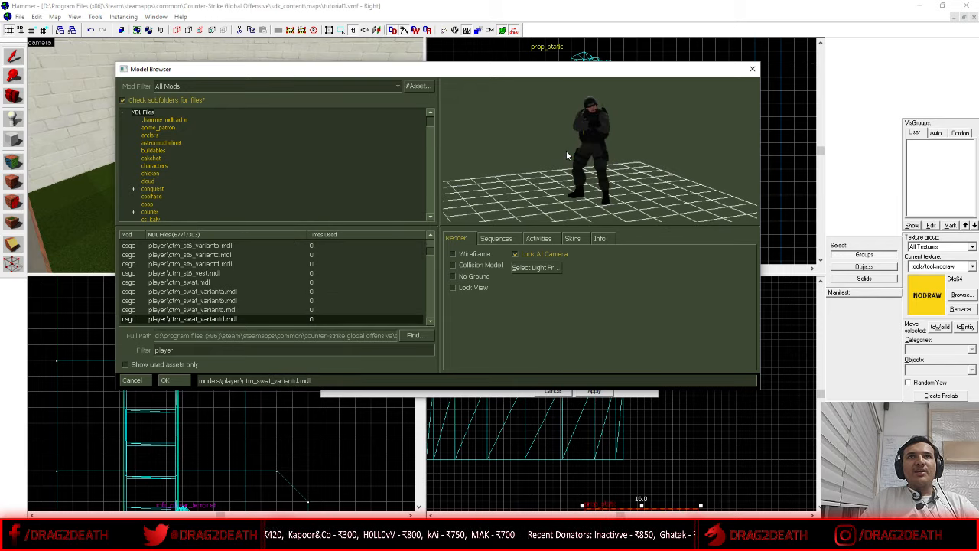
Compare the bunny and astronaut custom player models in the preview
key("Up")
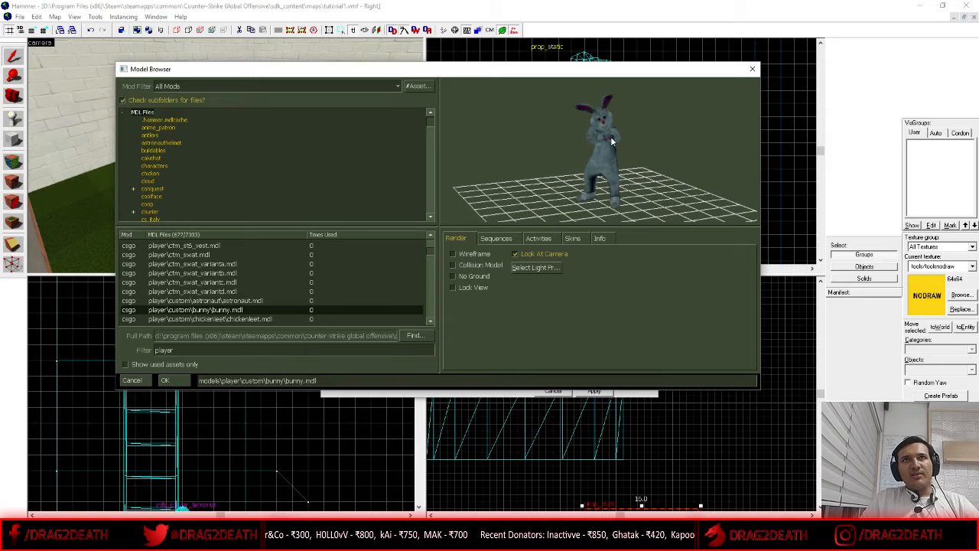
key("Up")
key("Up")
key("Down")
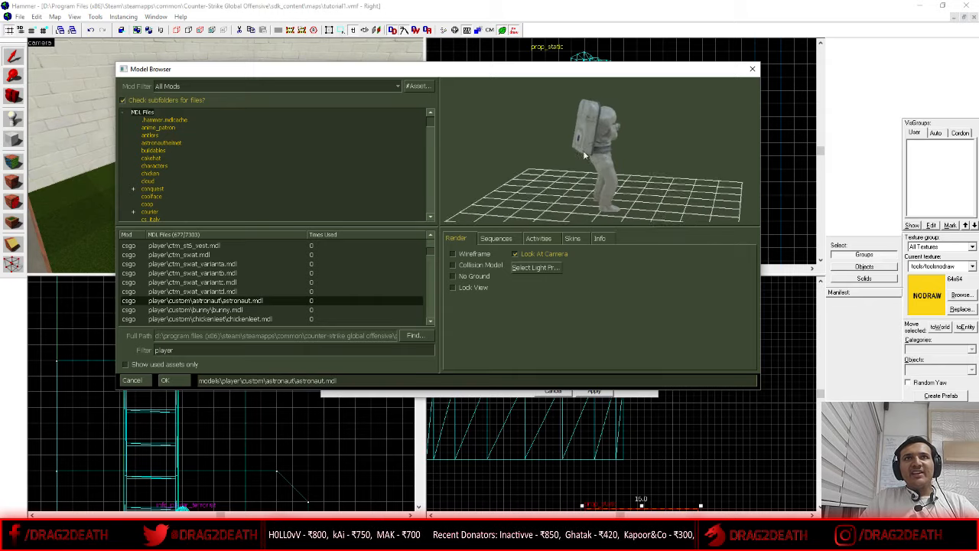
key("Up")
key("Up")
key("Down")
key("Down")
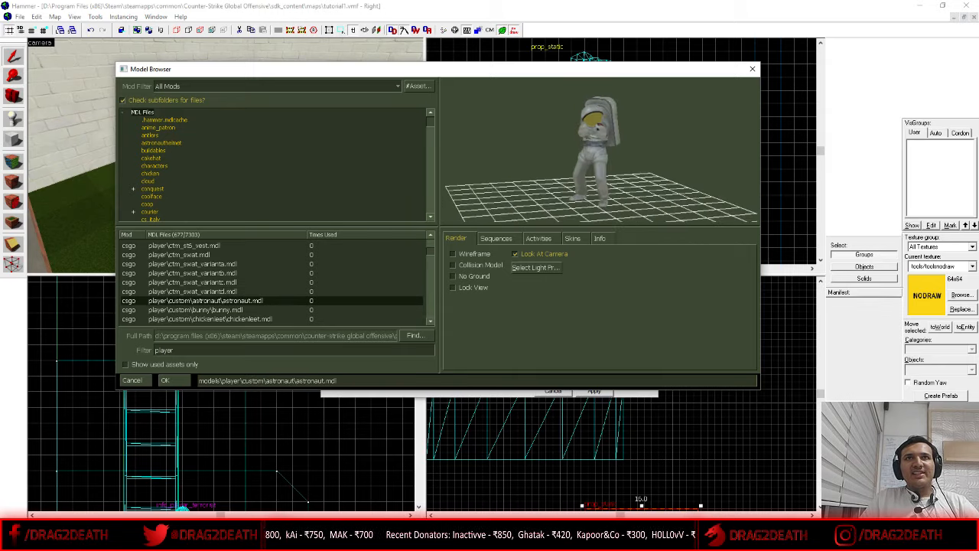
Preview the custom player models from chickenleet through ekko and fleshpound to horseman
key("Down")
key("Down")
key("Down")
key("Down")
key("Down")
key("Down")
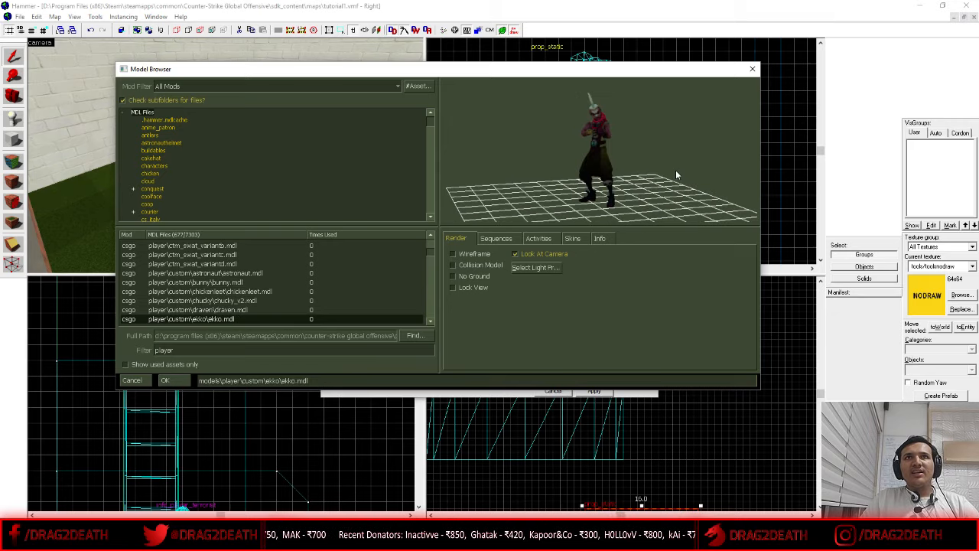
key("Down")
key("Down")
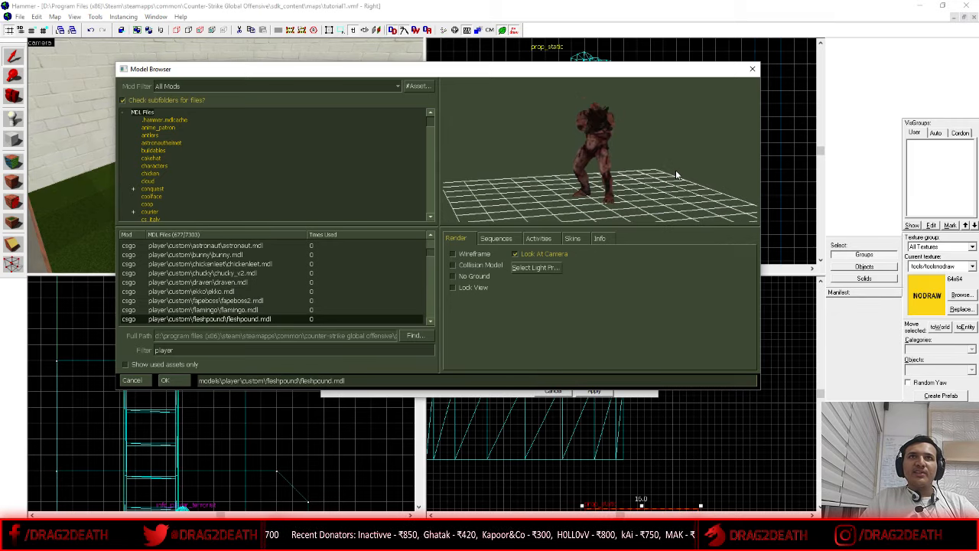
key("Down")
key("Down")
key("Down")
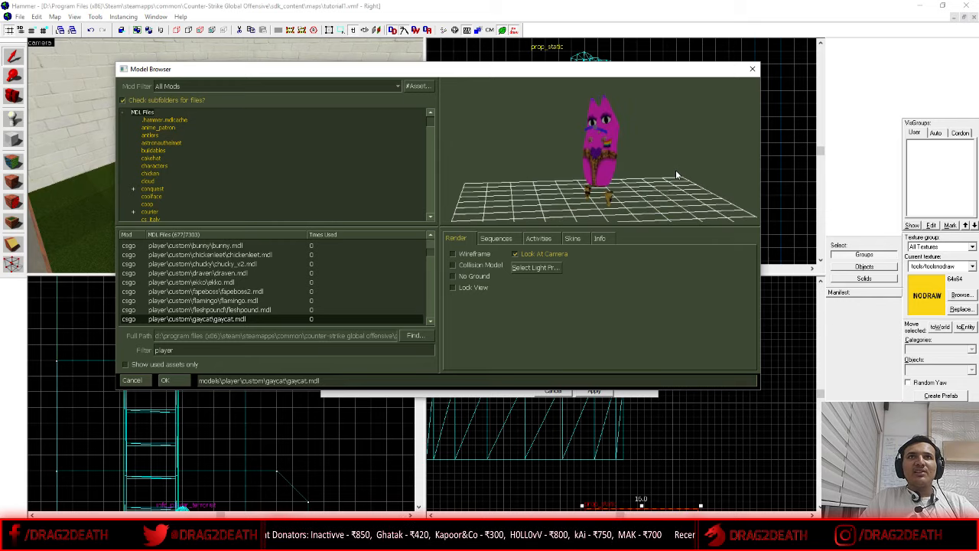
key("Down")
key("Down")
key("Down")
key("Down")
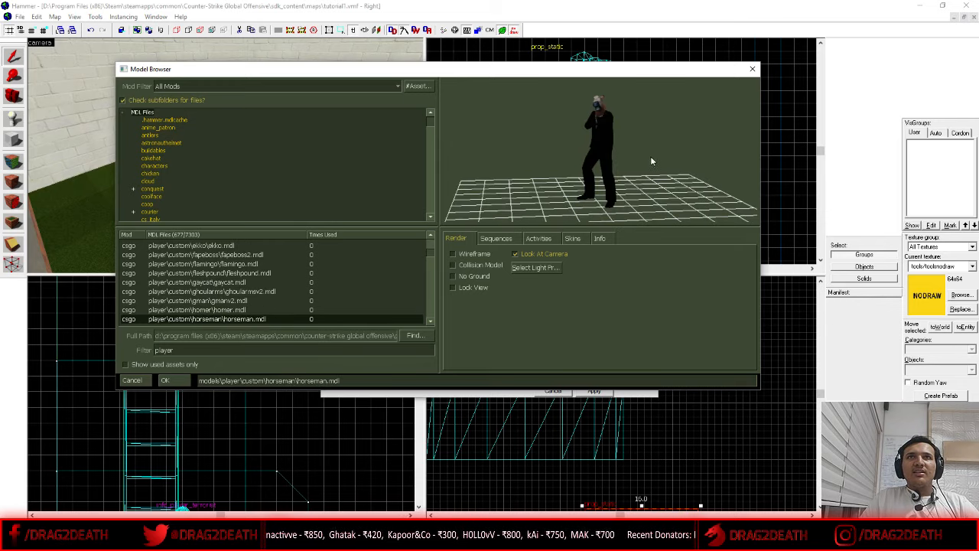
Preview the remaining player\custom models from hunter through monkey and spitter to tmnt
key("Down")
key("Down")
key("Down")
key("Down")
key("Down")
key("Down")
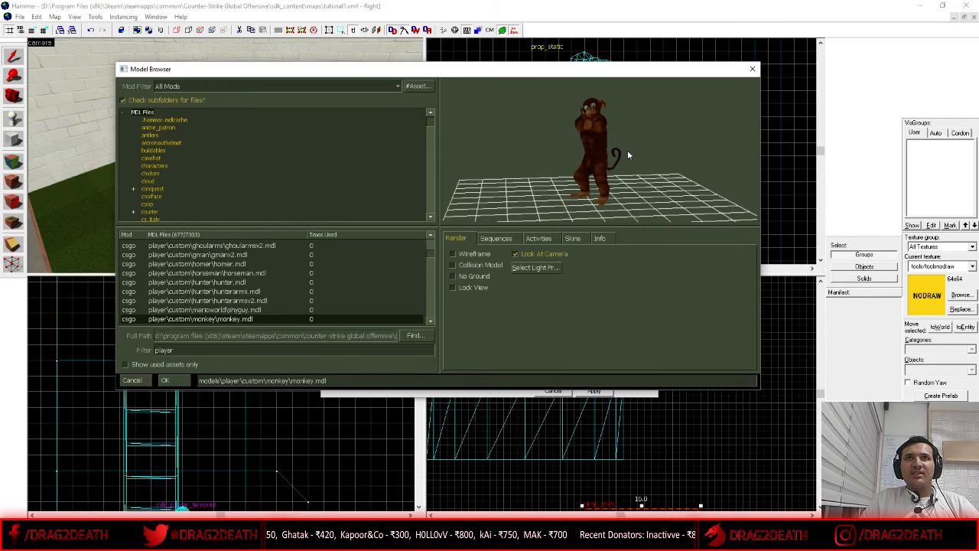
key("Down")
key("Down")
key("Down")
key("Down")
key("Down")
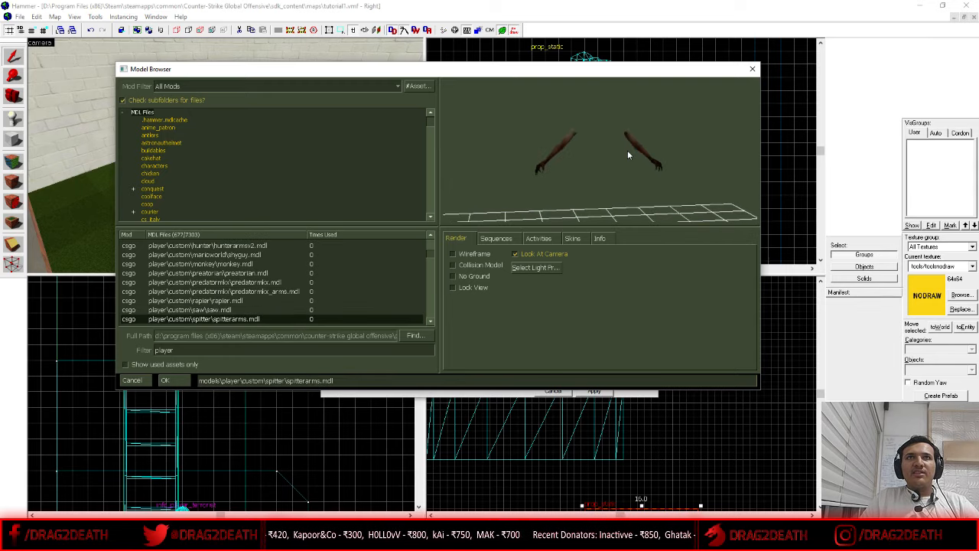
key("Down")
key("Down")
key("Down")
key("Down")
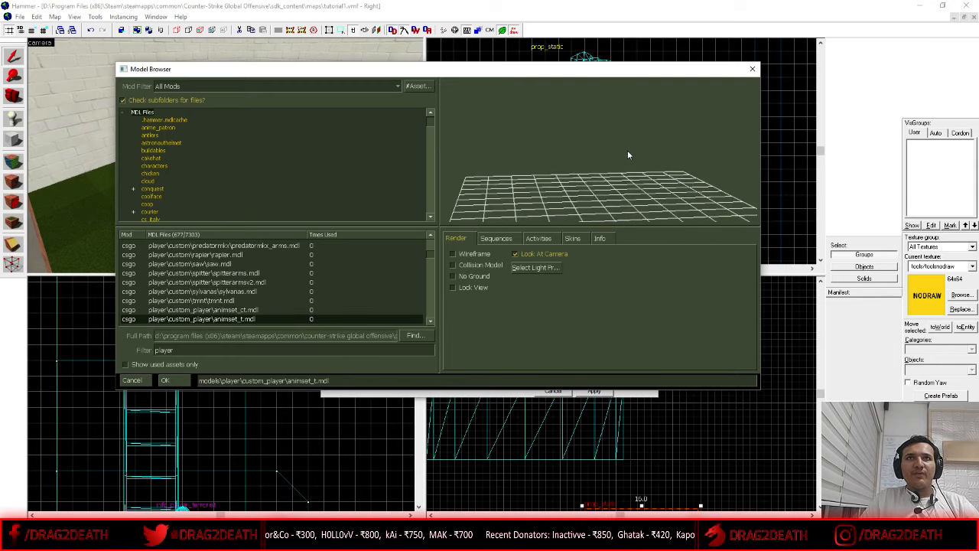
Preview the custom_player models in the caleon1 folder and the d2d naruto models
key("Down")
key("Down")
key("Down")
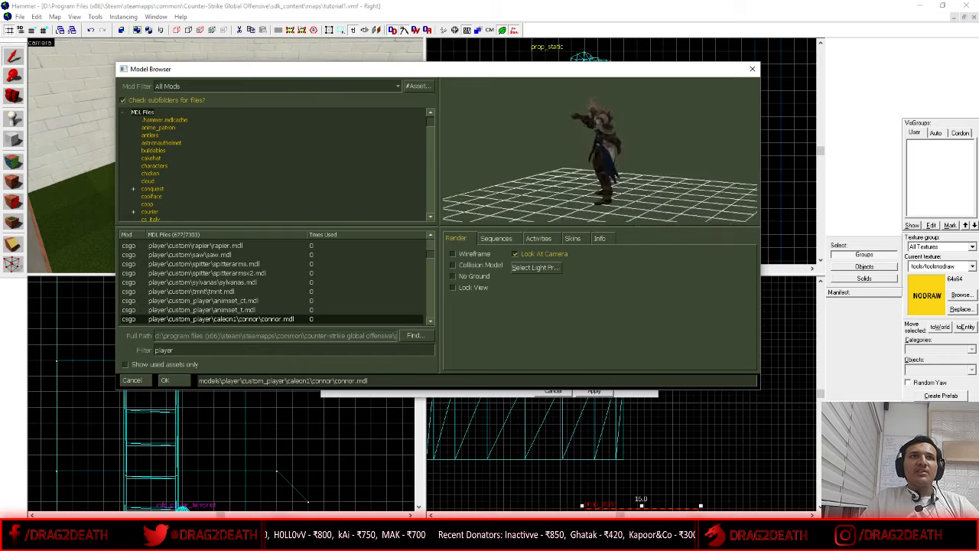
key("Down")
key("Down")
key("Down")
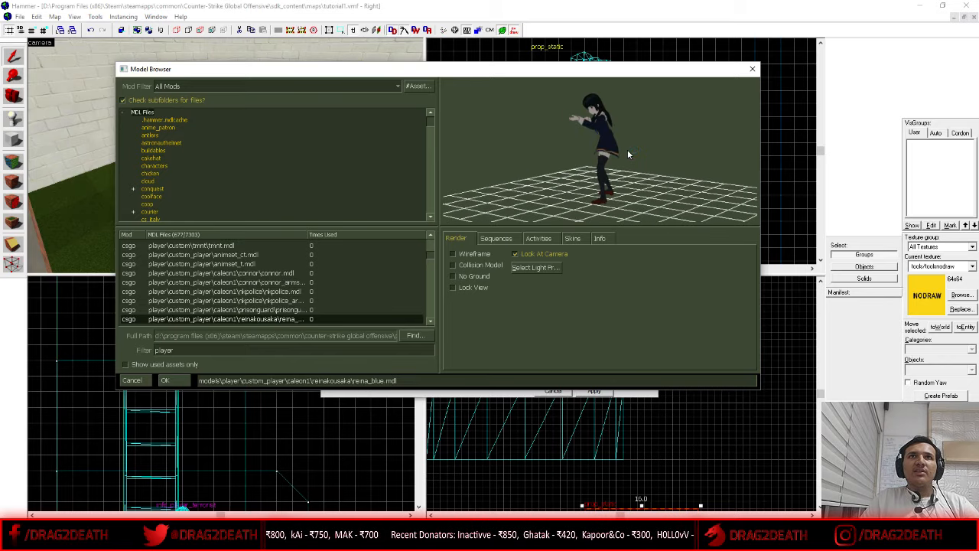
key("Up")
key("Down")
key("Down")
key("Down")
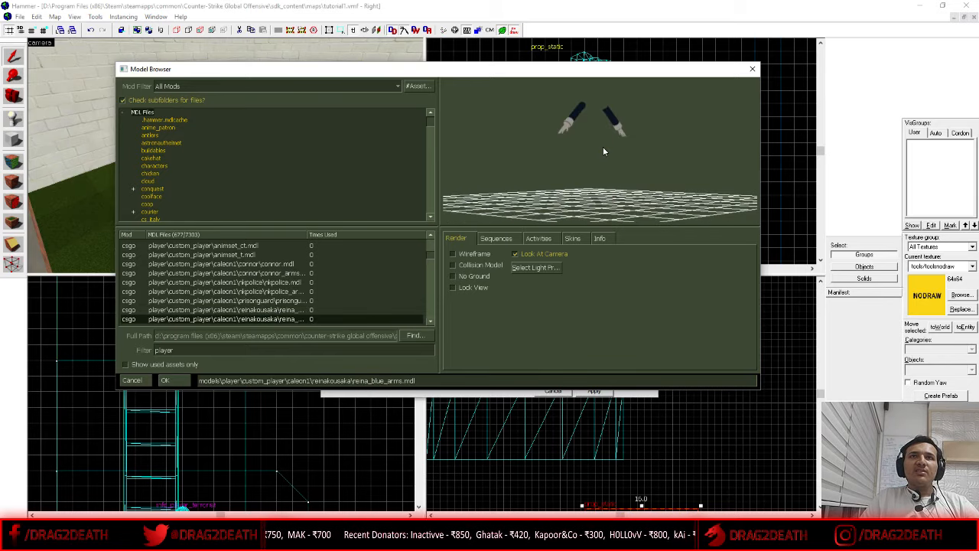
key("Down")
key("Down")
key("Down")
key("Down")
key("Down")
key("Down")
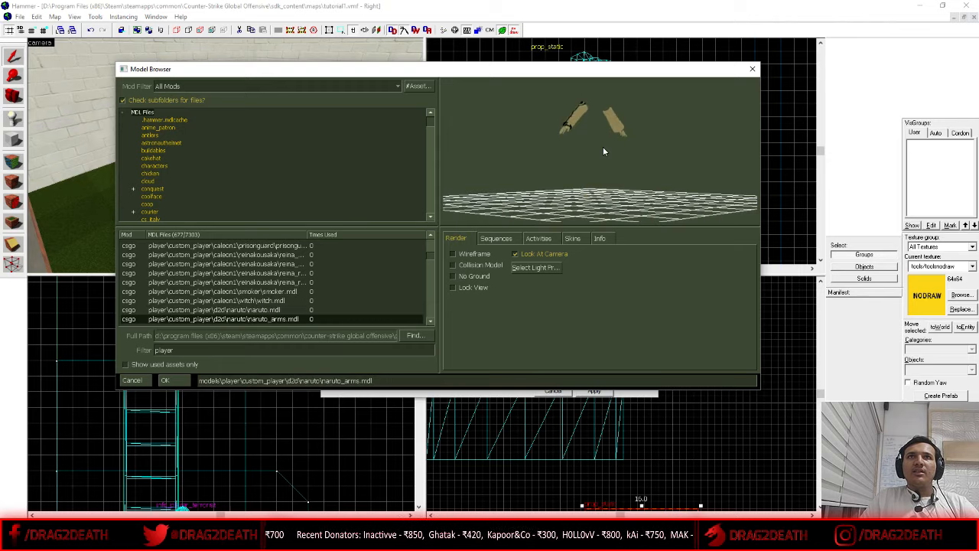
Preview the custom_player models from nightmare_batman through the steamgamers set to killersuit
key("Up")
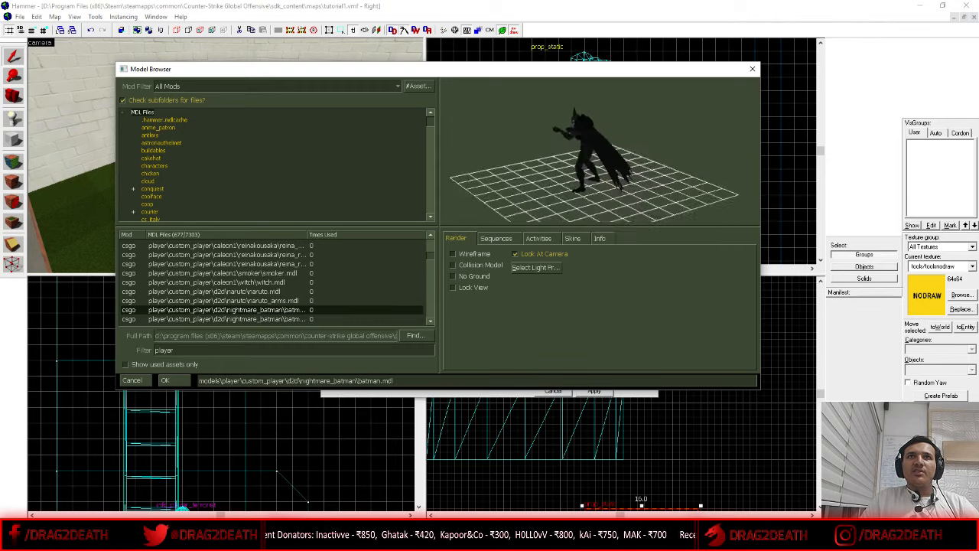
key("Down")
key("Down")
key("Down")
key("Down")
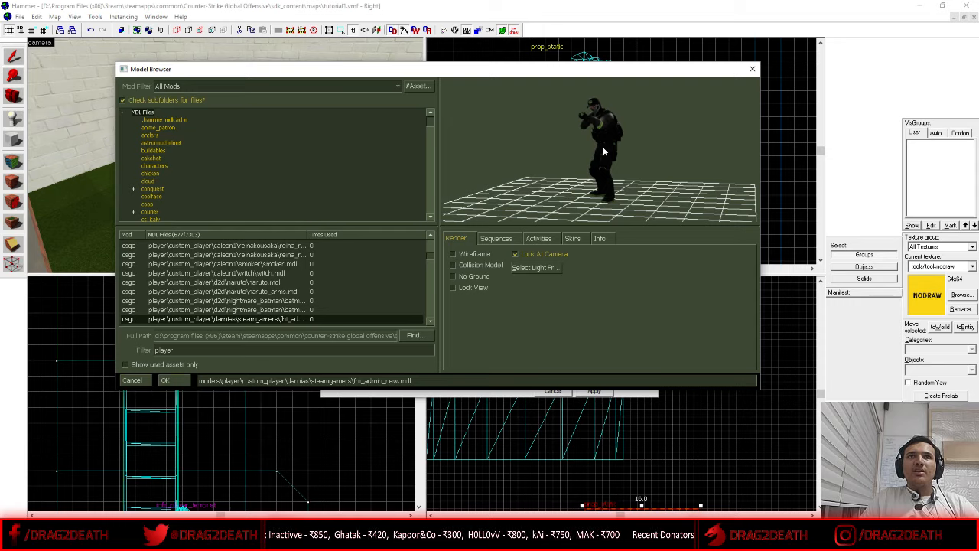
key("Down")
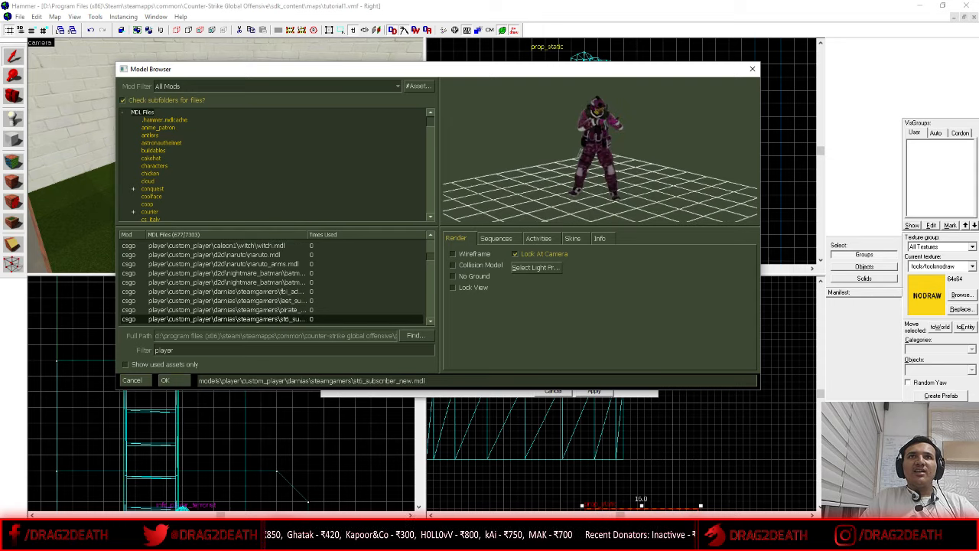
key("Down")
key("Down")
key("Down")
key("Down")
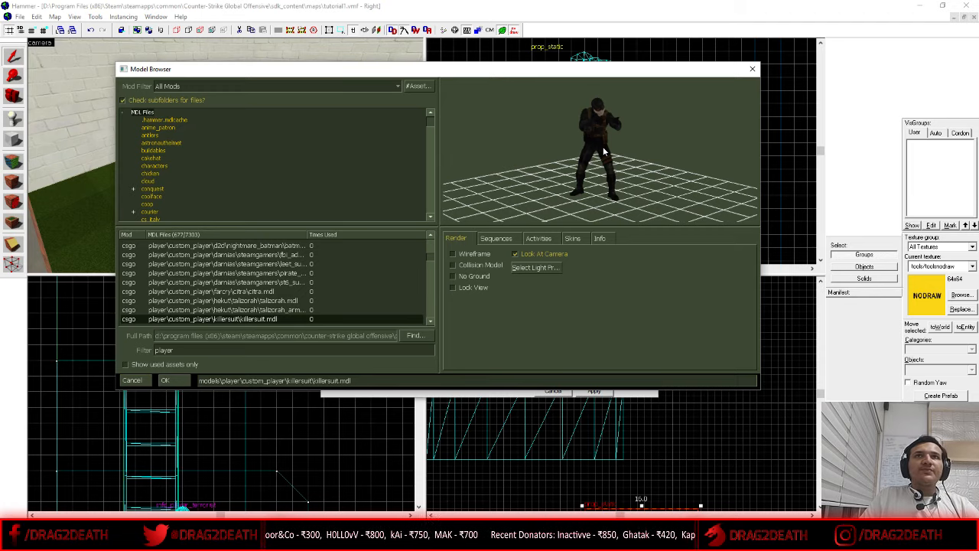
Inspect the kodua tracer model up close from another angle, including its arms model
key("Down")
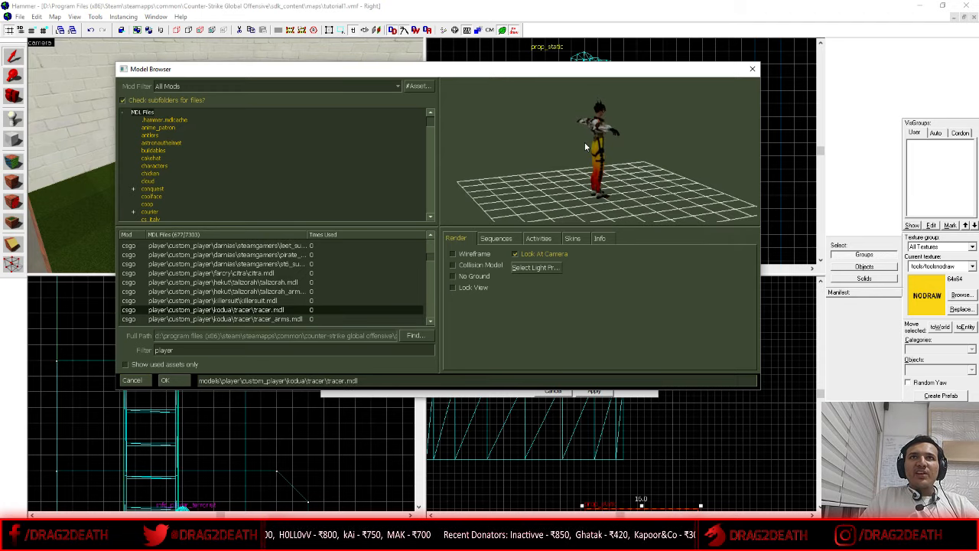
right_click_drag(641, 138, 642, 103)
left_click_drag(642, 137, 673, 152)
key("Down")
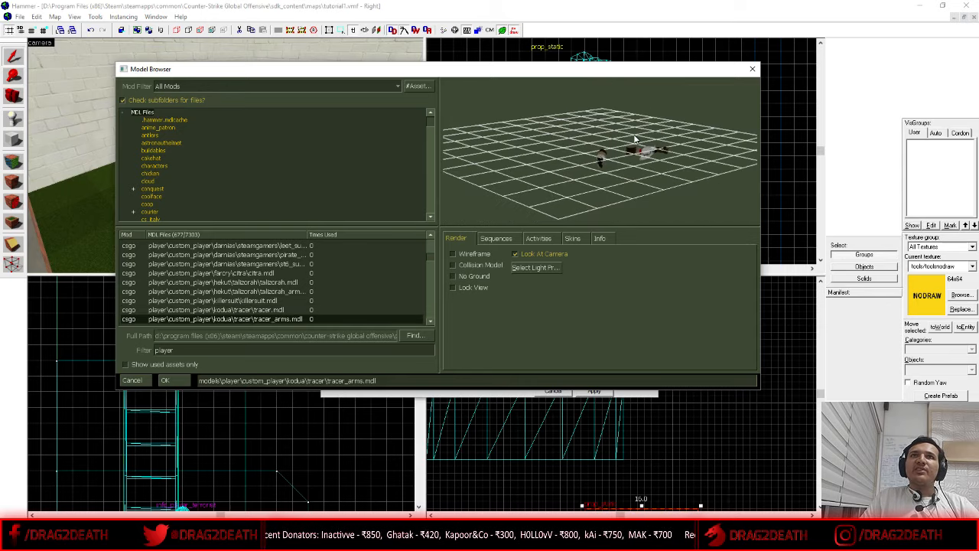
Compare the kuristaja batman and banana_joe models and examine batmanv2.mdl up close
key("Down")
key("Down")
key("Down")
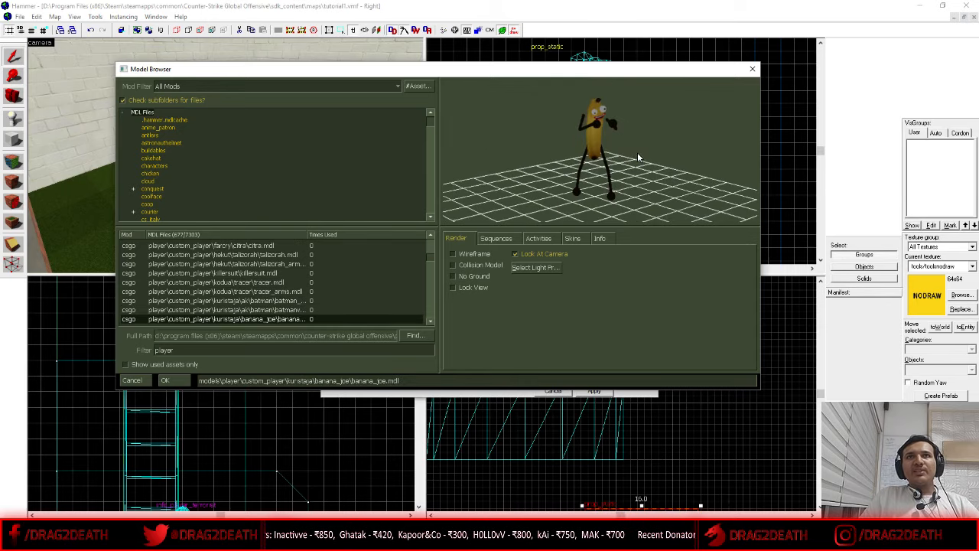
key("Up")
right_click_drag(600, 145, 599, 88)
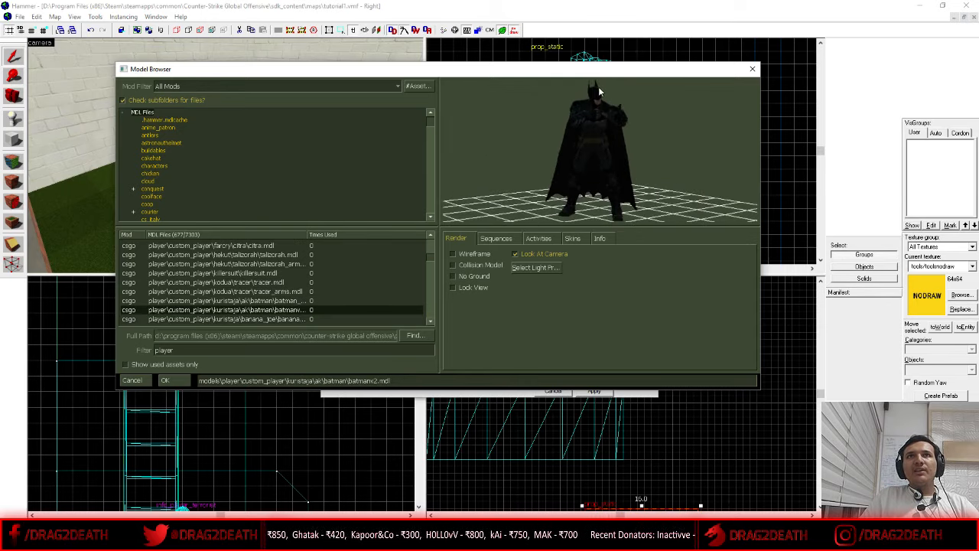
Inspect batmanv2.mdl from another angle, and preview the kuristaja models from banana_joe through cso2 arctic
left_click_drag(545, 160, 600, 150)
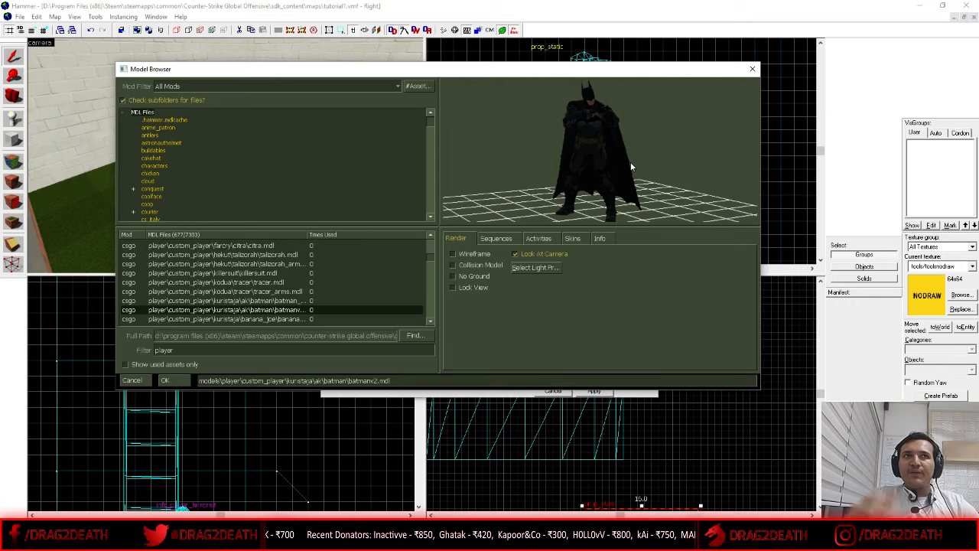
key("Down")
key("Down")
key("Down")
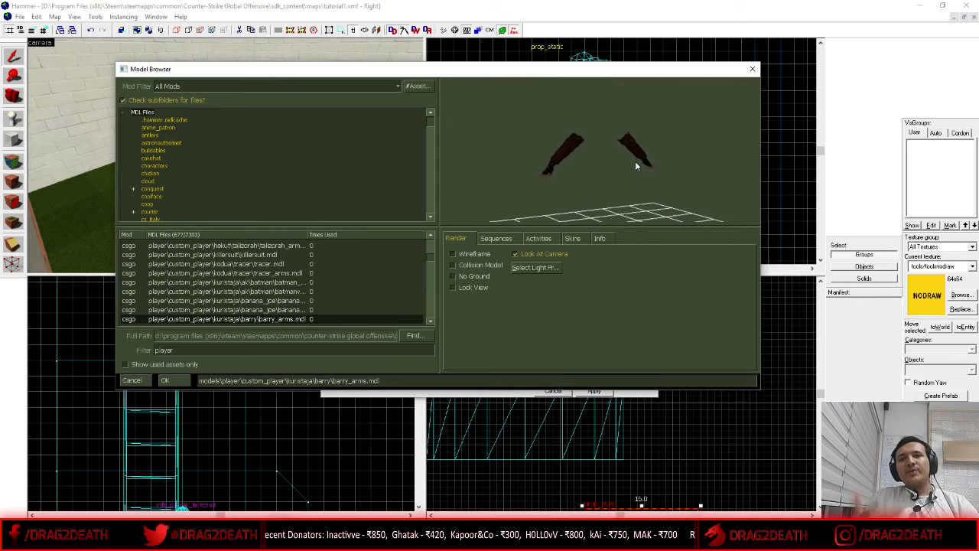
key("Down")
key("Down")
key("Down")
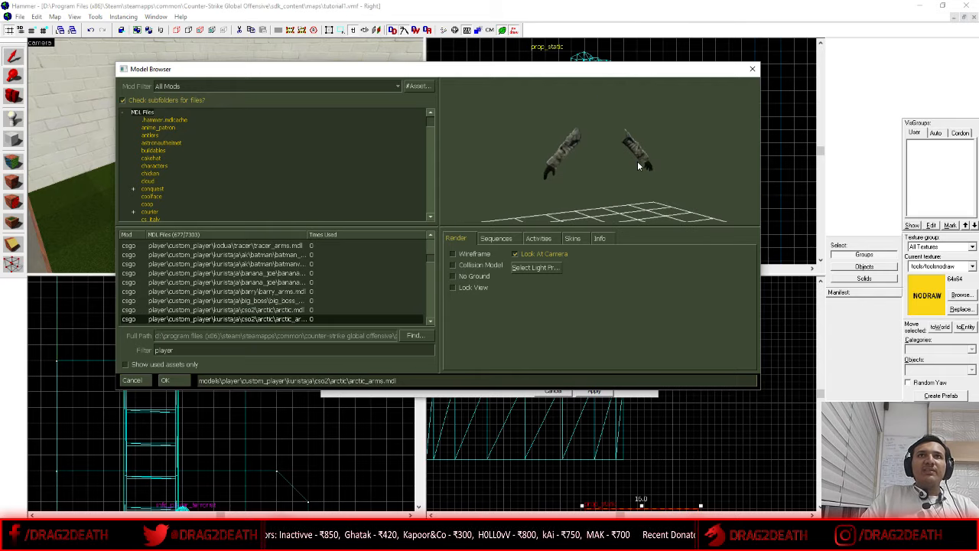
Preview the kuristaja cso2 character models from choi through emma, leet and lisa to mila
key("Down")
key("Down")
key("Up")
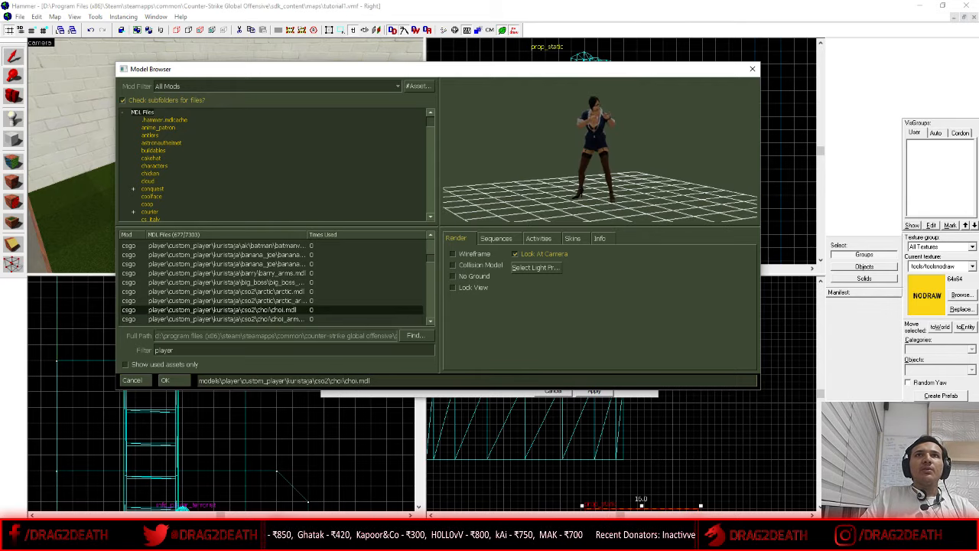
key("Down")
key("Down")
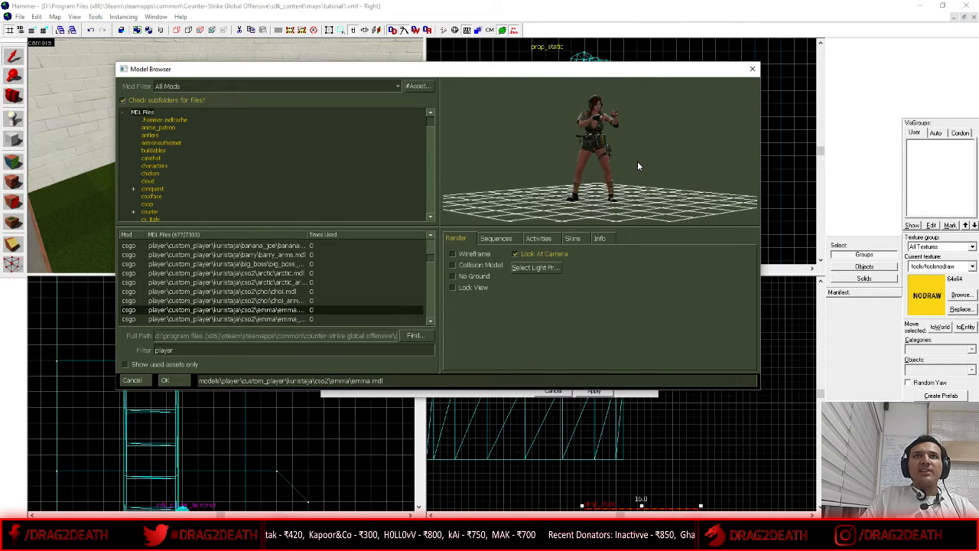
key("Down")
key("Down")
key("Down")
key("Down")
key("Down")
key("Down")
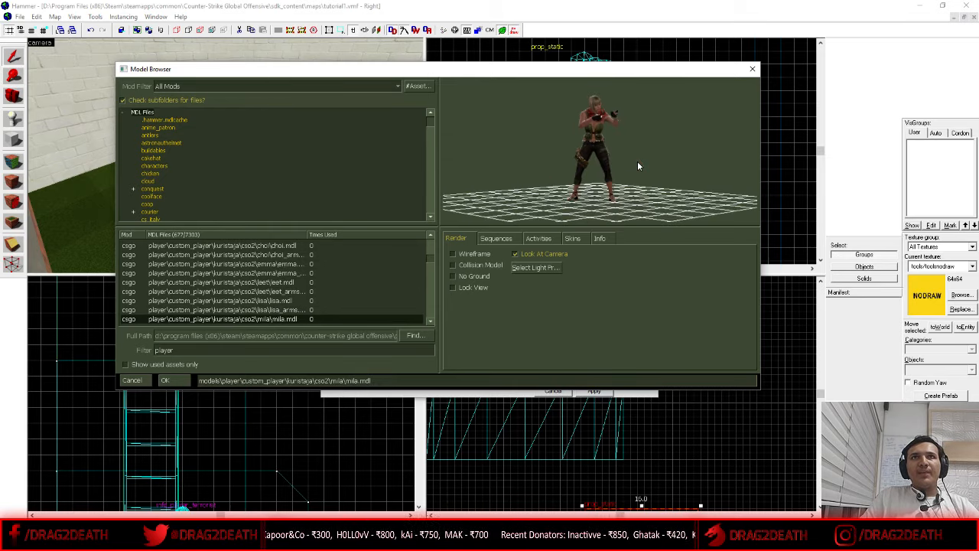
Preview the kuristaja deadpool, duke and fo4 alien models, including their arms models
key("Down")
key("Down")
key("Down")
key("Down")
key("Down")
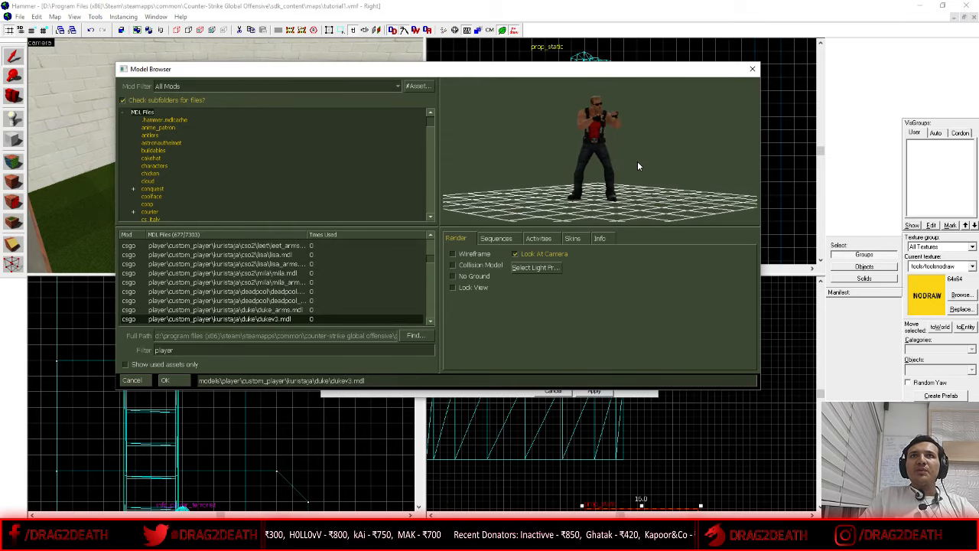
key("Down")
key("Down")
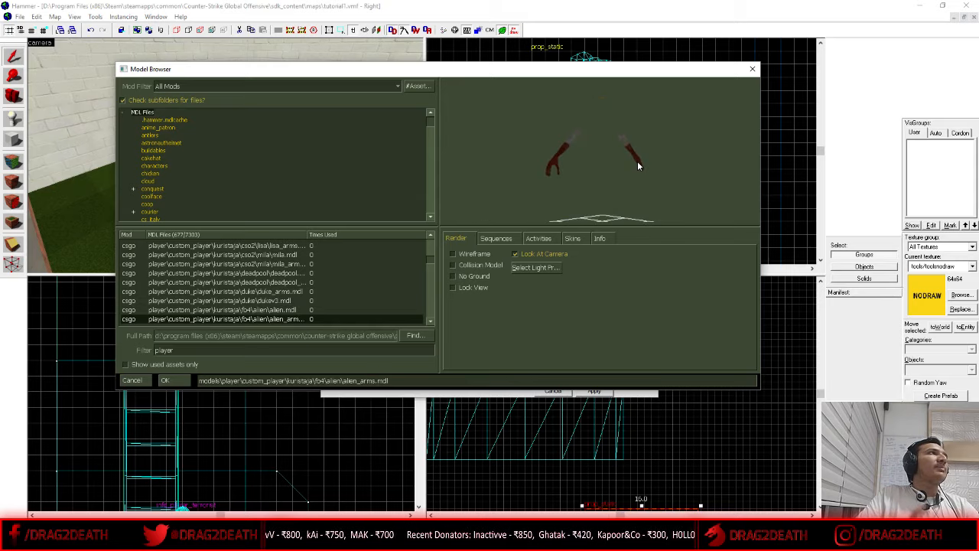
Preview the kuristaja hitler models and the jailbreak guard1 through guard5 models with their arms
key("Down")
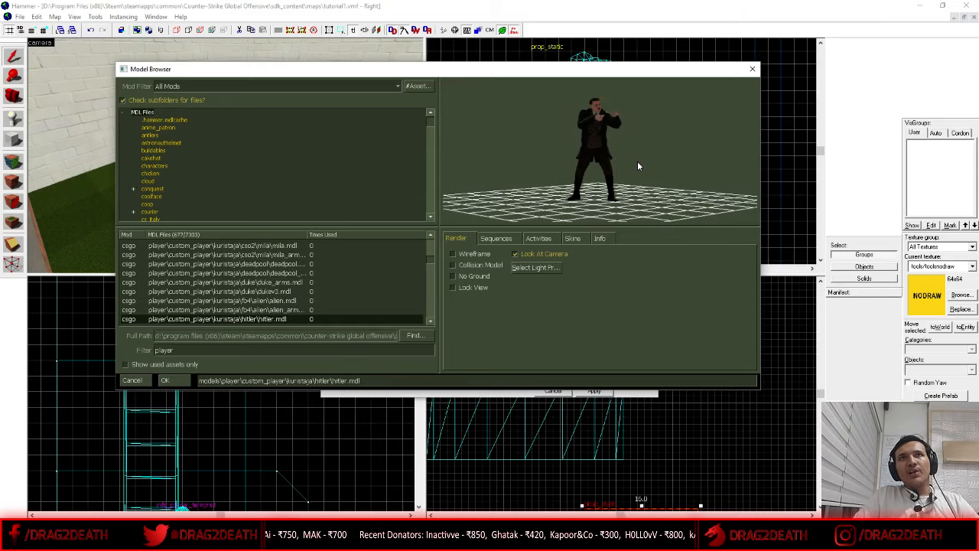
key("Down")
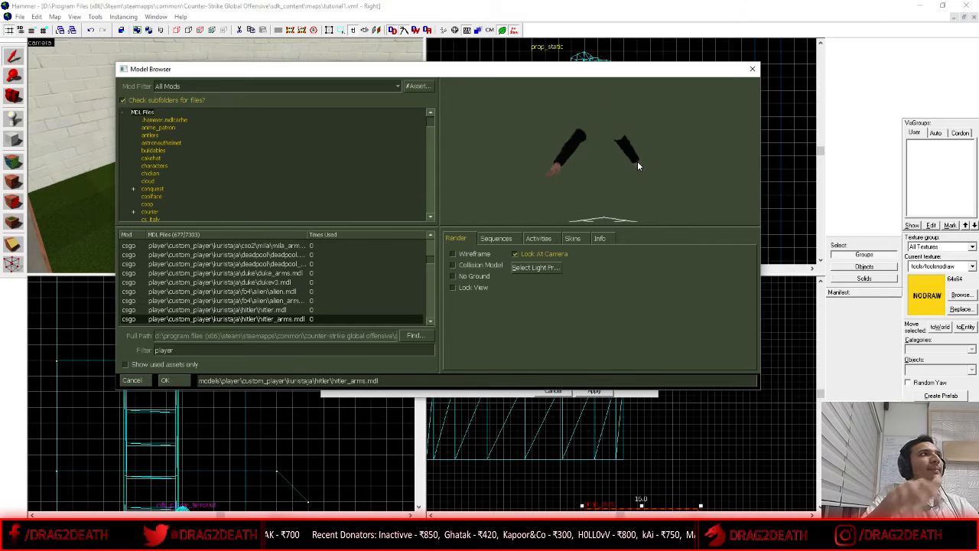
key("Down")
key("Down")
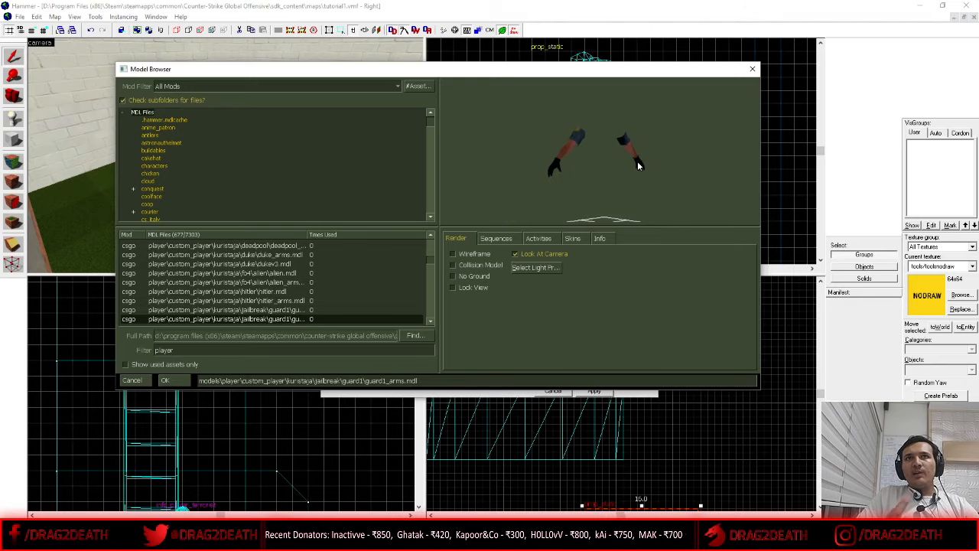
key("Down")
key("Down")
key("Down")
key("Down")
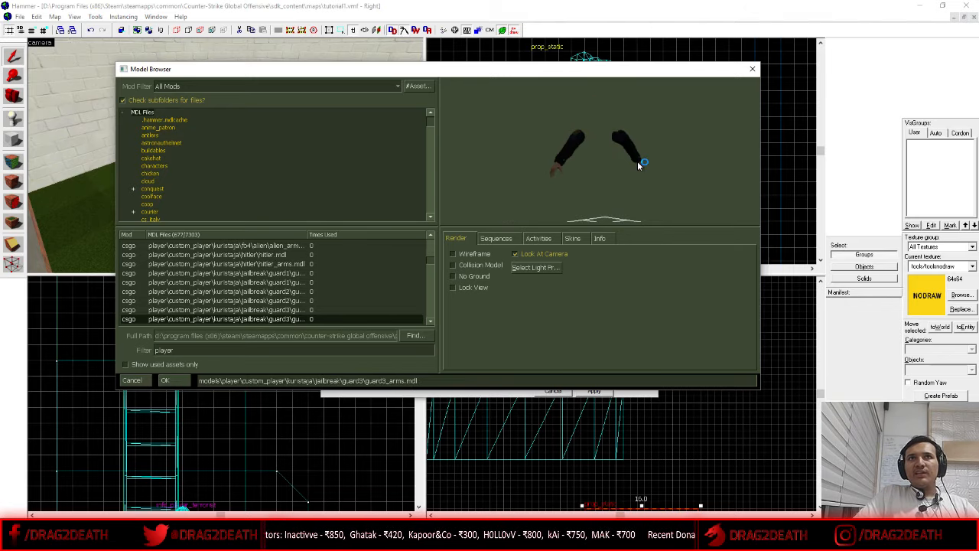
key("Down")
key("Down")
key("Down")
key("Down")
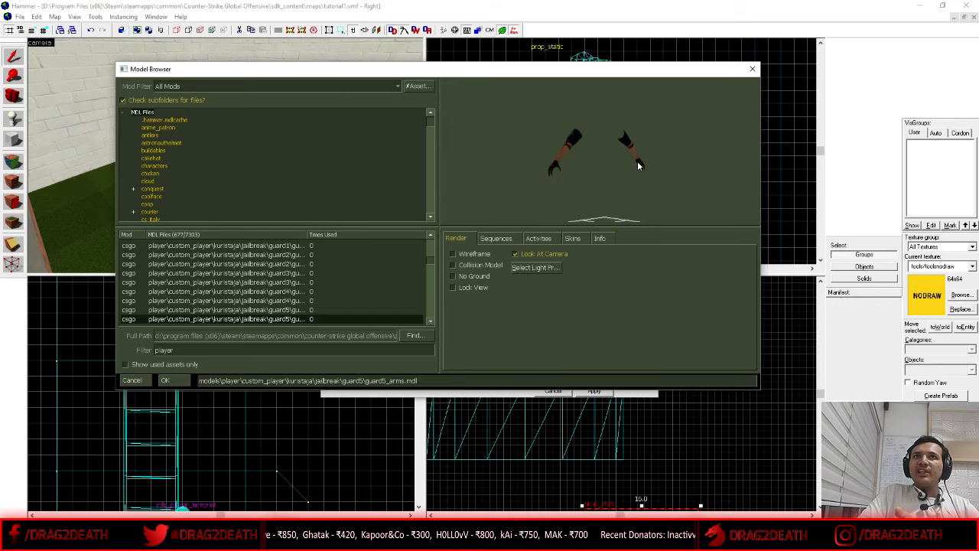
Preview the kuristaja jailbreak prisoner models from prisoner1 through prisoner4, including their arms models
key("Down")
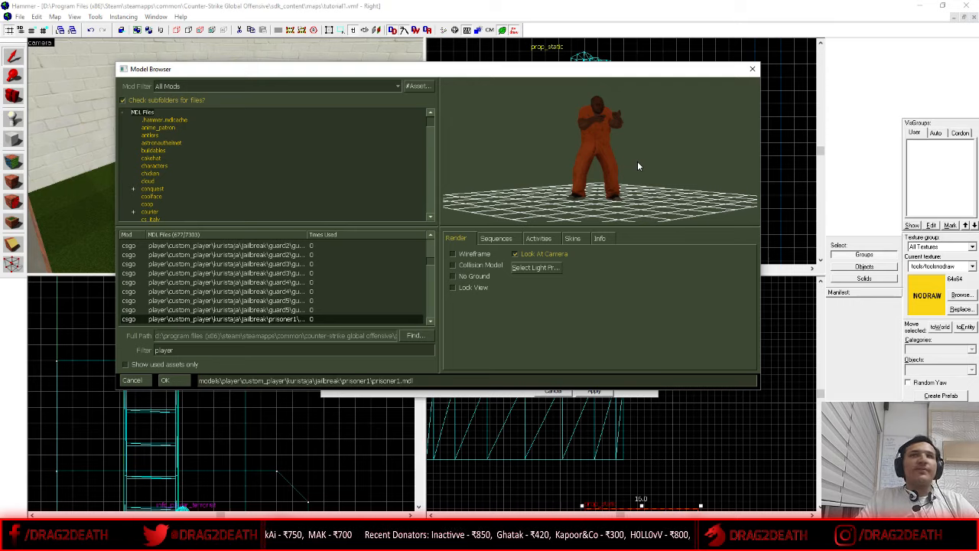
key("Down")
key("Down")
key("Down")
key("Down")
key("Down")
key("Down")
key("Down")
key("Down")
key("Down")
key("Down")
key("Down")
key("Down")
key("Down")
key("Down")
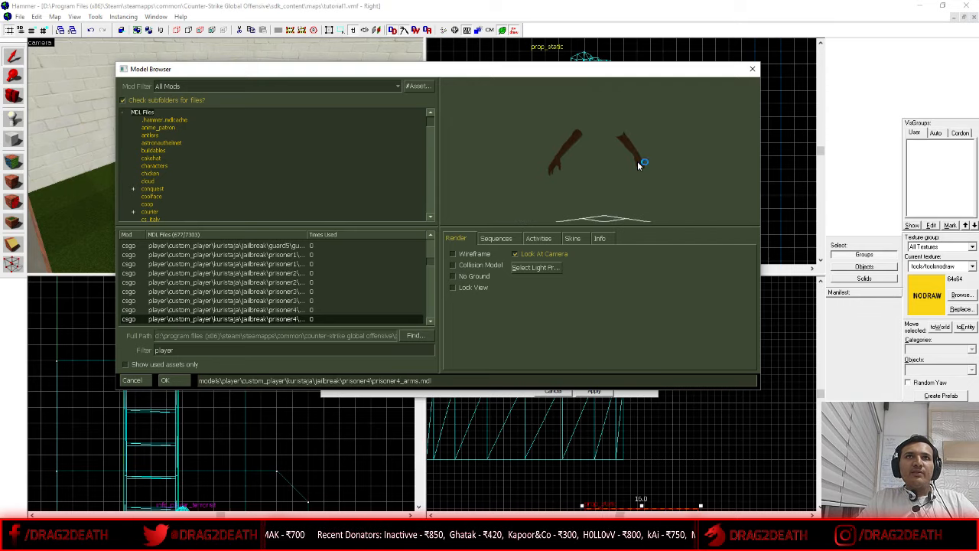
Preview the remaining jailbreak prisoner models, the l4d2 and mgsv characters, and the mkx jason arms
key("Down")
key("Down")
key("Down")
key("Down")
key("Down")
key("Down")
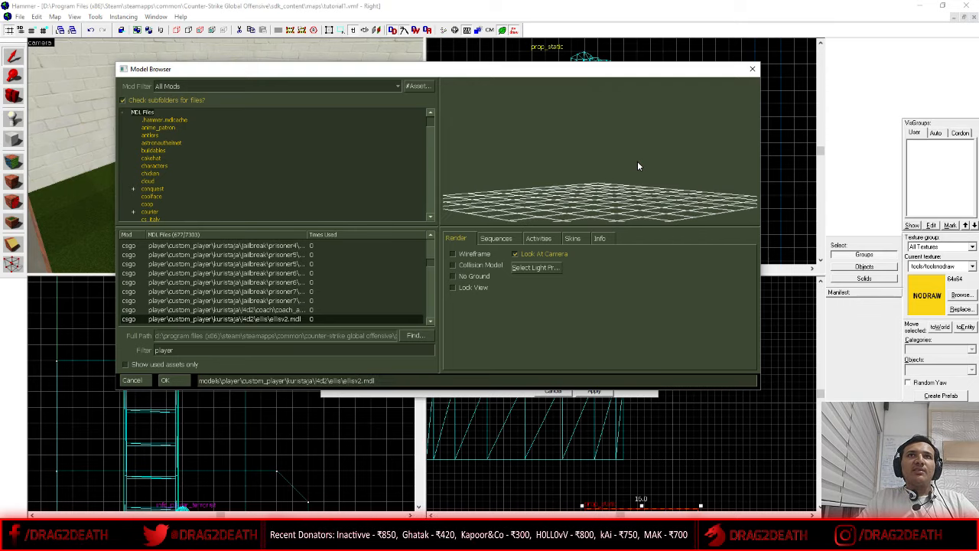
key("Down")
key("Down")
key("Down")
key("Down")
key("Down")
key("Down")
key("Down")
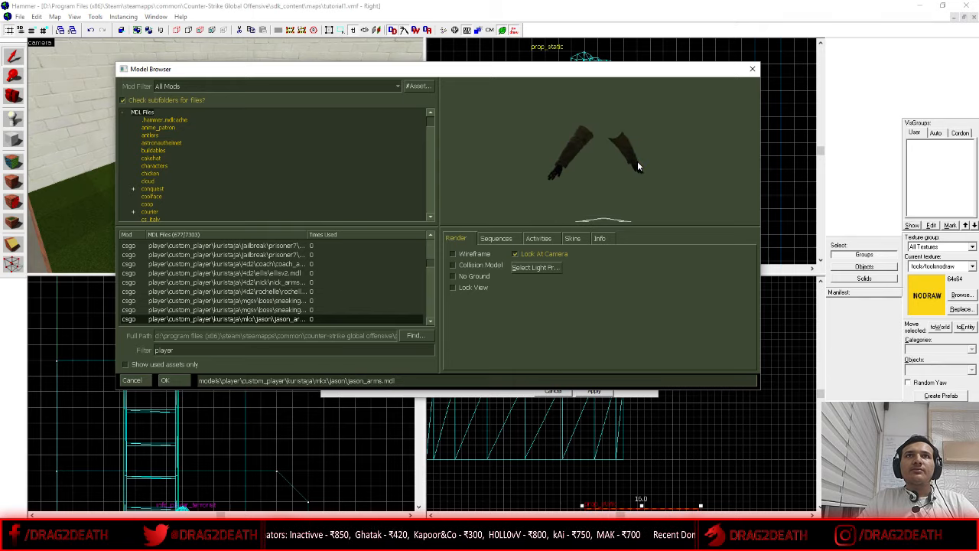
Preview the kuristaja nanosuit, octodad and re6 ada models up to the re6 chris arms
key("Down")
key("Down")
key("Down")
key("Down")
key("Down")
key("Down")
key("Down")
key("Down")
key("Down")
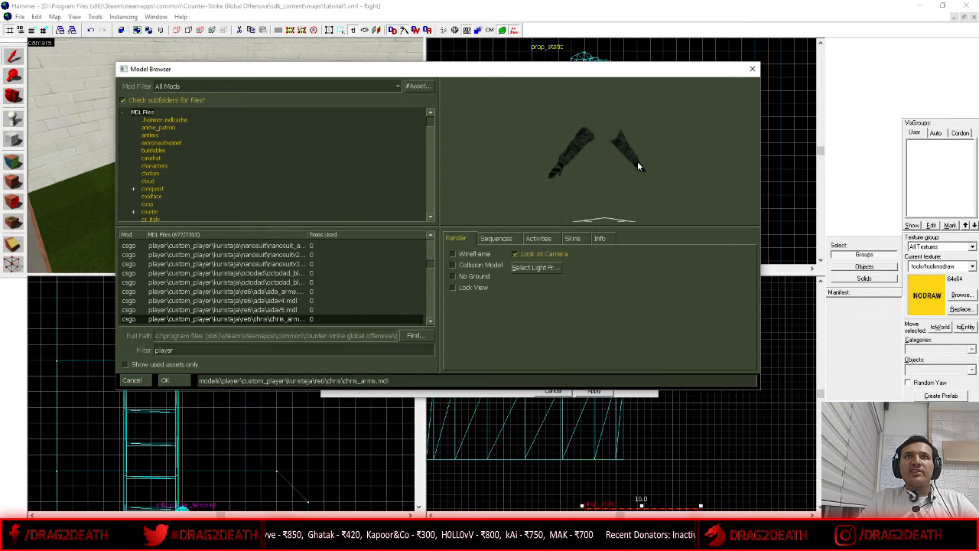
Preview the kuristaja models from re6 helena through shepard, slickman and trager to the walker arms
key("Down")
key("Down")
key("Down")
key("Down")
key("Down")
key("Down")
key("Down")
key("Down")
key("Down")
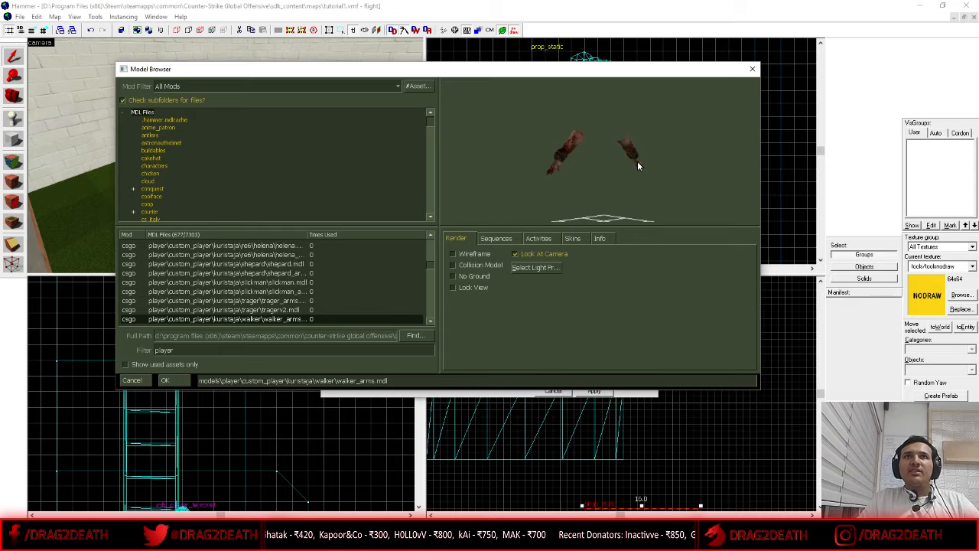
Preview the models from walkerv2 through the plr_godmode set and legacy chucky to ctm_fbi_varianta
key("Down")
key("Down")
key("Down")
key("Down")
key("Down")
key("Down")
key("Down")
key("Down")
key("Down")
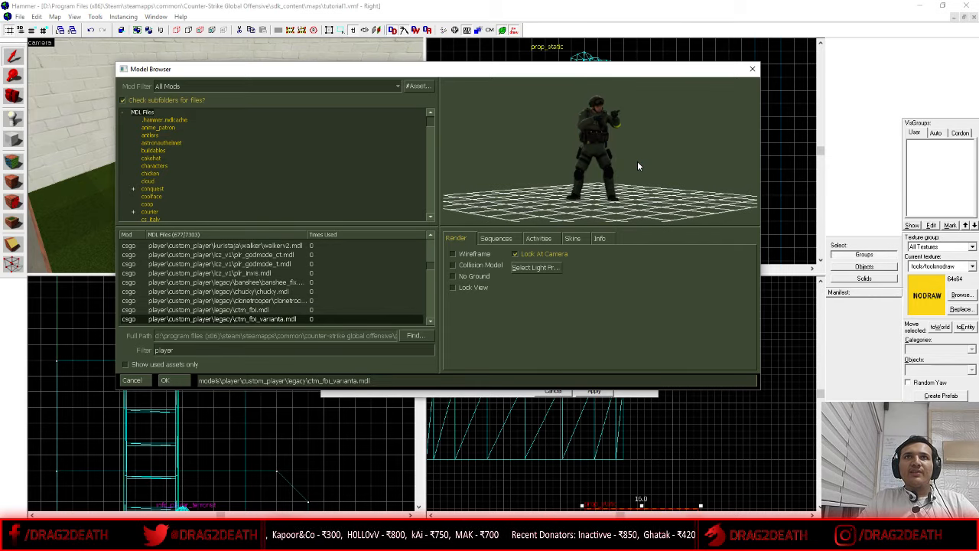
Preview the legacy counter-terrorist models, including the gsg9, idf and swat variants, up to gflclan gorefast
key("Down")
key("Down")
key("Down")
key("Down")
key("Down")
key("Down")
key("Down")
key("Down")
key("Down")
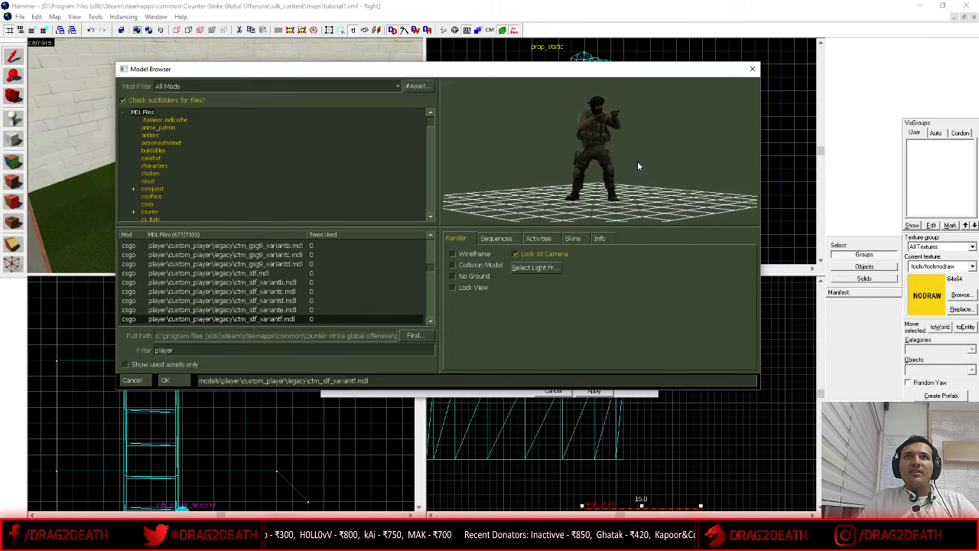
key("Down")
key("Down")
key("Down")
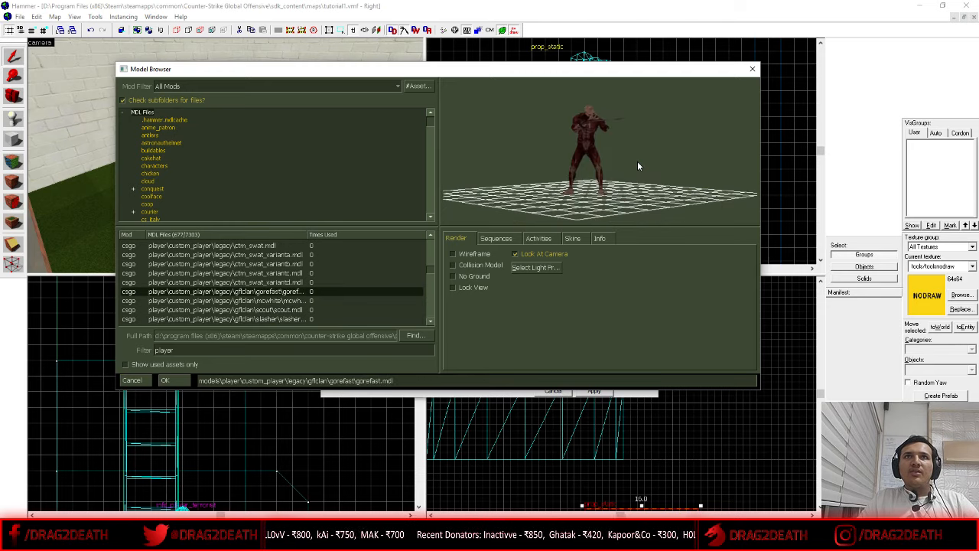
Preview the legacy models from the gflclan set through heller, marine and ntsssss to the saitama arms
key("Down")
key("Down")
key("Down")
key("Down")
key("Down")
key("Down")
key("Down")
key("Down")
key("Down")
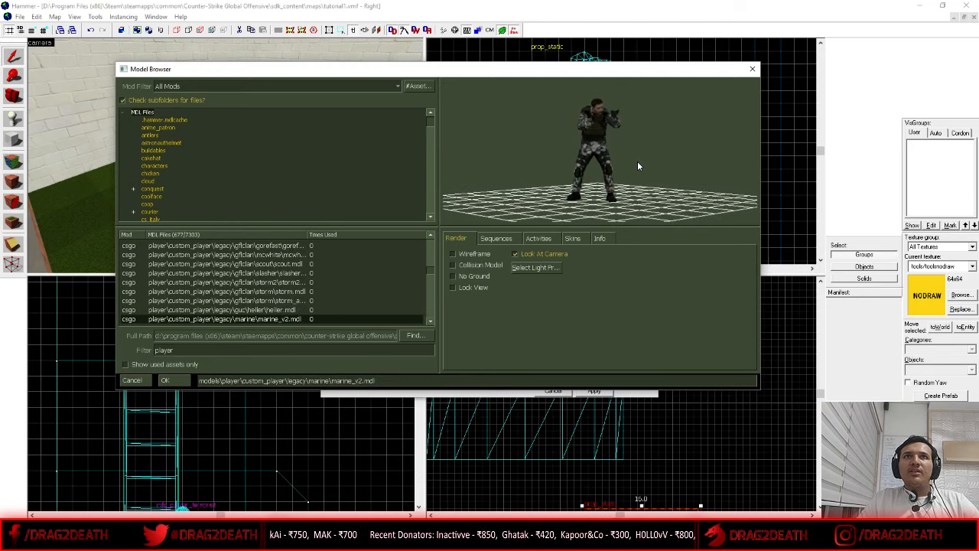
key("Down")
key("Down")
key("Down")
key("Down")
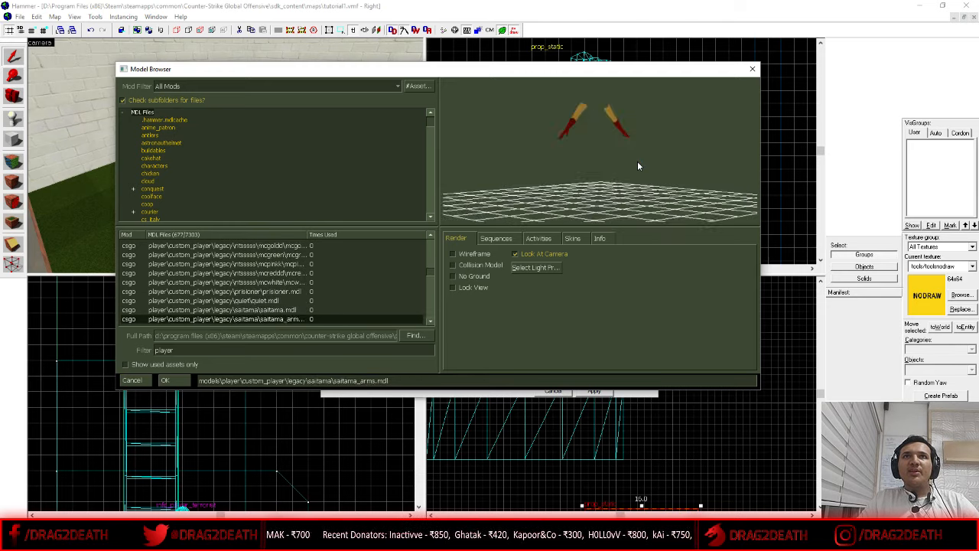
Go back to examine legacy quiet.mdl from another angle, and preview the models from saitama through santa
key("Up")
key("Up")
key("Up")
key("Down")
key("Down")
key("Down")
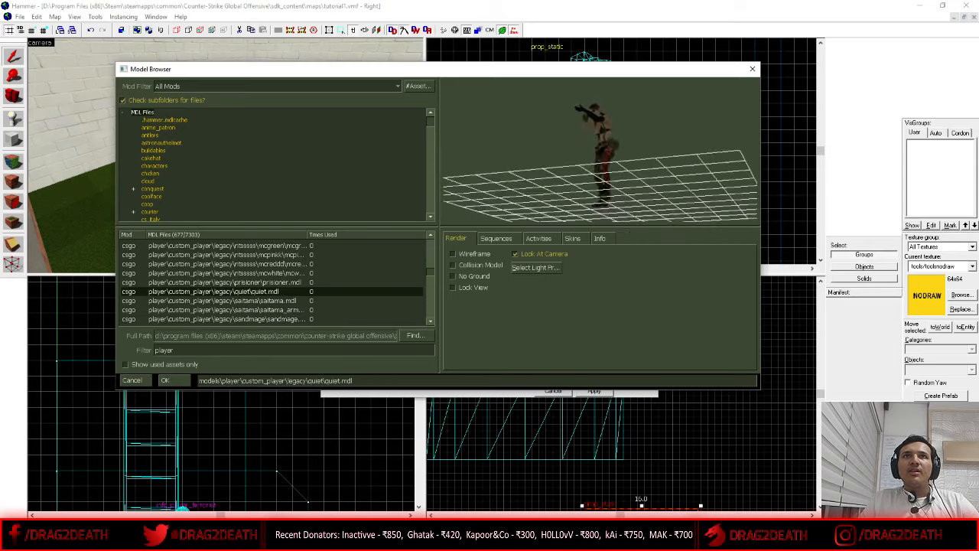
key("Down")
key("Down")
key("Down")
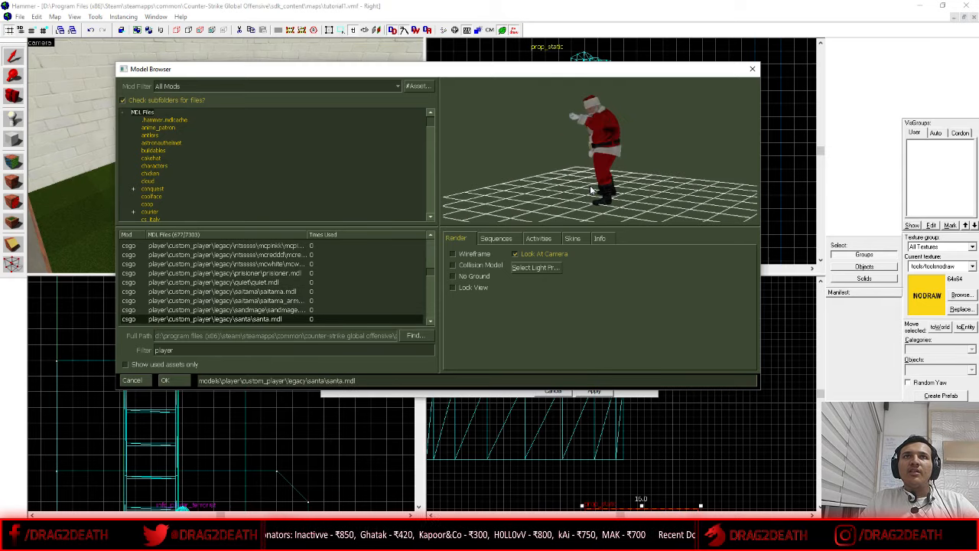
Preview the legacy security, survivor and tm_anarchist models up to tm_balkan_varianta
key("Down")
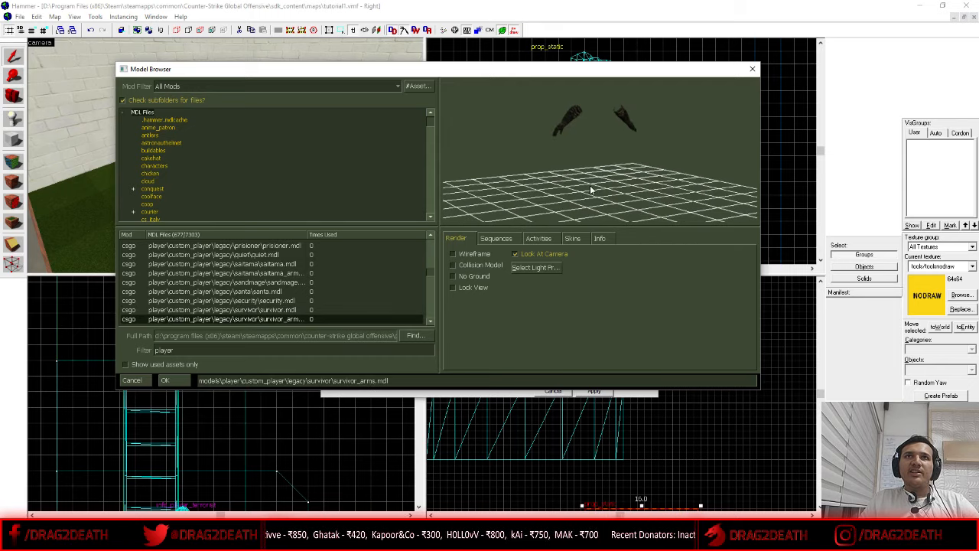
key("Down")
key("Down")
key("Down")
key("Down")
key("Down")
key("Down")
key("Down")
key("Down")
key("Down")
key("Down")
key("Down")
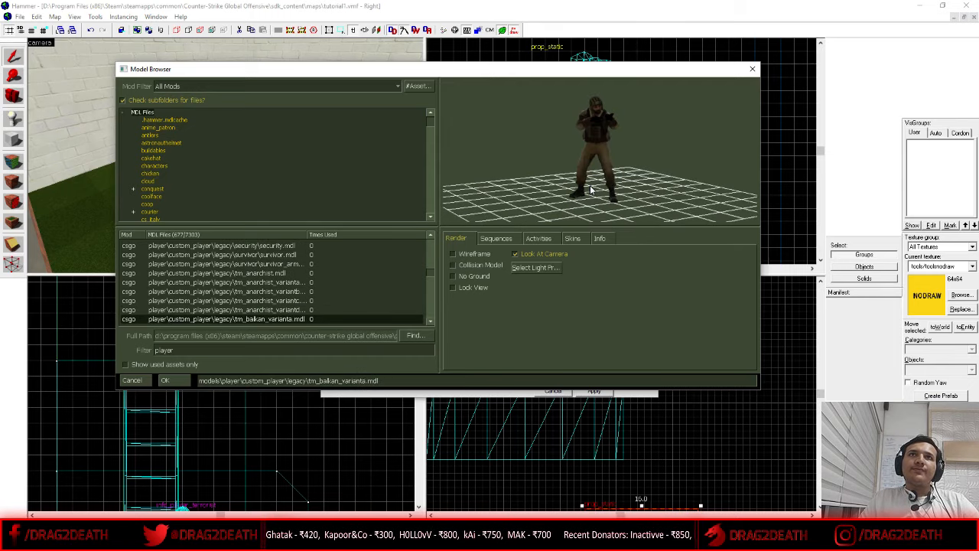
Preview the remaining tm_balkan variants, tm_heavy_riot, the tm_leet variants, and tm_phoenix models up to tm_phoenix_varianta
key("Down")
key("Down")
key("Down")
key("Down")
key("Down")
key("Down")
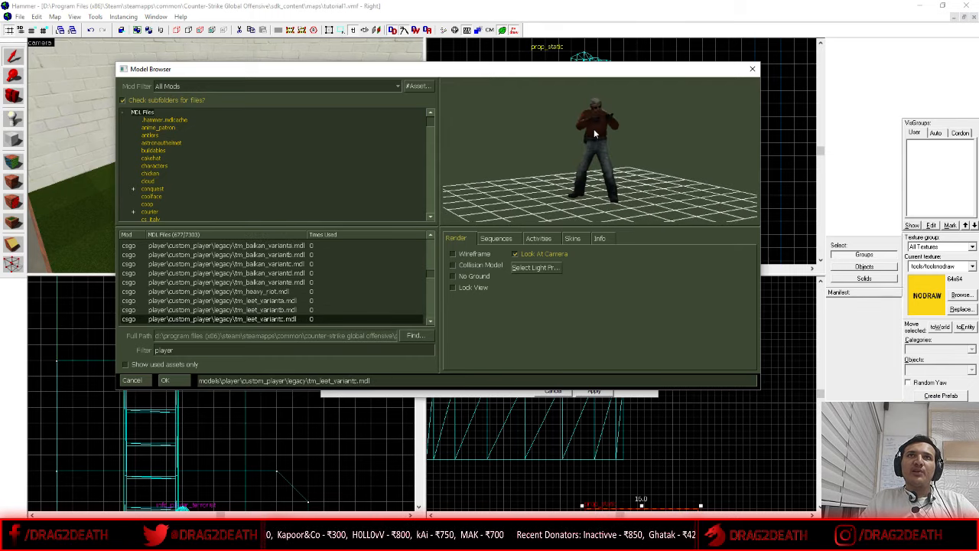
key("Up")
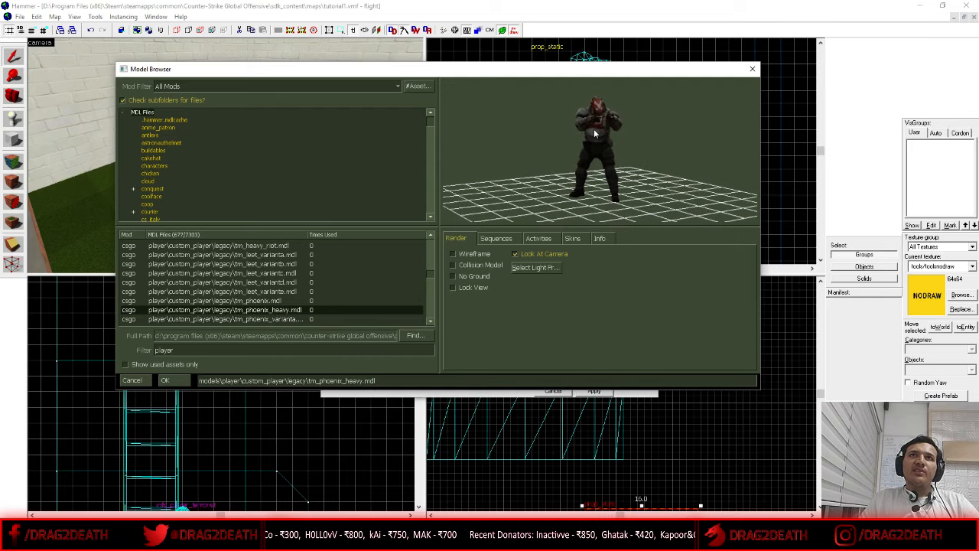
key("Down")
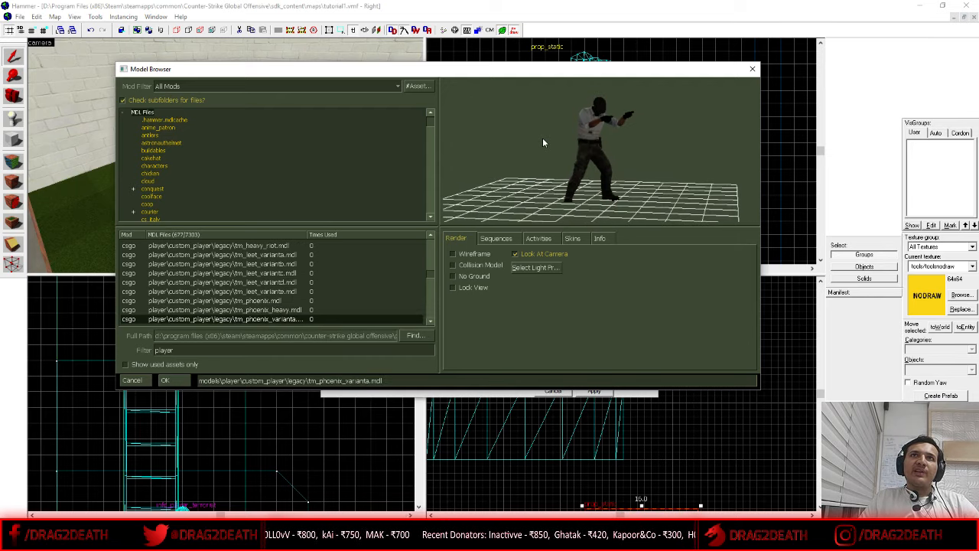
Preview the remaining tm_phoenix variants and the tm_pirate models up to tm_pirate_varianta
key("Down")
key("Down")
key("Down")
key("Down")
key("Down")
key("Down")
key("Down")
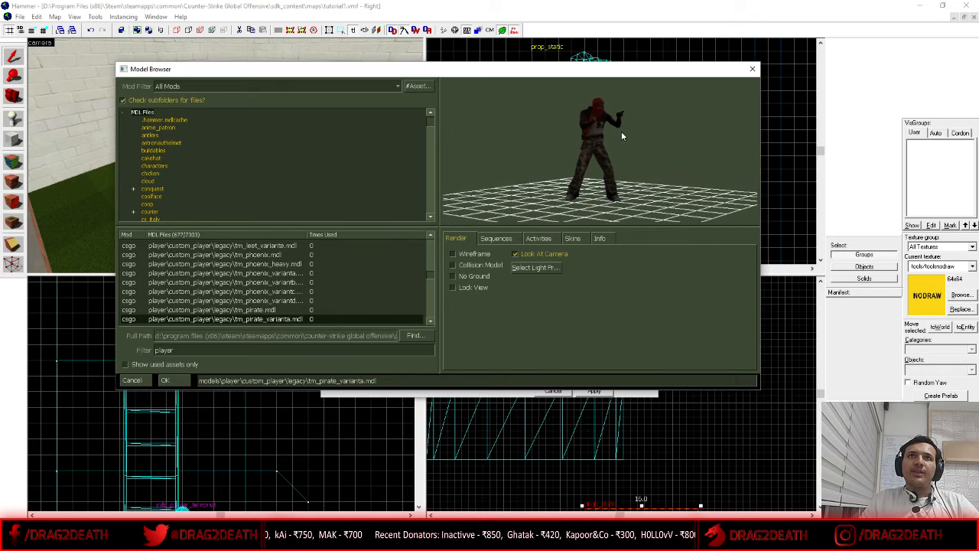
Preview the remaining legacy tm_pirate variants and the tm_professional models up to tm_separatist.mdl
key("Down")
key("Down")
key("Down")
key("Down")
key("Down")
key("Down")
key("Down")
key("Down")
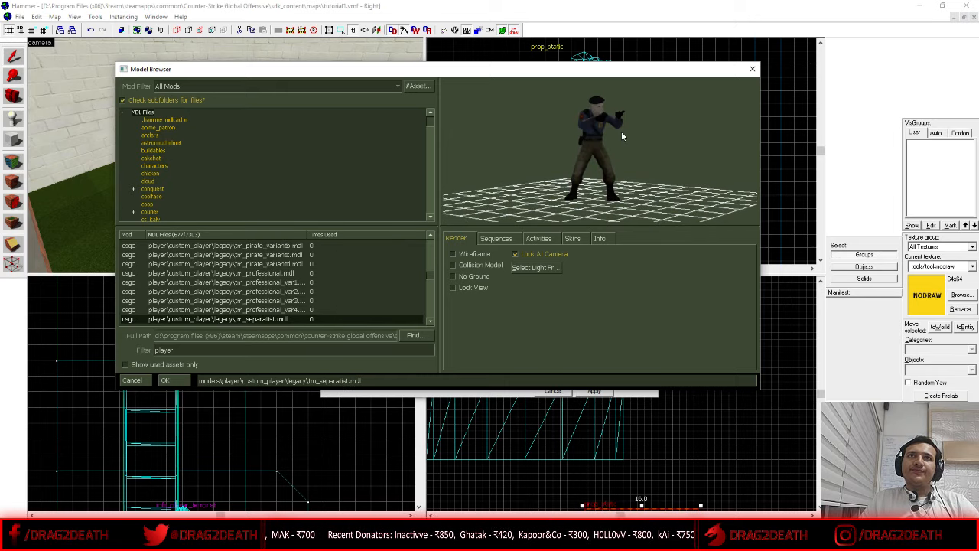
Preview the tm_separatist variants and the xeno models up to xeno_soldier.mdl
key("Down")
key("Down")
key("Down")
key("Down")
key("Down")
key("Down")
key("Down")
key("Down")
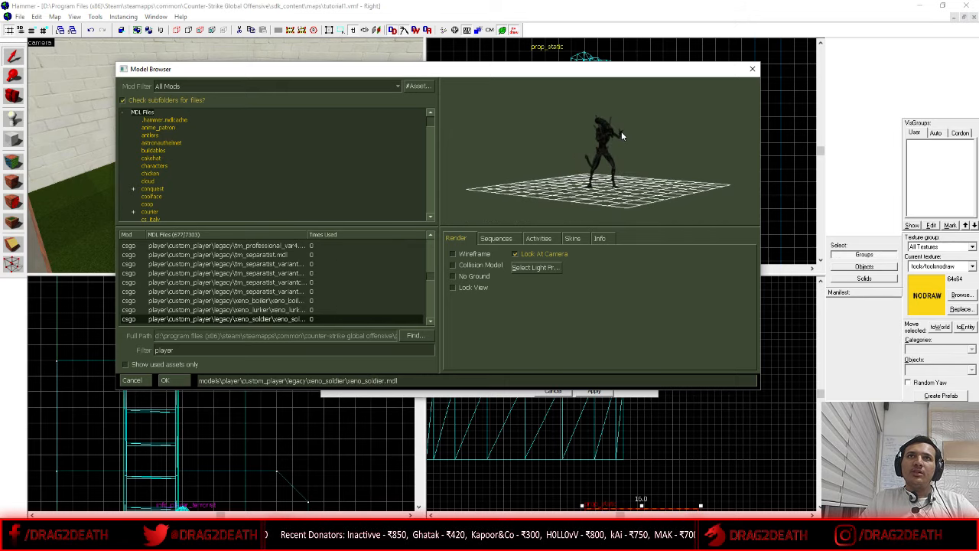
Preview the custom_player marvel deadpool, mgs quiet and natalya evangelion models up to shinji-plug.mdl
key("Down")
key("Down")
key("Down")
key("Down")
key("Down")
key("Down")
key("Down")
key("Down")
key("Down")
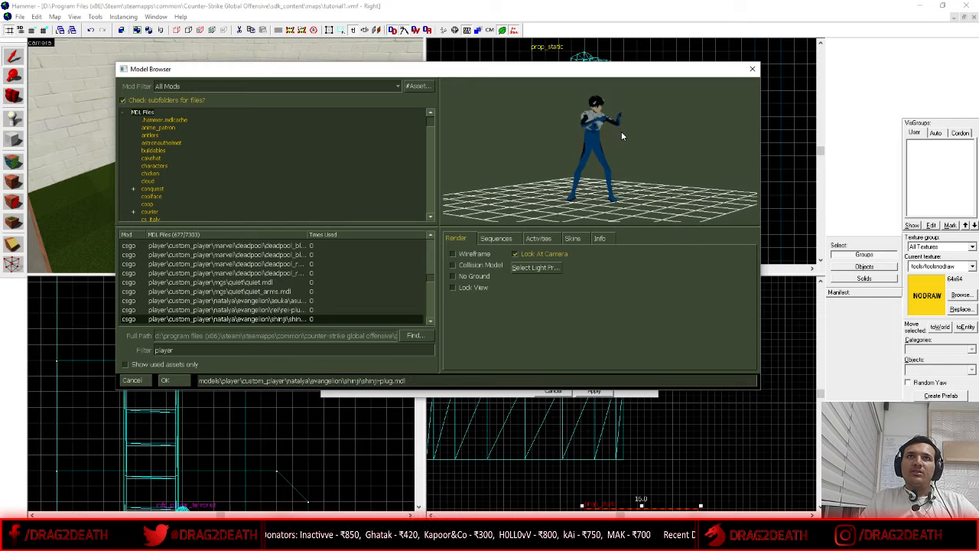
Preview the custom_player models from bunny-girl.mdl through the pokemon trainer, ezio and hunk to scaffold_t.mdl
key("Down")
key("Down")
key("Down")
key("Down")
key("Down")
key("Down")
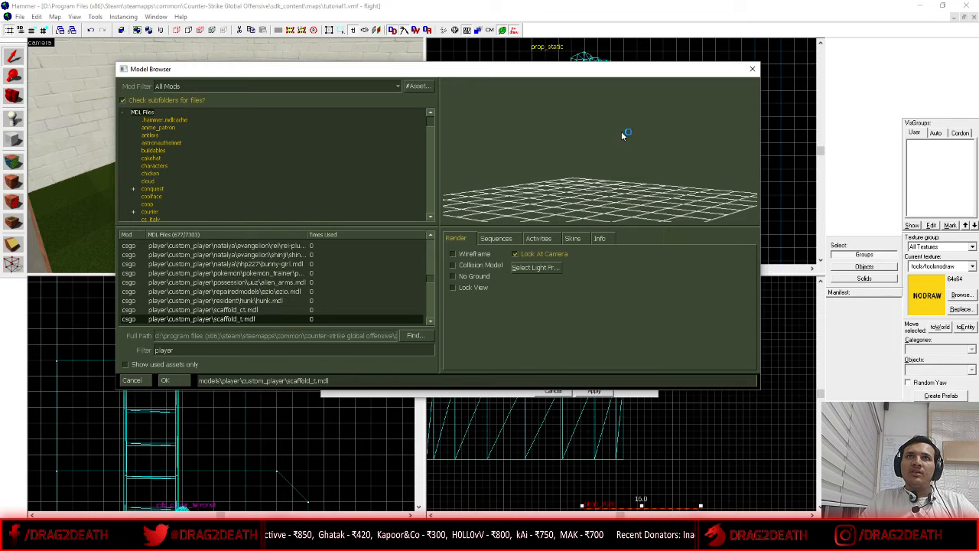
Preview the starcraft nova models and the next custom_player characters up to rocket_raccoon_yellow.mdl
key("Down")
key("Down")
key("Down")
key("Down")
key("Down")
key("Down")
key("Down")
key("Down")
key("Down")
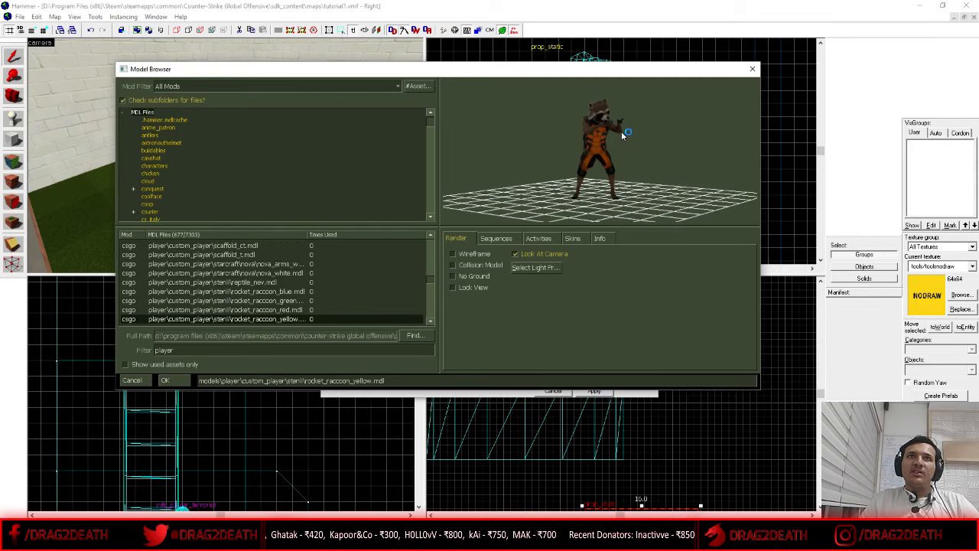
Preview the custom_player models after the raccoons, including normalhost, police, zombie, ezio, niko and agent47, up to leon.mdl
key("Down")
key("Down")
key("Down")
key("Down")
key("Down")
key("Down")
key("Down")
key("Down")
key("Down")
key("Down")
key("Down")
key("Down")
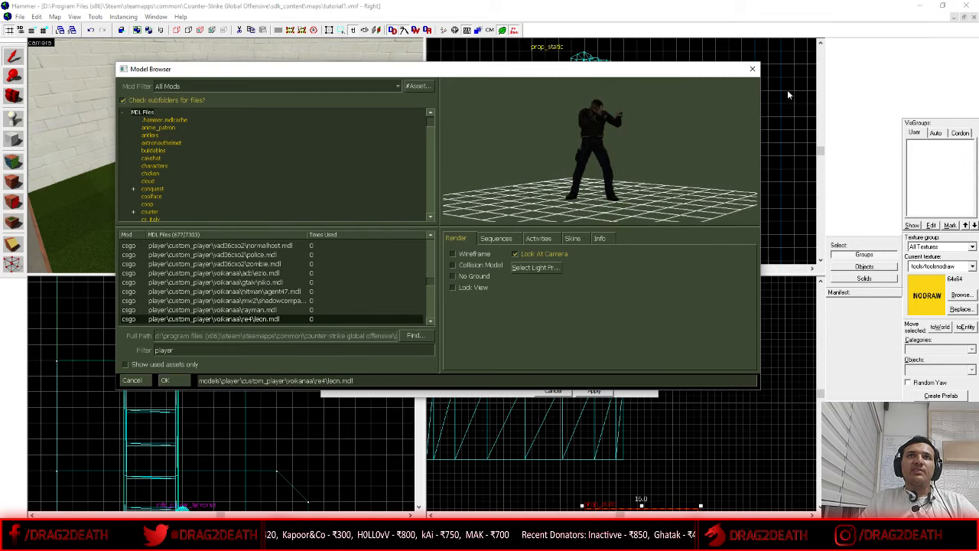
Preview the lara, walkingdead and zombie crimsonhead and mummy models up to revenant_v2.mdl
key("Down")
key("Down")
key("Down")
key("Down")
key("Down")
key("Down")
key("Down")
key("Down")
key("Down")
key("Down")
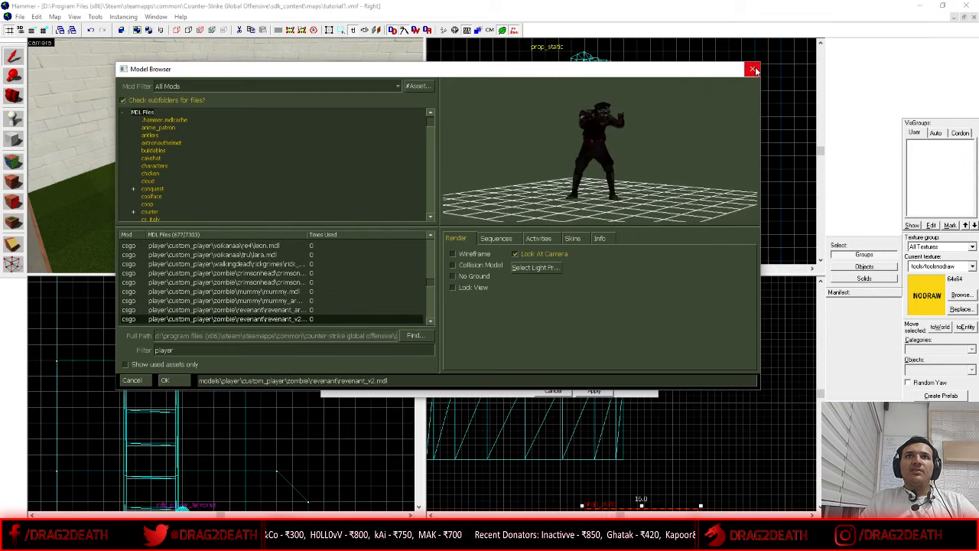
Preview the player folder models from deadpool and deathstroke through domino and libertyprime to lightning.mdl
key("Down")
key("Down")
key("Down")
key("Down")
key("Down")
key("Down")
key("Down")
key("Down")
key("Down")
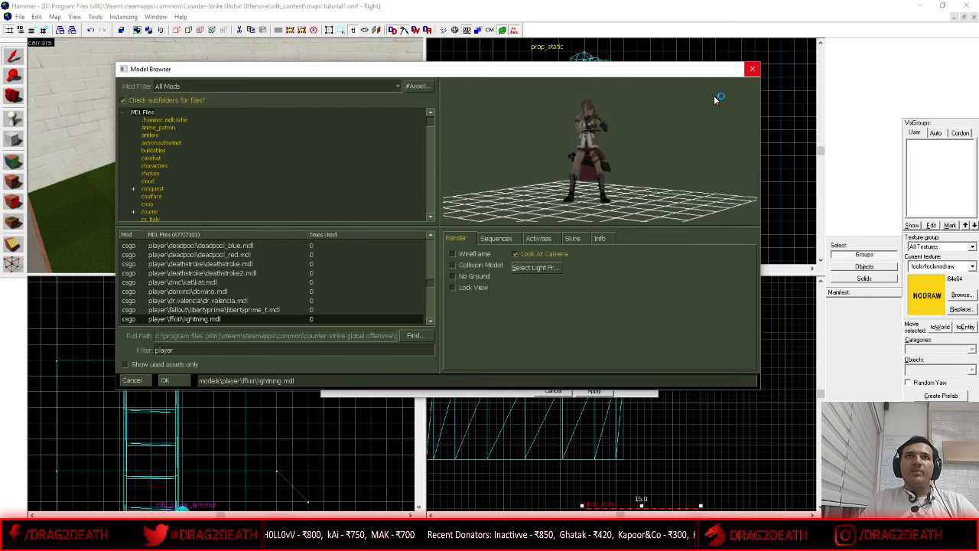
Preview the freddykrueger, trevor, masterchief and zombie models up to the evil_clown.mdl face mask
key("Down")
key("Down")
key("Down")
key("Down")
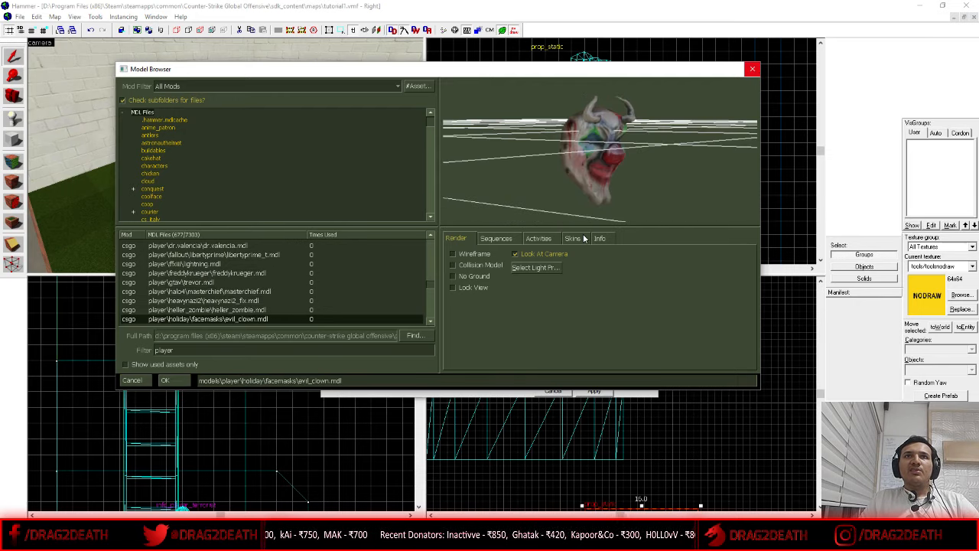
Show the available skins for the holiday face masks while previewing them up to facemask_boar.mdl
left_click(574, 239)
key("Down")
key("Down")
key("Down")
key("Down")
key("Down")
key("Down")
key("Down")
key("Down")
key("Down")
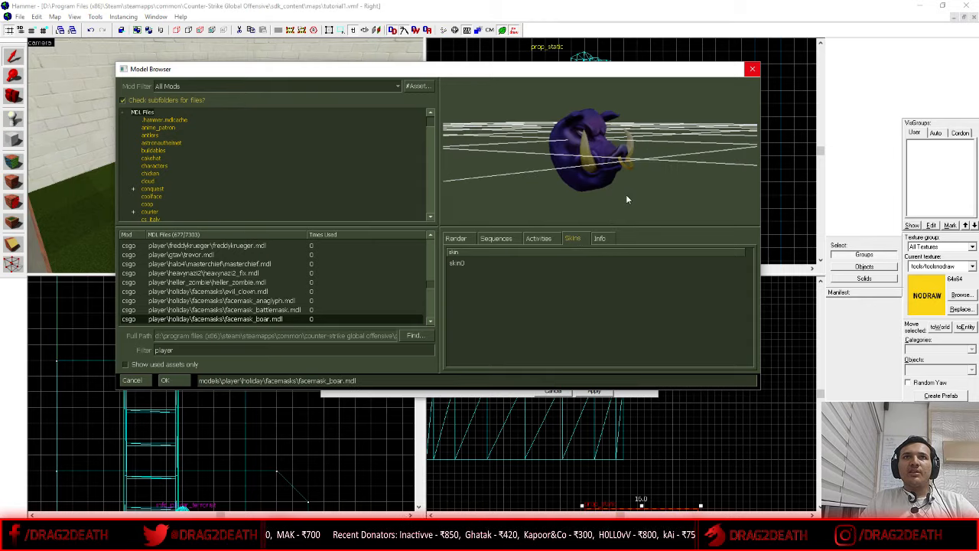
Preview the holiday face masks after the boar, including sheep, skull and tf2 masks, up to facemask_tf2_medic_model.mdl
key("Down")
key("Down")
key("Down")
key("Down")
key("Down")
key("Down")
key("Down")
key("Down")
key("Down")
key("Down")
key("Down")
key("Down")
key("Down")
key("Down")
key("Down")
key("Down")
key("Down")
key("Down")
key("Down")
key("Down")
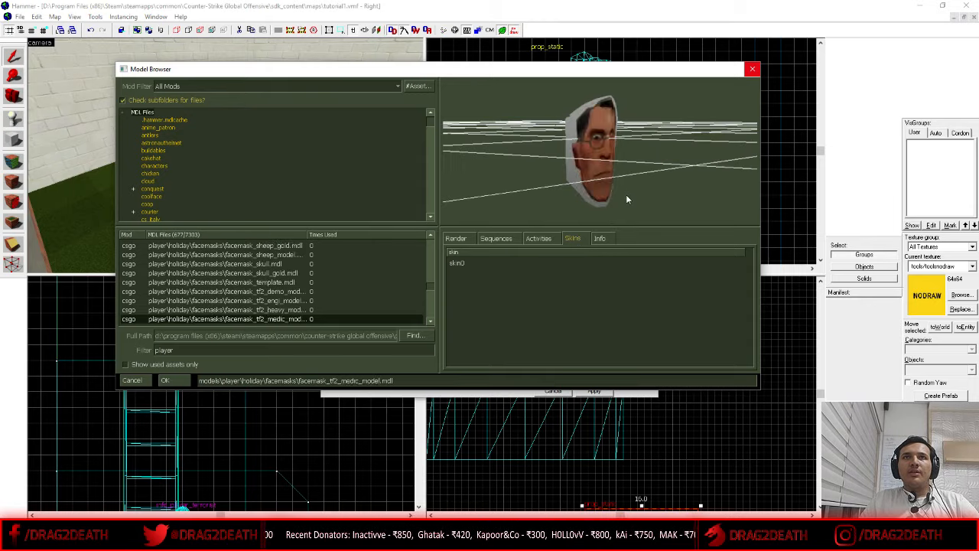
Show the model info and preview the remaining face masks, homer and hyperborea arms models up to knifelemon pbear.mdl
left_click(600, 238)
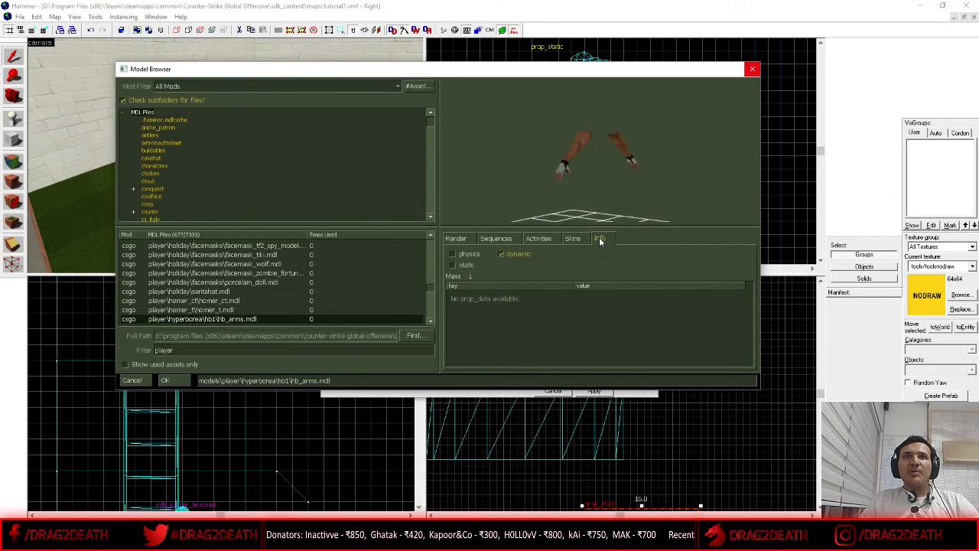
key("Down")
key("Down")
key("Down")
key("Down")
key("Down")
key("Down")
key("Down")
key("Down")
key("Down")
key("Down")
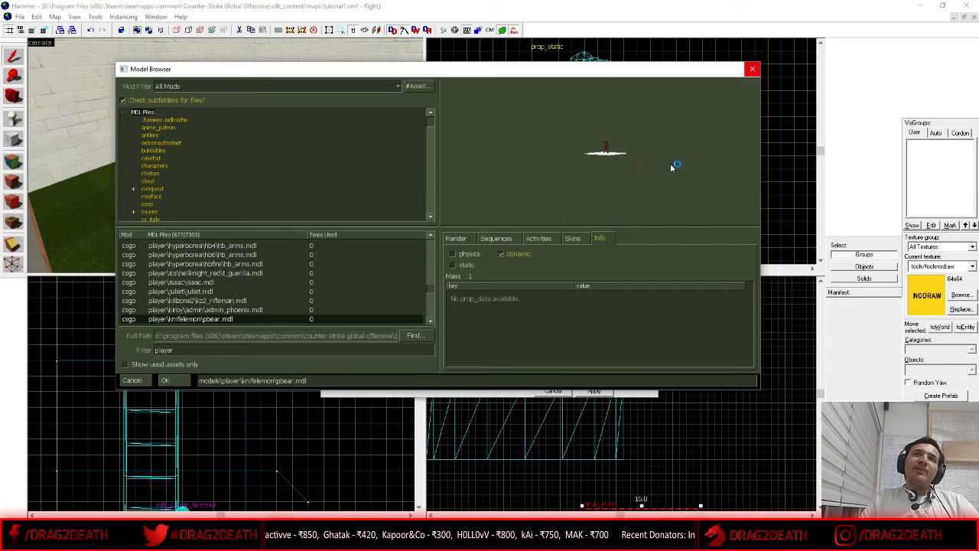
Preview the models after pbear, including the kuristaja octodad, rosalina and ada models, up to chris_arms.mdl
key("Down")
key("Down")
key("Down")
key("Down")
key("Down")
key("Down")
key("Down")
key("Down")
key("Down")
key("Down")
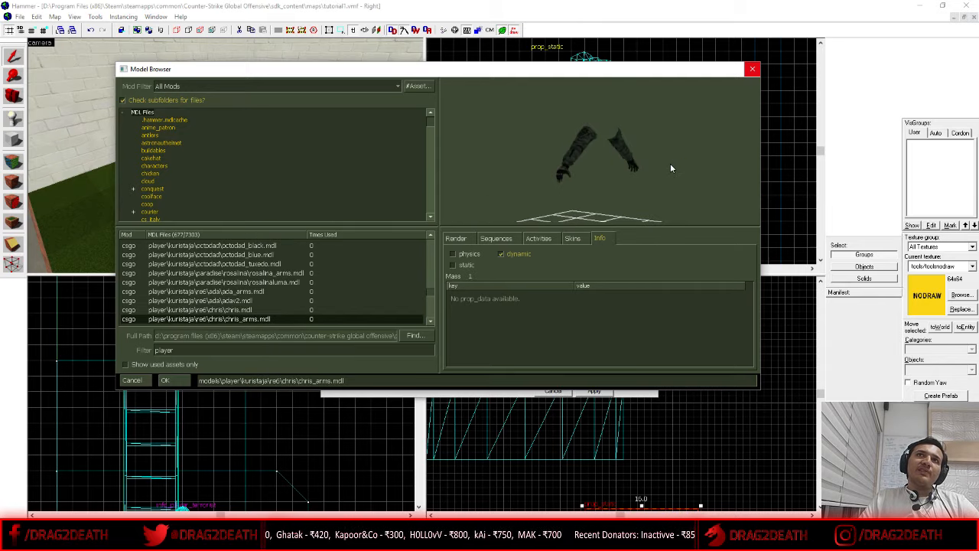
Preview slow_santa and the kuristaja tf2 demoman models up to engineer_blu.mdl
key("Down")
key("Down")
key("Down")
key("Down")
key("Down")
key("Down")
key("Down")
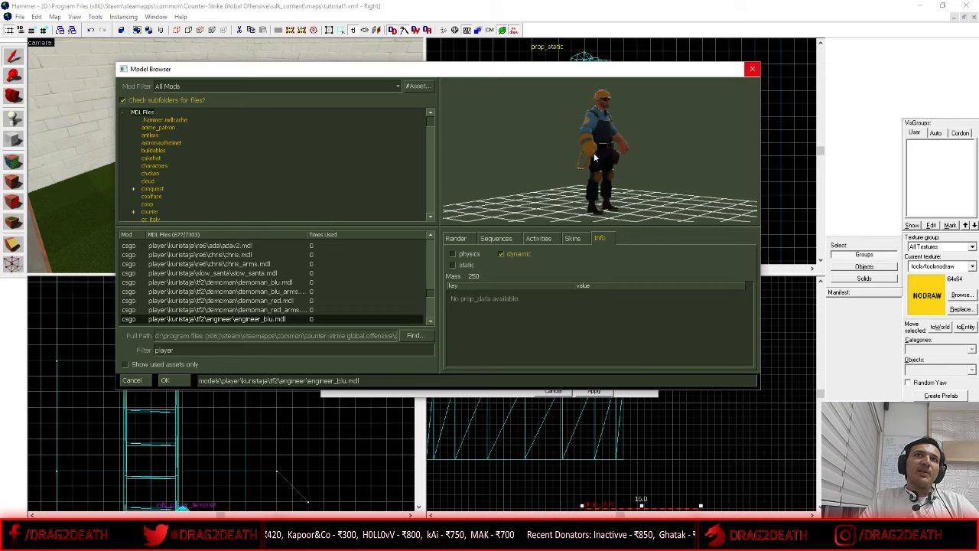
Preview the remaining tf2 engineer models and the heavy models up to heavy_red_arms.mdl
key("Down")
key("Down")
key("Down")
key("Down")
key("Down")
key("Down")
key("Down")
key("Down")
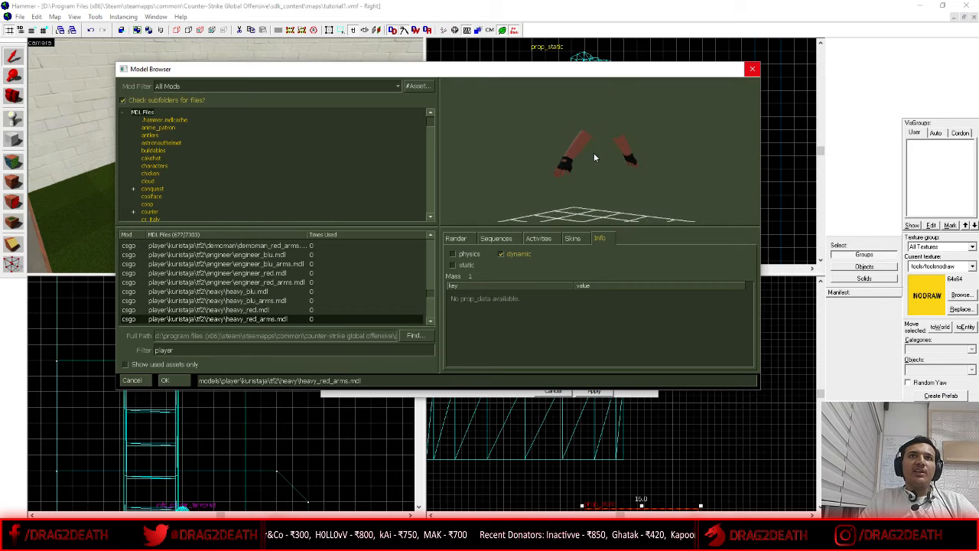
Preview the tf2 medic and pyro models up to scout_blu.mdl
key("Down")
key("Down")
key("Down")
key("Down")
key("Down")
key("Down")
key("Down")
key("Down")
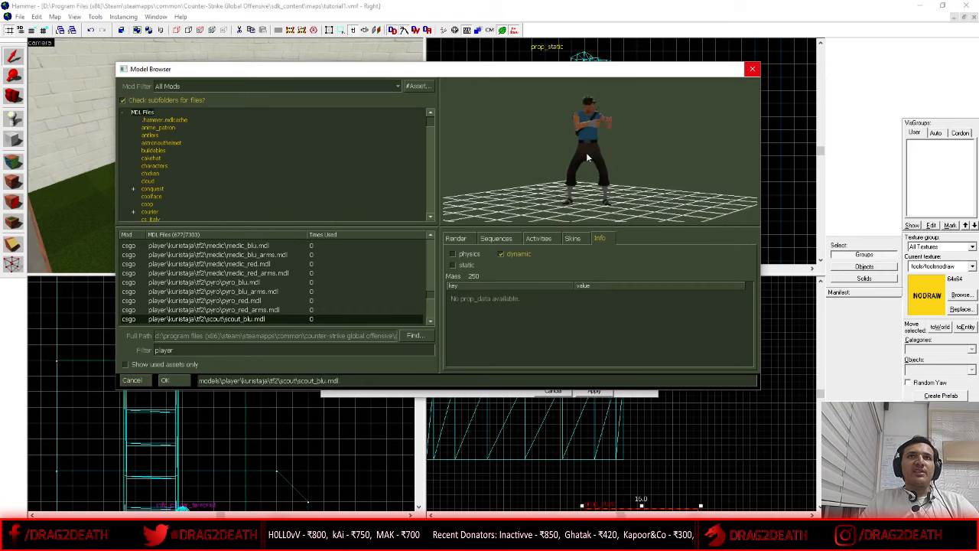
Preview the remaining tf2 scout models and the sniper and soldier models up to spy_blu.mdl
key("Down")
key("Down")
key("Down")
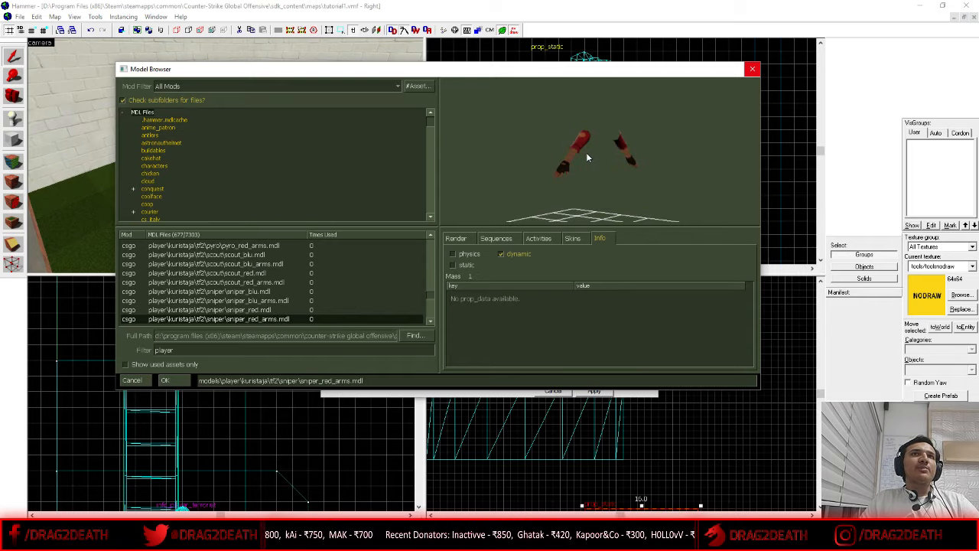
key("Down")
key("Down")
key("Down")
key("Down")
key("Down")
key("Down")
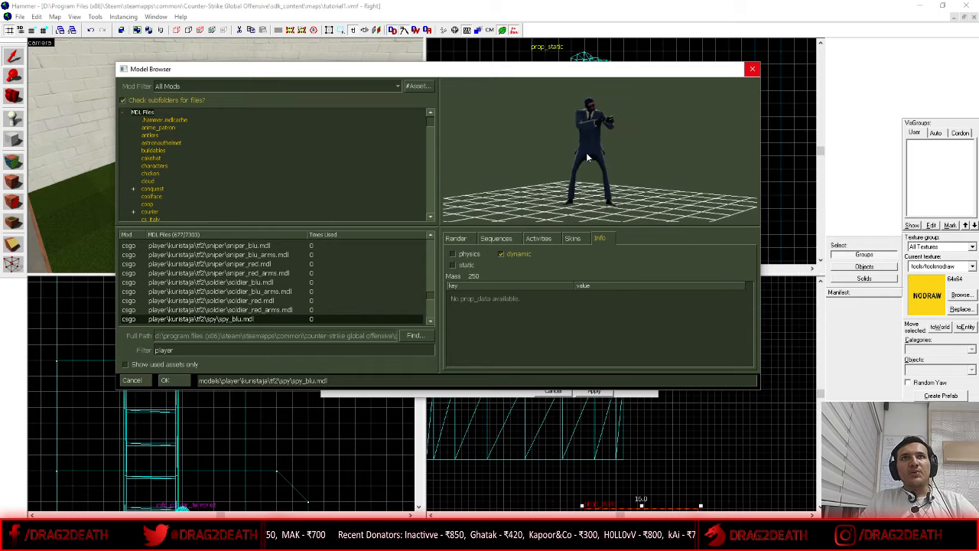
Preview the player models that follow spy_blu.mdl up to mapeadores\morell\combine\combine.mdl
key("Down")
key("Down")
key("Down")
key("Down")
key("Down")
key("Down")
key("Down")
key("Down")
key("Down")
key("Down")
key("Down")
key("Down")
key("Down")
key("Down")
key("Down")
key("Down")
key("Down")
key("Down")
key("Down")
key("Down")
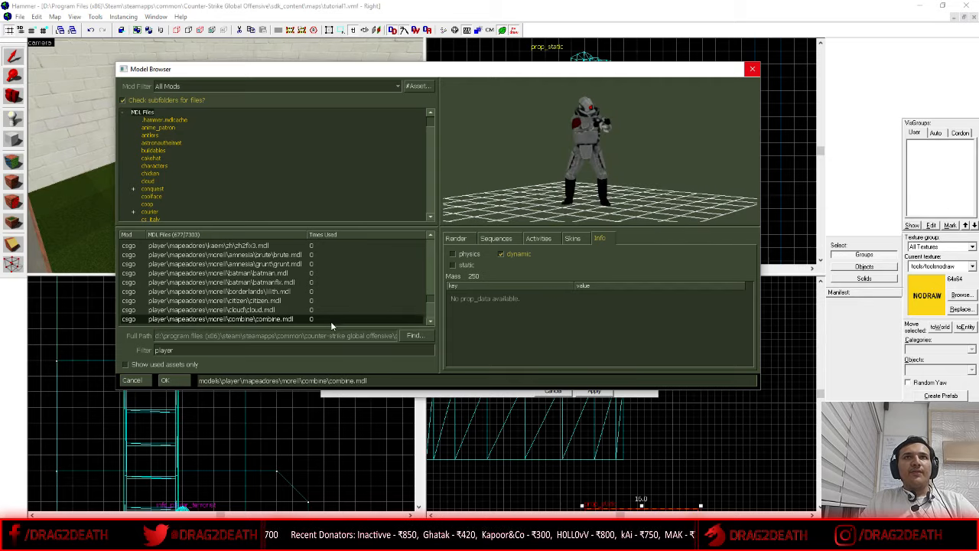
Preview the models near the end of the player list, from octodad.mdl back up to zombie.mdl
left_click_drag(428, 301, 429, 314)
left_click(332, 311)
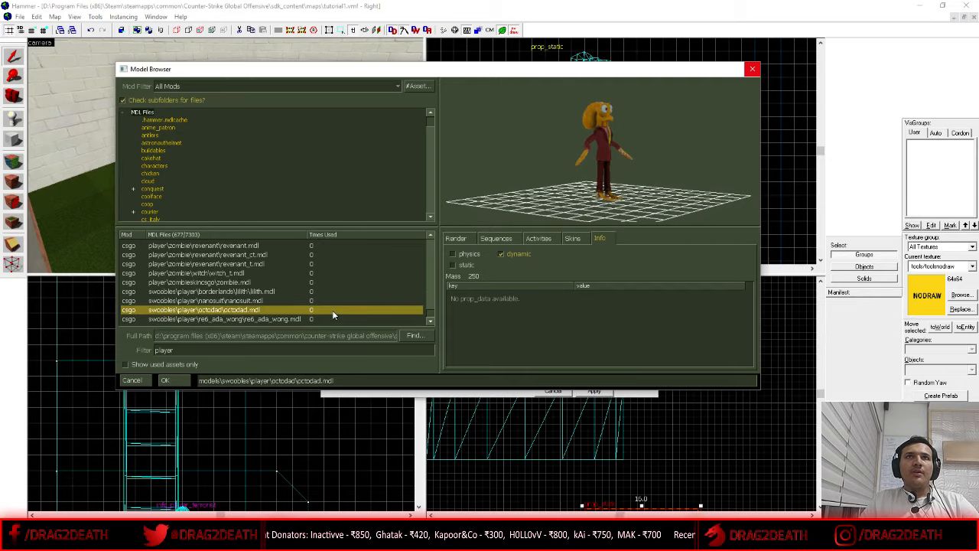
key("Up")
key("Up")
key("Up")
key("Up")
key("Up")
key("Up")
key("Up")
key("Up")
key("Up")
key("Up")
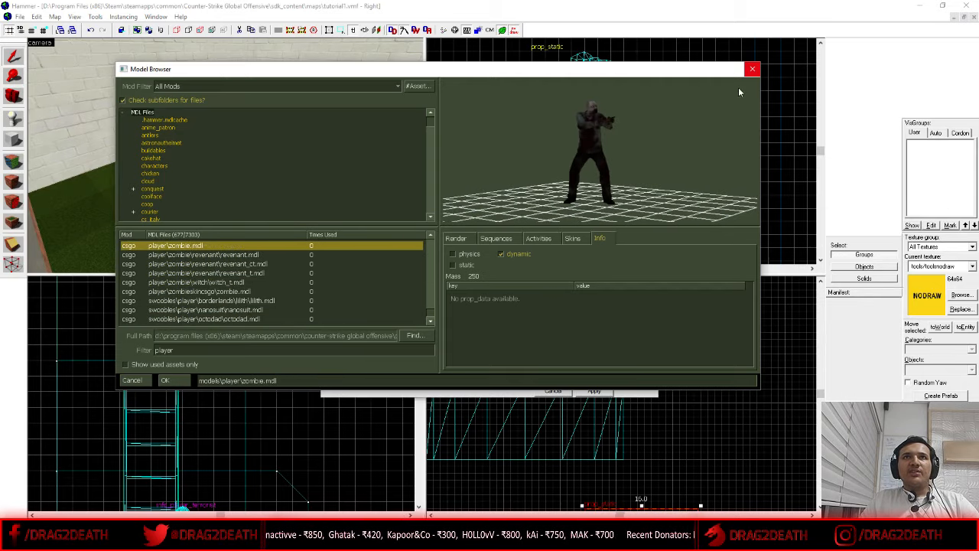
Leave the model browser and object properties without choosing a model, and delete the red prop_static placeholder near the yellow barrel
left_click(754, 68)
left_click(651, 148)
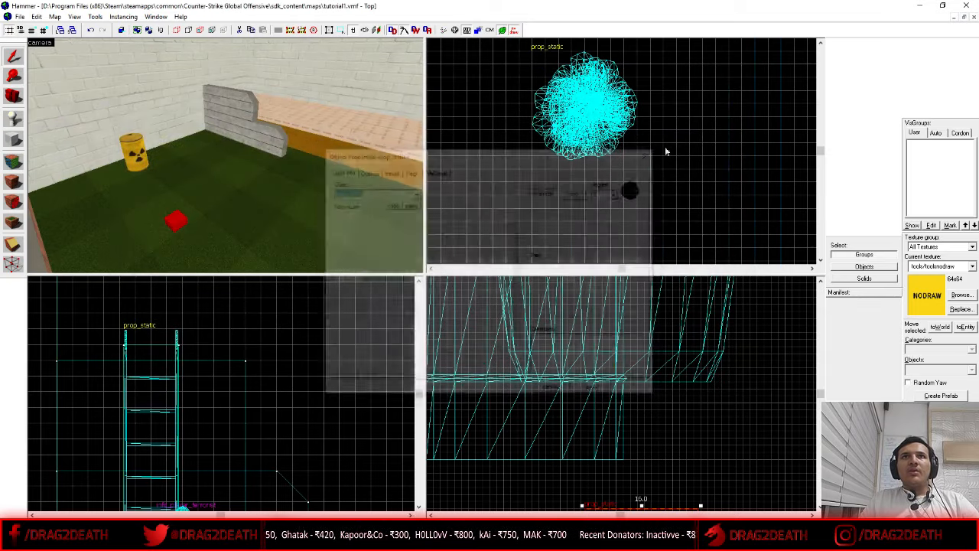
key("Escape")
left_click(175, 222)
key("Delete")
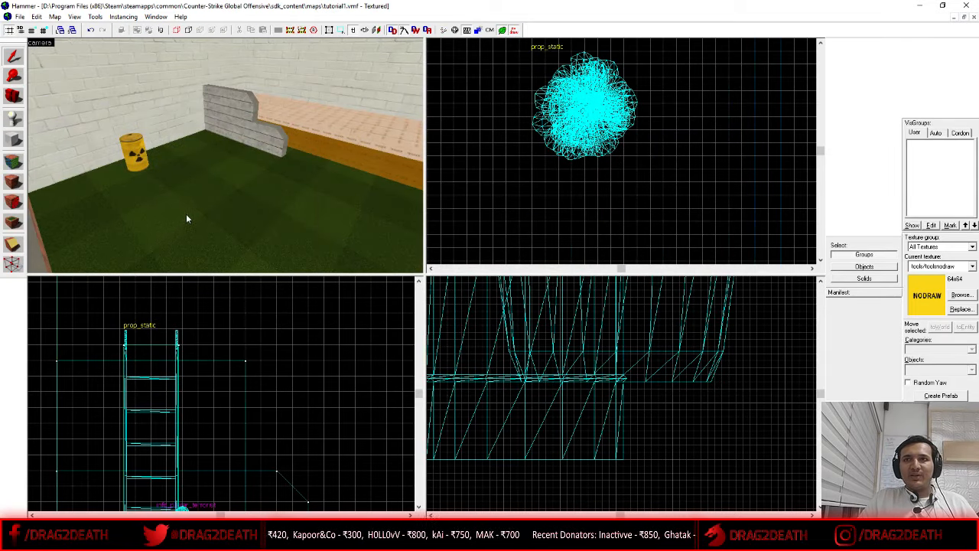
Look over the props around the room, including the umbrella table and road, and return to the wall by the yellow barrel
key("z")
key("s")
key("z")
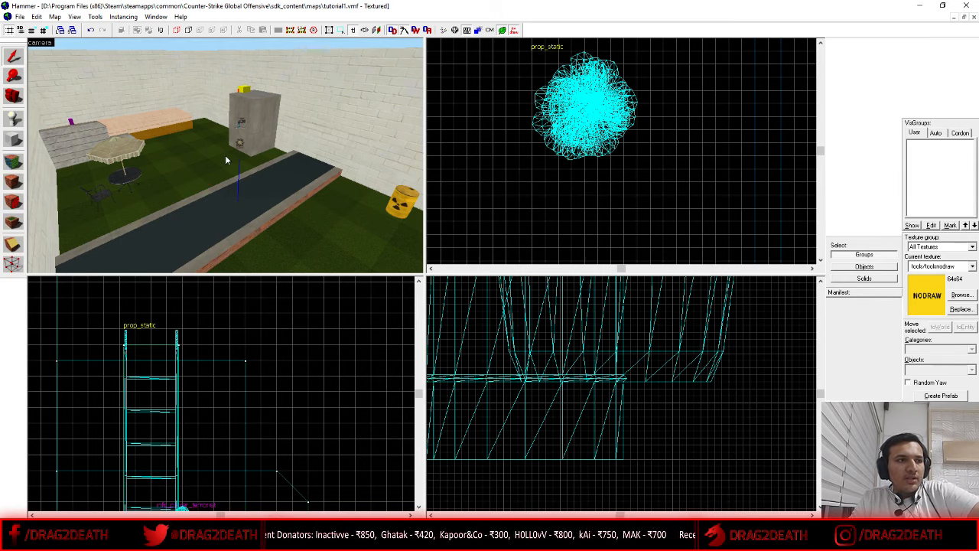
key("z")
key("w")
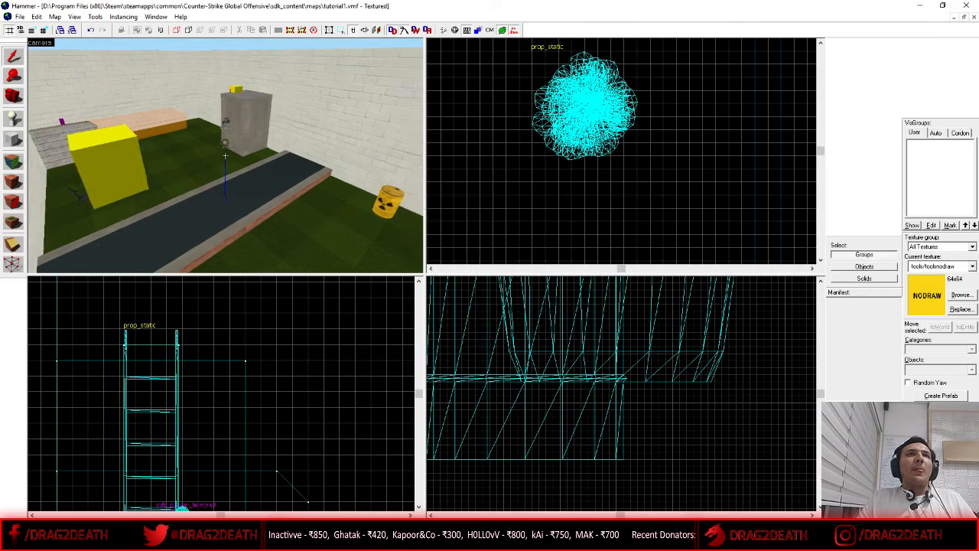
key("z")
key("z")
key("s")
key("z")
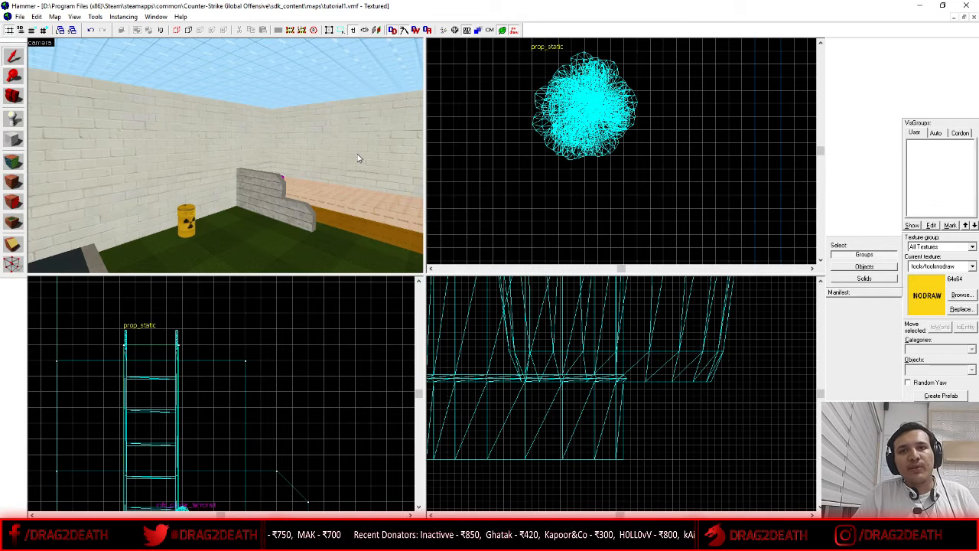
Filter the textures by "graffiti" and look through the graffiti decals
key("shift+a")
left_click(469, 305)
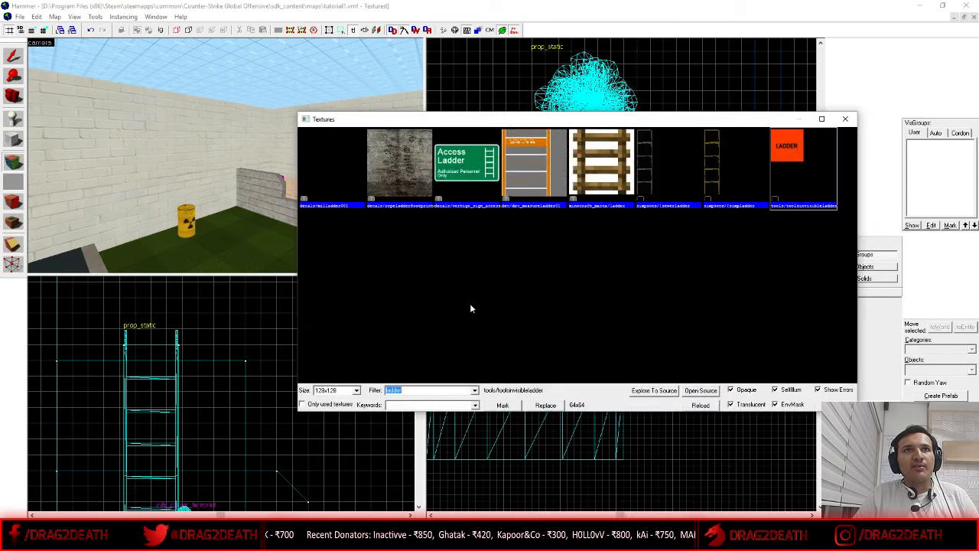
type("graffiti")
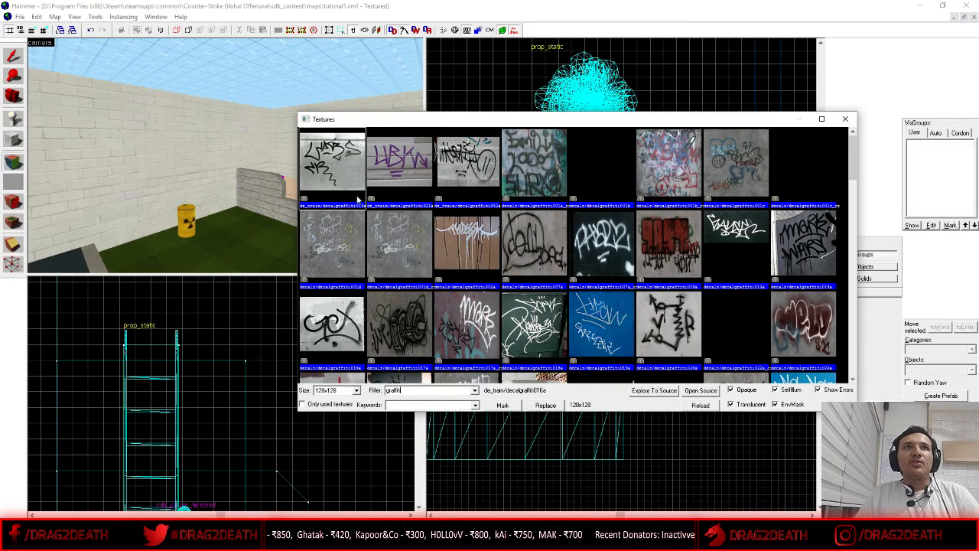
left_click(397, 191)
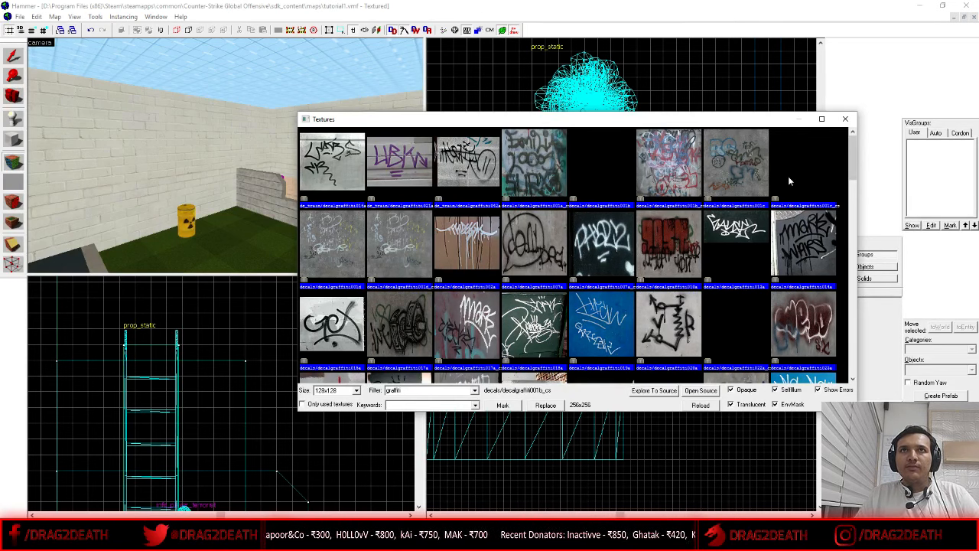
scroll(673, 308, "down", 3)
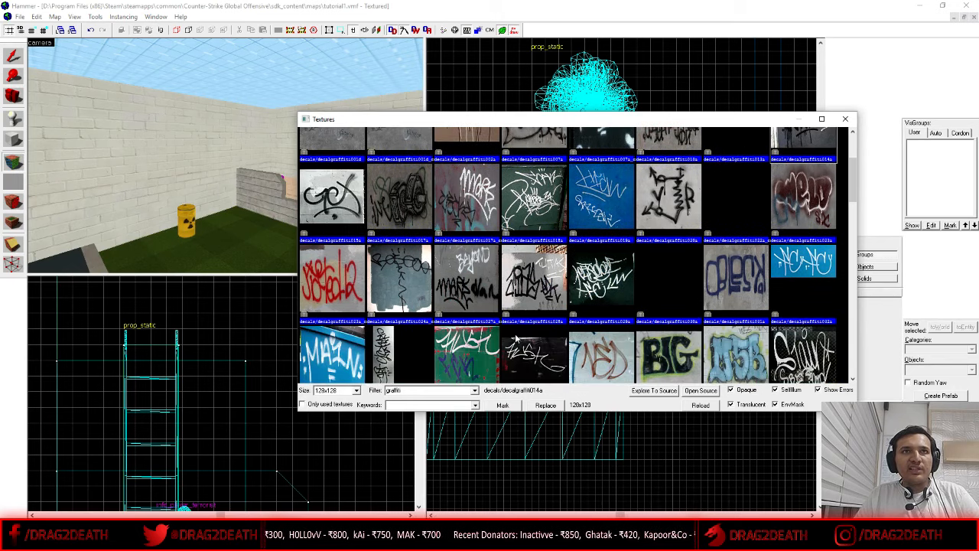
scroll(516, 339, "down", 3)
scroll(532, 337, "down", 6)
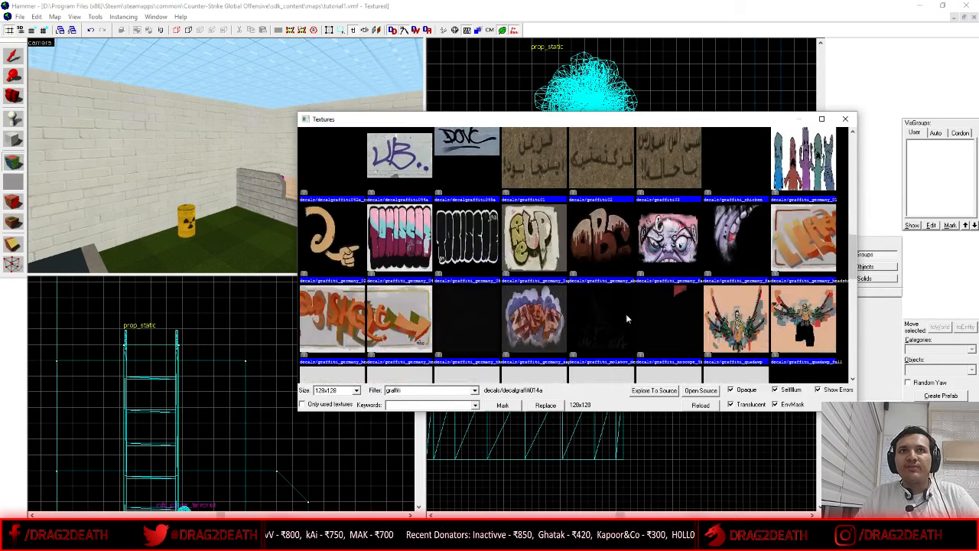
scroll(589, 302, "up", 3)
scroll(593, 305, "down", 3)
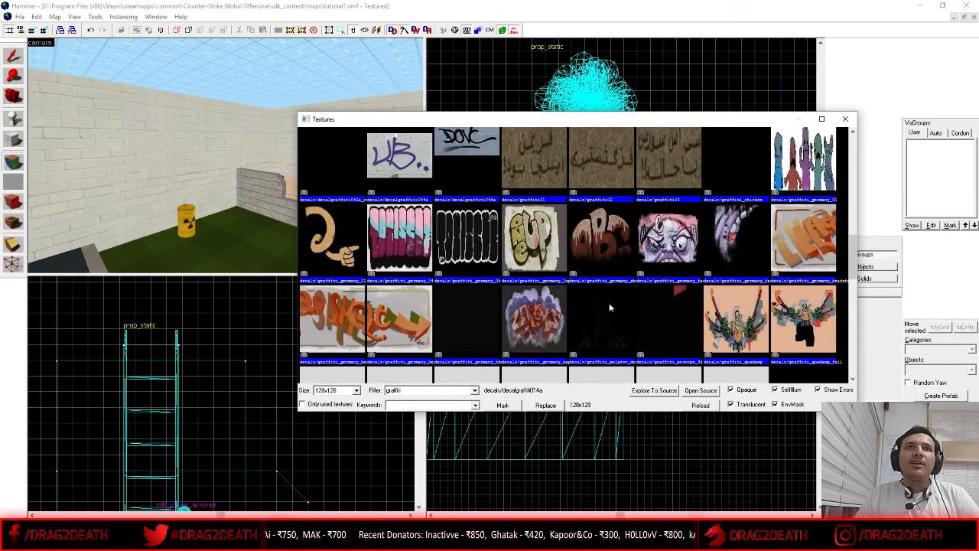
scroll(610, 302, "down", 2)
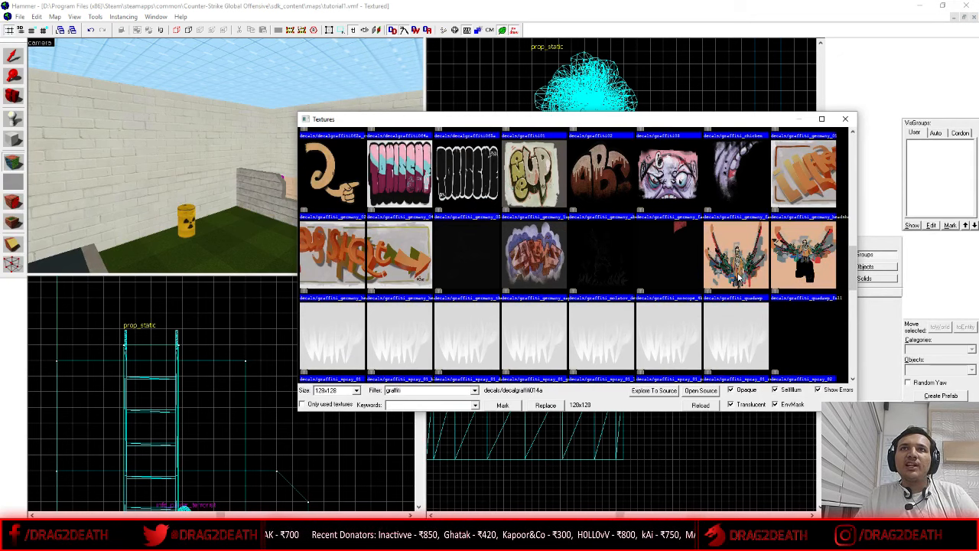
Compare the quadwp, molotov and noscope graffiti, make decals/graffiti_noscope_4k the current texture, and close the face edit sheet
left_click(739, 280)
scroll(740, 279, "down", 3)
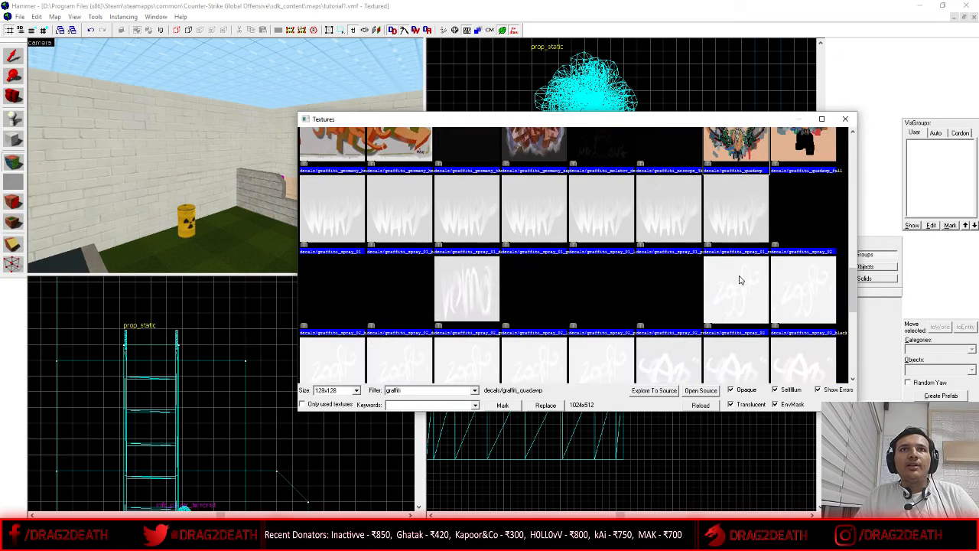
scroll(741, 278, "up", 3)
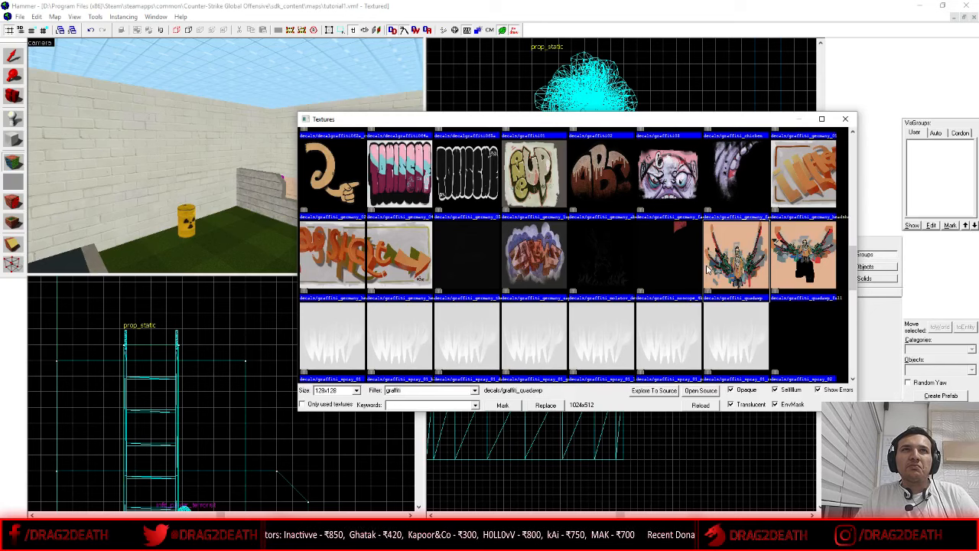
scroll(766, 250, "down", 3)
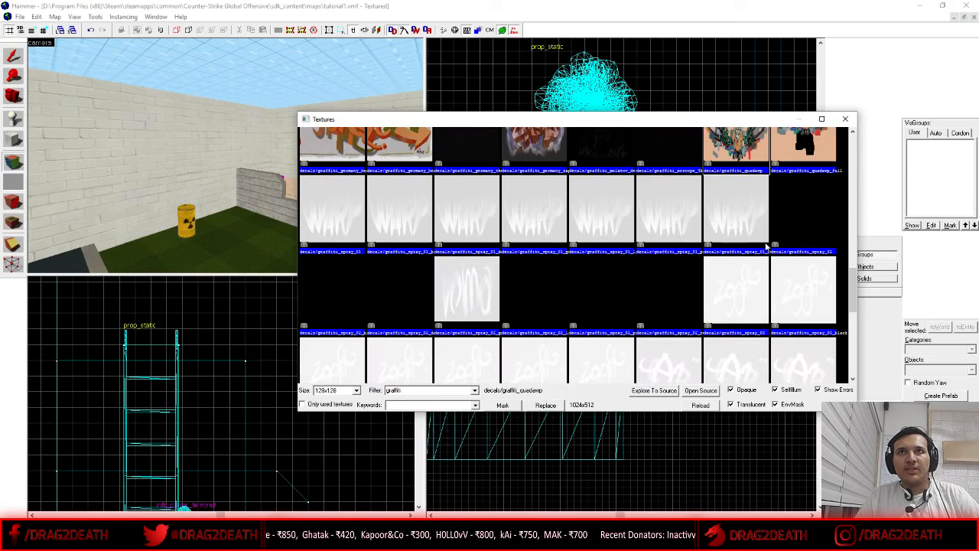
scroll(731, 241, "up", 3)
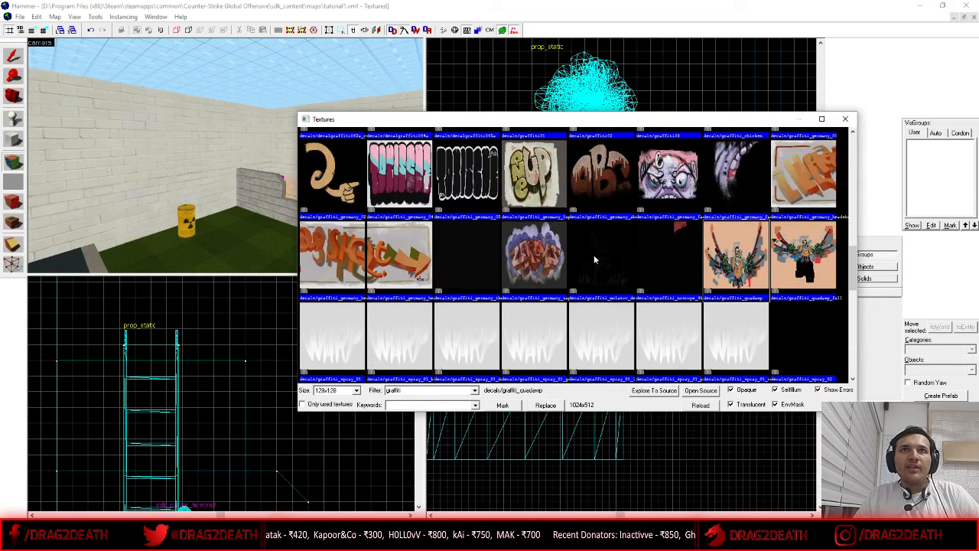
left_click(595, 260)
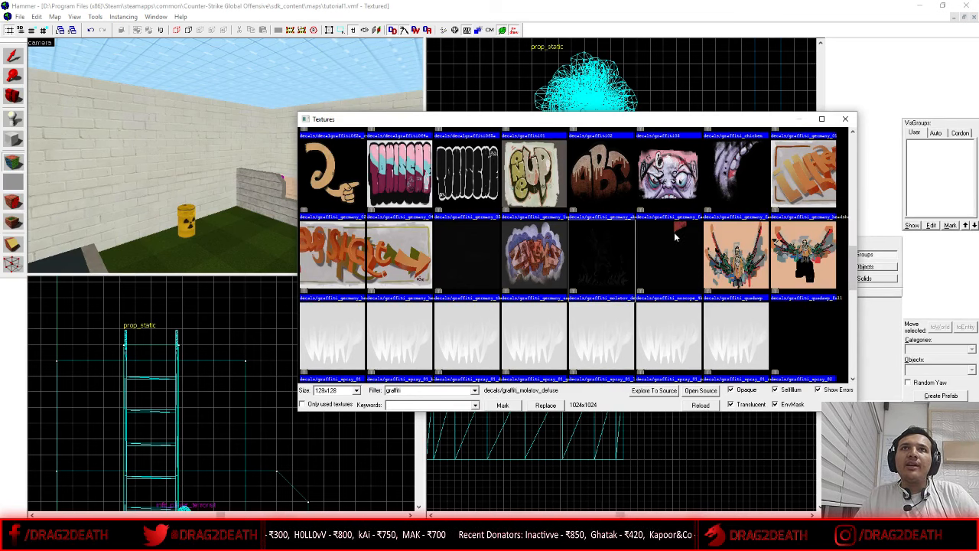
left_click(487, 251)
left_click(581, 254)
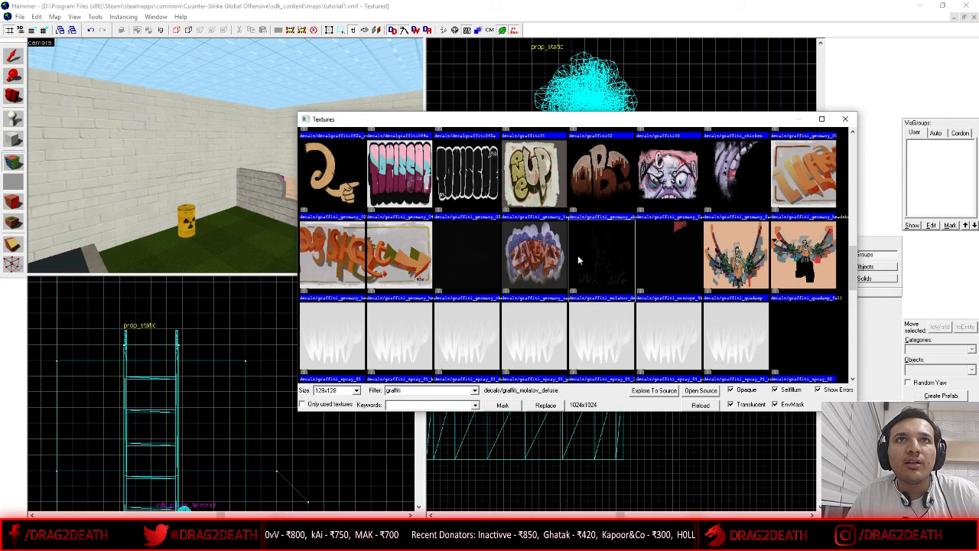
left_click(674, 254)
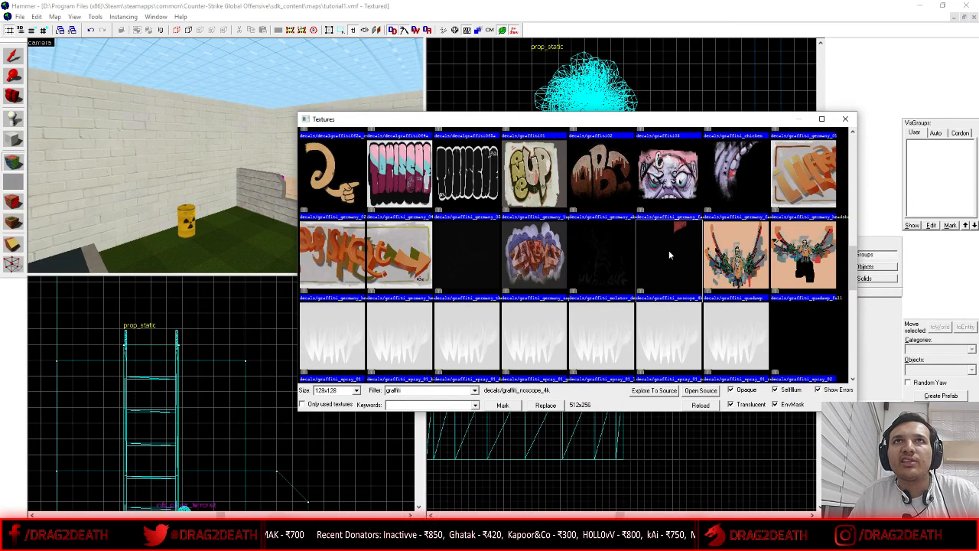
double_click(695, 246)
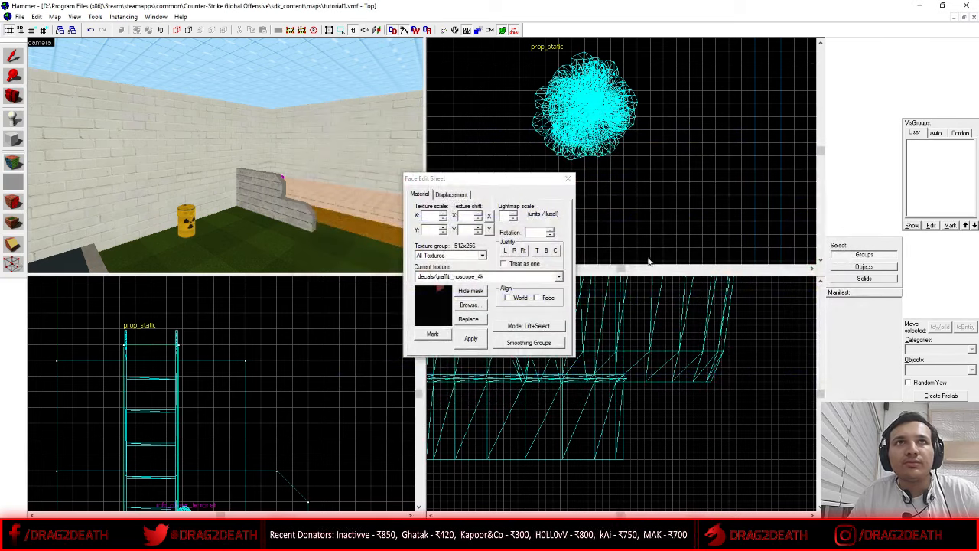
left_click(567, 179)
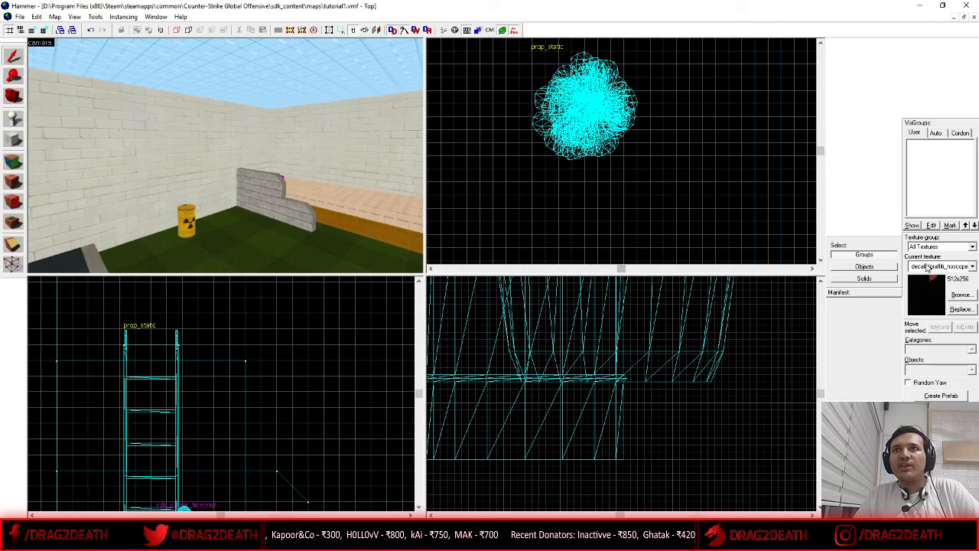
Place the noscope graffiti on the white brick wall above the end of the road with the decal tool
left_click(15, 203)
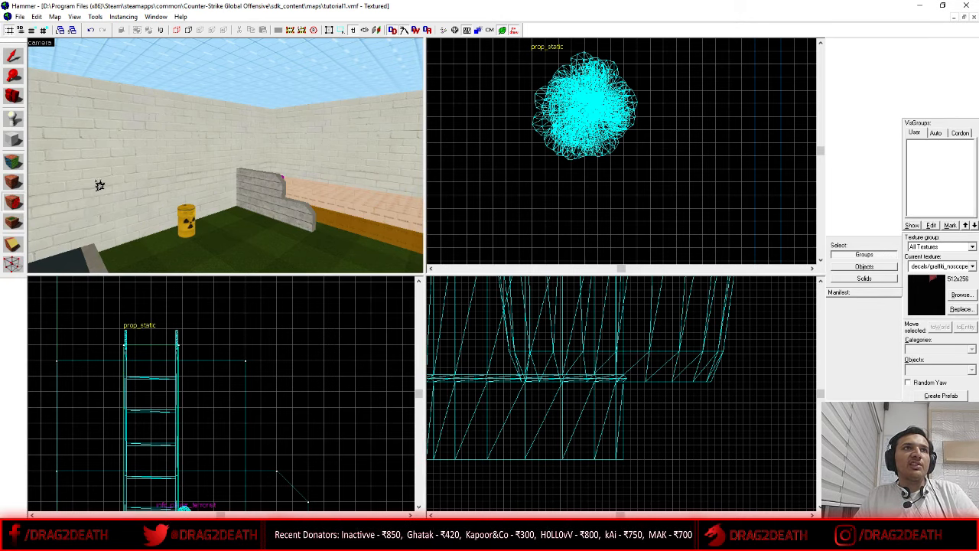
key("z")
key("z")
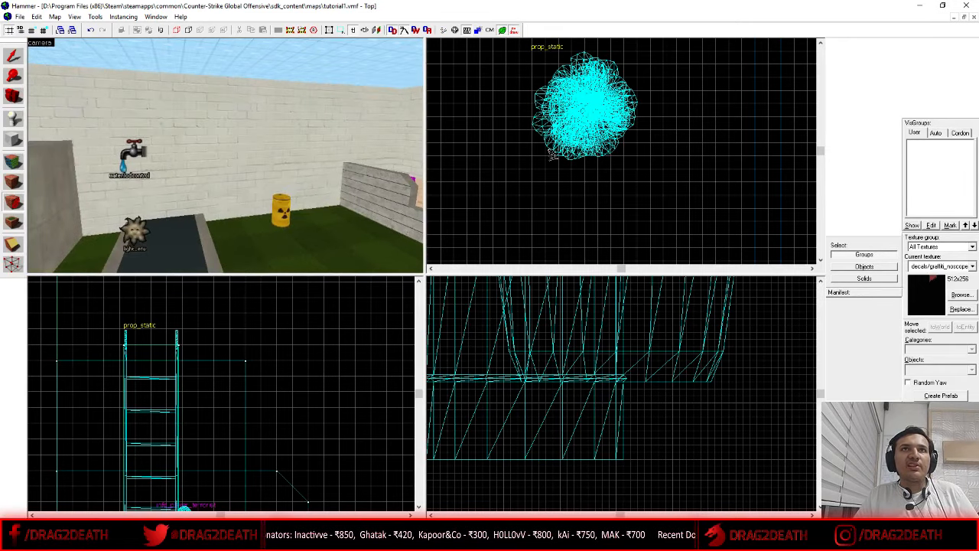
key("z")
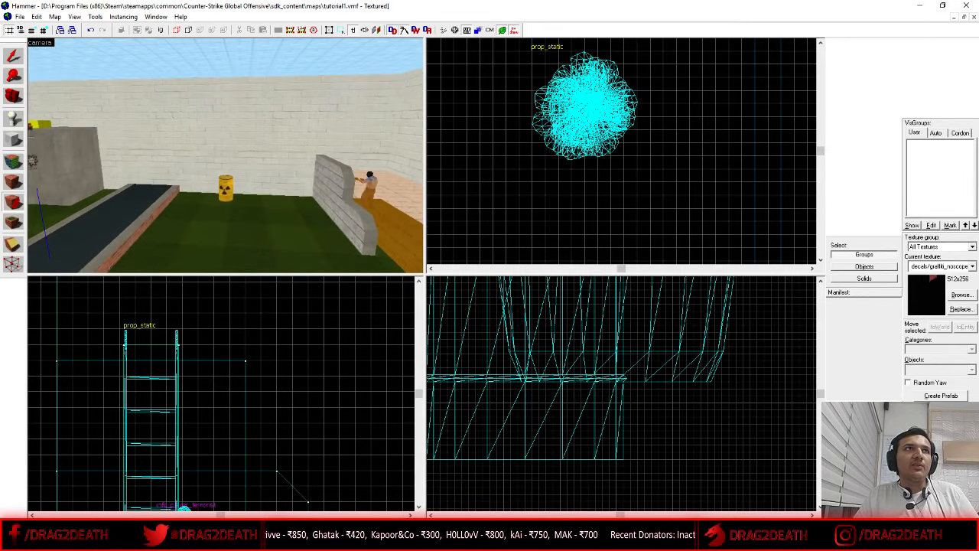
key("z")
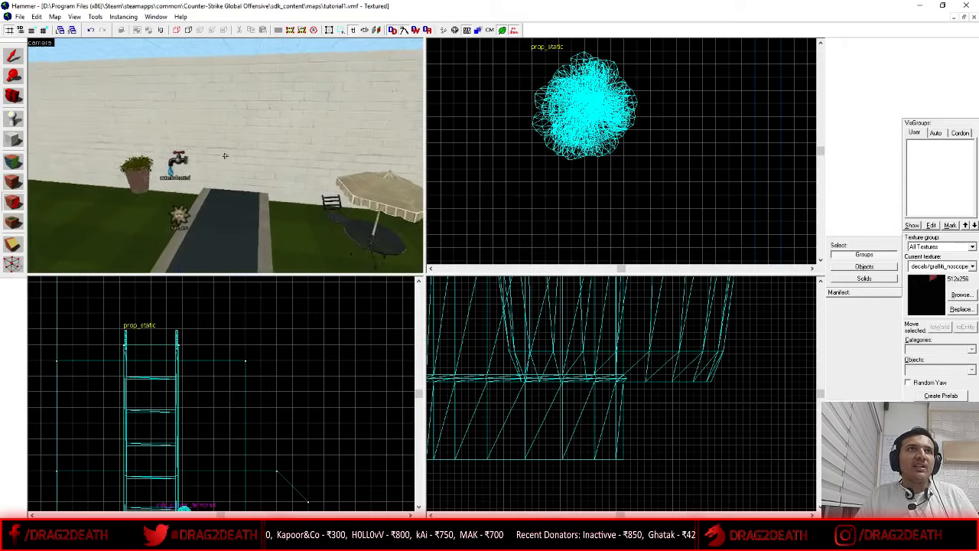
key("w")
key("s")
key("z")
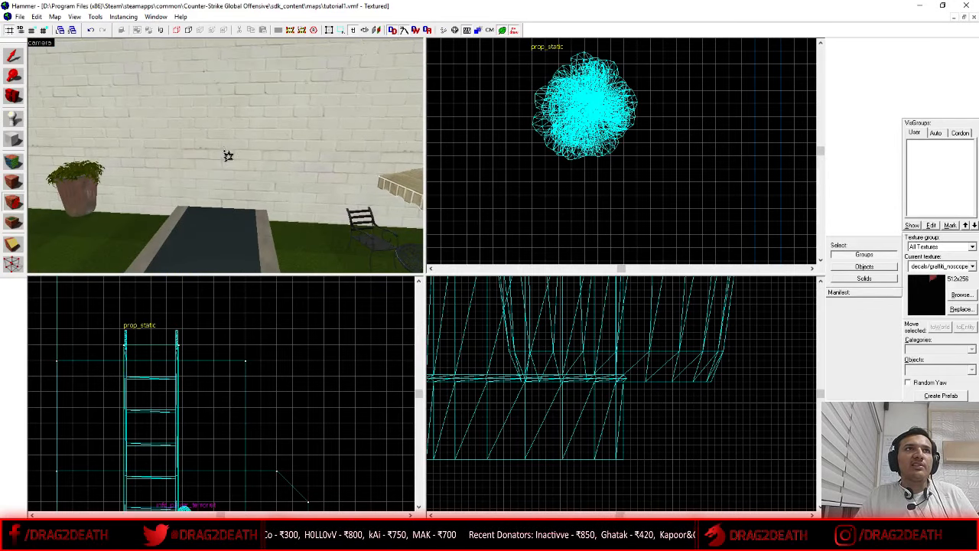
left_click(225, 151)
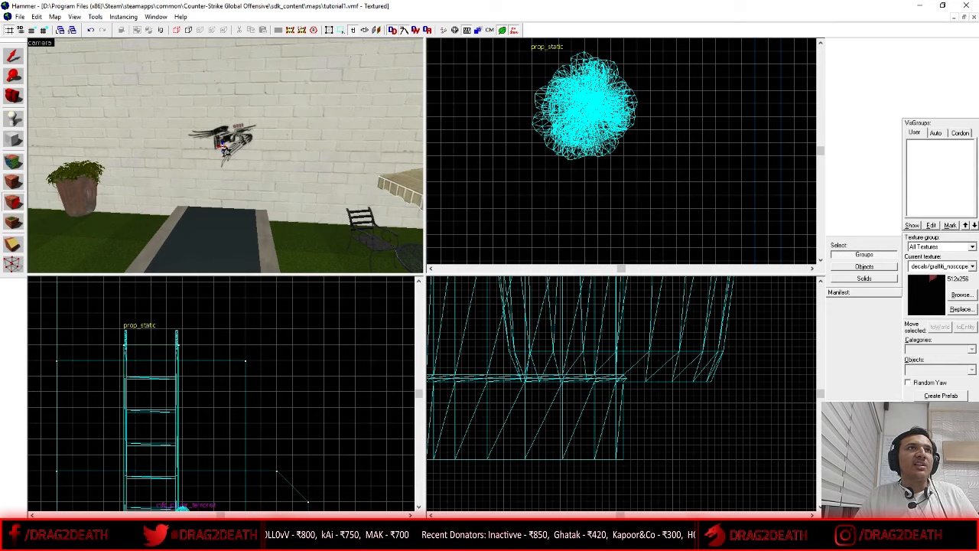
Return to the selection tool and examine the graffiti decal on the brick wall up close
left_click(15, 59)
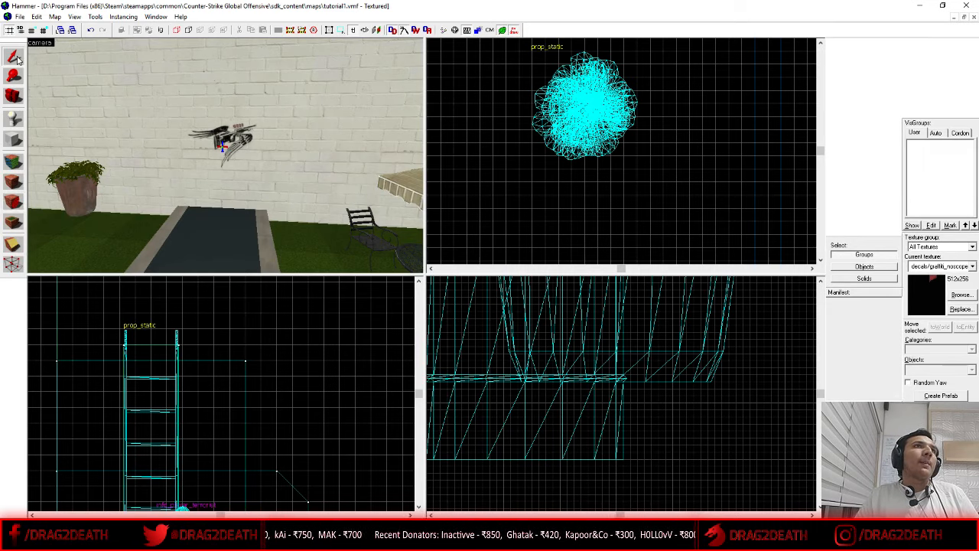
key("z")
key("a")
key("w")
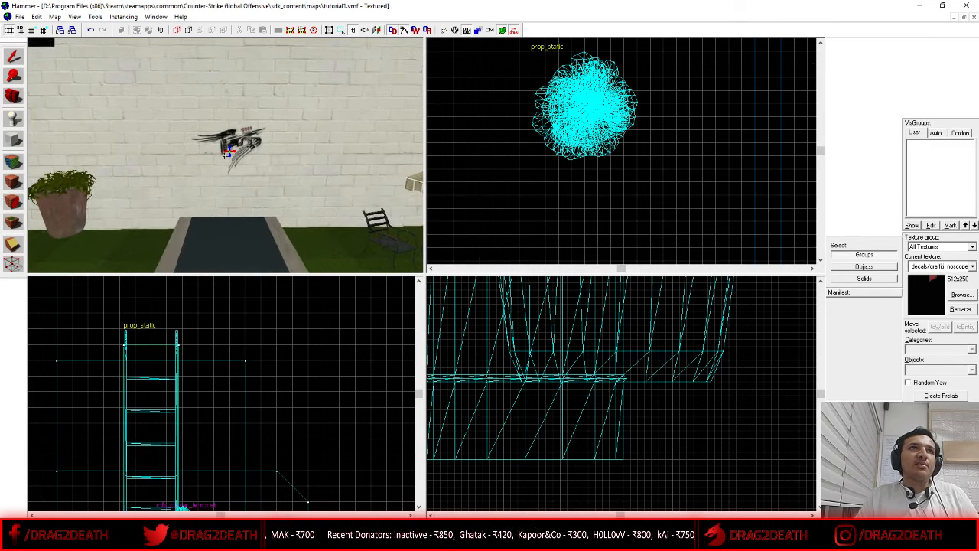
key("a")
key("w")
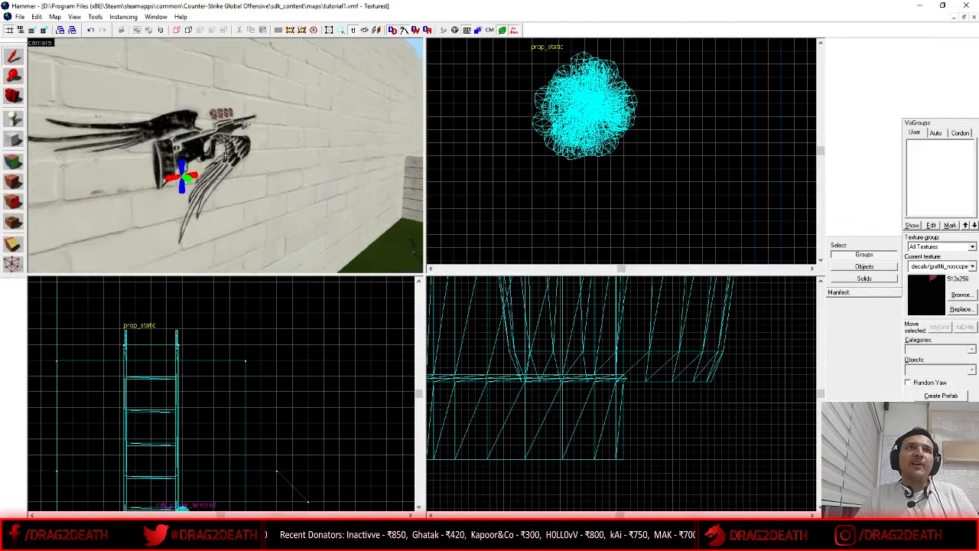
key("w")
key("s")
key("z")
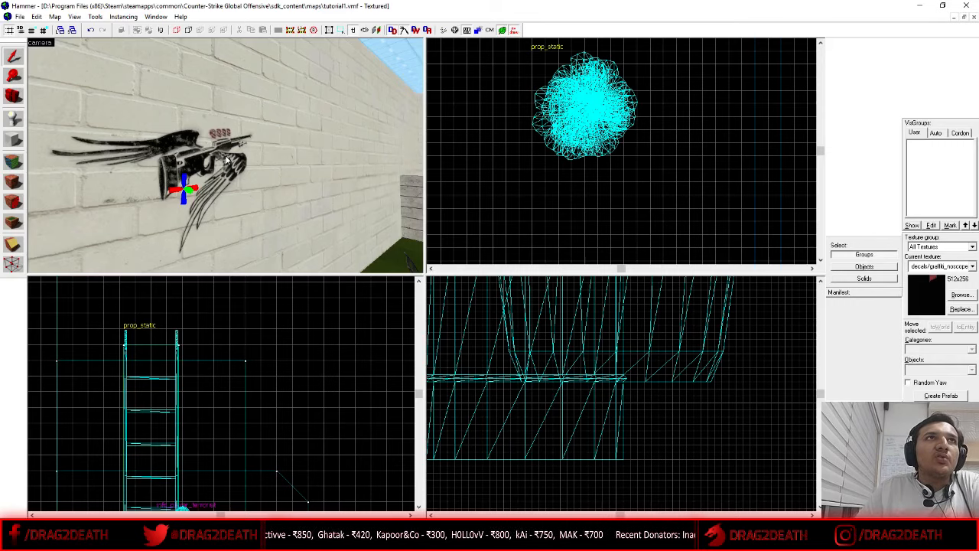
key("z")
key("w")
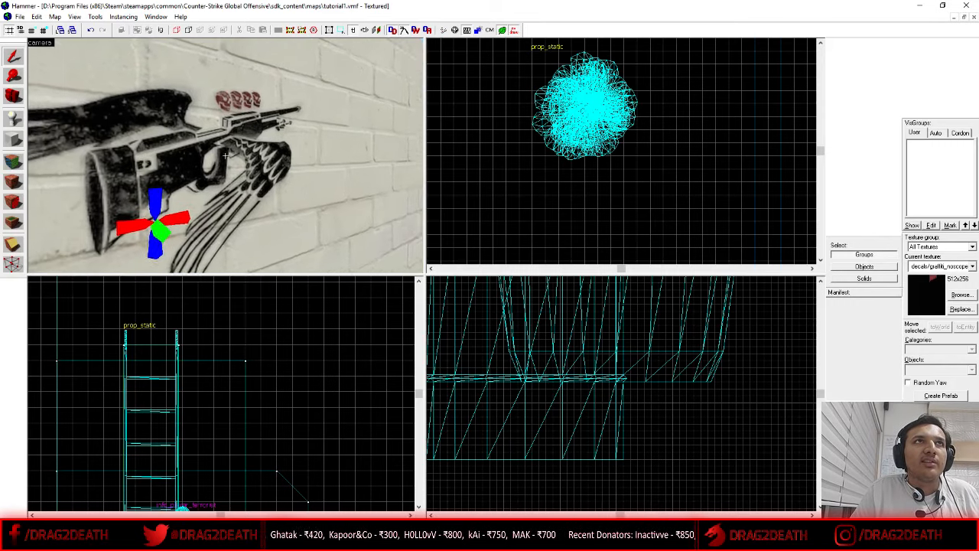
Examine the graffiti decal's highlighted outline and how it sits on the brick wall from closer and farther away
key("s")
key("z")
left_click(218, 178)
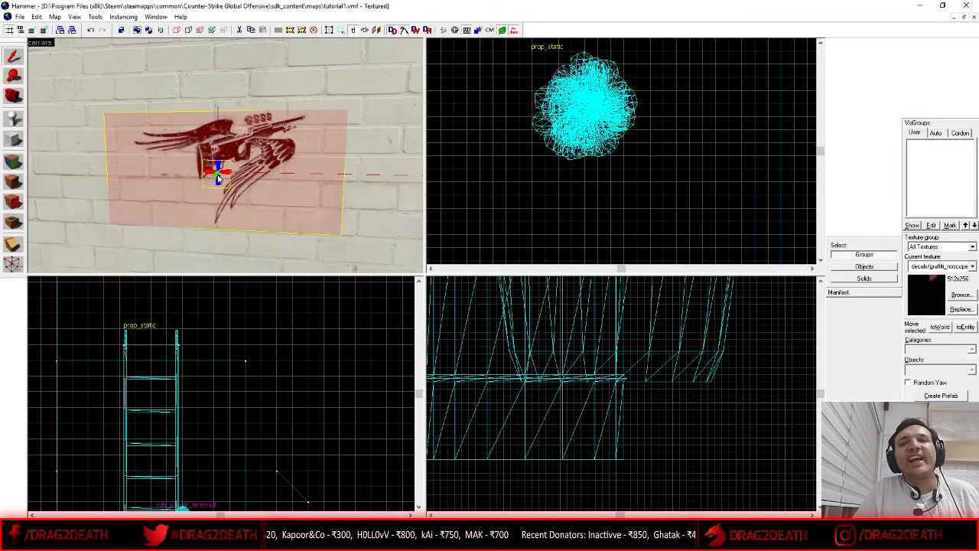
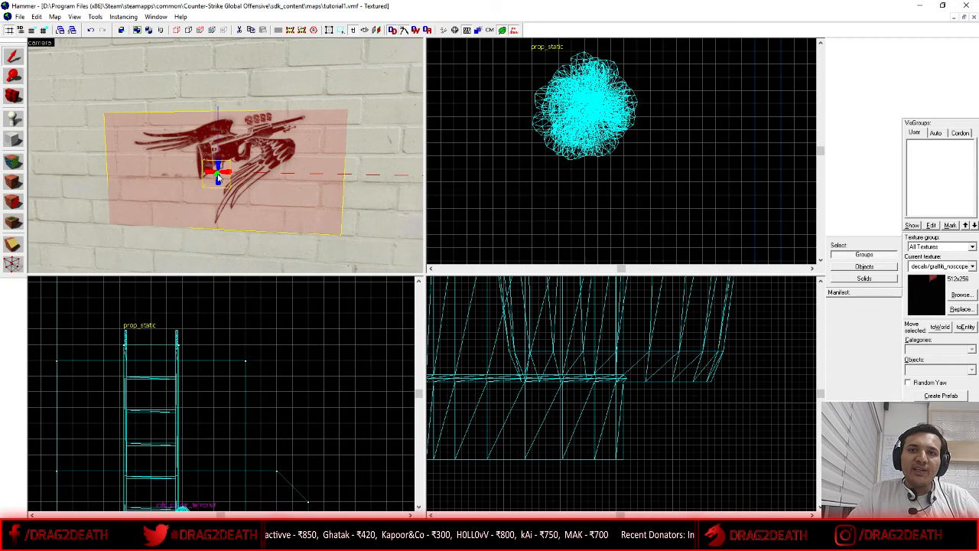
left_click(527, 187)
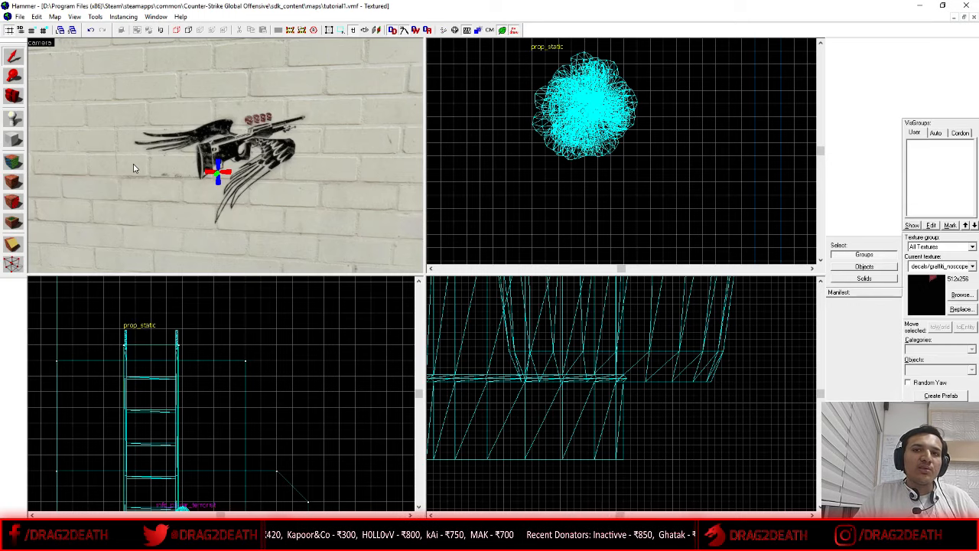
key("z")
key("z")
key("s")
key("a")
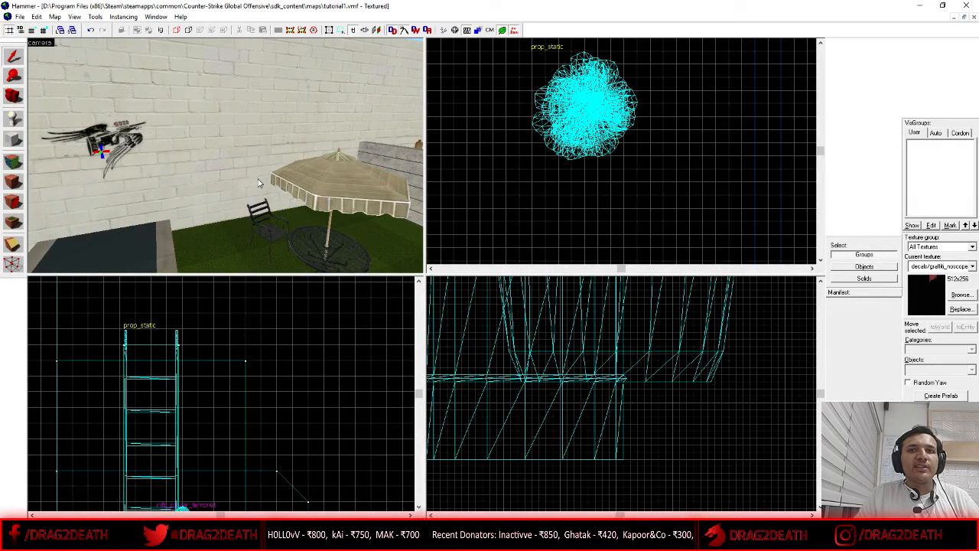
key("a")
key("w")
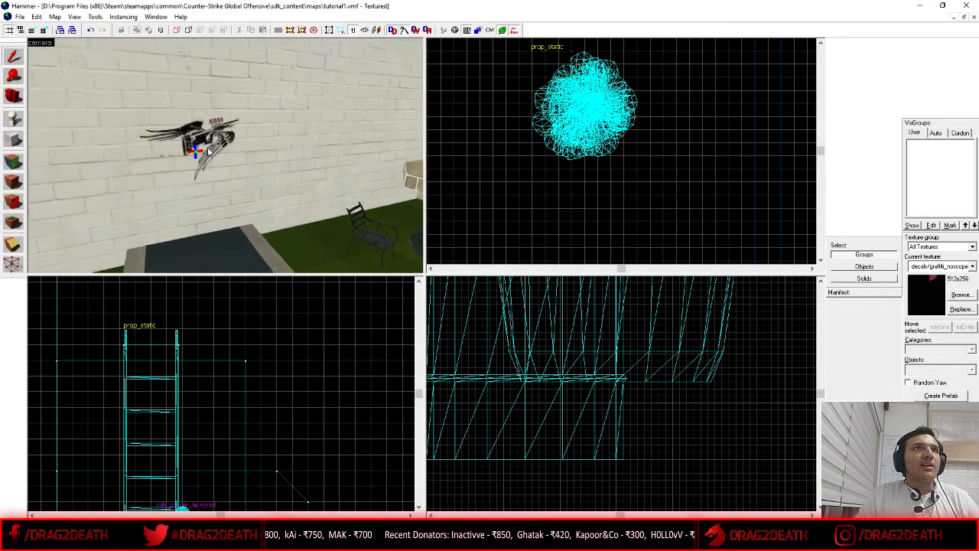
Select the graffiti decal and nudge it slightly along the brick wall in the top view
left_click(210, 154)
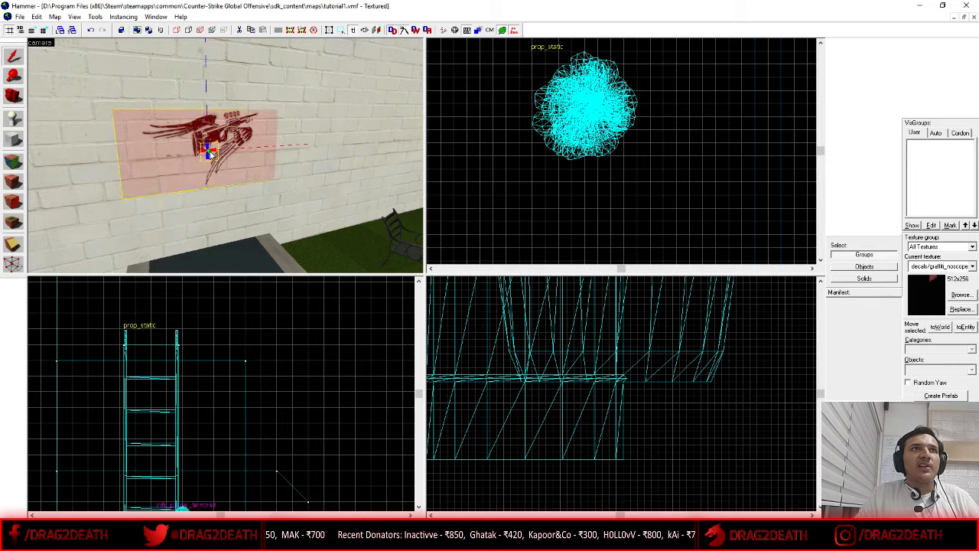
scroll(570, 120, "down", 7)
scroll(665, 95, "up", 7)
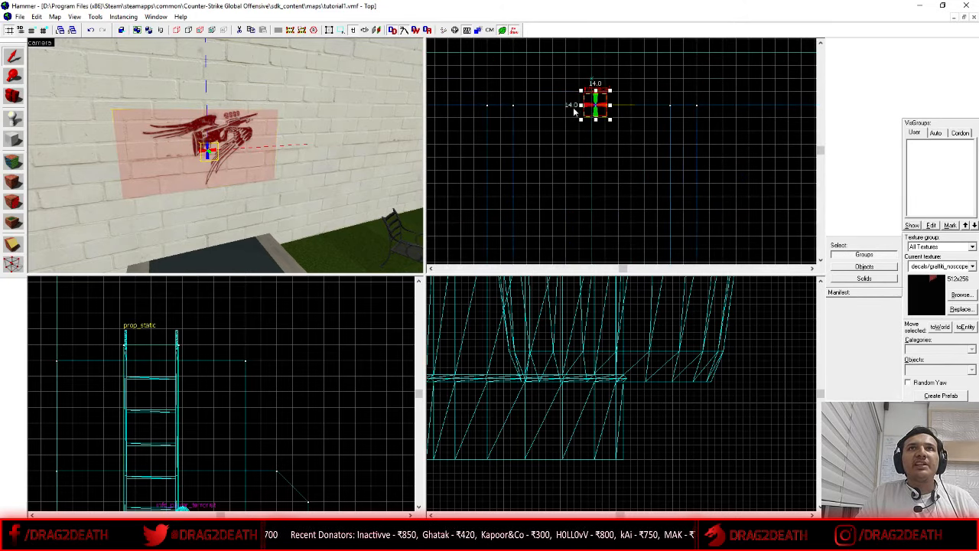
scroll(573, 107, "up", 6)
scroll(599, 124, "down", 5)
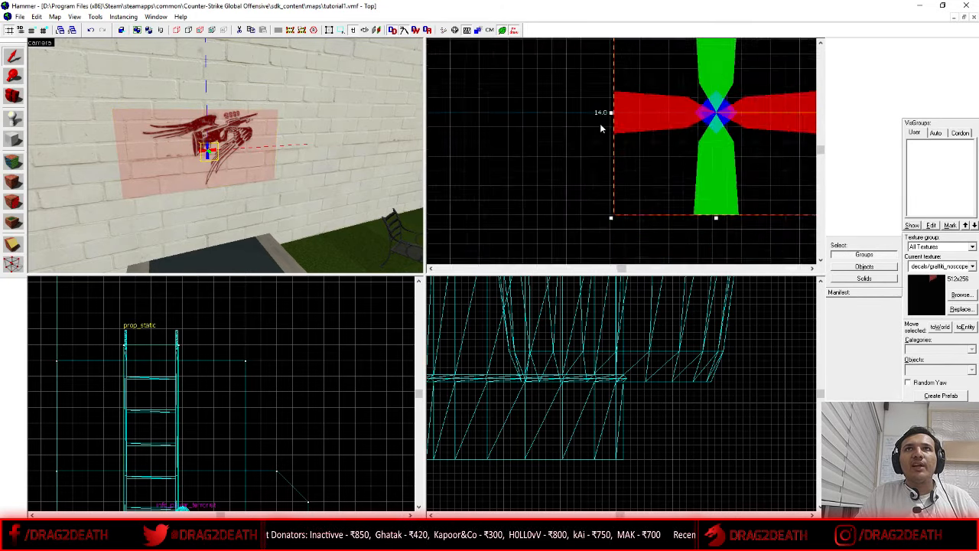
scroll(557, 144, "up", 6)
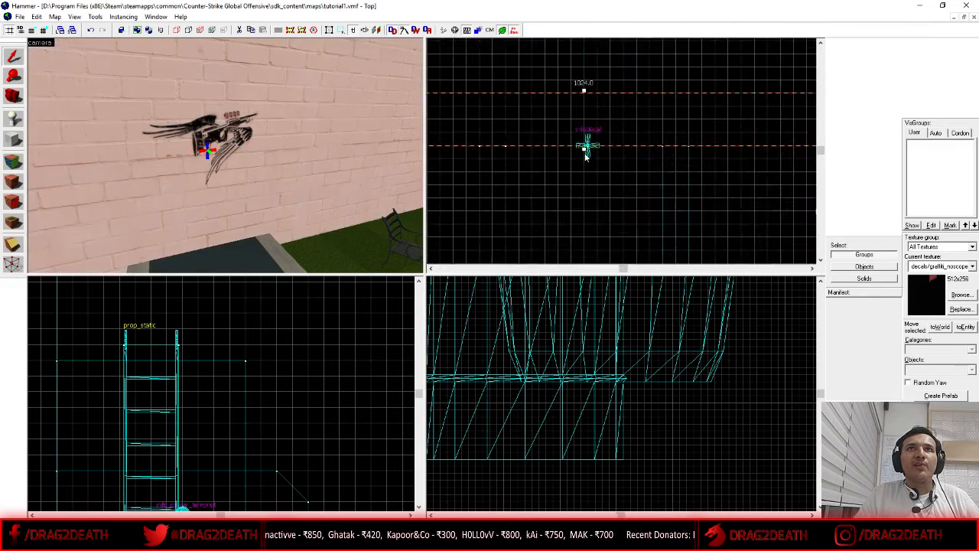
left_click(556, 144)
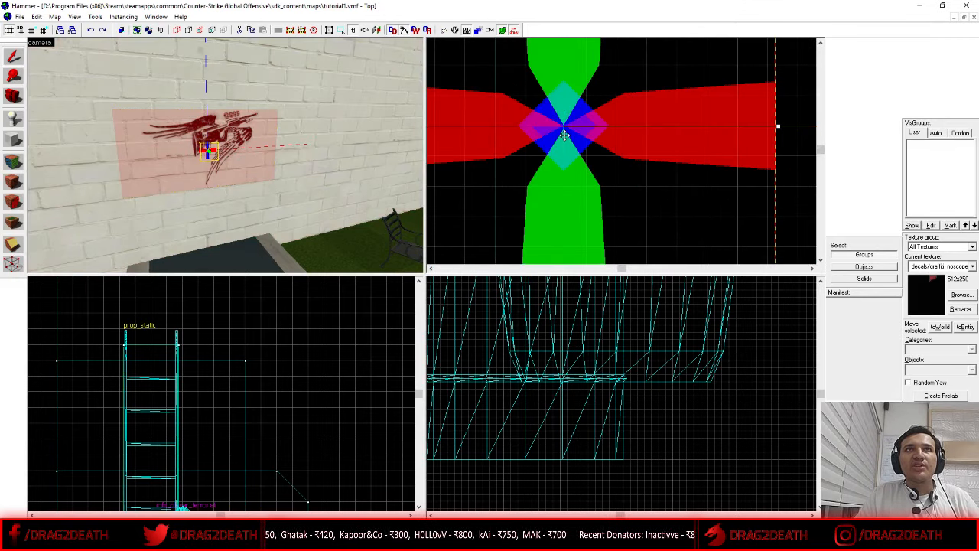
scroll(633, 201, "down", 4)
left_click_drag(632, 201, 622, 160)
mouse_move(615, 102)
left_mouse_down()
mouse_move(617, 55)
mouse_move(611, 114)
left_mouse_up()
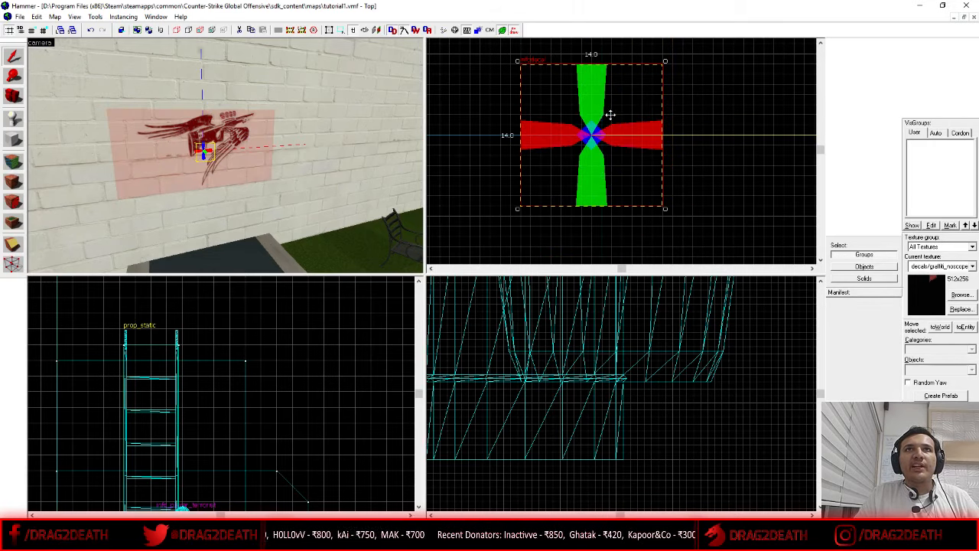
scroll(610, 122, "up", 3)
scroll(610, 122, "down", 3)
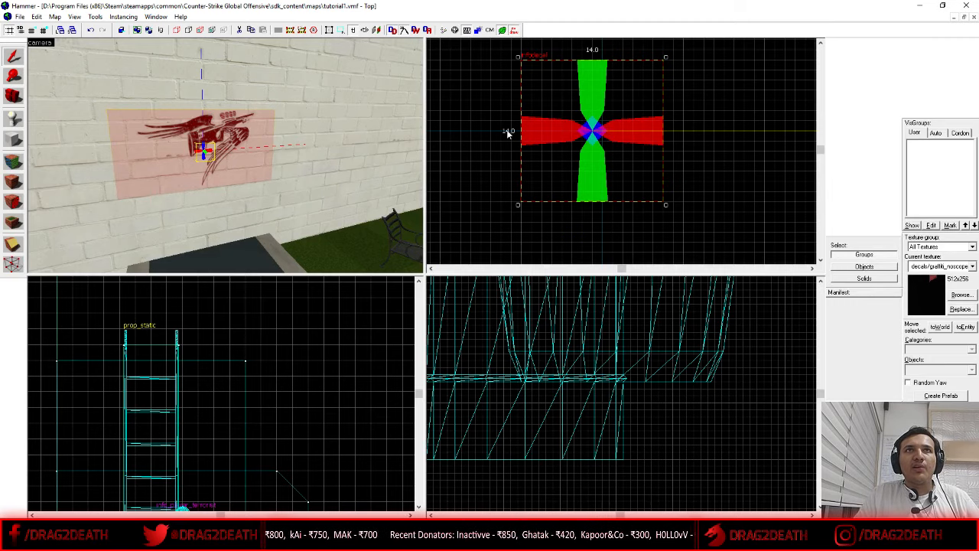
left_click(513, 142)
left_click(208, 152)
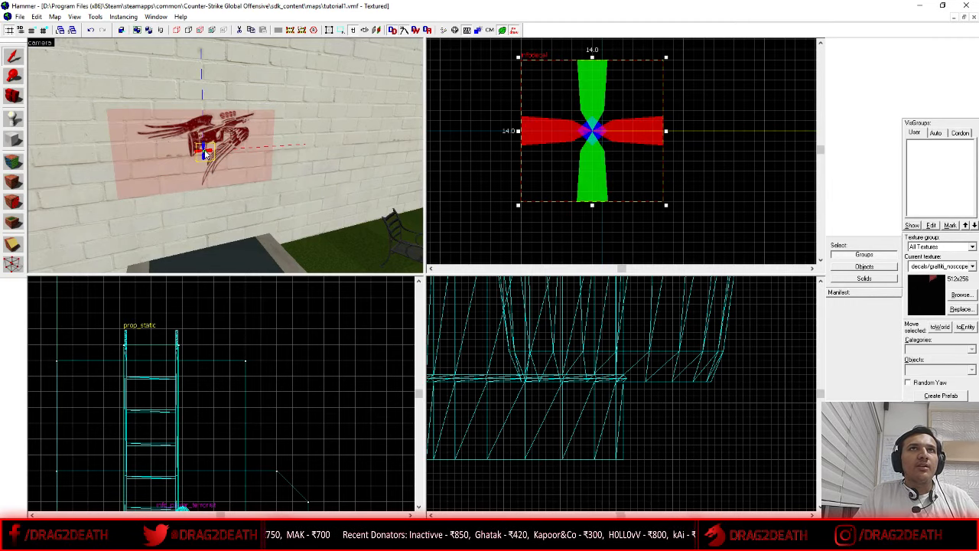
Move the graffiti decal along the brick wall in the top view, past the end of the road to beside the potted plant
scroll(221, 157, "down", 4)
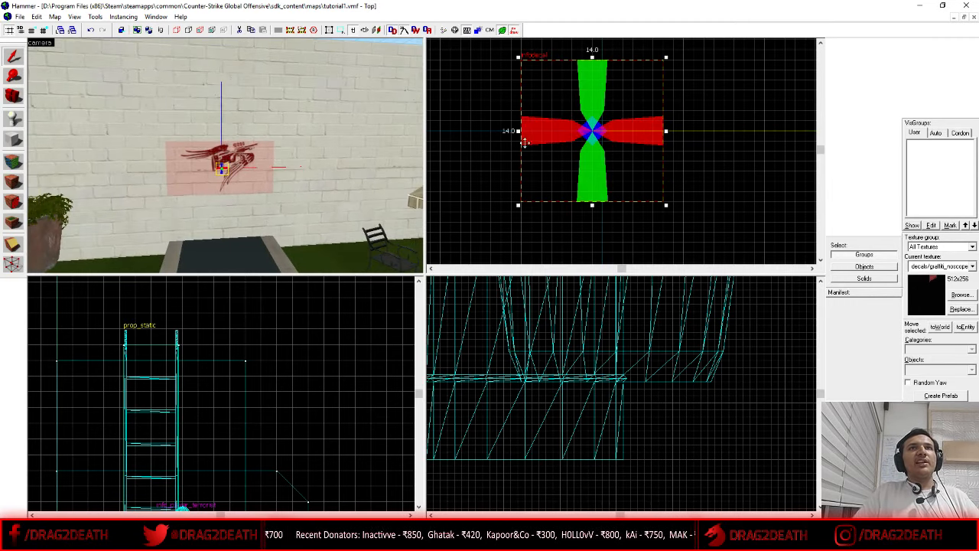
scroll(654, 136, "down", 3)
scroll(650, 145, "down", 2)
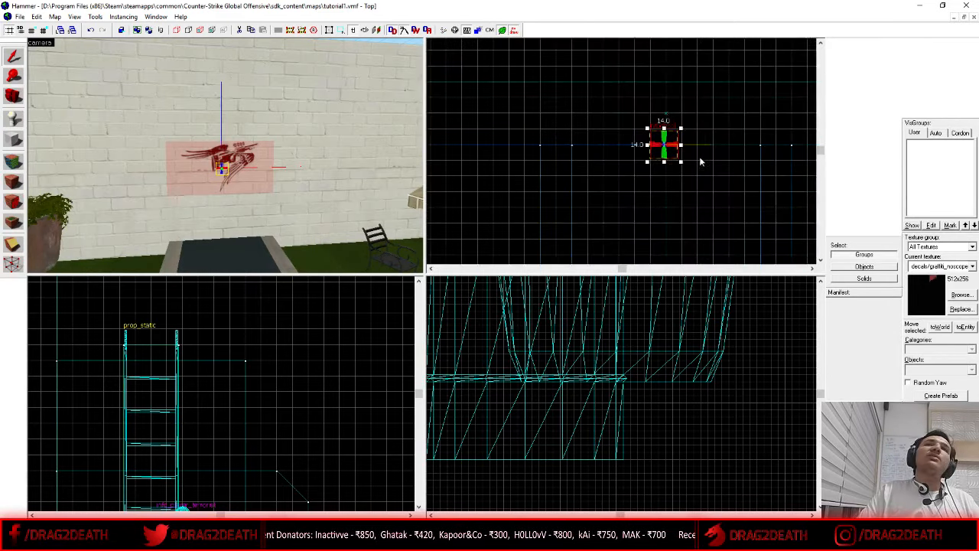
scroll(689, 147, "up", 1)
scroll(704, 147, "down", 2)
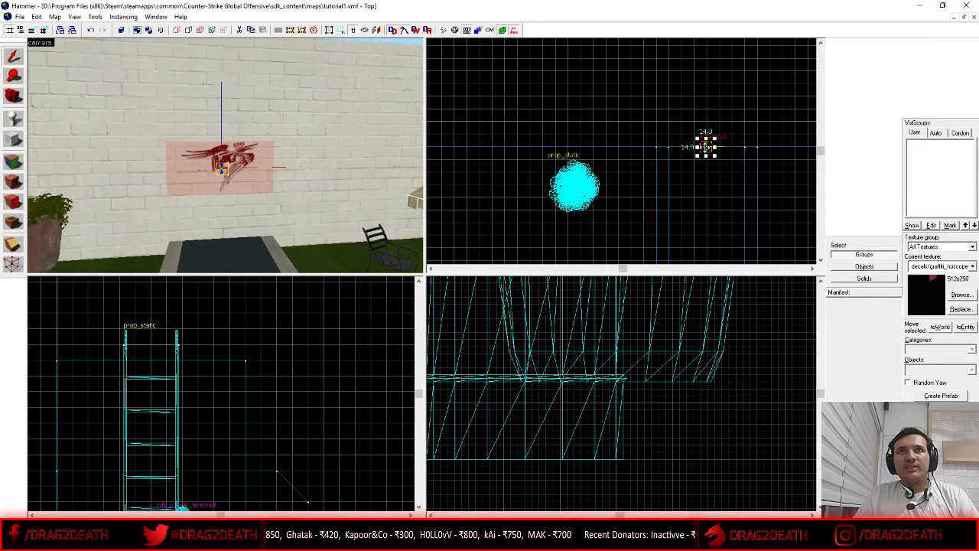
scroll(705, 147, "down", 6)
left_click_drag(705, 147, 650, 136)
scroll(633, 153, "up", 3)
scroll(632, 153, "up", 5)
left_click(664, 191)
key("z")
key("w")
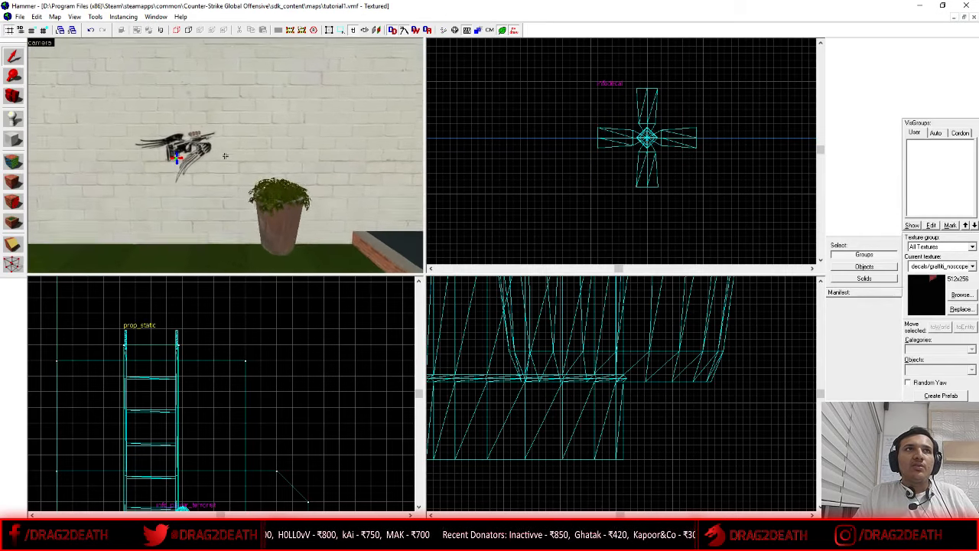
key("z")
scroll(201, 178, "up", 2)
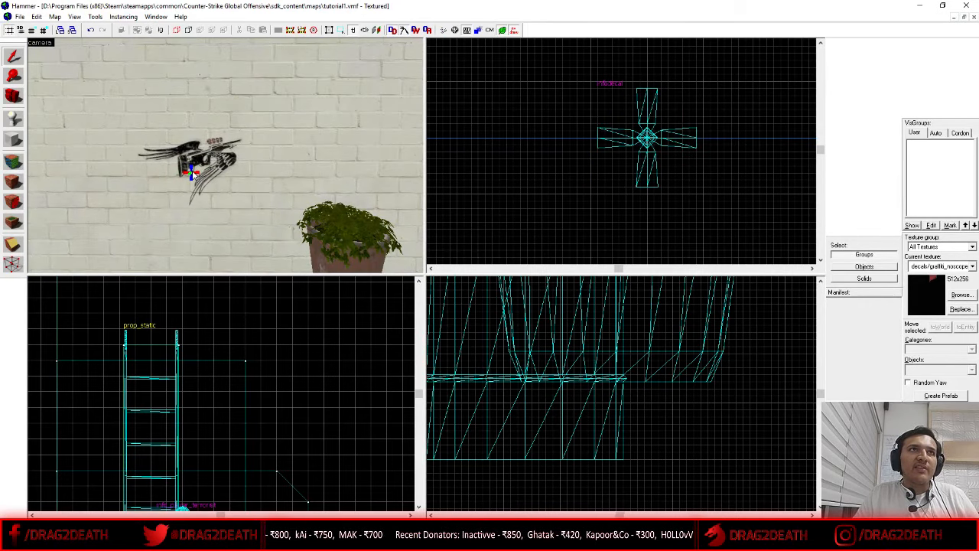
Enlarge the 3D camera view to fill most of the workspace and select the graffiti decal with its 3D handles shown
left_click(193, 174)
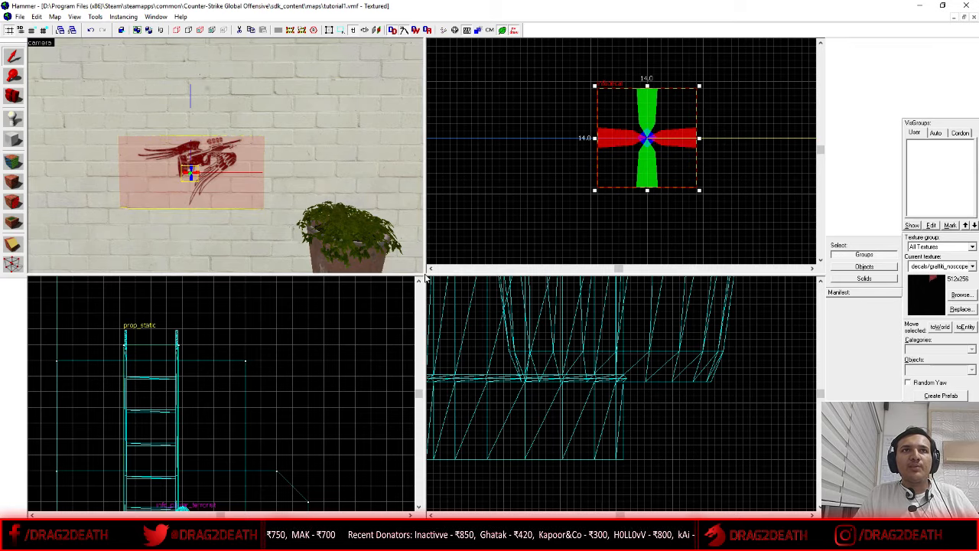
left_click_drag(426, 280, 767, 445)
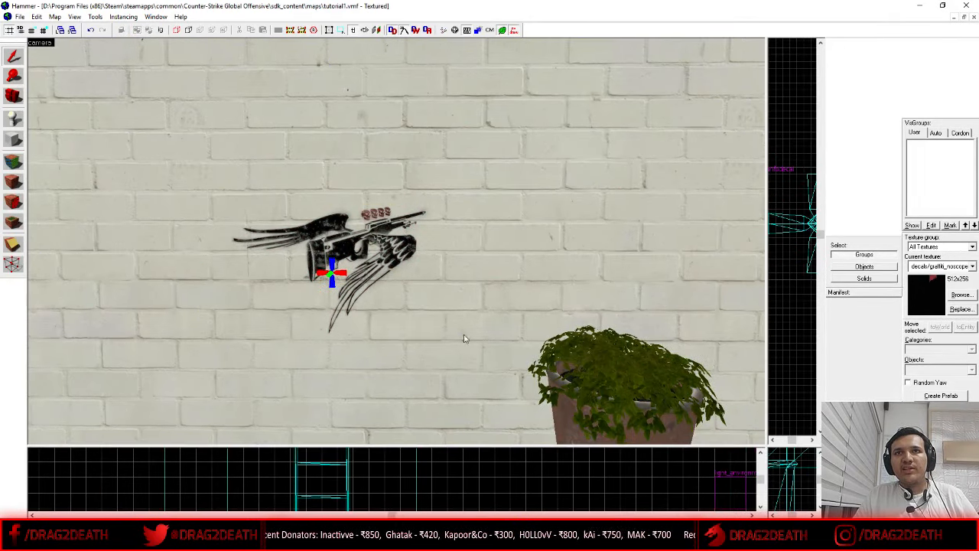
left_click(332, 277)
scroll(359, 261, "down", 4)
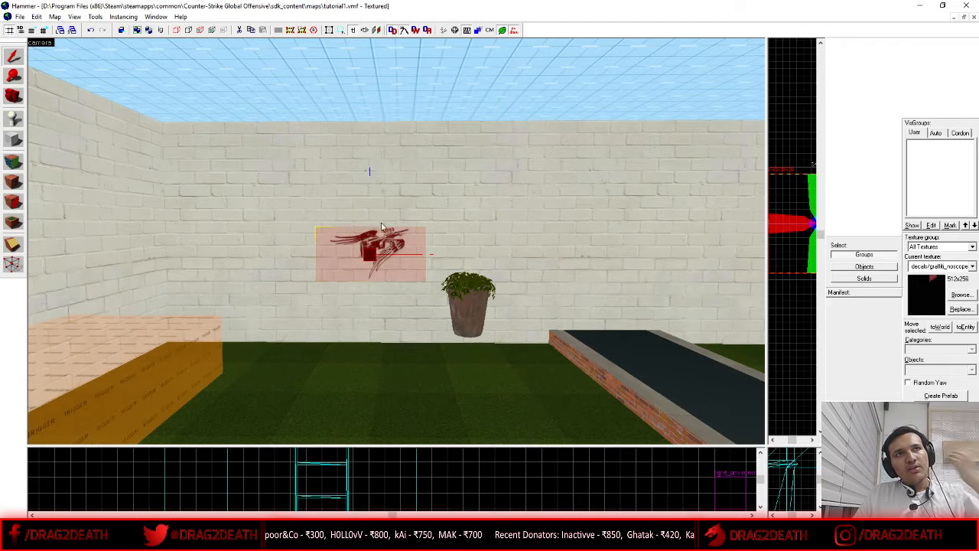
scroll(376, 254, "up", 3)
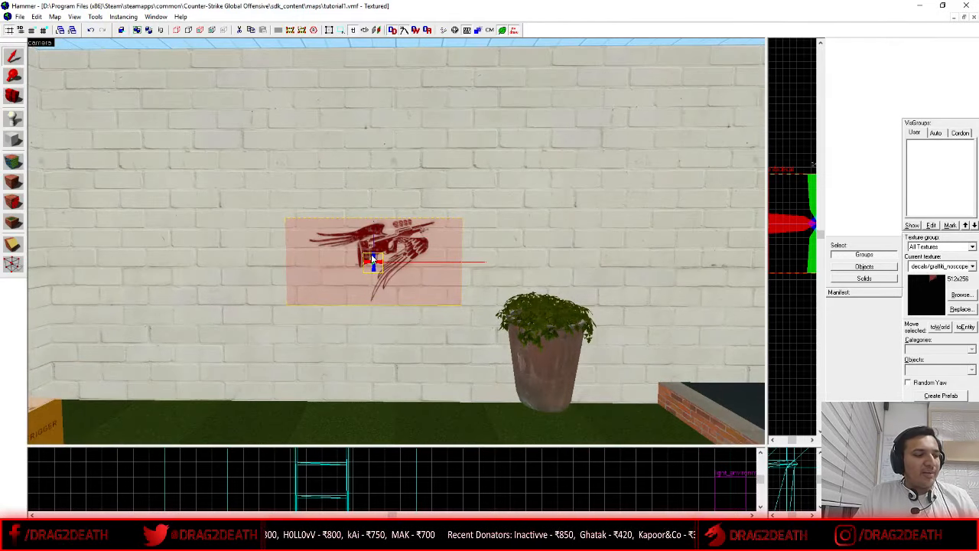
left_click(371, 256)
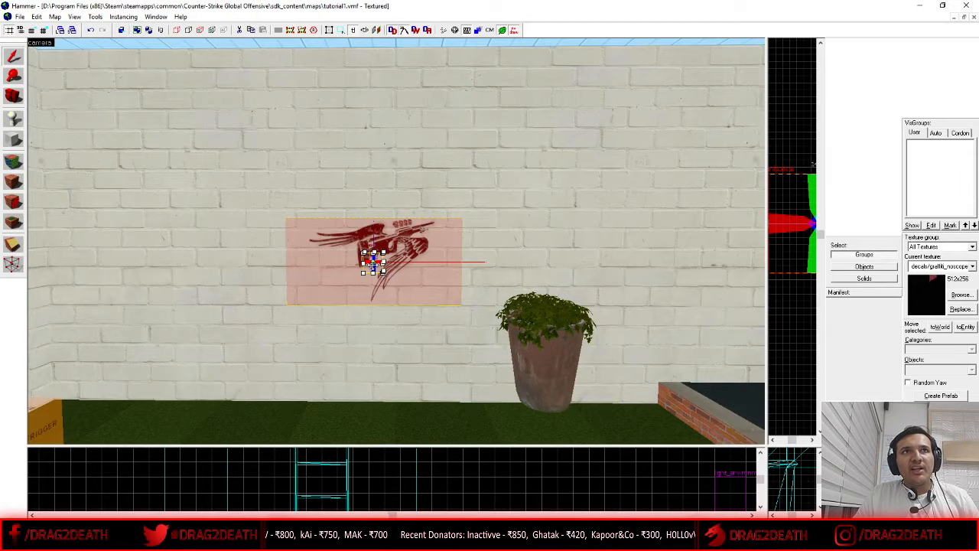
Examine the selected graffiti decal and its 3D handles up close and from across the grass
key("z")
key("w")
key("d")
key("z")
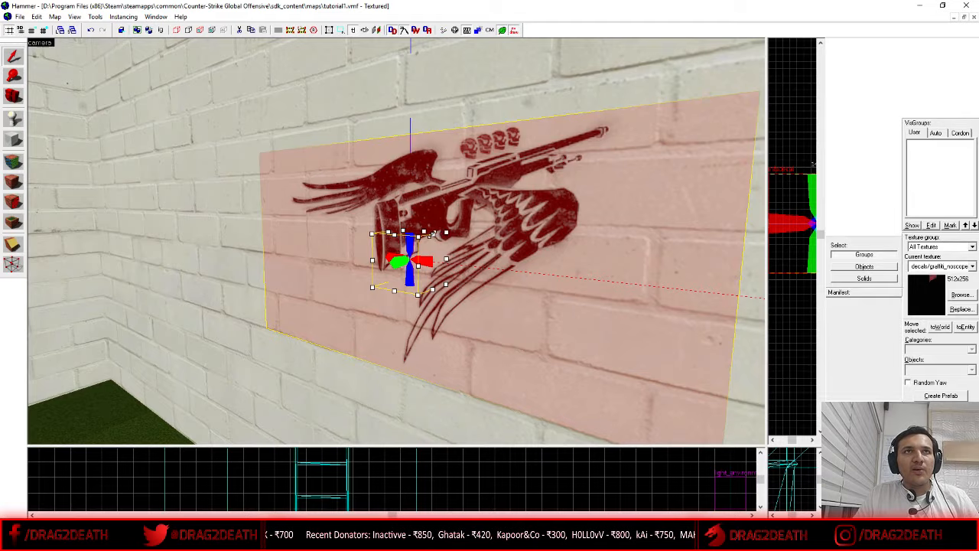
key("a")
key("z")
key("s")
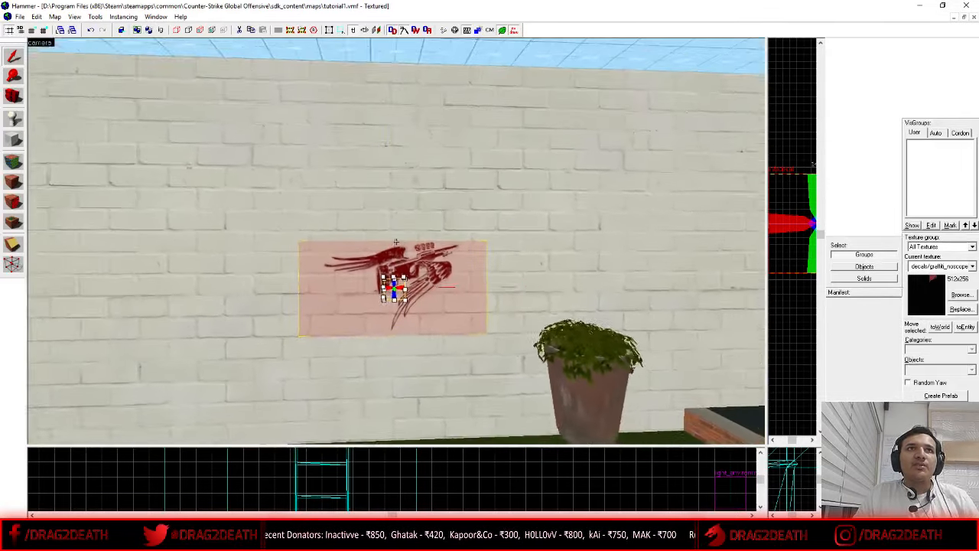
key("s")
key("w")
key("z")
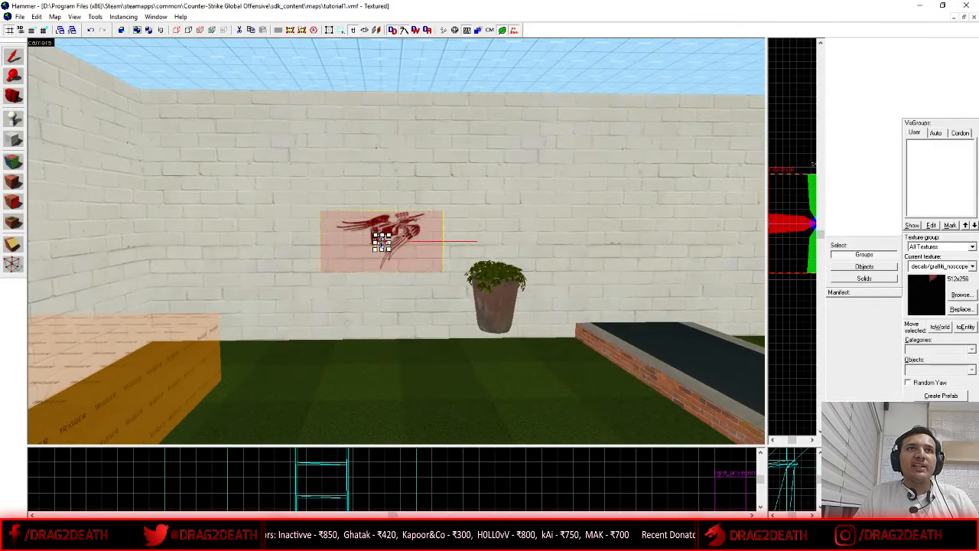
Move the graffiti decal down the brick wall to just above the grass beside the potted plant, then clear the selection
left_click_drag(382, 244, 156, 264)
left_click_drag(90, 253, 401, 310)
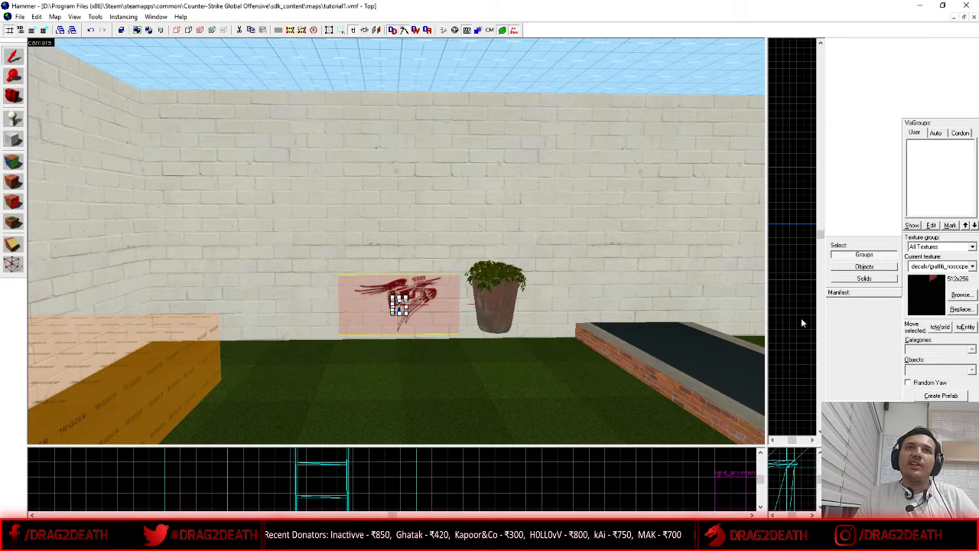
left_click(801, 317)
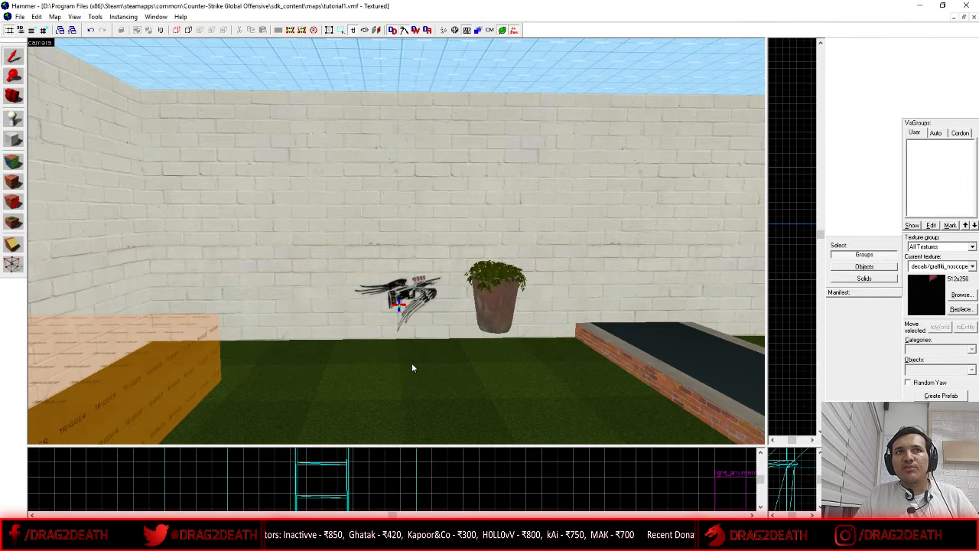
Examine how the lower edge of the graffiti decal's outline meets the wall just above the grass
scroll(403, 363, "up", 5)
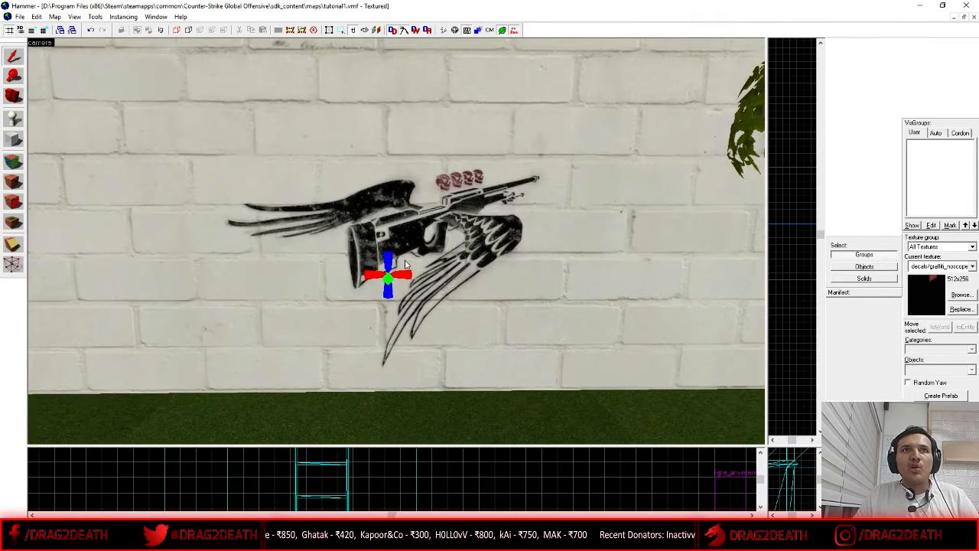
left_click(388, 277)
key("z")
key("w")
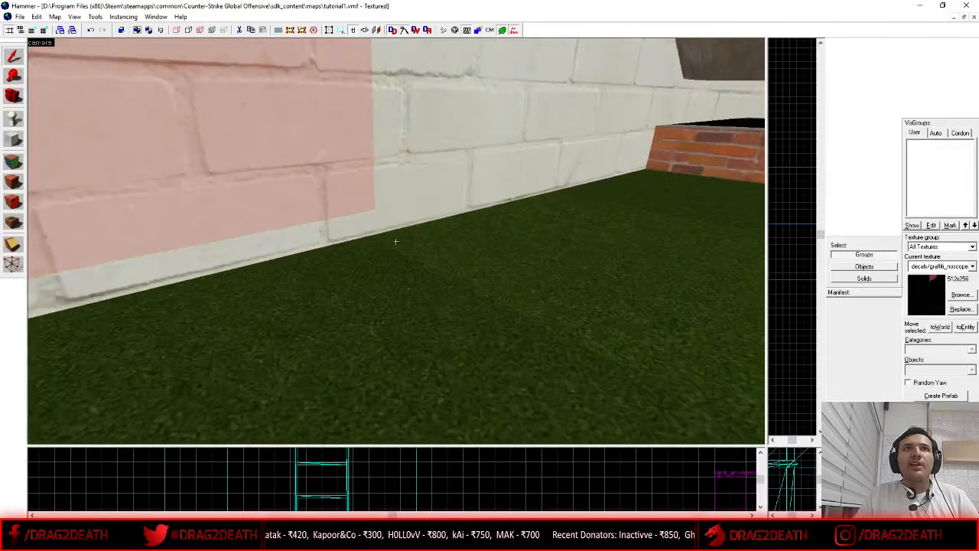
key("z")
key("d")
key("z")
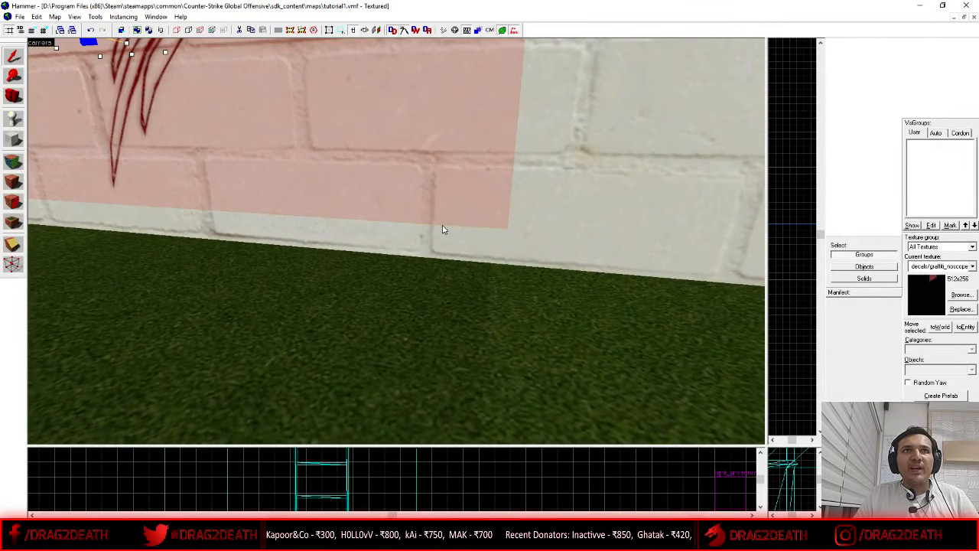
key("z")
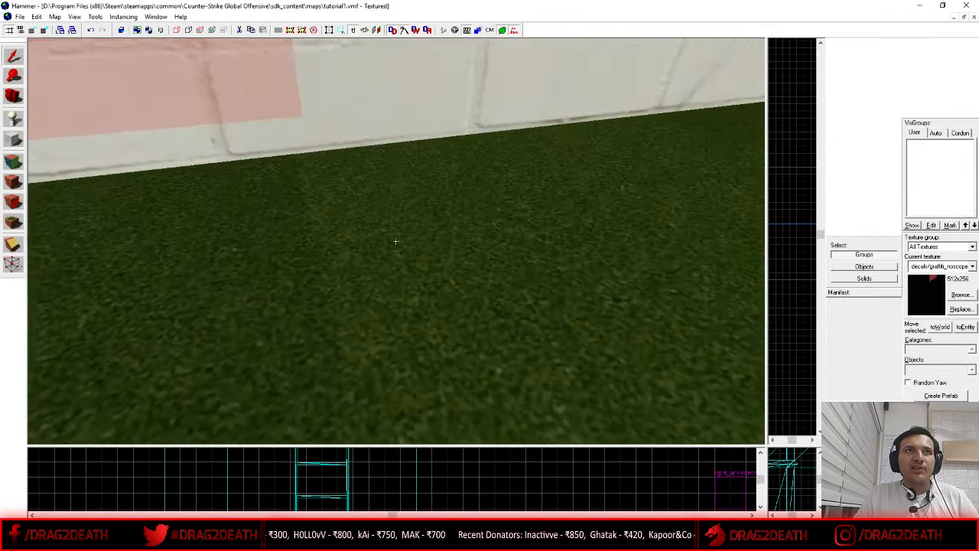
key("s")
key("s")
key("z")
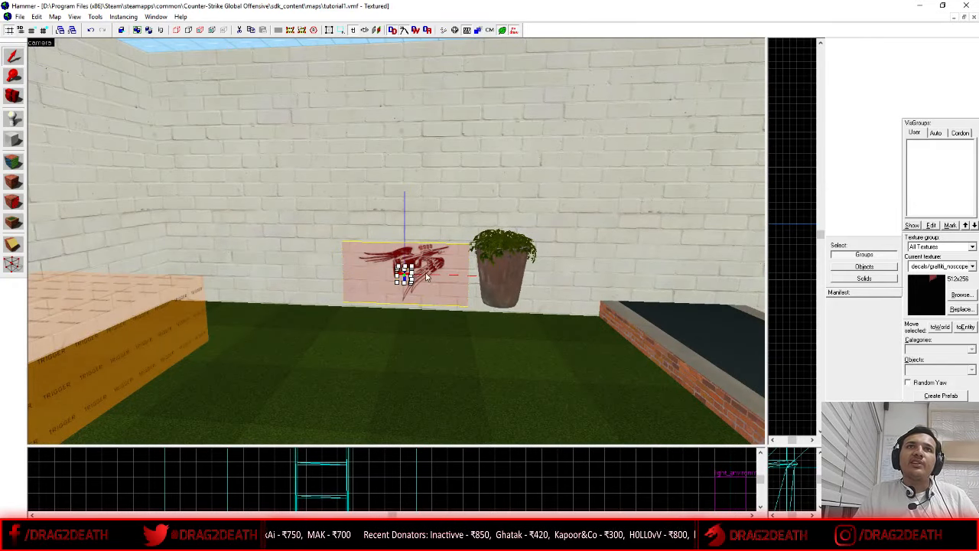
left_click_drag(405, 263, 398, 236)
key("ctrl+z")
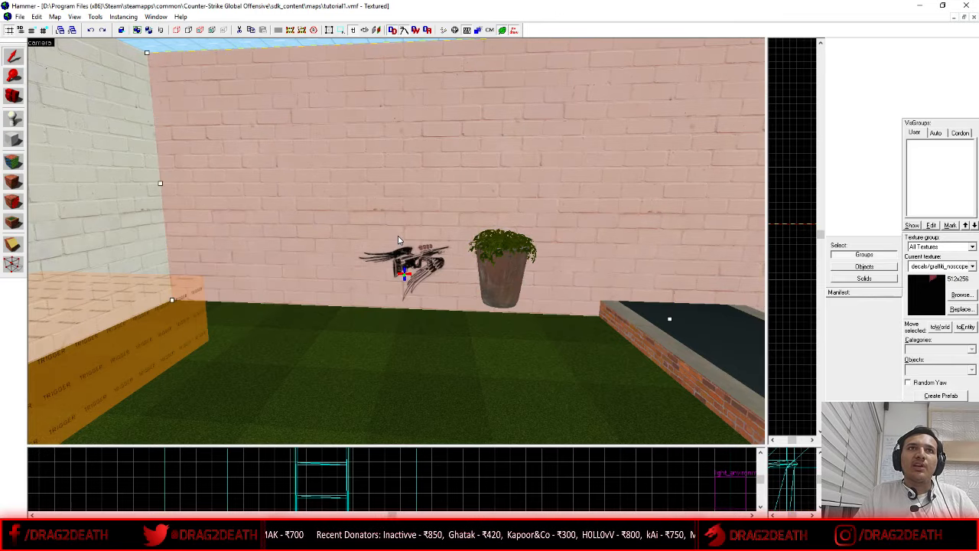
key("Escape")
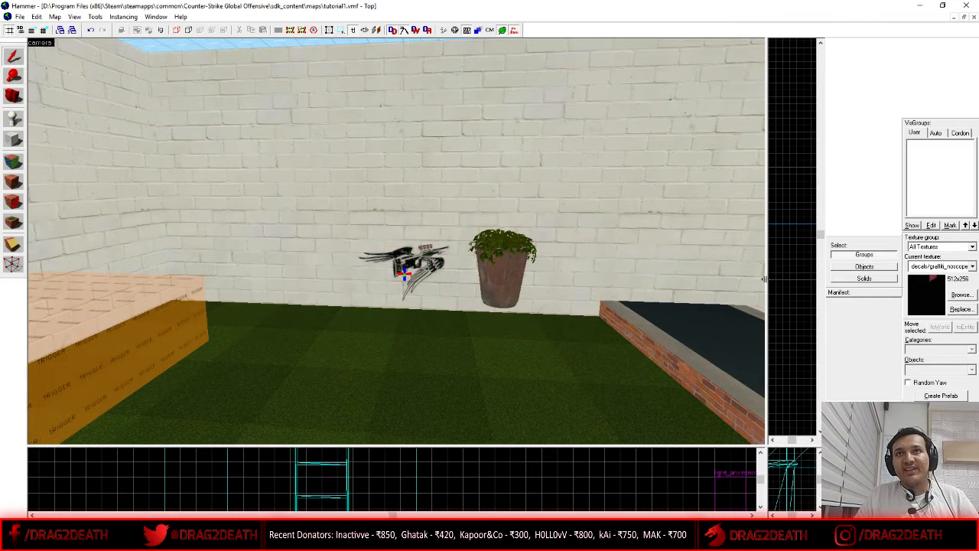
Move the graffiti decal slightly up the brick wall beside the potted plant
left_click(397, 277)
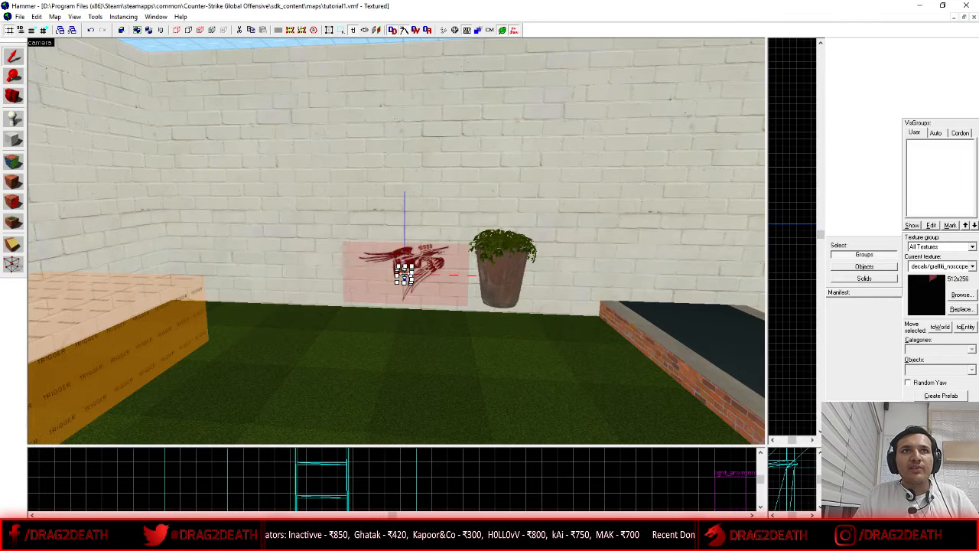
left_click_drag(405, 277, 400, 253)
left_click(534, 157)
Clear the wall selection and select the player model standing in the trigger area behind the low wall
key("z")
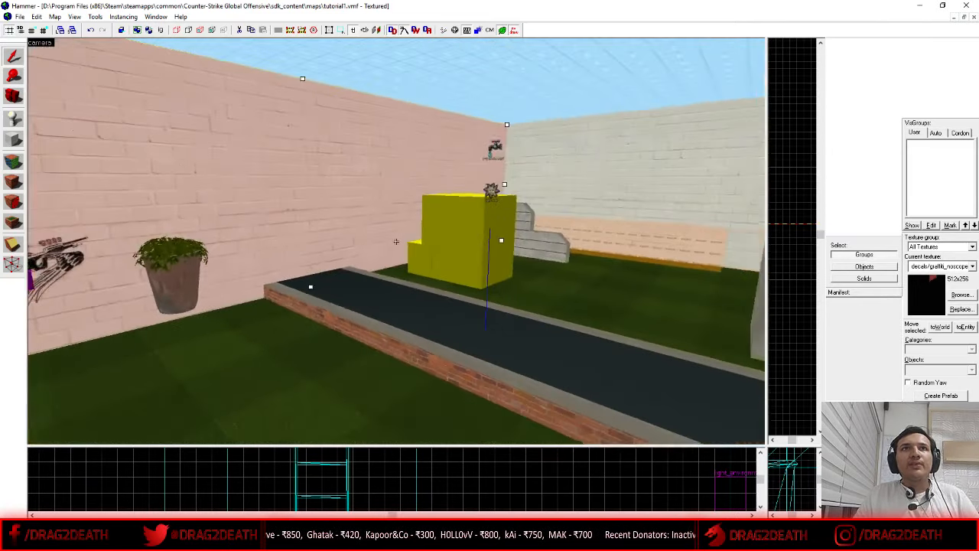
key("w")
key("z")
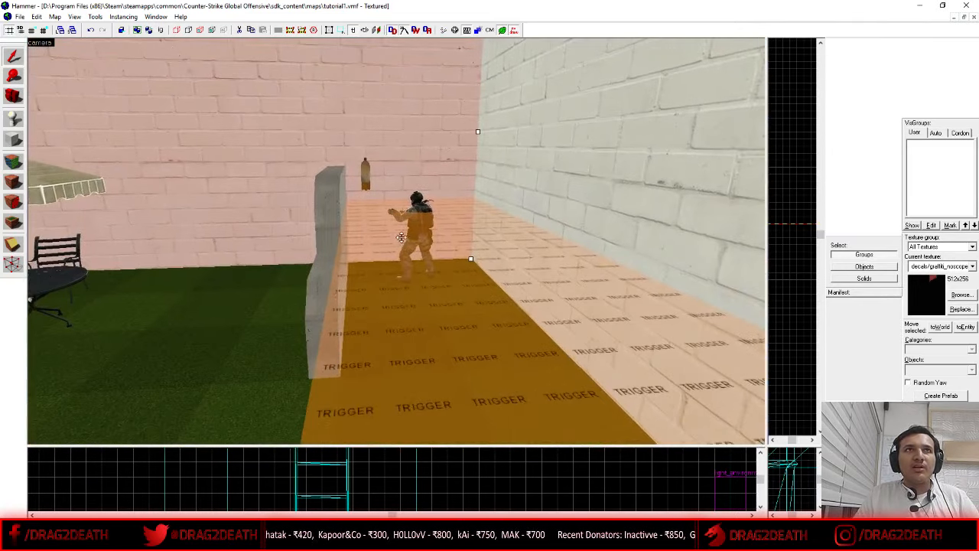
key("w")
key("z")
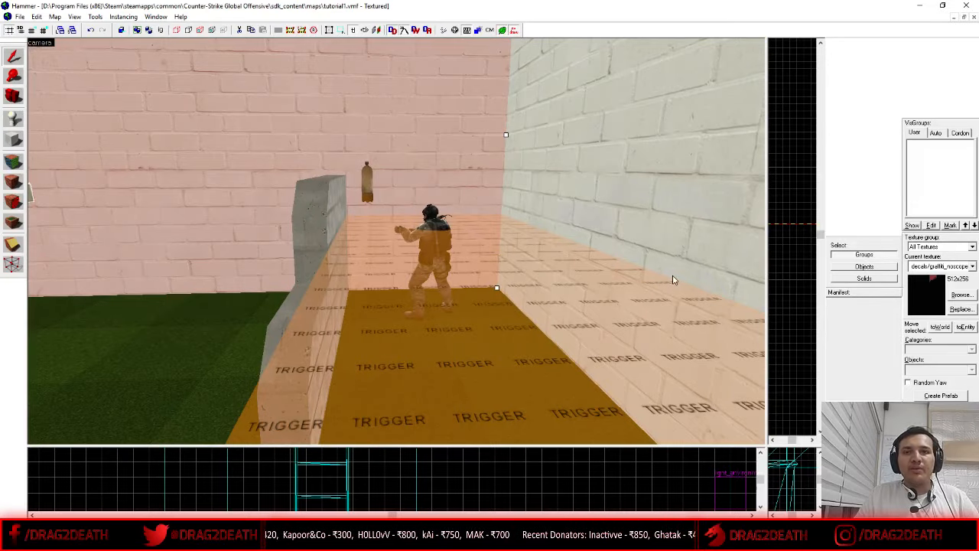
scroll(790, 222, "down", 4)
left_click(788, 209)
key("z")
key("w")
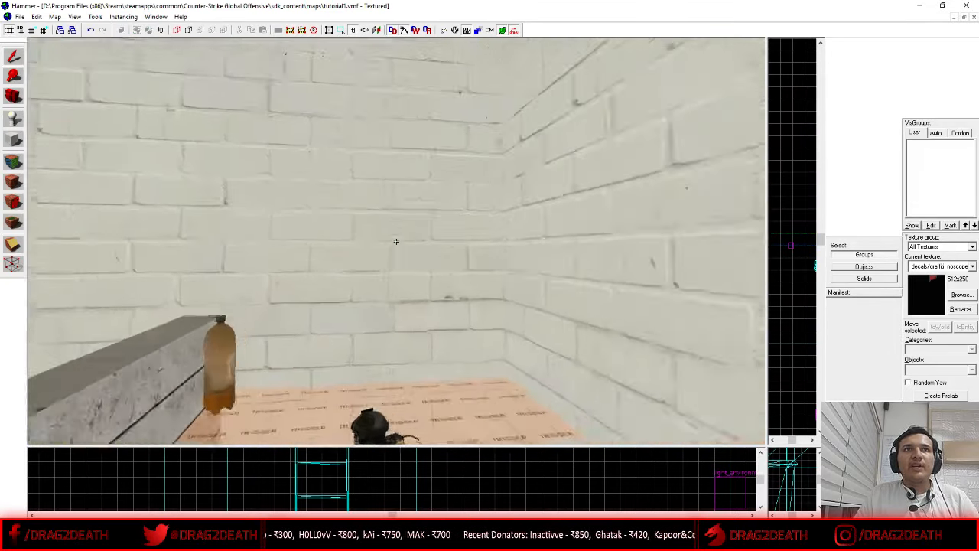
key("s")
left_click(396, 242)
key("w")
key("s")
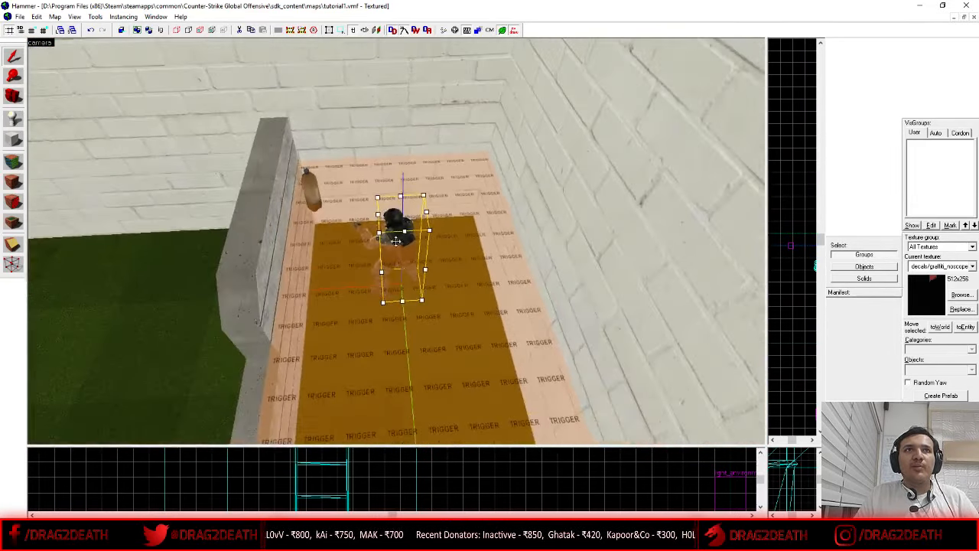
key("z")
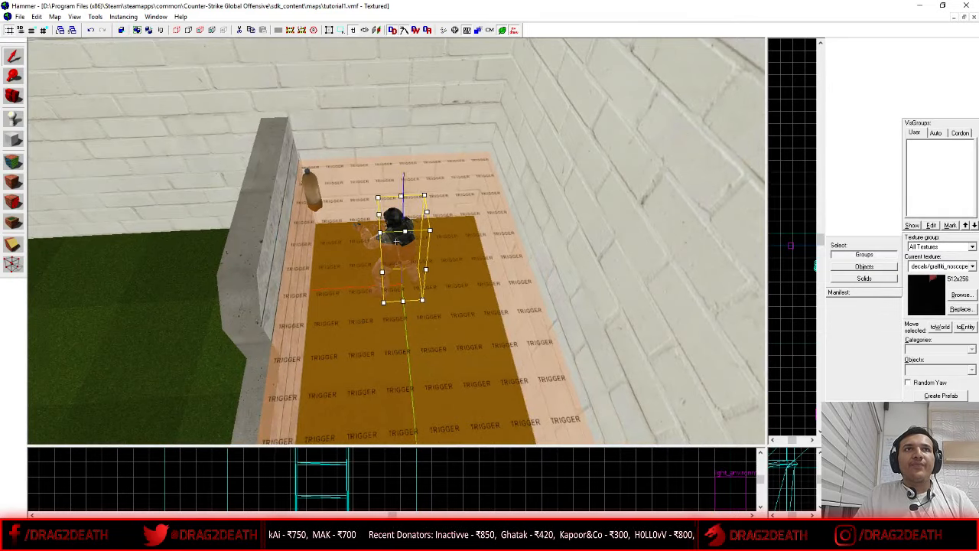
Try moving the player model within the trigger area in the 3D view, and undo the move
key("w")
key("s")
key("w")
key("z")
left_click_drag(372, 235, 376, 268)
key("ctrl+z")
Move the player model across the trigger area, away from the floating bottle, using the 3D view
key("z")
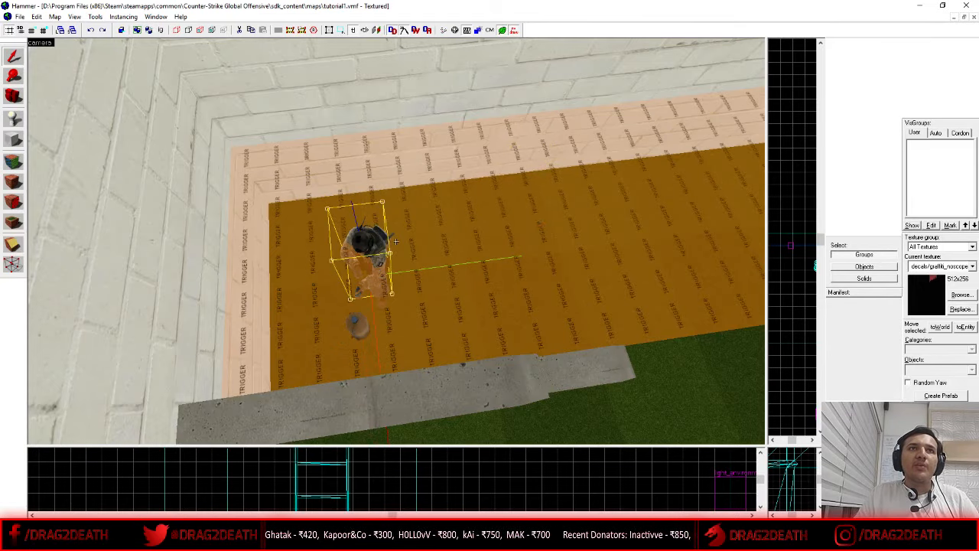
key("w")
key("z")
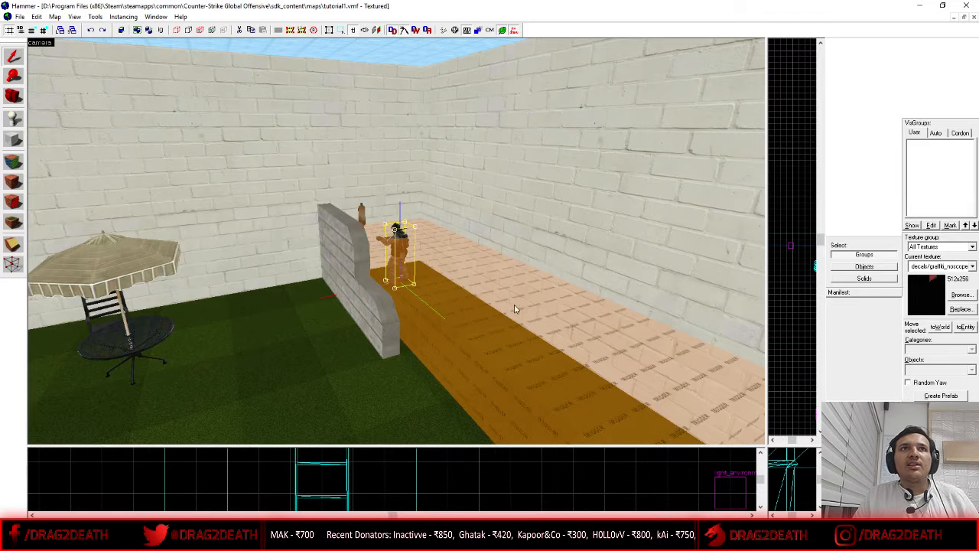
key("z")
key("w")
key("s")
key("z")
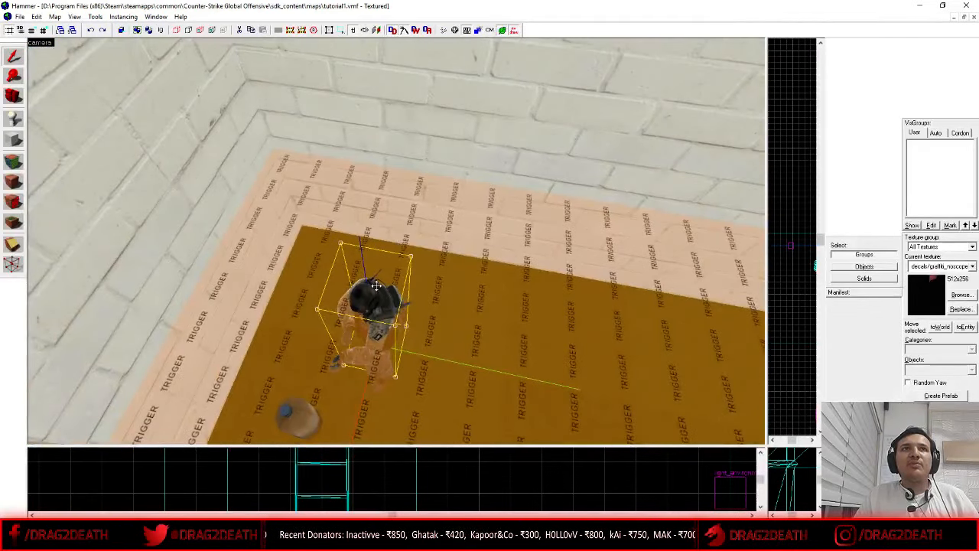
left_click_drag(376, 285, 399, 255)
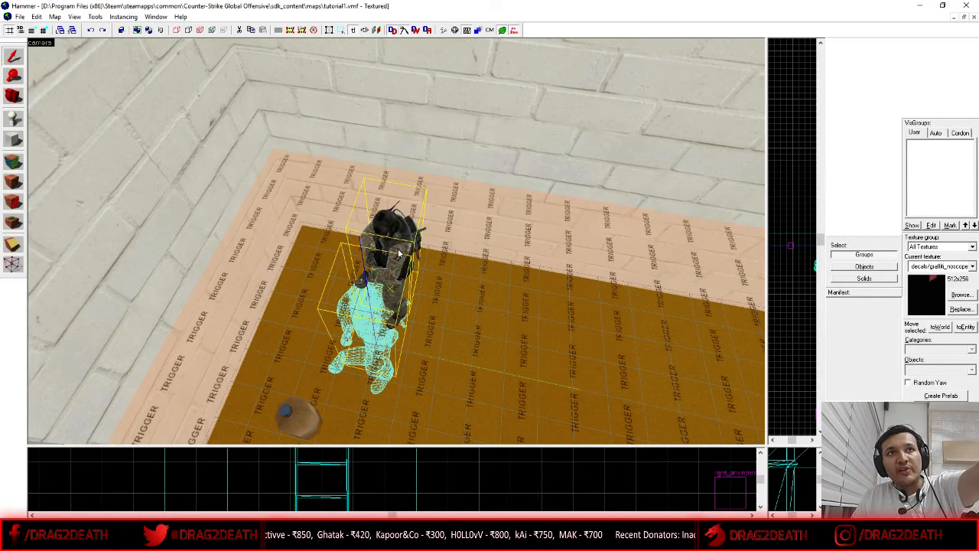
left_click_drag(399, 254, 399, 255)
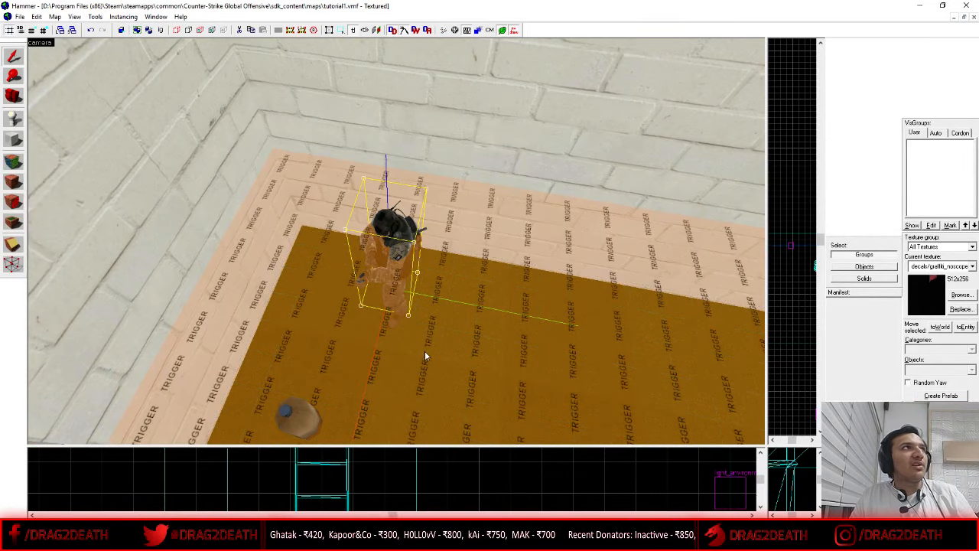
Select the tall concrete block with the ladder and undo the last actions
key("z")
key("z")
key("z")
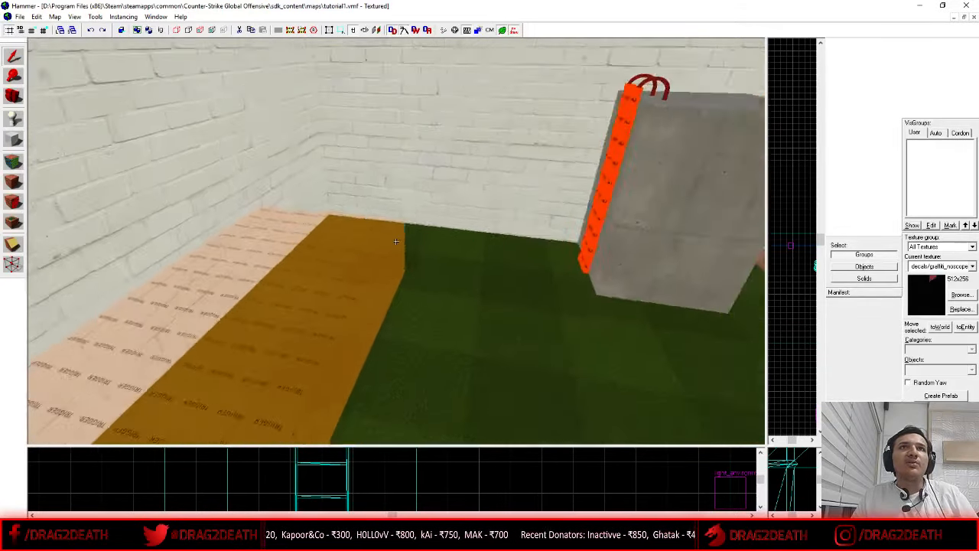
key("w")
key("z")
left_click(357, 262)
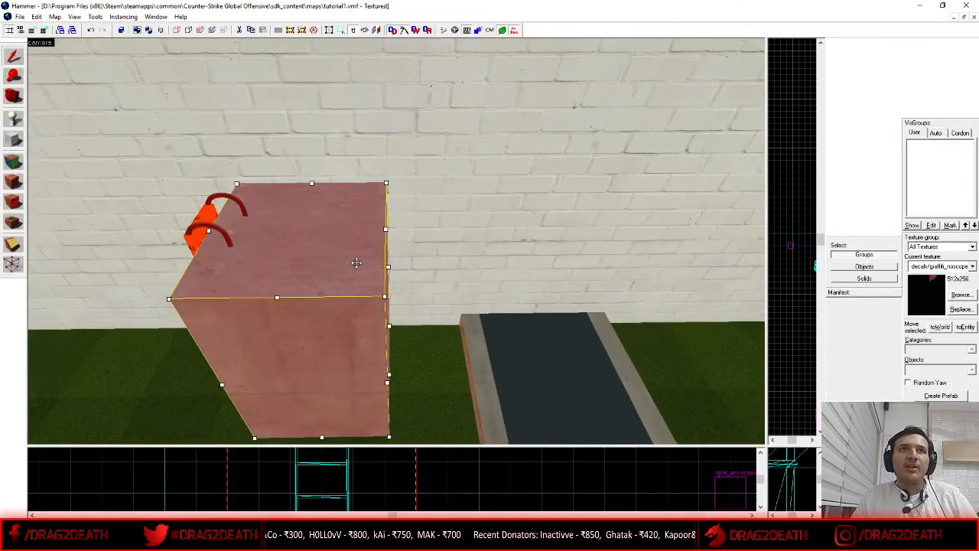
key("ctrl+z")
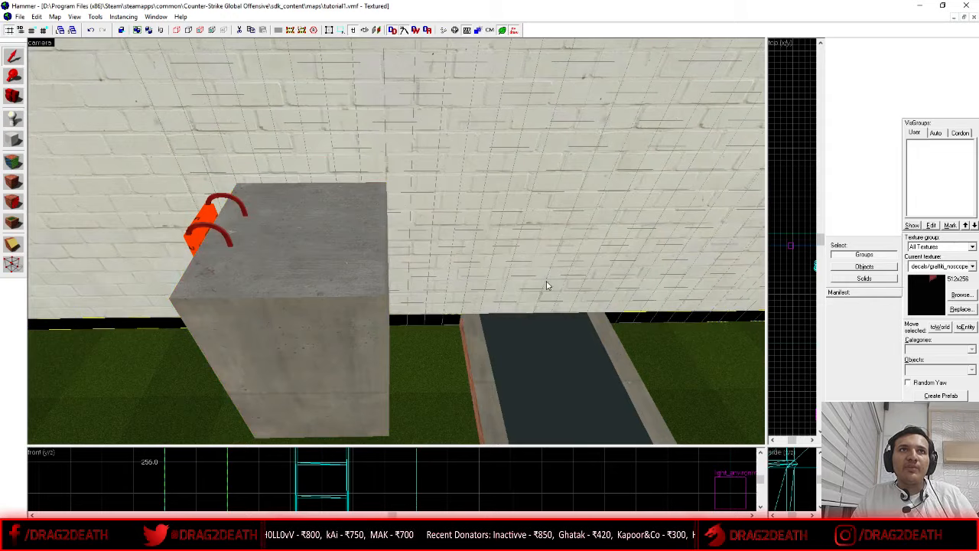
key("ctrl+z")
Try moving the concrete block in the 3D view and back beside its ladder, leaving it deselected
key("z")
key("z")
left_click(393, 297)
left_click_drag(381, 290, 344, 353)
left_click_drag(263, 330, 350, 283)
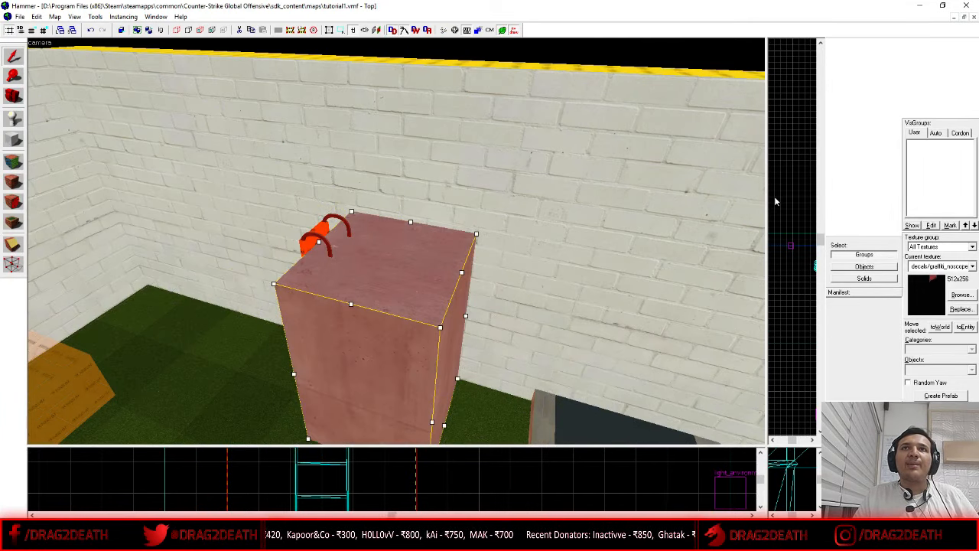
left_click(800, 225)
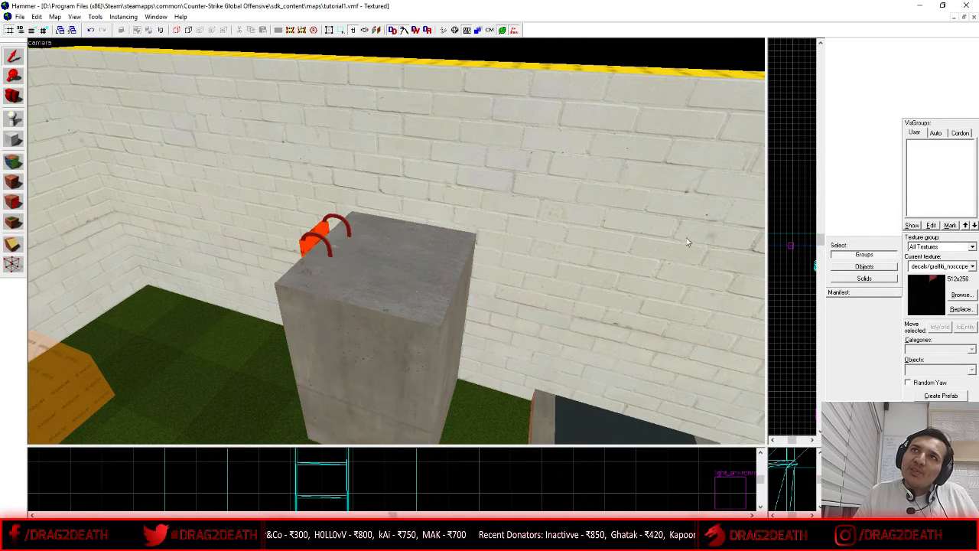
left_click(330, 297)
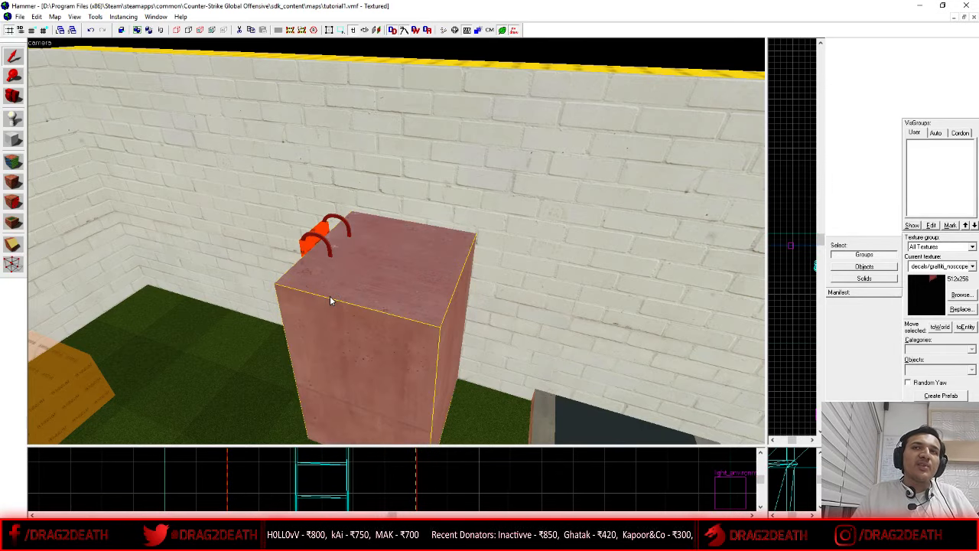
key("a")
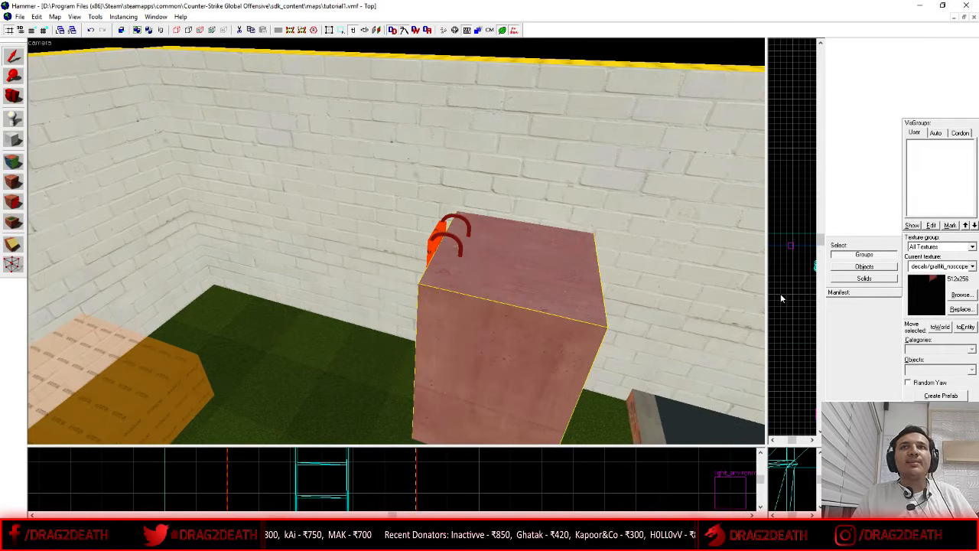
left_click(782, 299)
Select and deselect the graffiti decal, and shrink the 3D camera view to give the 2D views more room
key("w")
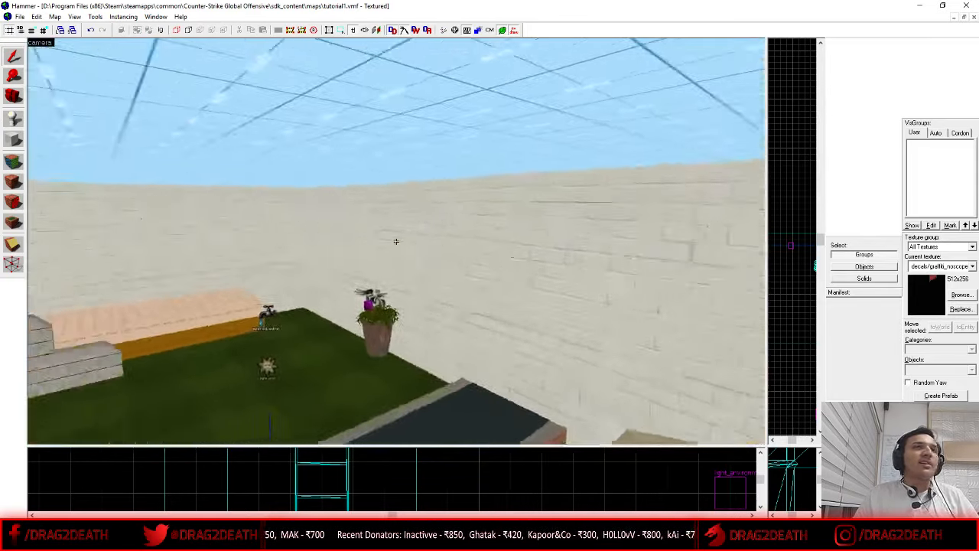
key("z")
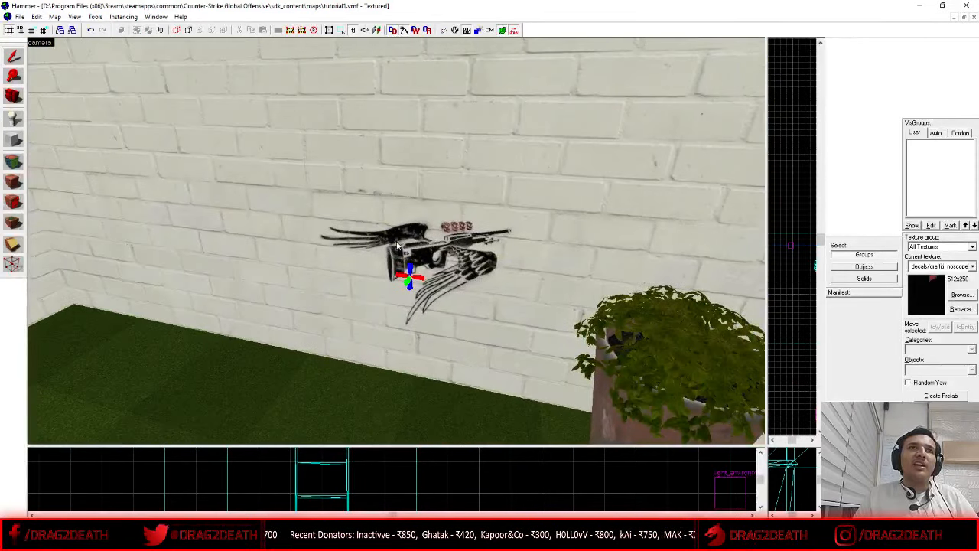
left_click(411, 276)
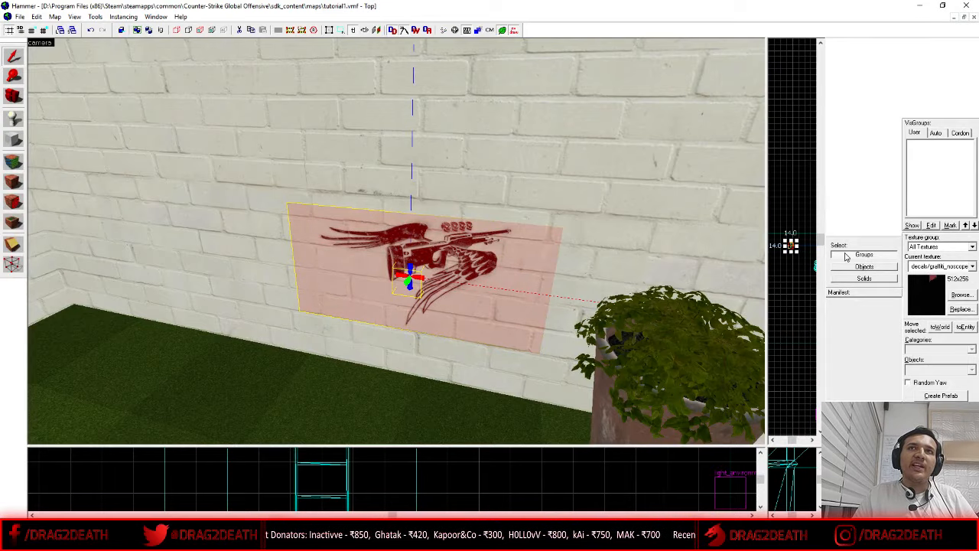
left_click(774, 414)
left_click_drag(763, 451, 579, 354)
scroll(302, 196, "down", 5)
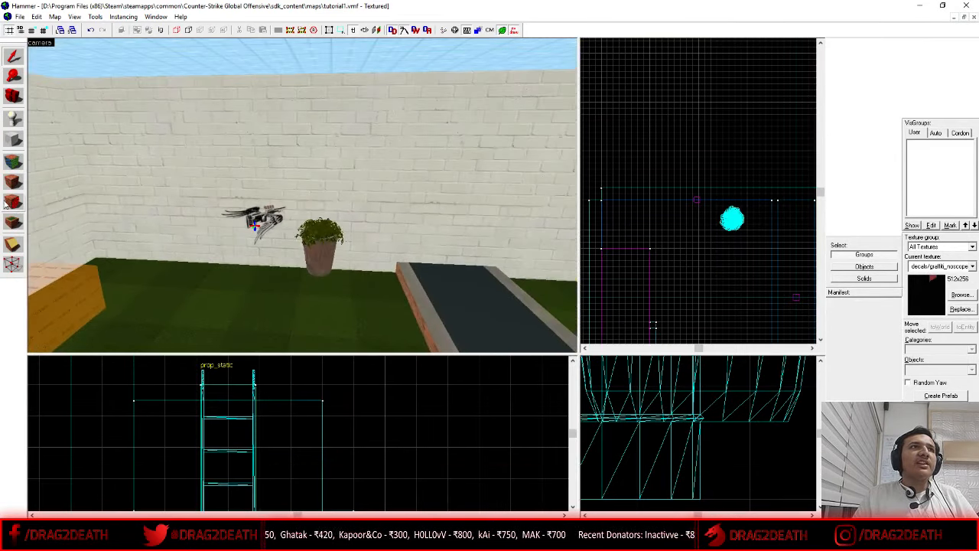
Set the current texture to the bullet-hole decal decals/holes128_02
left_click(960, 295)
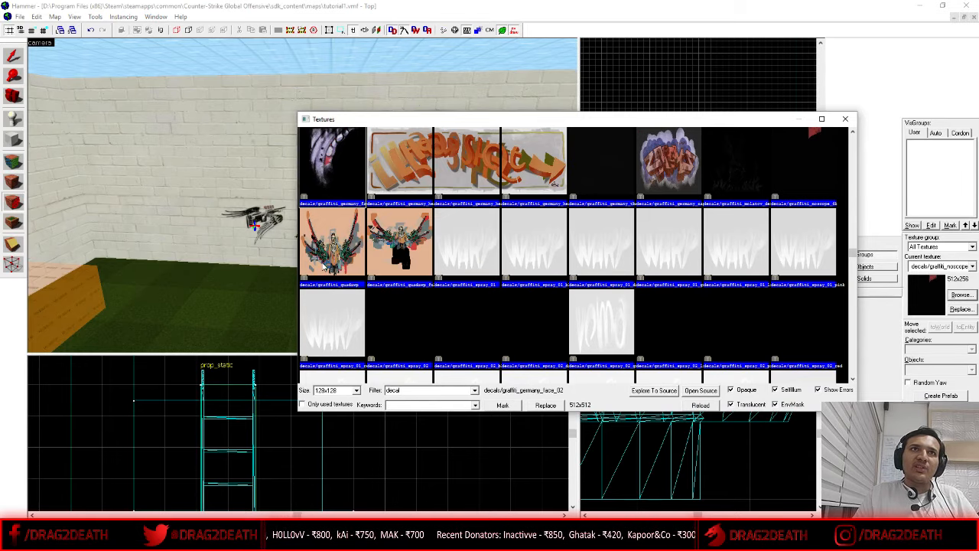
scroll(324, 264, "down", 10)
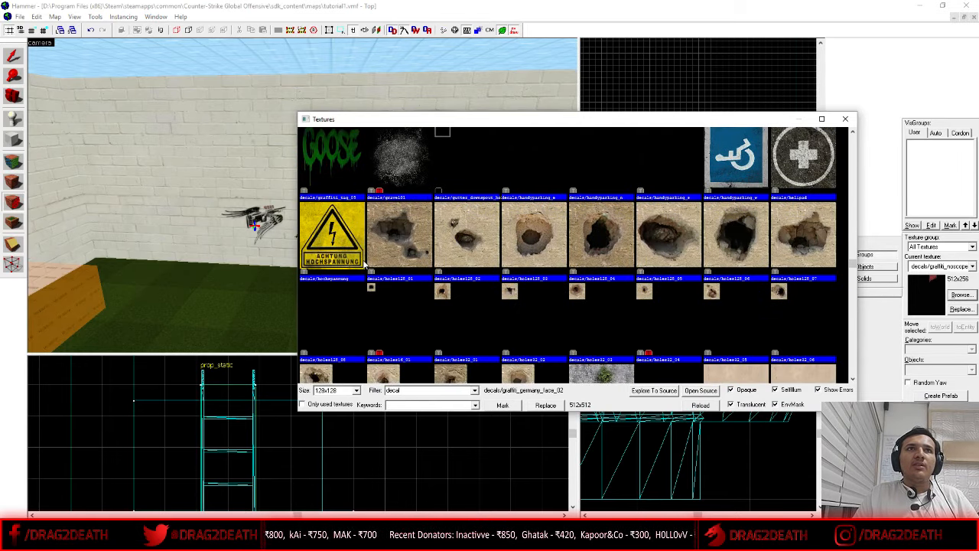
scroll(365, 265, "down", 1)
double_click(457, 184)
Place the holes128_02 decal on the brick wall between the potted plant and the brick-edged dark strip
key("z")
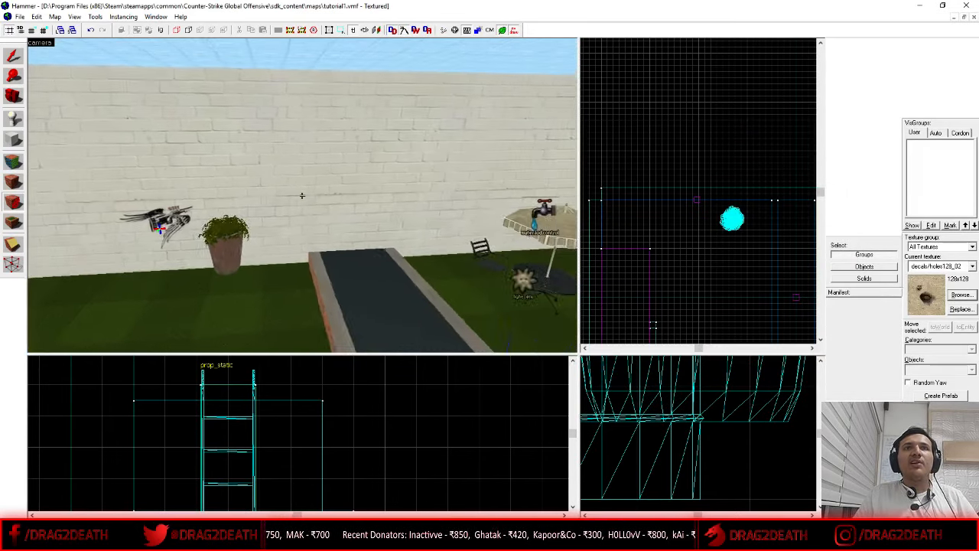
key("w")
key("z")
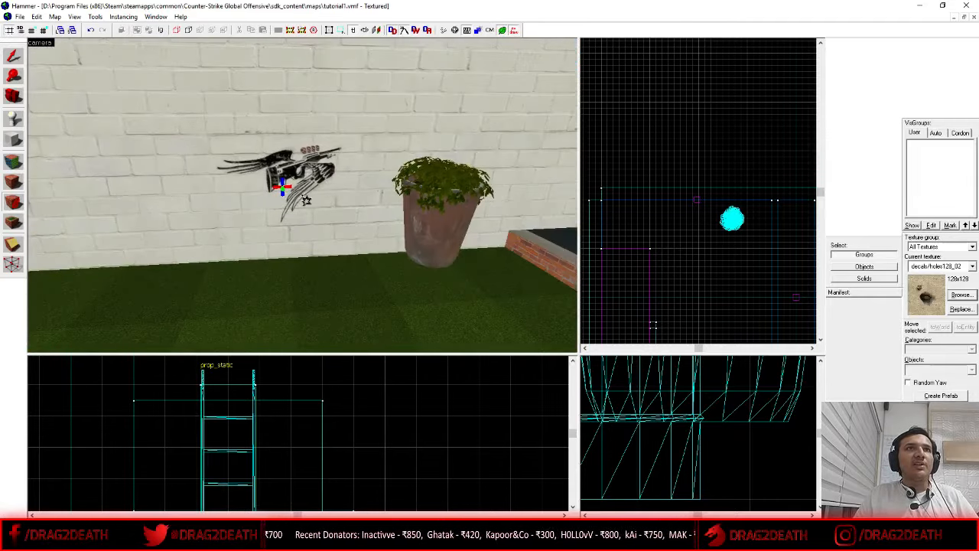
key("d")
left_click(337, 189)
key("w")
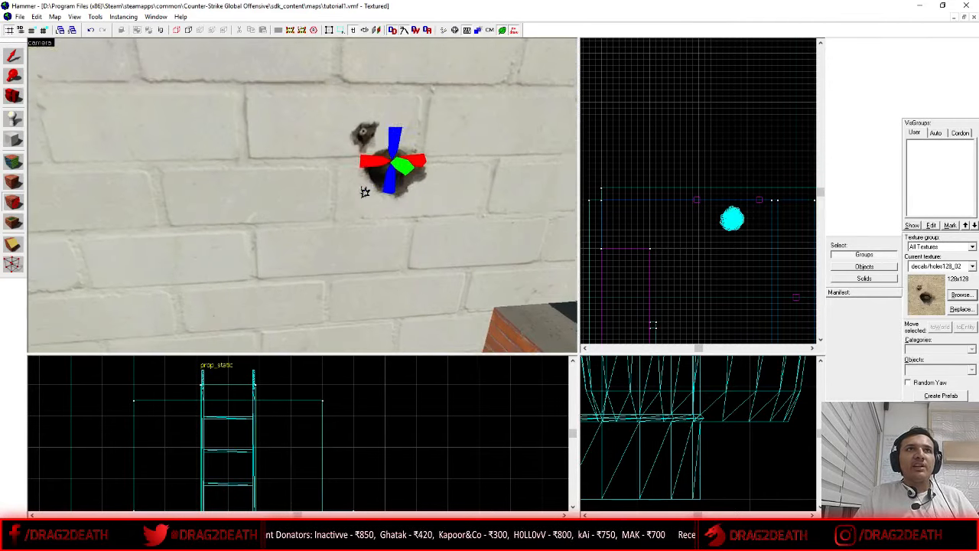
key("s")
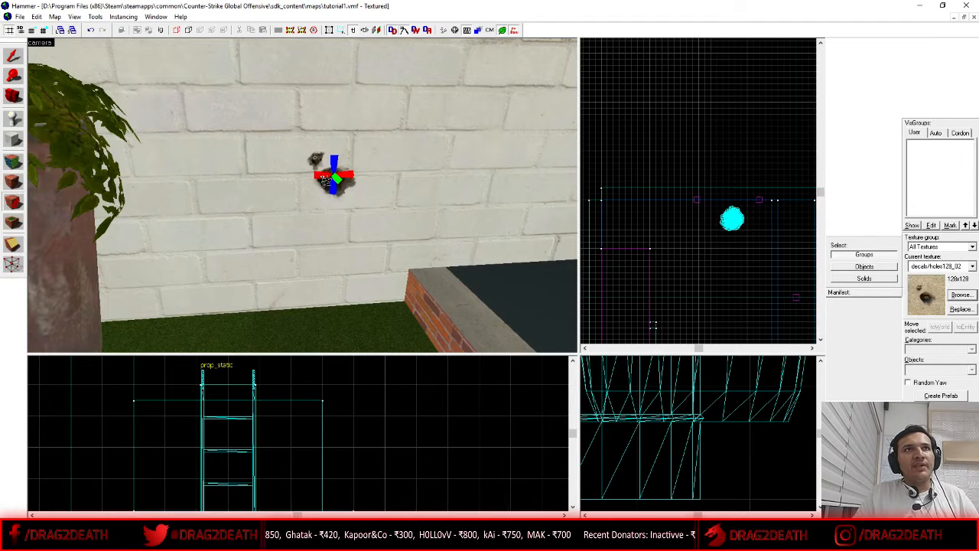
Browse the decal textures and set the current texture to the manhole cover decal decals/manholecover01
left_click(961, 297)
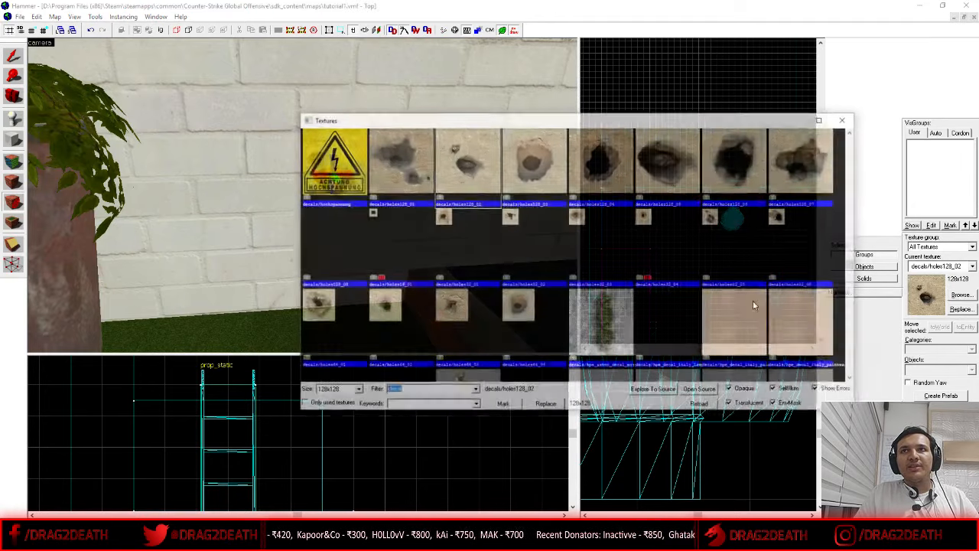
scroll(689, 291, "down", 5)
scroll(616, 282, "down", 3)
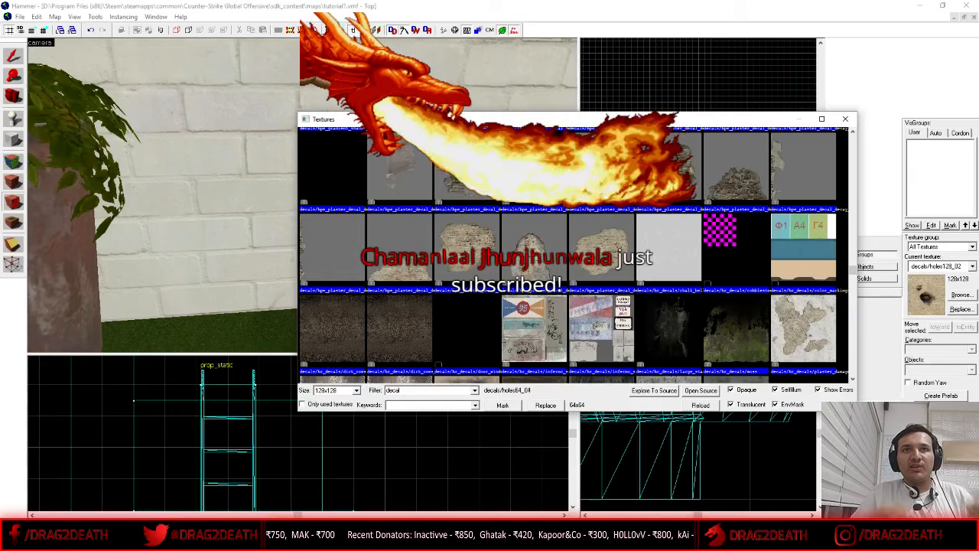
scroll(434, 325, "down", 6)
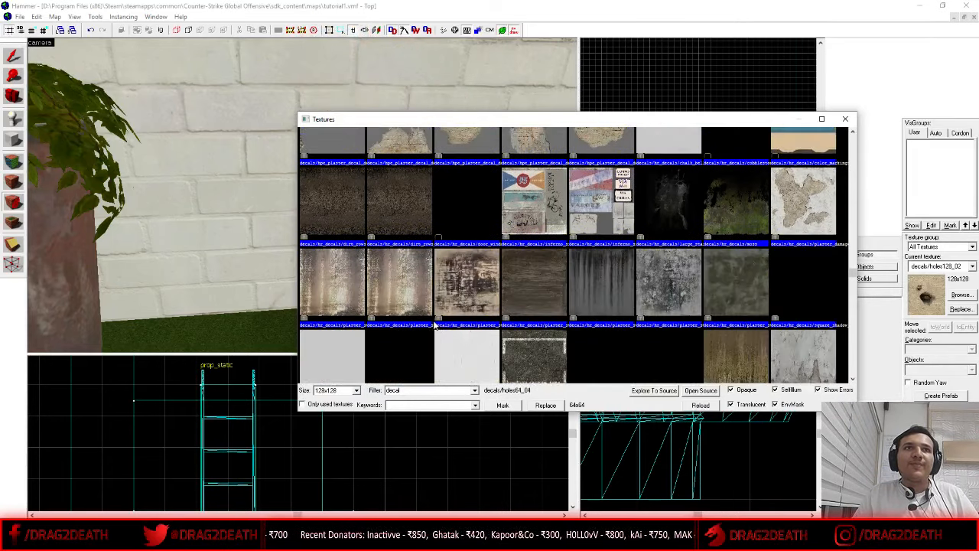
scroll(723, 300, "down", 15)
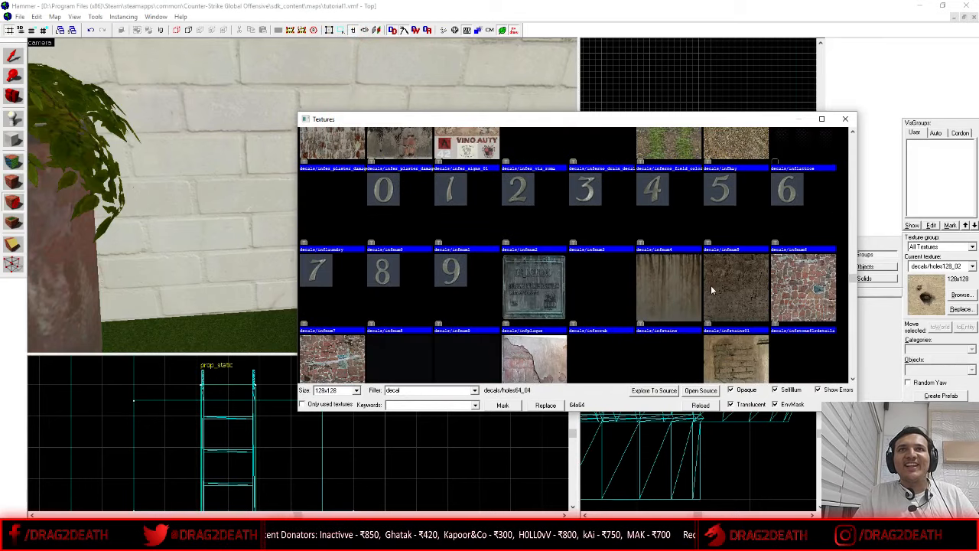
scroll(650, 329, "down", 3)
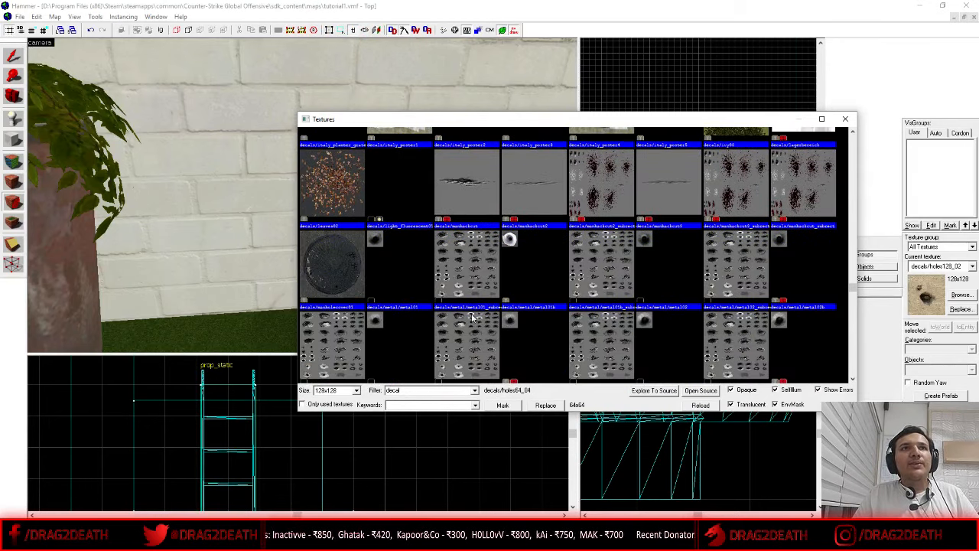
scroll(439, 198, "down", 3)
double_click(339, 167)
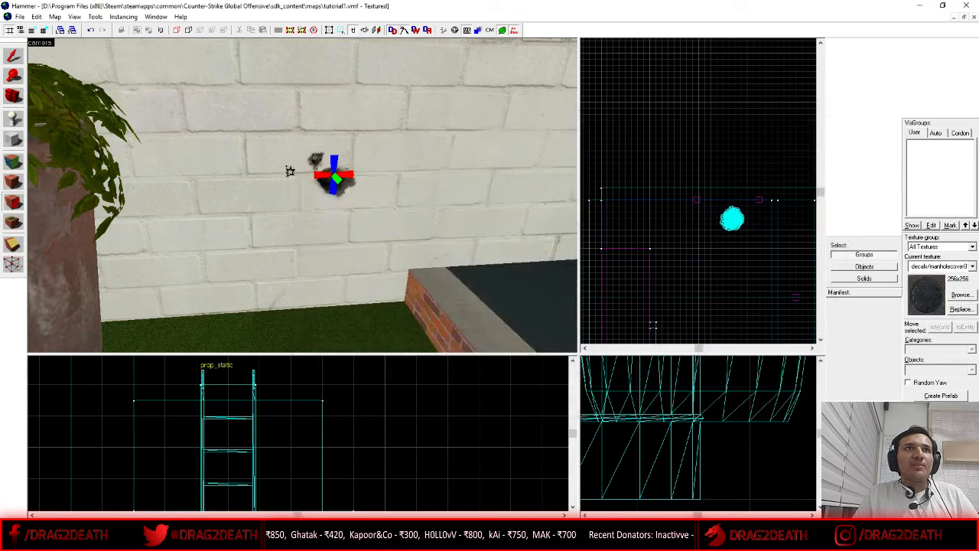
Place the manhole cover decal on the grass floor between the yellow radioactive barrel and the concrete barrier
left_click(302, 195)
key("s")
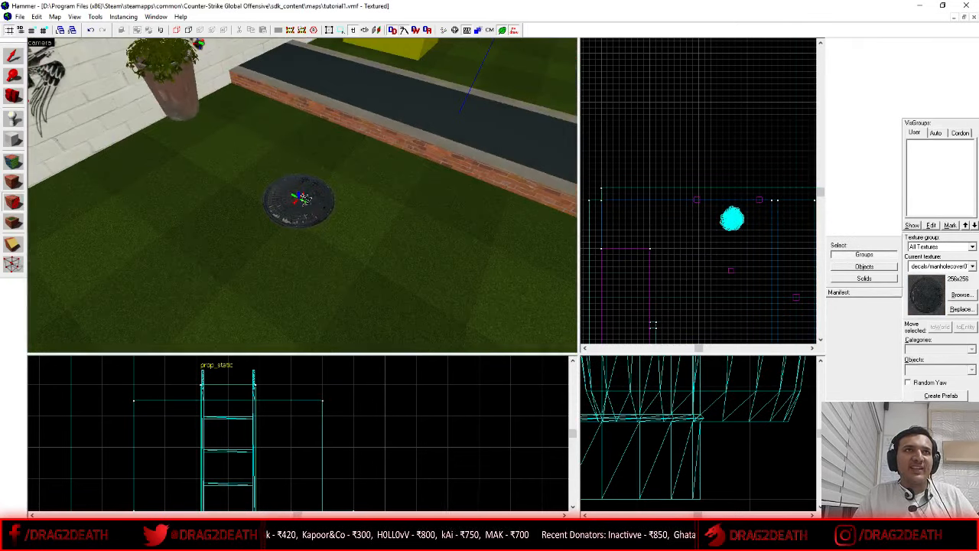
key("ctrl+z")
left_click(275, 197)
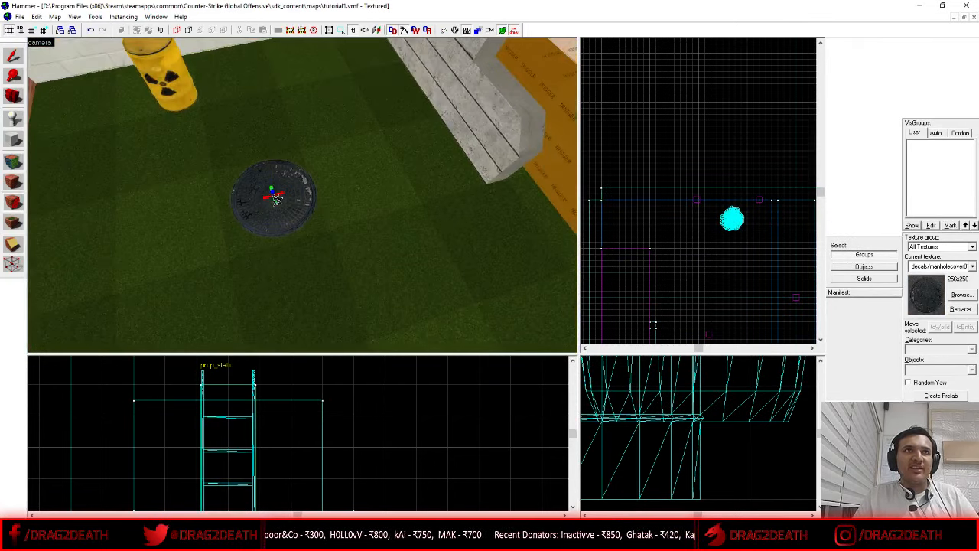
Set the current texture to the hostage rescue decal decals/militiahostagerescue
left_click(958, 296)
scroll(570, 283, "down", 1)
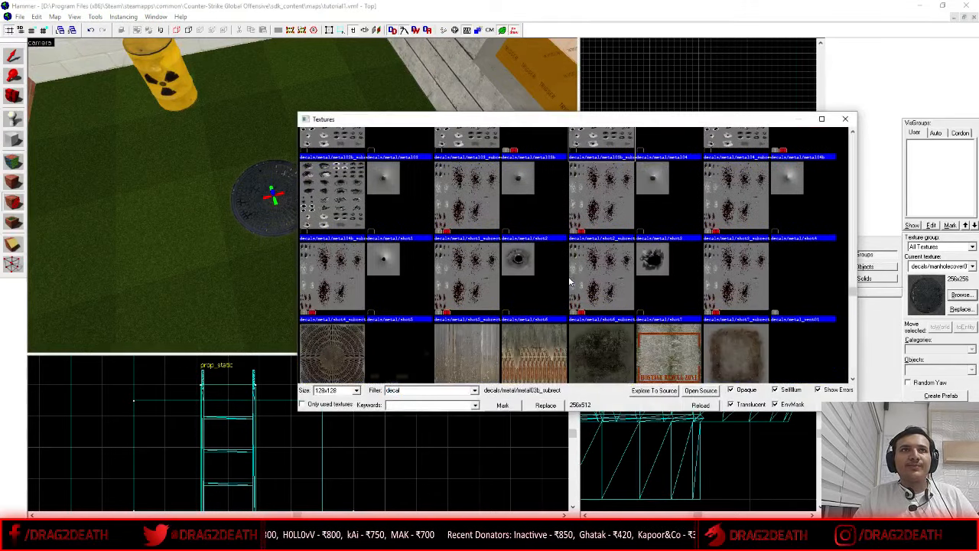
scroll(519, 267, "down", 3)
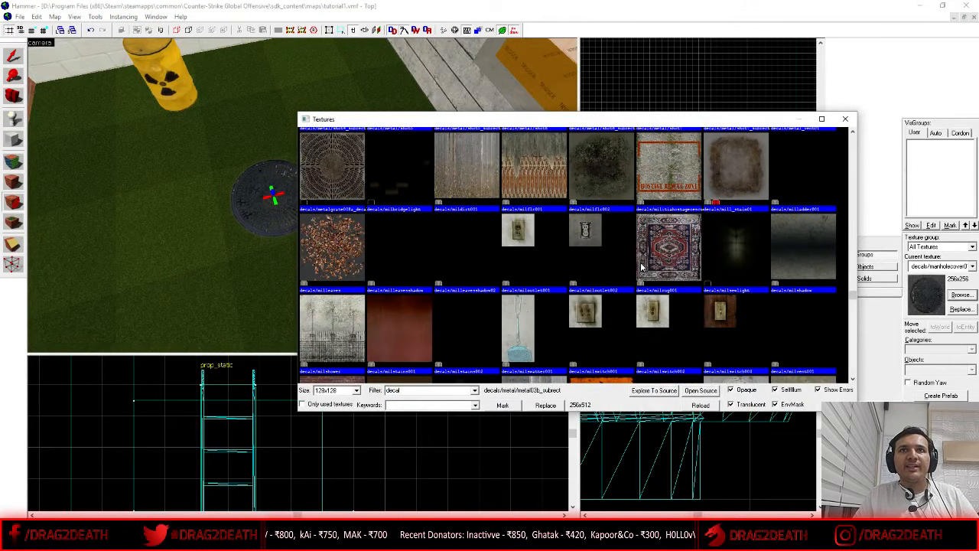
double_click(652, 185)
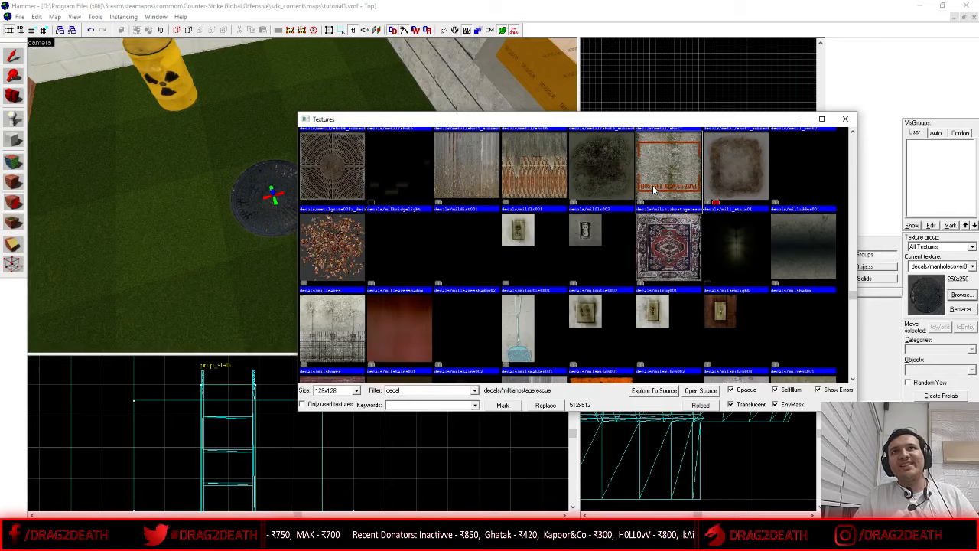
Browse the decal textures and set the current texture to the light switch decal decals/milswitch003
left_click(958, 295)
scroll(597, 247, "down", 2)
scroll(603, 250, "up", 1)
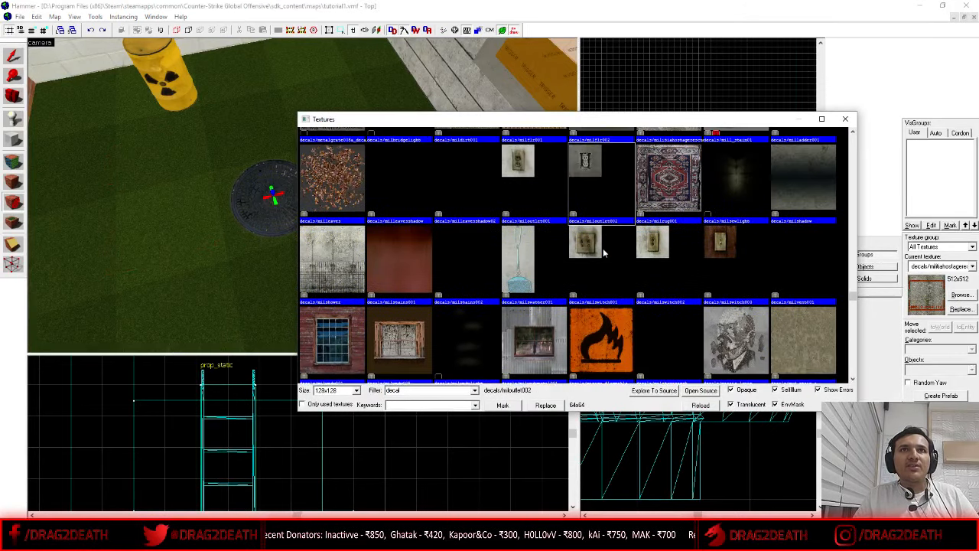
left_click(577, 252)
left_click(731, 261)
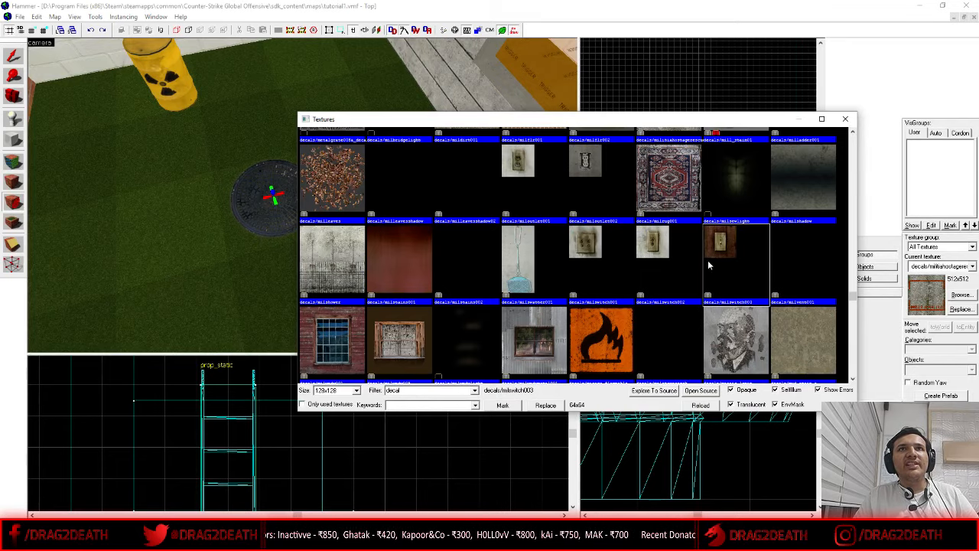
double_click(709, 264)
Place the light switch decal on the white brick wall beside the concrete barrier
key("z")
key("z")
left_click(284, 186)
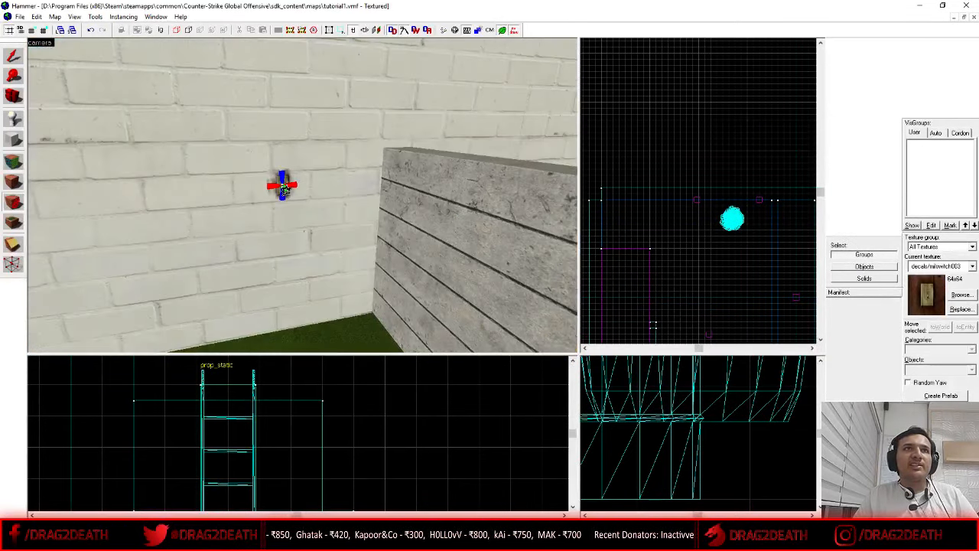
scroll(283, 187, "up", 4)
Set the current texture to the mural_dragon head decal and place it on the brick wall behind the trigger area
left_click(961, 295)
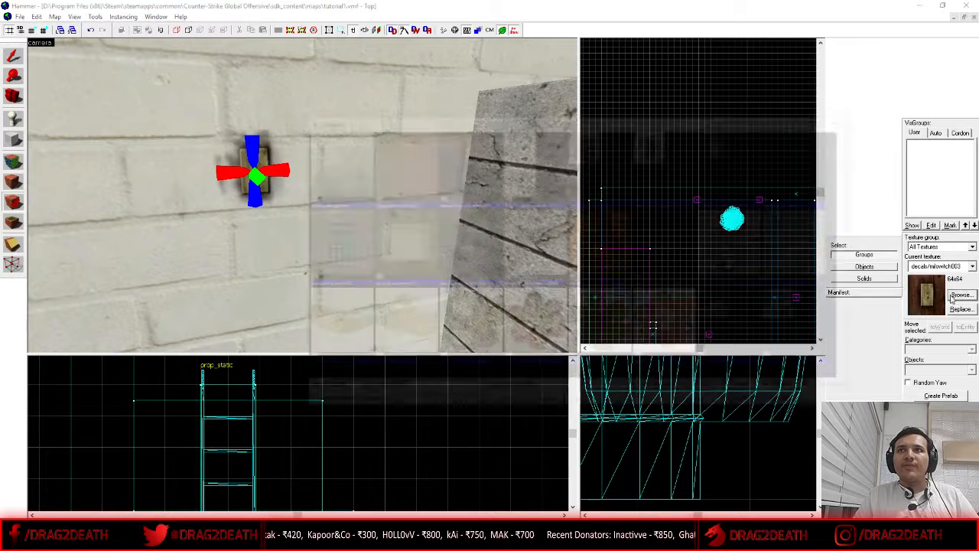
double_click(423, 326)
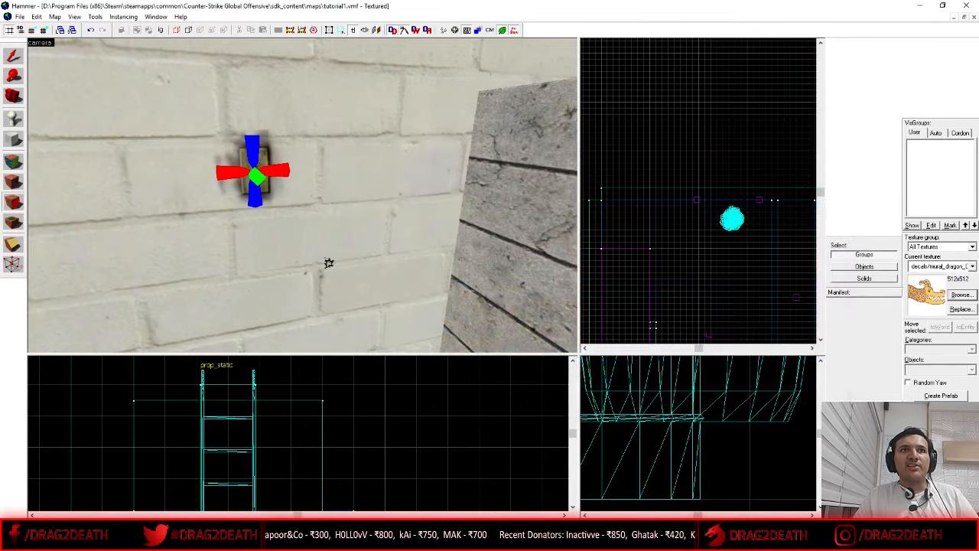
scroll(328, 264, "down", 5)
left_click(179, 192)
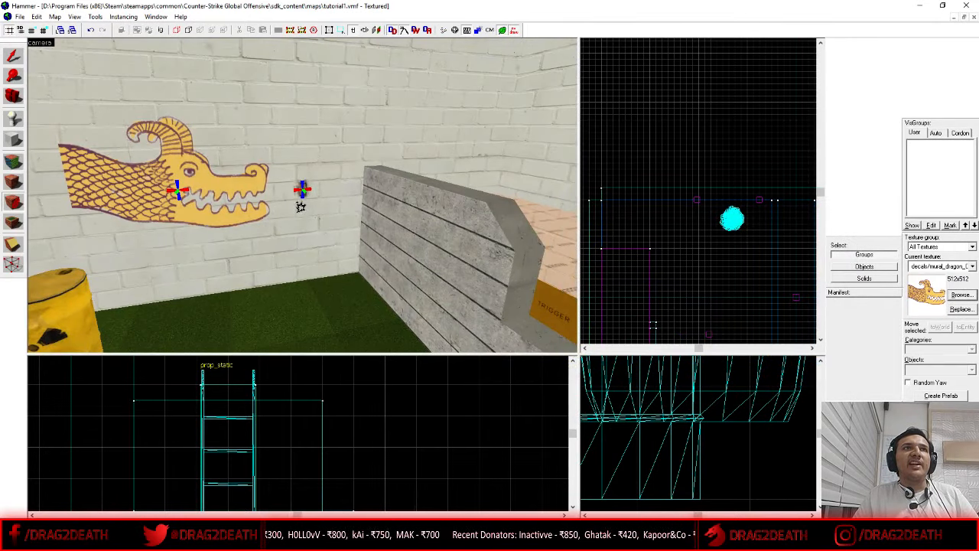
key("ctrl+z")
key("z")
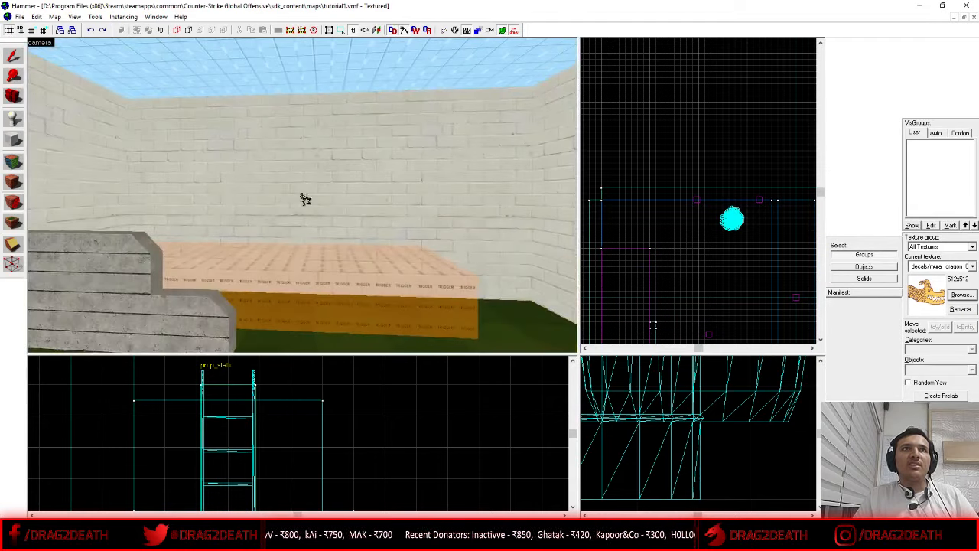
left_click(301, 197)
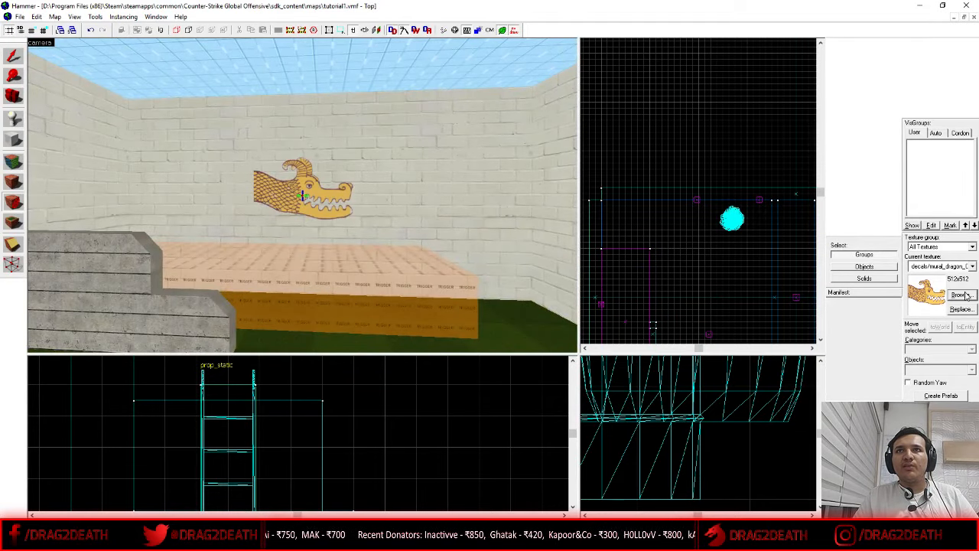
Set the current texture to the framed painting decal decals/offpaintinge and place it on the brick wall near the room's corner
left_click(961, 294)
scroll(616, 265, "down", 6)
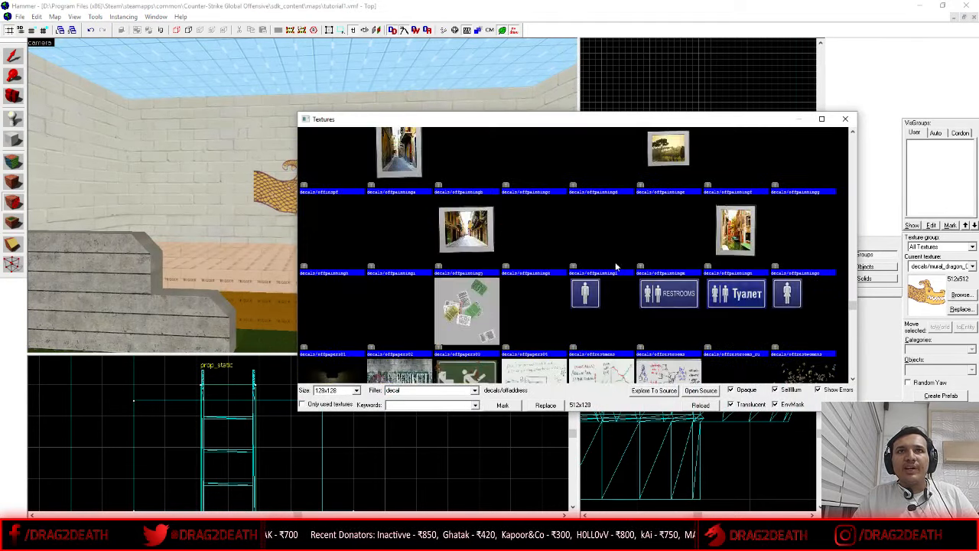
scroll(668, 272, "up", 3)
left_click(677, 291)
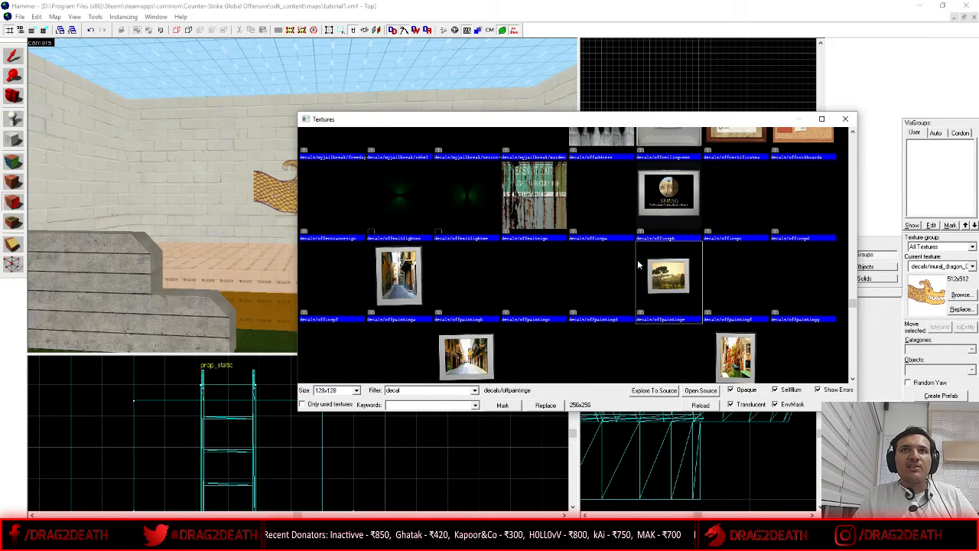
double_click(705, 273)
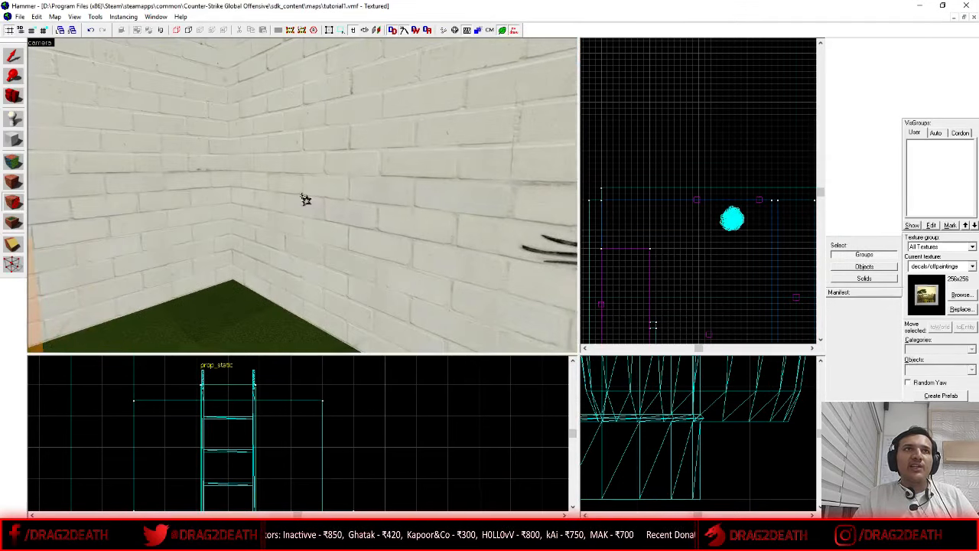
left_click(304, 198)
Set the current texture to the dragon spray decals/sprays/upc/dragon and try it on the brick wall around the corner from the painting
left_click(961, 295)
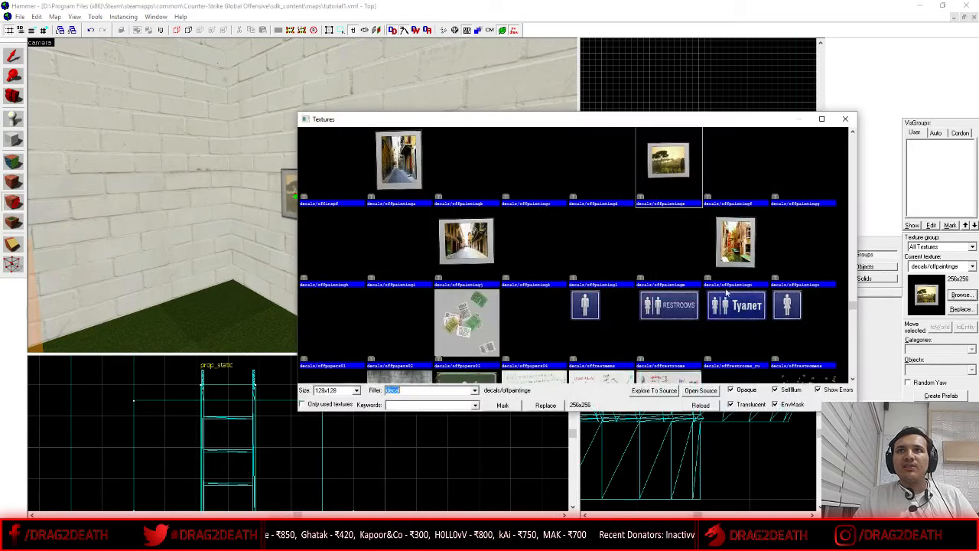
scroll(681, 281, "down", 10)
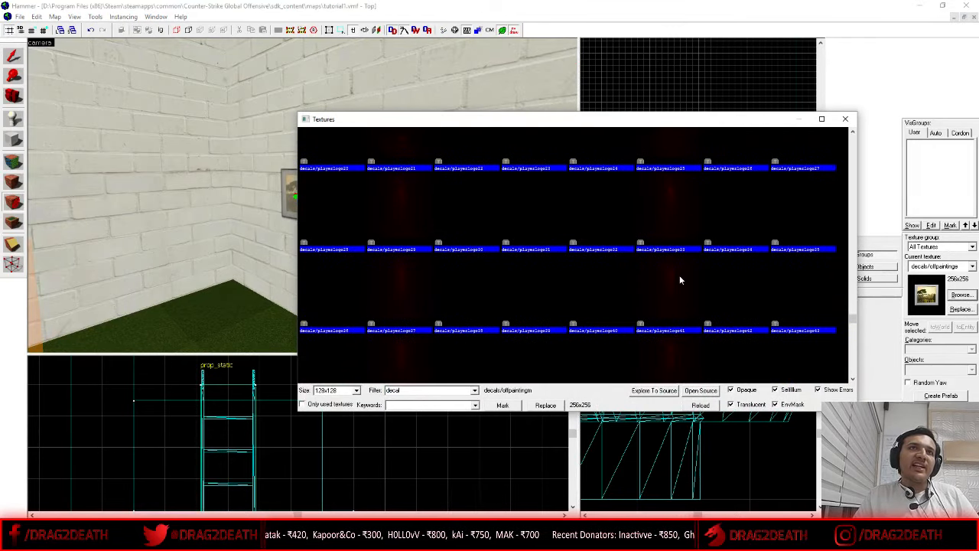
scroll(679, 277, "down", 5)
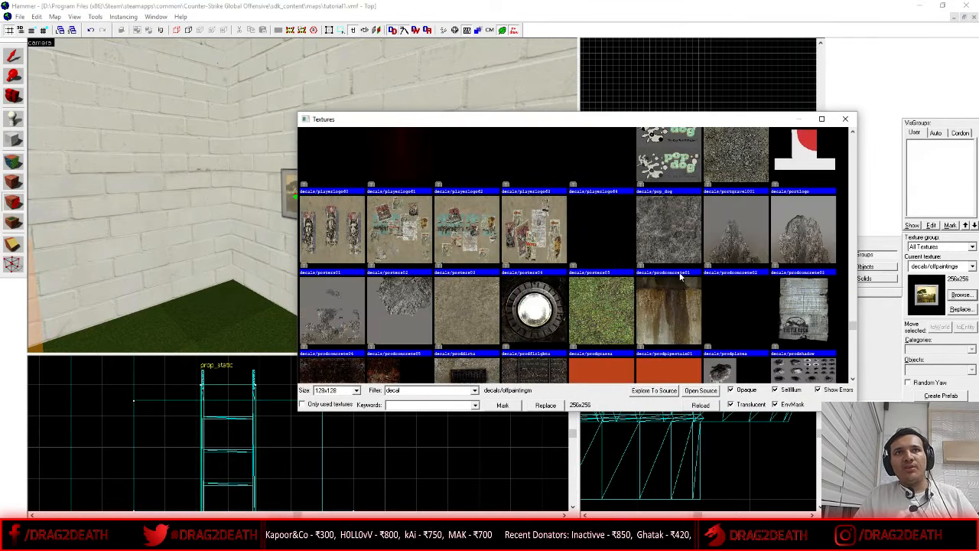
scroll(680, 277, "down", 3)
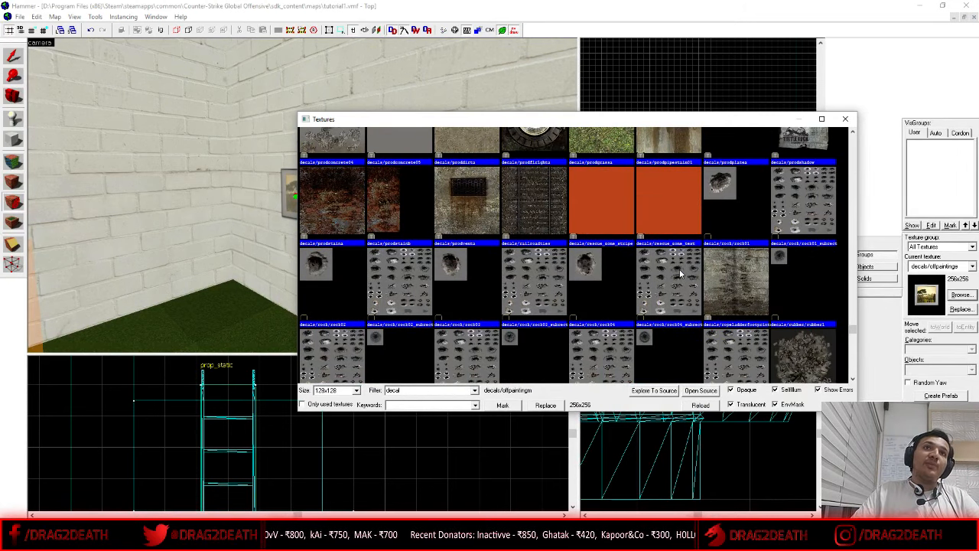
scroll(679, 268, "down", 3)
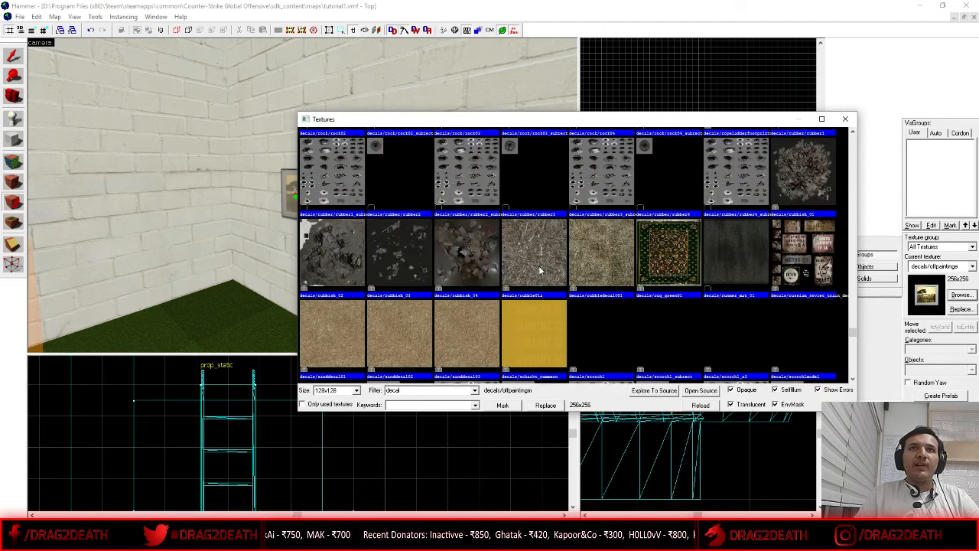
scroll(528, 271, "down", 10)
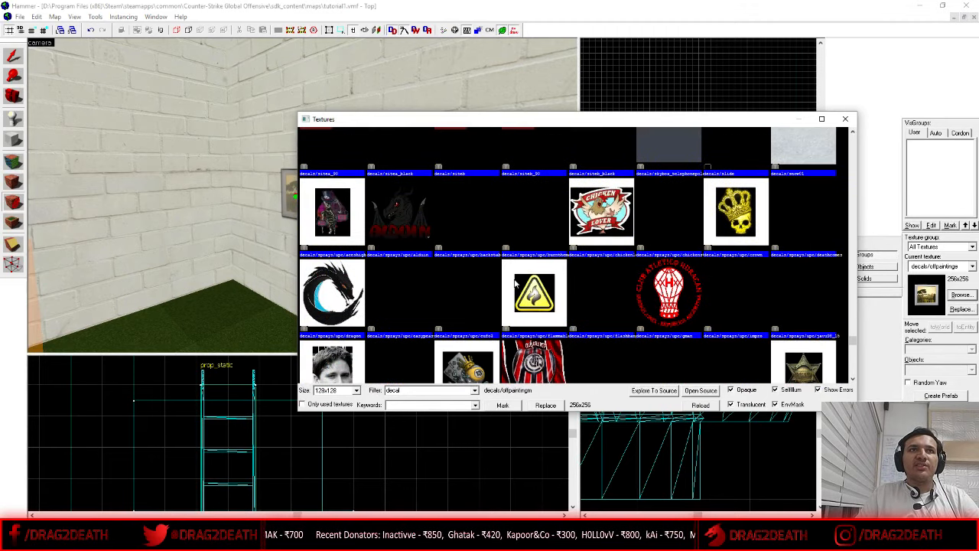
double_click(354, 301)
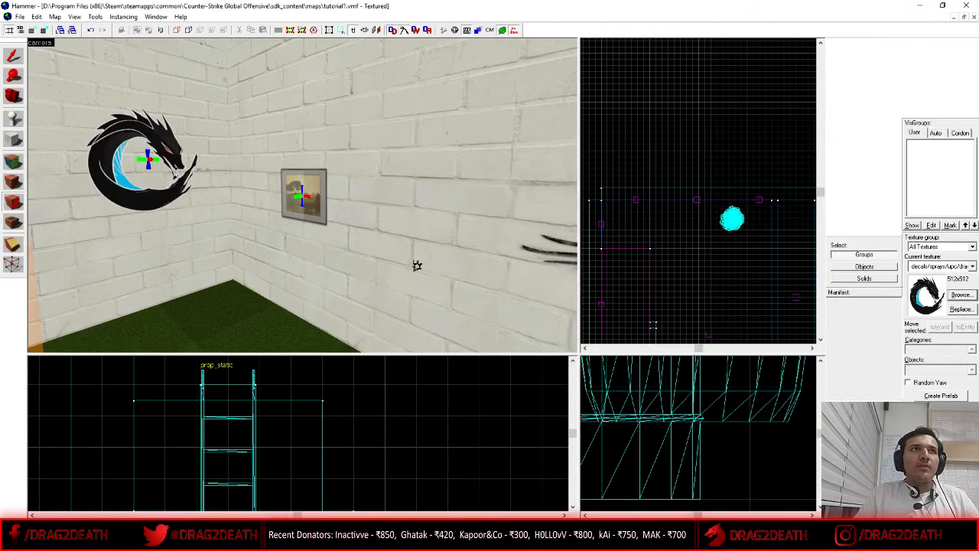
key("ctrl+z")
Browse the remaining decal textures through the wood and warning-sign decals without choosing another texture
left_click(970, 295)
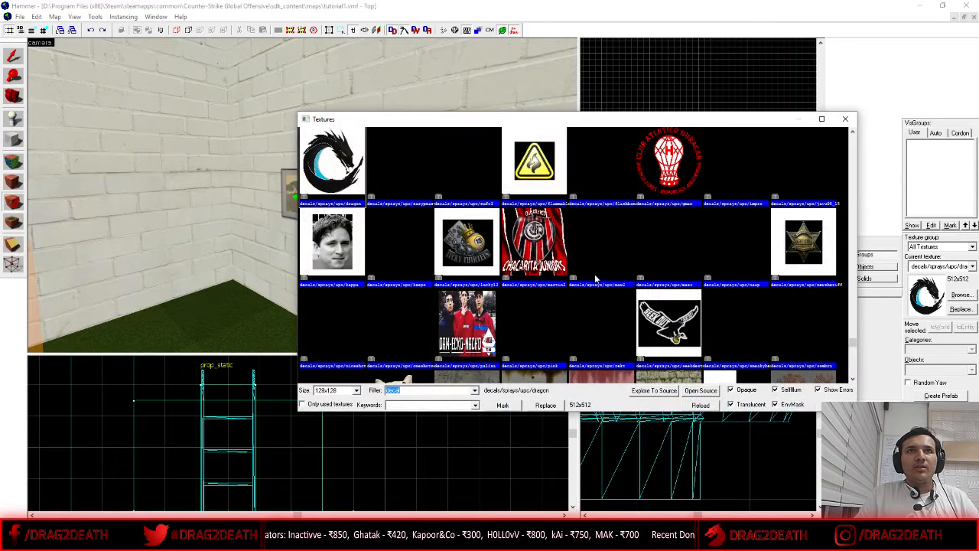
scroll(601, 274, "up", 2)
scroll(605, 269, "down", 10)
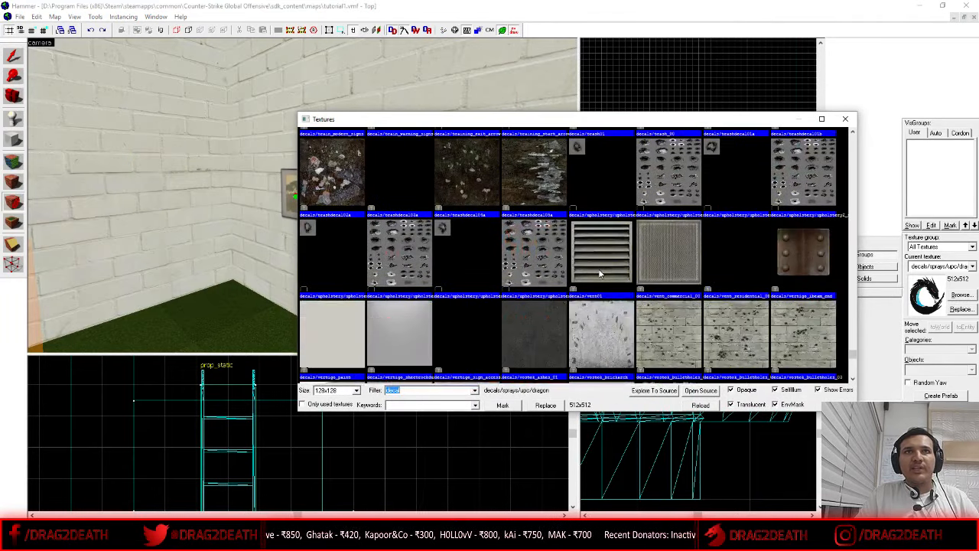
scroll(601, 274, "down", 15)
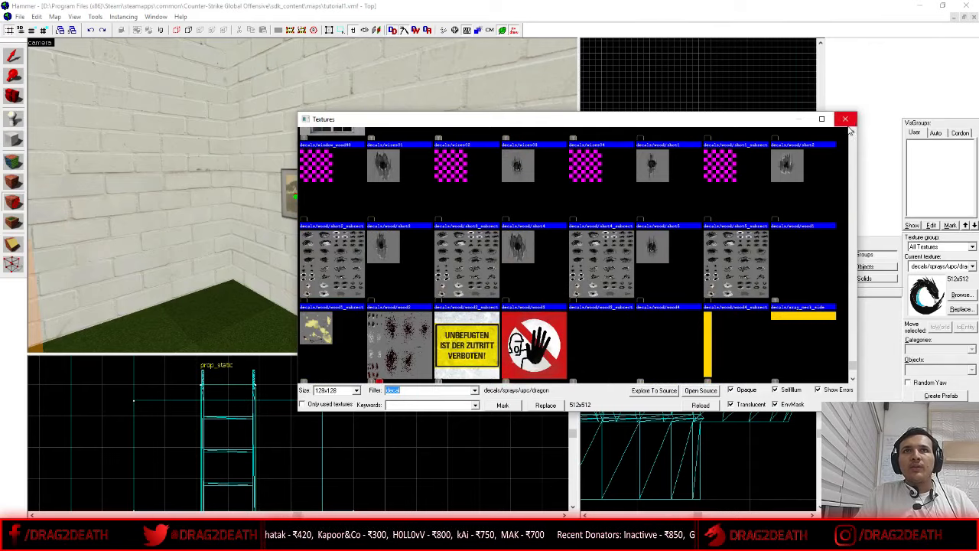
left_click(846, 120)
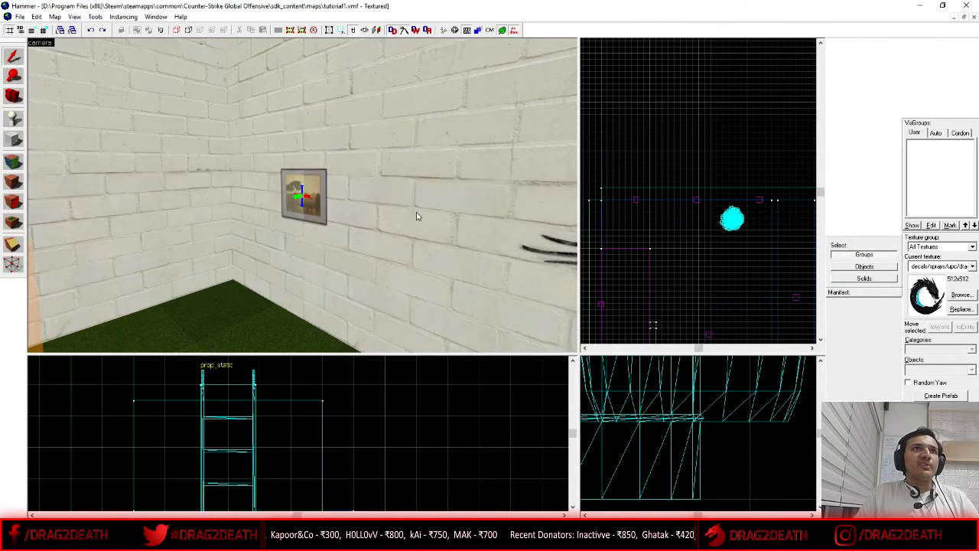
Examine the decals placed on the walls and floor around the concrete barrier and trigger area
key("z")
key("s")
key("w")
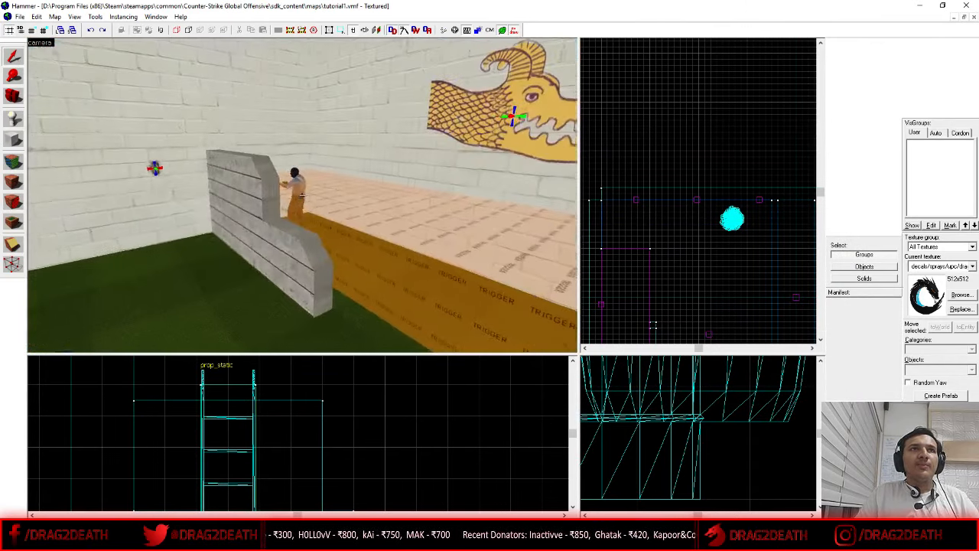
key("s")
key("z")
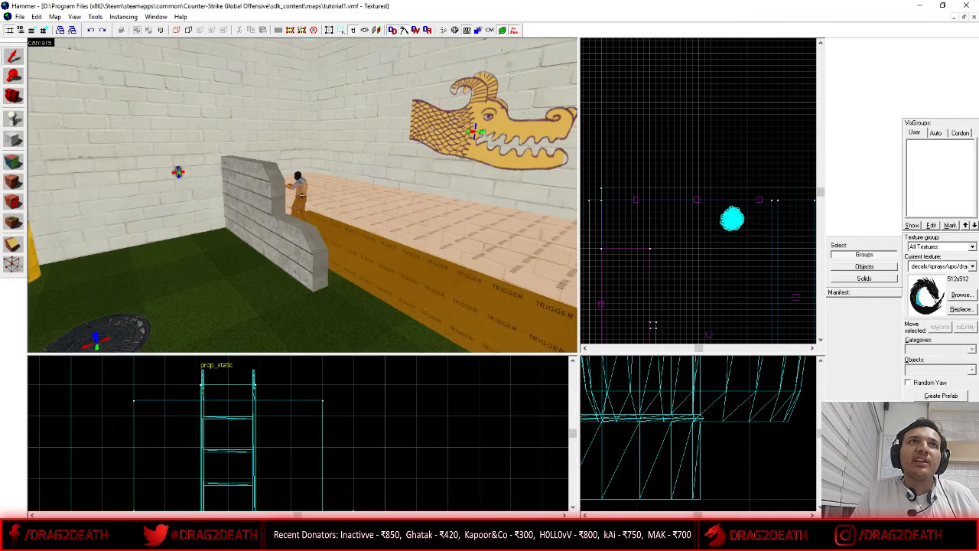
key("w")
key("a")
Select the low chamfered end block of the concrete barrier and tie it to a func_detail entity
key("z")
left_click(299, 210)
key("z")
key("w")
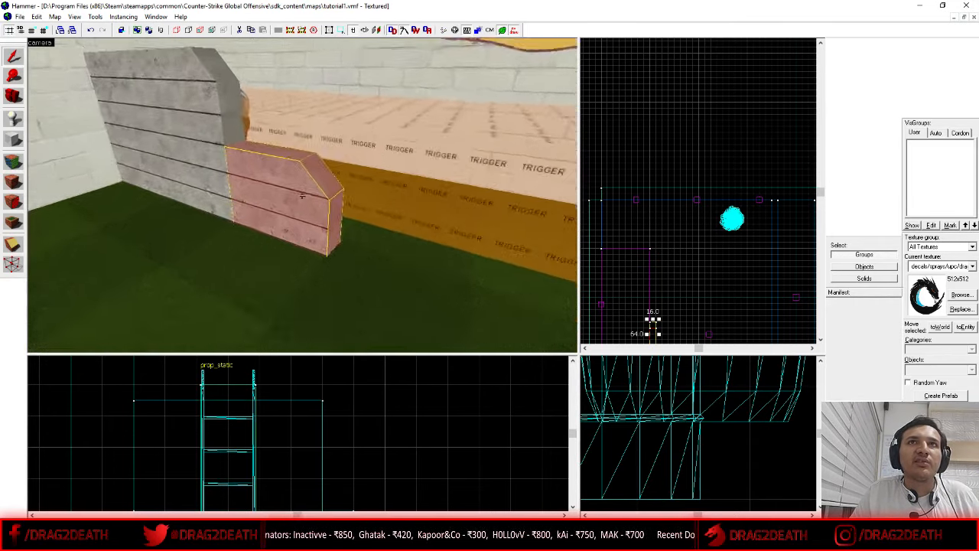
key("w")
key("z")
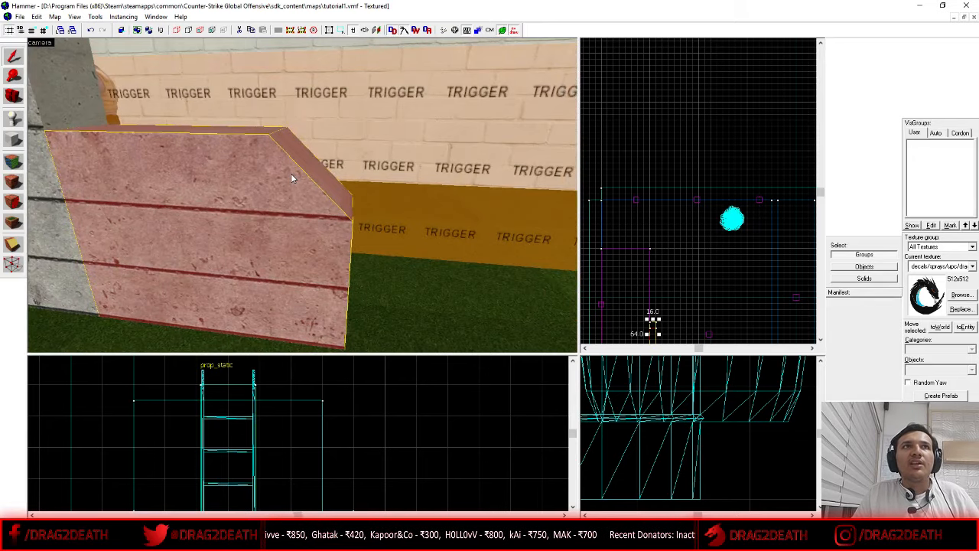
key("z")
key("s")
key("z")
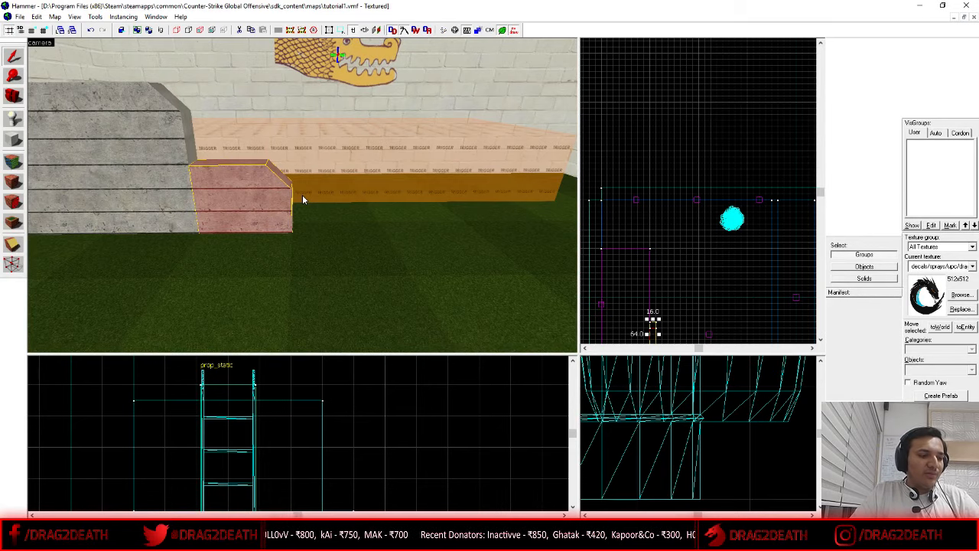
key("ctrl+t")
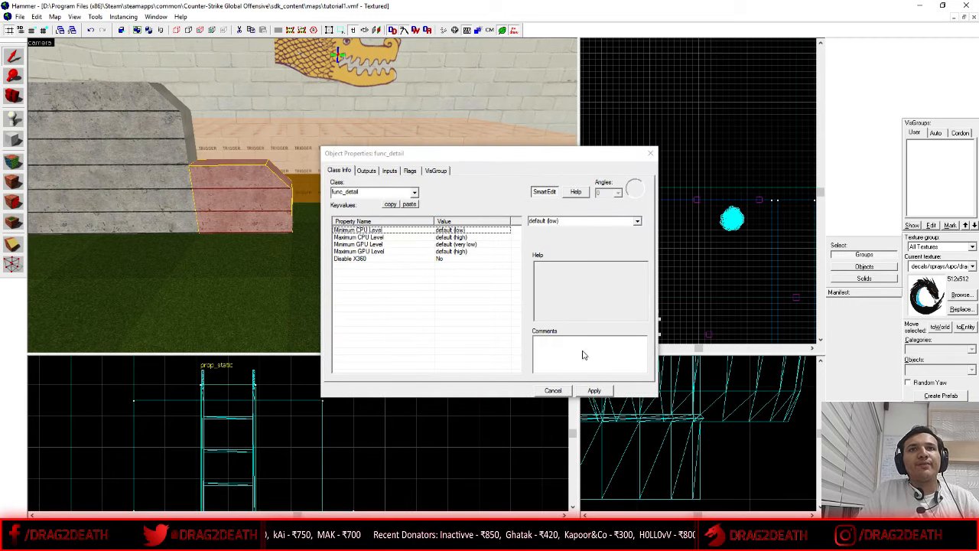
left_click(596, 391)
left_click(650, 153)
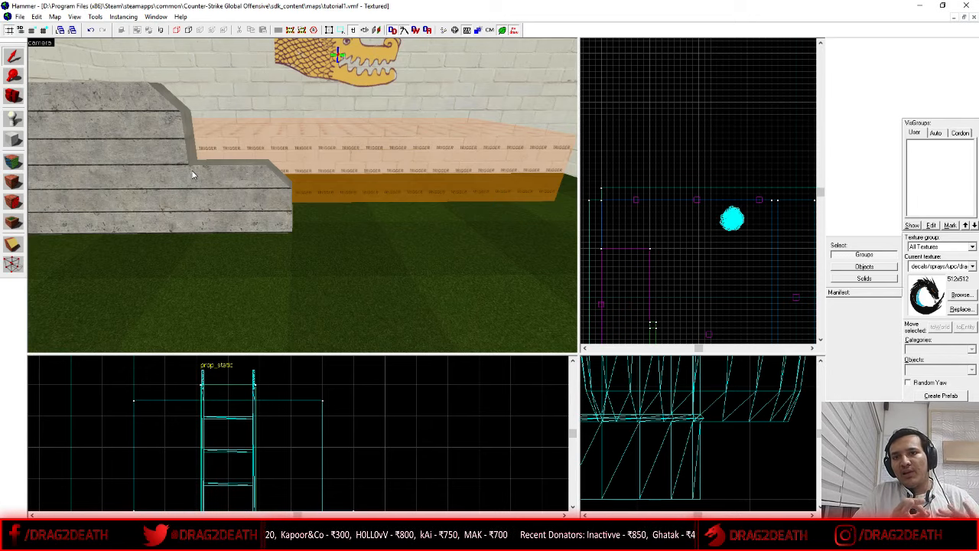
key("a")
key("w")
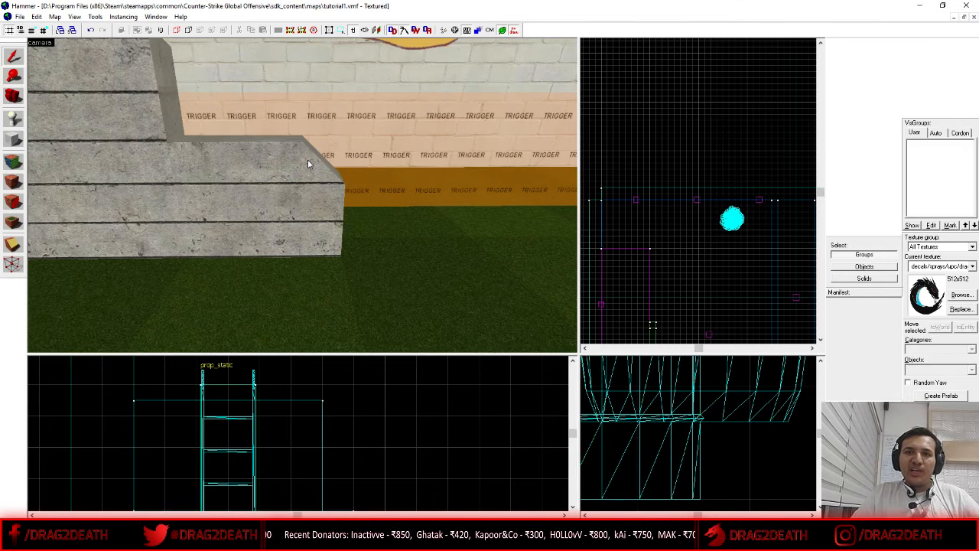
Select both chamfered blocks of the concrete barrier beside the dragon wall and tie them together to a func_detail entity
scroll(308, 164, "down", 3)
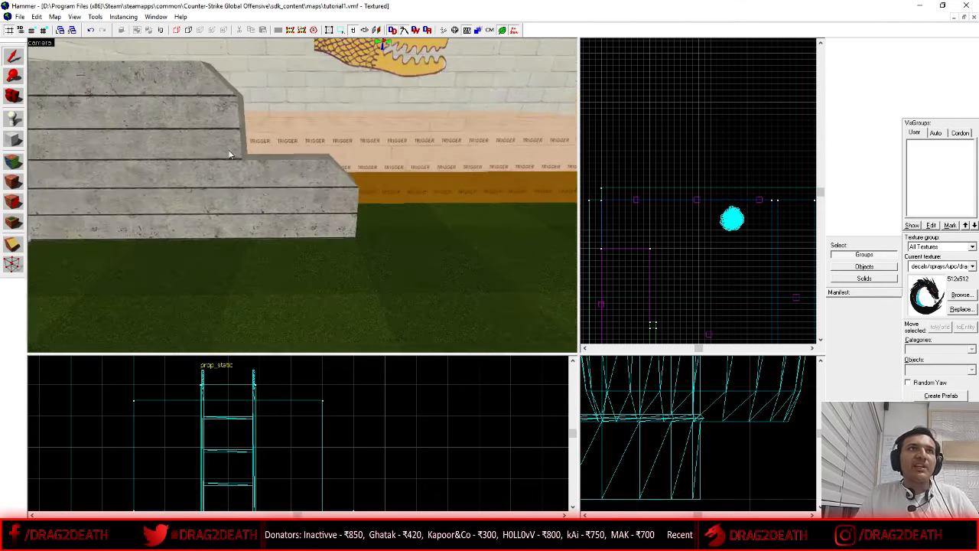
left_click(231, 155)
scroll(232, 155, "down", 4)
left_click(306, 212)
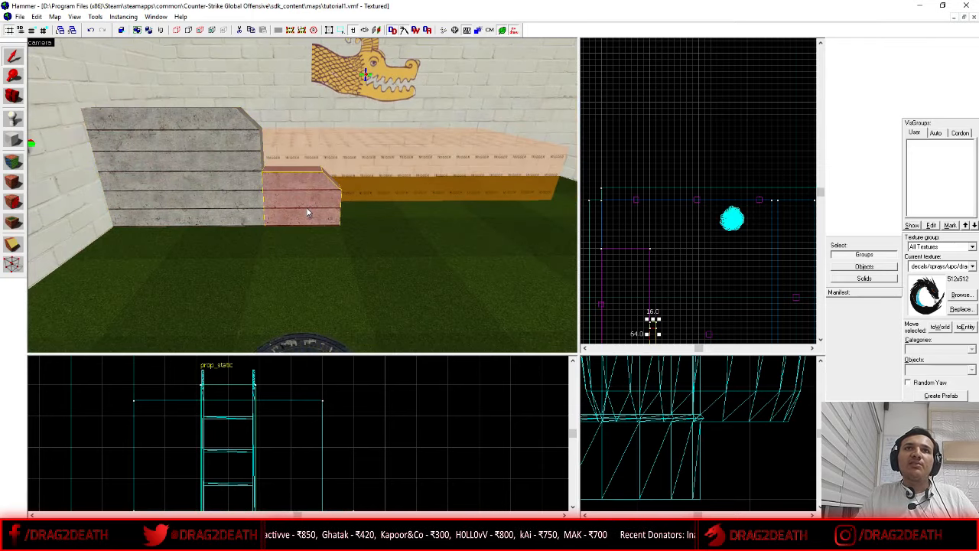
left_click(224, 179, "ctrl")
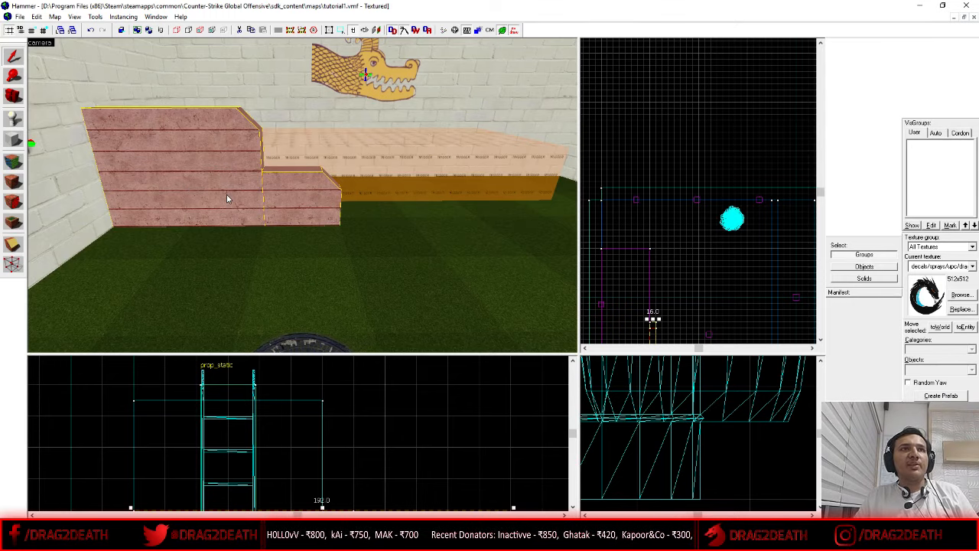
key("ctrl+t")
left_click(566, 308)
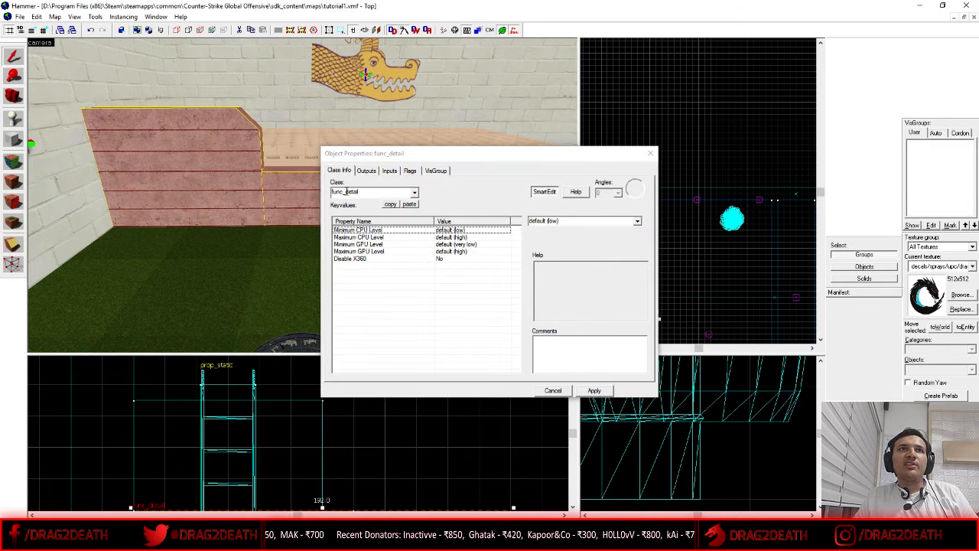
left_click(651, 153)
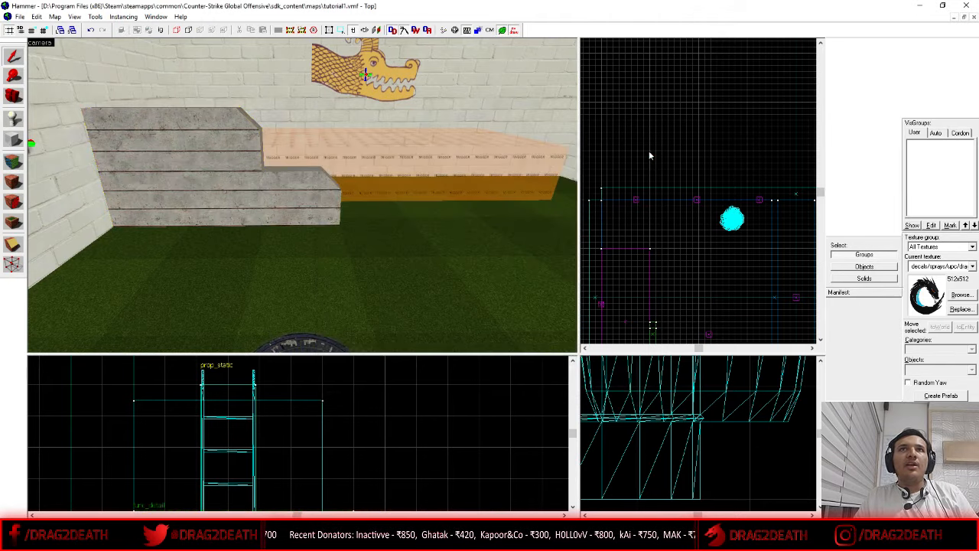
Select both blocks of the other concrete barrier, near the patio umbrella, and tie them to a func_detail entity
left_click(239, 169)
key("z")
key("s")
key("d")
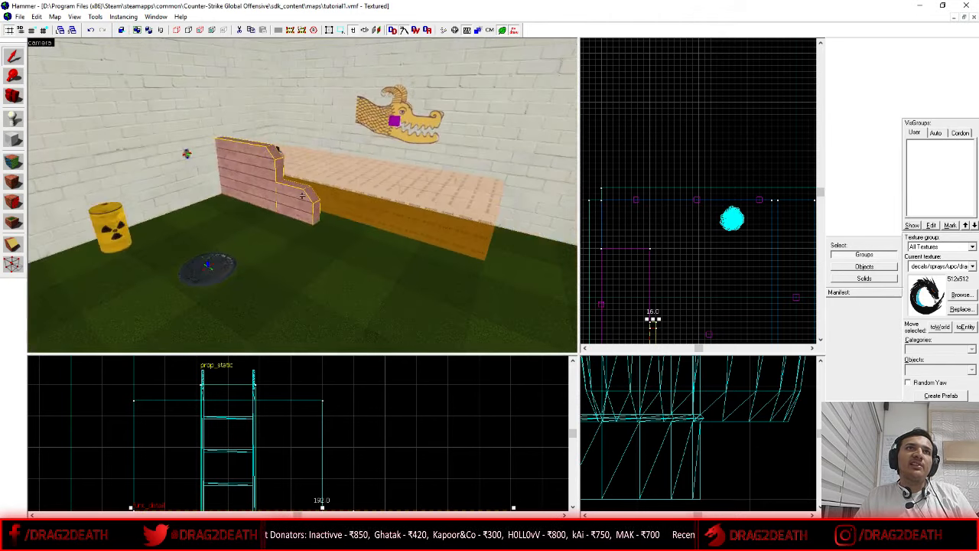
key("w")
key("z")
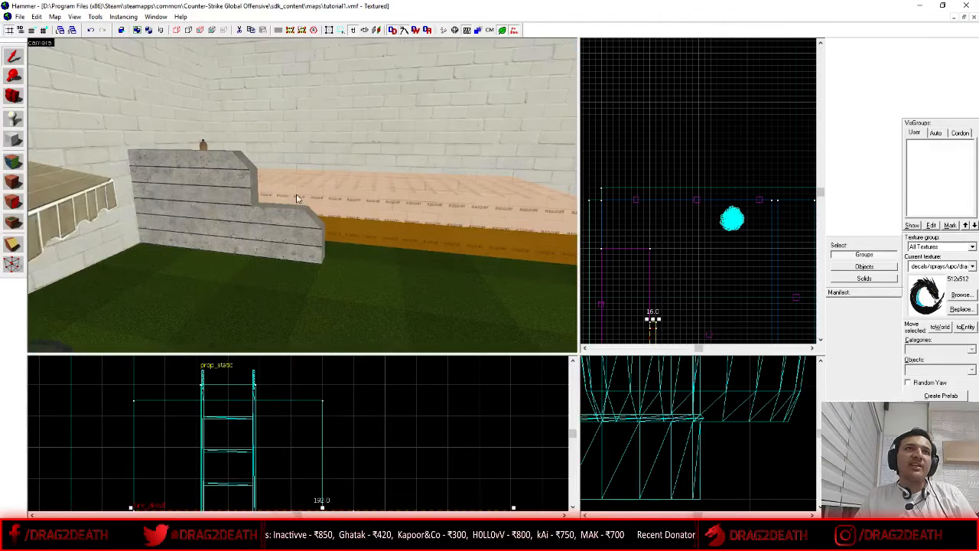
left_click(212, 205)
left_click(299, 253, "ctrl")
key("alt+Return")
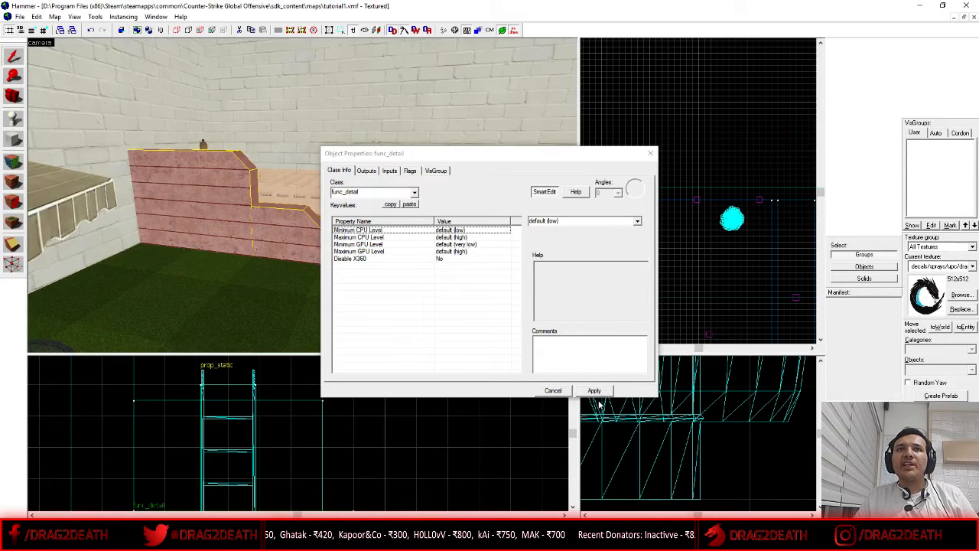
left_click(650, 153)
key("Escape")
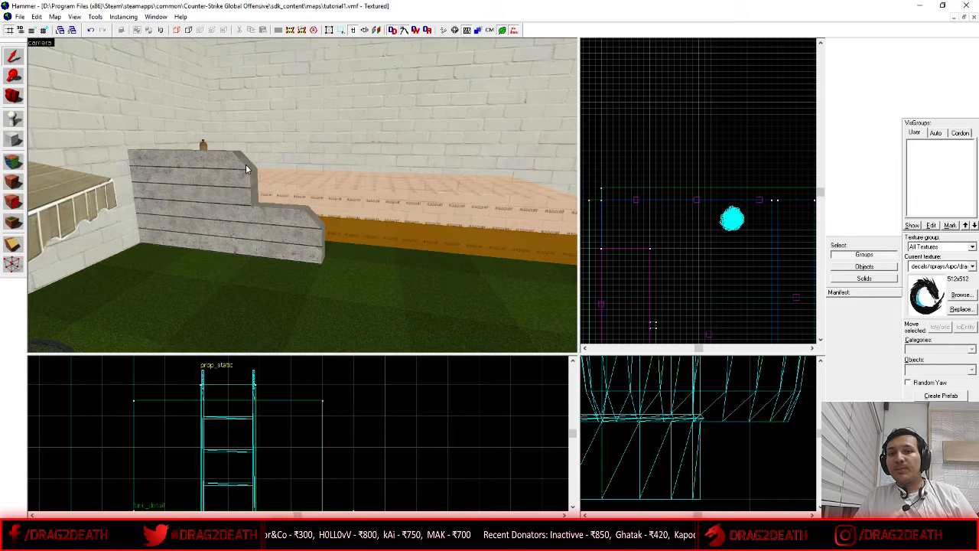
Compile the tutorial1 map and launch Counter-Strike: Global Offensive
key("z")
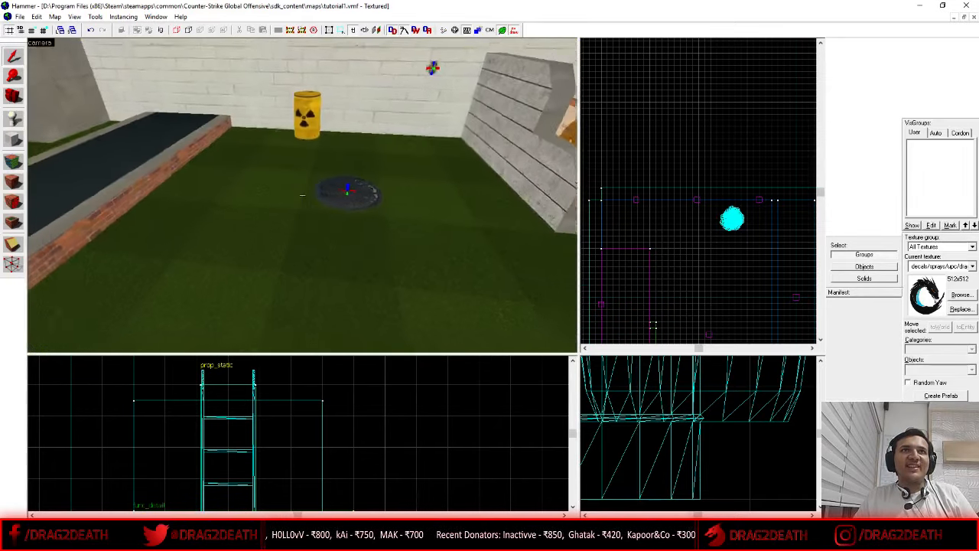
key("z")
key("s")
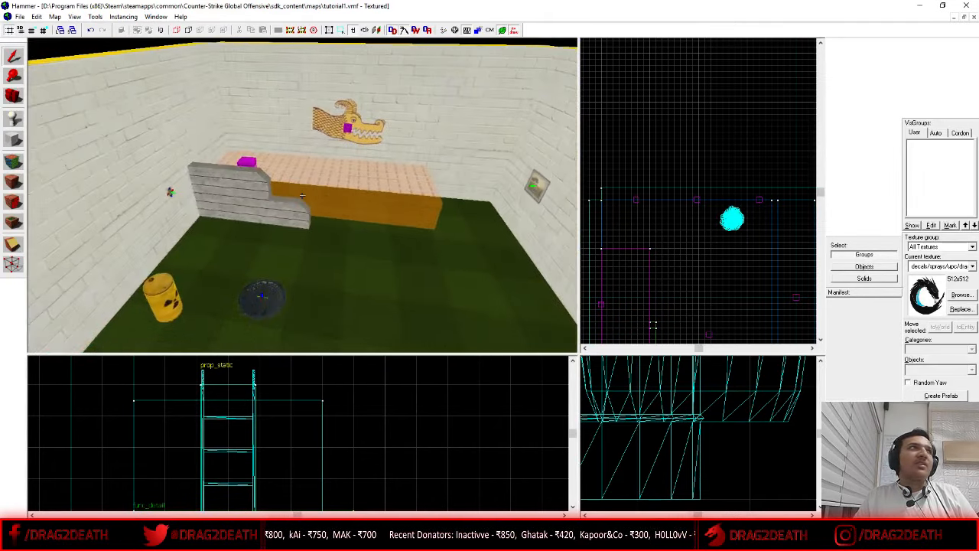
key("z")
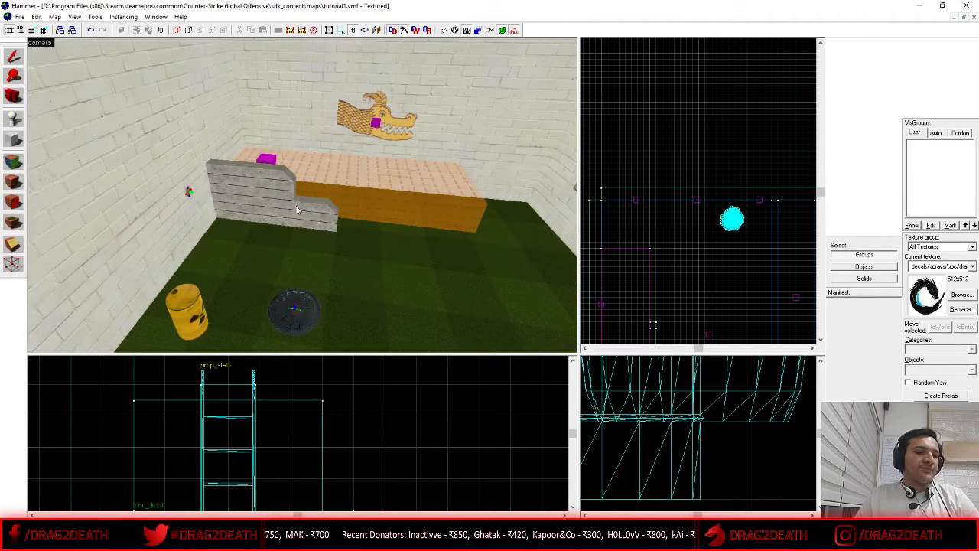
key("F9")
left_click(545, 335)
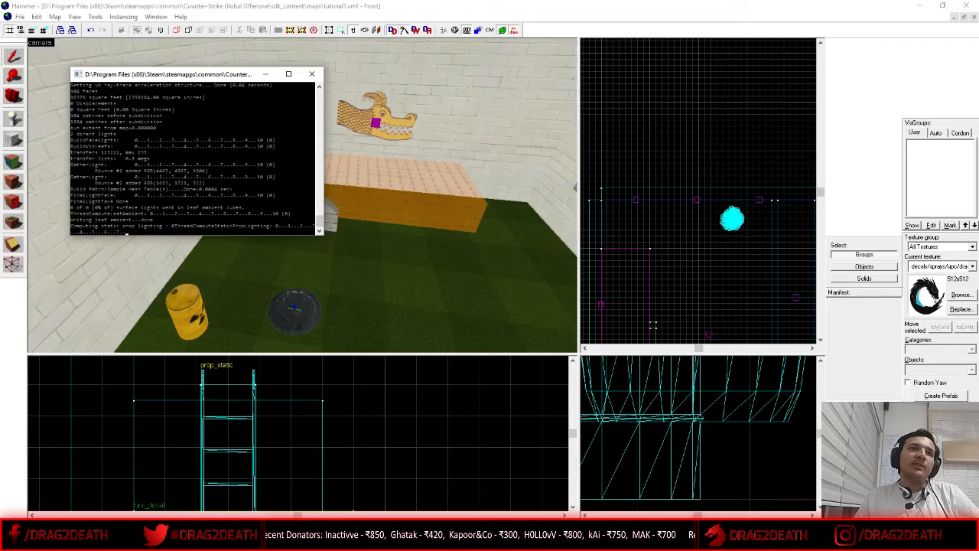
right_click(337, 539)
left_click(329, 267)
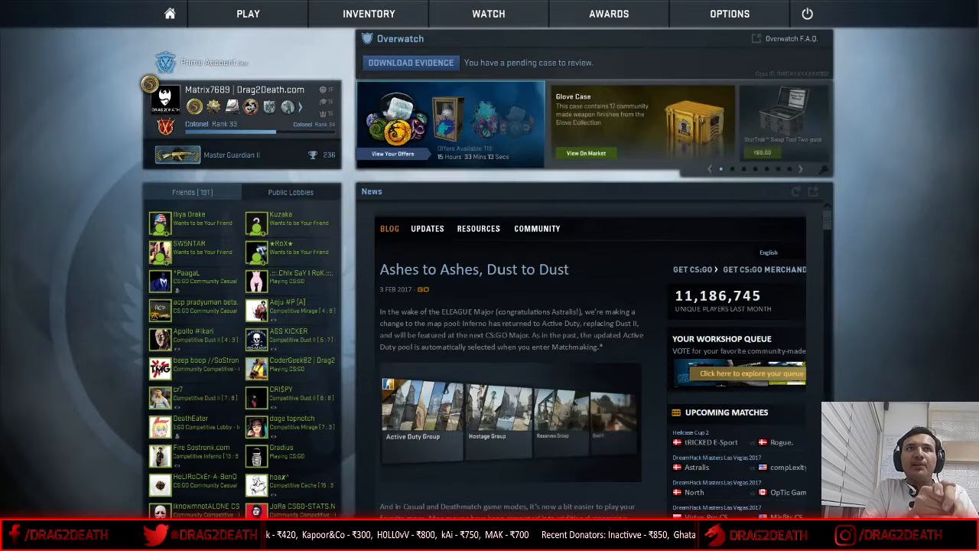
Load the map tutorial1 through the developer console and join the Counter-Terrorists
key("grave")
type("map tut")
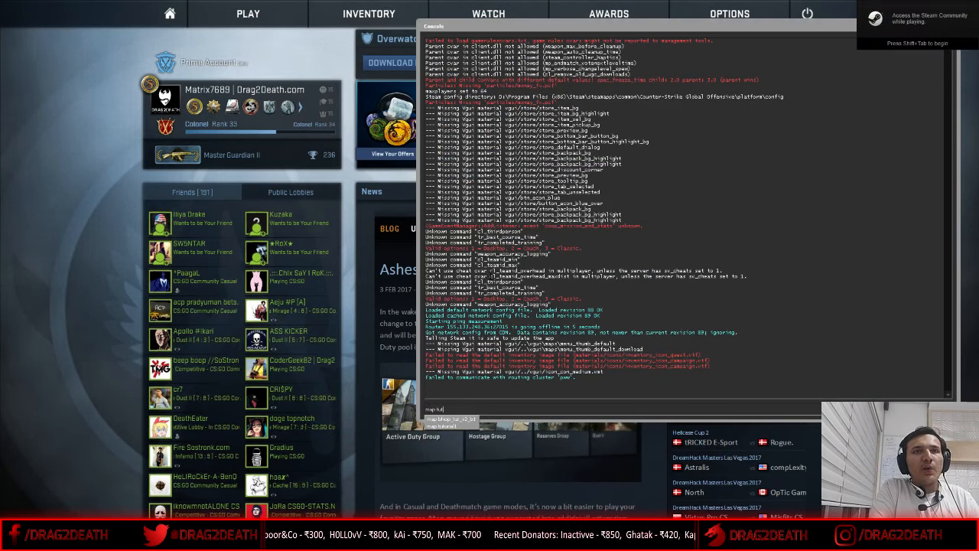
type("orial1")
key("Return")
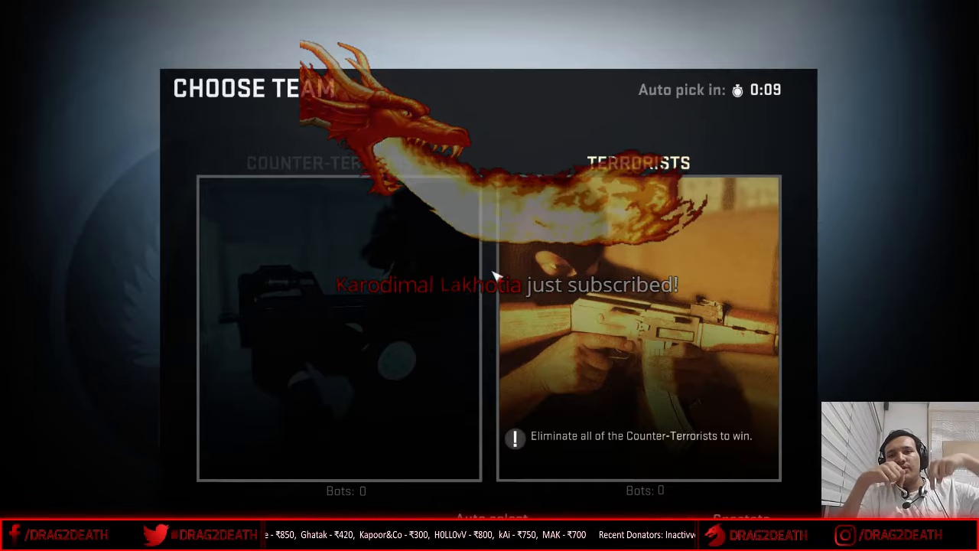
left_click(355, 268)
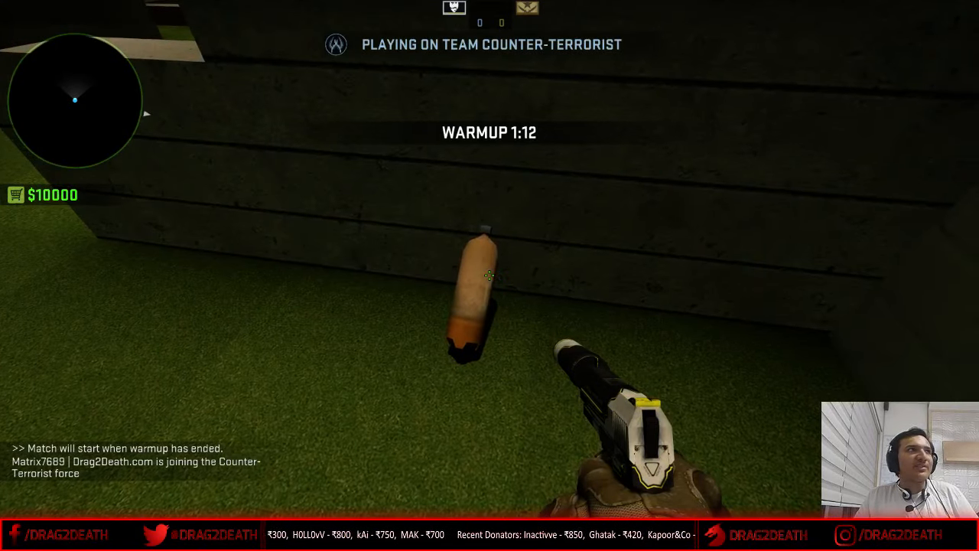
Remove the bots from the match with the console command bot_kick
key("grave")
type("bot_kick")
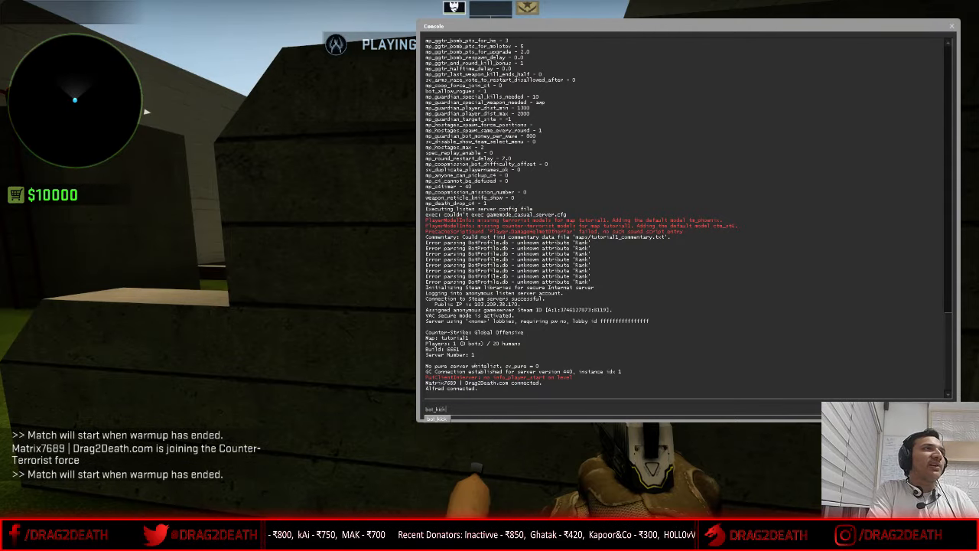
key("Return")
key("grave")
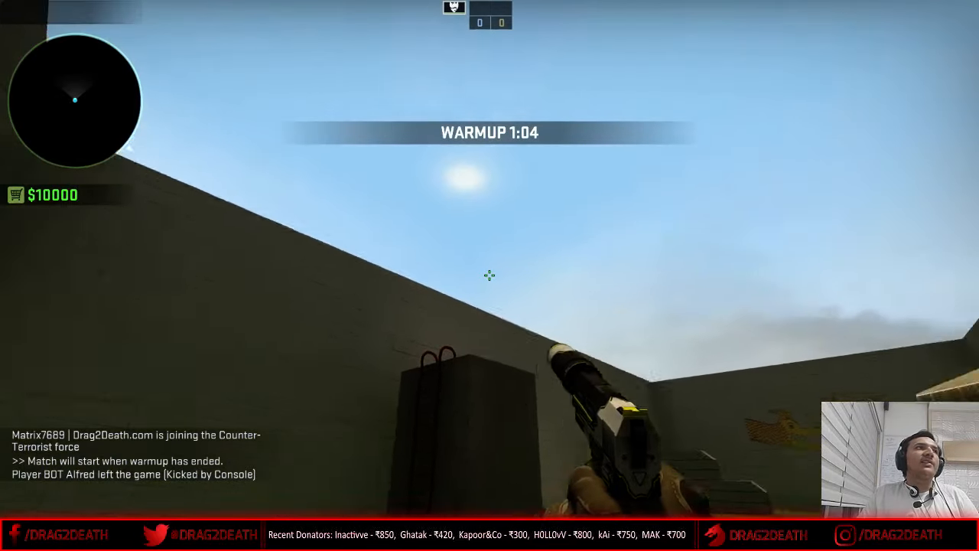
Walk through the map to inspect its props, barrier and wall and floor decals, shoot at the props, and quit the game
key("w")
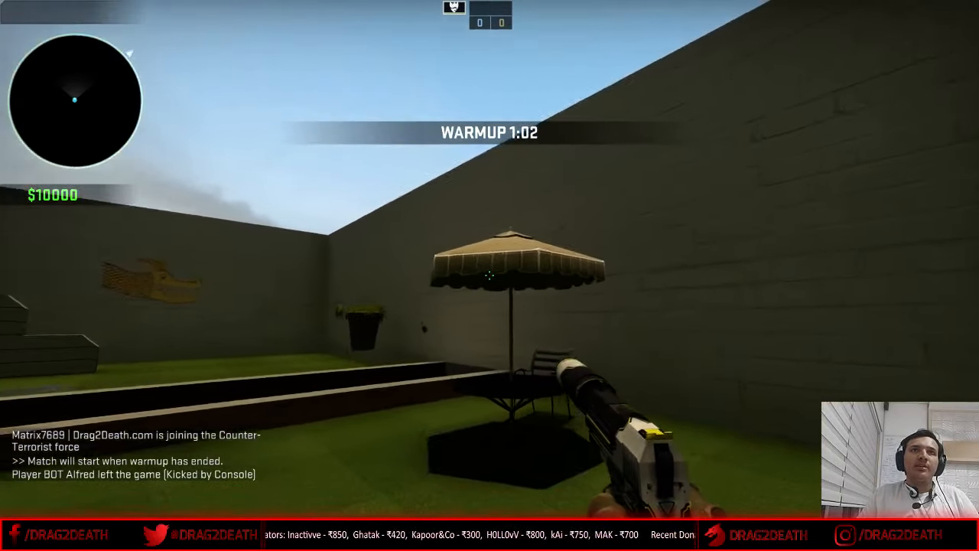
key("w")
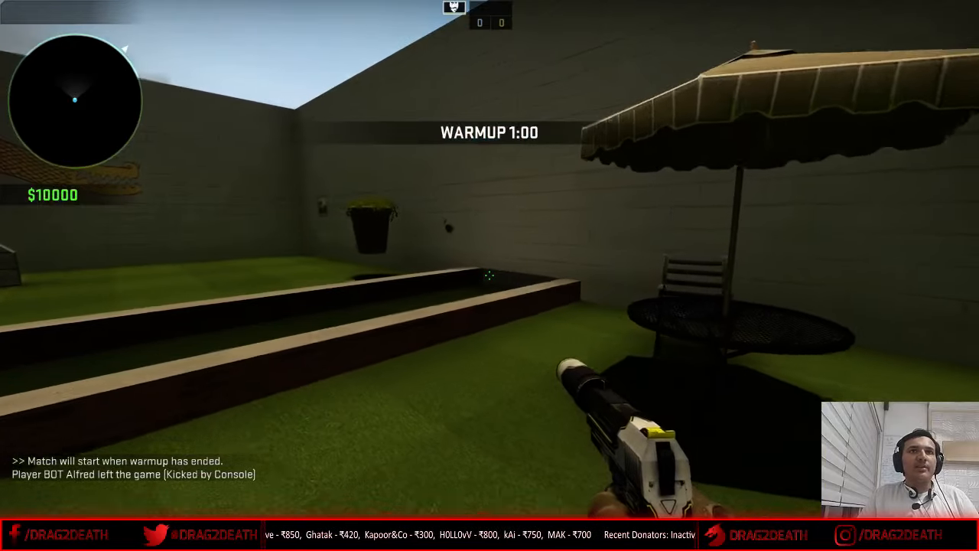
key("w")
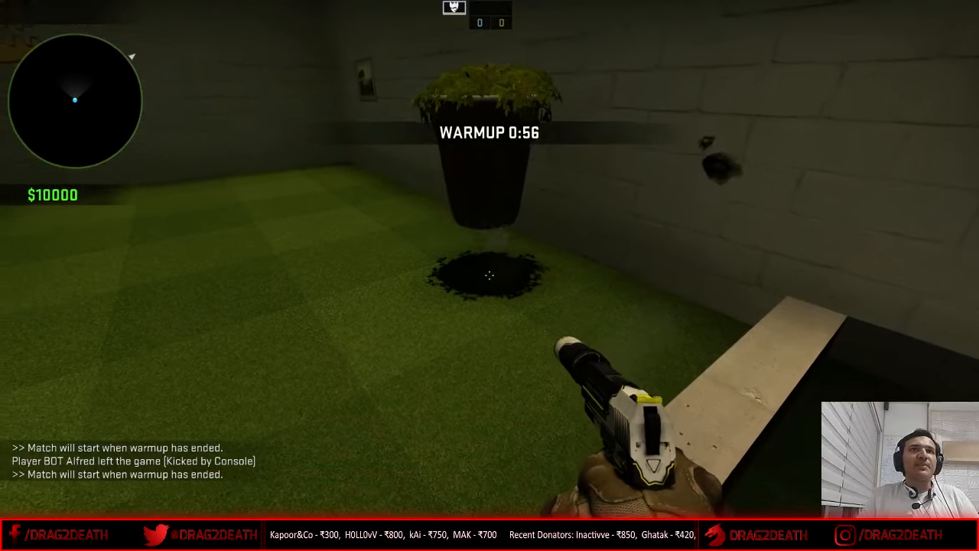
key("f")
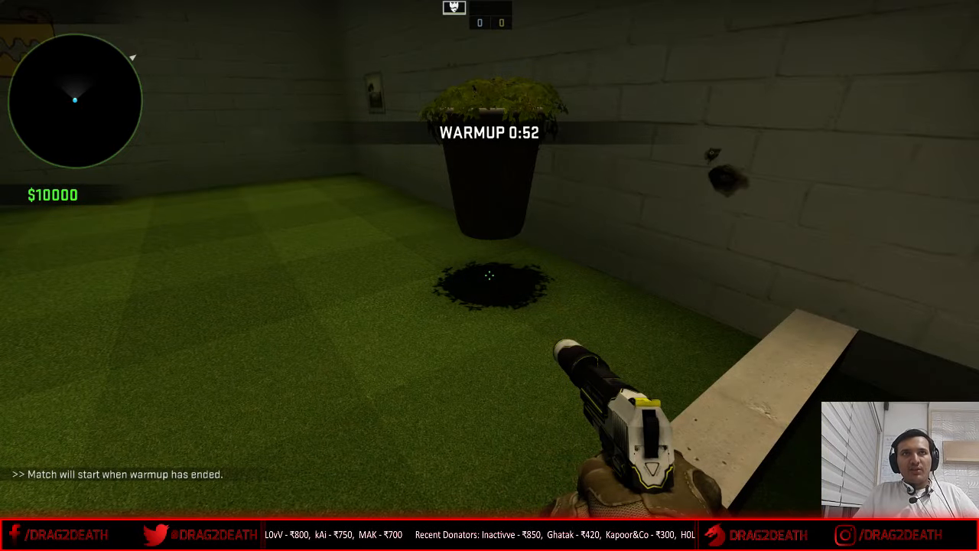
left_click(490, 276)
left_click(490, 276)
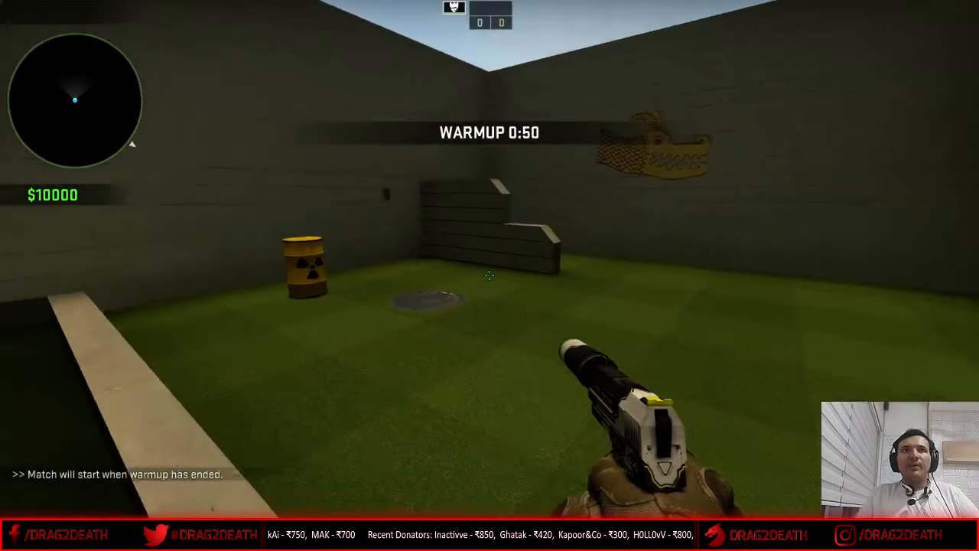
left_click(489, 276)
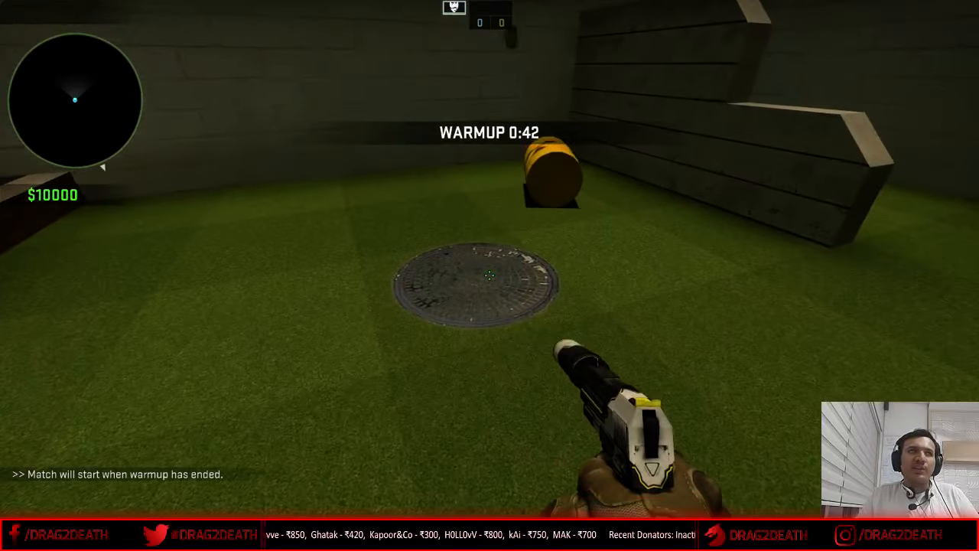
key("1")
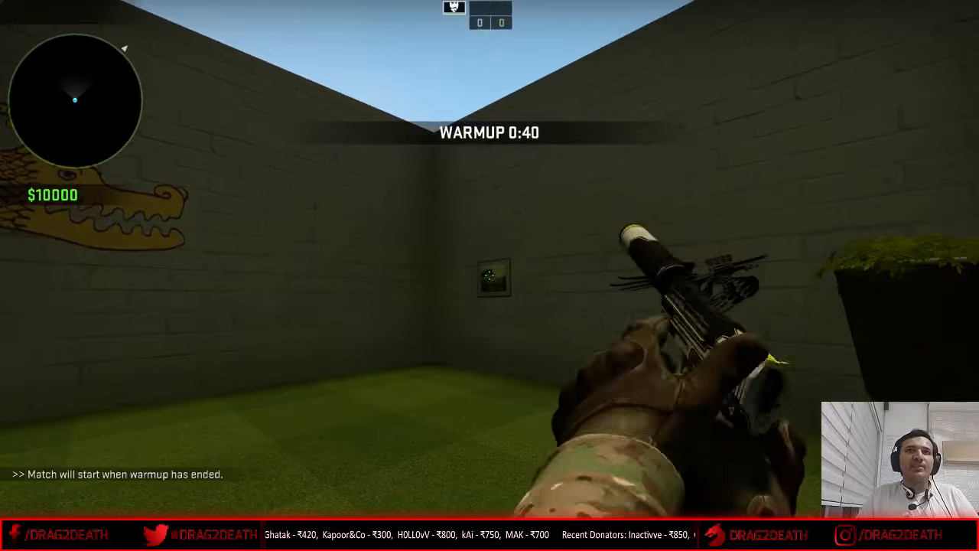
key("2")
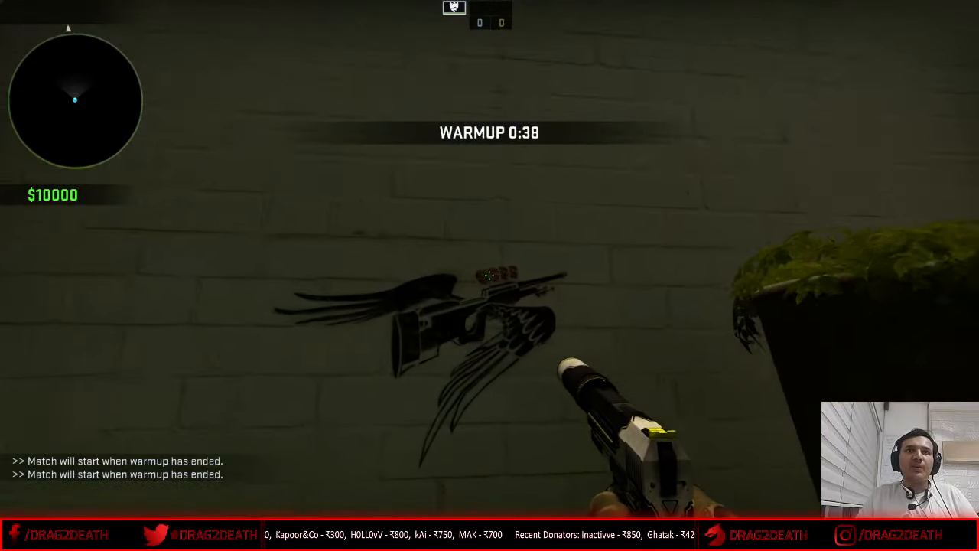
key("f")
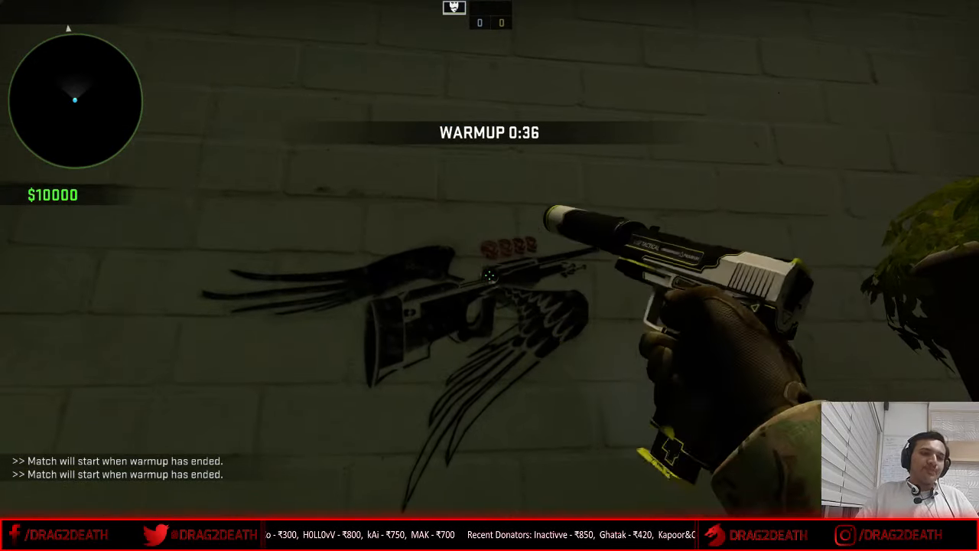
key("alt+F4")
key("Return")
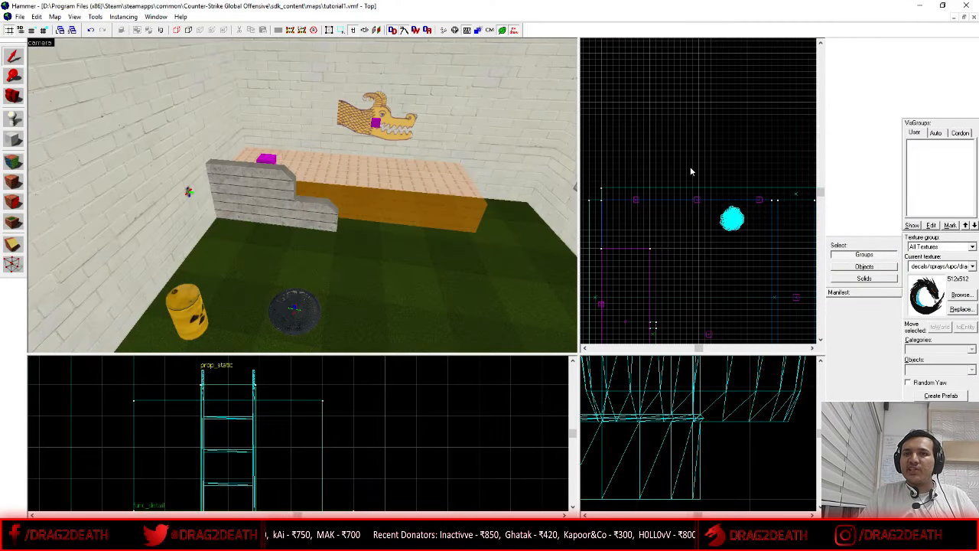
In Hammer, examine the class info, VisGroup and flags of the func_detail barrier beside the dragon wall
key("z")
key("w")
key("z")
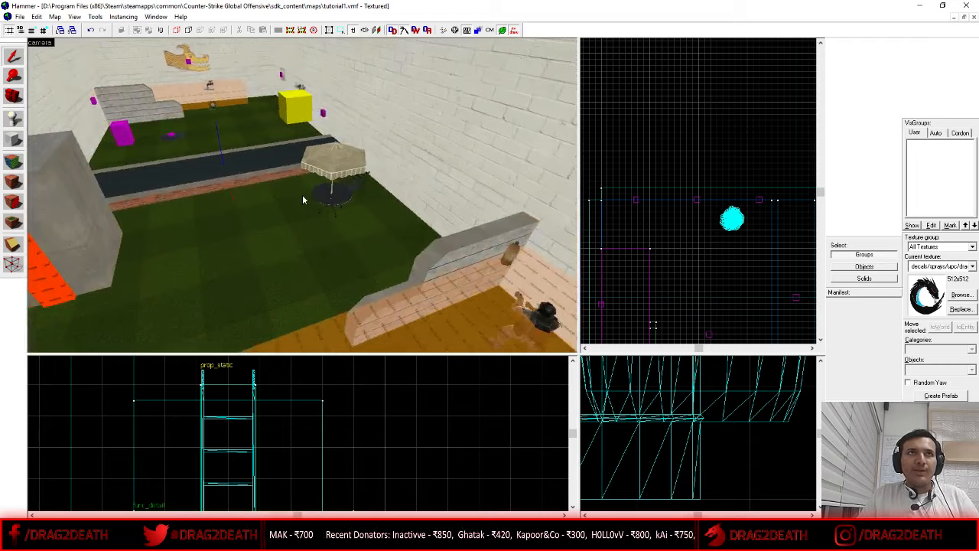
key("z")
key("w")
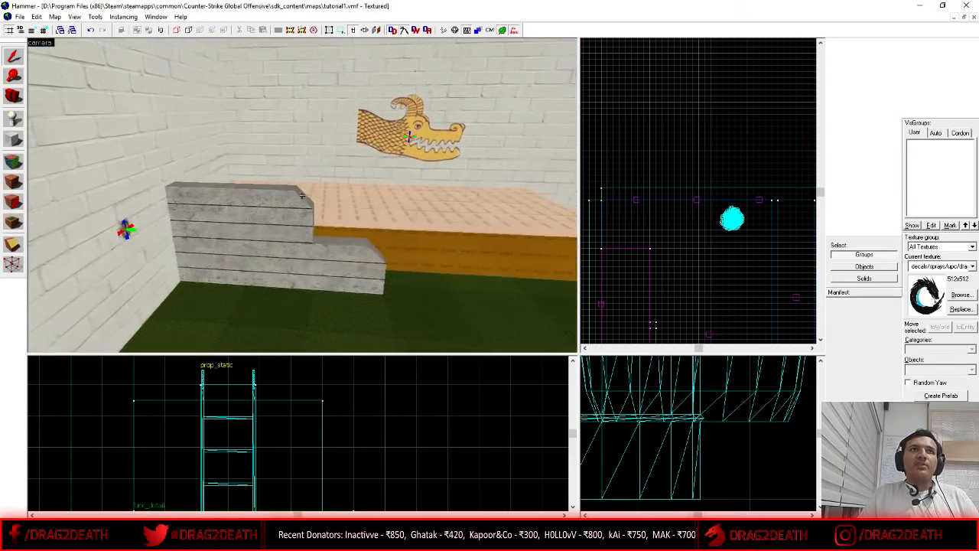
key("z")
left_click(266, 204)
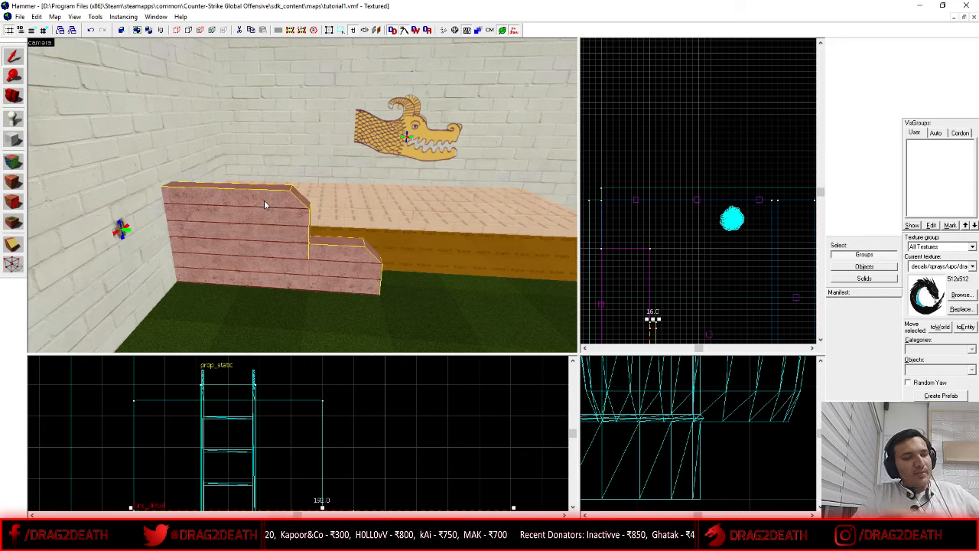
key("alt+Return")
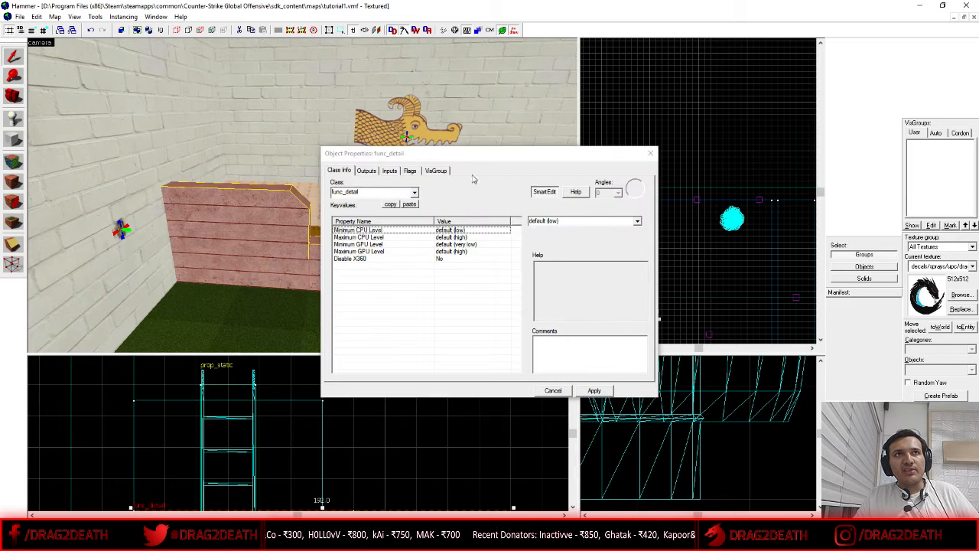
left_click(439, 172)
left_click(412, 171)
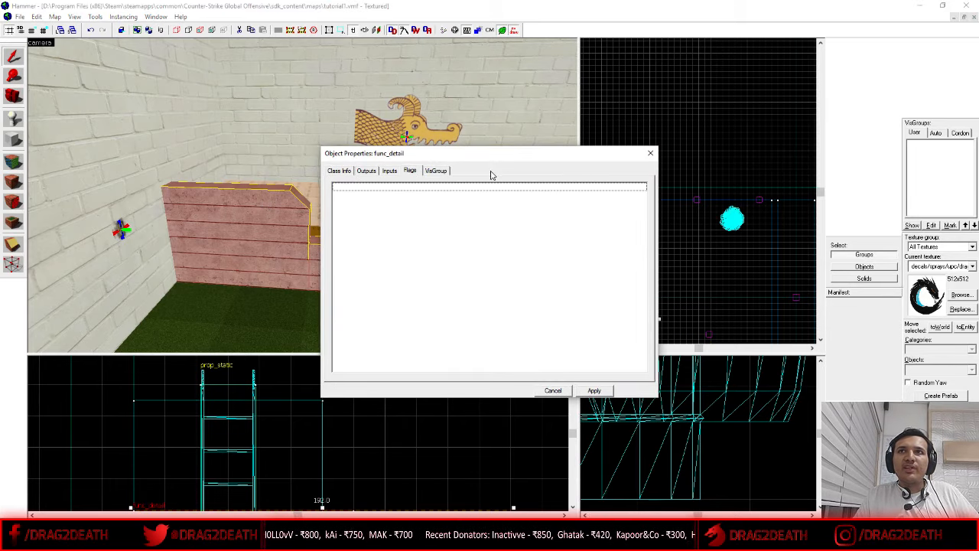
left_click(651, 153)
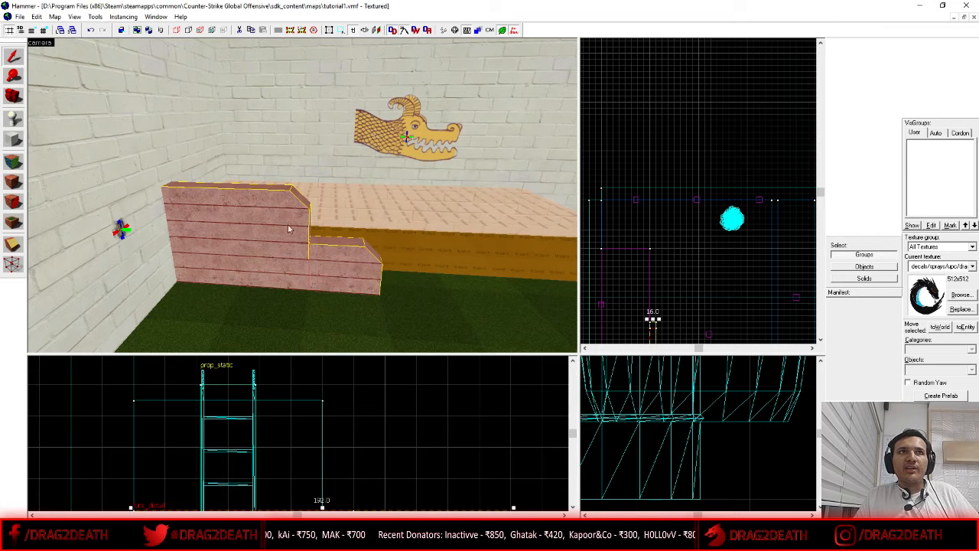
Move the func_detail barrier beside the dragon wall to the world and inspect the properties of each of its solids
left_click(945, 331)
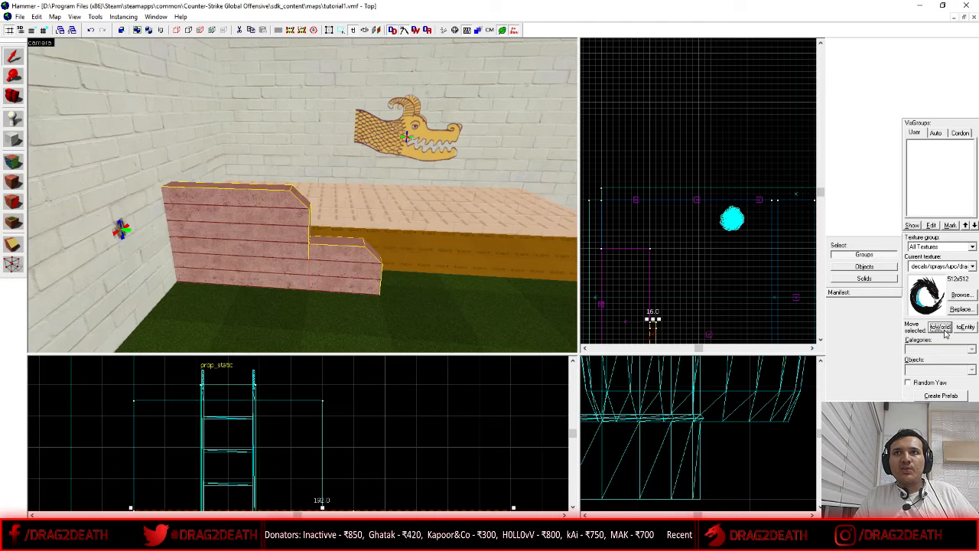
left_click(264, 245)
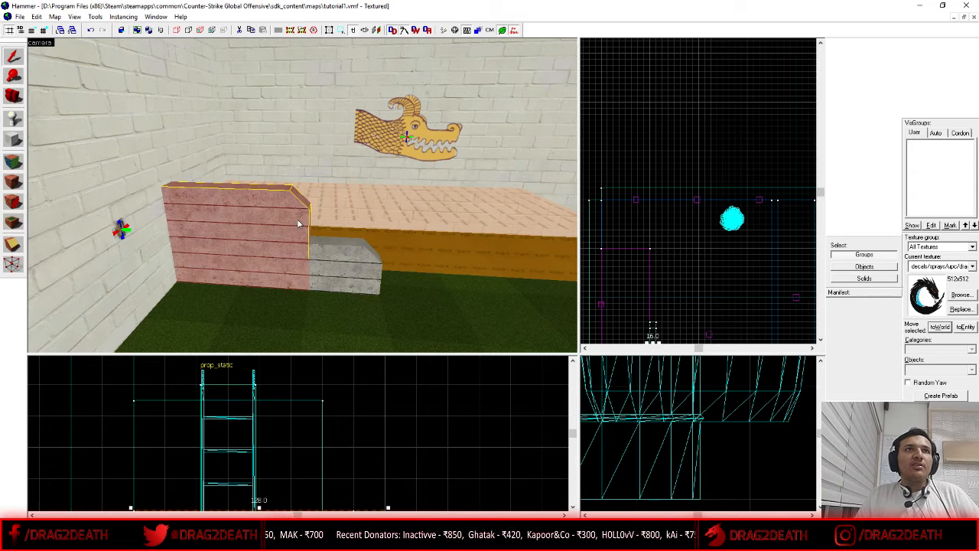
key("alt+Return")
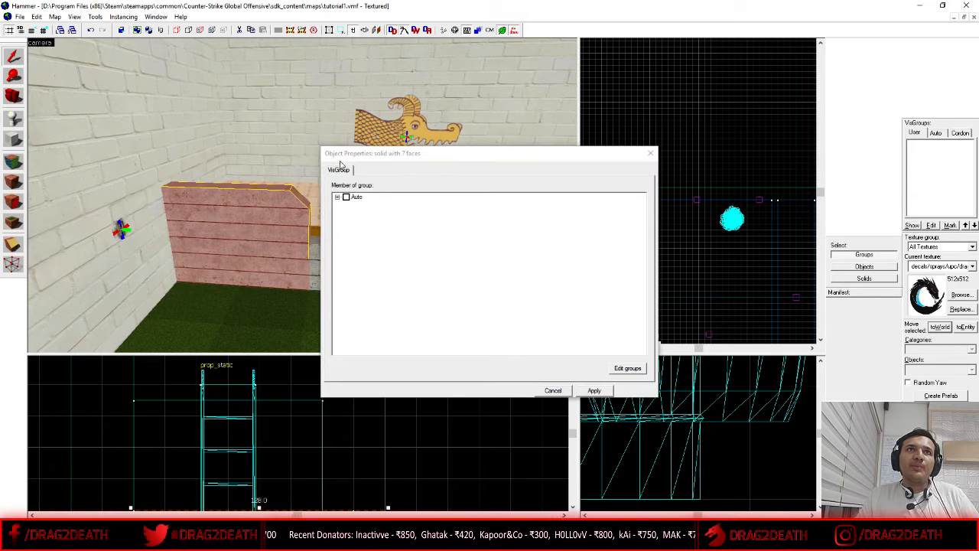
left_click(650, 155)
double_click(351, 259)
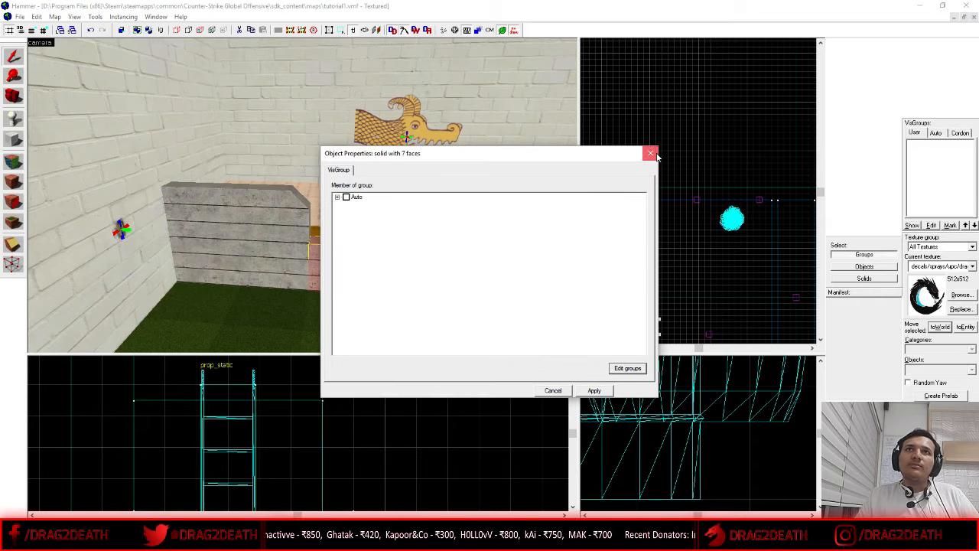
left_click(656, 155)
Turn the two barrier solids back into one func_detail entity and check its class info
key("z")
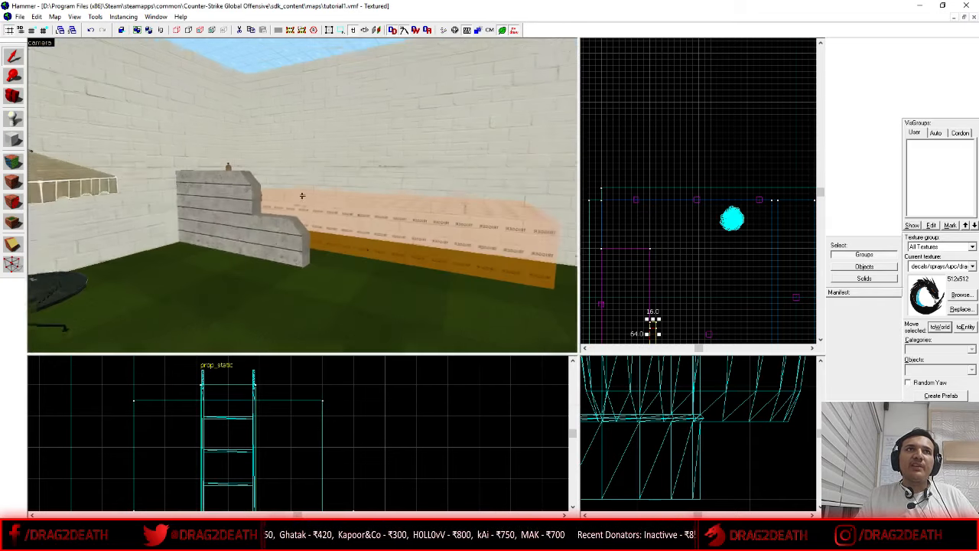
key("z")
double_click(215, 191)
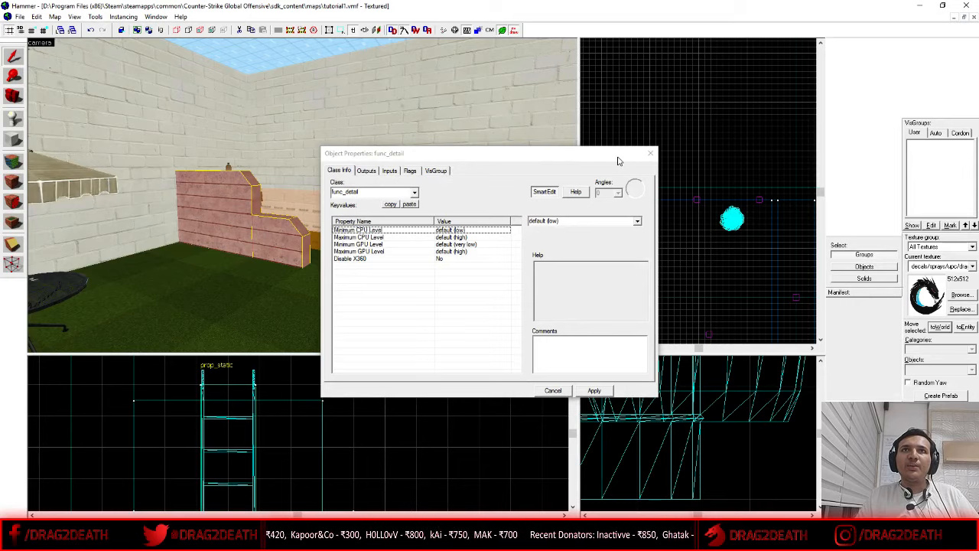
left_click(650, 154)
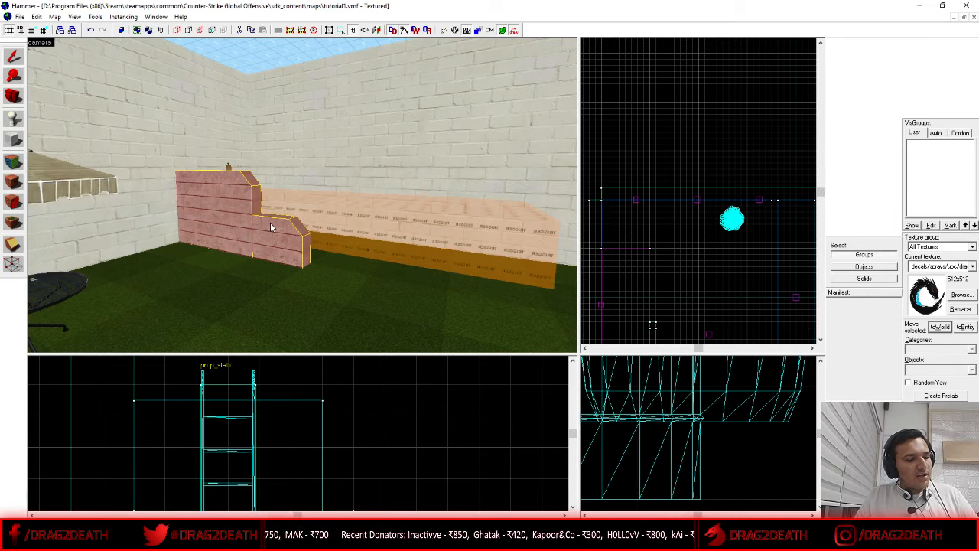
Check the barrier's func_detail properties, return it to world brushes, and select its solids individually before clearing the selection
double_click(216, 221)
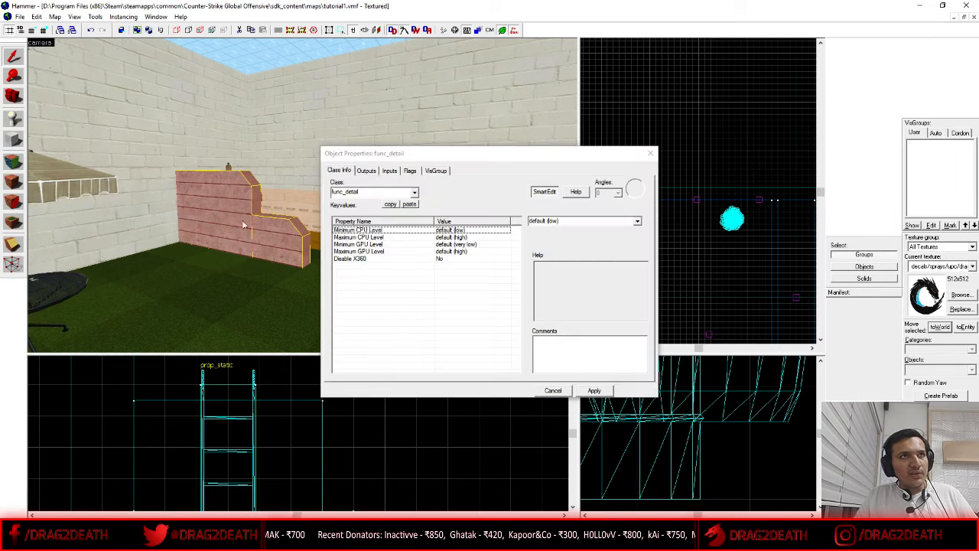
left_click(650, 156)
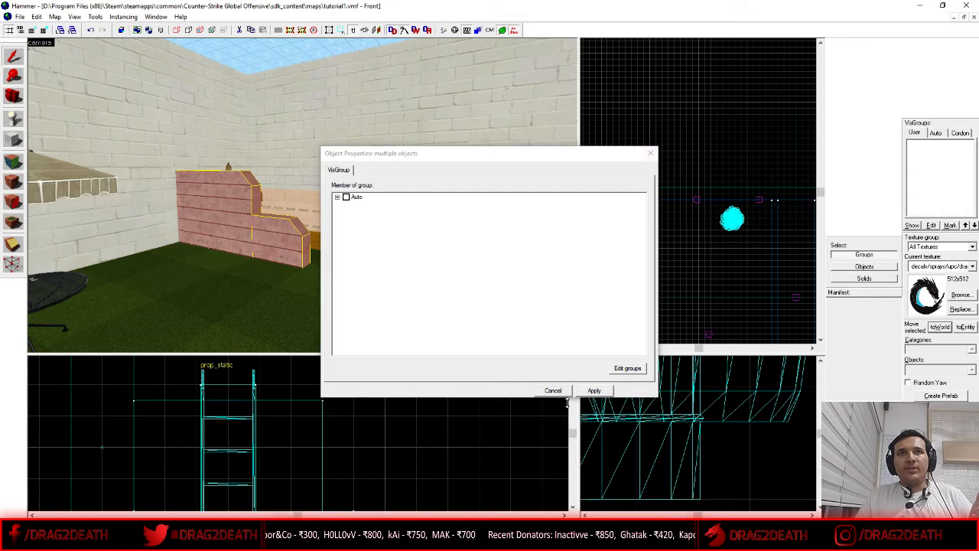
left_click(649, 154)
left_click(267, 232)
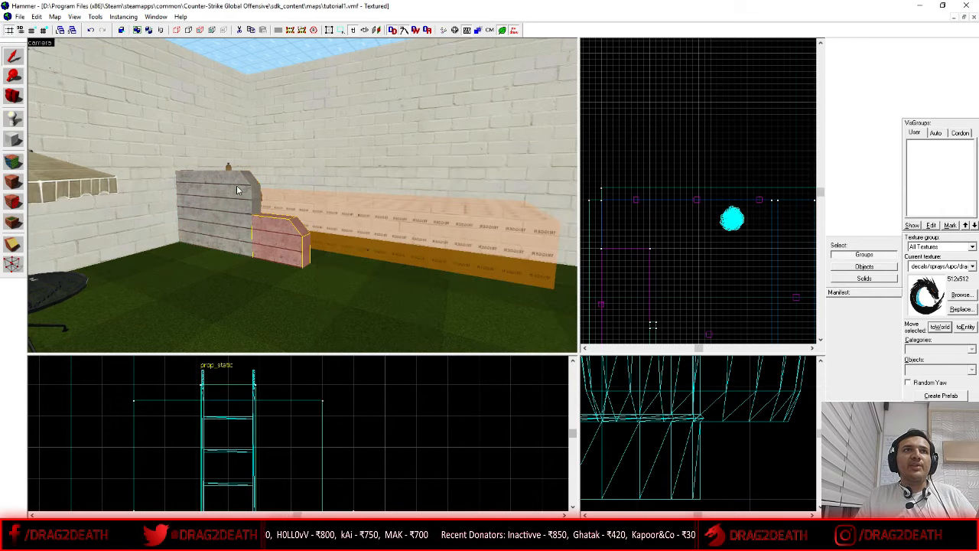
left_click(238, 187)
left_click(642, 125)
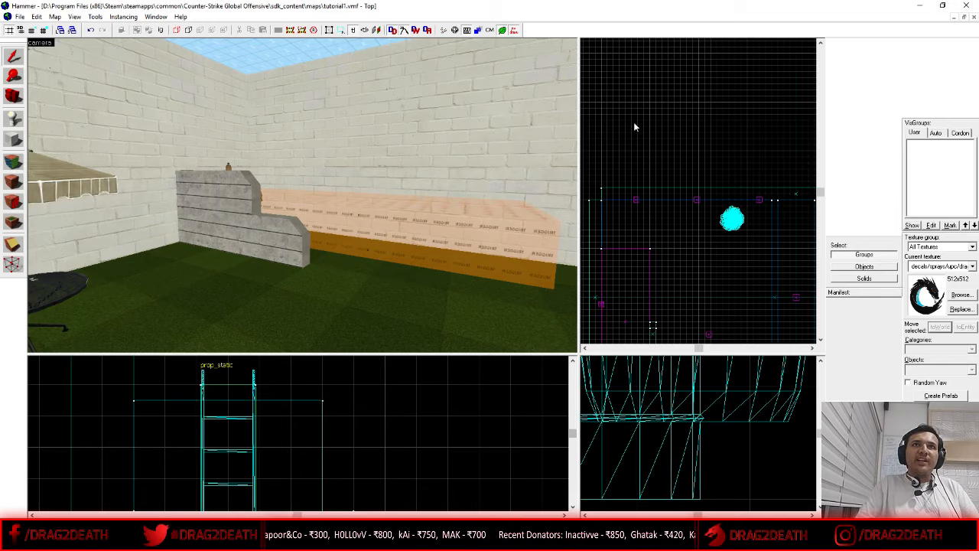
key("z")
key("z")
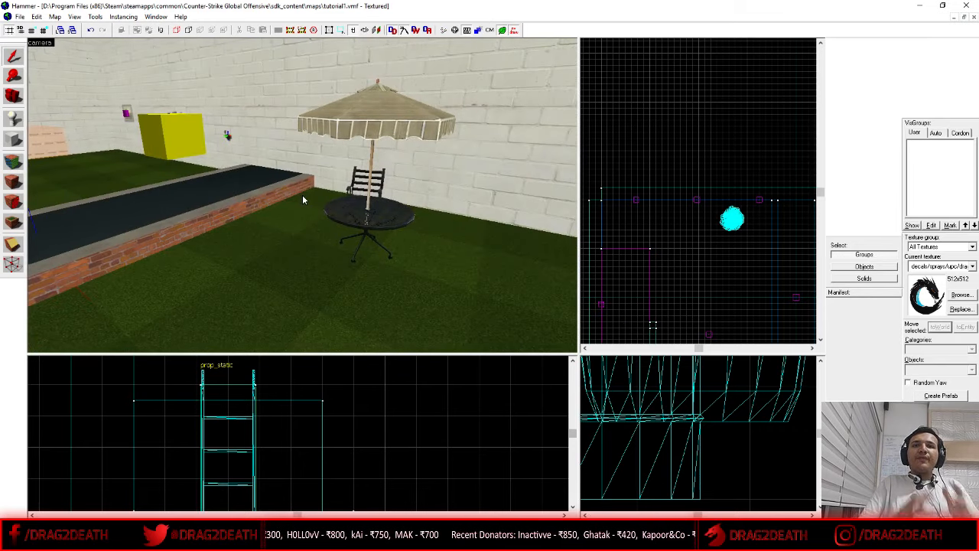